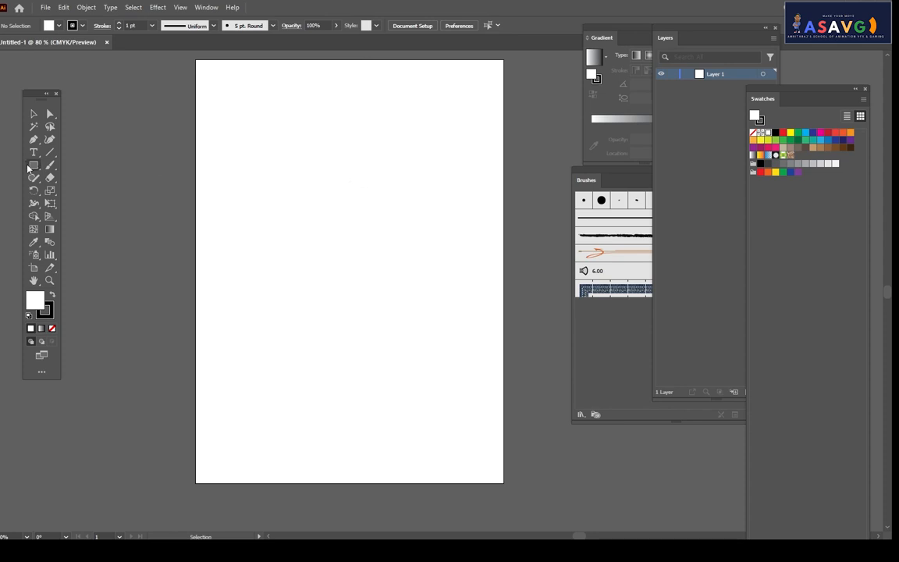
- Draw a rectangle that covers the whole artboard
left_click_drag(34, 169, 72, 164)
left_click_drag(197, 60, 505, 484)
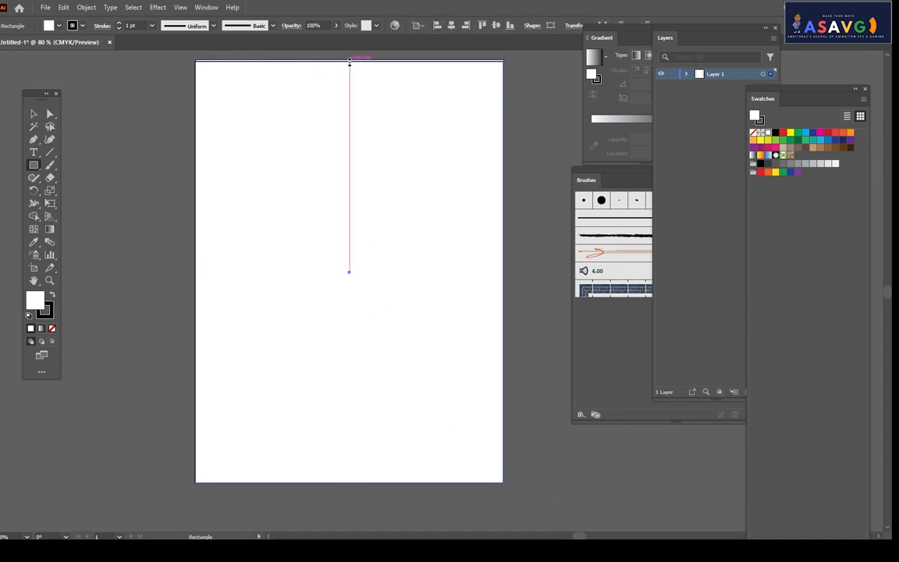
left_click_drag(349, 271, 351, 306)
left_click_drag(381, 276, 371, 236)
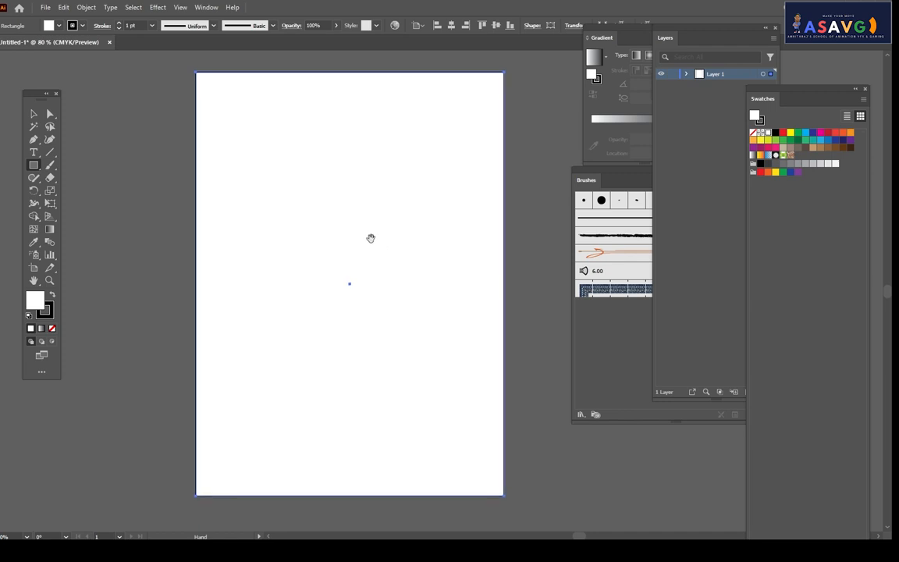
- Remove the artboard-sized rectangle's stroke and fill it with solid cyan blue
left_click(82, 26)
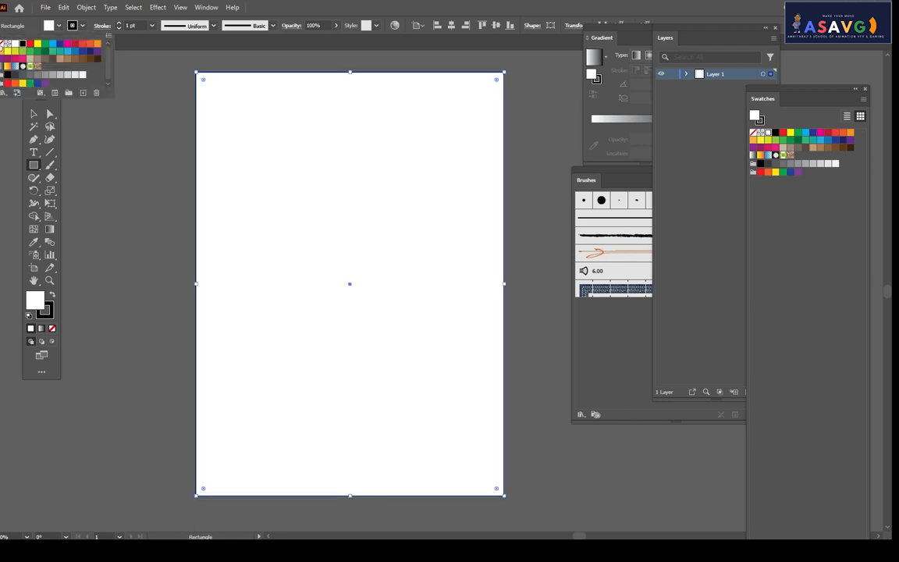
left_click(4, 43)
left_click(60, 27)
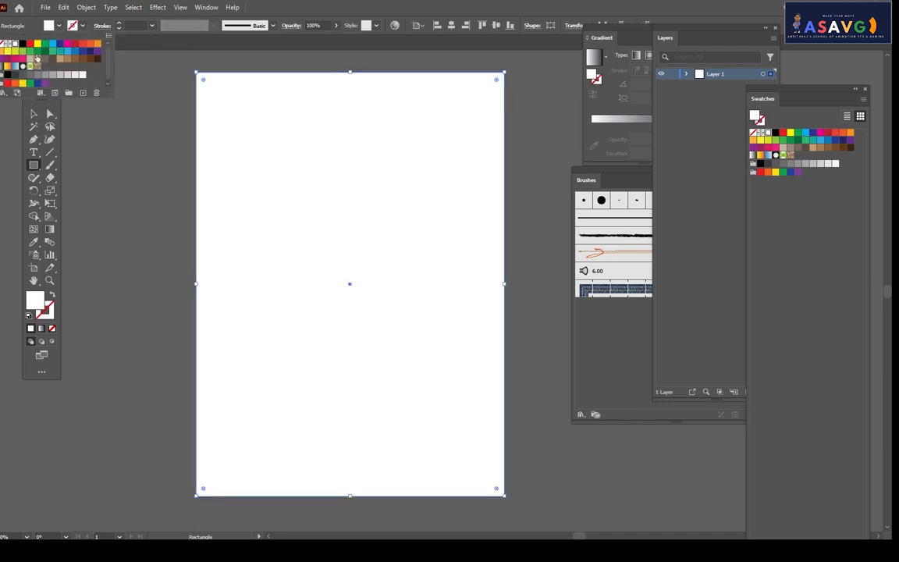
left_click(51, 44)
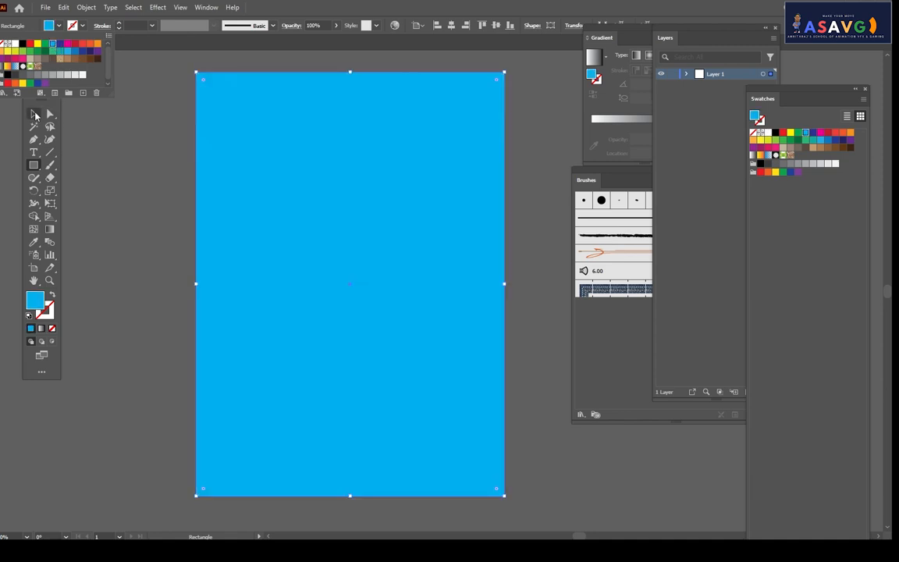
left_click(31, 102)
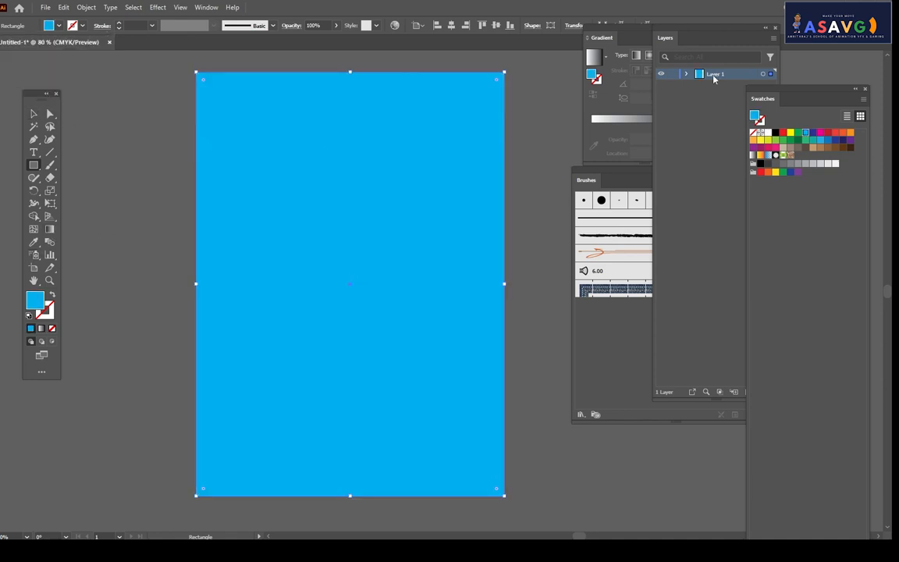
- Apply a linear gradient to the background rectangle, with light blue at its start and dark blue at its end
left_click_drag(617, 42, 563, 39)
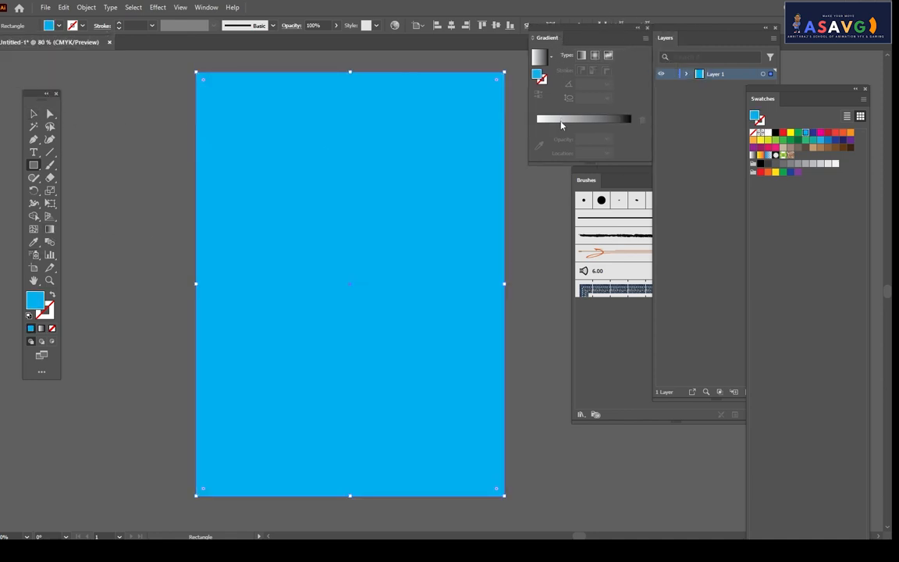
left_click(561, 125)
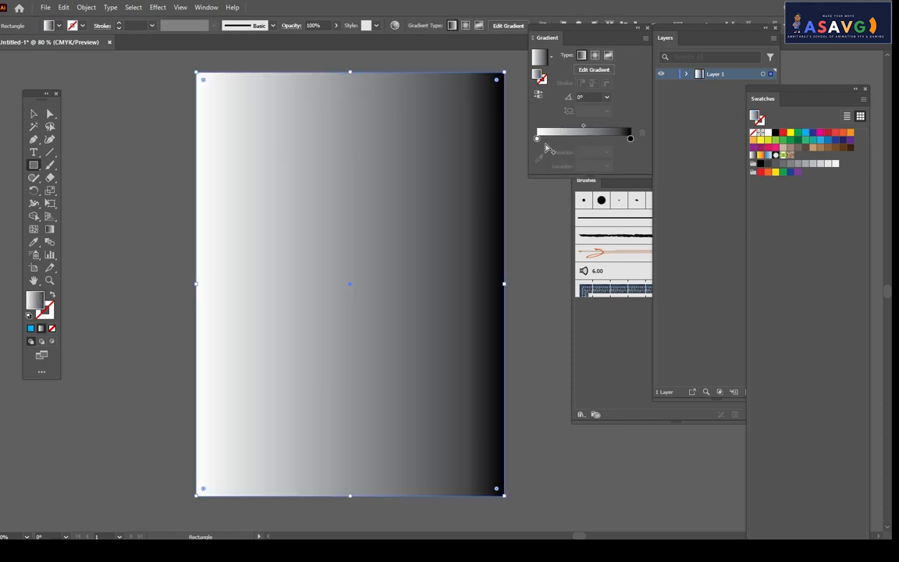
left_click_drag(797, 99, 708, 88)
left_click(206, 7)
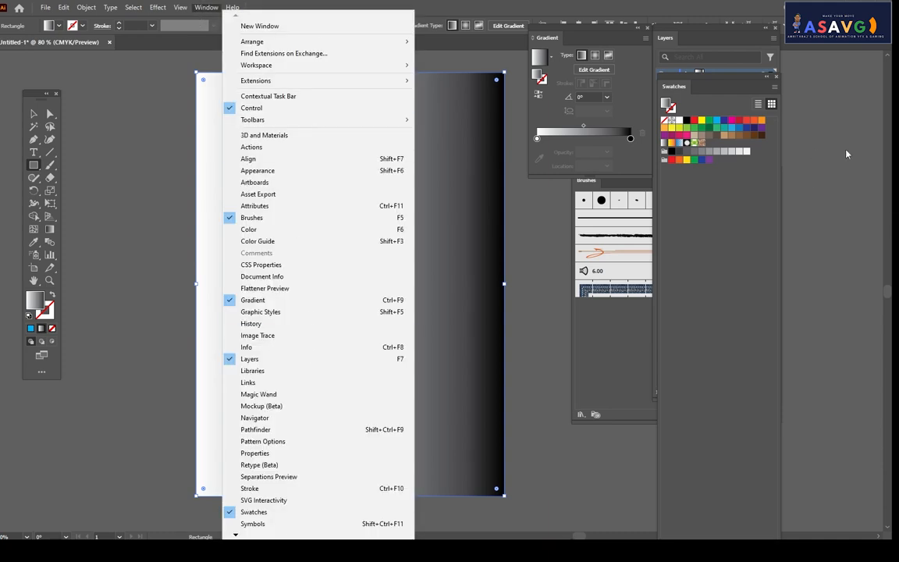
left_click(854, 191)
left_click(472, 293)
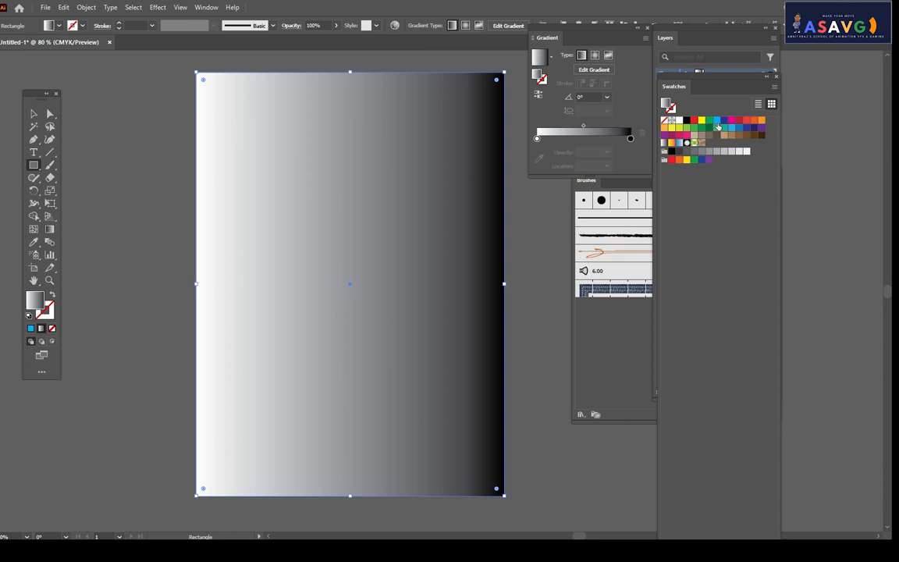
left_click_drag(730, 133, 537, 140)
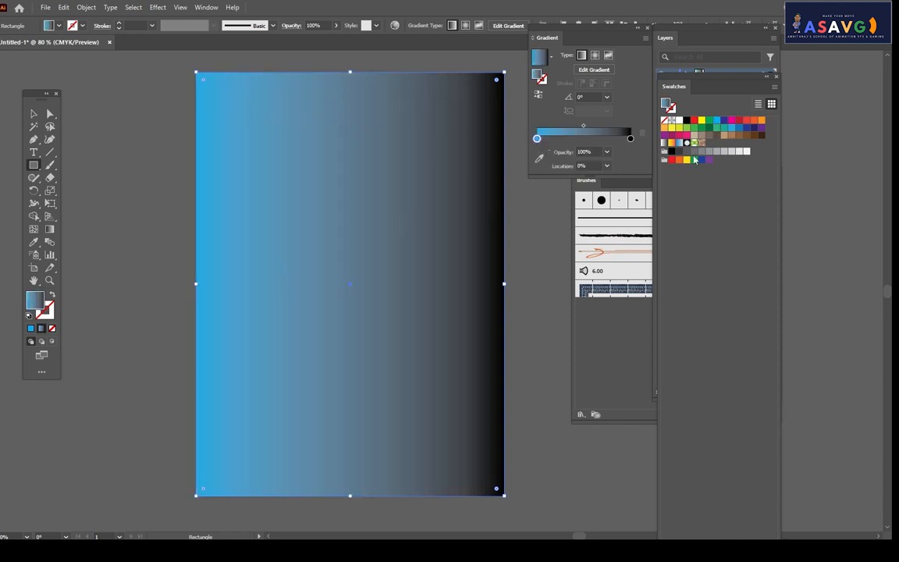
left_click_drag(726, 124, 632, 141)
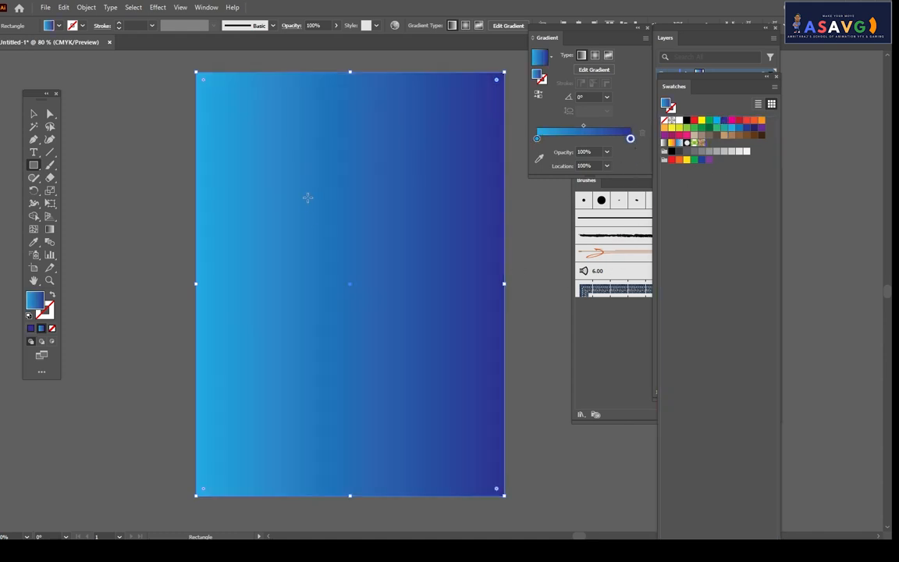
- Add a white stop near the middle of the gradient and another stop between it and the dark blue end
left_click(586, 140)
left_click_drag(679, 120, 592, 139)
left_click(598, 139)
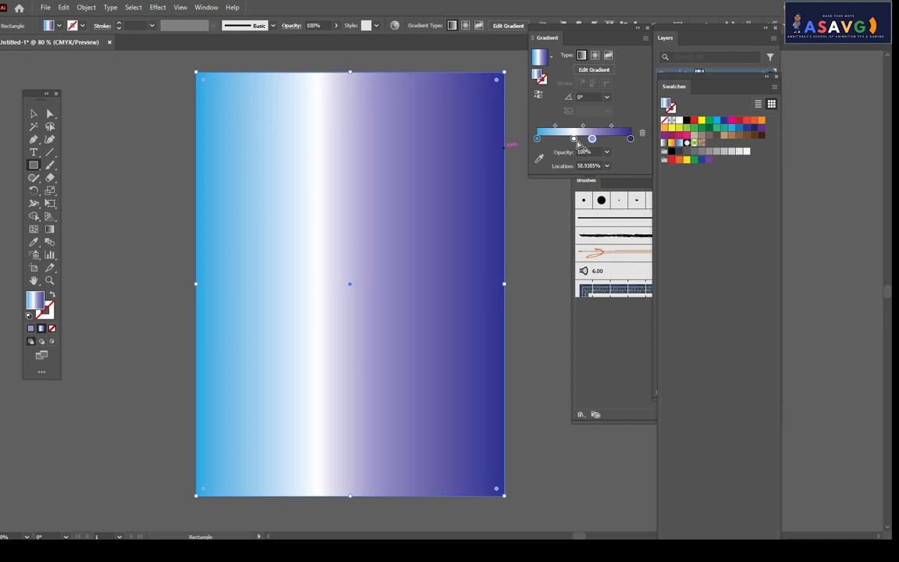
- Try 50% opacity on the gradient's white stop and set it back to 100%
left_click(606, 152)
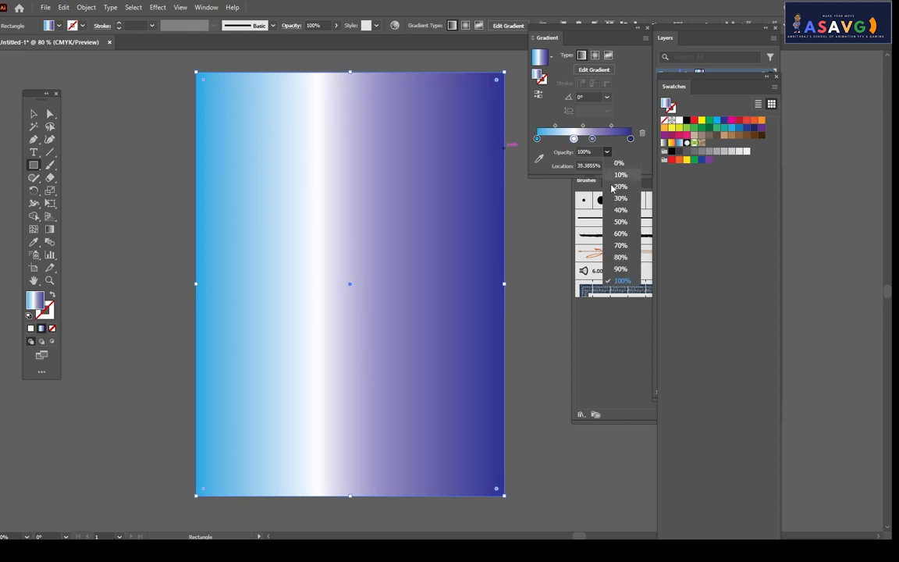
left_click(619, 223)
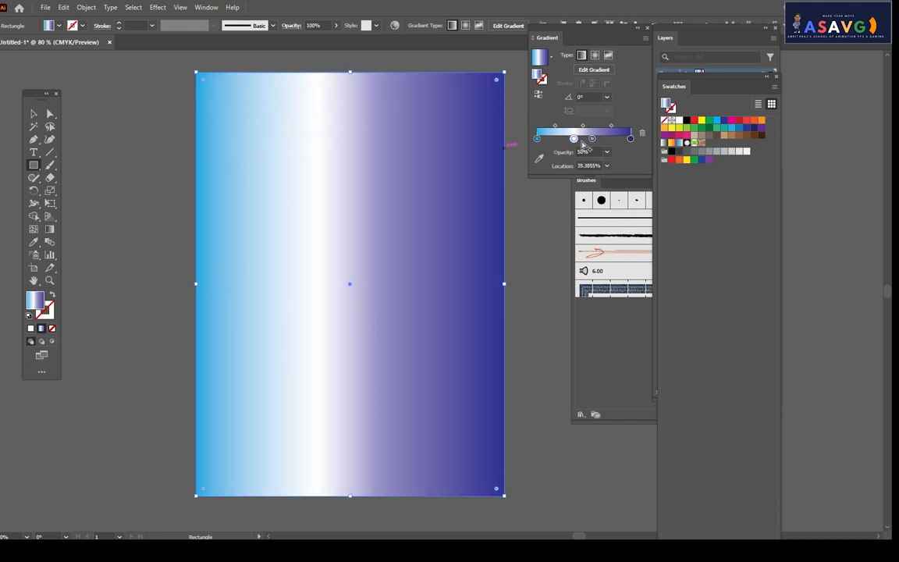
left_click(607, 152)
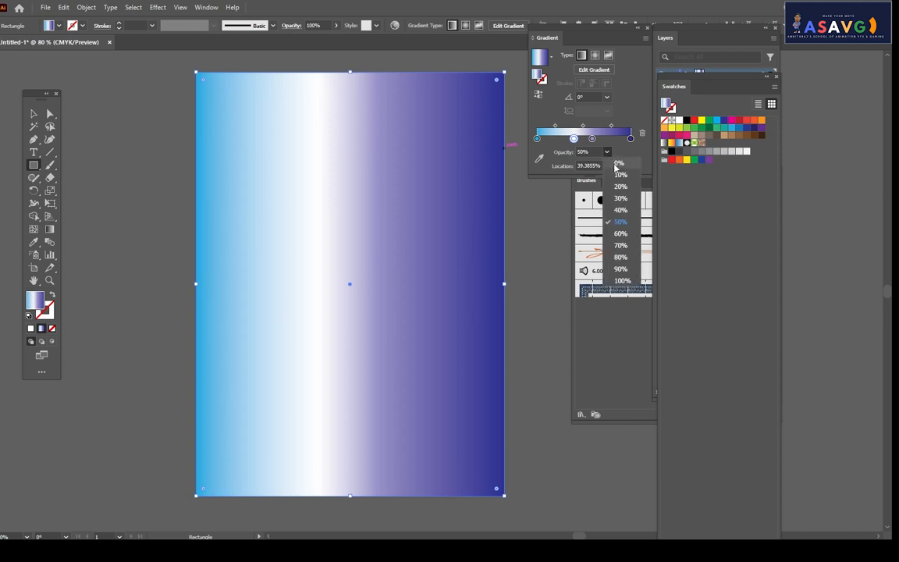
left_click(623, 280)
- Place the gradient stop nearest the dark blue end at about 69% and colour it medium blue
left_click(593, 139)
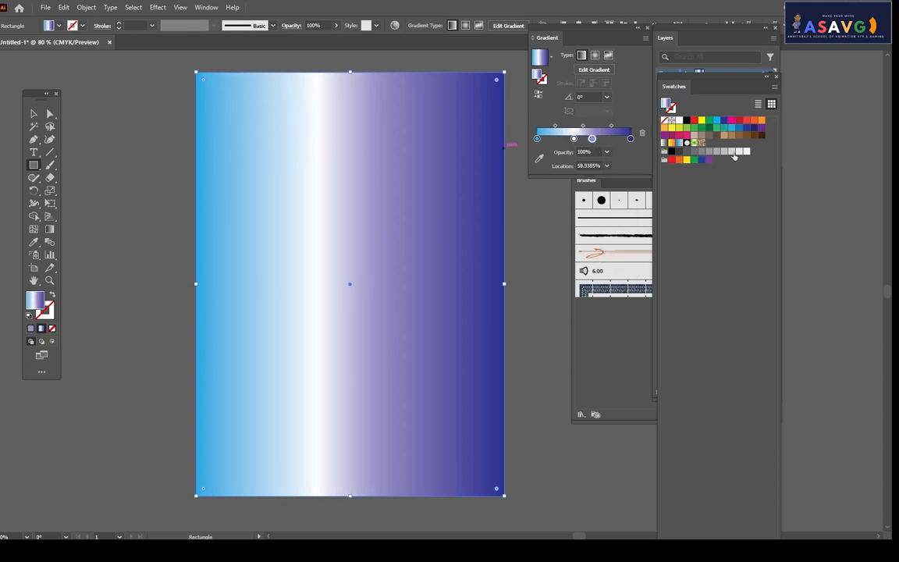
left_click_drag(747, 153, 602, 140)
left_click(597, 141)
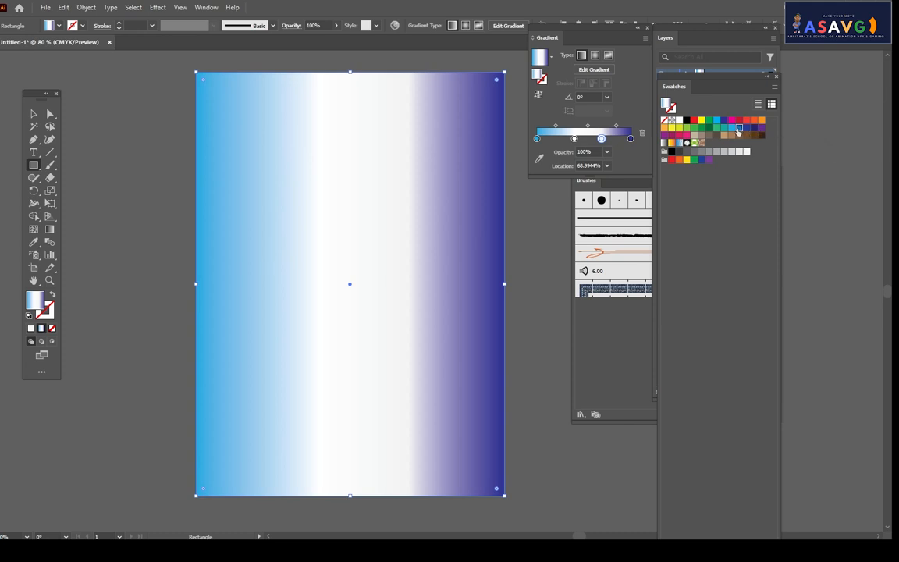
left_click_drag(603, 143, 602, 140)
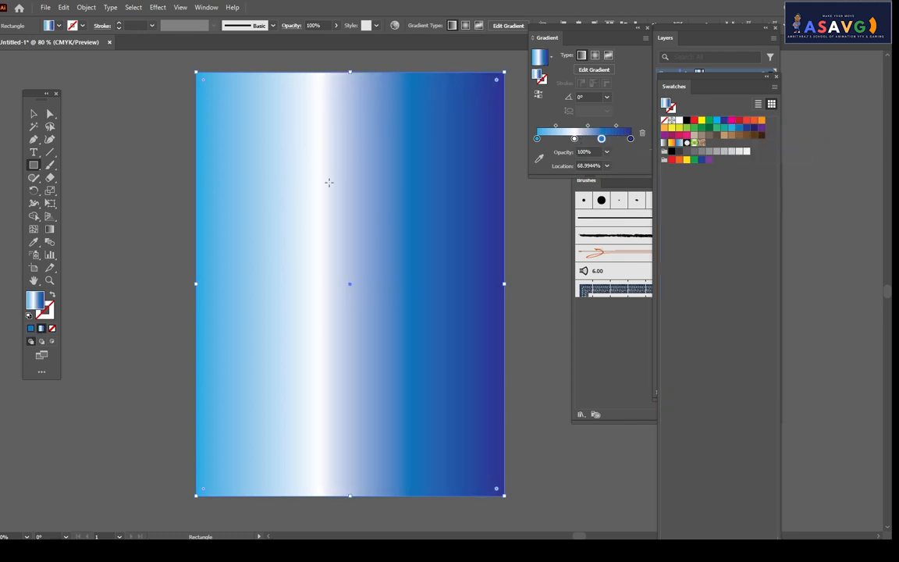
- Try several light grey swatches, including K=40, on the gradient's white middle stop, undoing these colour changes
left_click(575, 140)
left_click_drag(718, 153, 577, 143)
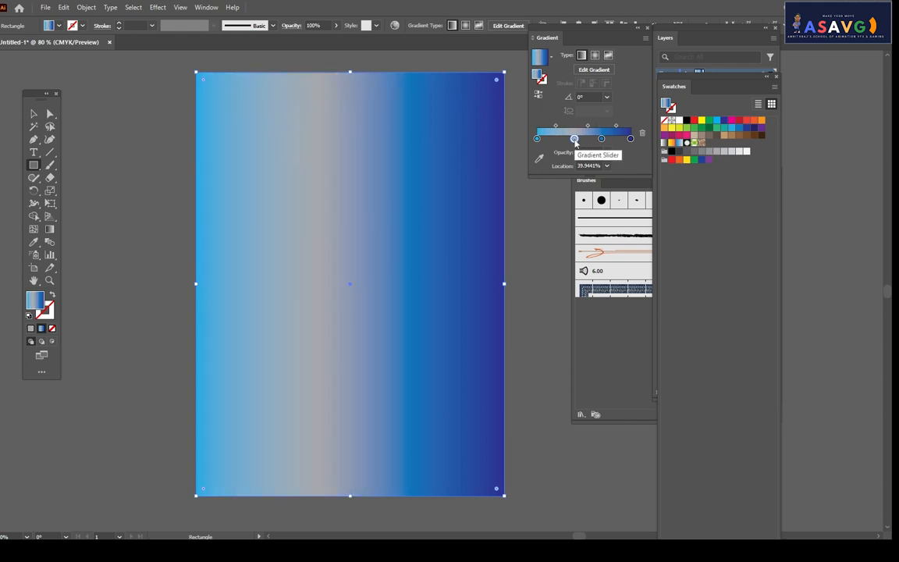
key("ctrl+z")
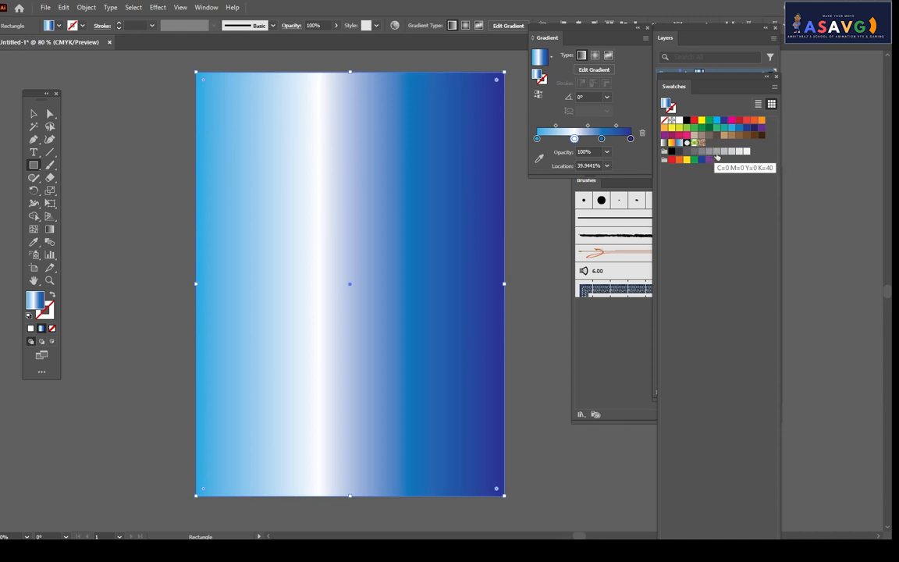
left_click_drag(716, 154, 576, 139)
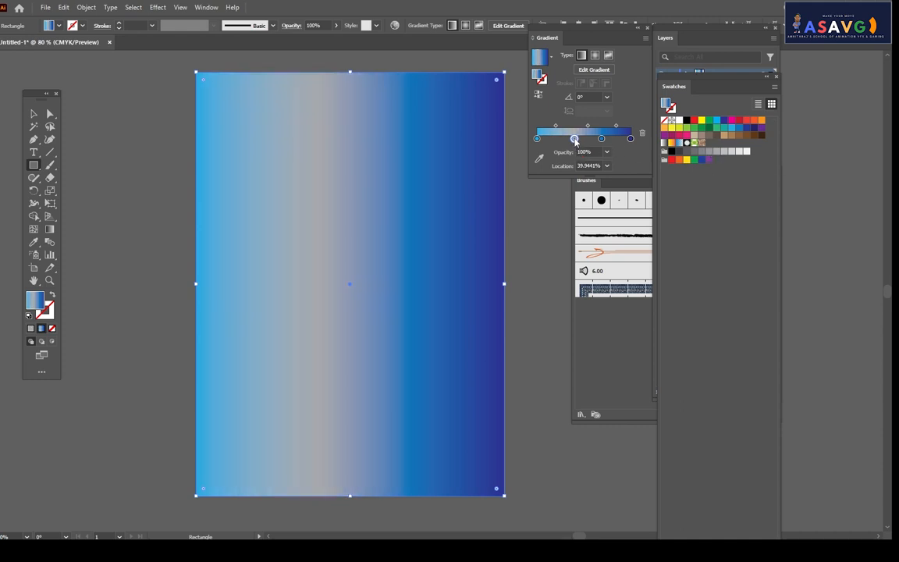
key("ctrl+z")
left_click_drag(725, 153, 575, 140)
key("ctrl+z")
key("ctrl+z")
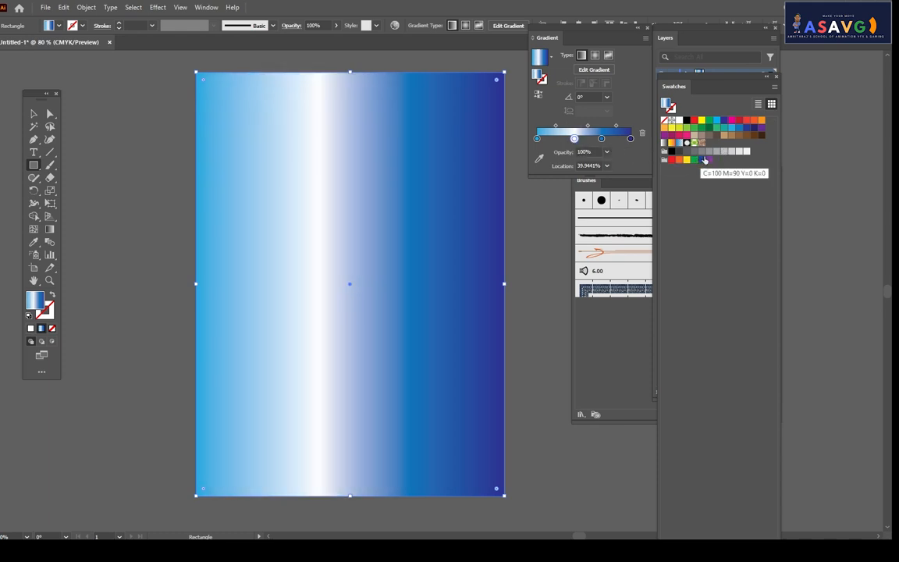
left_click_drag(725, 153, 575, 139)
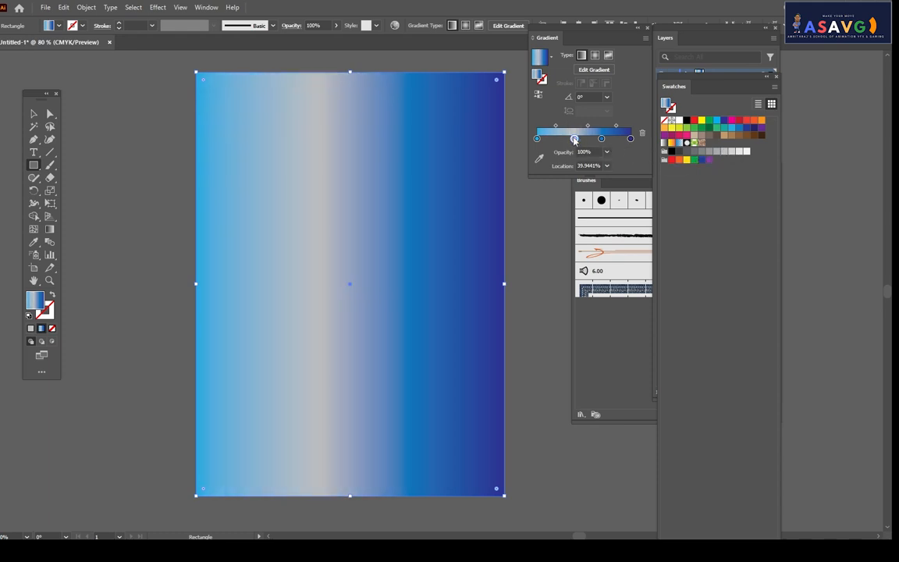
key("ctrl+z")
left_click_drag(725, 153, 574, 141)
left_click_drag(731, 151, 575, 140)
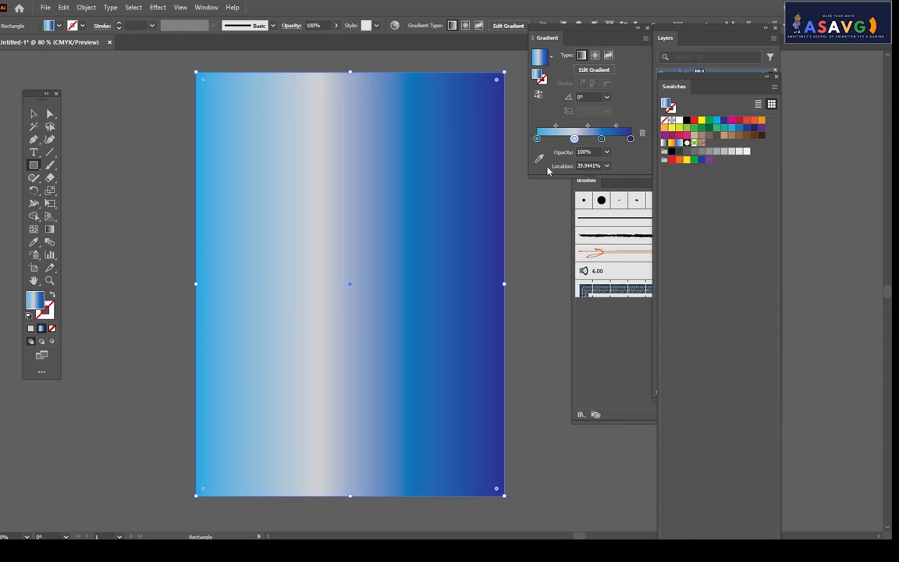
key("ctrl+z")
- Deselect the background rectangle, lock Layer 1 and add a new layer above it
left_click(33, 113)
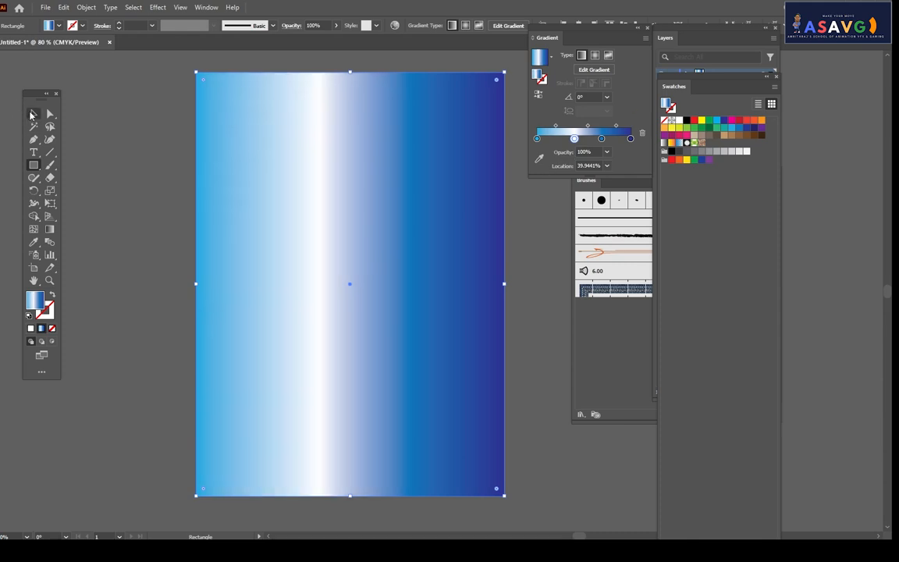
left_click(173, 153)
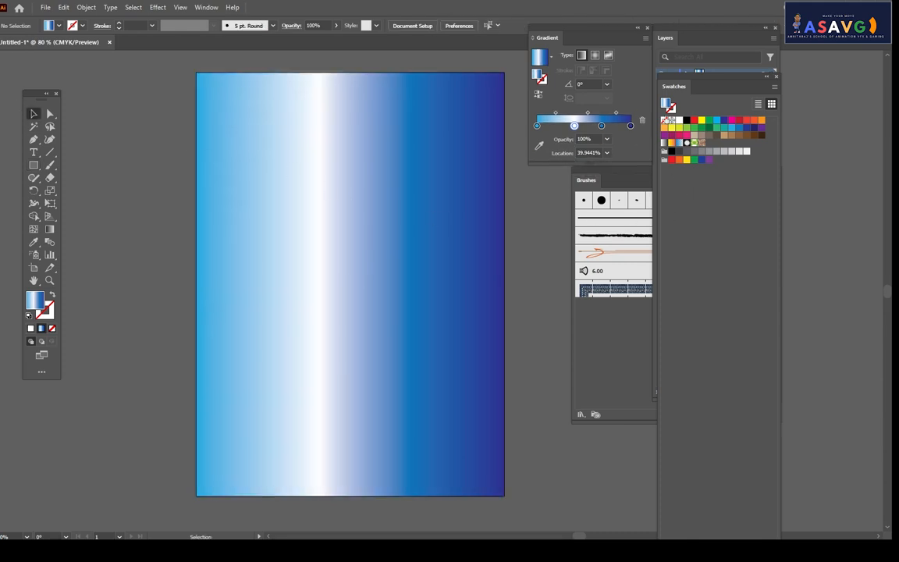
left_click_drag(700, 87, 768, 162)
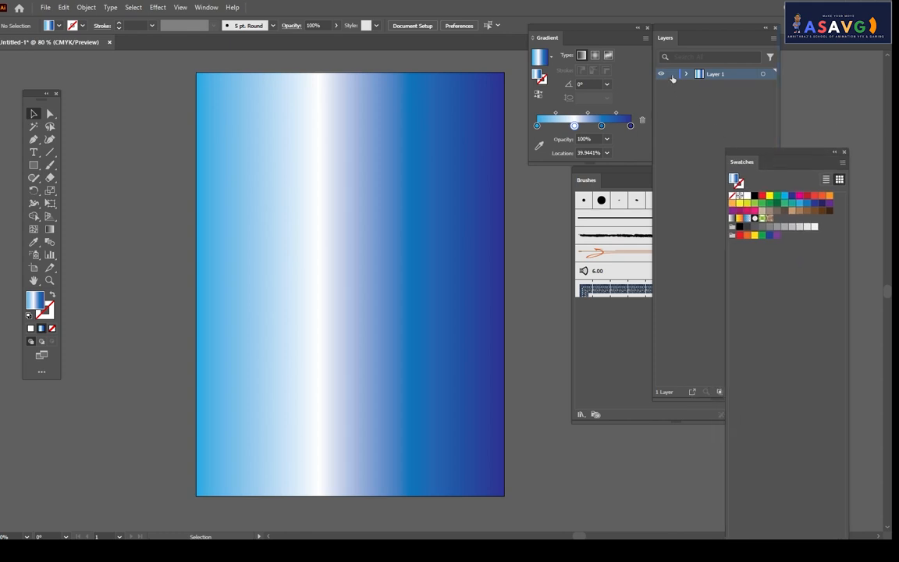
left_click(673, 75)
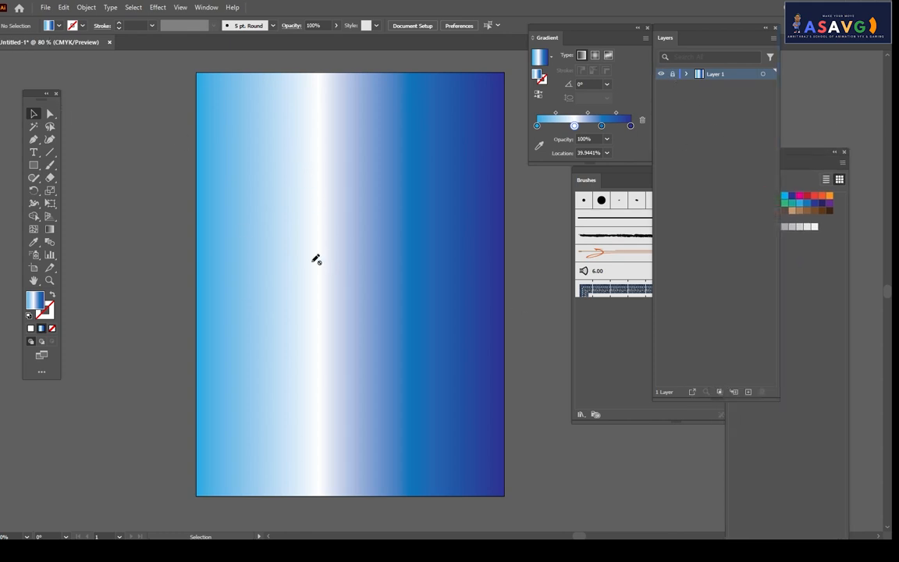
left_click_drag(690, 45, 654, 38)
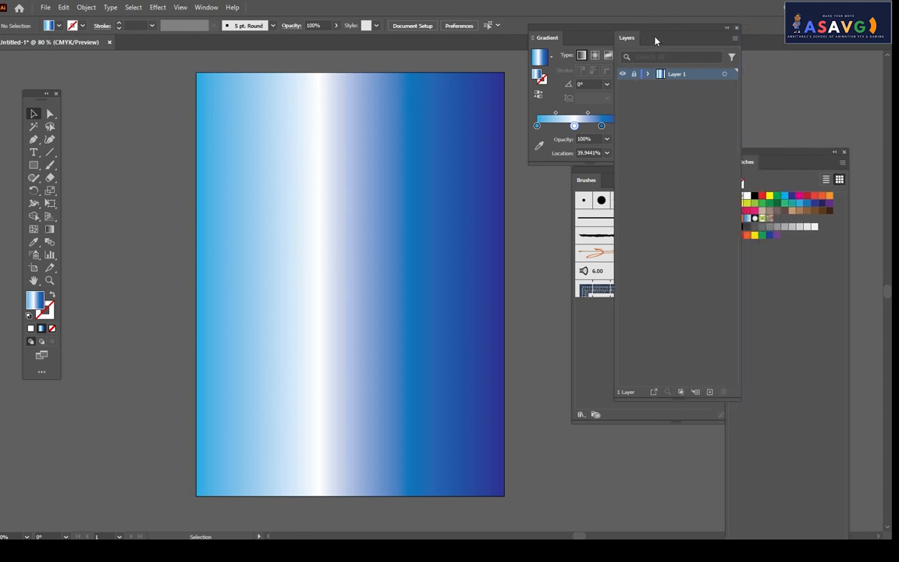
left_click(710, 393)
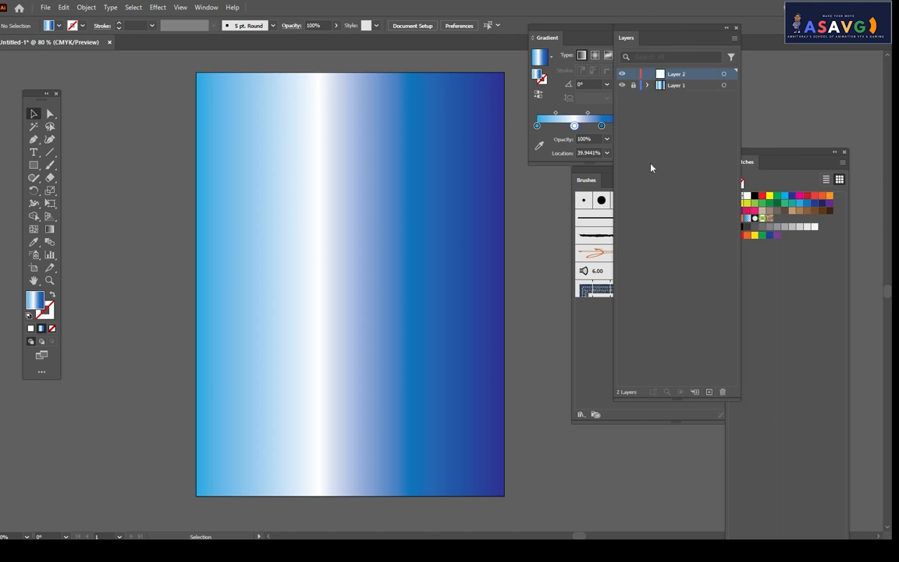
- Draw a small circle with the Ellipse tool in the upper-left area of the artboard on Layer 2
left_click(35, 166)
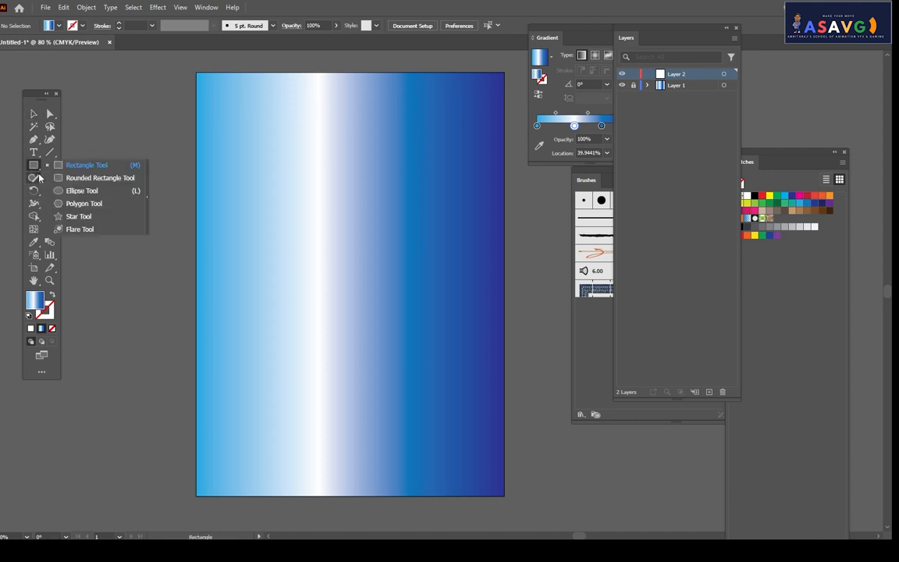
left_click(82, 190)
left_click_drag(223, 142, 272, 190)
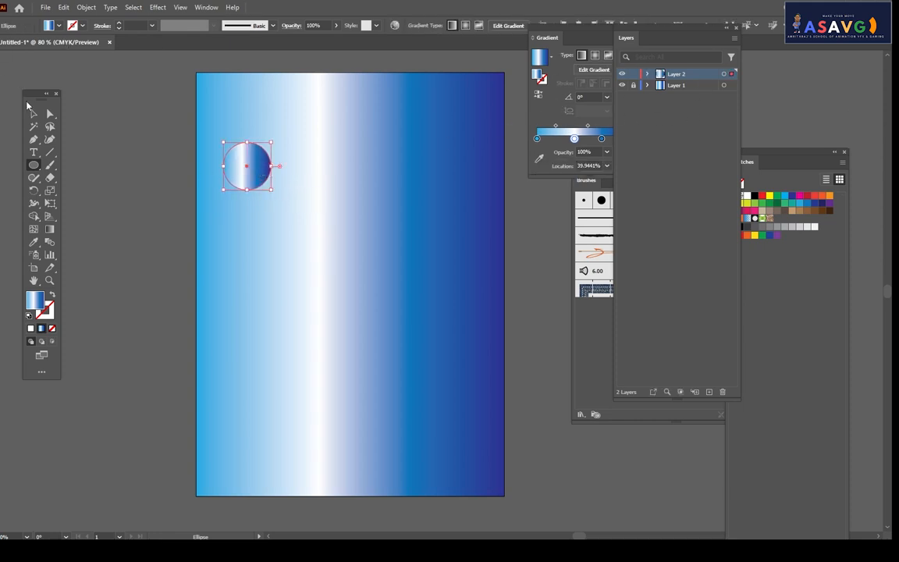
- Fill the circle on Layer 2 with the yellow-to-red linear gradient swatch
left_click(33, 113)
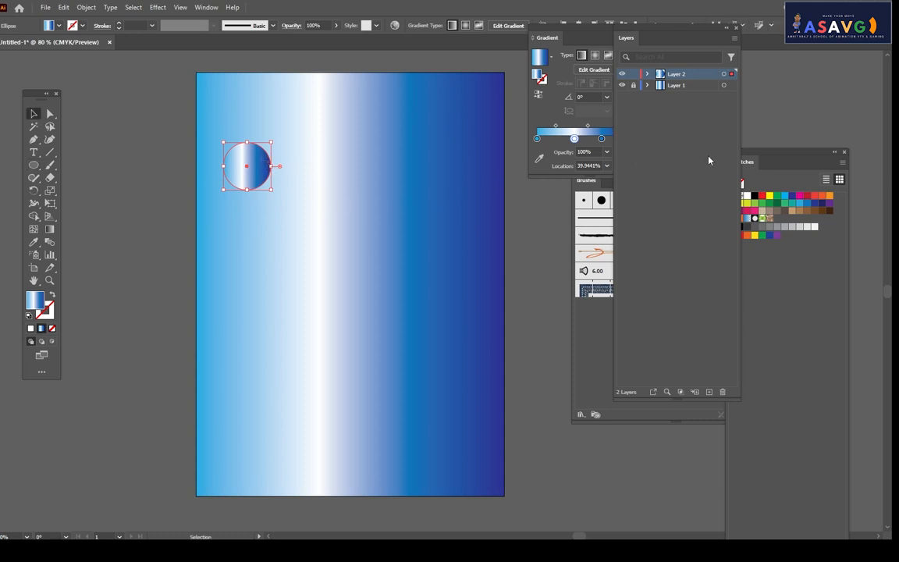
left_click(60, 26)
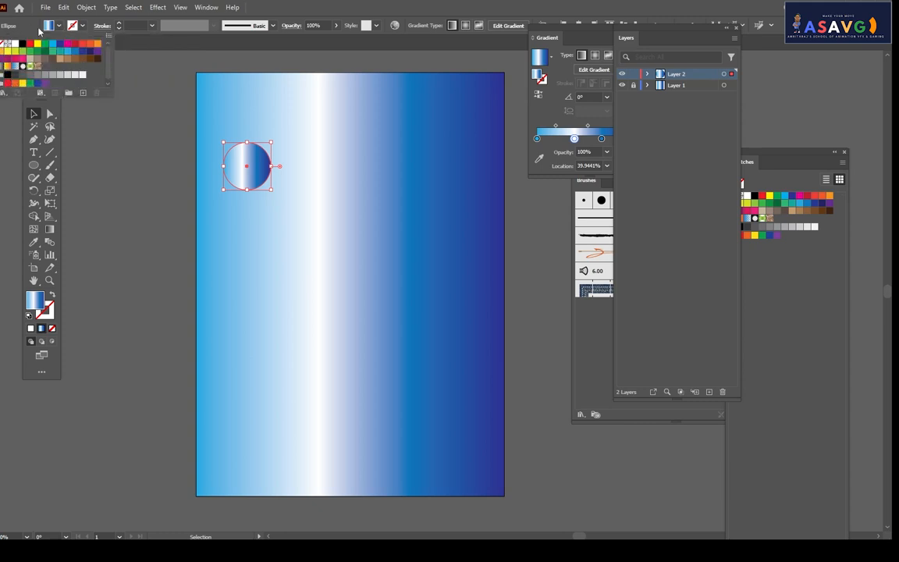
left_click(7, 67)
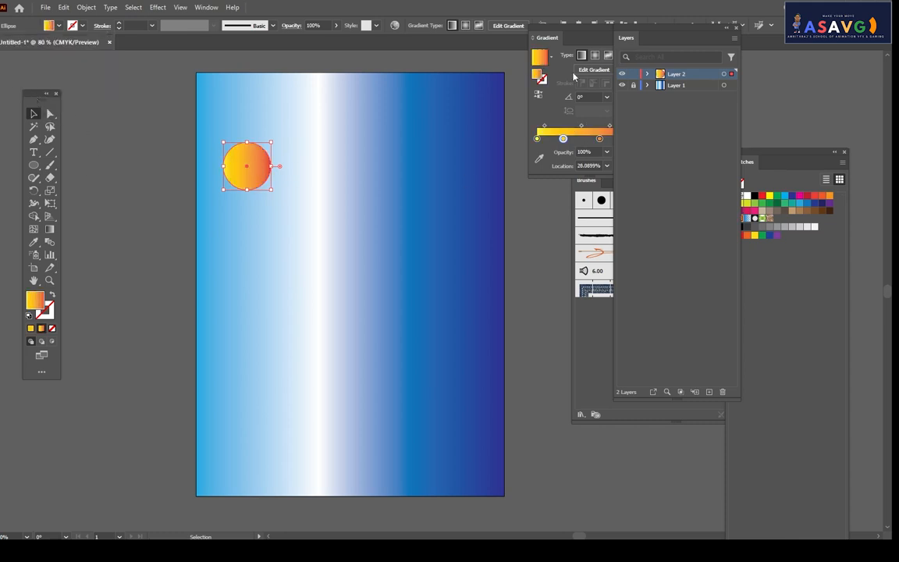
- Try a light grey swatch on the orange middle stop of the circle's gradient and undo the colour change
left_click_drag(590, 44, 478, 51)
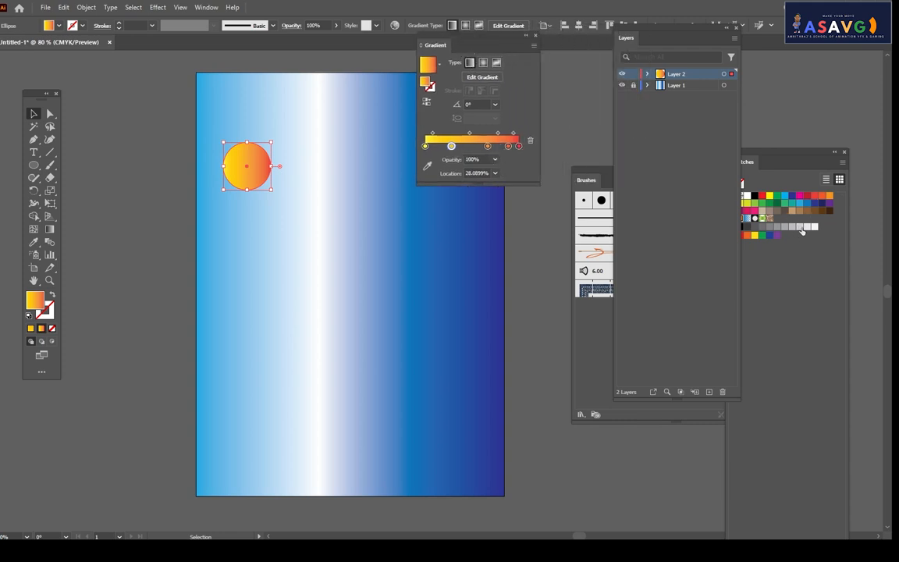
left_click_drag(801, 228, 487, 147)
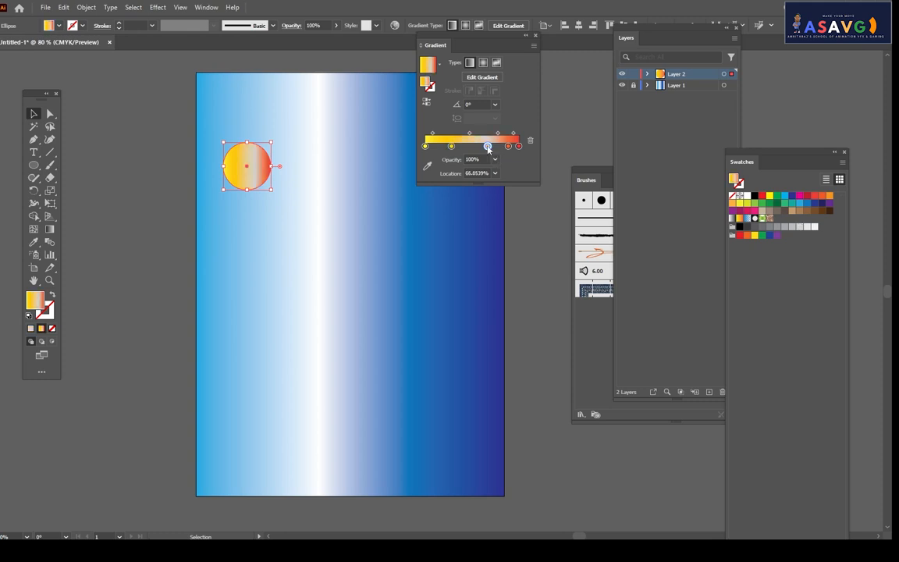
key("ctrl+z")
- Make the circle's gradient radial, place its orange middle stop at about 63% and deselect the circle
left_click(484, 65)
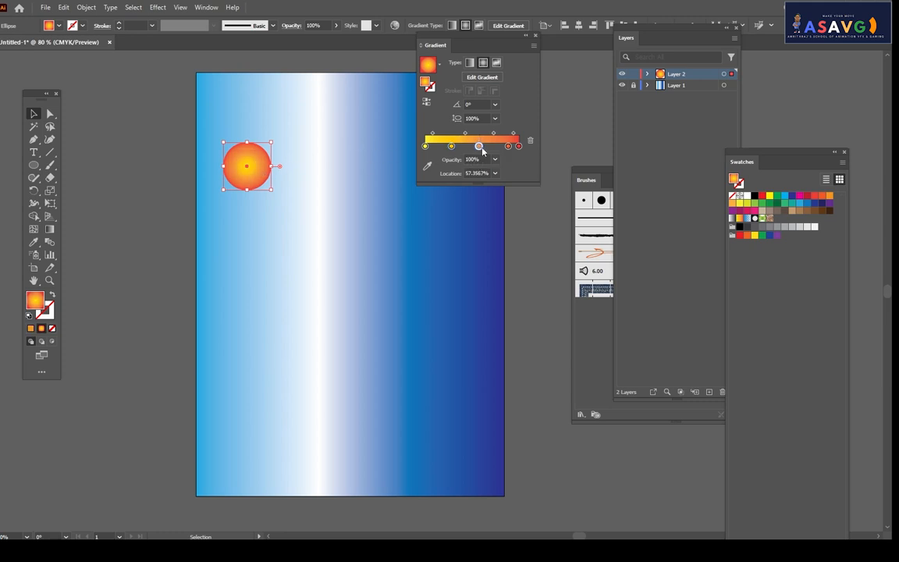
left_click_drag(480, 146, 484, 147)
key("ctrl+shift+a")
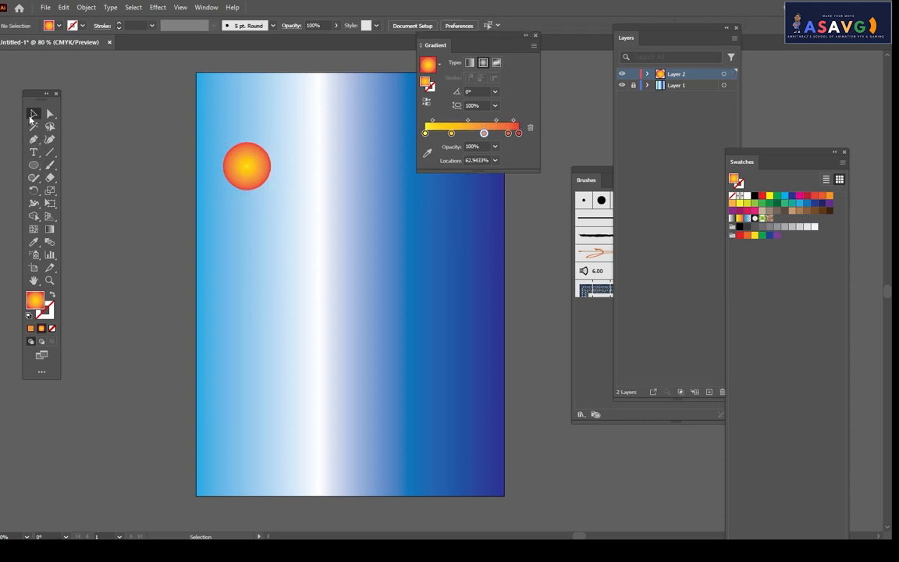
- Copy the circle farther down the artboard and move the golden yellow stop of the copy's gradient to about 41%
left_click_drag(254, 182, 278, 336)
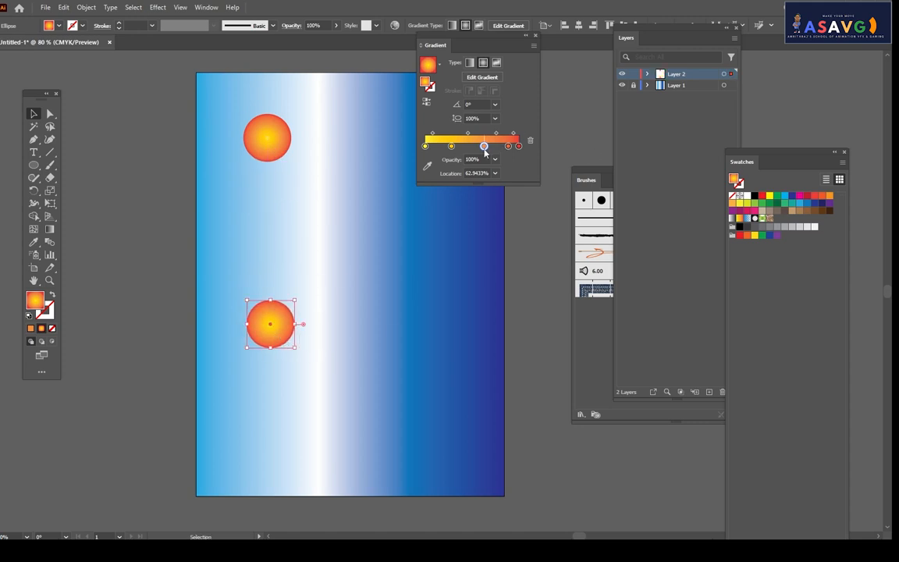
mouse_move(484, 148)
left_mouse_down()
mouse_move(494, 147)
mouse_move(467, 149)
left_mouse_up()
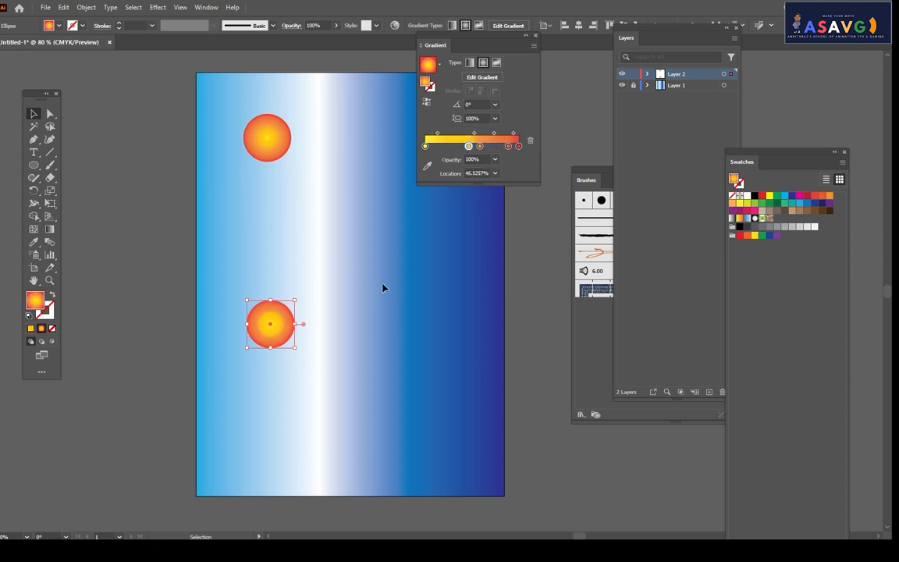
left_click(425, 435)
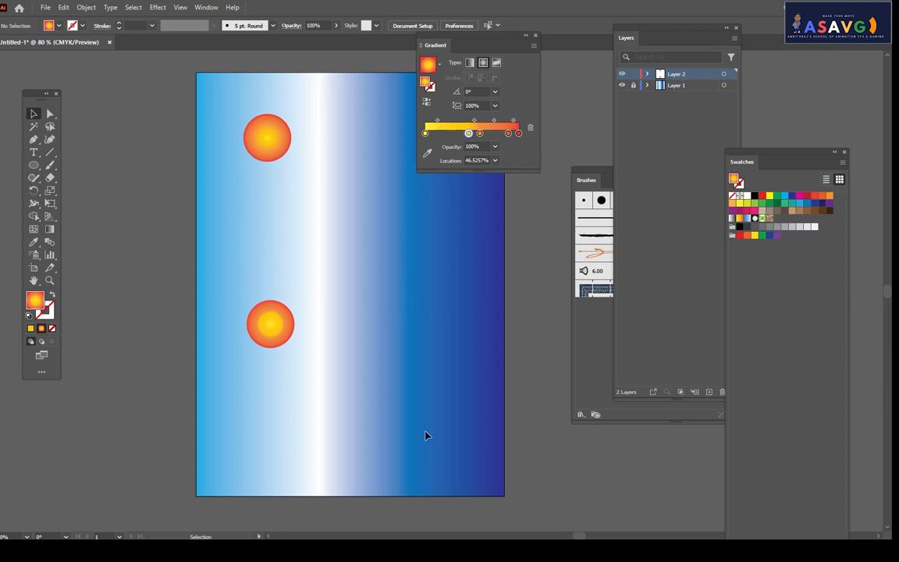
left_click(269, 148)
left_click(267, 328)
left_click(348, 351)
left_click(255, 337)
left_click_drag(463, 147, 462, 147)
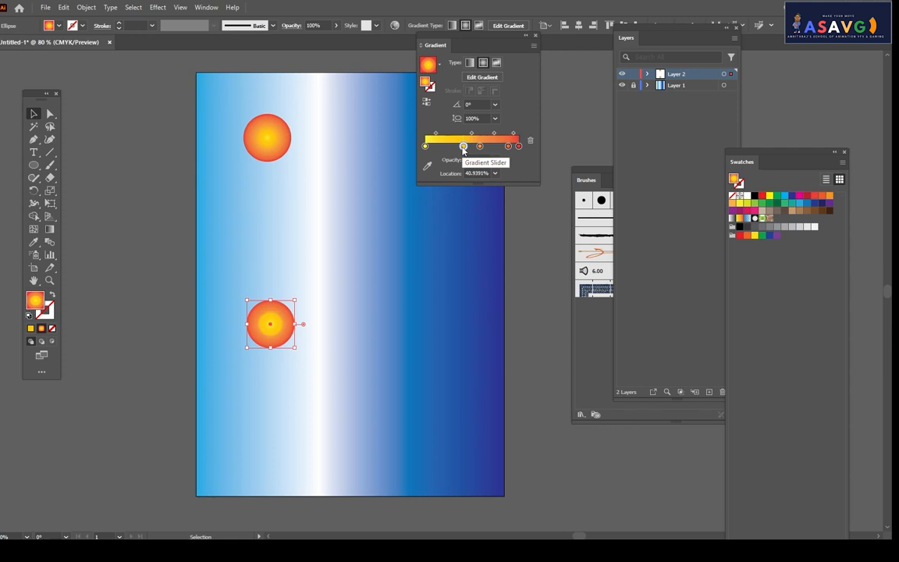
- Select both circles and set the blend options to Specified Steps with 500 steps
left_click_drag(204, 102, 367, 404)
left_click(81, 9)
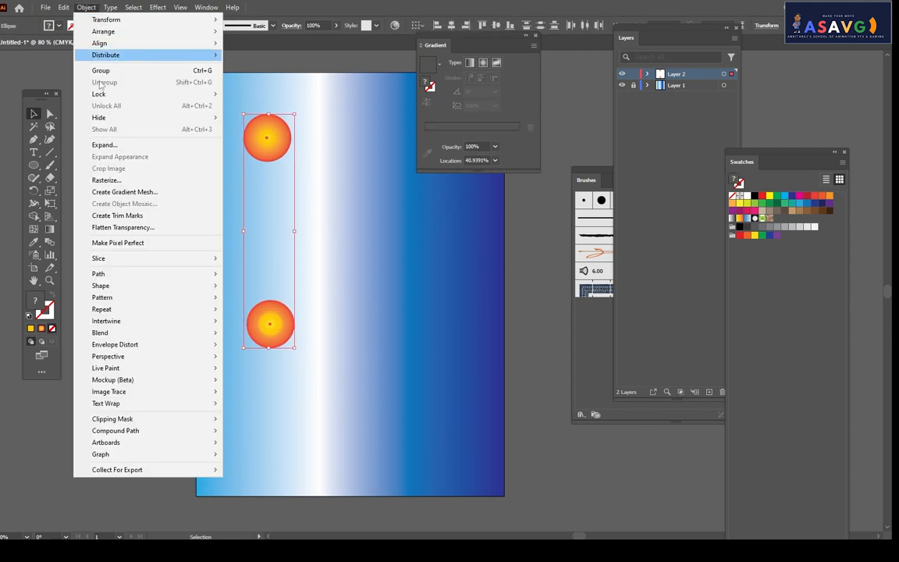
mouse_move(119, 332)
left_click(263, 360)
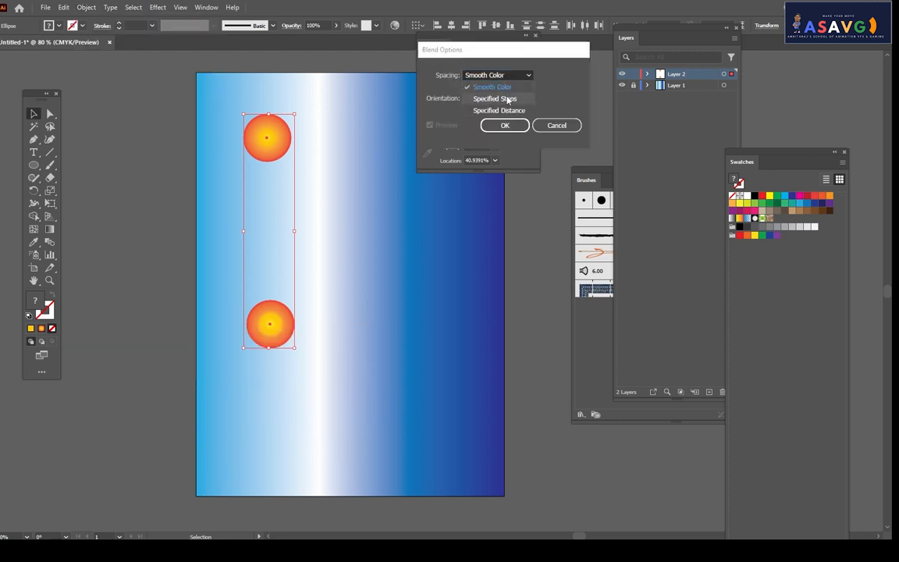
left_click(507, 99)
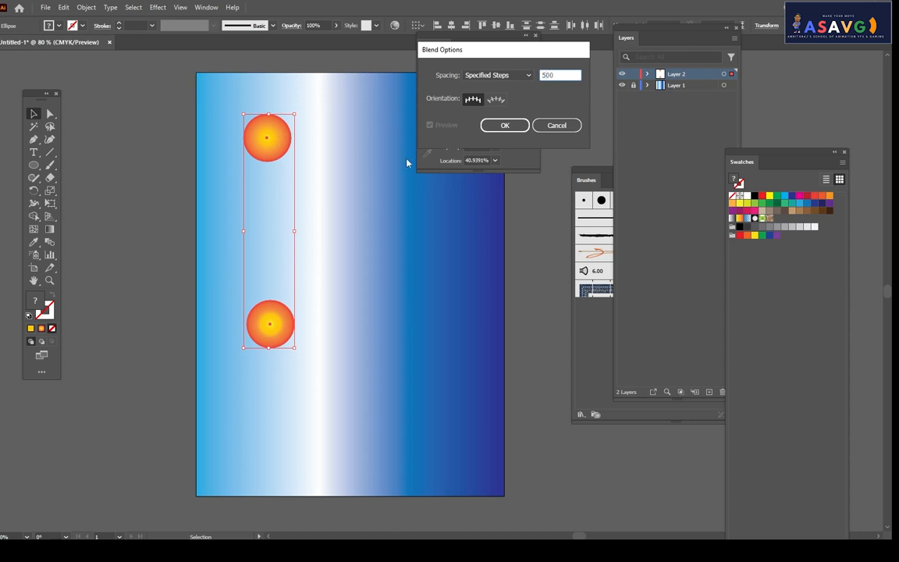
key("Return")
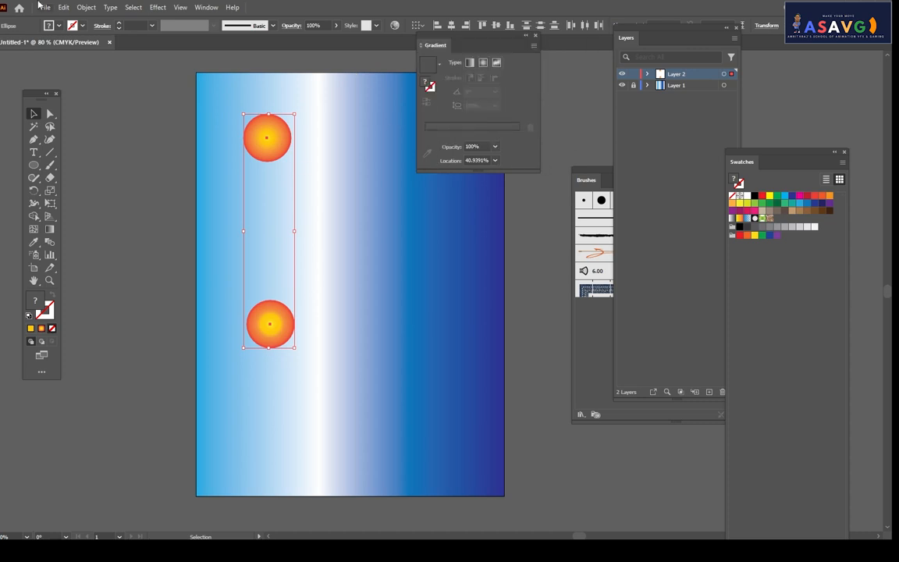
- Try blending the two circles and shifting the blend up and to the left, and undo both changes
left_click(76, 8)
mouse_move(133, 331)
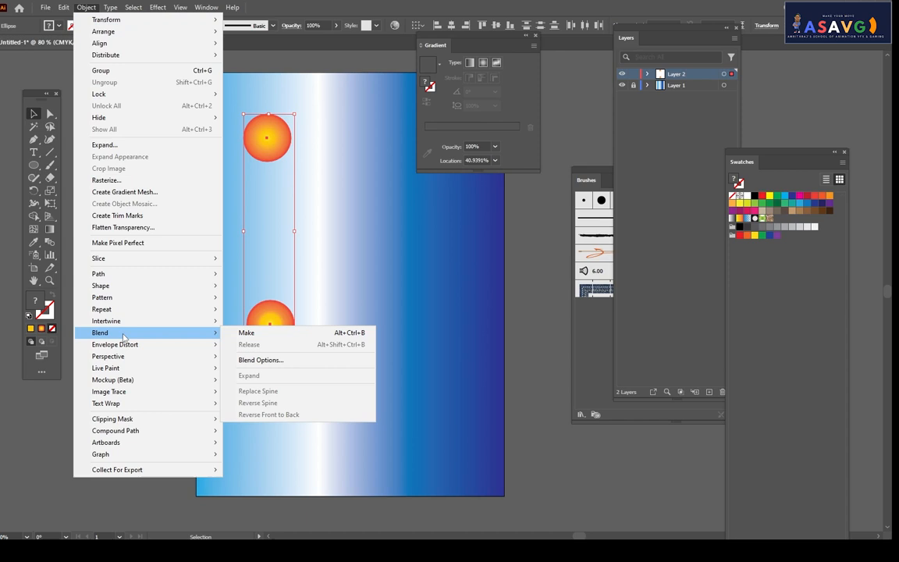
left_click(247, 331)
left_click(382, 326)
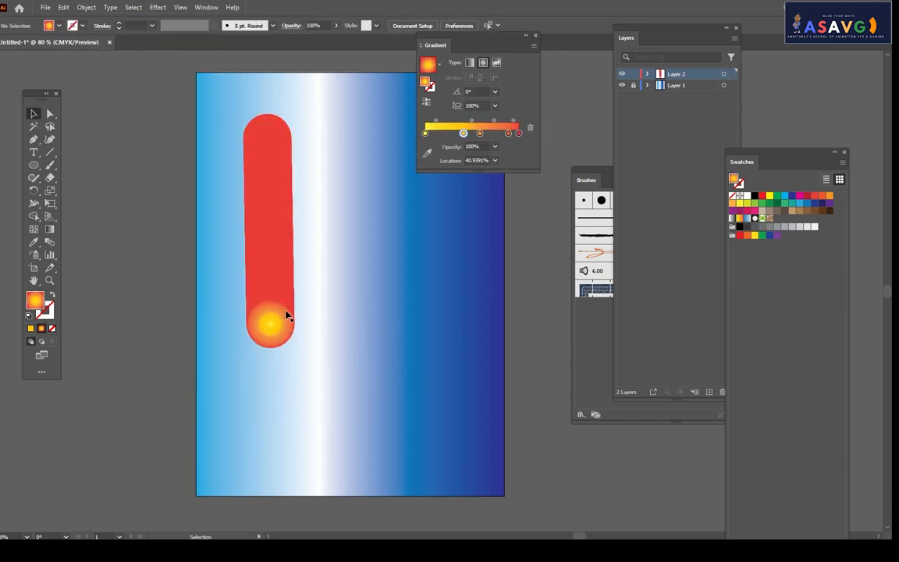
left_click_drag(280, 299, 257, 285)
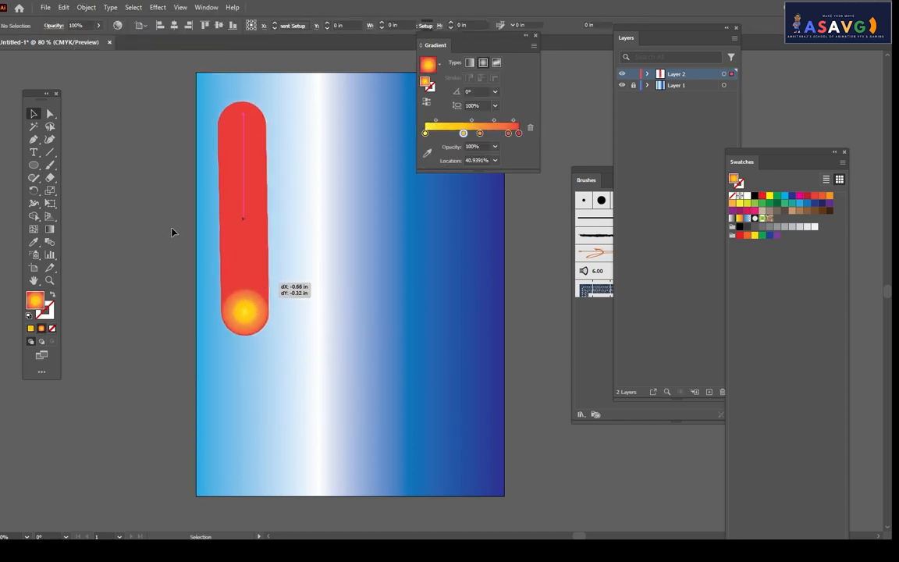
key("a")
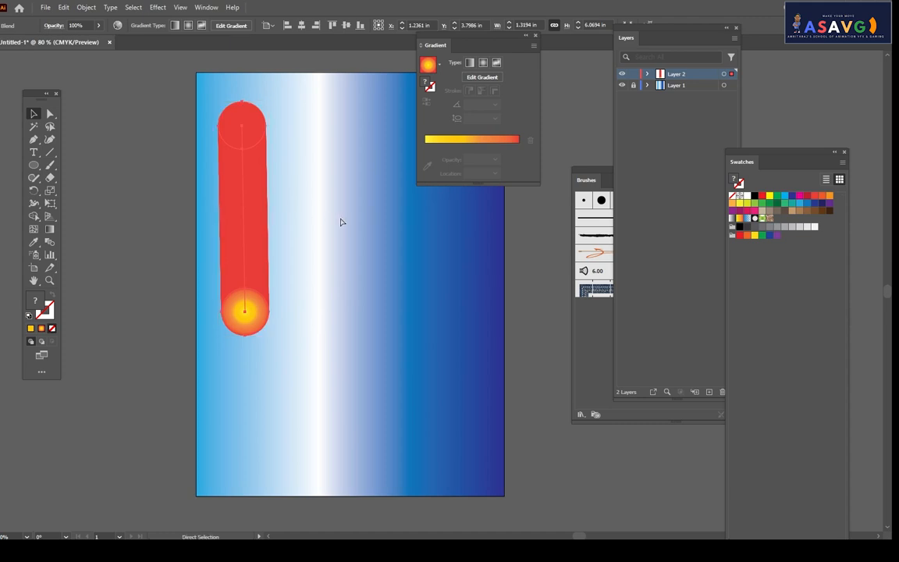
key("ctrl+z")
key("ctrl+z")
key("ctrl+z")
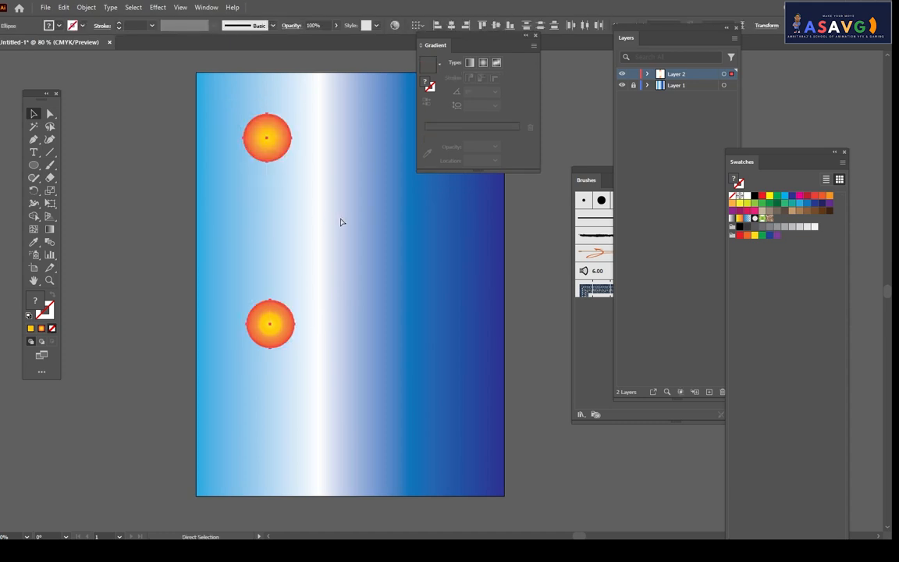
- Replace the lower circle with an identical copy of the upper circle, aligned directly below it
key("v")
left_click(283, 320)
left_click_drag(284, 326, 268, 365)
- Try a blend between the two identical circles, undo it and deselect them
left_click_drag(362, 404, 362, 405)
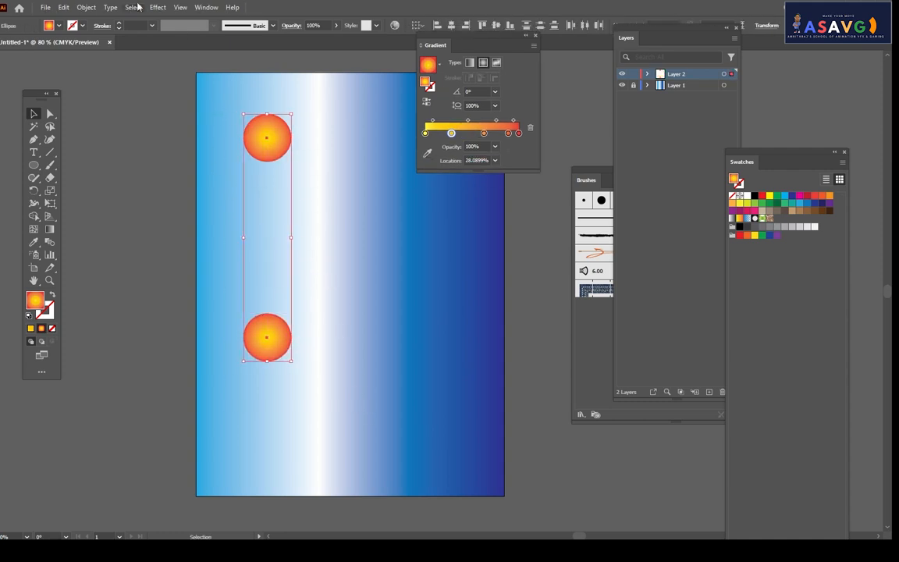
left_click(89, 10)
mouse_move(127, 301)
mouse_move(125, 333)
left_click(245, 333)
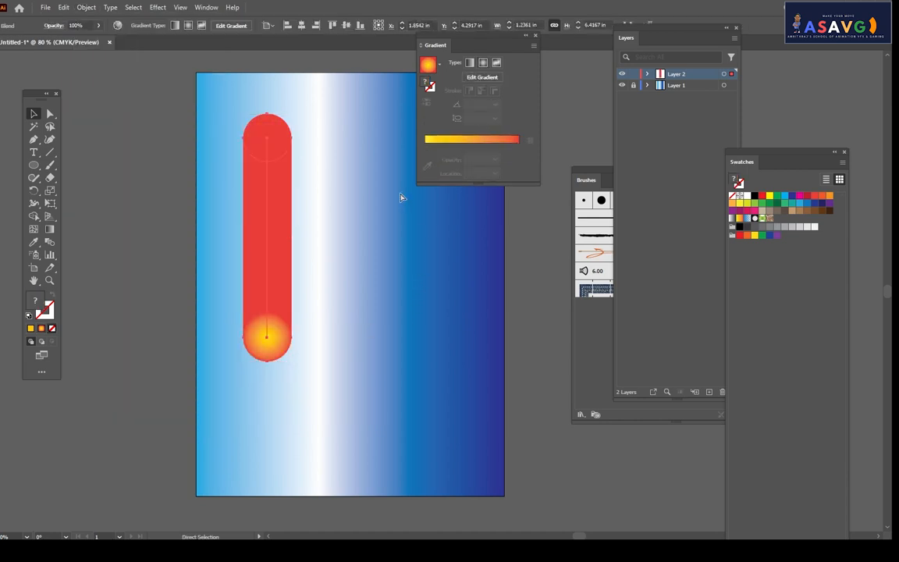
key("ctrl+z")
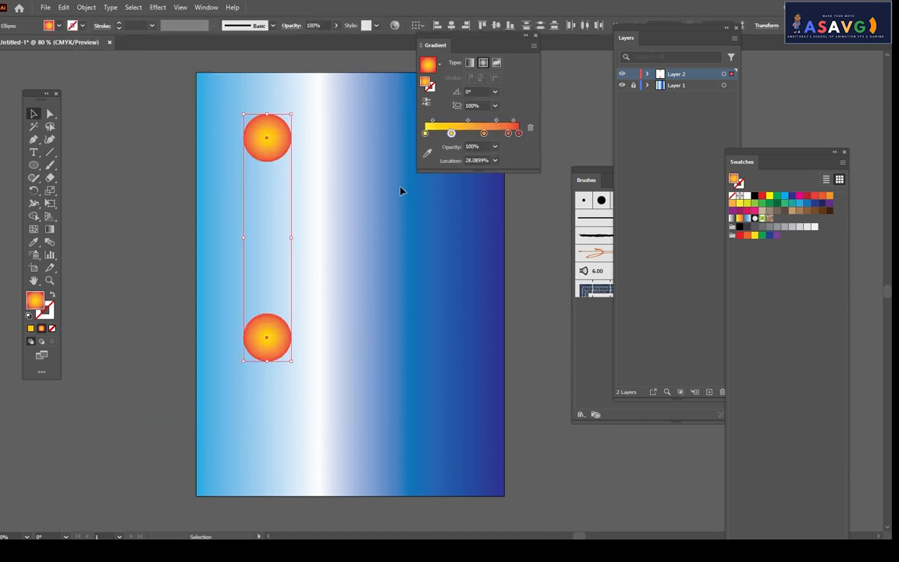
left_click(390, 277)
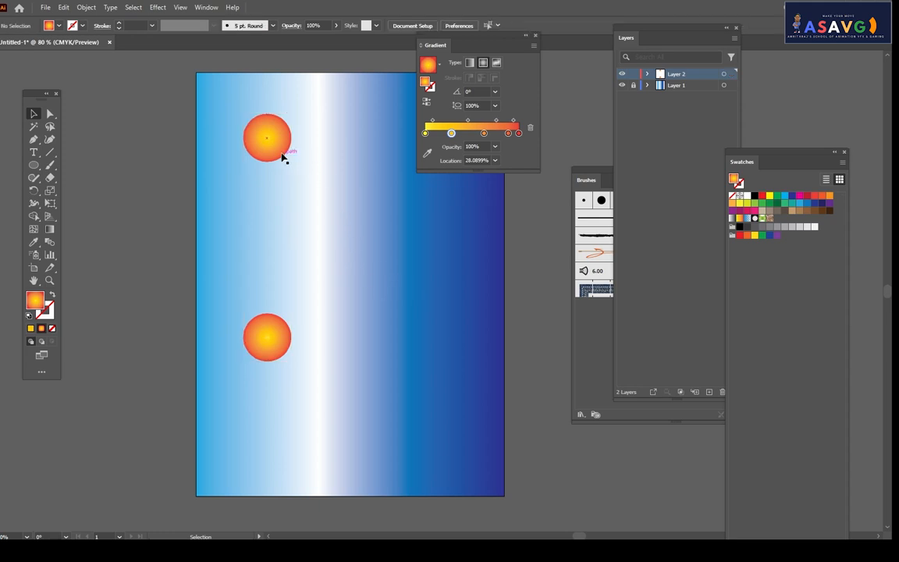
- Copy the upper circle in between the two circles and move the copy's golden yellow gradient stop to about 54%
left_click(282, 158)
left_click_drag(275, 148, 277, 236)
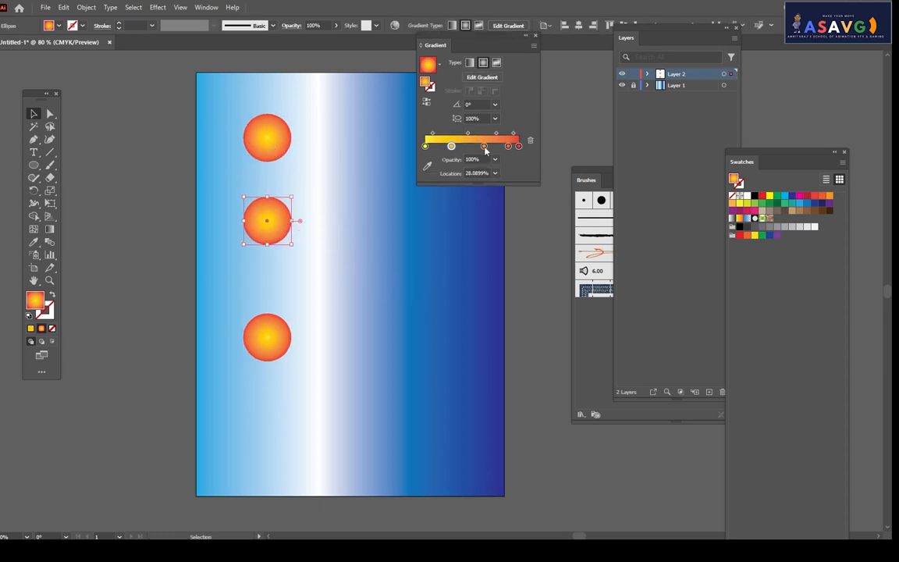
left_click_drag(451, 146, 478, 148)
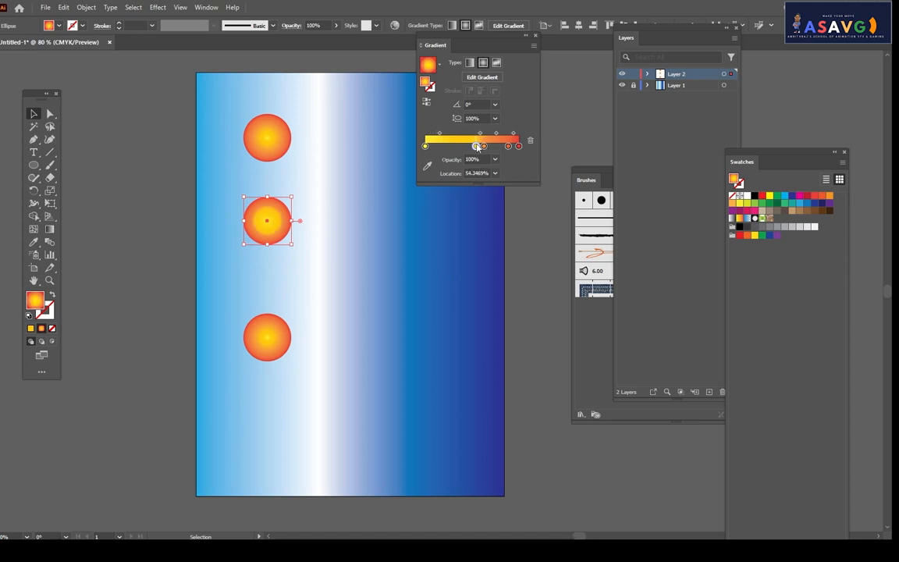
- Blend the upper and middle circles and shift the blend about 0.08 in right and 0.18 in down
left_click(277, 145)
left_click(273, 222, "shift")
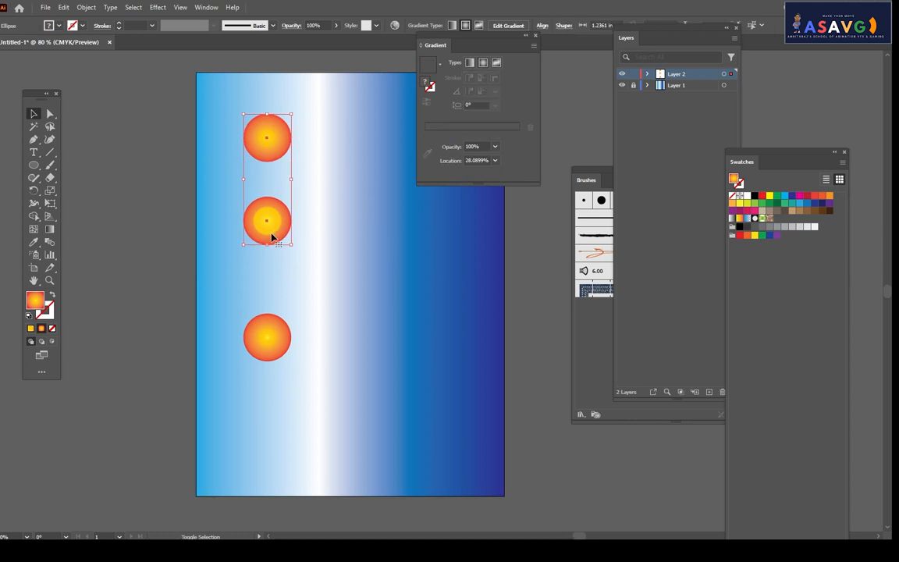
left_click(78, 10)
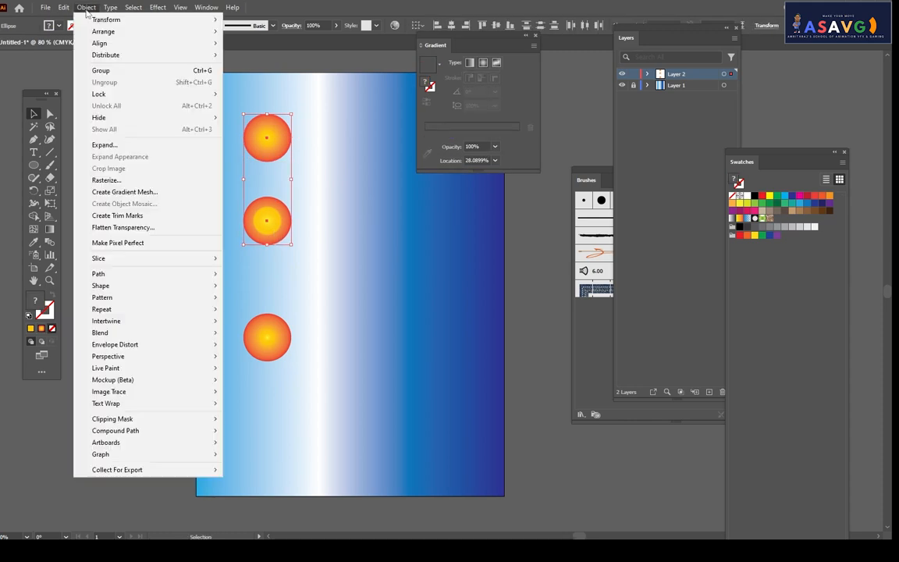
mouse_move(134, 313)
mouse_move(176, 333)
left_click(238, 333)
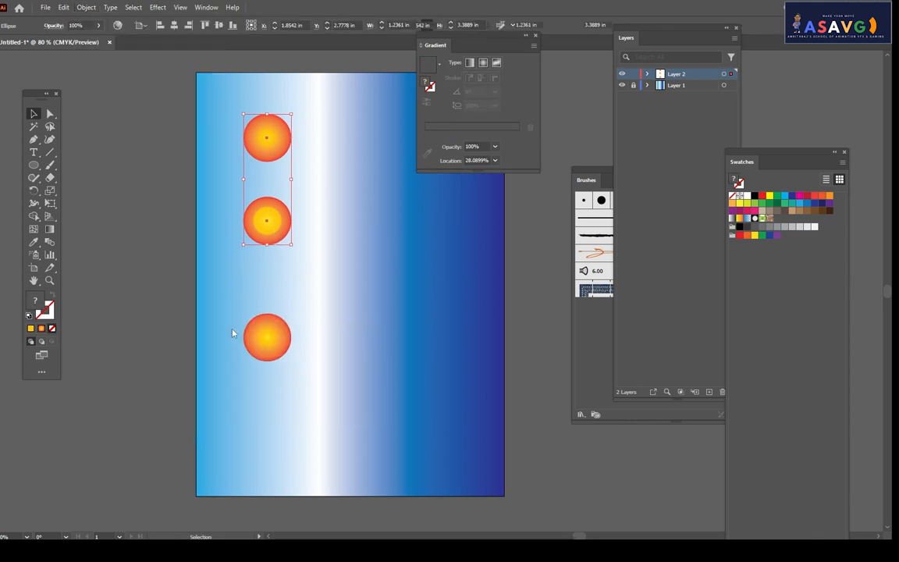
left_click(275, 264)
left_click_drag(267, 221, 270, 227)
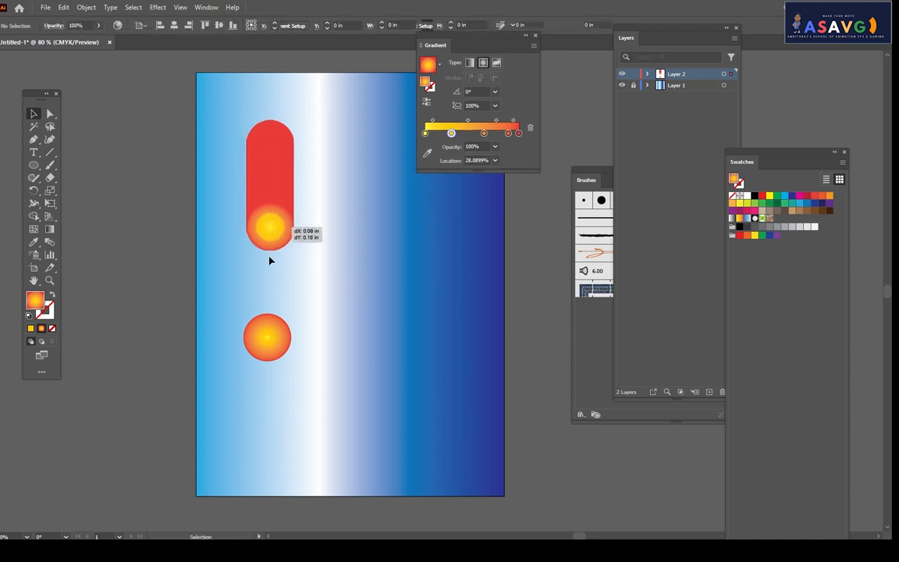
- Try extending the blend to the lower circle and undo that blend
left_click(272, 334, "shift")
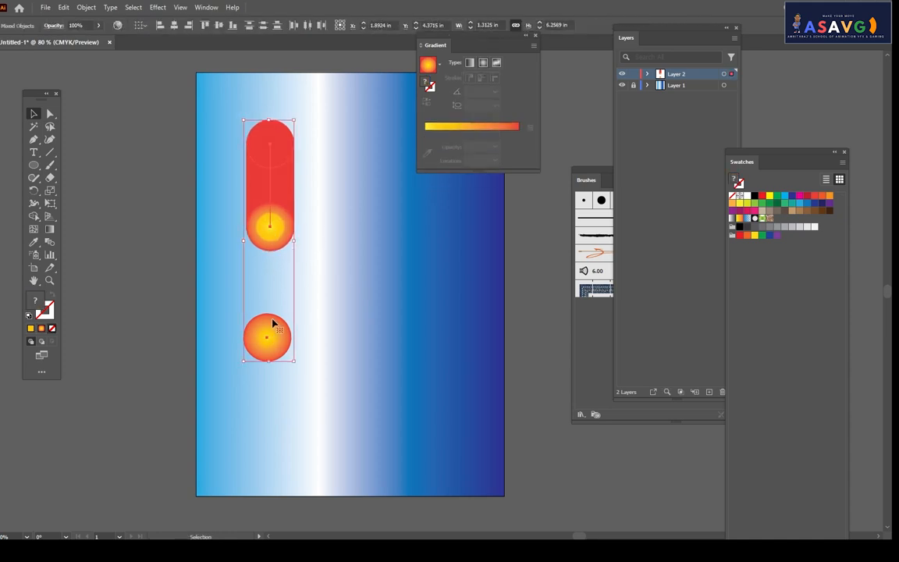
left_click(86, 7)
mouse_move(130, 279)
mouse_move(156, 333)
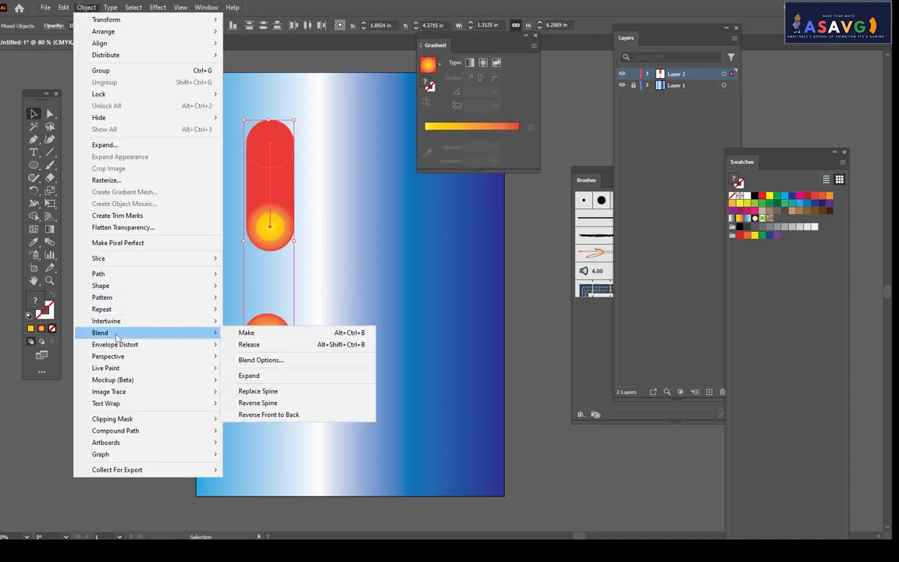
left_click(243, 333)
left_click(220, 191)
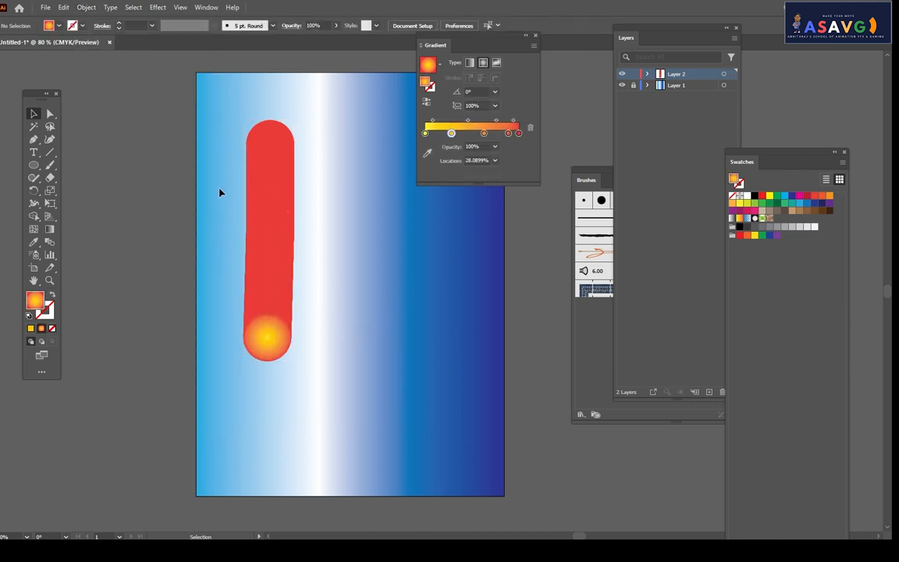
left_click(279, 259)
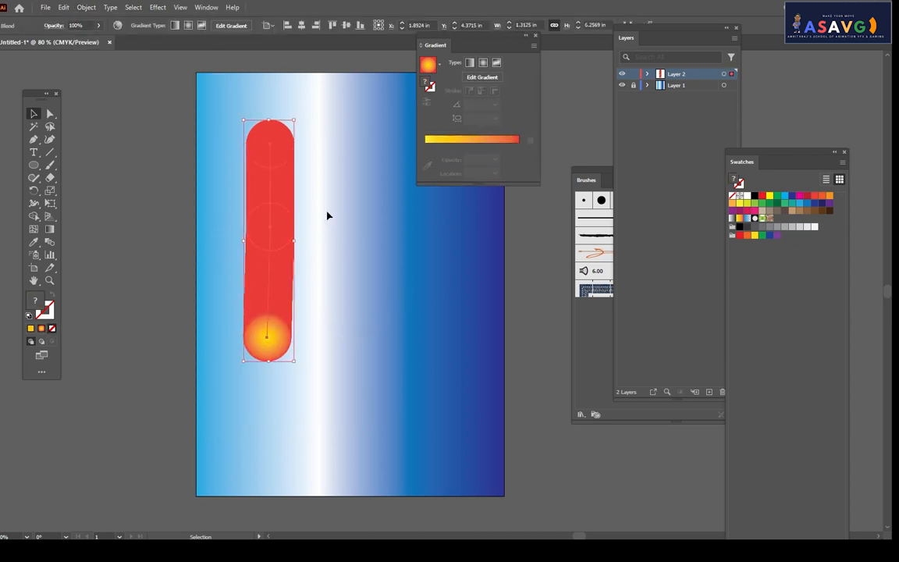
key("a")
key("ctrl+z")
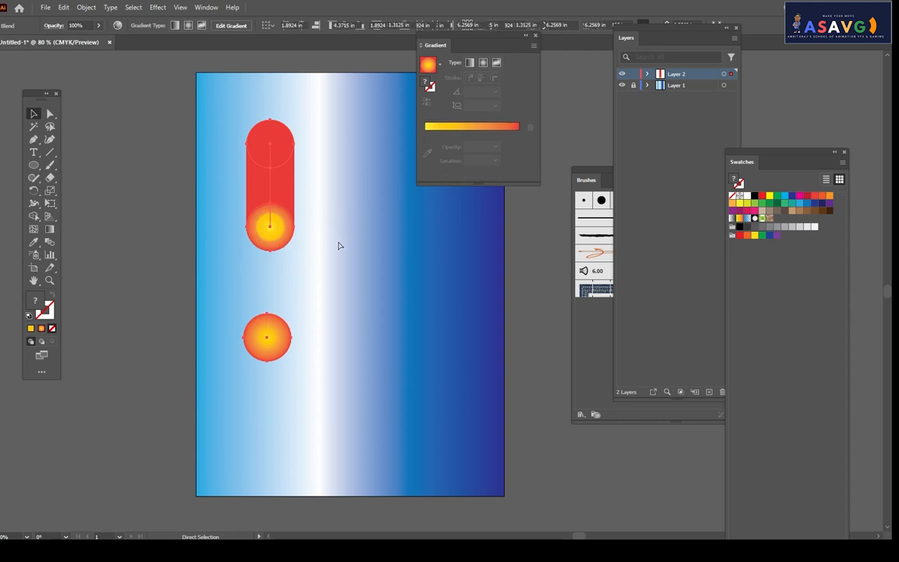
- Try repositioning the blended circles, and undo back to three separate unblended circles
left_click(340, 246)
mouse_move(269, 236)
left_mouse_down()
mouse_move(273, 255)
mouse_move(261, 236)
left_mouse_up()
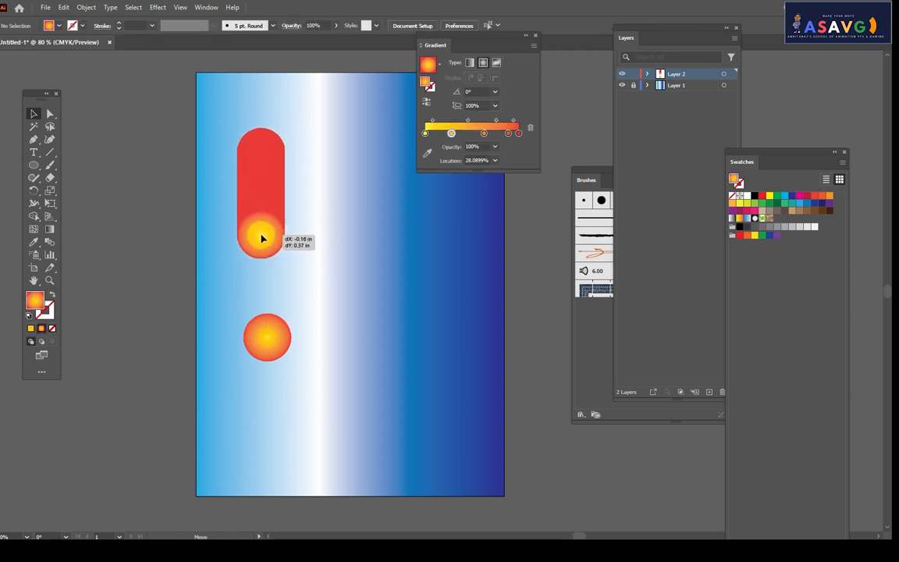
left_click(261, 341)
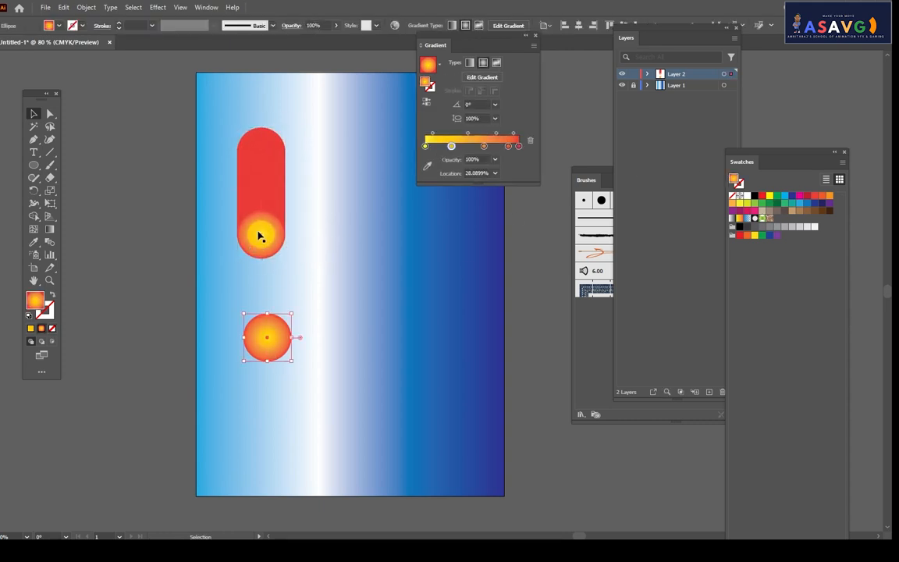
left_click_drag(260, 236, 299, 210)
key("ctrl+z")
key("ctrl+z")
key("ctrl+z")
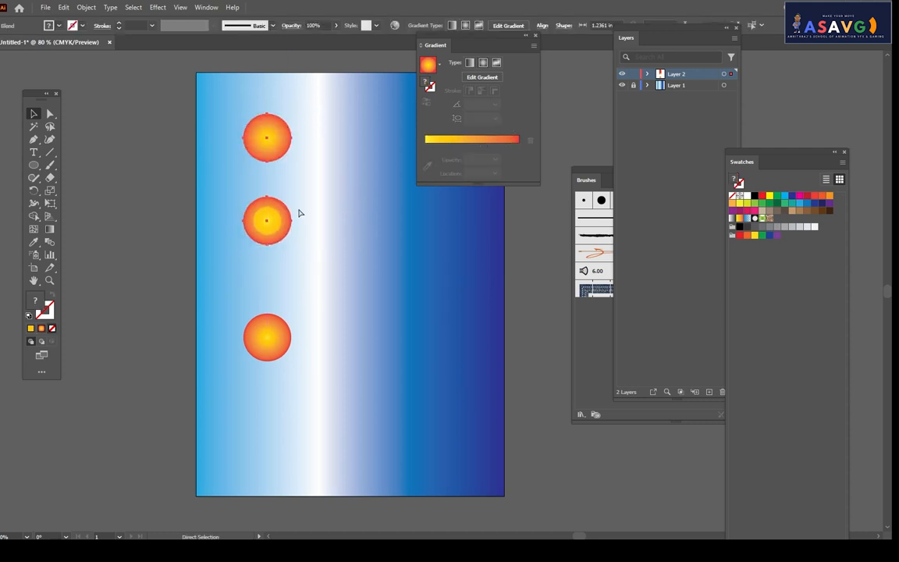
- Delete the middle circle and blend the upper and lower circles into one shape
left_click(298, 212)
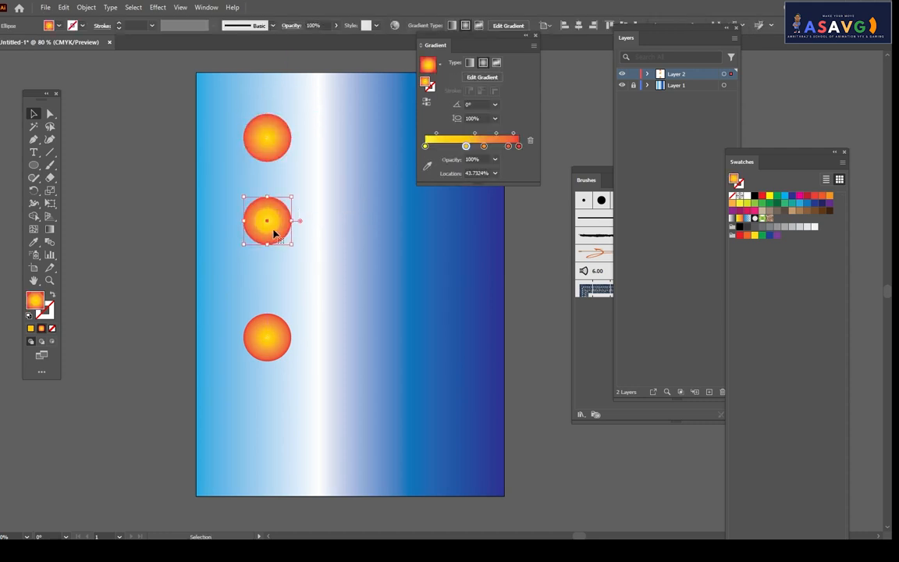
key("Delete")
left_click(282, 141)
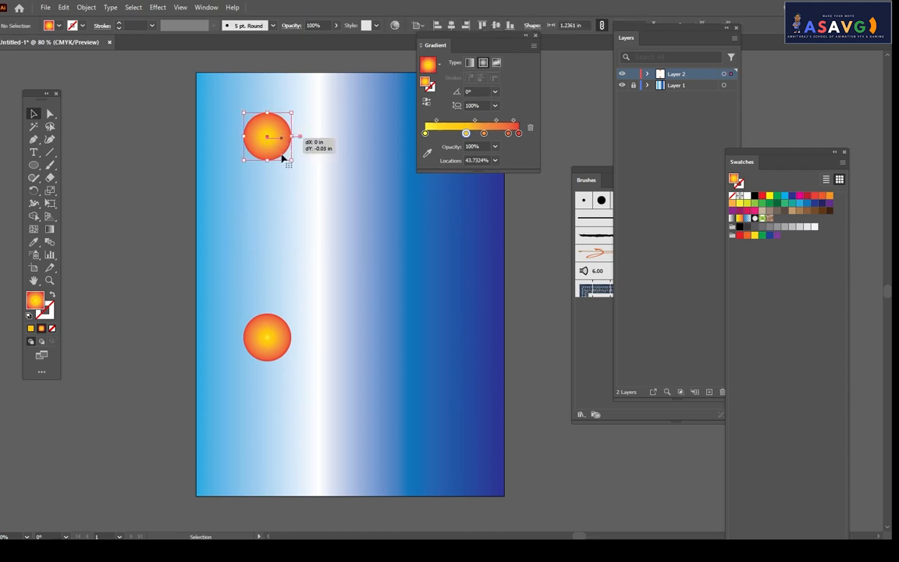
left_click(272, 337, "shift")
left_click(85, 8)
mouse_move(116, 289)
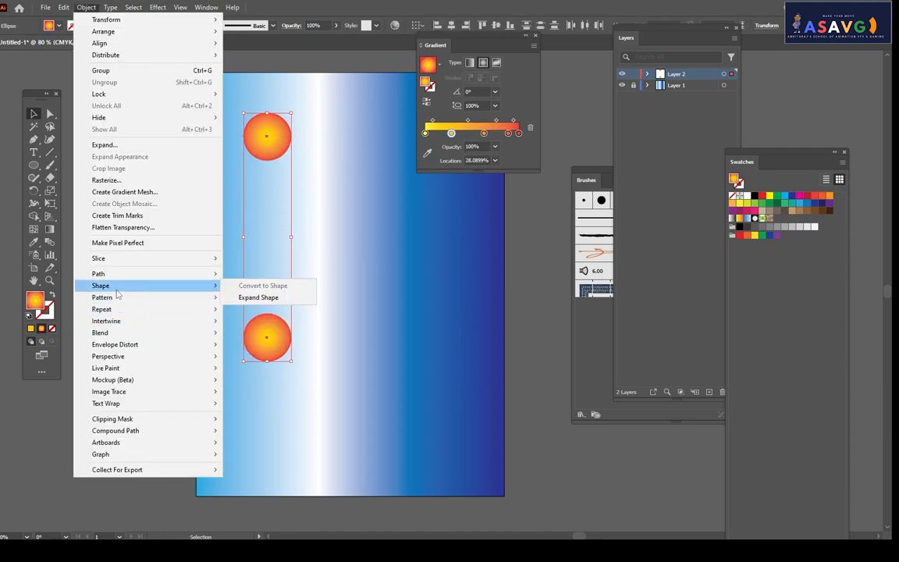
left_click(250, 332)
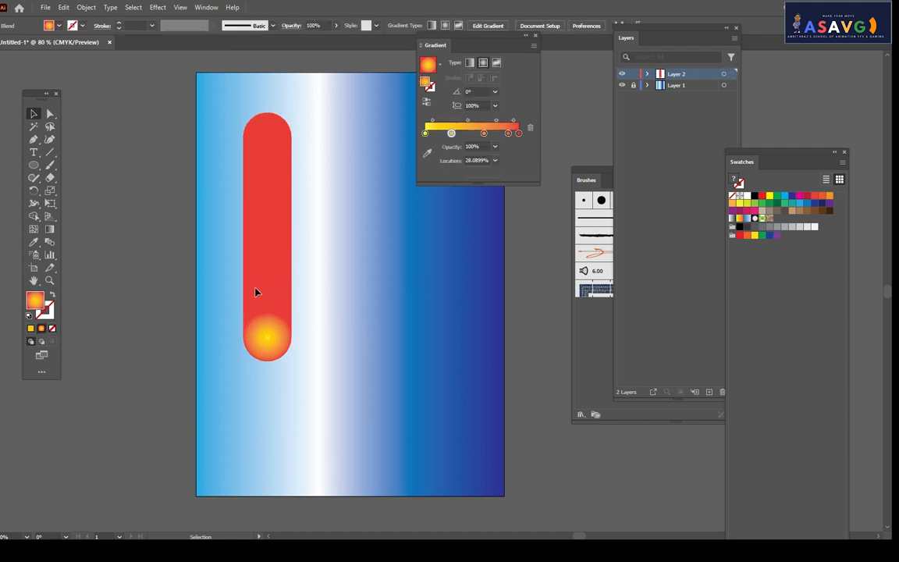
- Move the blend to about X 1.17 in, Y 4.04 in near the artboard's left edge and clear the Gradient settings off the artboard
left_click_drag(265, 220, 238, 212)
left_click_drag(279, 267, 244, 262)
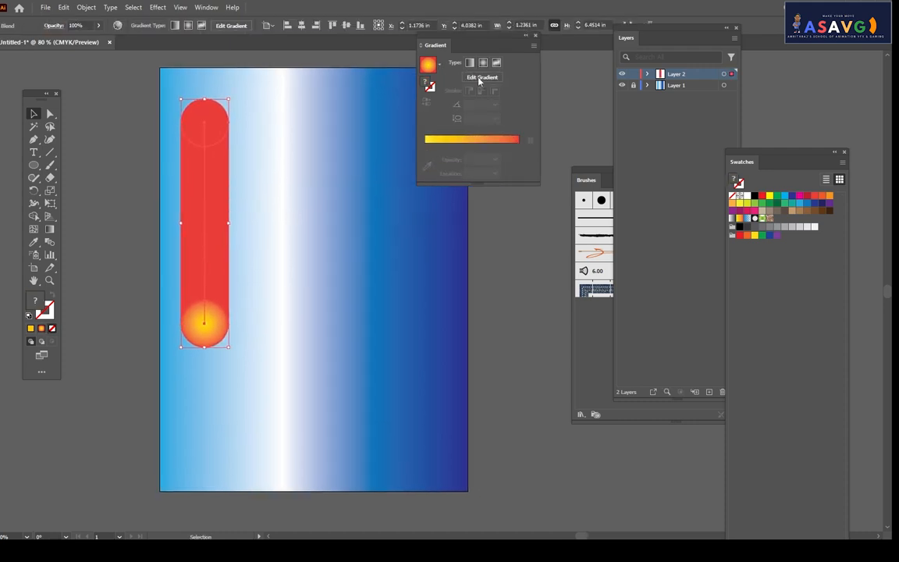
left_click_drag(483, 50, 637, 58)
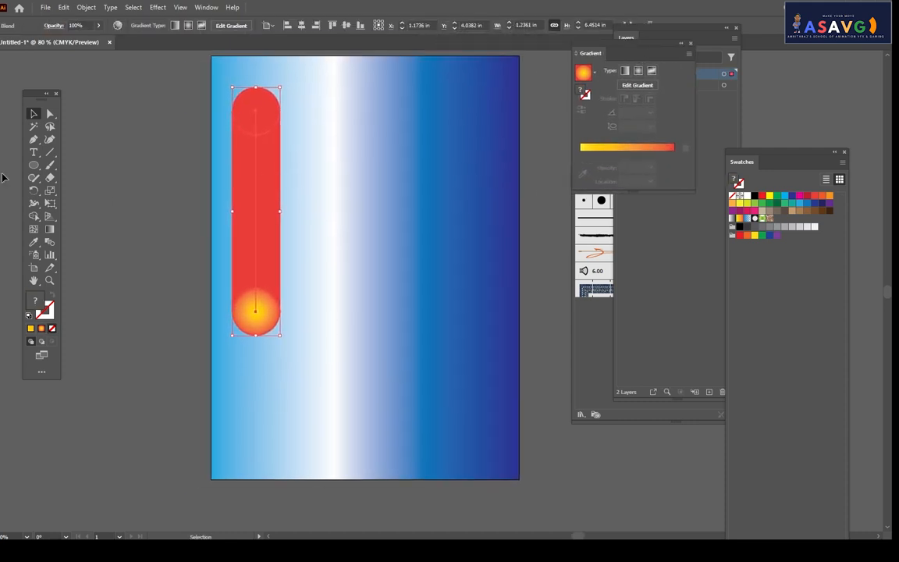
- Add the letter S in Myriad Pro to the right of the blend and enlarge it to about 305 pt
left_click(39, 154)
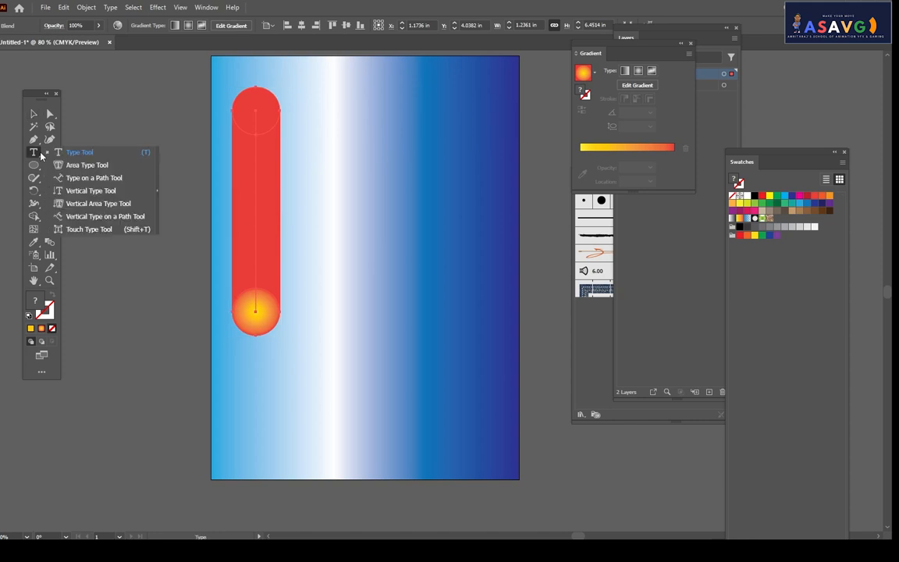
left_click(364, 174)
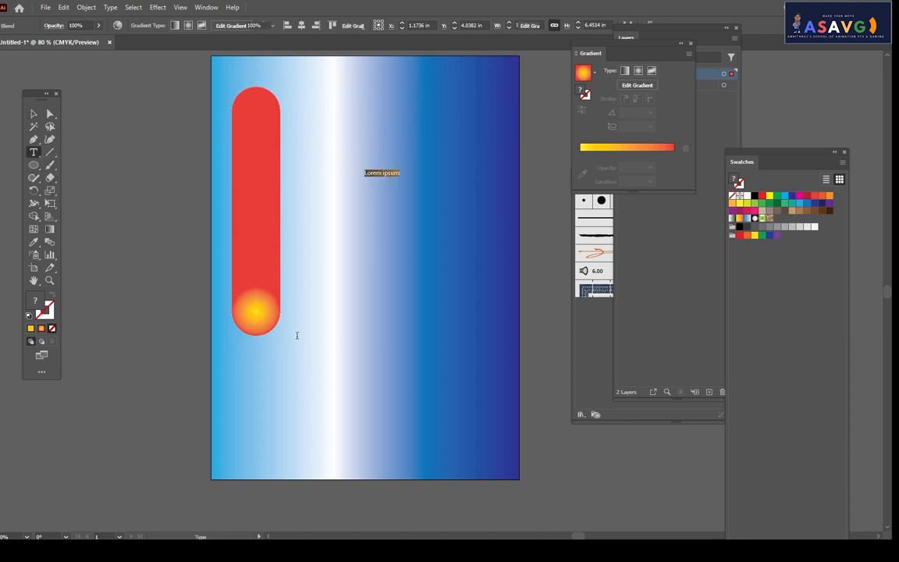
key("BackSpace")
left_click(32, 115)
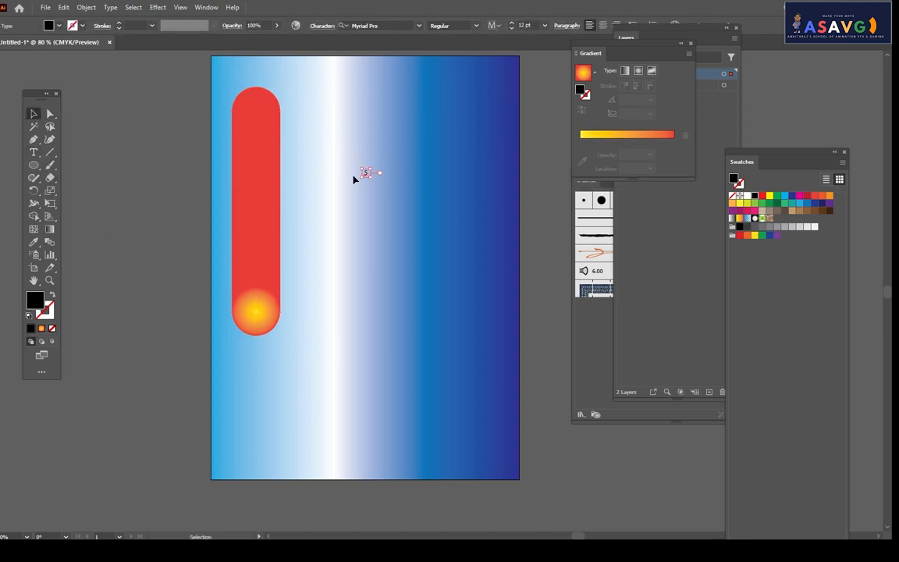
left_click_drag(373, 178, 406, 261)
mouse_move(394, 196)
left_mouse_down()
mouse_move(421, 241)
mouse_move(389, 195)
left_mouse_up()
- Remove the letter S's fill and give it a black 1 pt stroke
scroll(420, 241, "up", 2)
scroll(418, 241, "down", 1)
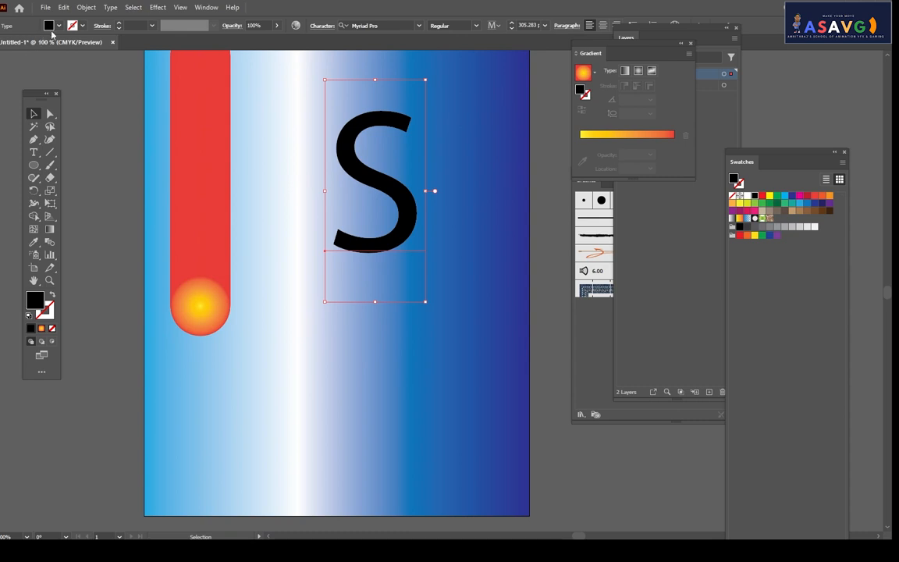
left_click(58, 25)
left_click(6, 44)
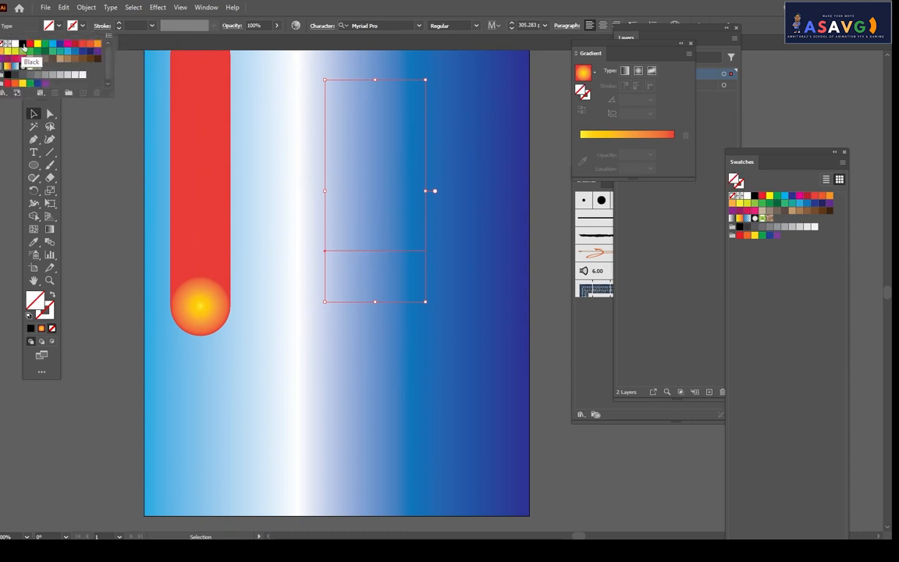
left_click(23, 44)
left_click(431, 209)
- Convert the letter S to outlines and nudge it about 0.03 in up
scroll(397, 244, "up", 2)
scroll(398, 248, "down", 1)
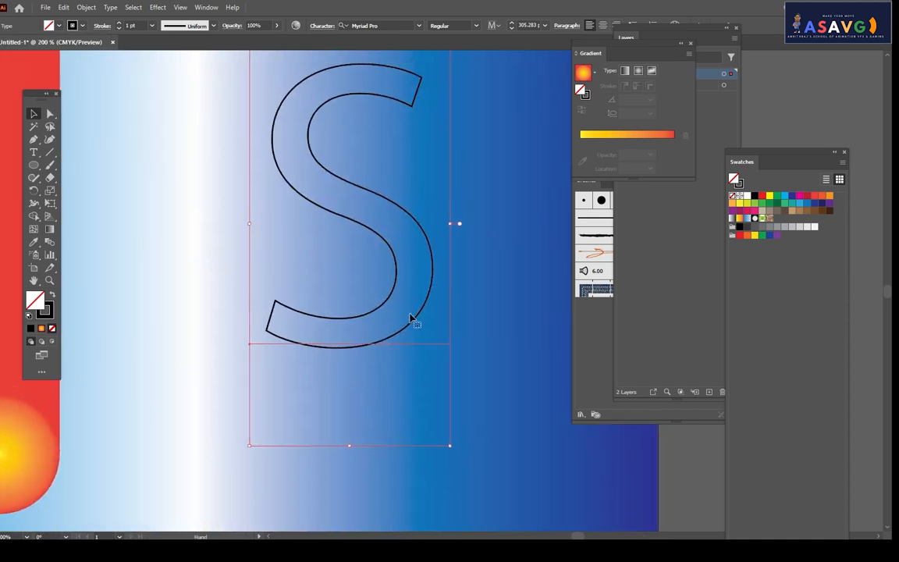
left_click(407, 237)
key("t")
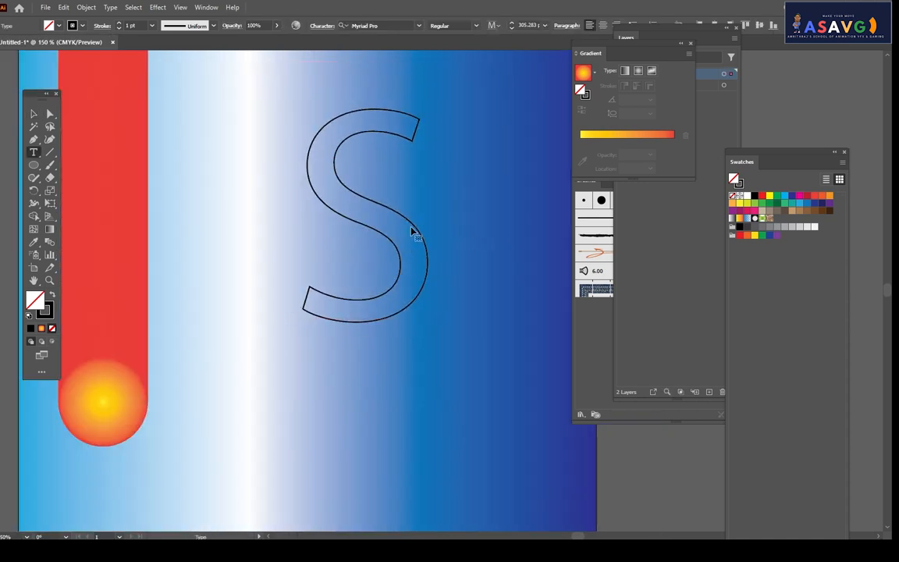
double_click(413, 226)
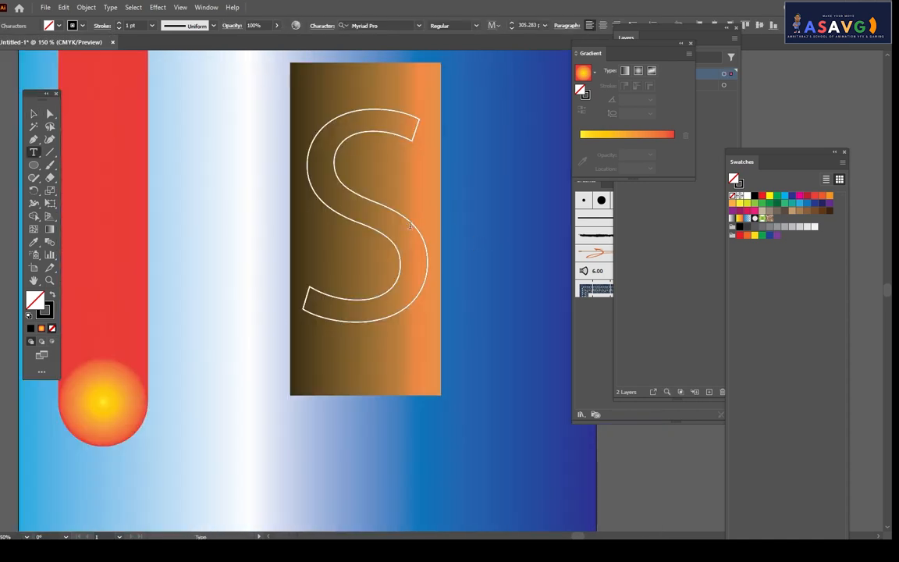
left_click(33, 114)
right_click(355, 136)
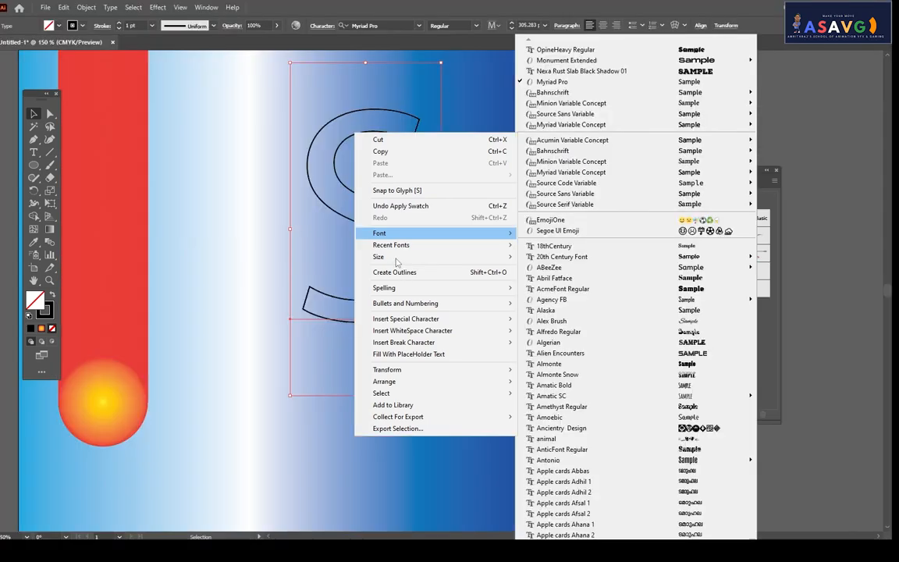
left_click(394, 271)
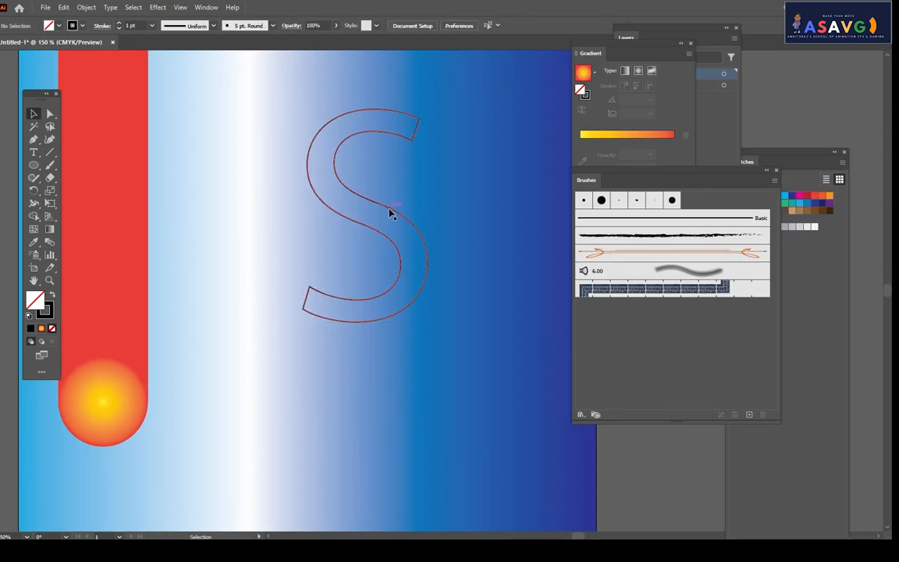
left_click(391, 211)
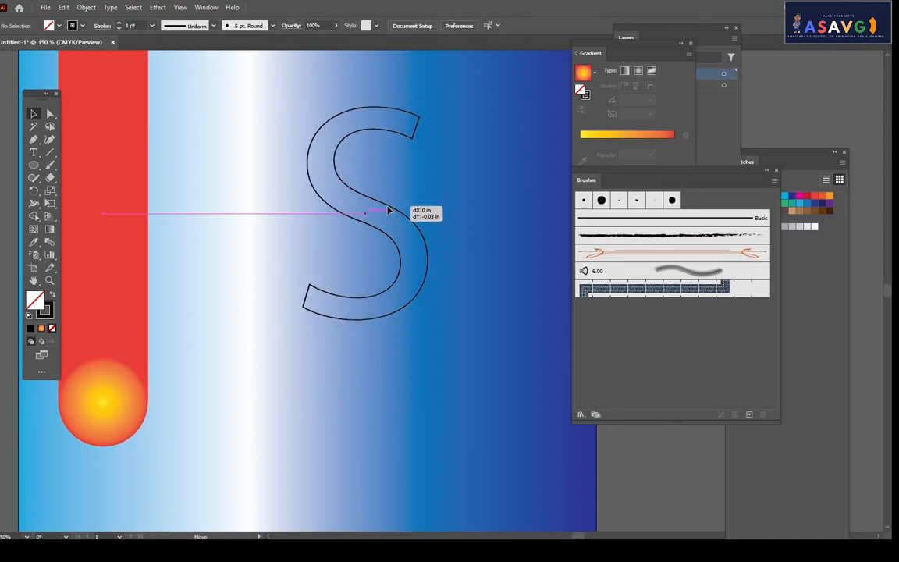
- Cut the outlined S path at both corner anchor points of its upper end with direct selection
scroll(411, 156, "up", 2)
scroll(422, 167, "down", 1)
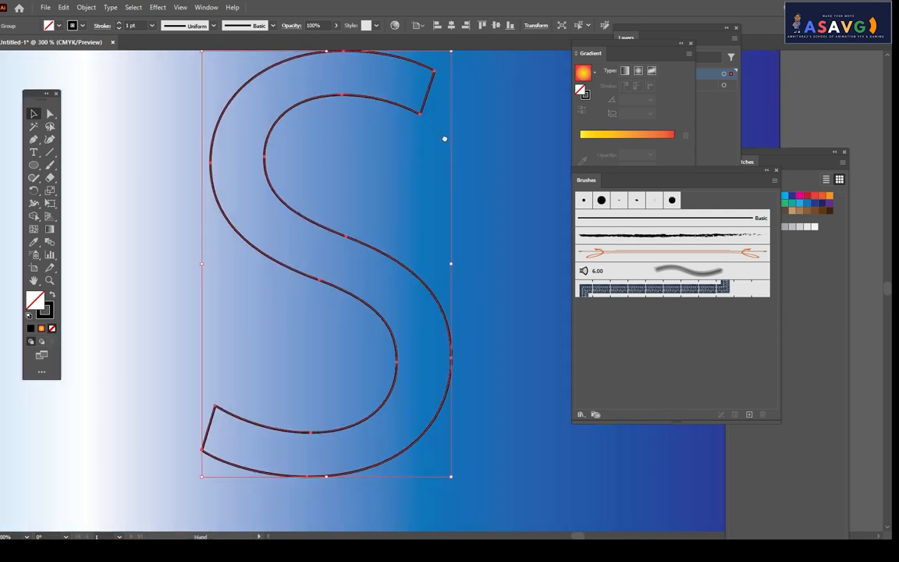
scroll(428, 179, "down", 2)
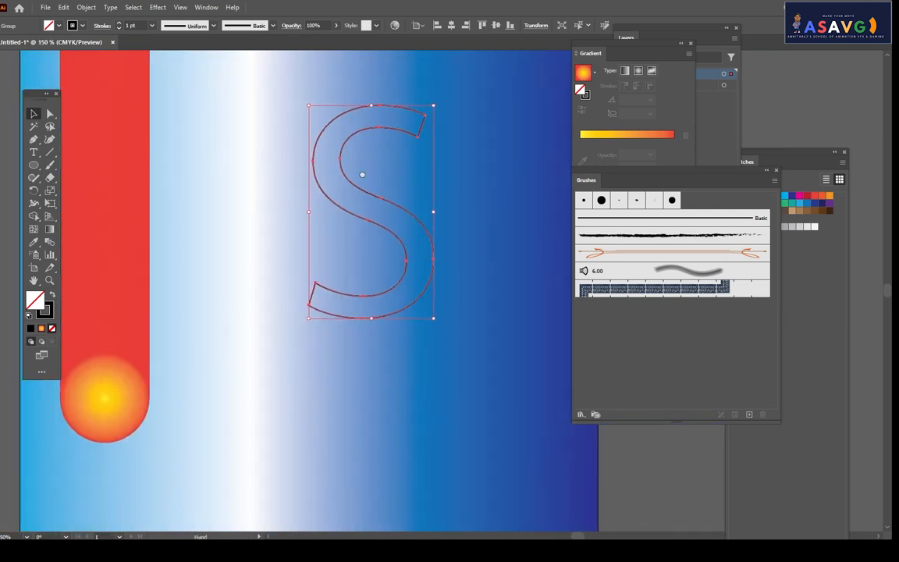
scroll(367, 175, "right", 1)
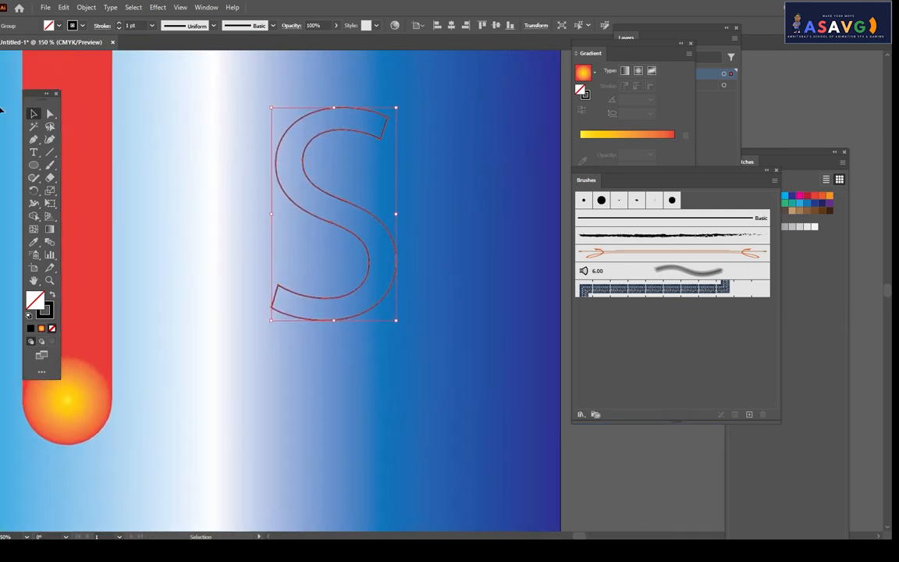
left_click(51, 114)
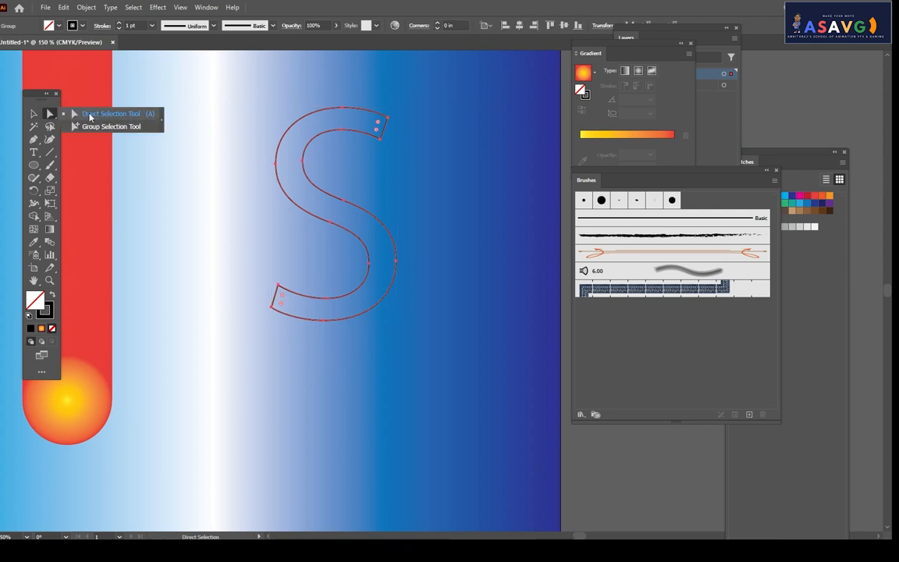
left_click(90, 116)
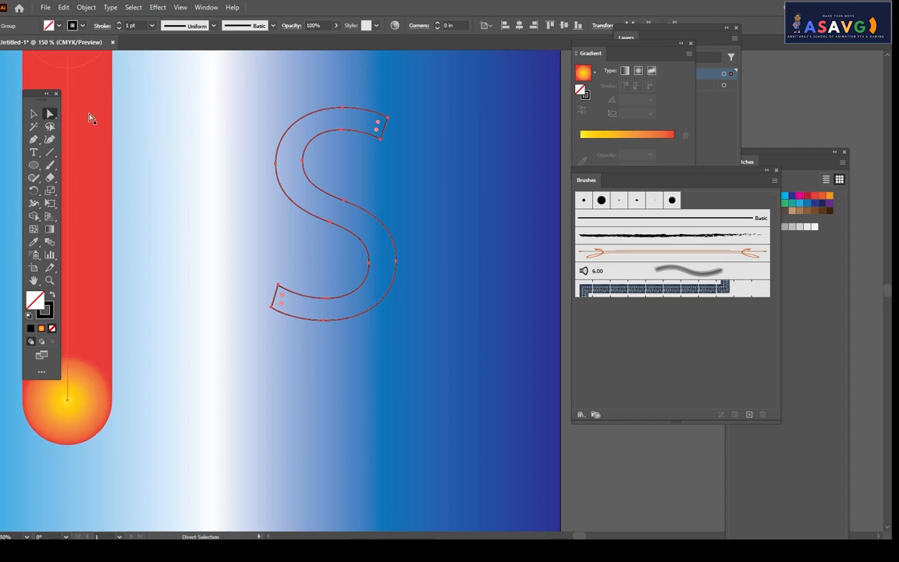
scroll(390, 138, "up", 3)
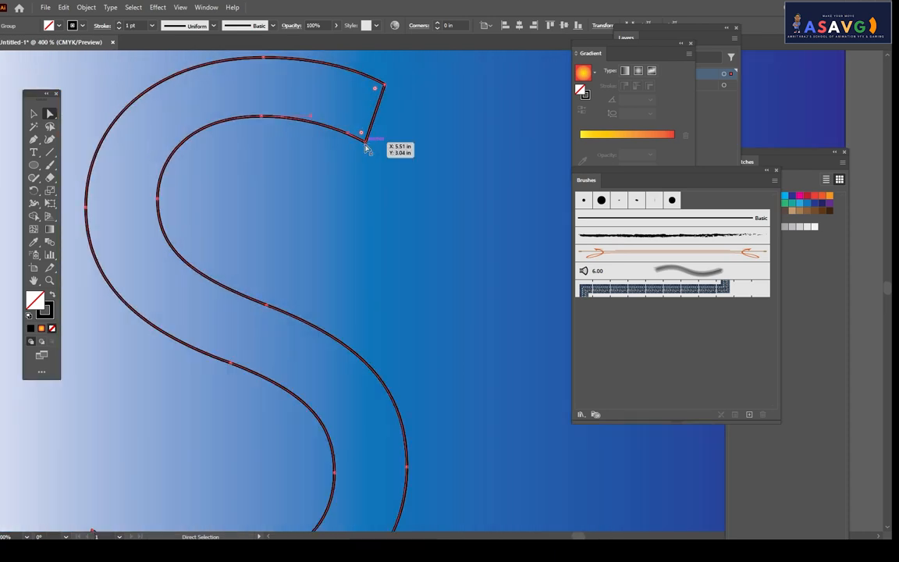
left_click(365, 145)
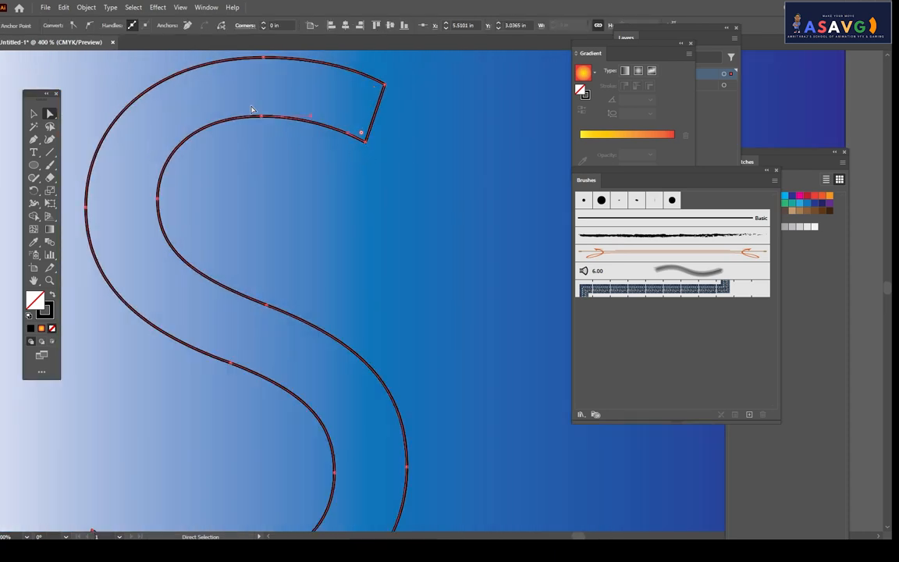
left_click(385, 84)
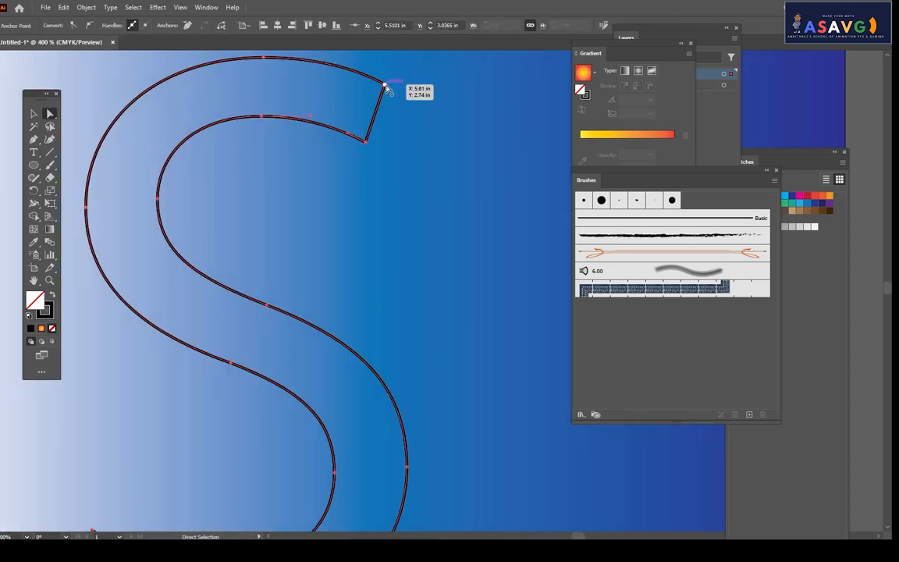
left_click(221, 27)
- Cut the outlined S path at both corner anchor points of its lower end
left_click_drag(435, 257, 450, 79)
left_click_drag(492, 214, 667, 93)
scroll(246, 244, "up", 5)
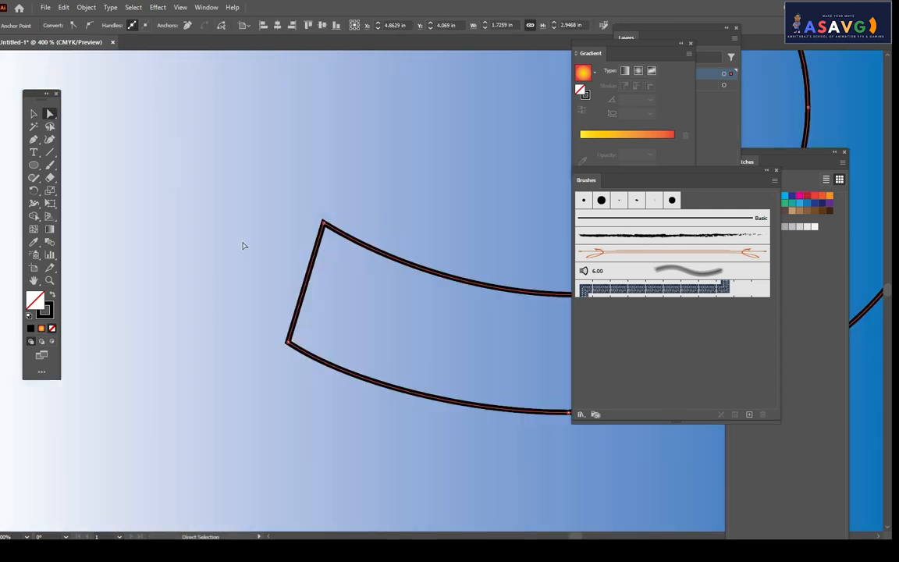
left_click_drag(436, 198, 401, 191)
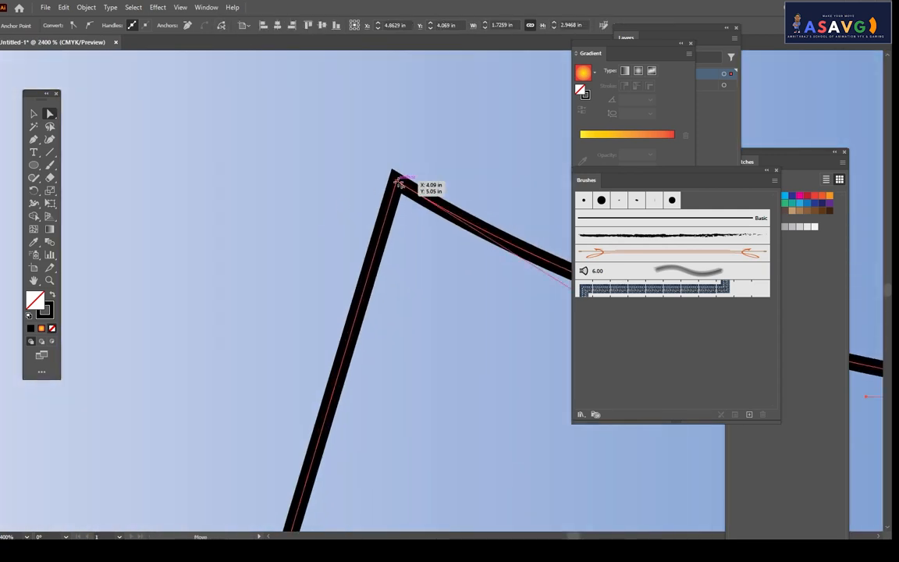
left_click(221, 26)
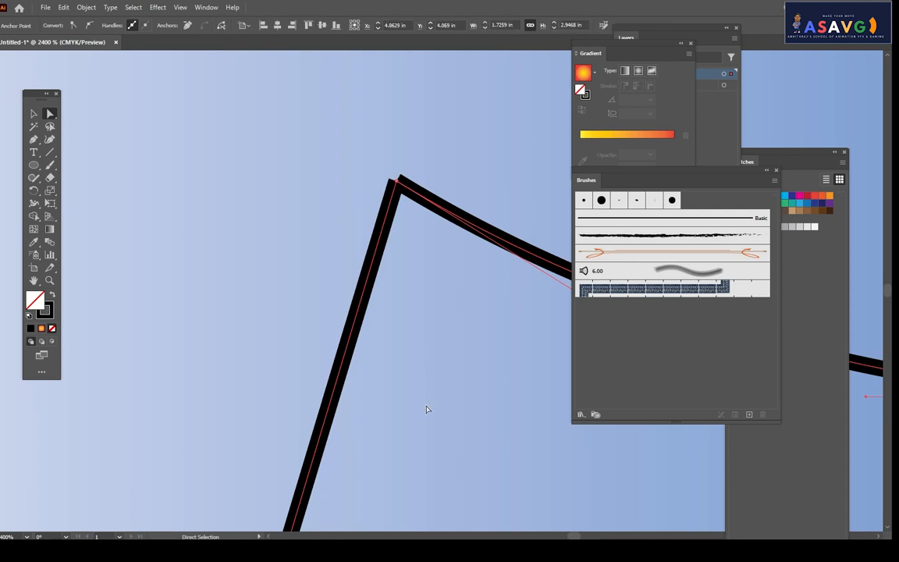
left_click_drag(407, 355, 401, 144)
scroll(352, 293, "up", 5)
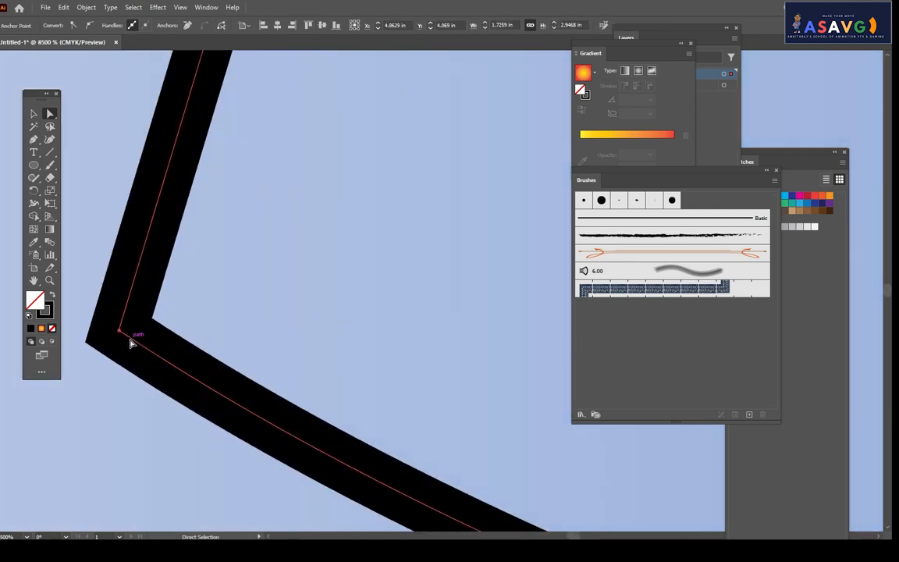
left_click_drag(121, 328, 125, 358)
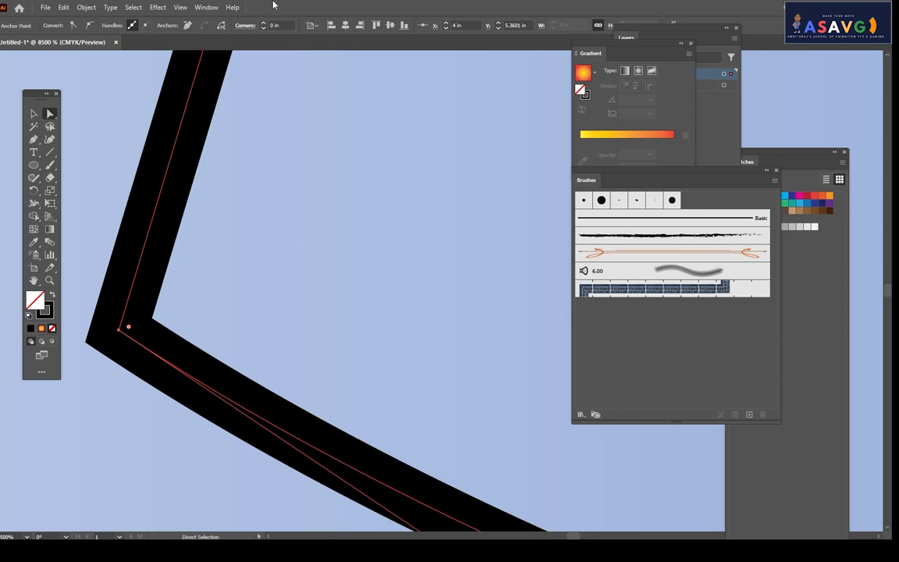
left_click(222, 26)
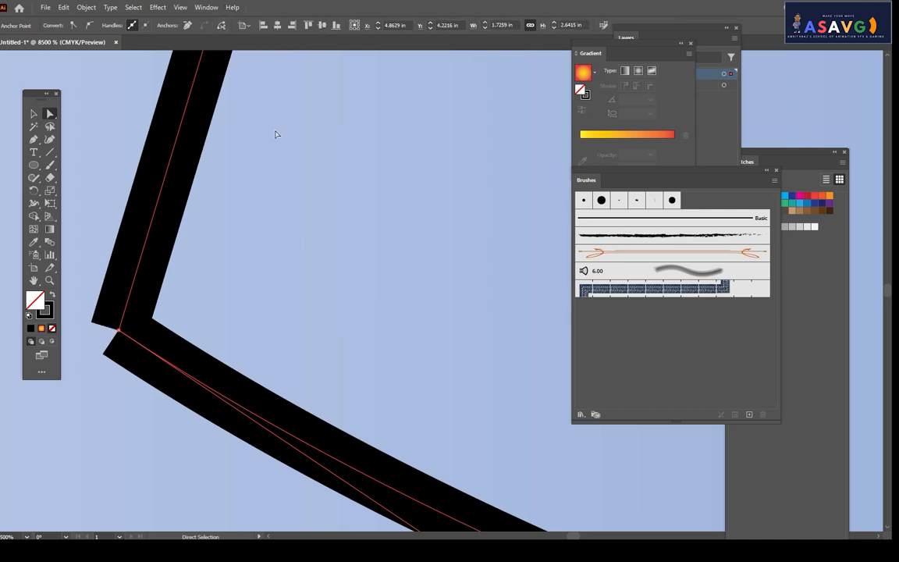
scroll(275, 134, "down", 10)
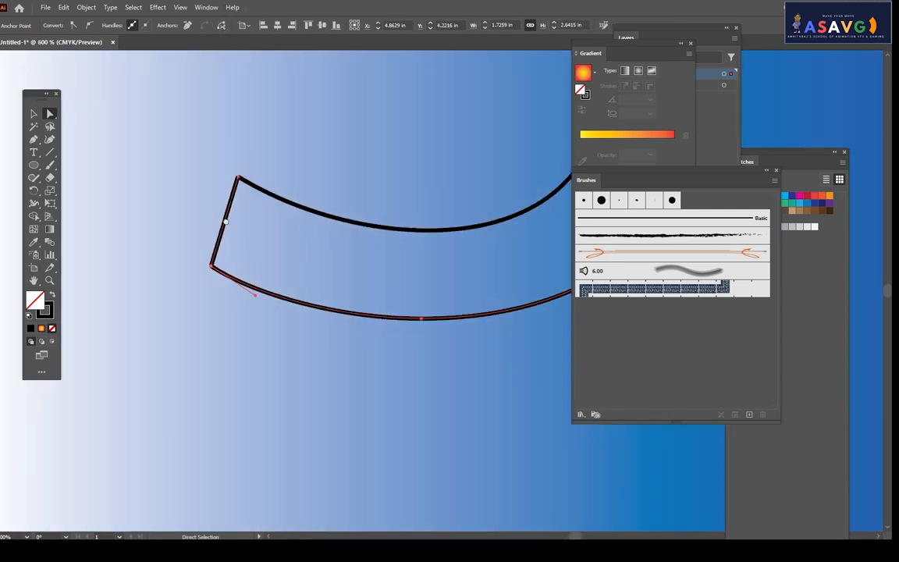
- Select the whole outlined letter S and ungroup it
left_click_drag(225, 222, 187, 251)
left_click(34, 114)
left_click(156, 229)
scroll(330, 223, "down", 3)
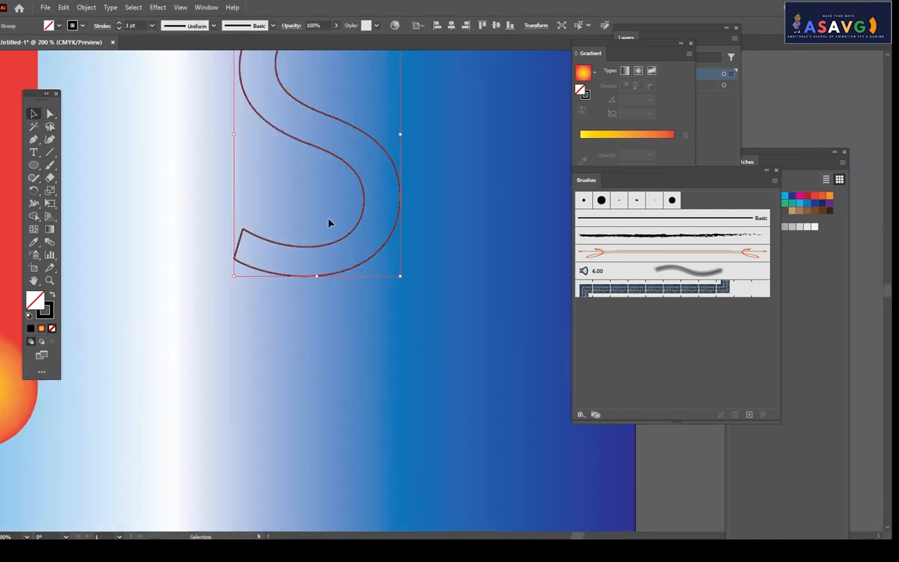
right_click(320, 240)
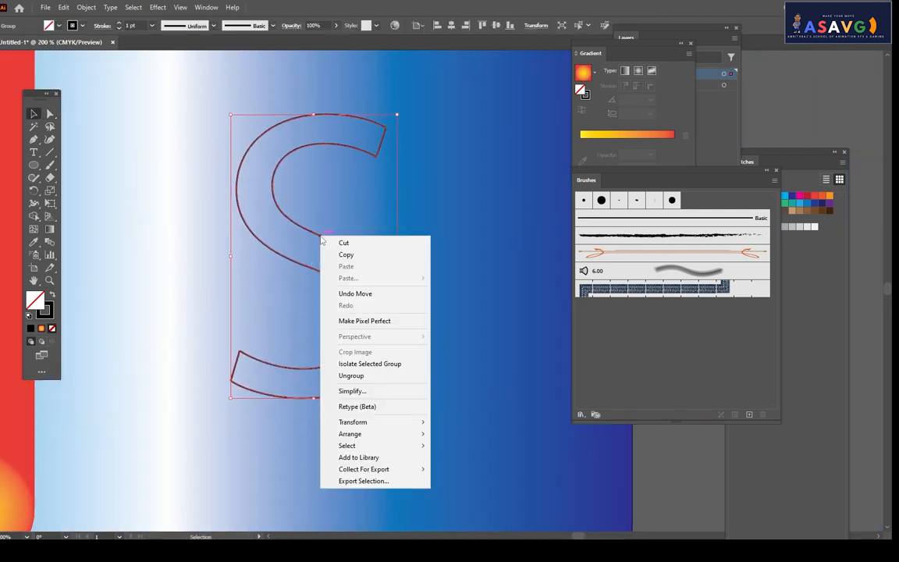
left_click(363, 376)
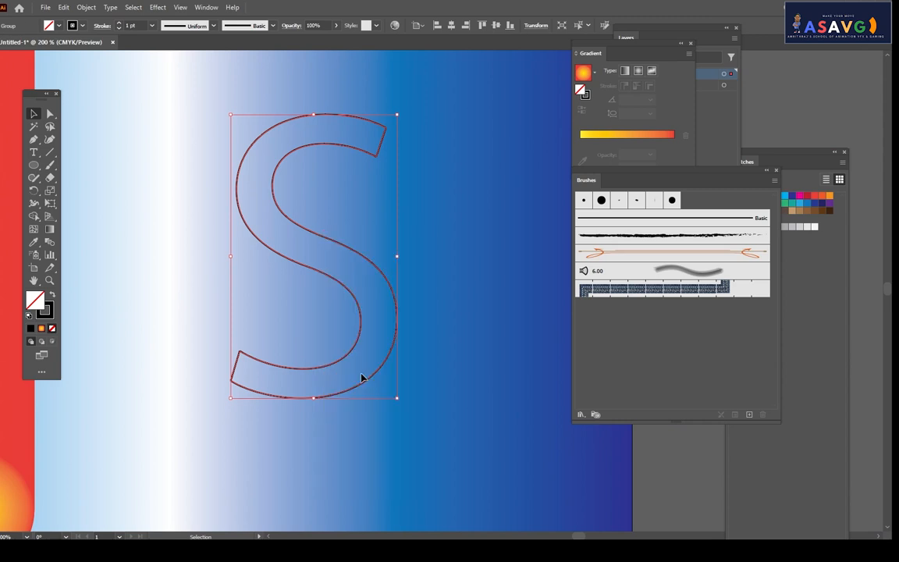
left_click(445, 180)
- Move the S slightly to the right and release its compound path into separate paths
left_click_drag(385, 145, 414, 187)
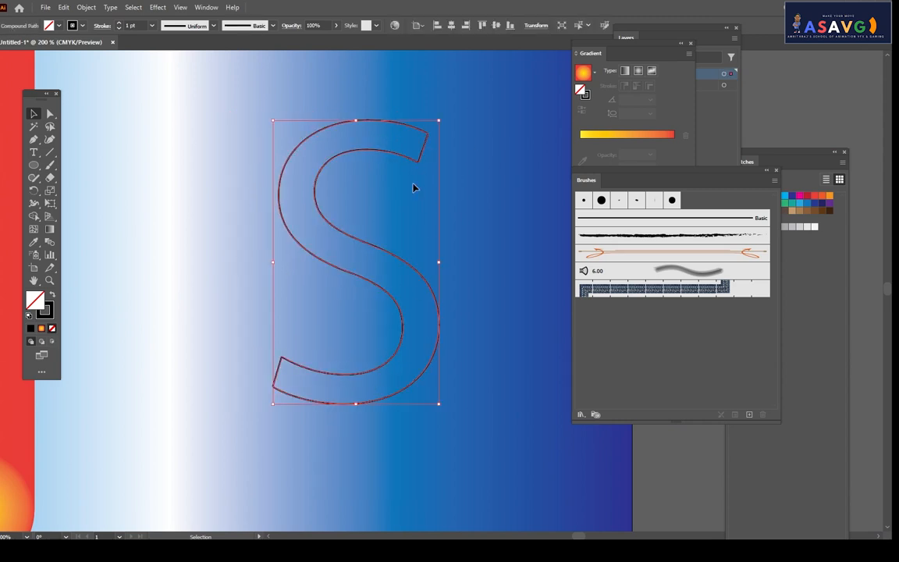
left_click_drag(372, 153, 356, 151)
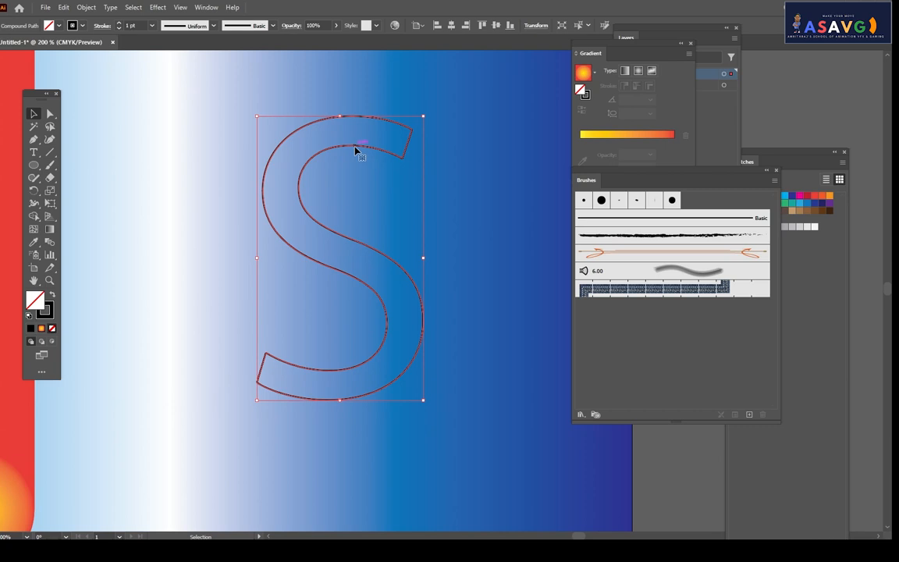
right_click(355, 148)
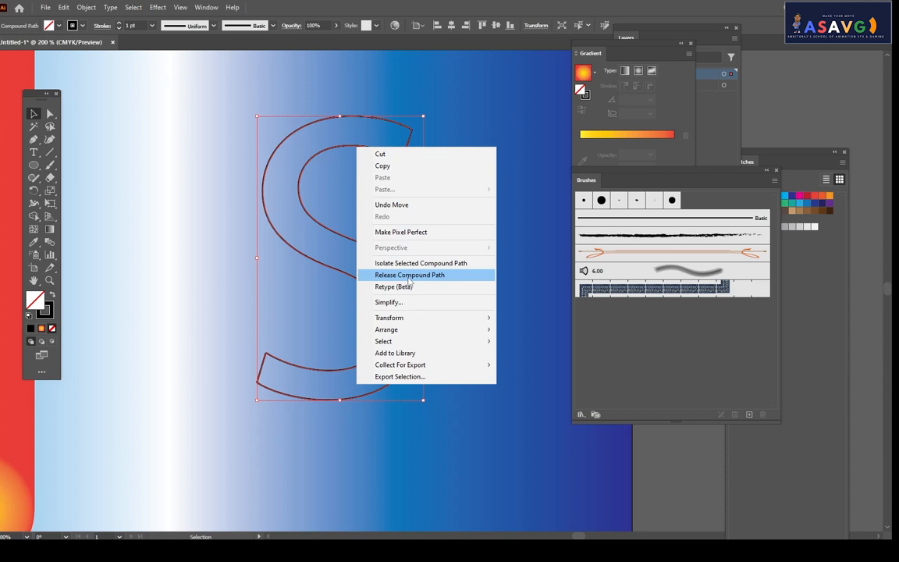
left_click(408, 276)
left_click(491, 180)
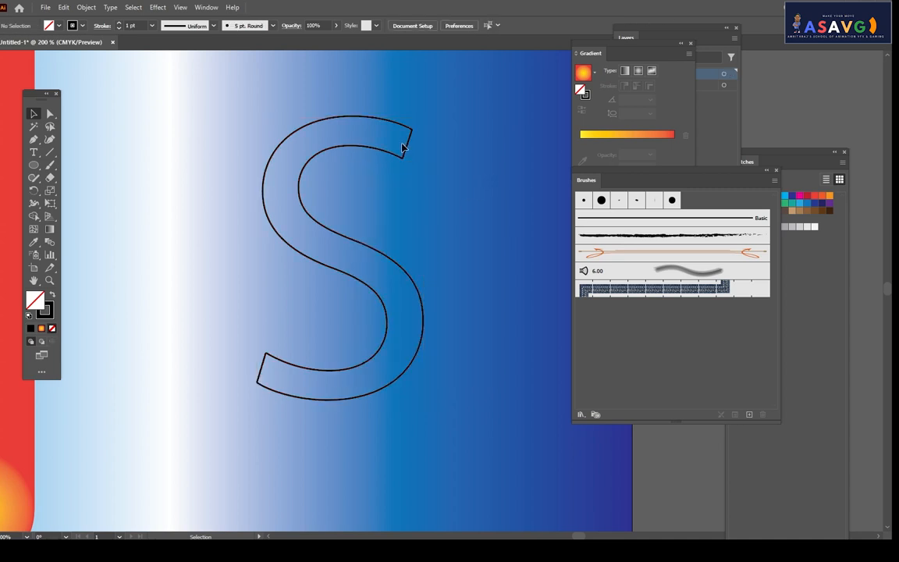
- Delete the short closing segments at the upper and lower ends of the S outline
left_click(408, 152)
key("Delete")
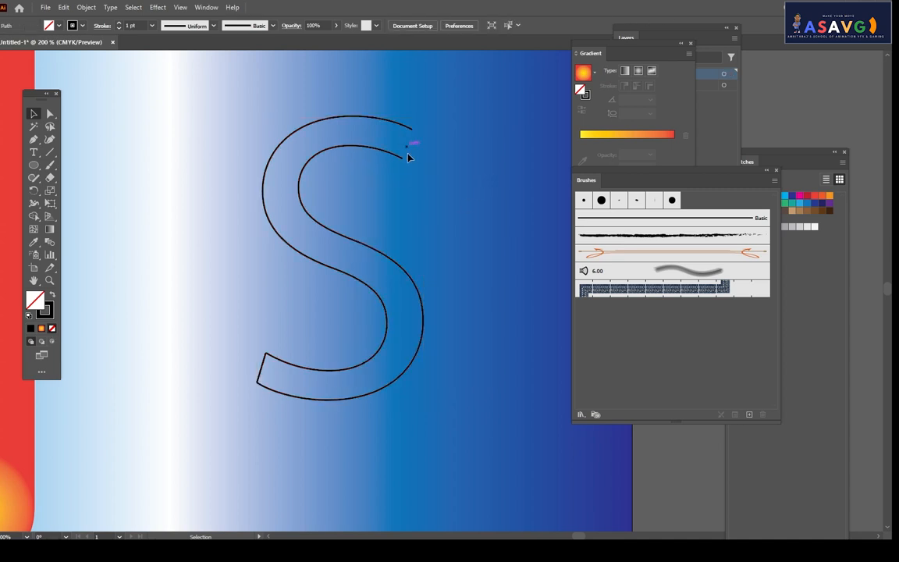
scroll(409, 158, "up", 2)
scroll(345, 236, "down", 4)
scroll(269, 275, "left", 2)
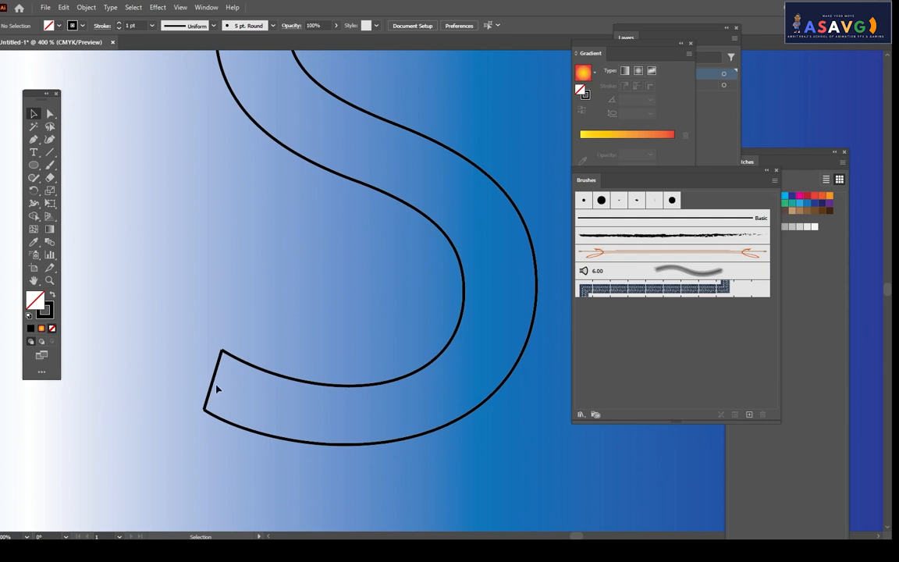
scroll(216, 389, "up", 3)
scroll(207, 383, "down", 3)
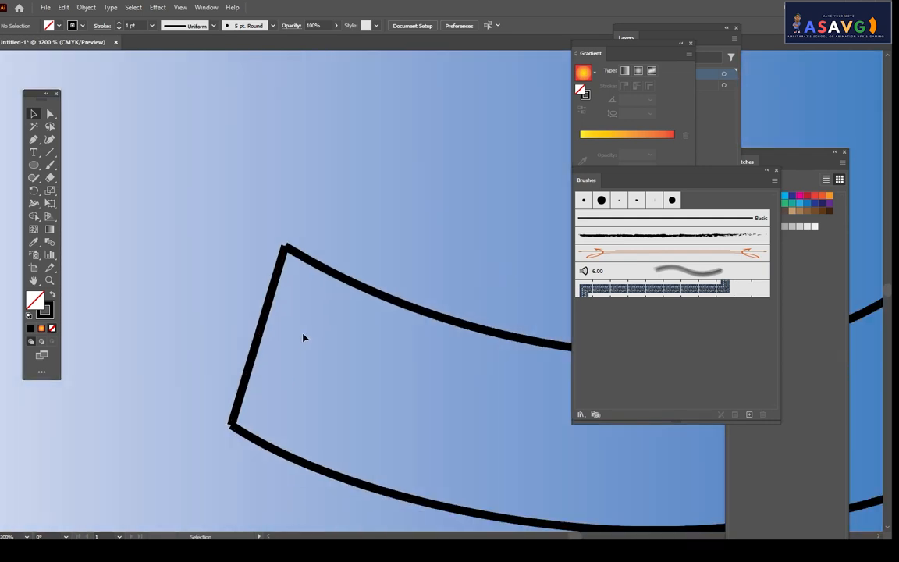
left_click(274, 339)
key("Delete")
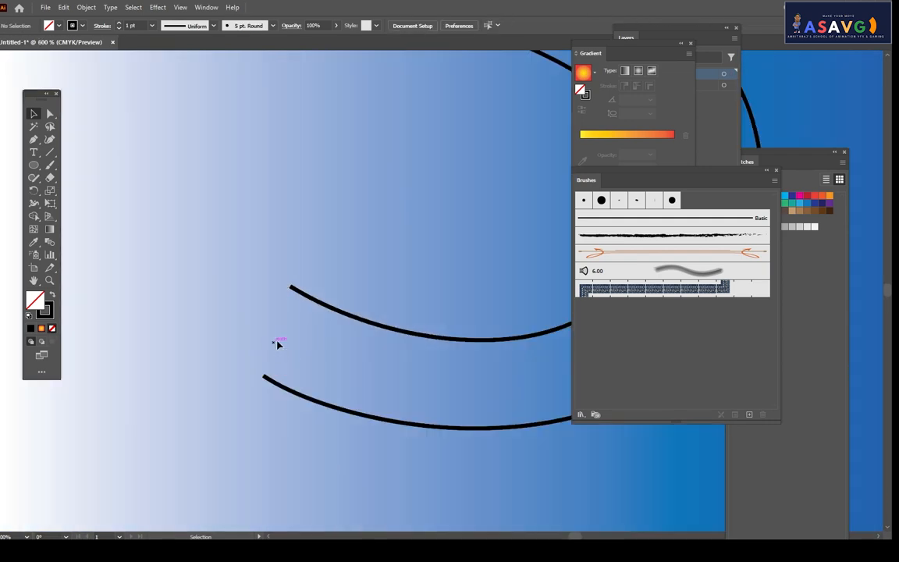
- Delete the right-hand curve of the S outline, keeping only the left-hand curve
scroll(366, 242, "down", 5)
scroll(316, 256, "up", 4)
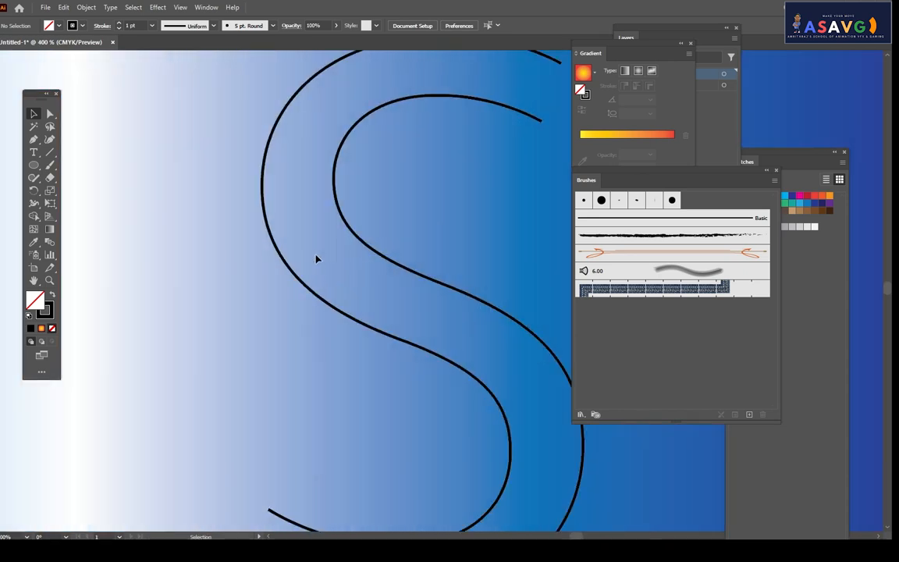
left_click(375, 254)
key("Delete")
scroll(375, 254, "down", 4)
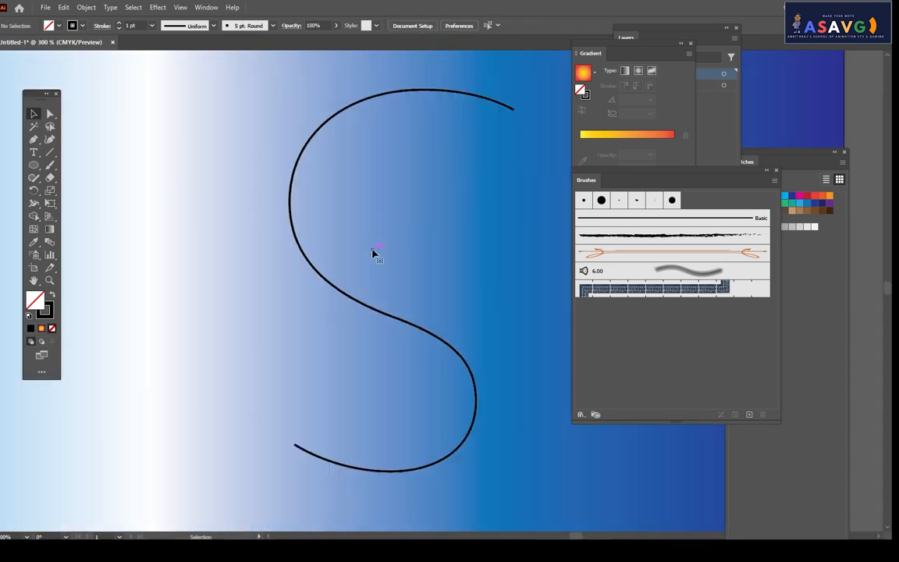
- Enlarge the remaining S curve by its lower-right corner, then deselect it
scroll(379, 287, "up", 2)
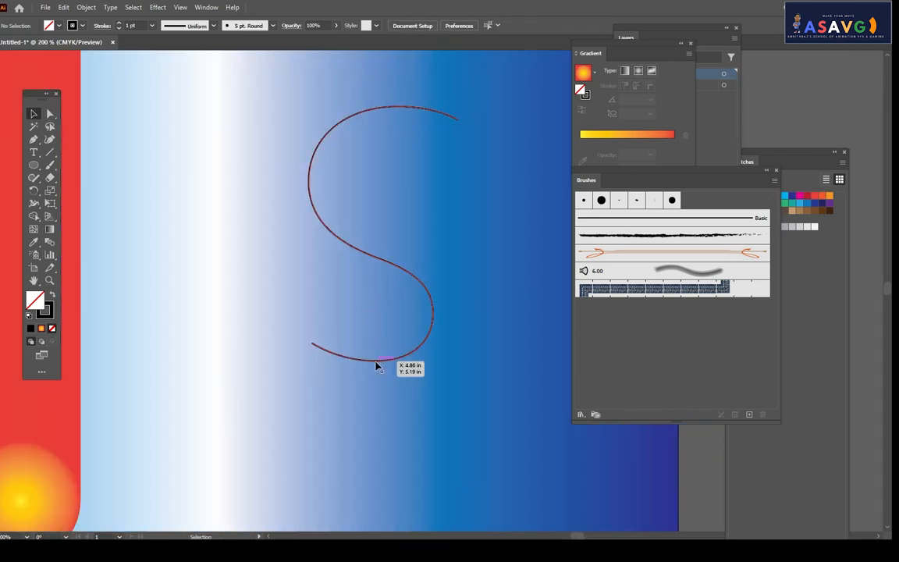
left_click(378, 362)
left_click_drag(459, 364, 522, 437)
scroll(474, 263, "down", 2)
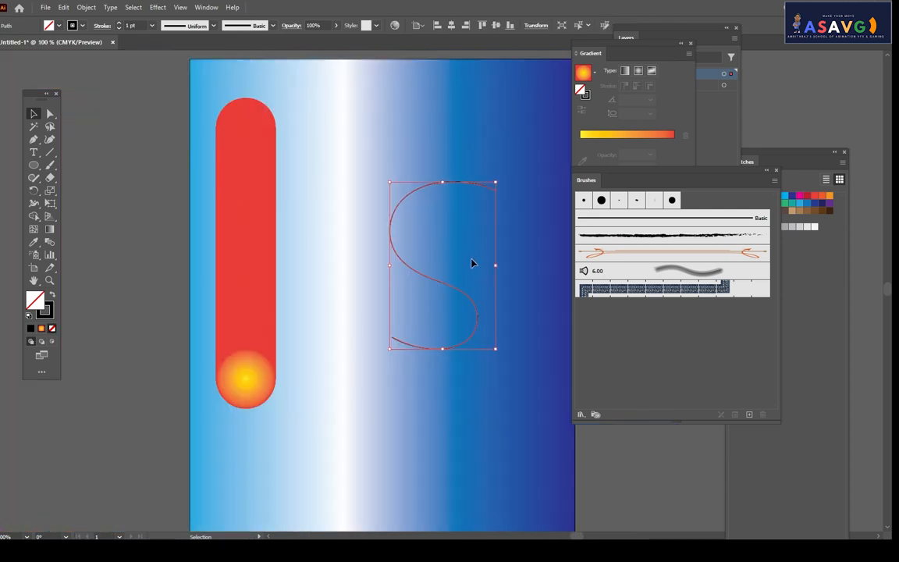
left_click(305, 352)
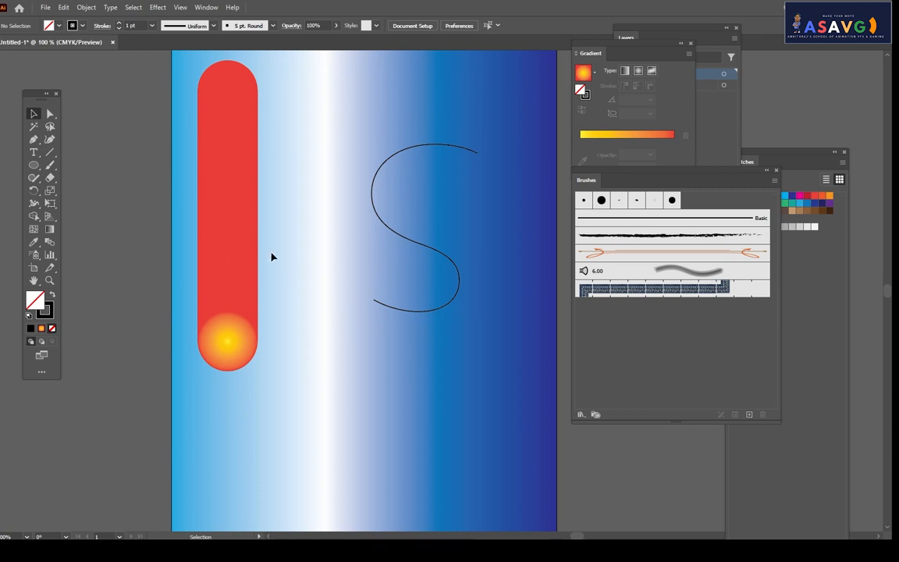
- Replace the spine of the yellow-to-red circle blend with the S curve
left_click(243, 260)
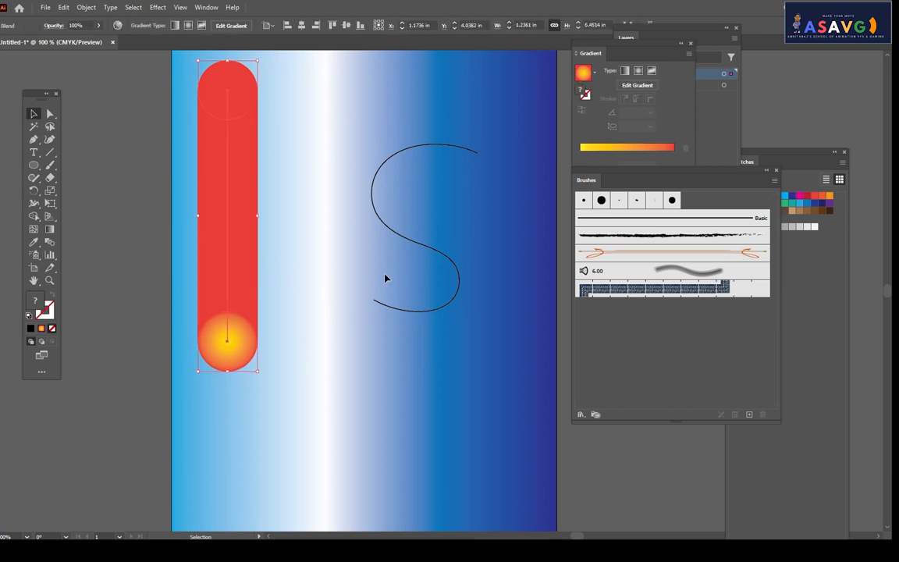
left_click(426, 250, "shift")
left_click(94, 8)
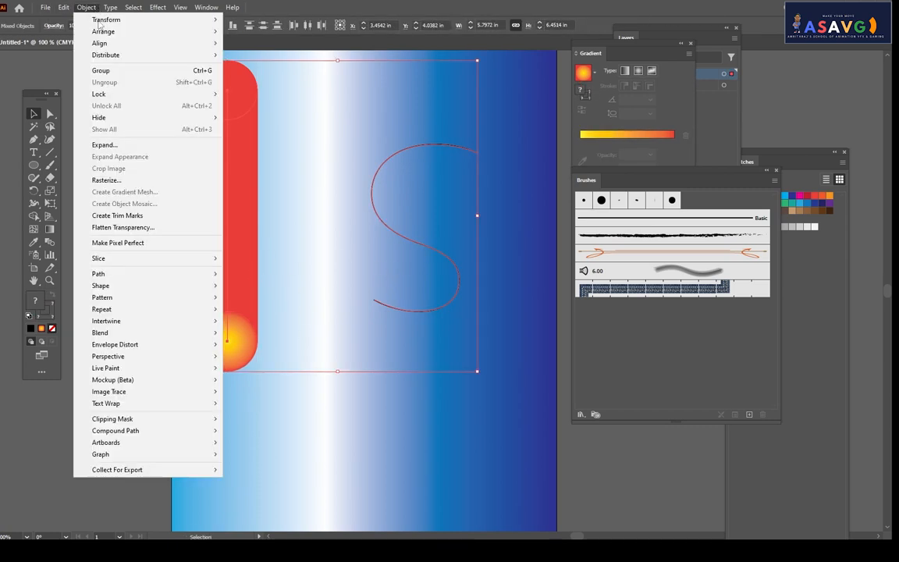
mouse_move(126, 337)
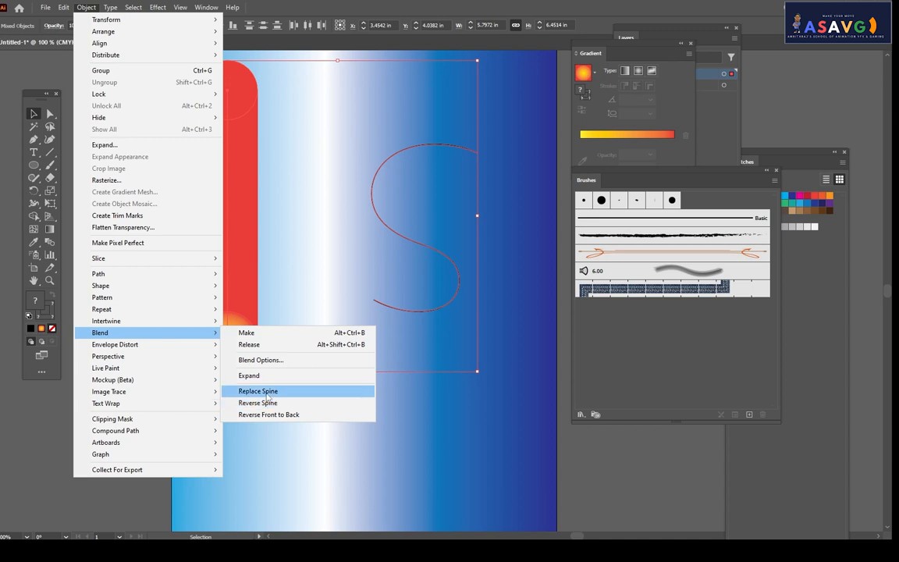
left_click(309, 270)
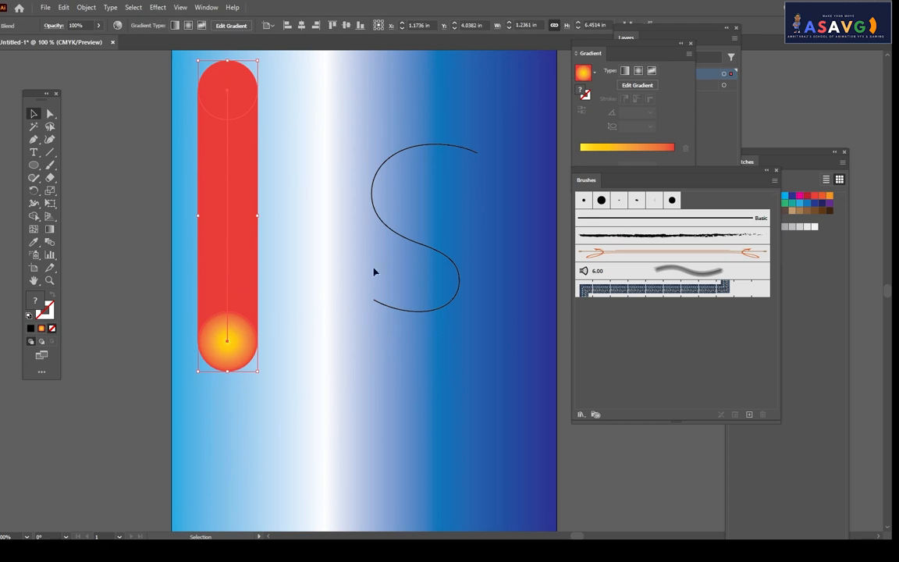
left_click(405, 241, "shift")
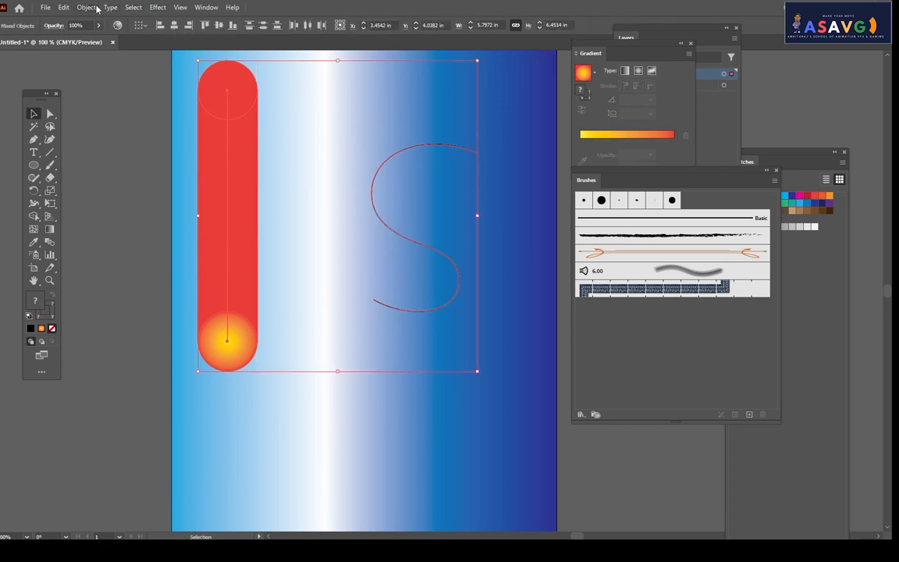
left_click(88, 7)
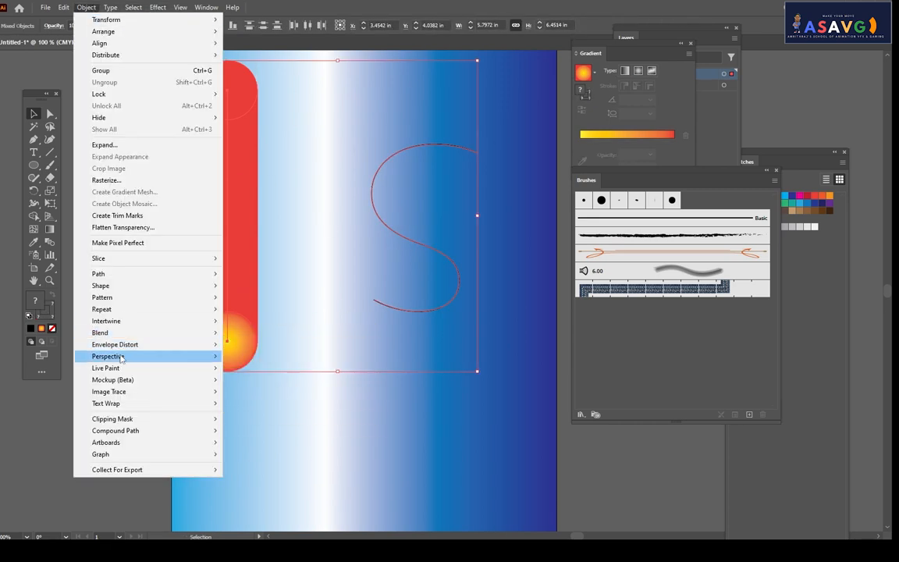
mouse_move(128, 303)
mouse_move(128, 338)
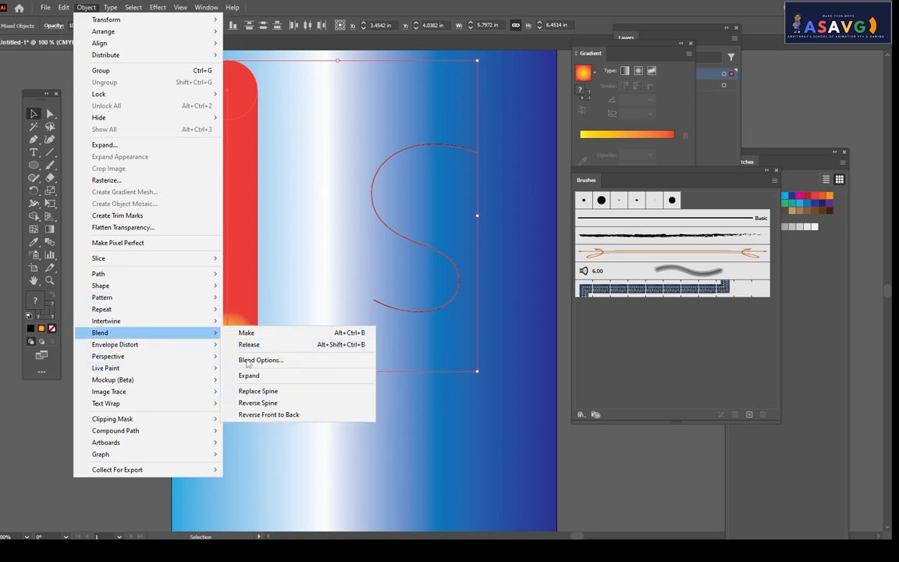
left_click(261, 391)
- Isolate the S blend and shrink the circle at its upper end to about 1.18 in wide
left_click_drag(356, 180, 281, 185)
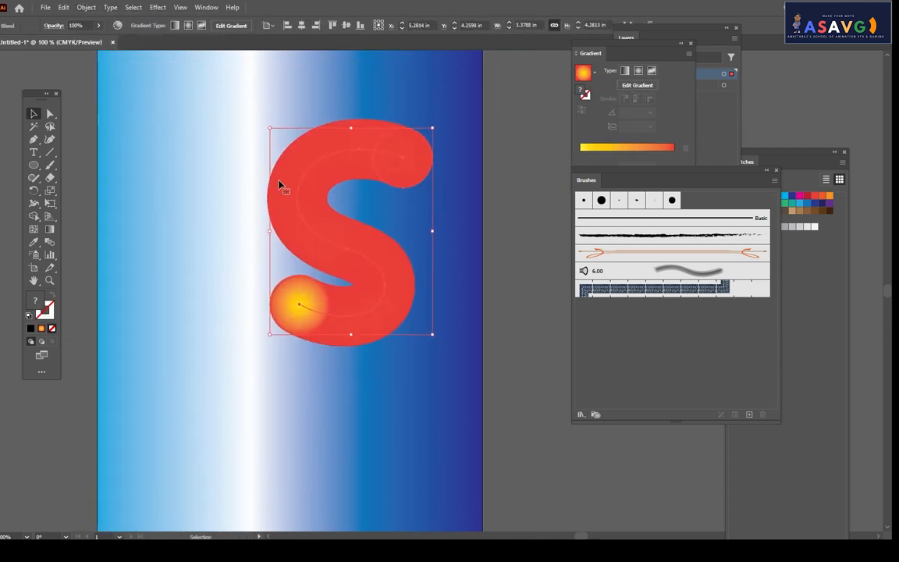
left_click_drag(418, 178, 407, 281)
left_click(414, 223)
scroll(370, 251, "down", 1)
scroll(430, 218, "up", 2)
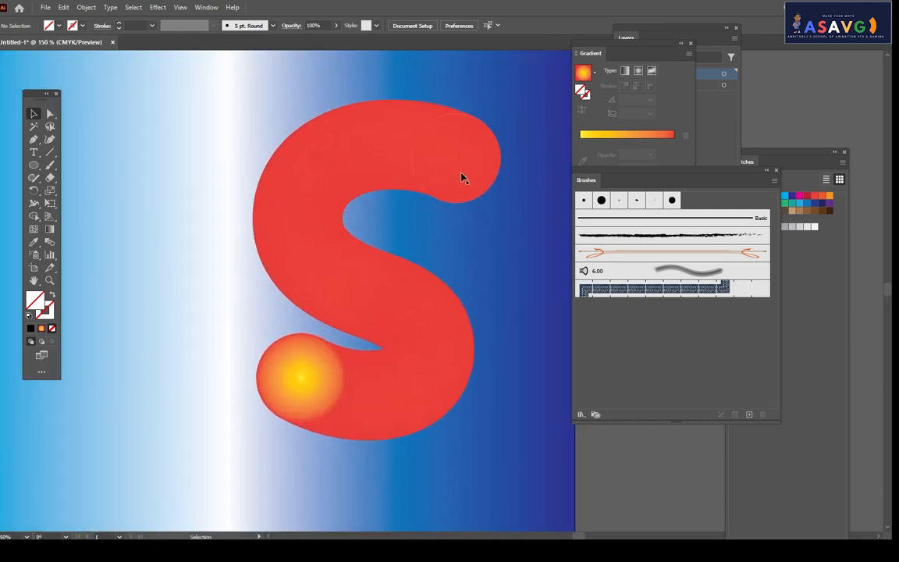
double_click(464, 177)
left_click(466, 196)
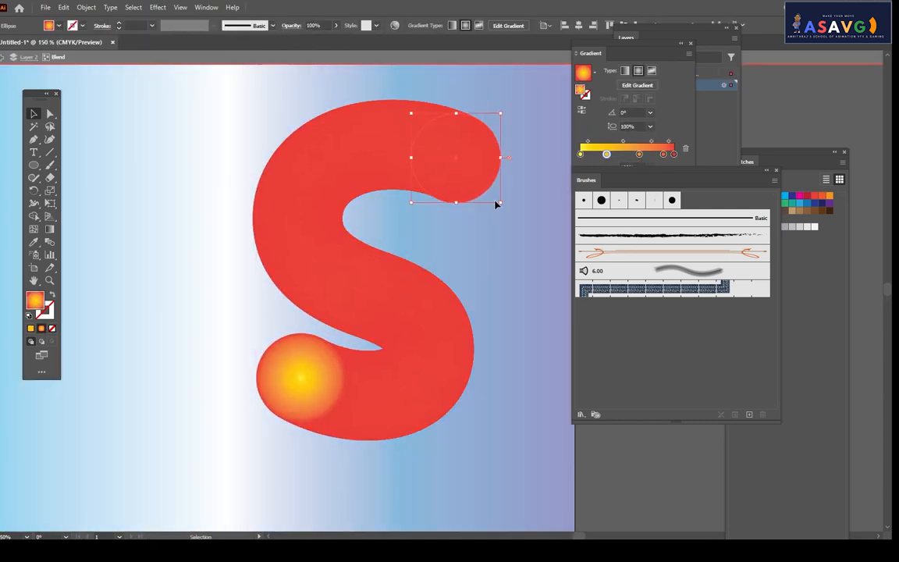
mouse_move(492, 197)
left_mouse_down()
mouse_move(433, 151)
mouse_move(502, 203)
mouse_move(499, 195)
left_mouse_up()
left_click(534, 208)
- Recolour the blend's upper end circle with a light blue swatch, then a dark blue one
left_click(473, 163)
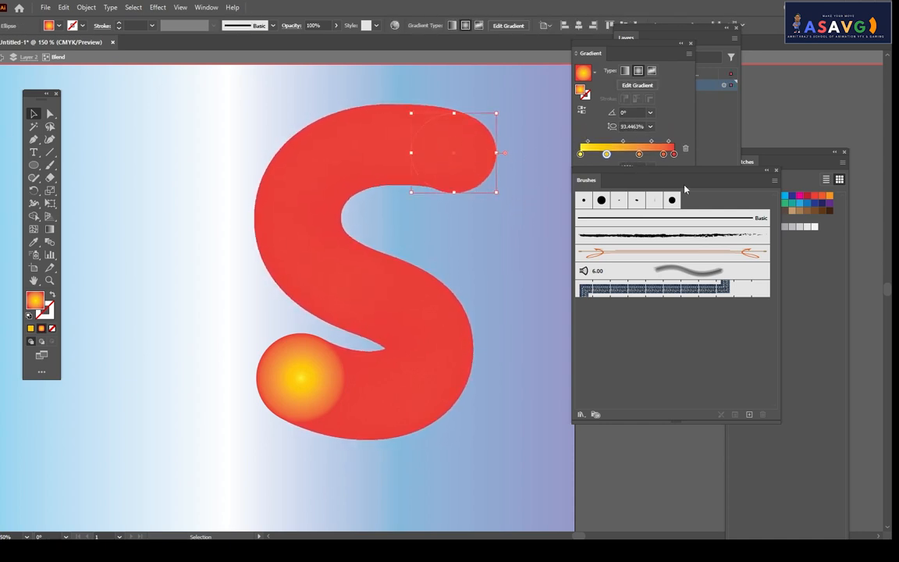
left_click(799, 204)
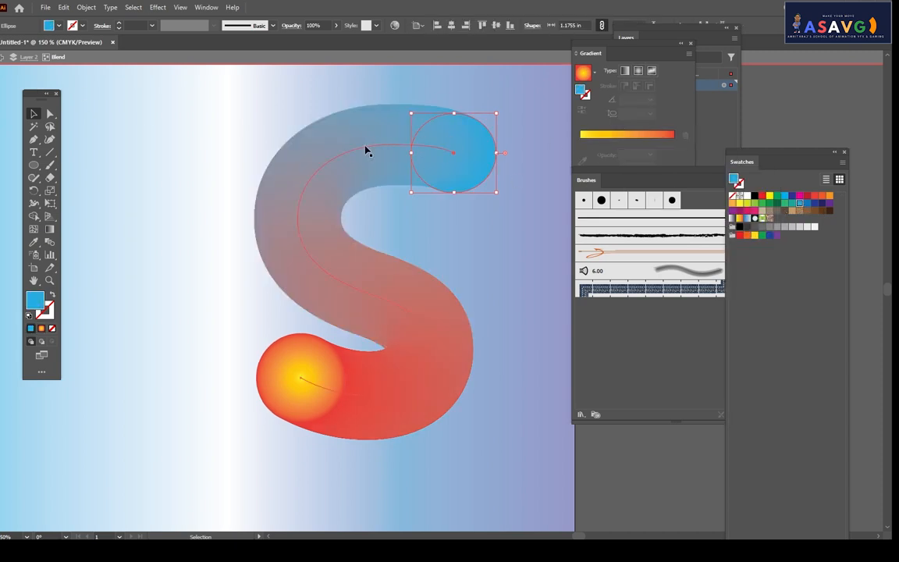
left_click(792, 198)
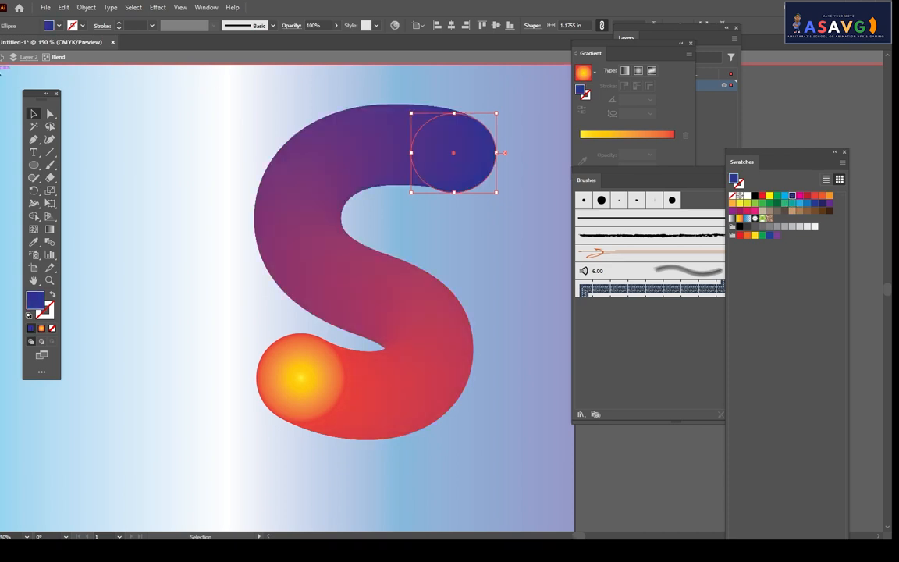
- Exit isolation mode and apply the yellow-to-red linear gradient swatch to the whole S blend
left_click(4, 57)
left_click(3, 57)
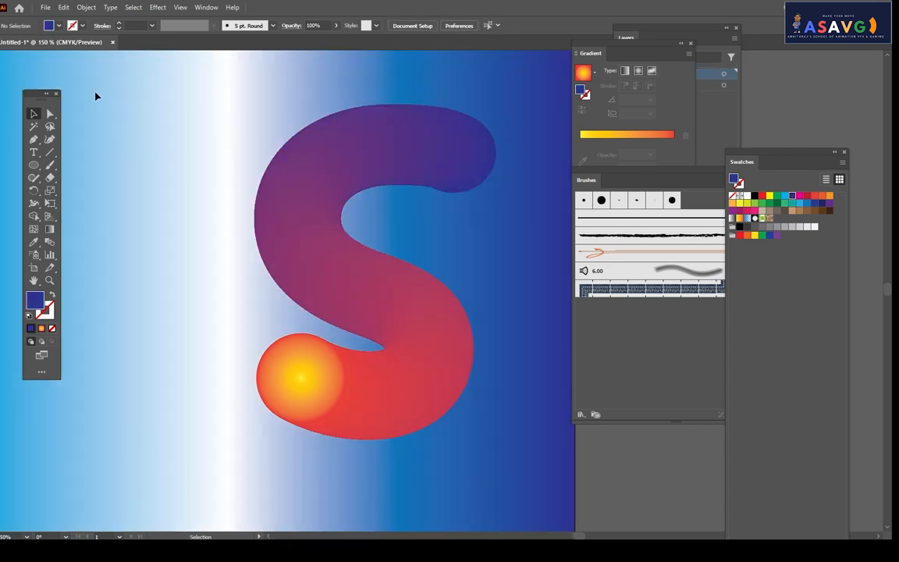
scroll(215, 194, "down", 3)
scroll(277, 278, "up", 2)
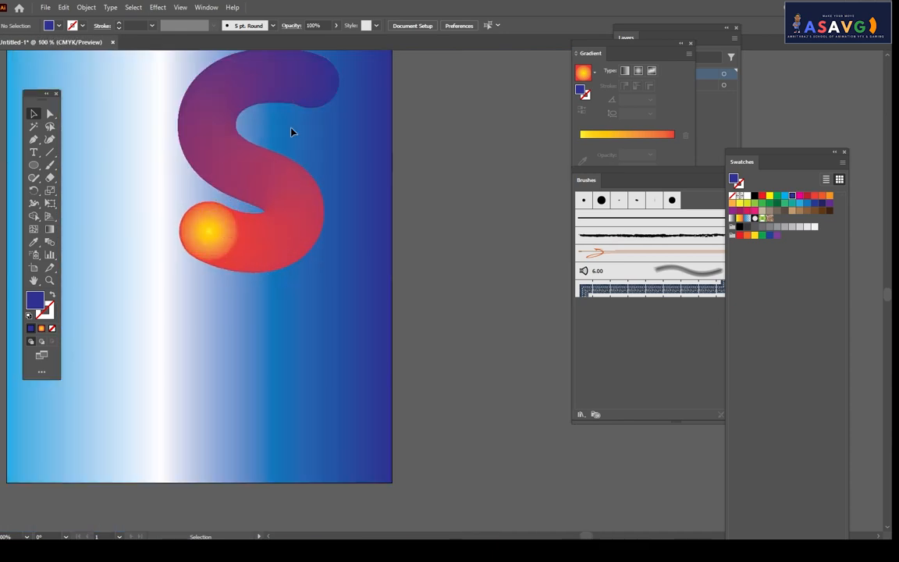
left_click(318, 156)
scroll(328, 164, "up", 2)
scroll(341, 161, "down", 1)
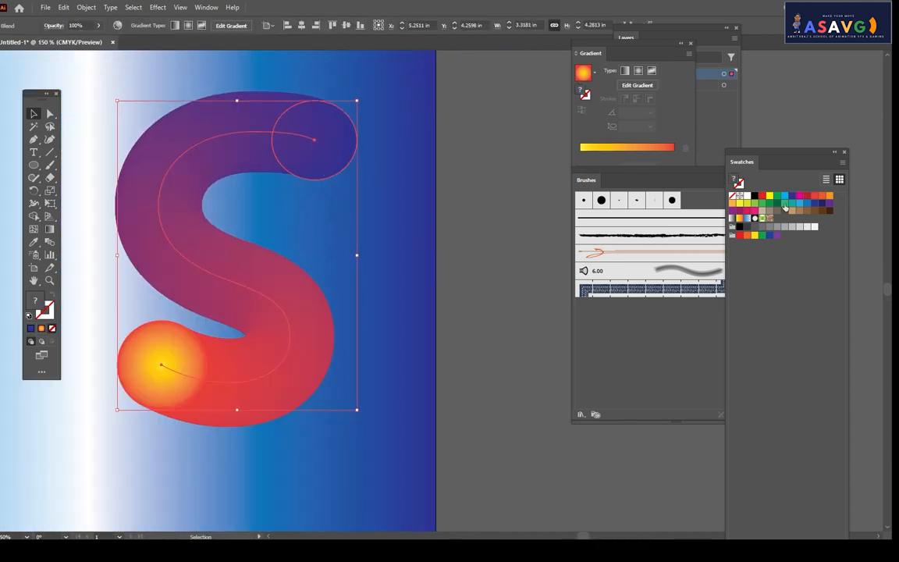
left_click(740, 220)
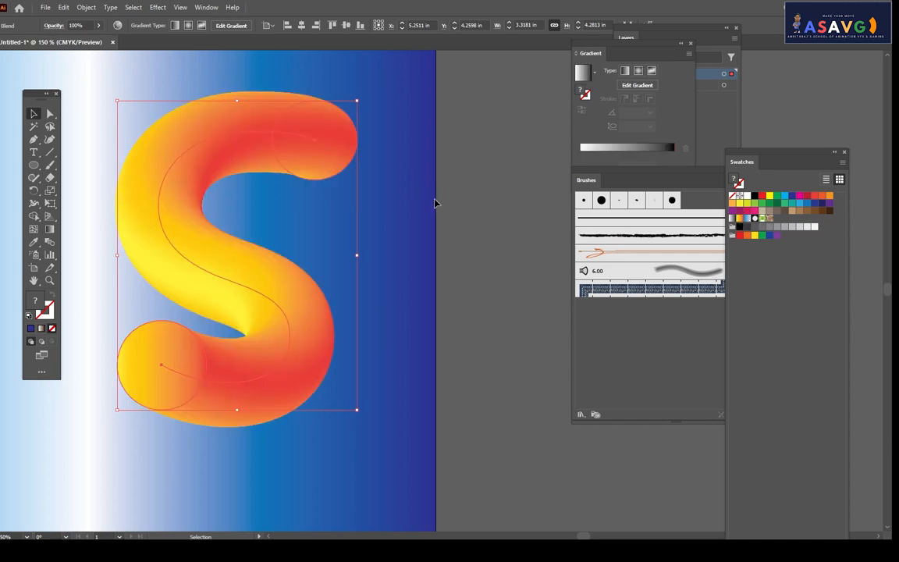
left_click(395, 185)
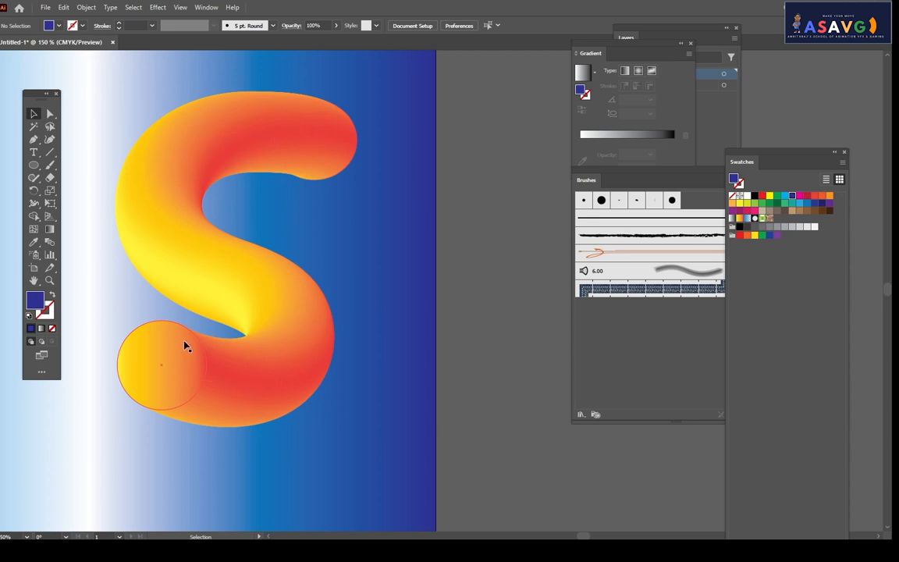
scroll(330, 283, "down", 2)
scroll(320, 255, "up", 2)
left_click(337, 190)
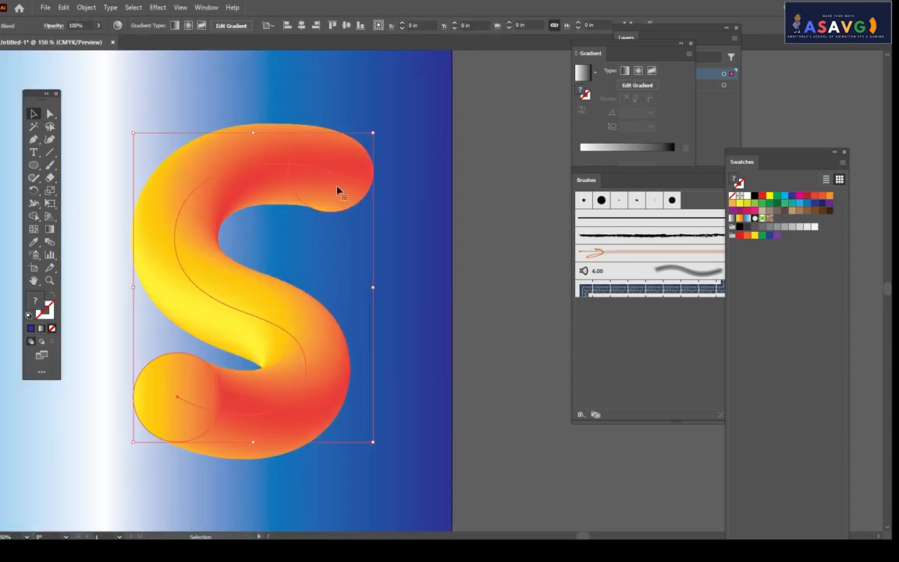
double_click(352, 191)
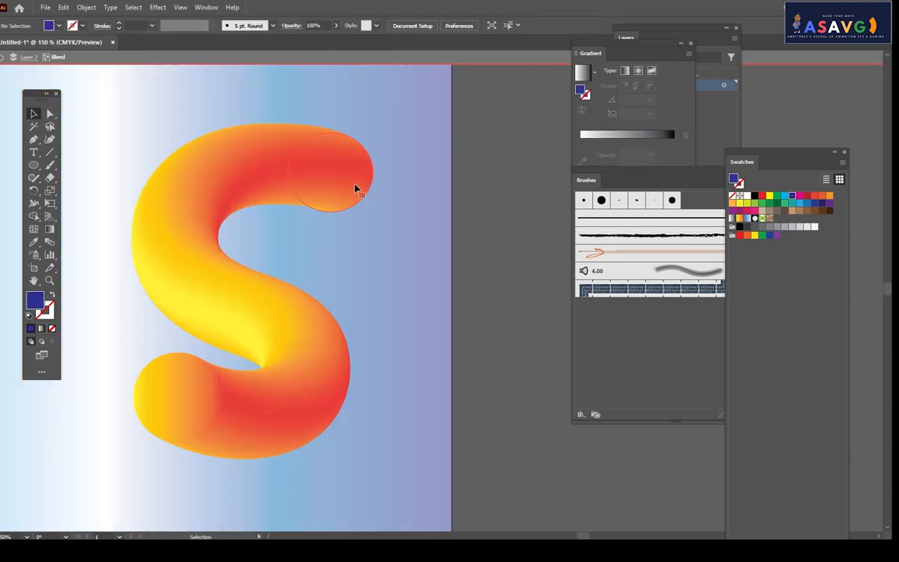
left_click(355, 188)
scroll(414, 288, "down", 2)
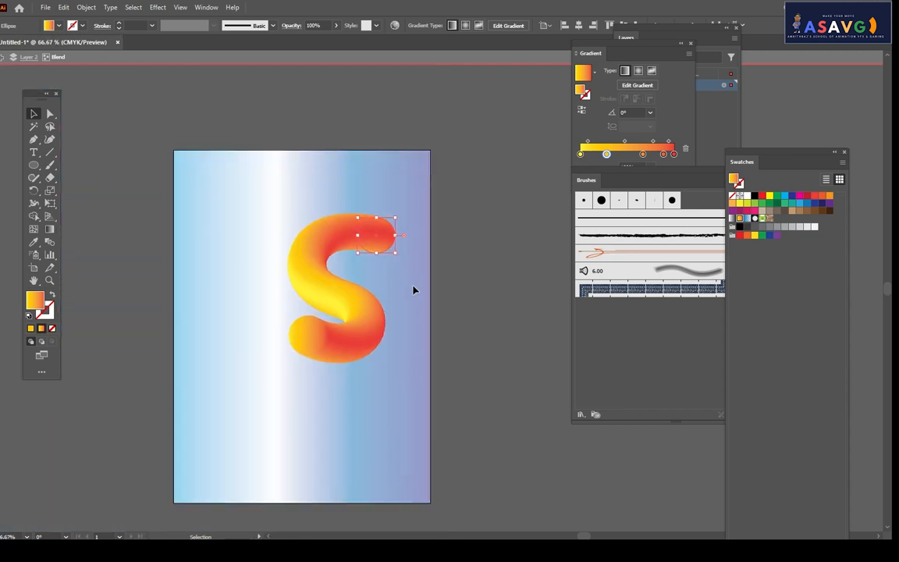
left_click(3, 68)
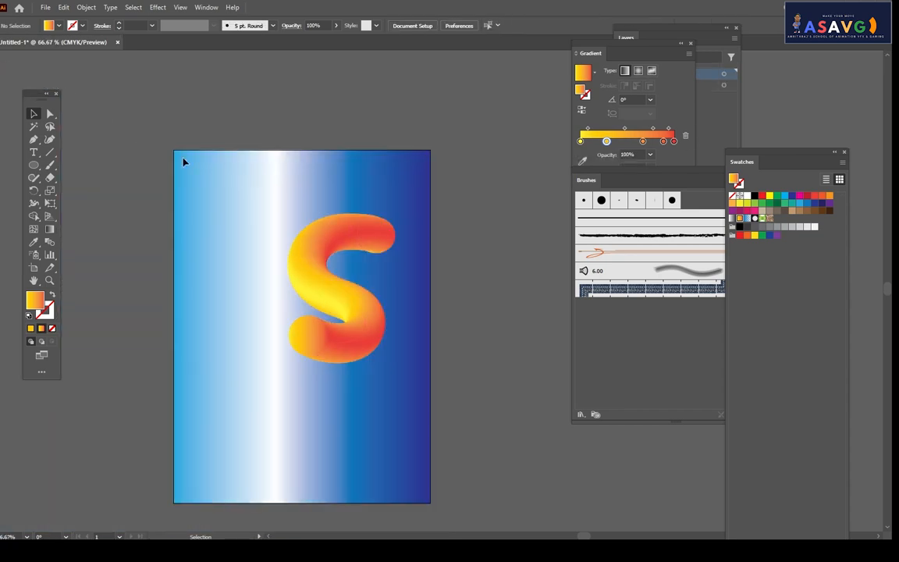
double_click(185, 161)
- Move the S blend up and to the left on the artboard, to about X 4.54 in, Y 4.13 in
scroll(279, 274, "up", 2)
left_click(400, 349)
scroll(333, 297, "down", 2)
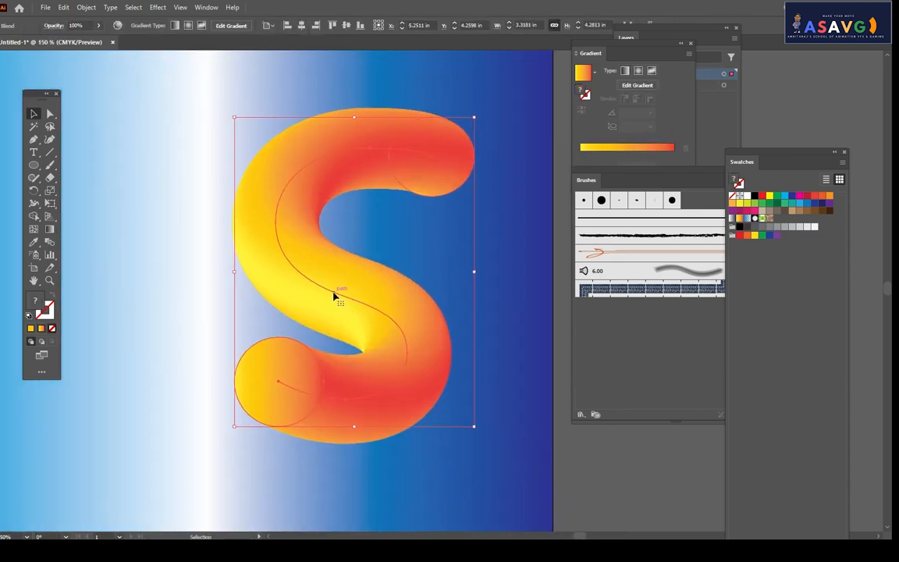
left_click_drag(327, 280, 291, 273)
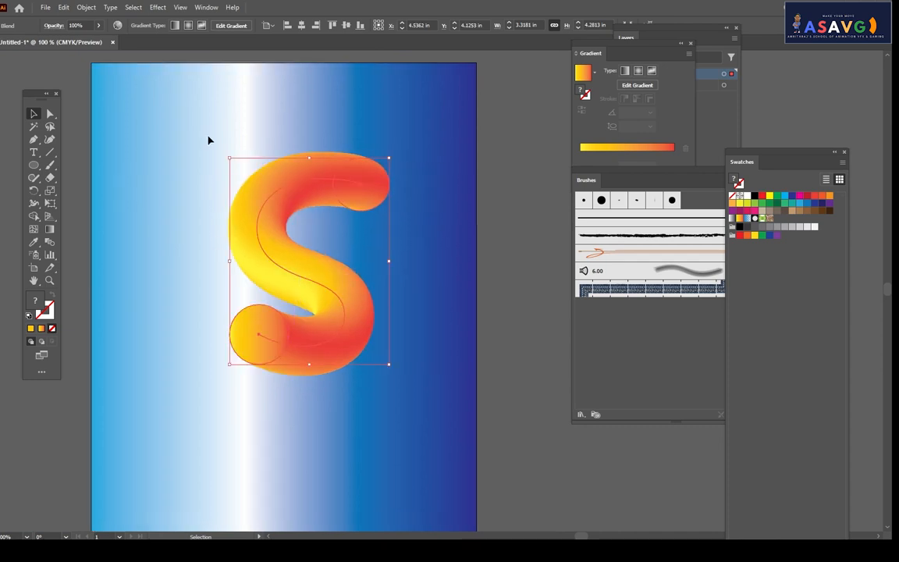
- Apply a Roughen effect to the S blend with relative size 31%, detail 100/in and corner points
left_click(158, 7)
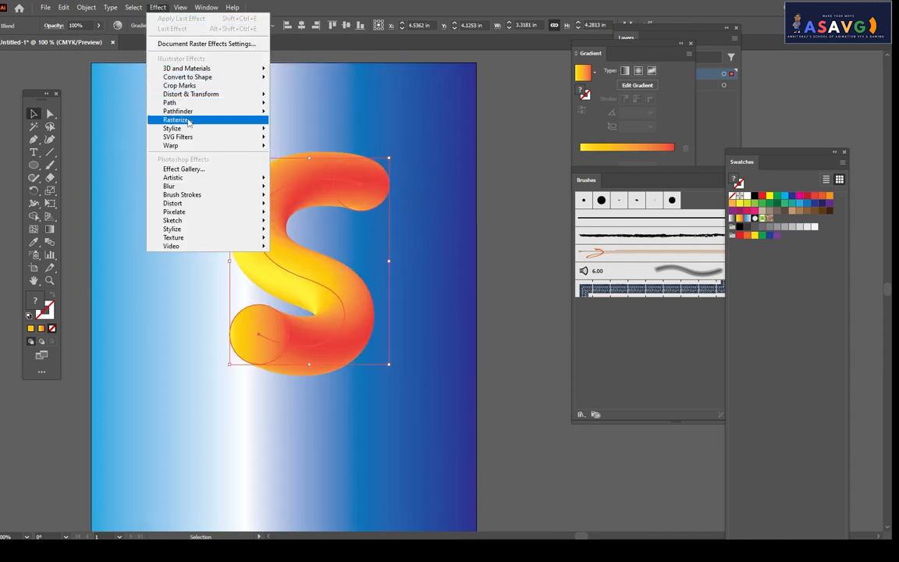
mouse_move(193, 97)
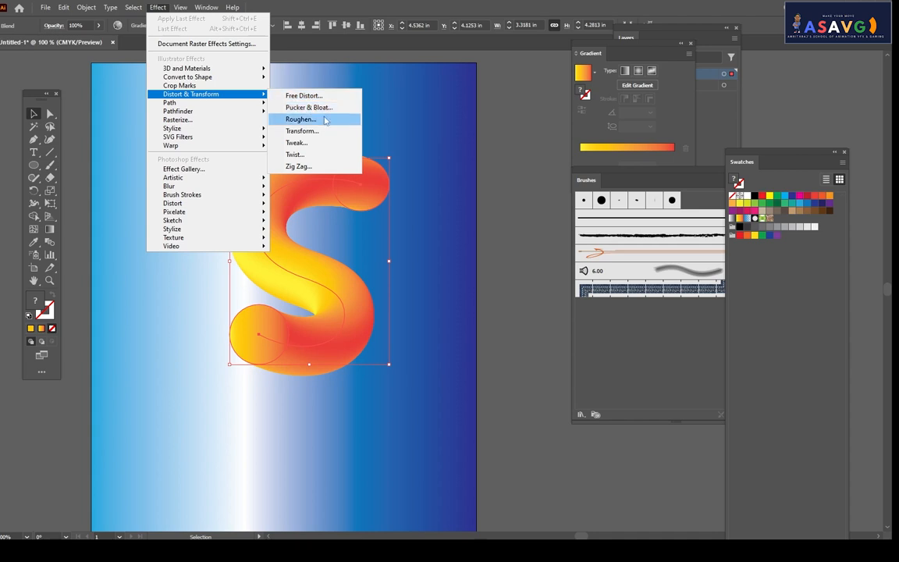
left_click(300, 120)
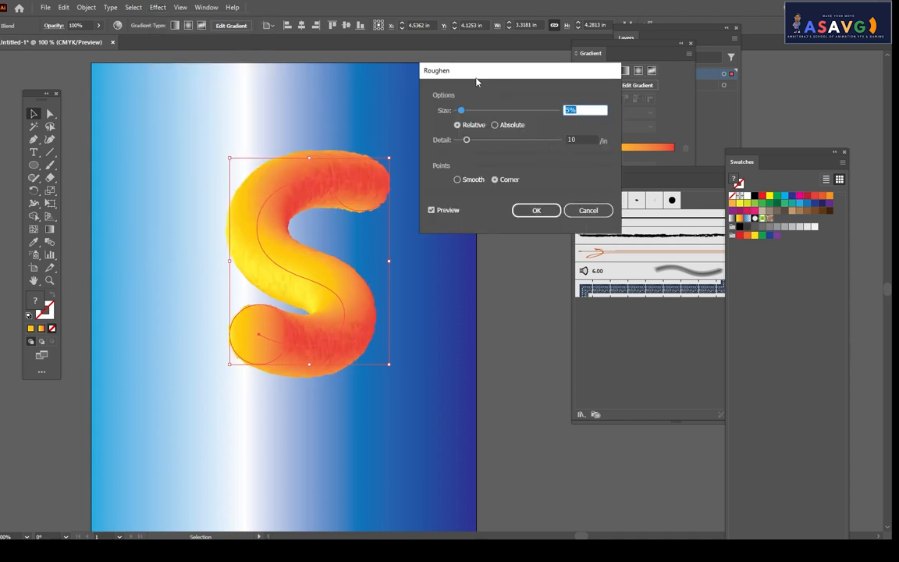
left_click_drag(477, 76, 489, 71)
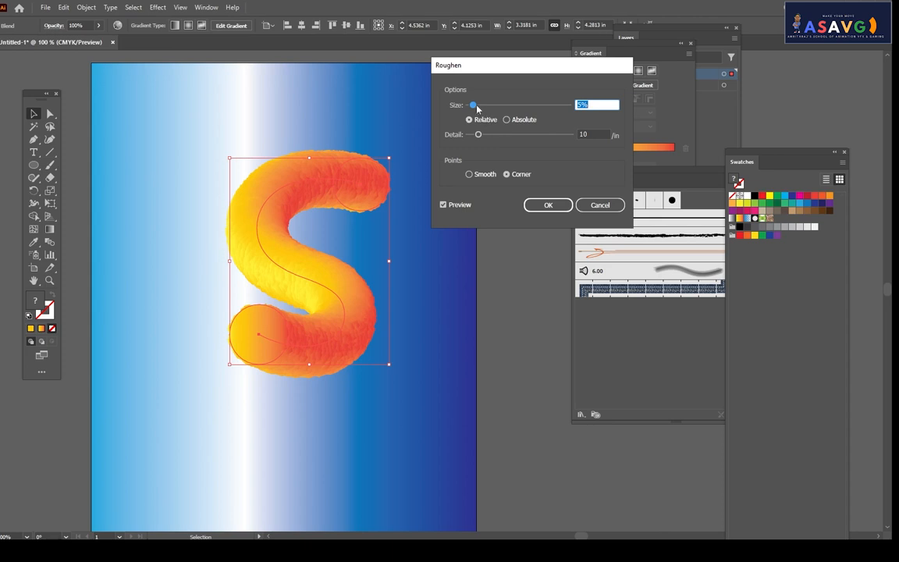
left_click_drag(477, 105, 536, 139)
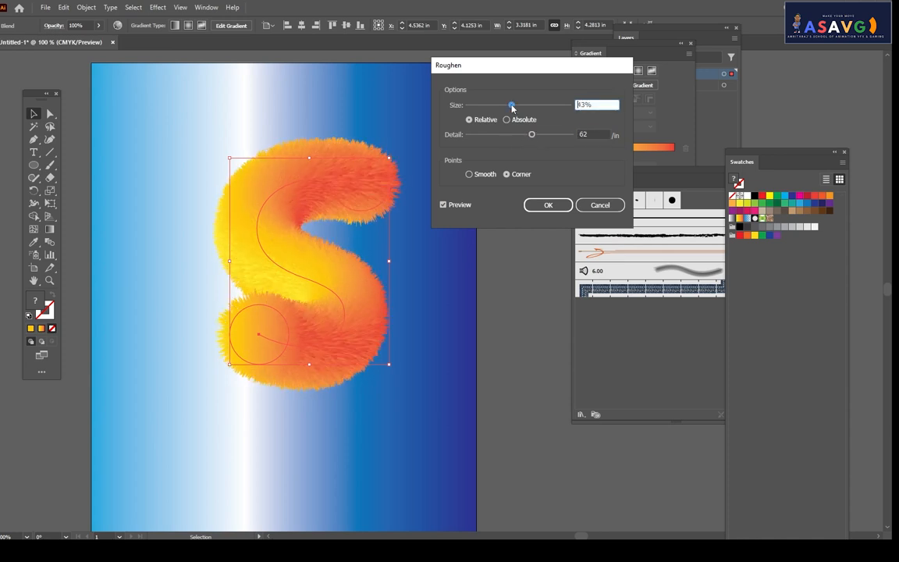
left_click_drag(496, 105, 572, 138)
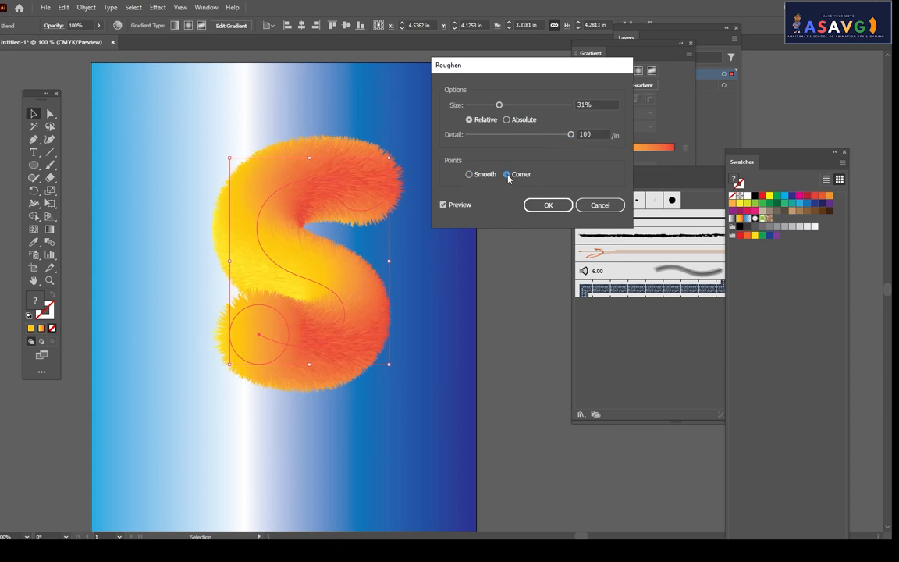
left_click(560, 205)
left_click(400, 399)
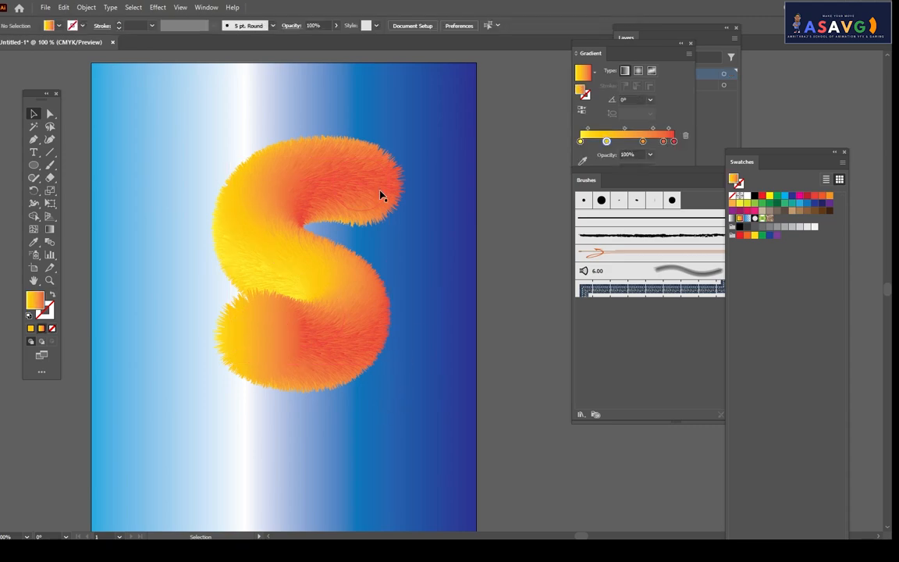
- Examine the furry texture and edges along the whole S up close
scroll(381, 194, "up", 4)
left_click_drag(356, 221, 602, 210)
scroll(378, 261, "down", 2)
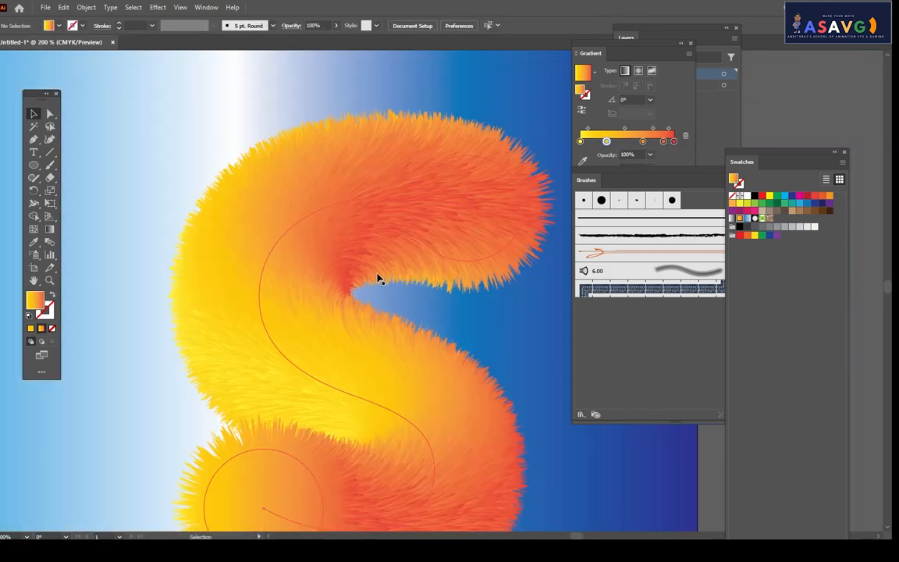
left_click_drag(383, 334, 395, 189)
scroll(400, 246, "down", 2)
left_click_drag(435, 243, 381, 214)
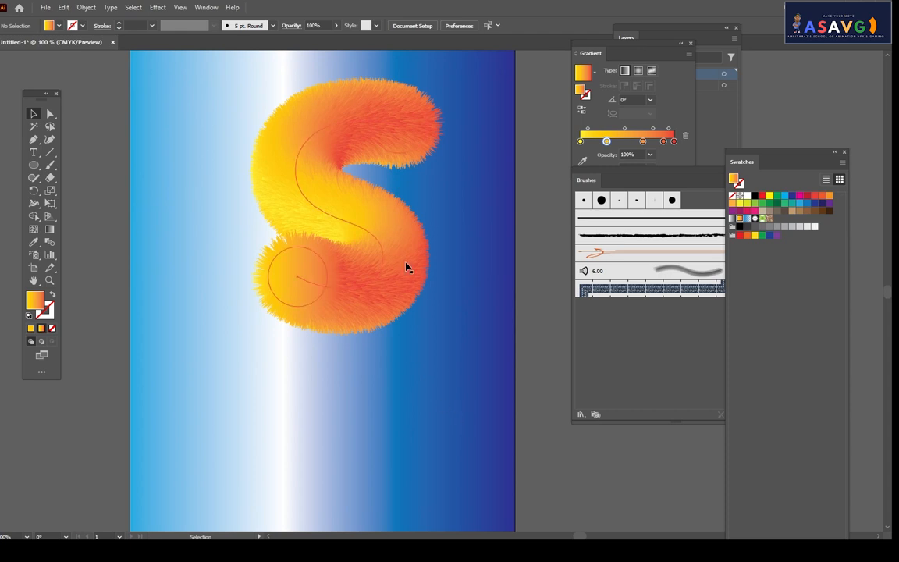
left_click_drag(388, 270, 388, 251)
scroll(395, 224, "up", 1)
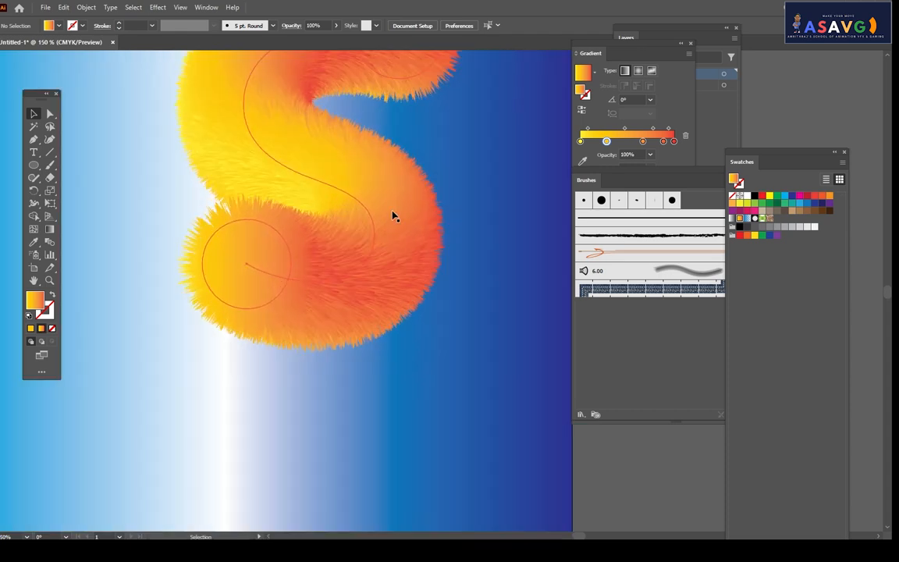
left_click_drag(366, 217, 323, 259)
scroll(250, 280, "down", 1)
scroll(282, 267, "down", 2)
scroll(318, 175, "up", 1)
scroll(306, 226, "up", 2)
left_click_drag(353, 131, 366, 164)
scroll(366, 165, "down", 2)
- Try resizing the circle at the furry S blend's upper end in isolation mode, restore its size and exit isolation
double_click(369, 156)
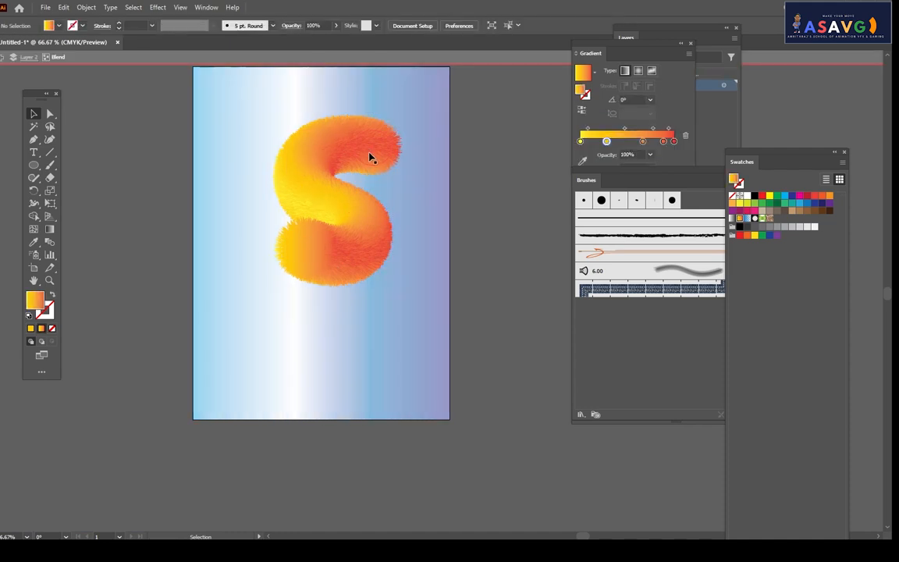
left_click(391, 166)
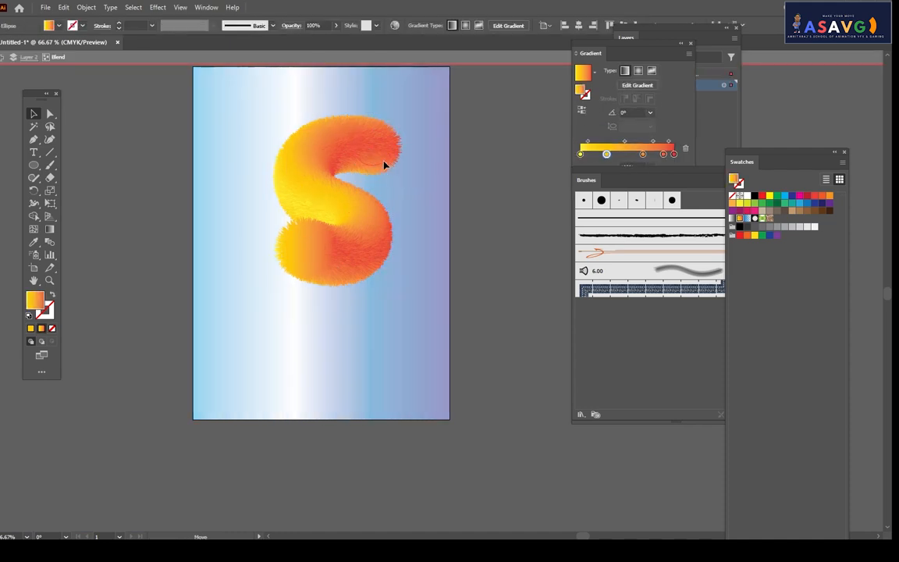
left_click(391, 166)
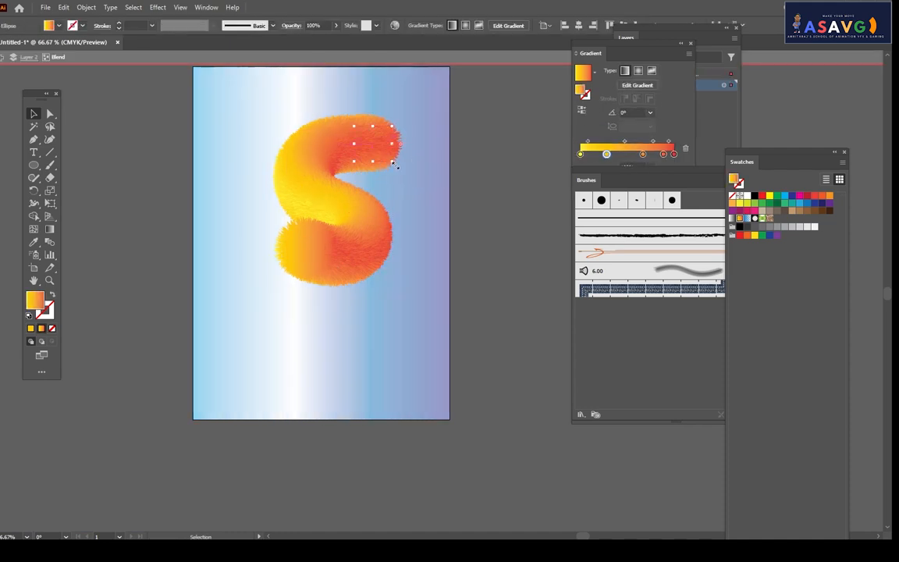
left_click_drag(392, 163, 387, 187)
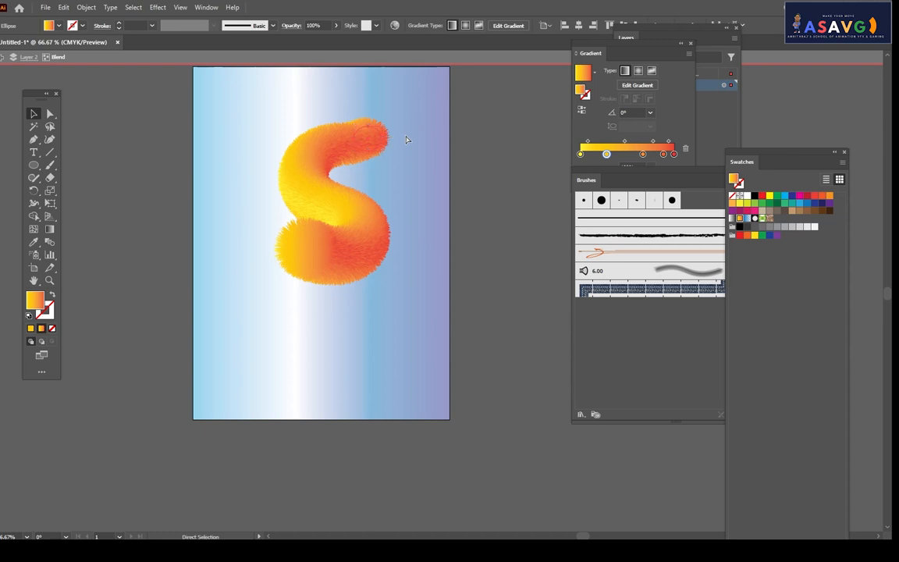
left_click_drag(382, 150, 392, 162)
left_click(398, 146)
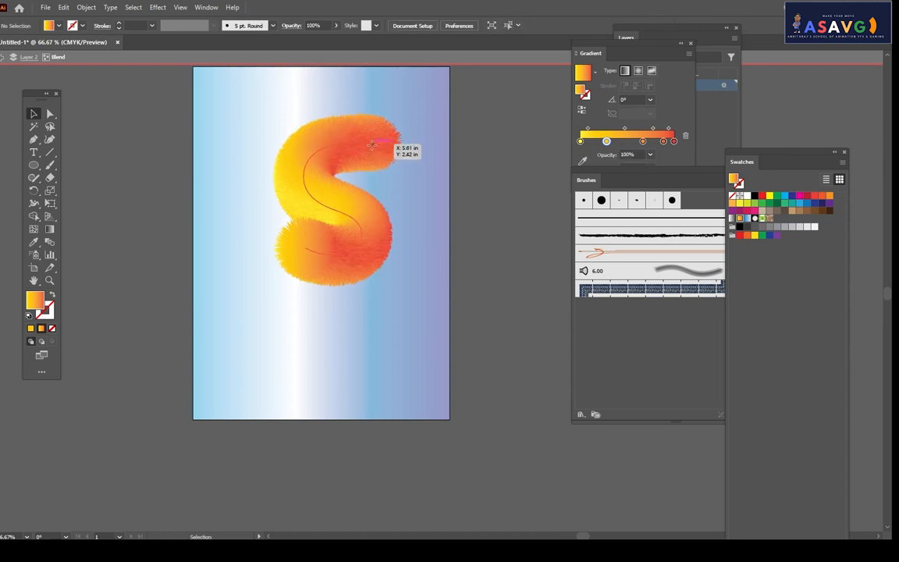
left_click(1, 60)
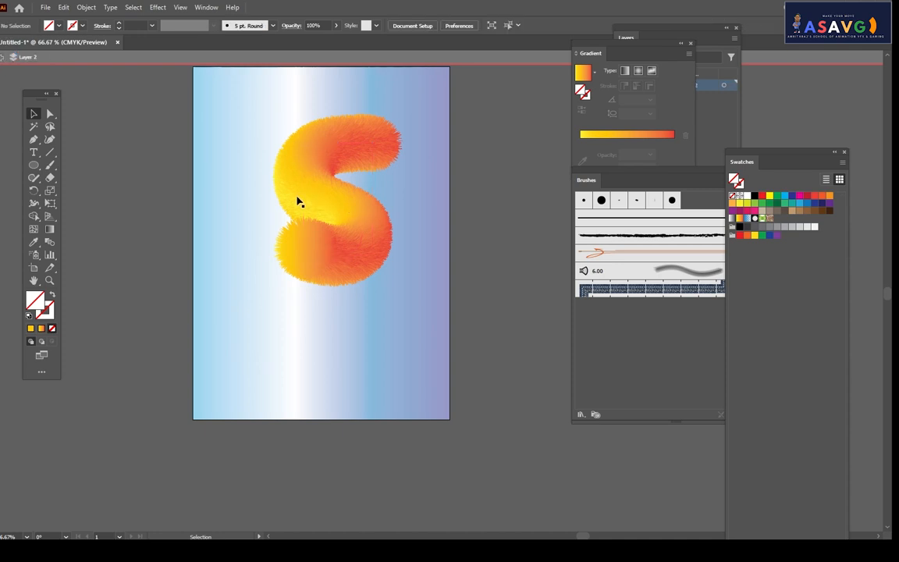
left_click_drag(290, 214, 271, 240)
left_click(4, 61)
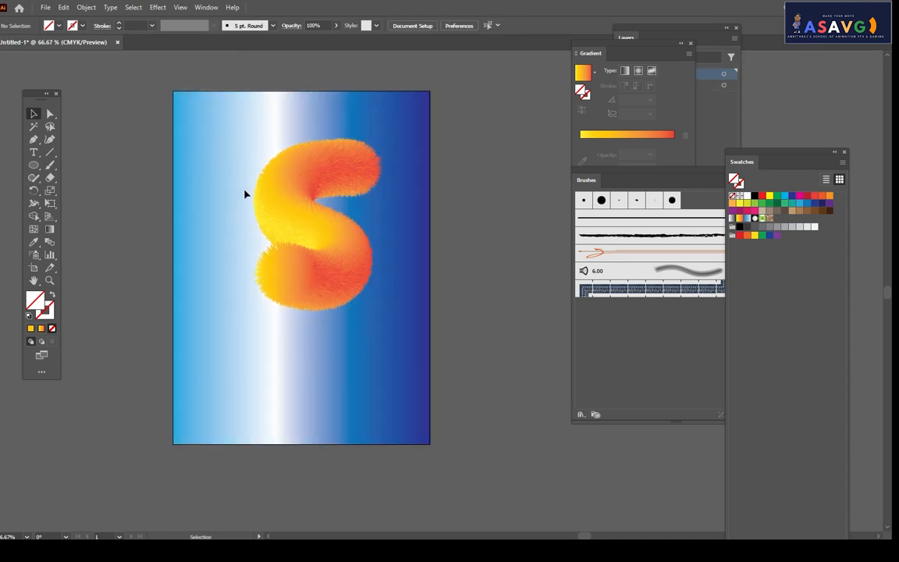
- Delete the furry S blend and draw a circle about 1.14 in wide in the artboard's upper left area
left_click(281, 219)
key("Delete")
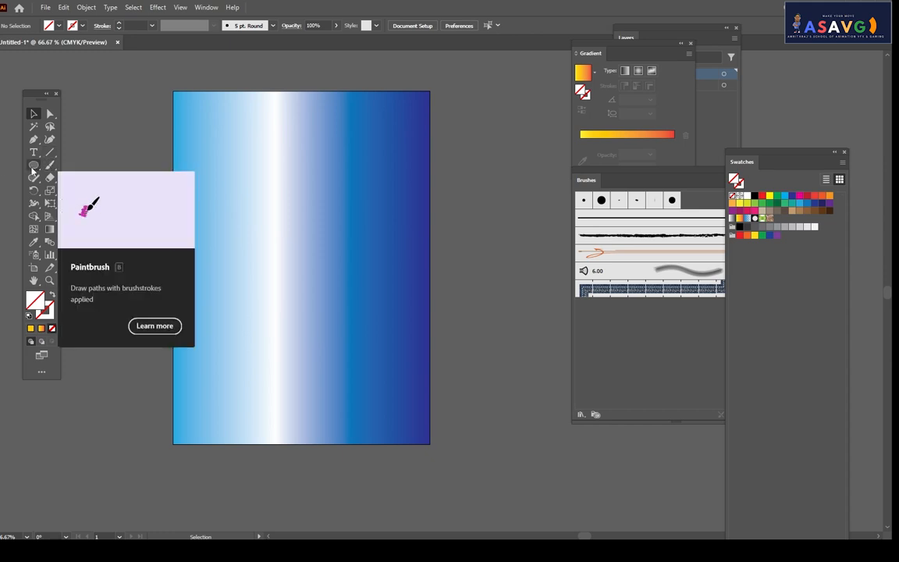
left_click_drag(33, 167, 67, 186)
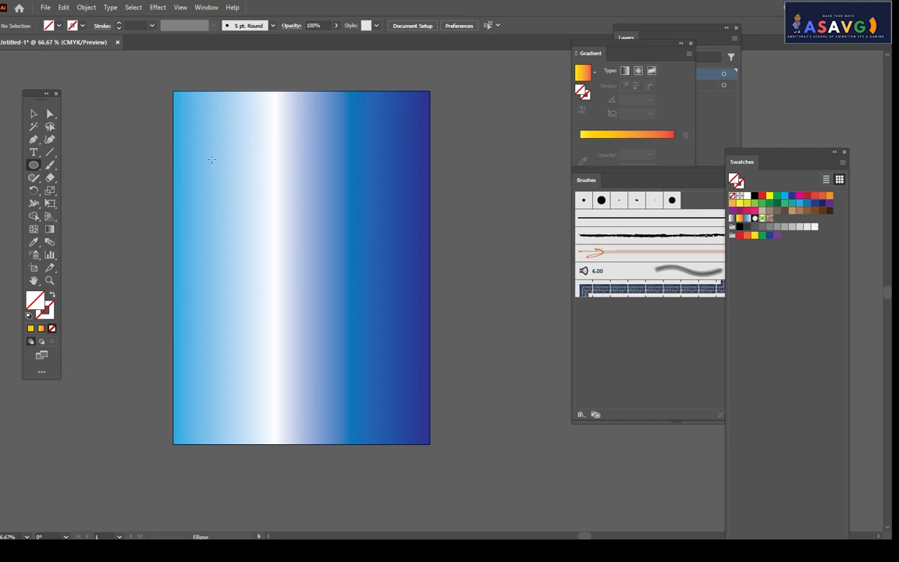
left_click_drag(214, 156, 252, 193)
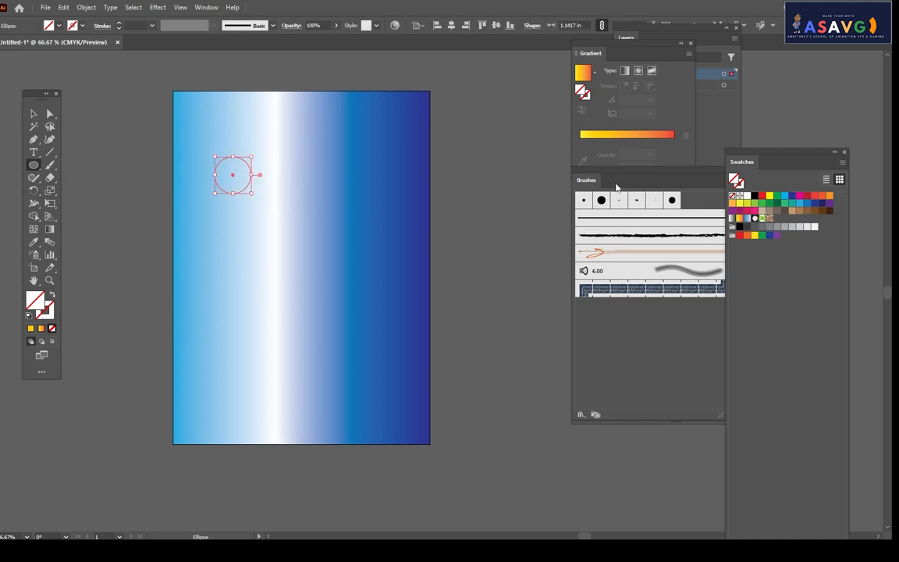
- Fill the circle with the yellow-to-red linear gradient and place a copy of it lower on the artboard
left_click(604, 142)
left_click(33, 115)
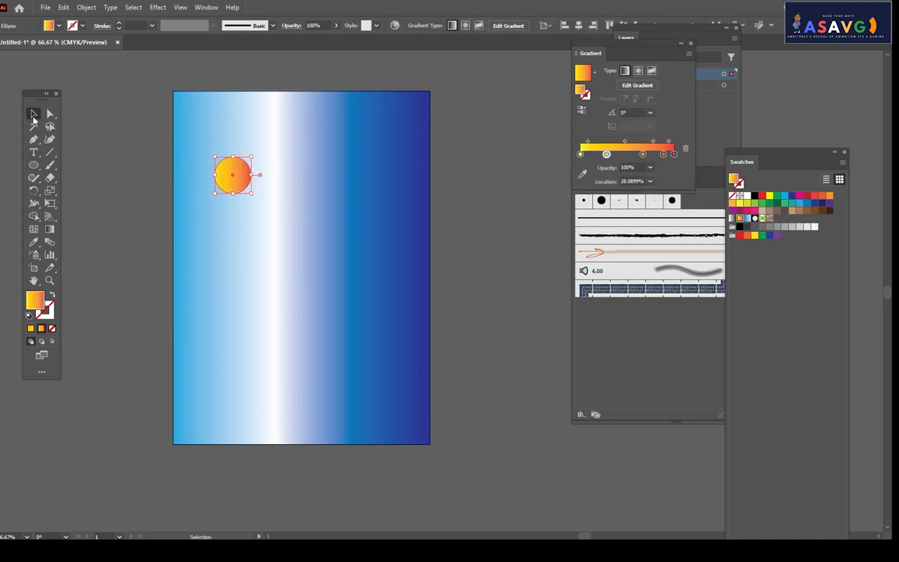
left_click_drag(234, 188, 242, 314)
- Make a blend between the two gradient circles and shift it toward the artboard's left edge
left_click_drag(202, 155, 281, 365)
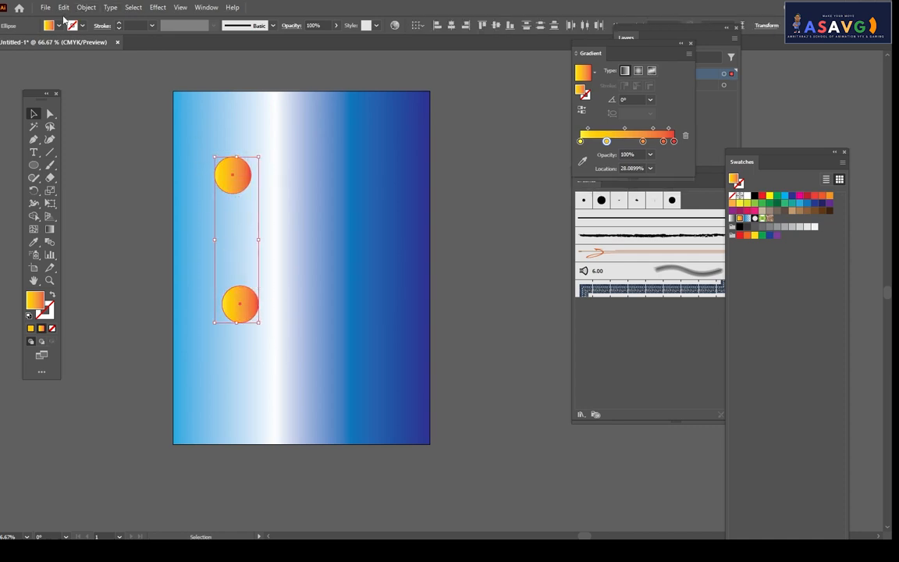
left_click(86, 7)
mouse_move(125, 322)
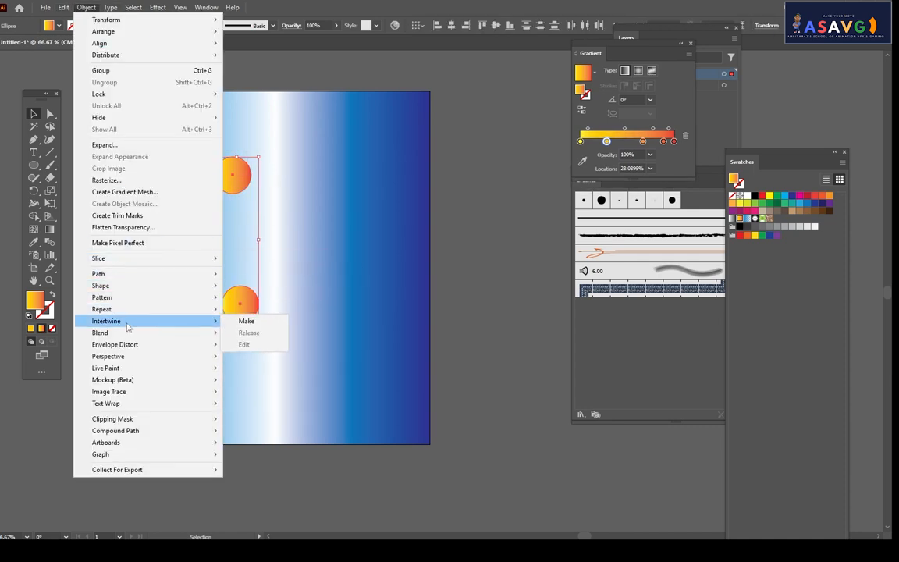
left_click(265, 333)
left_click(337, 229)
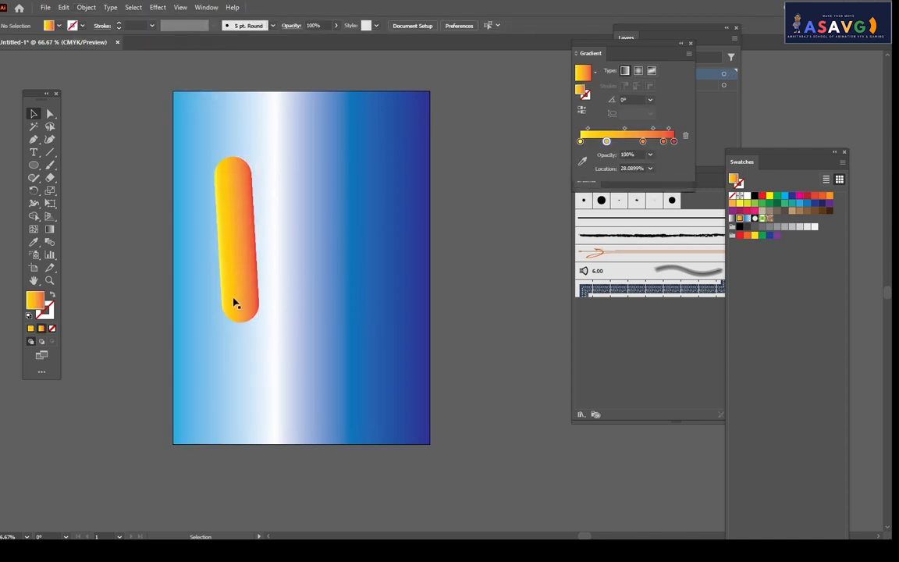
left_click_drag(235, 302, 214, 306)
- Paint a wavy freehand path with the Paintbrush, rising from beside the blend to the artboard's upper right corner
left_click(51, 165)
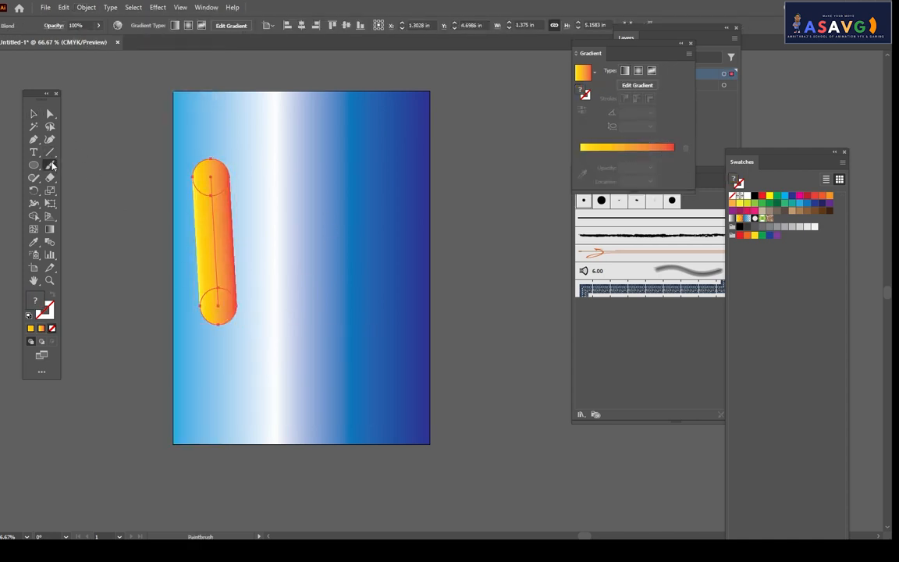
left_click(102, 165)
mouse_move(259, 267)
left_mouse_down()
mouse_move(308, 250)
mouse_move(322, 230)
mouse_move(375, 214)
mouse_move(422, 125)
left_mouse_up()
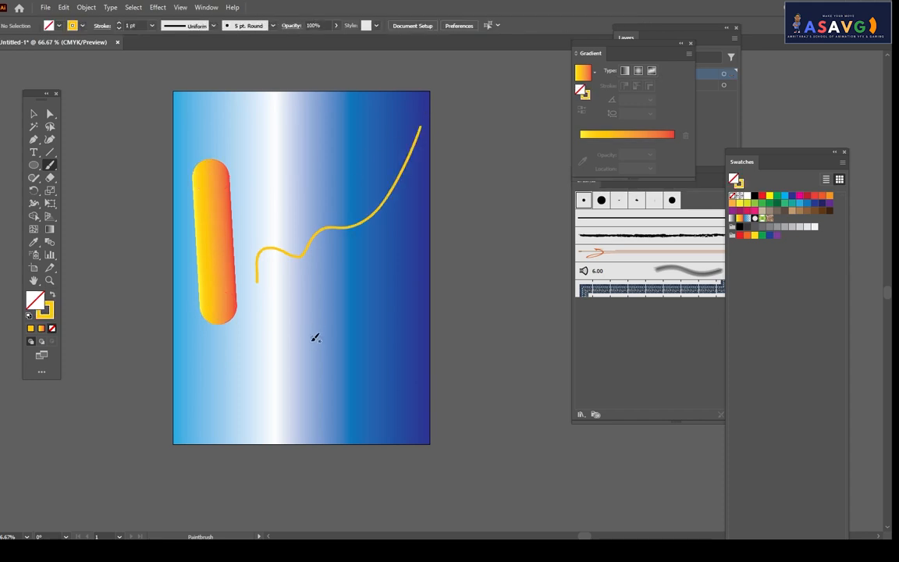
- Change the stroke colour of the wavy path to black
left_click(32, 114)
scroll(327, 242, "up", 2)
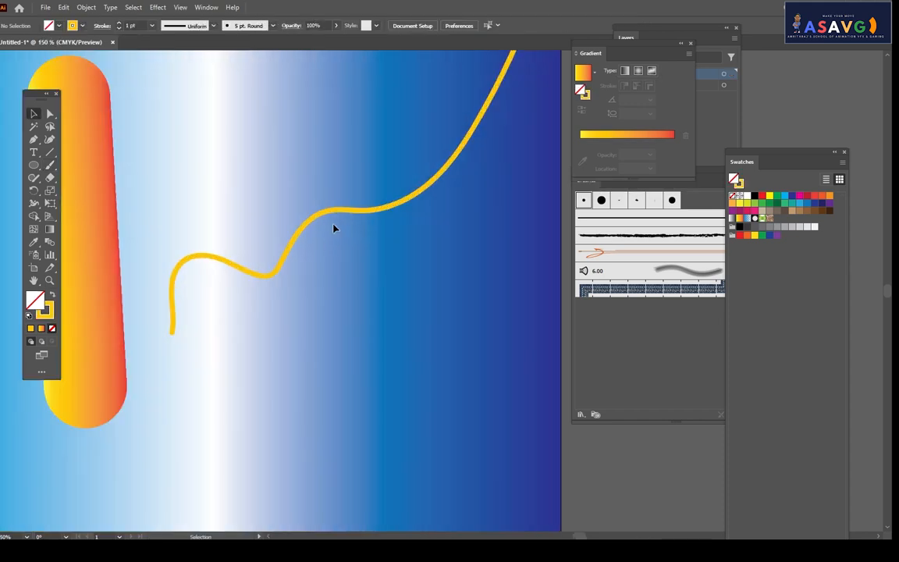
left_click(339, 219)
scroll(315, 232, "down", 1)
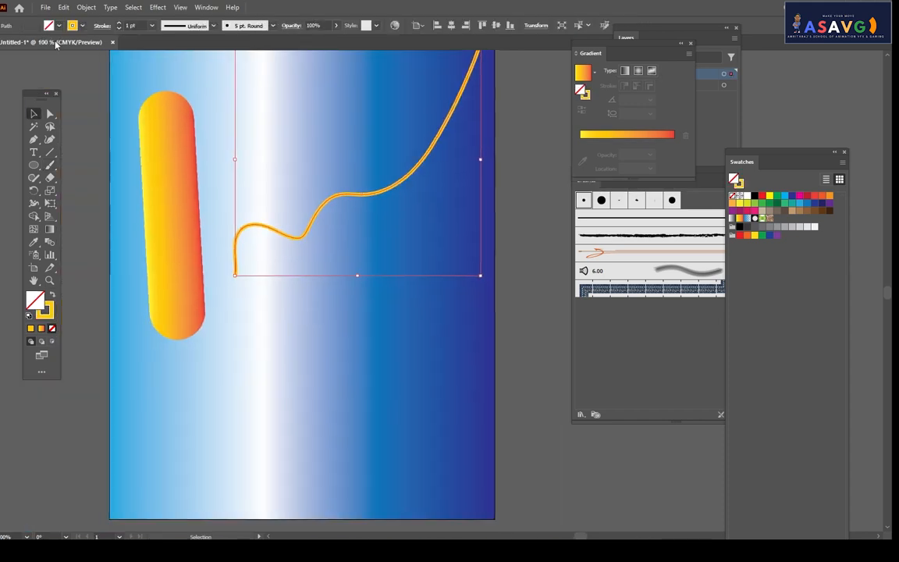
left_click(81, 26)
left_click(24, 46)
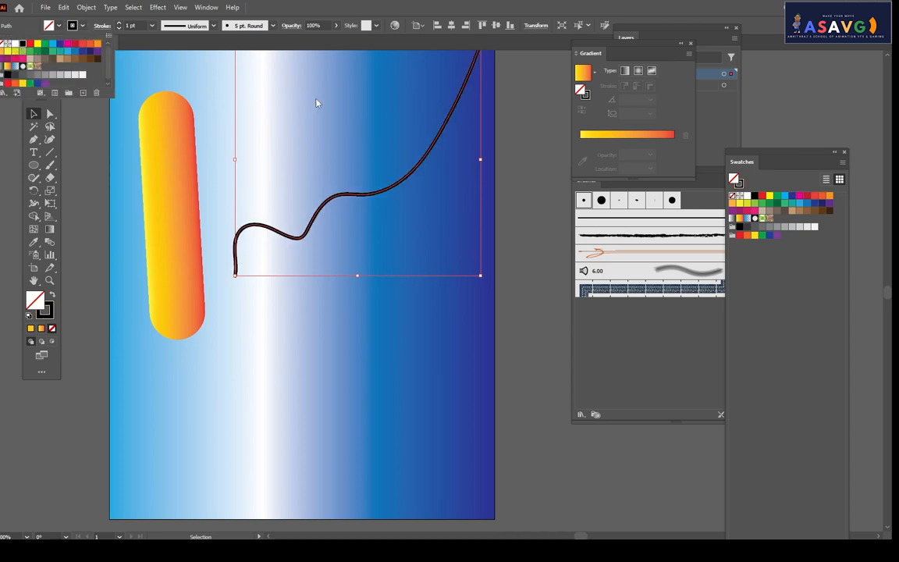
- Select the gradient circle blend together with the black wavy path
left_click(349, 159)
left_click(372, 301)
left_click(311, 234)
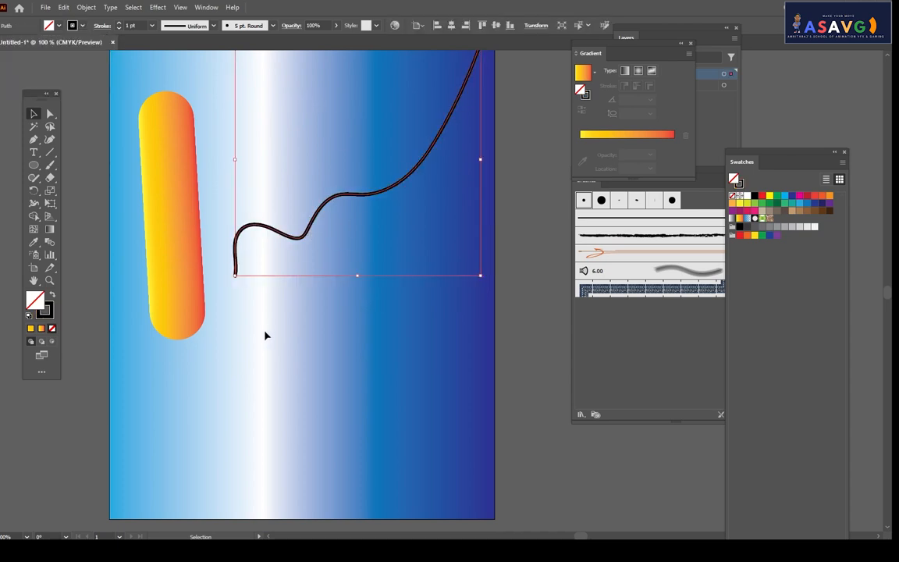
left_click(193, 275)
left_click(287, 240, "shift")
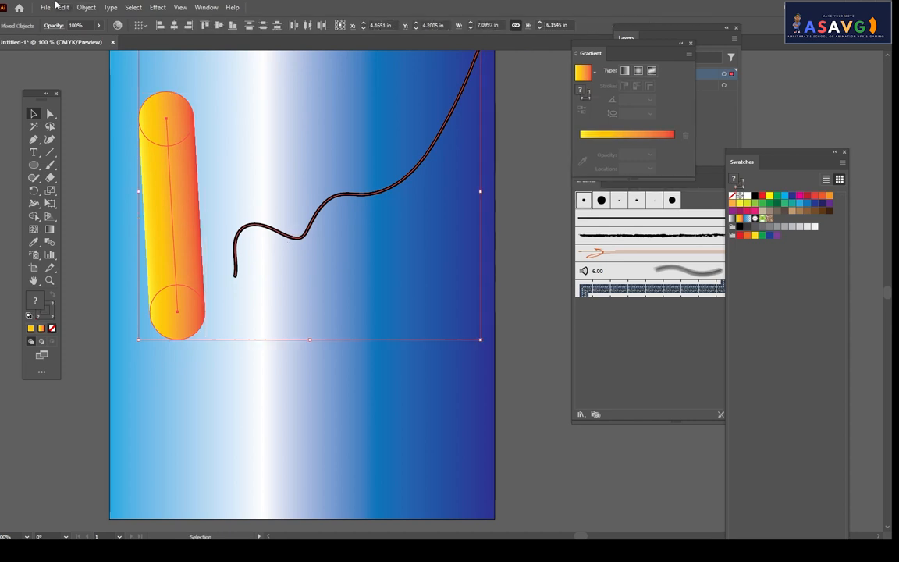
- Try to make a blend between the gradient tube and the wavy path, and undo it
left_click(86, 7)
mouse_move(117, 333)
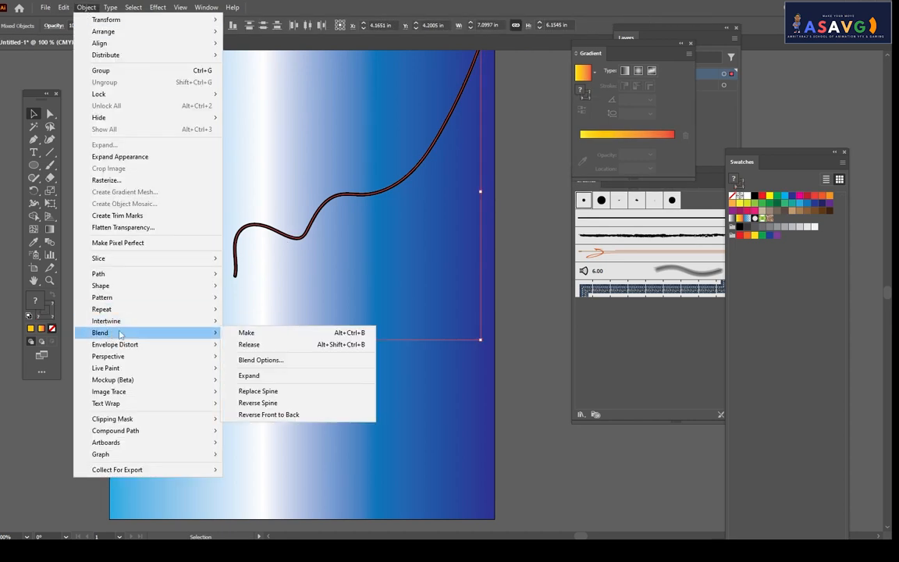
left_click(255, 344)
key("ctrl+z")
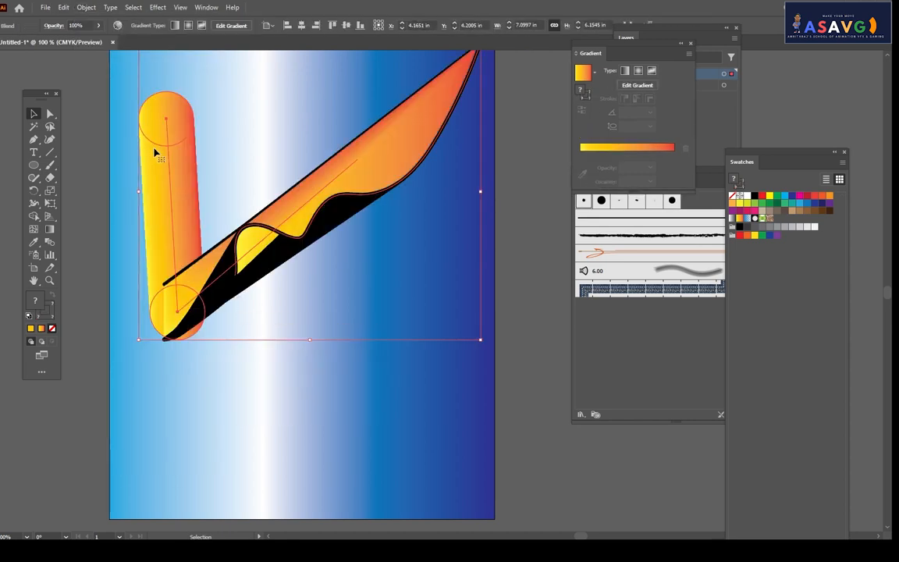
key("ctrl+shift+z")
- Replace the spine of the gradient circle blend with the wavy path
left_click(85, 7)
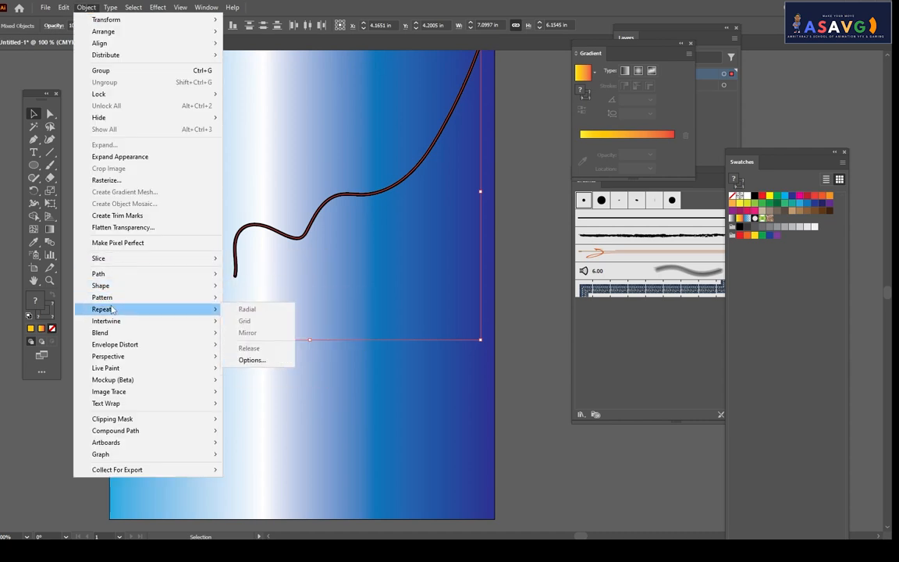
mouse_move(116, 333)
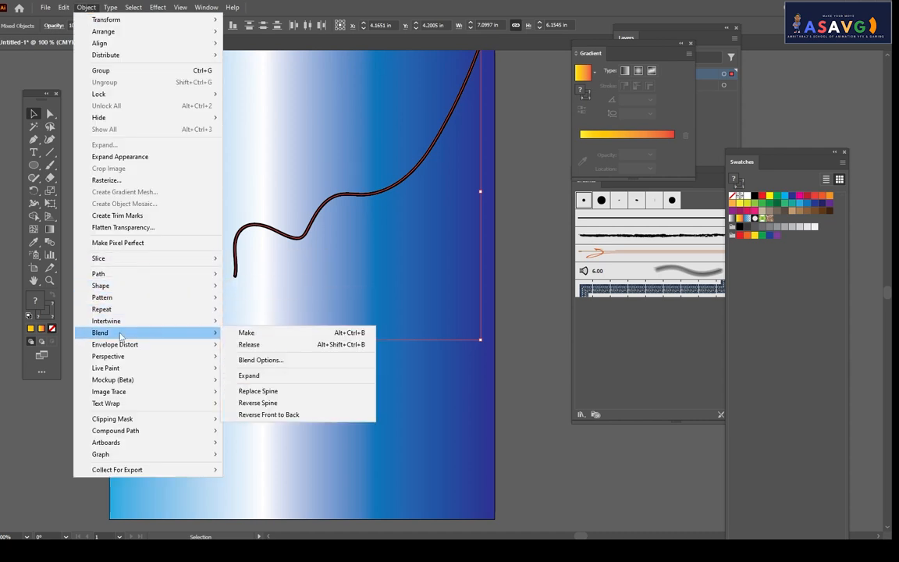
left_click(244, 393)
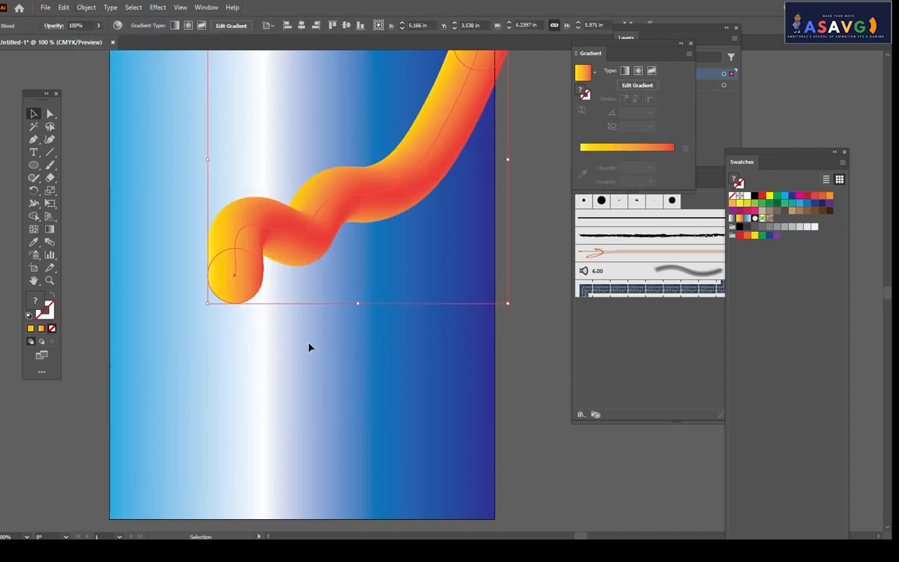
scroll(310, 344, "down", 2)
scroll(271, 256, "up", 1)
scroll(265, 311, "up", 2)
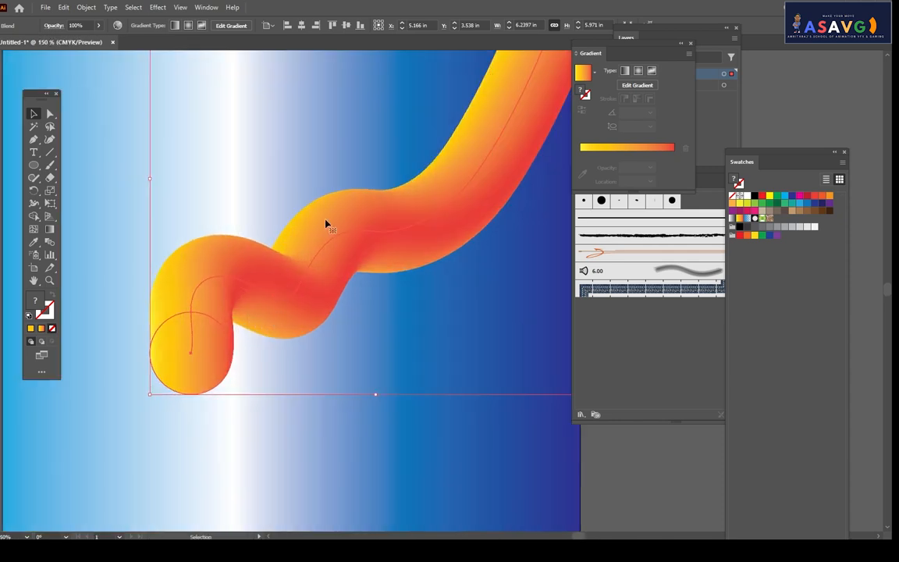
scroll(380, 250, "down", 1)
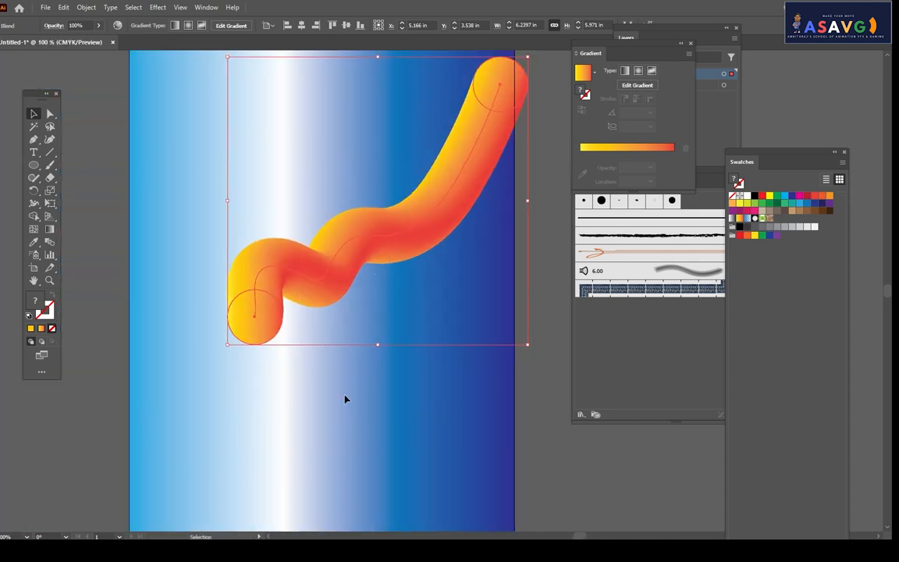
- Move the wavy blend back inside the artboard's right edge and isolate its upper end circle
left_click_drag(345, 395, 290, 429)
left_click(505, 141)
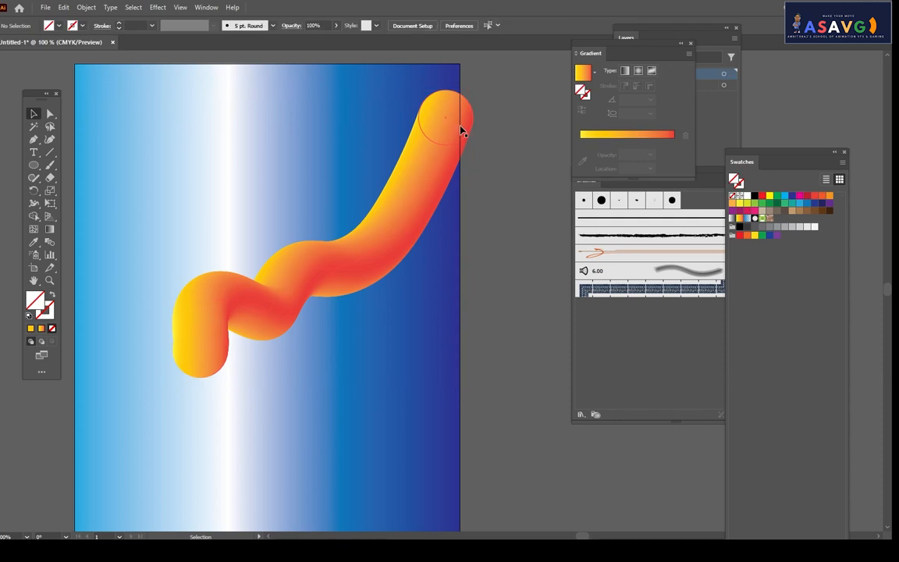
left_click_drag(462, 131, 435, 120)
double_click(401, 199)
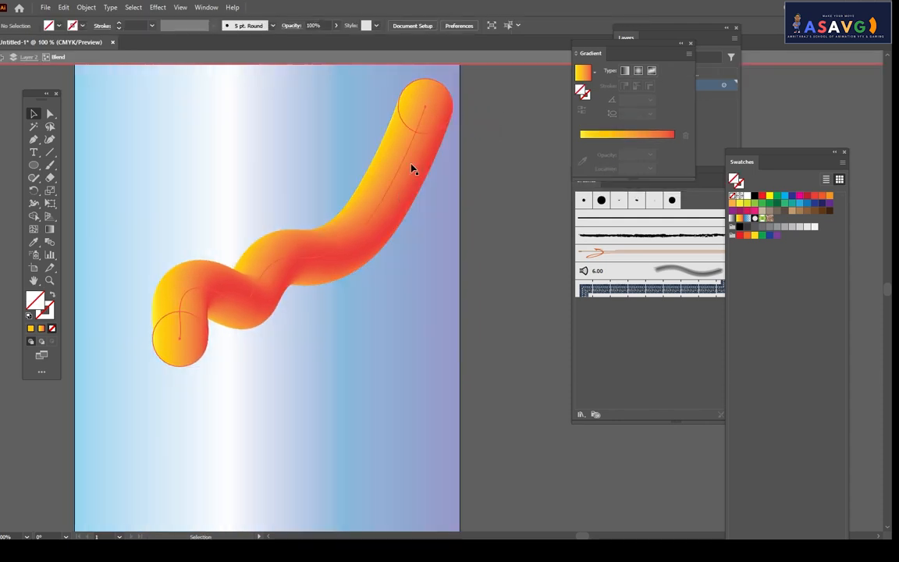
left_click(434, 123)
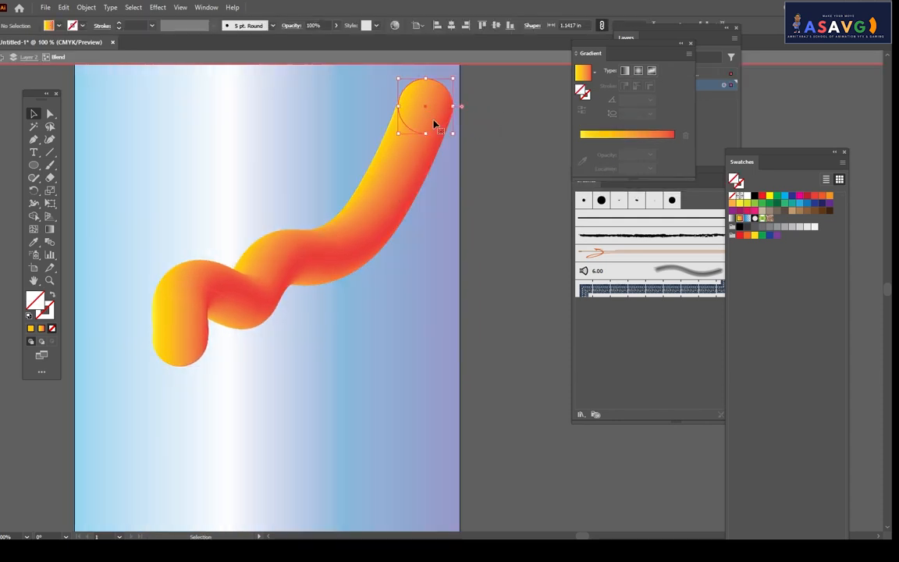
- Try CMYK Blue, magenta and light orange as fills for the blend's upper end circle
left_click(792, 196)
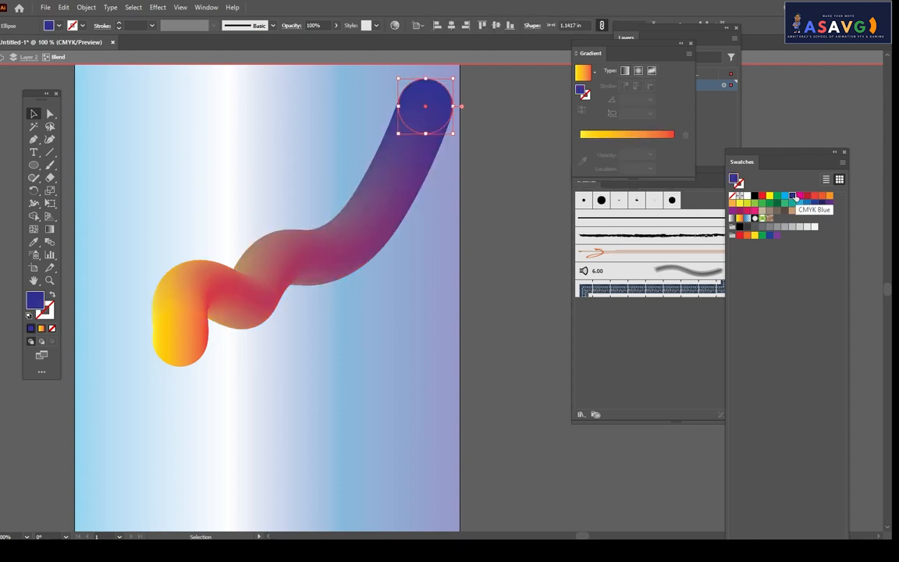
left_click(800, 198)
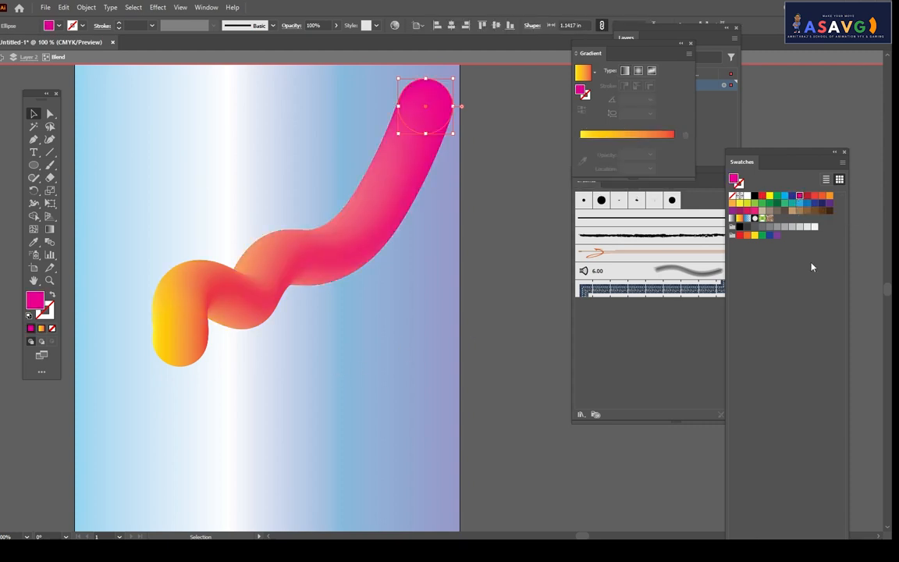
left_click(733, 208)
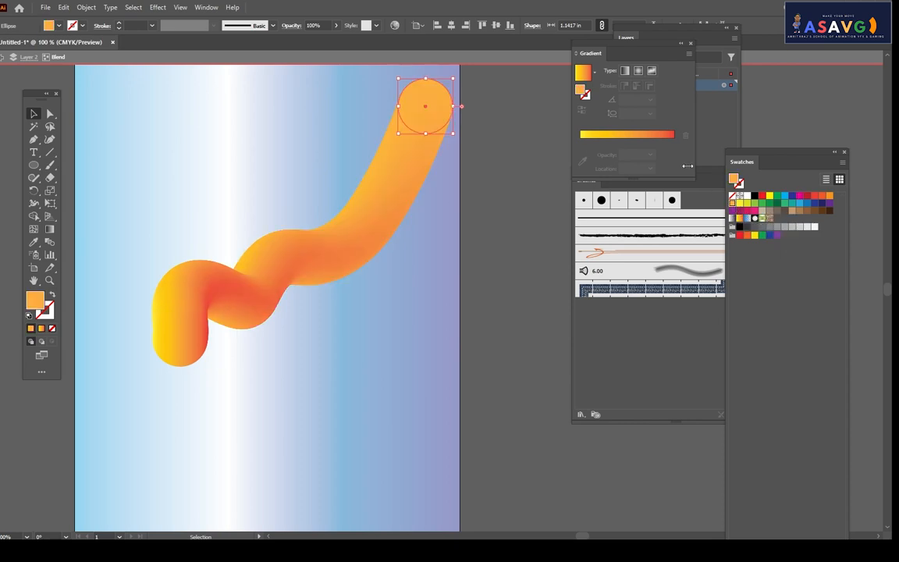
- Fill the upper end circle with the yellow-to-red gradient, set its middle orange stop to about 60.7%, and exit isolation mode
left_click(651, 138)
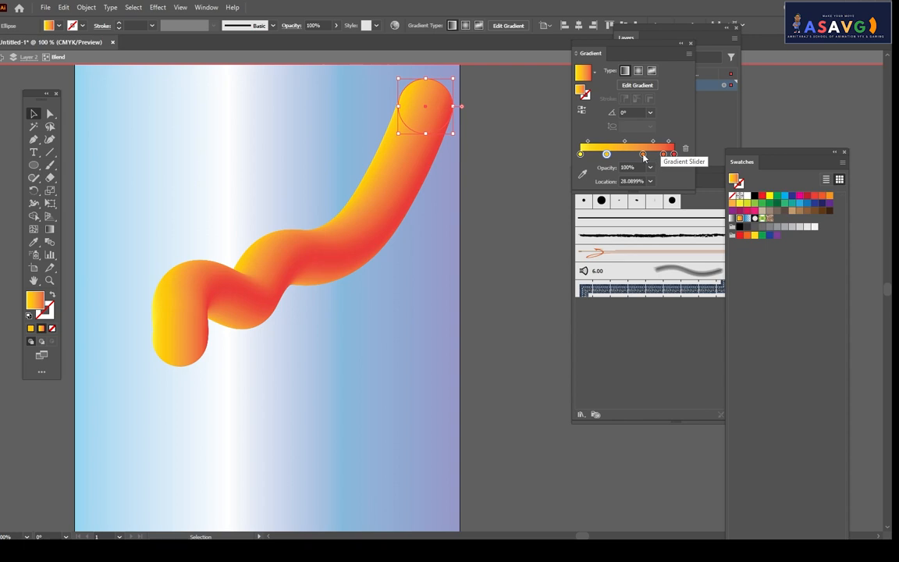
left_click_drag(645, 156, 625, 155)
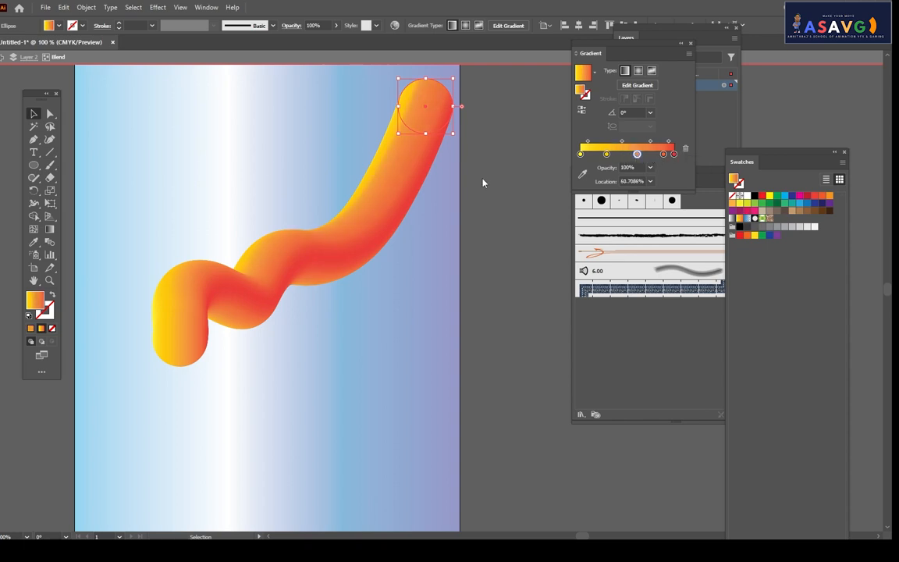
left_click(2, 58)
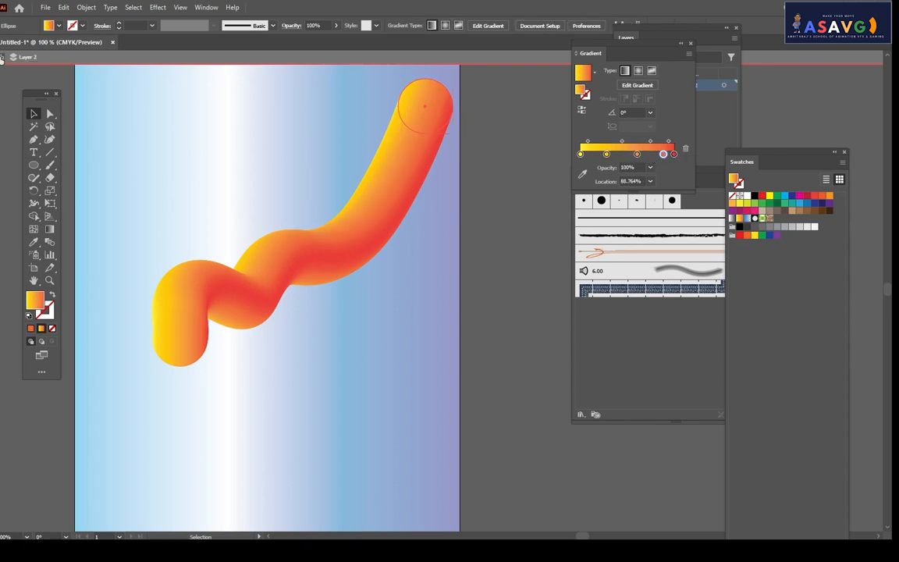
left_click(2, 59)
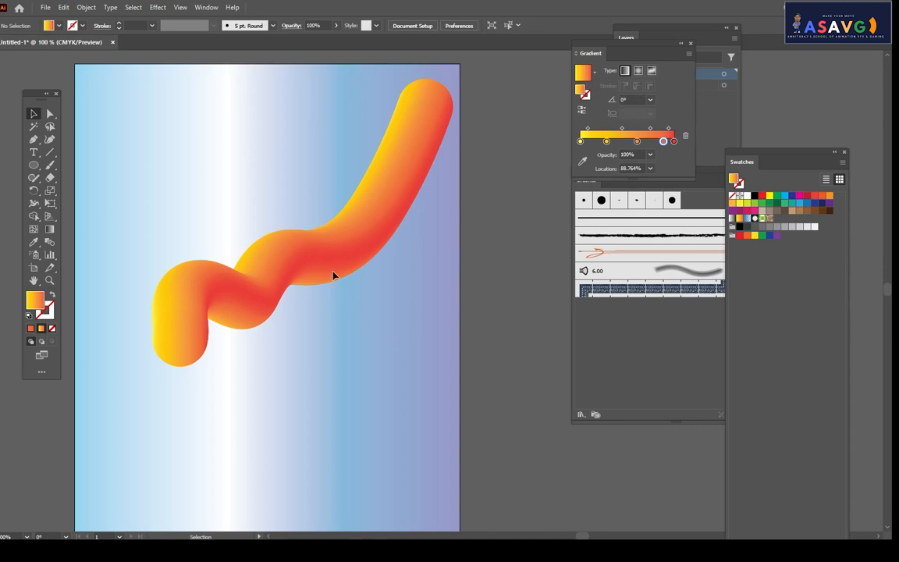
- Shift the wavy blend about 0.42 in right and 0.22 in up, and slightly enlarge its lower end circle, offset to the left
left_click_drag(332, 275, 352, 242)
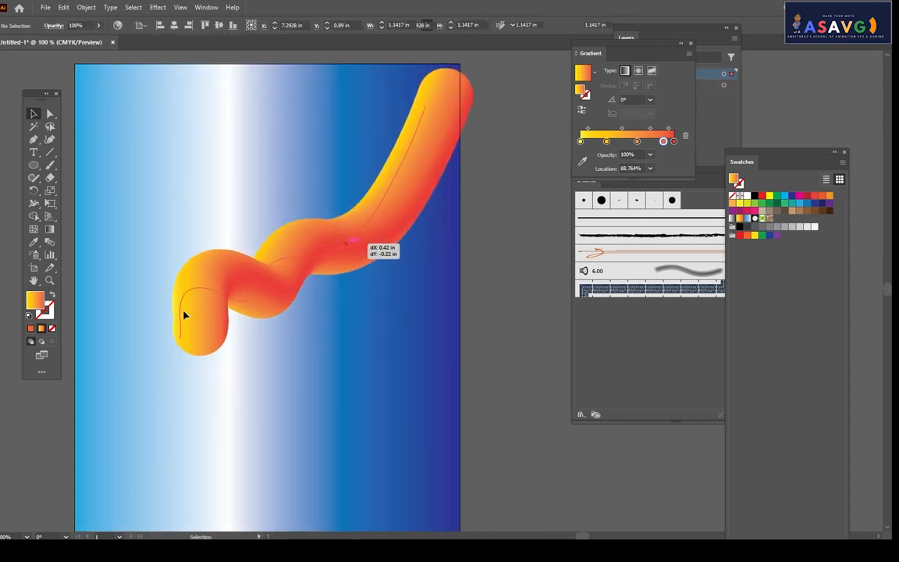
double_click(195, 351)
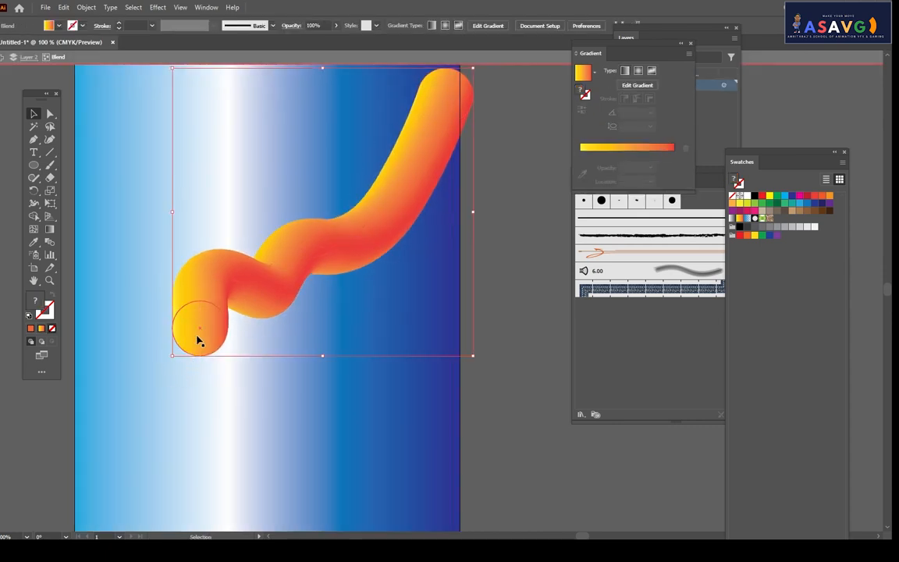
double_click(193, 341)
left_click_drag(199, 345, 216, 368)
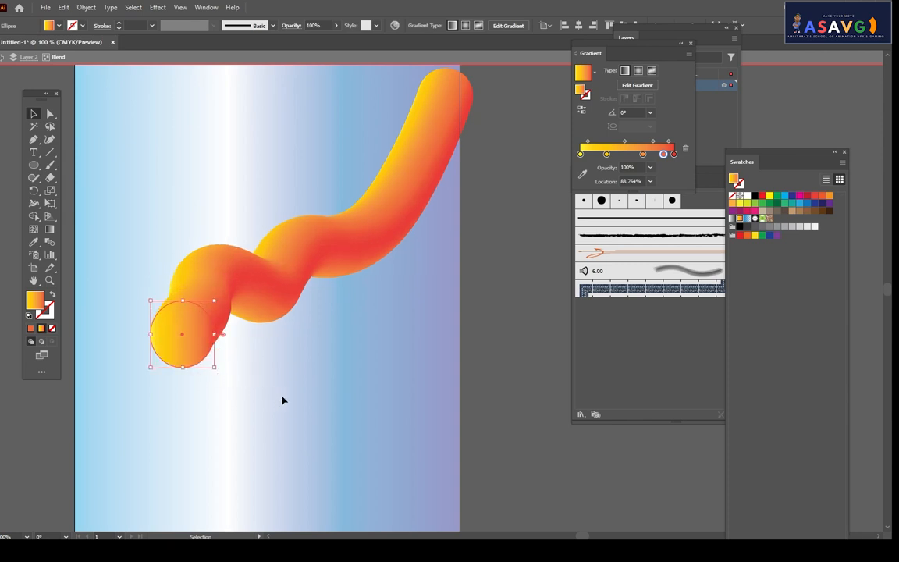
left_click(307, 401)
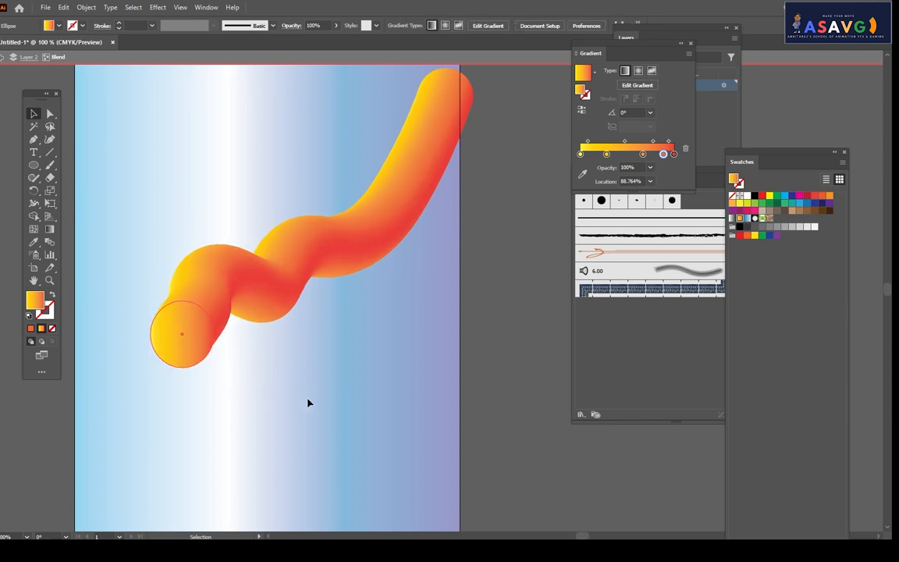
left_click(2, 59)
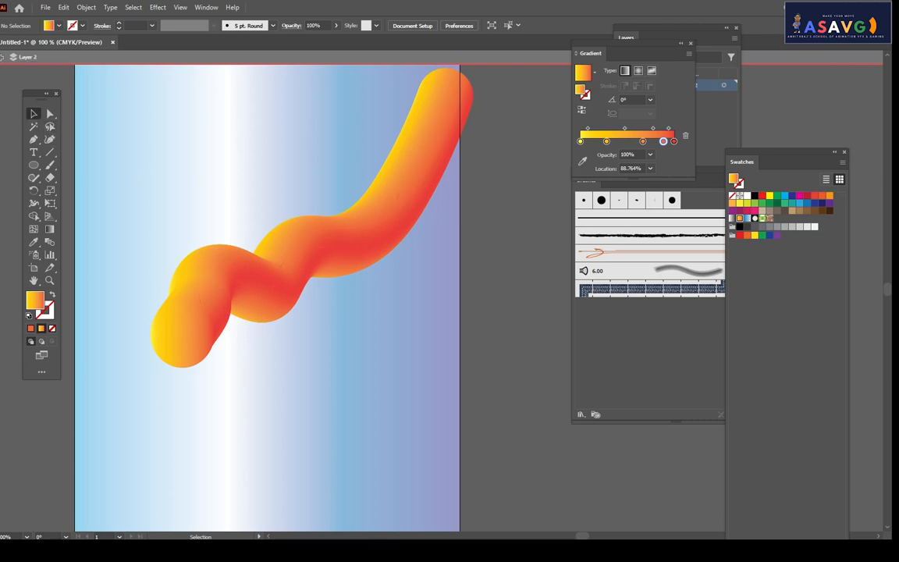
left_click(3, 59)
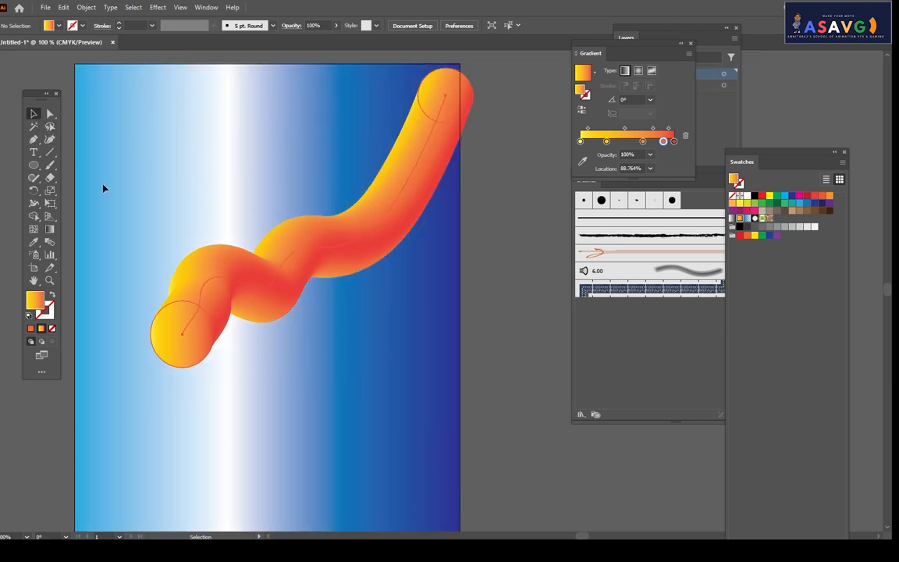
- Add a Roughen effect to the wavy blend with a relative size of 56% and corner points
left_click(158, 7)
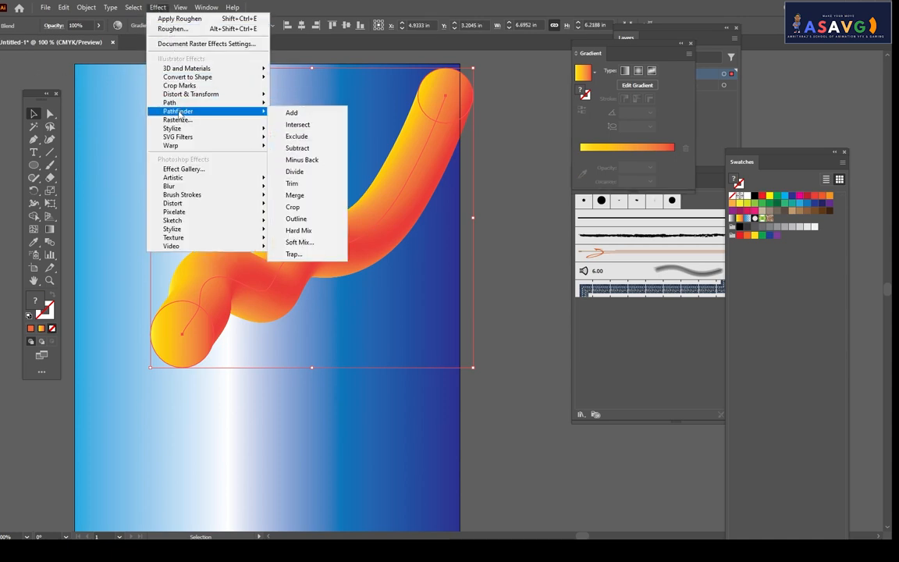
mouse_move(179, 130)
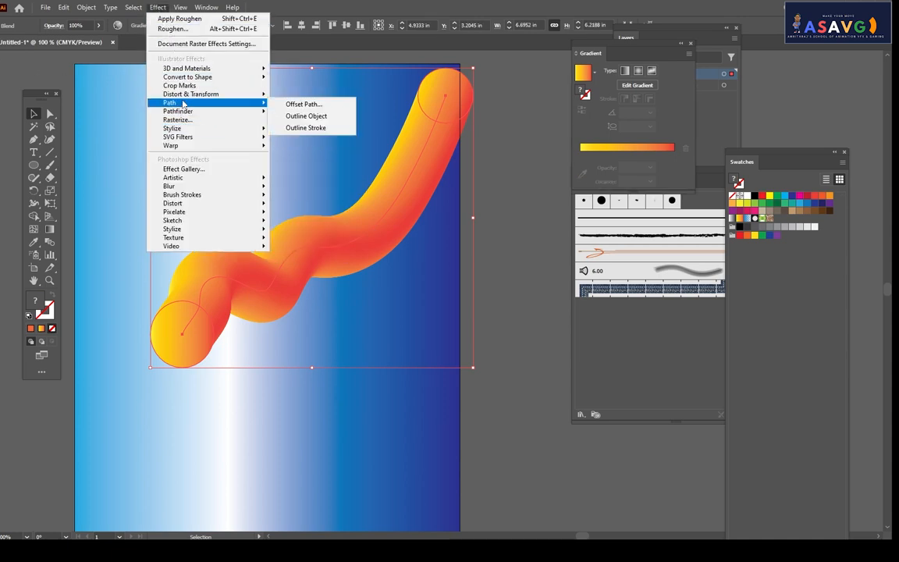
mouse_move(185, 97)
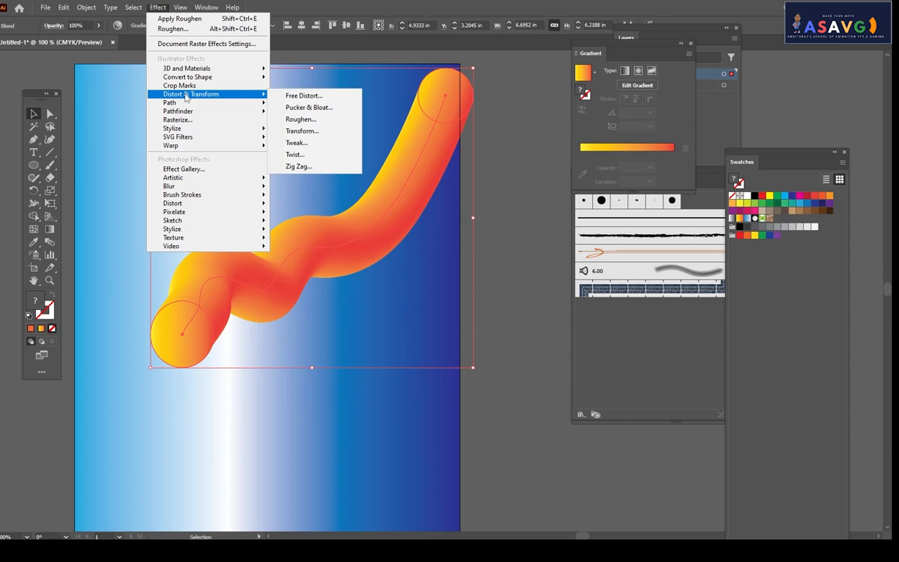
left_click(307, 123)
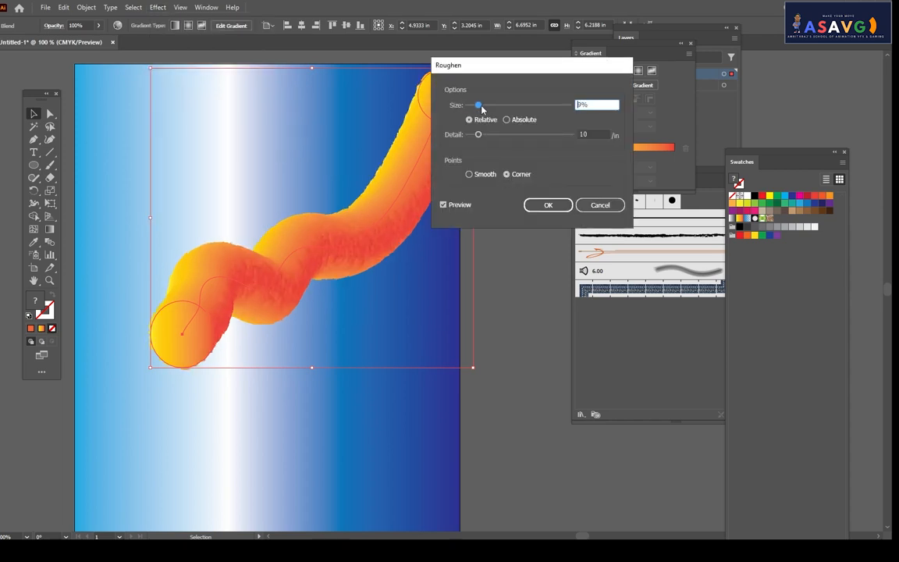
left_click_drag(481, 108, 496, 109)
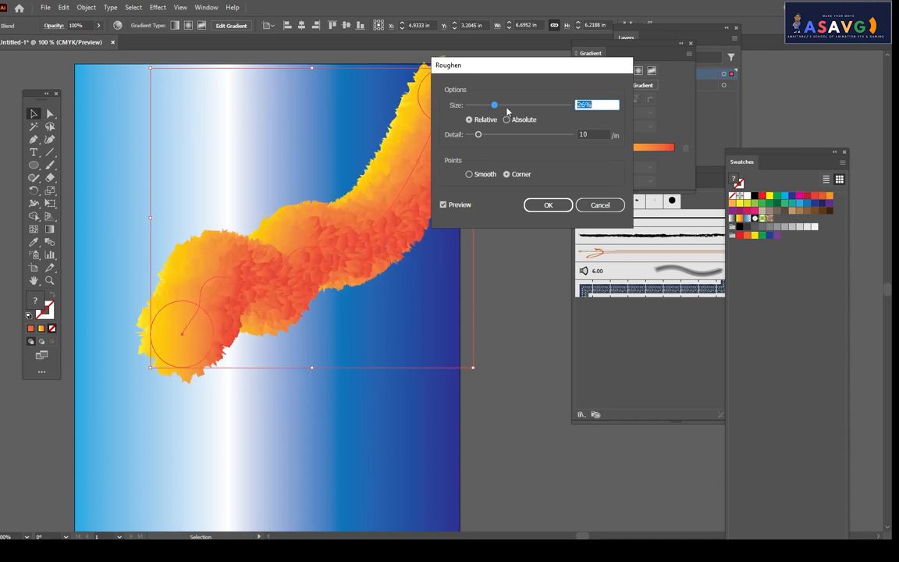
left_click_drag(516, 108, 523, 108)
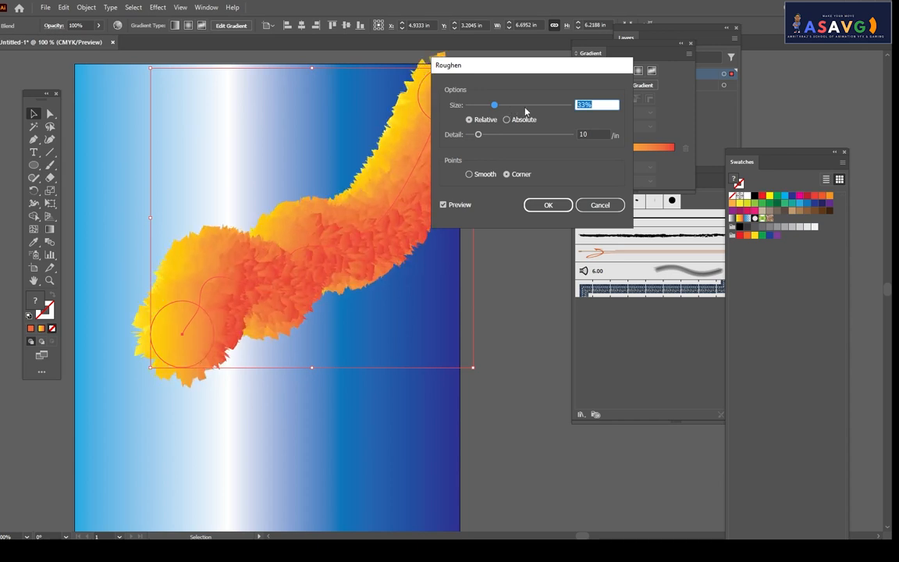
left_click(513, 107)
left_click(502, 107)
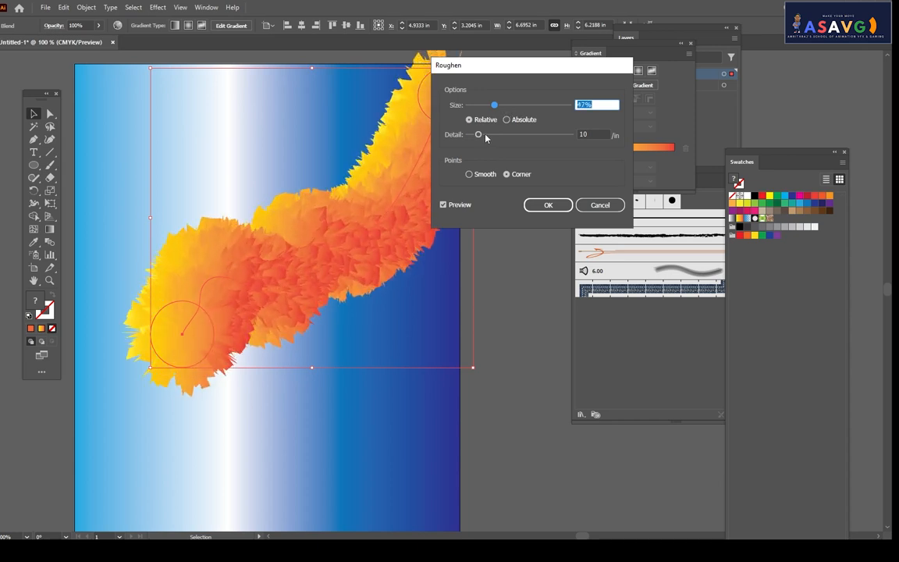
- Try Roughen detail values of 15, 36, 42, 55 and 43 per inch on the wavy blend
left_click(506, 136)
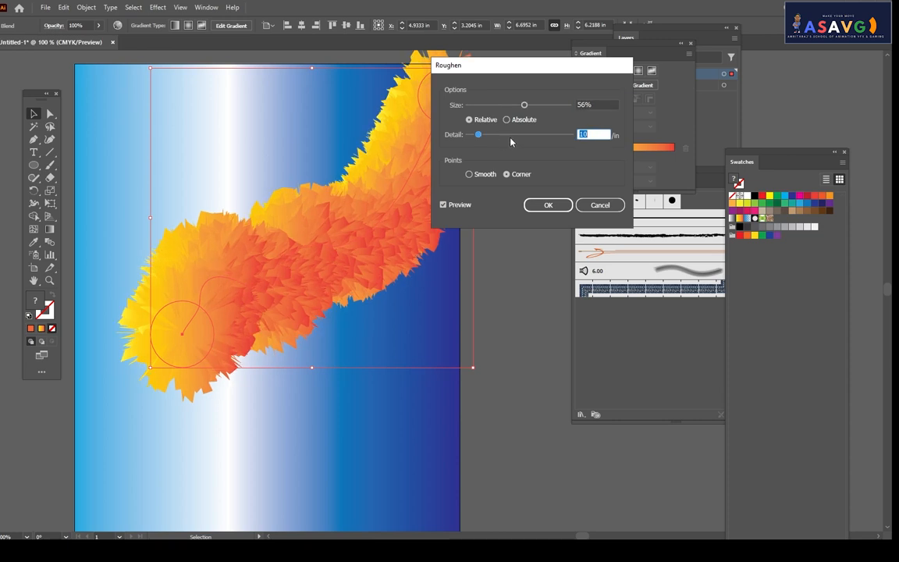
left_click(513, 137)
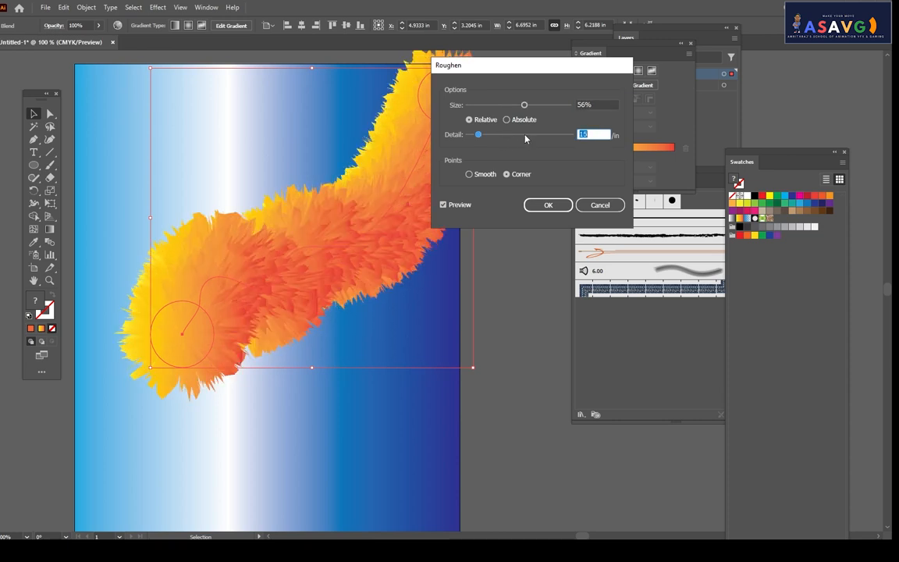
left_click(527, 137)
left_click(501, 139)
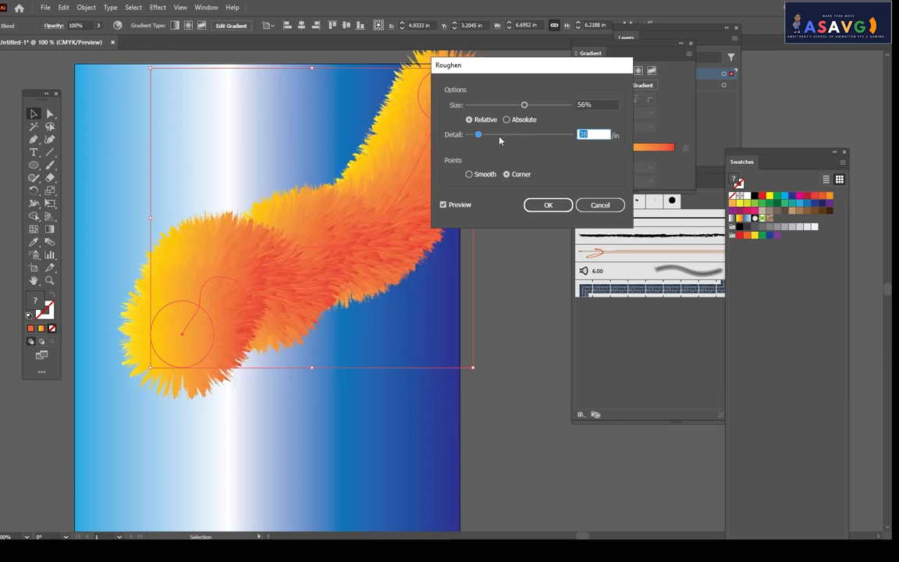
left_click(502, 136)
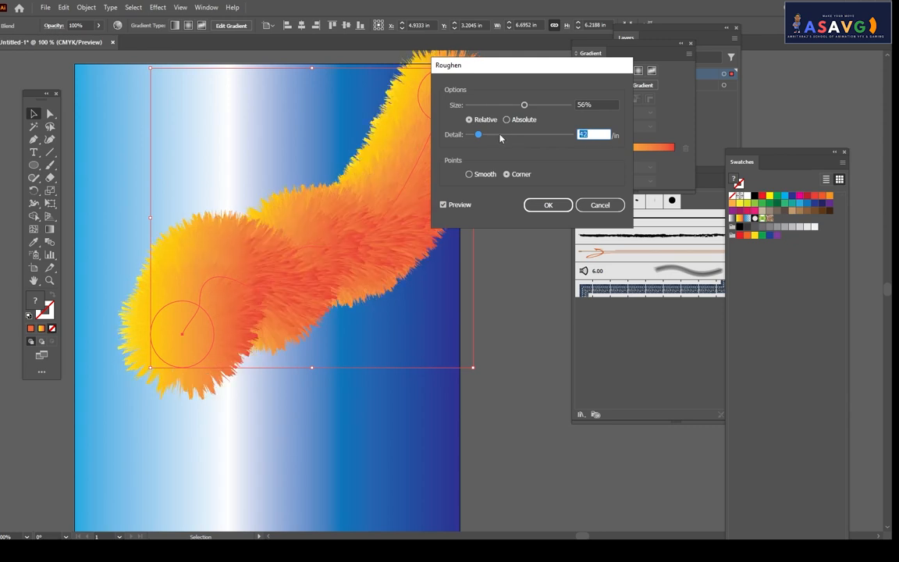
left_click(482, 137)
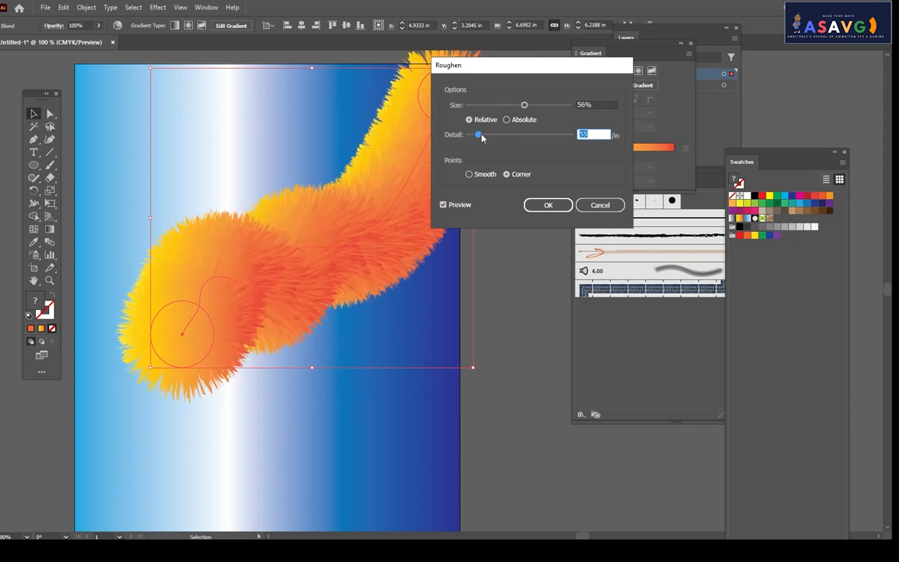
left_click_drag(482, 139, 519, 138)
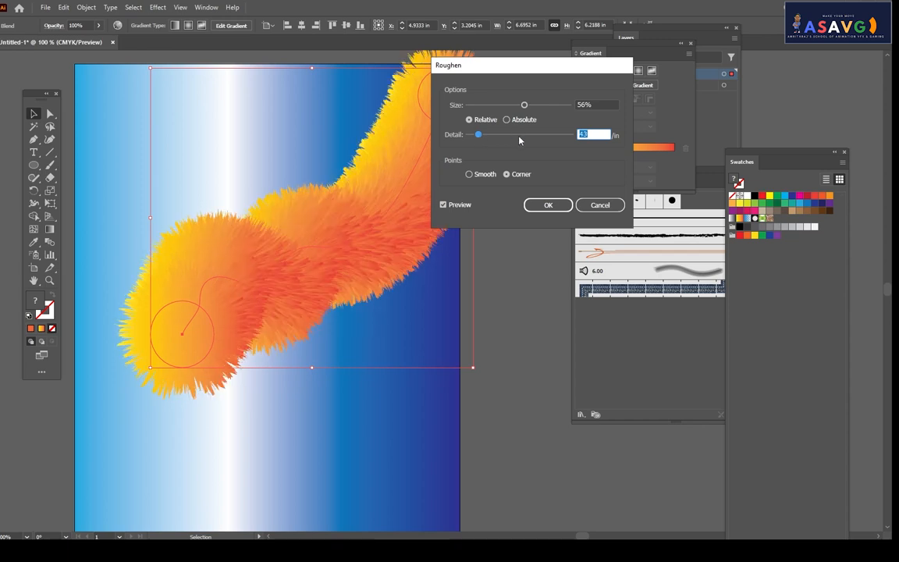
- Set the Roughen detail to 41 per inch and apply the effect to the wavy blend
key("Down")
key("Down")
key("Down")
key("Down")
key("Down")
key("Down")
key("Down")
key("Down")
key("Down")
key("Down")
key("Down")
key("Down")
key("Down")
key("Up")
key("Up")
key("Up")
key("Up")
key("Up")
key("Up")
key("Up")
key("Up")
key("Up")
key("Up")
key("Up")
key("Up")
key("Up")
key("Up")
key("Up")
key("Up")
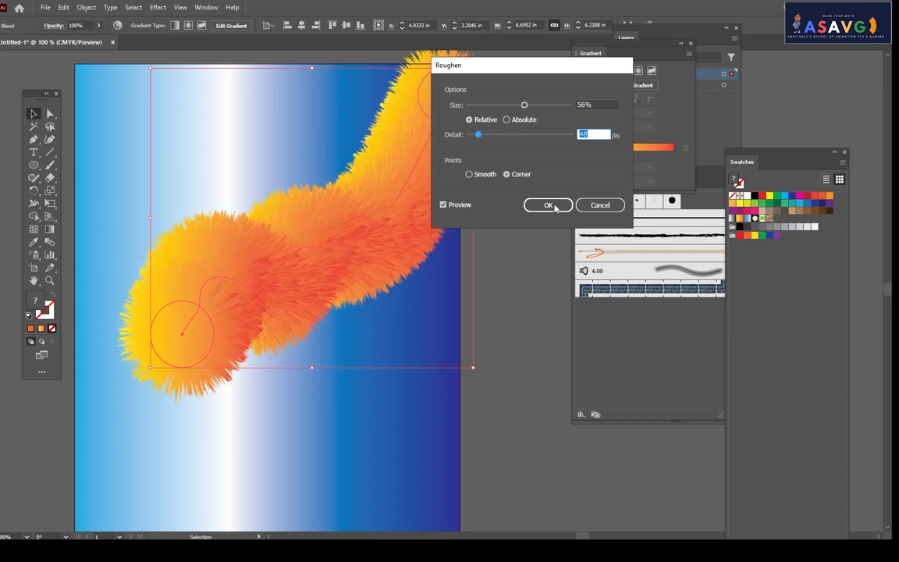
key("Down")
key("Down")
key("Down")
key("Down")
key("Down")
key("Down")
key("Down")
key("Down")
key("Down")
key("Down")
key("Down")
key("Down")
key("Down")
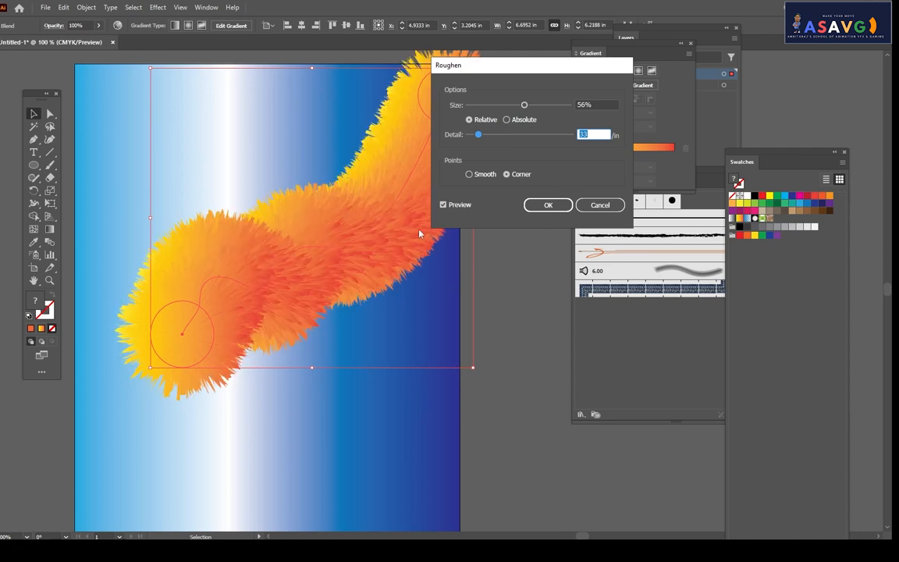
key("Up")
key("Up")
key("Up")
key("Up")
key("Up")
key("Up")
key("Up")
key("Up")
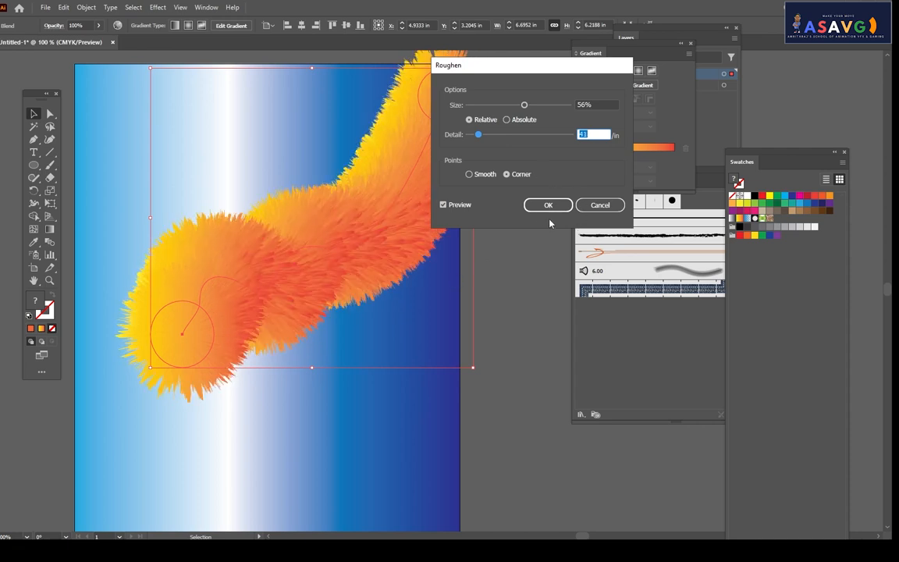
key("shift+Down")
key("shift+Down")
key("shift+Down")
key("shift+Up")
key("shift+Up")
key("shift+Up")
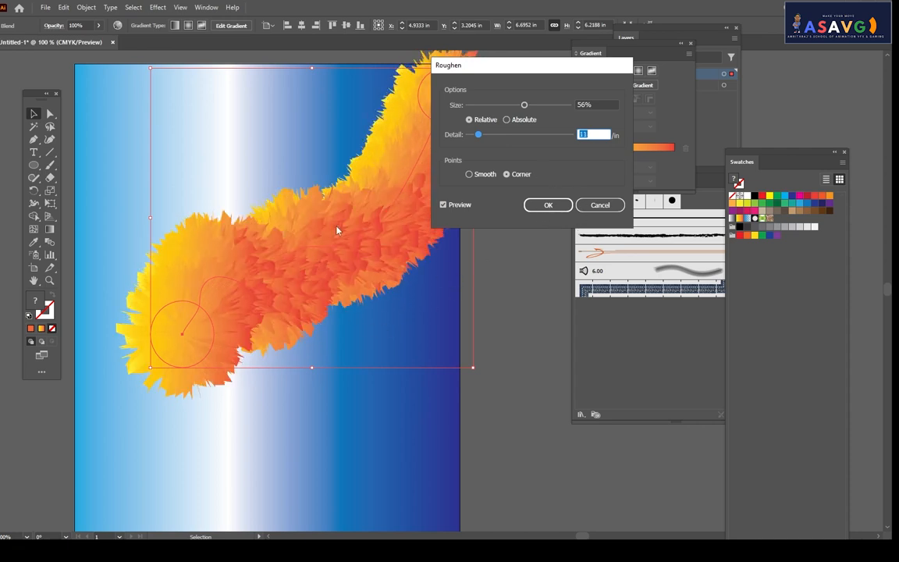
left_click(548, 205)
- Isolate the furry blend, shrink its upper end circle slightly toward its upper left, and exit isolation mode
scroll(368, 286, "down", 2)
scroll(367, 289, "up", 4)
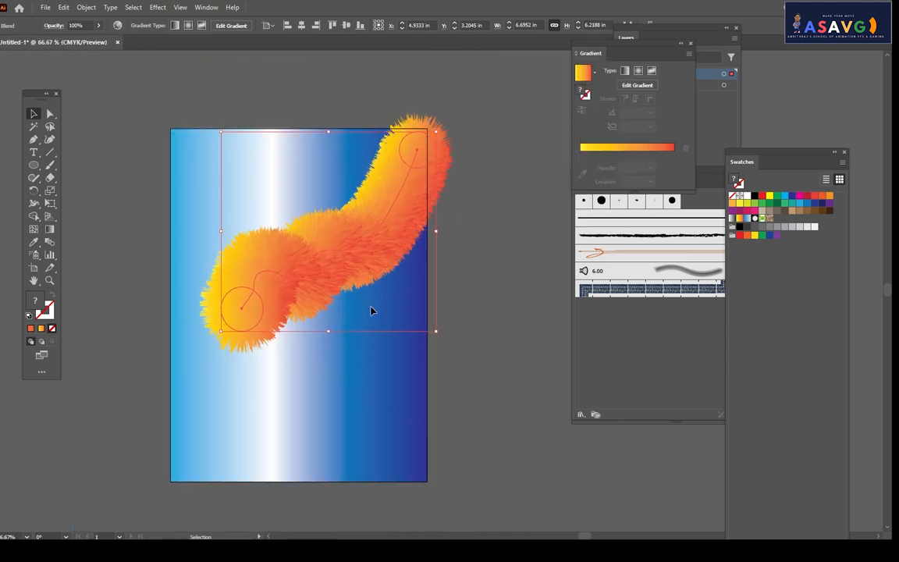
scroll(357, 341, "down", 4)
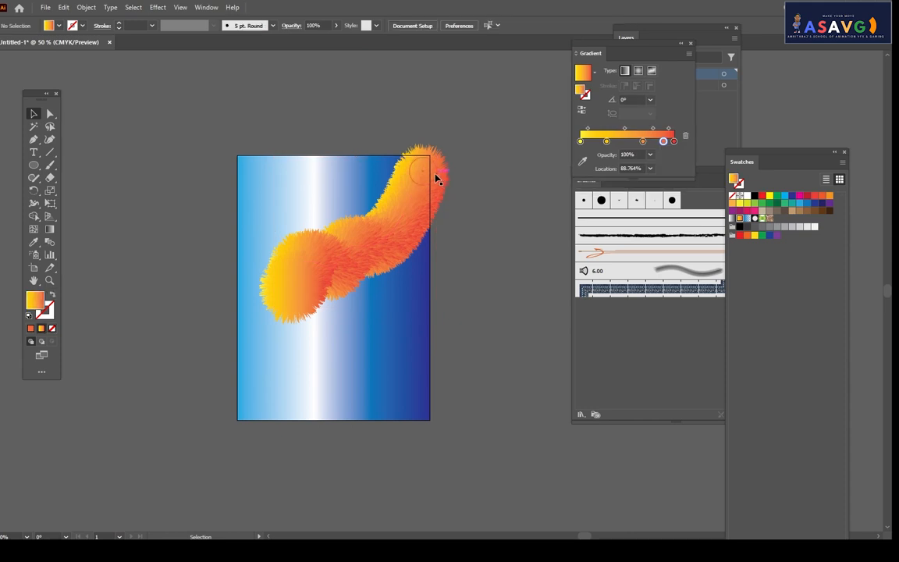
left_click(438, 187)
double_click(432, 185)
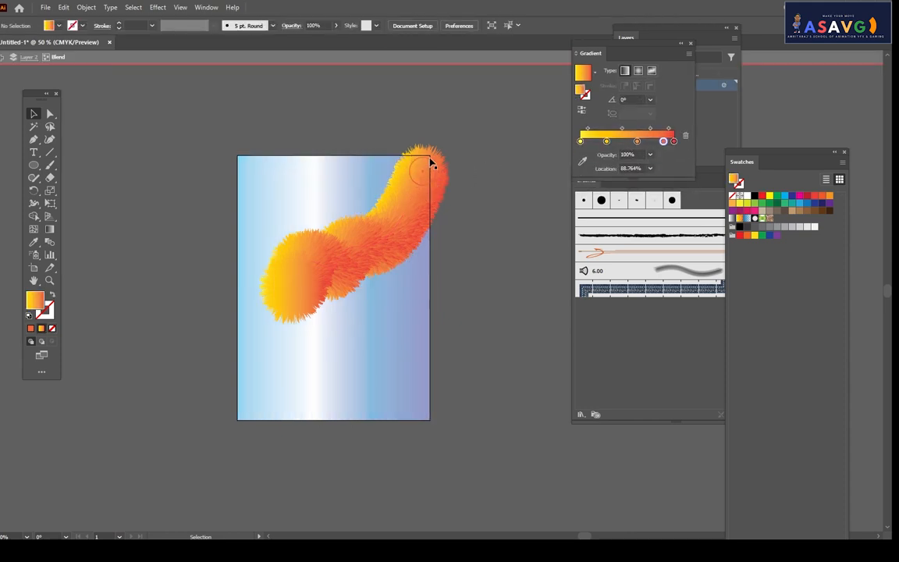
left_click(428, 166)
left_click_drag(432, 182, 431, 176)
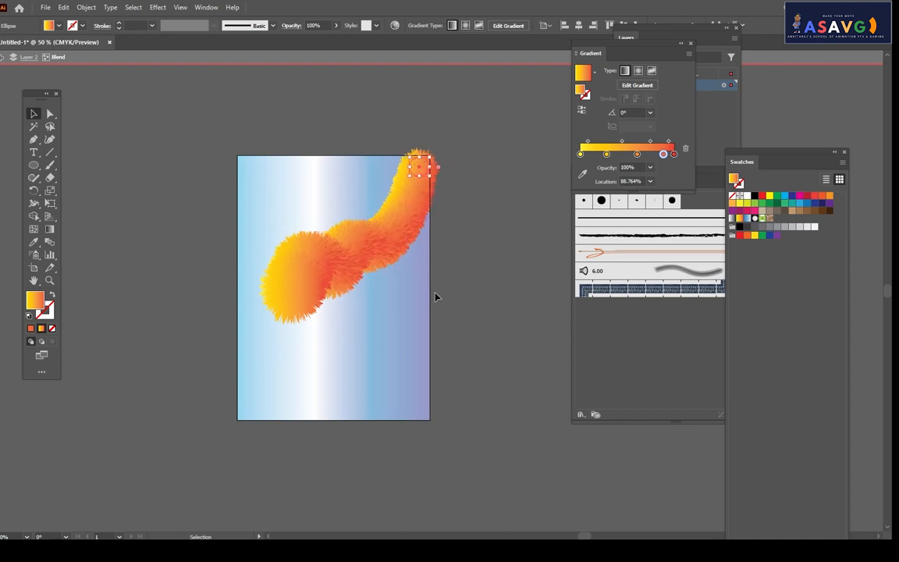
left_click(435, 296)
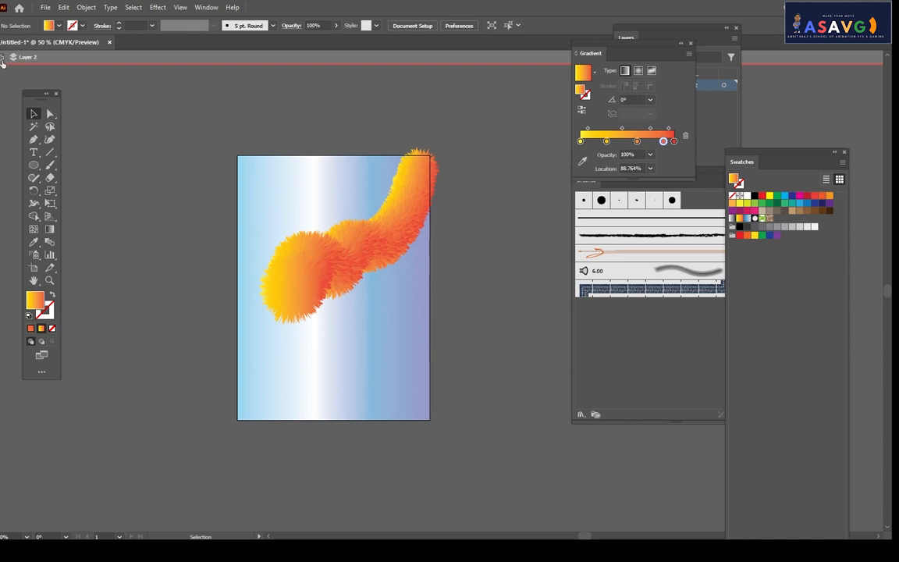
left_click(4, 58)
- Draw a circle about 0.69 in wide below the furry shape and fill it white
scroll(195, 193, "up", 2)
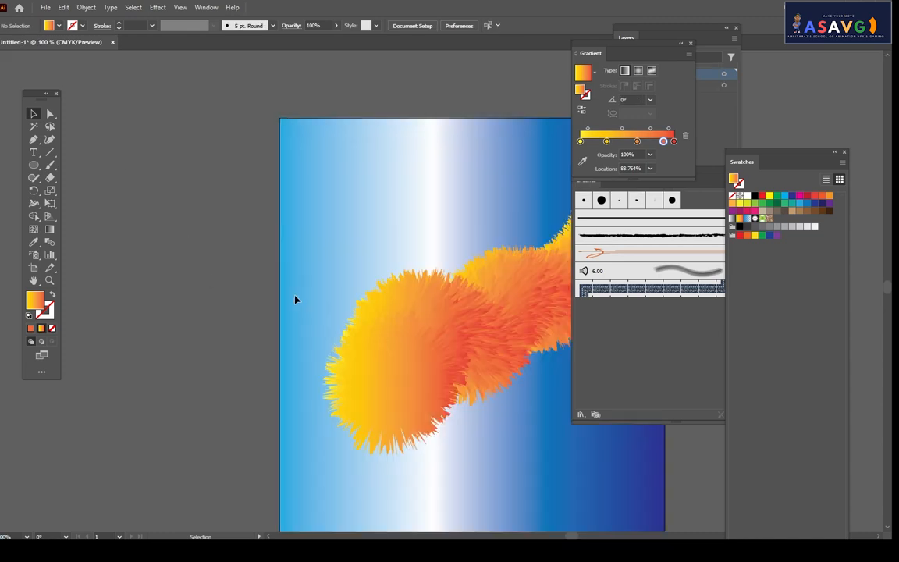
left_click_drag(295, 299, 211, 163)
left_click_drag(39, 167, 92, 190)
left_click_drag(418, 314, 452, 348)
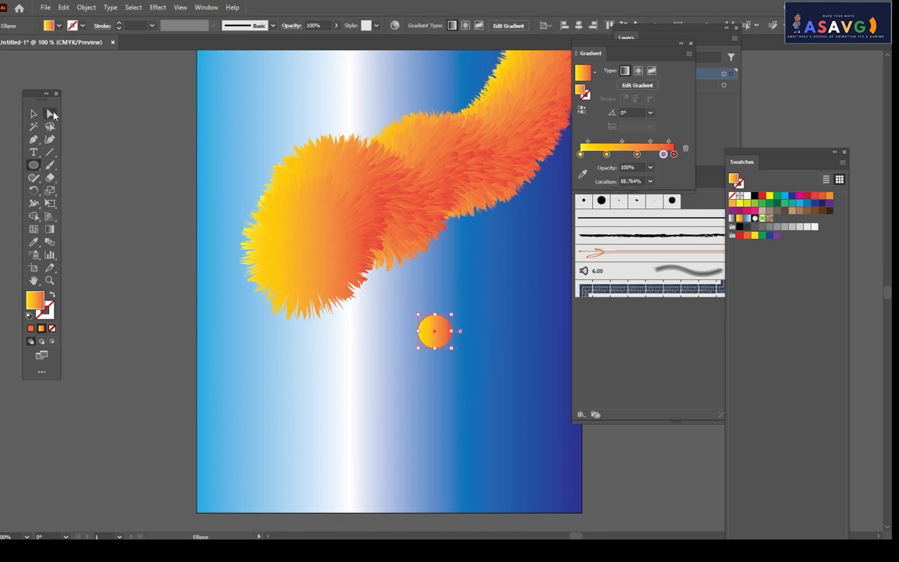
left_click(33, 113)
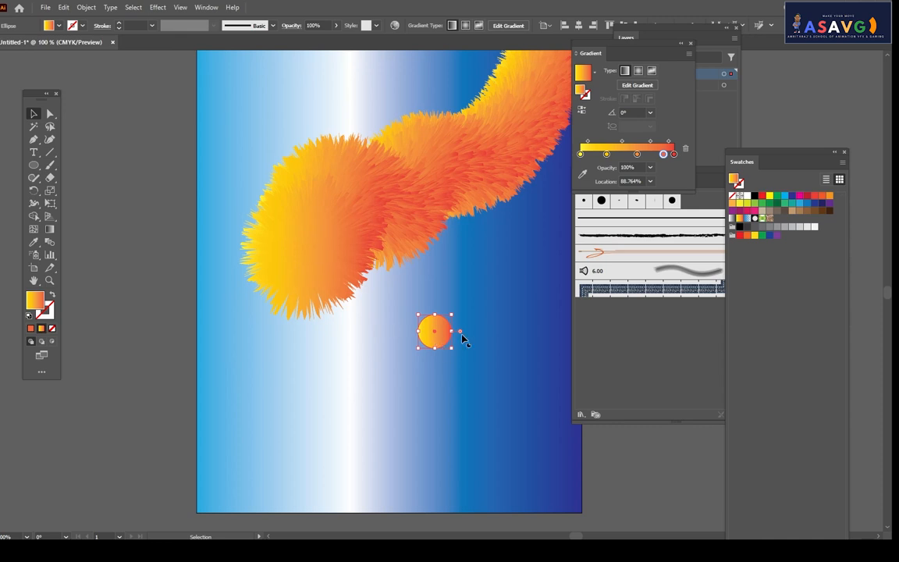
left_click_drag(460, 333, 456, 286)
scroll(426, 287, "up", 1)
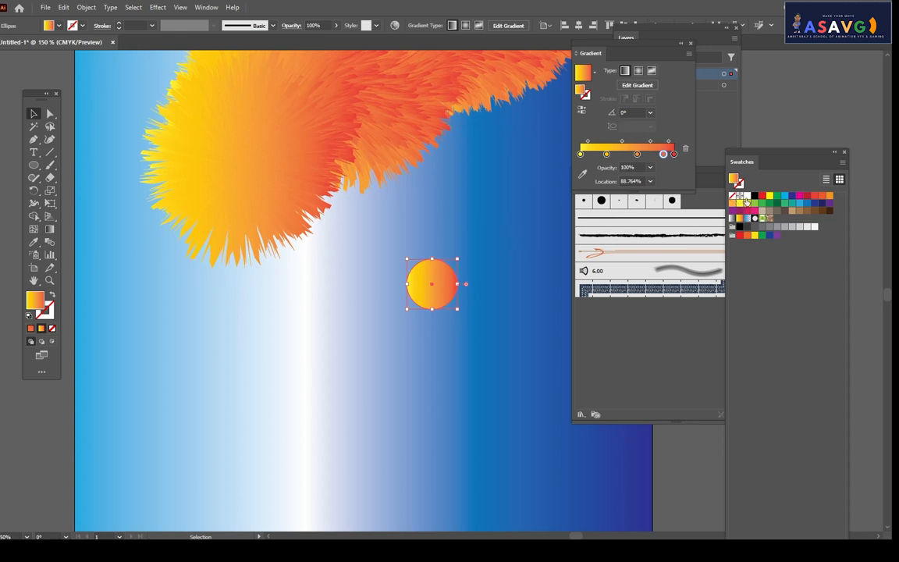
left_click(747, 196)
left_click(475, 332)
left_click(446, 300)
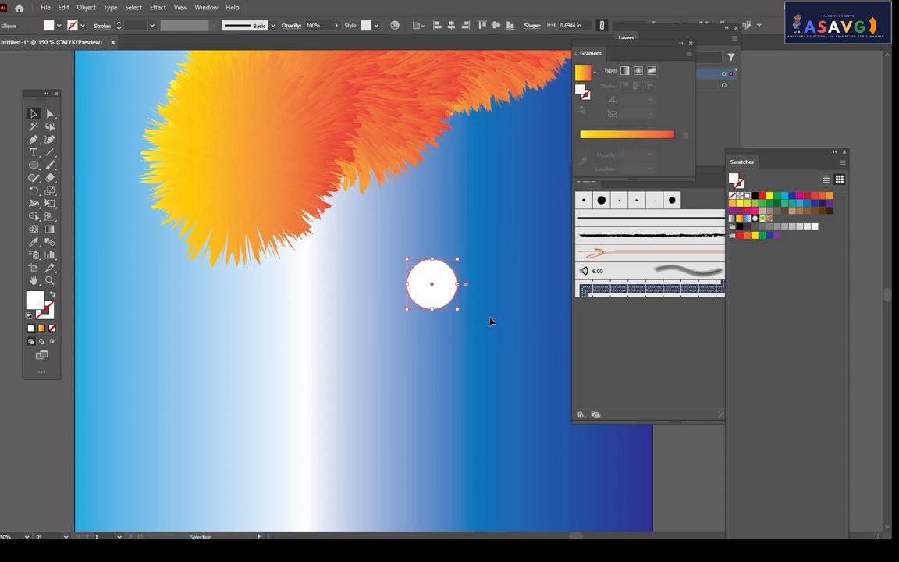
- Draw a smaller circle about 0.3 in wide inside the white circle and shift it slightly up and left
left_click(35, 166)
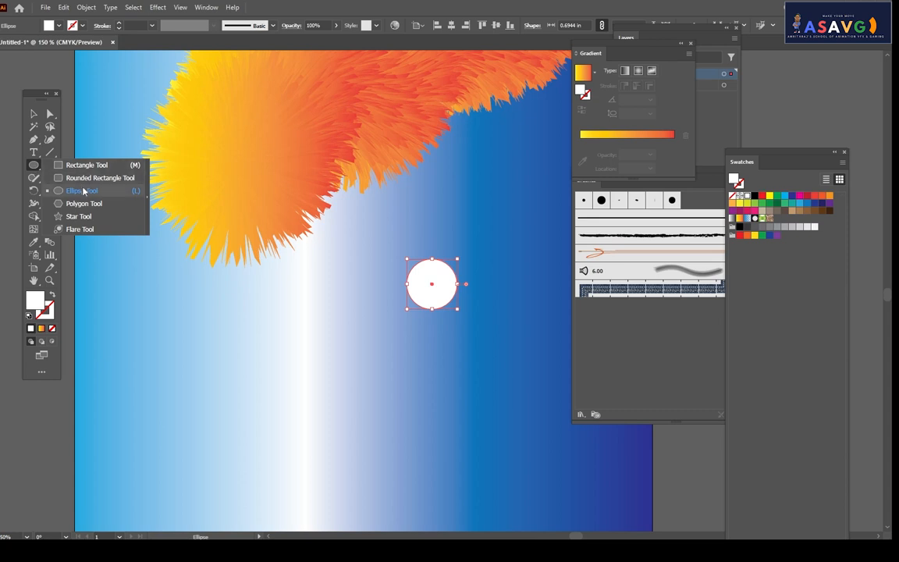
left_click(83, 191)
scroll(403, 277, "up", 2)
left_click_drag(433, 274, 491, 317)
key("ctrl+z")
left_click(34, 114)
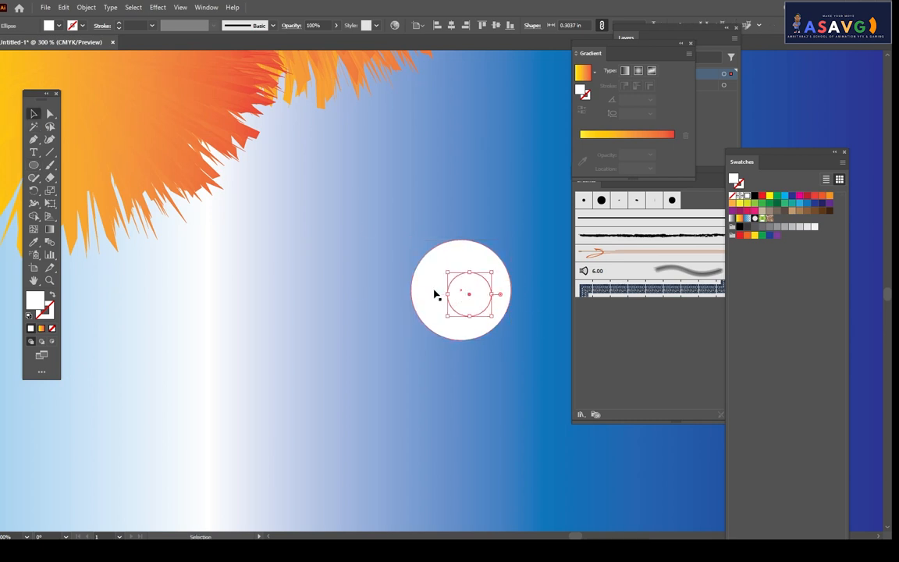
mouse_move(487, 288)
left_mouse_down()
mouse_move(475, 271)
mouse_move(478, 284)
left_mouse_up()
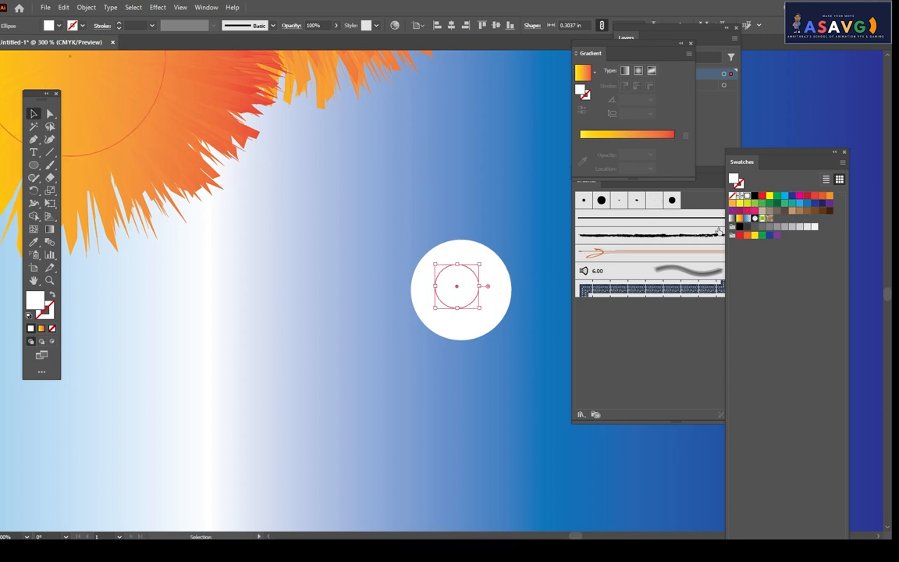
- Fill the inner circle with black and enlarge it to about 0.46 in wide
left_click(628, 71)
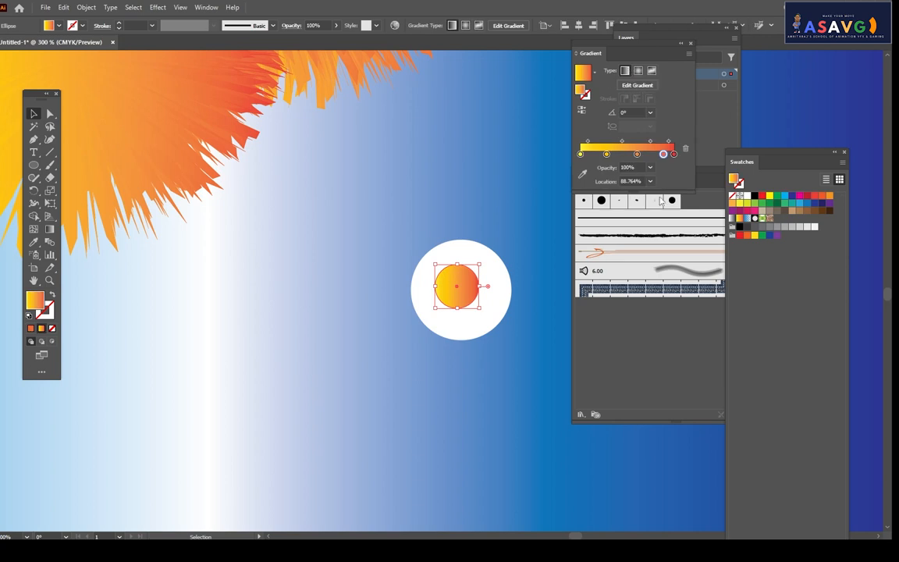
left_click(754, 195)
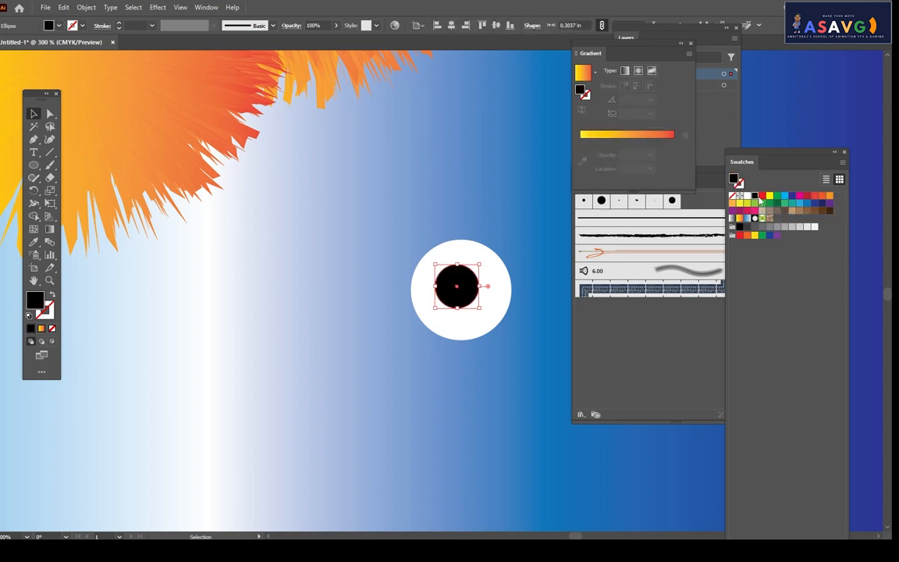
left_click_drag(481, 311, 498, 331)
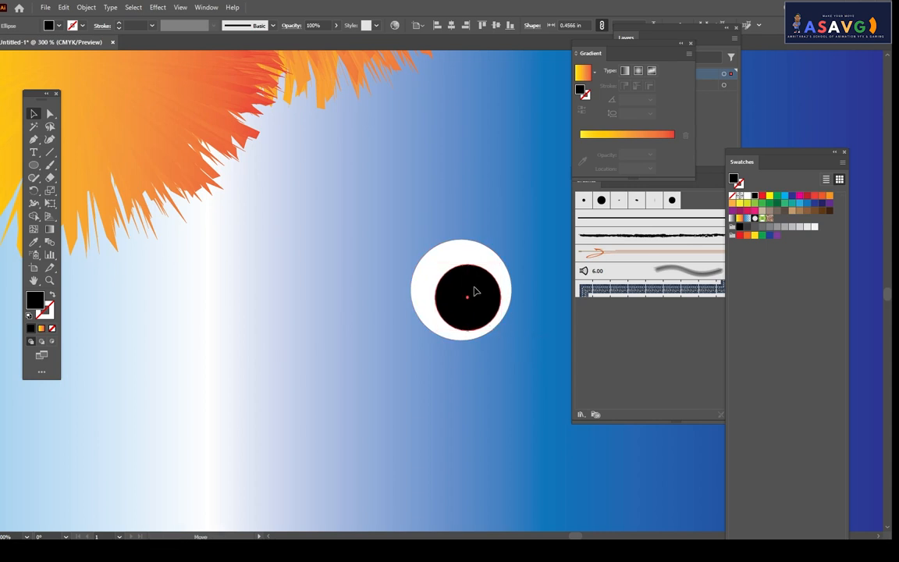
- Centre the black circle in the white one, copy it to the left, and give the copy a white-black-white gradient with the black stop at 51.1173%
left_click_drag(480, 295, 362, 303)
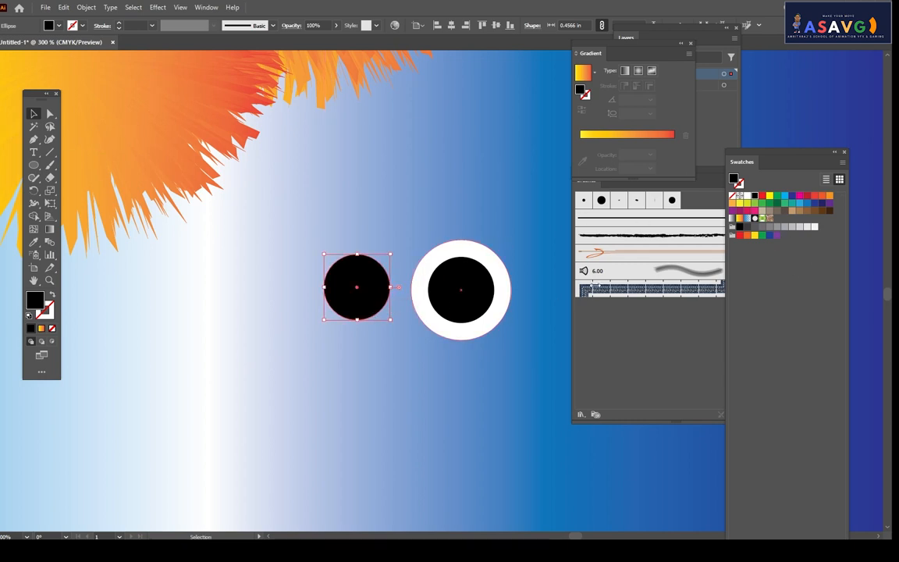
left_click(733, 220)
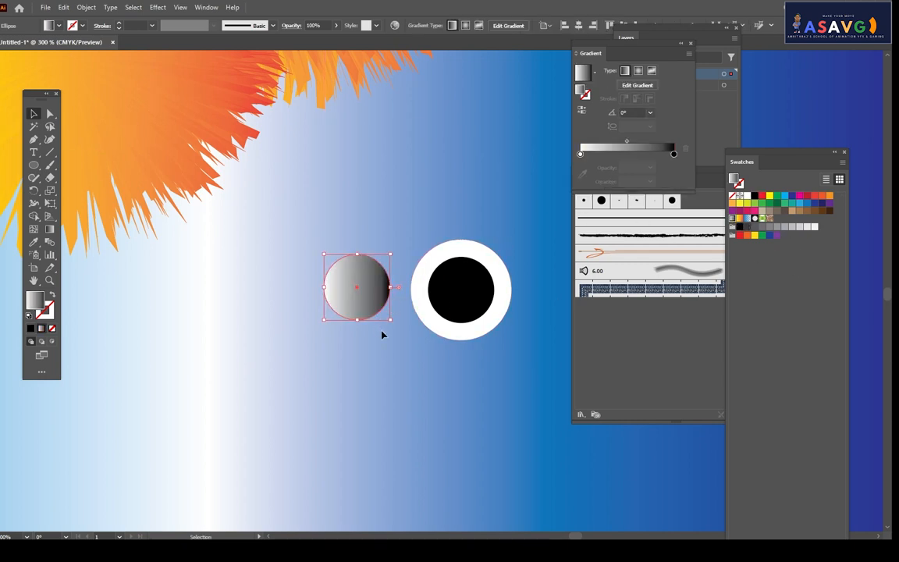
left_click(628, 154)
left_click(580, 154)
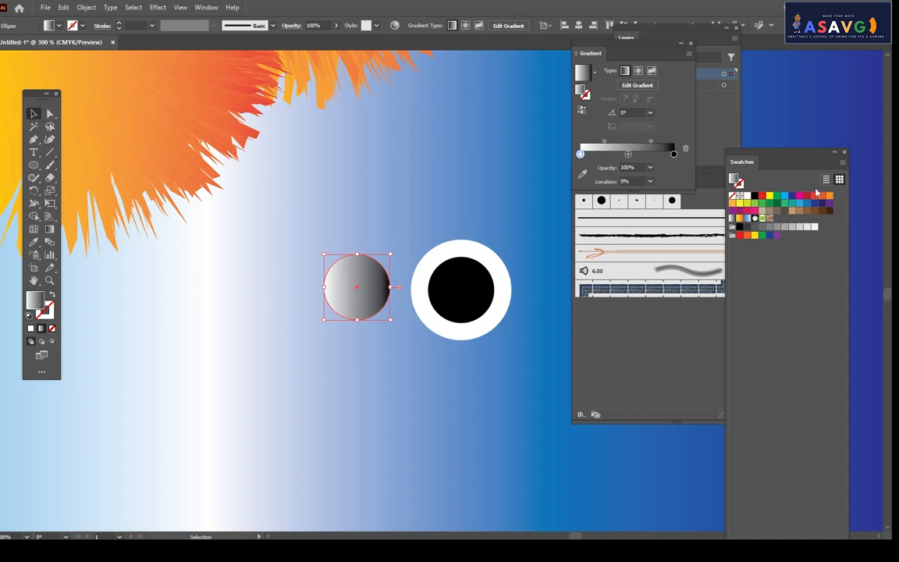
left_click_drag(748, 197, 675, 156)
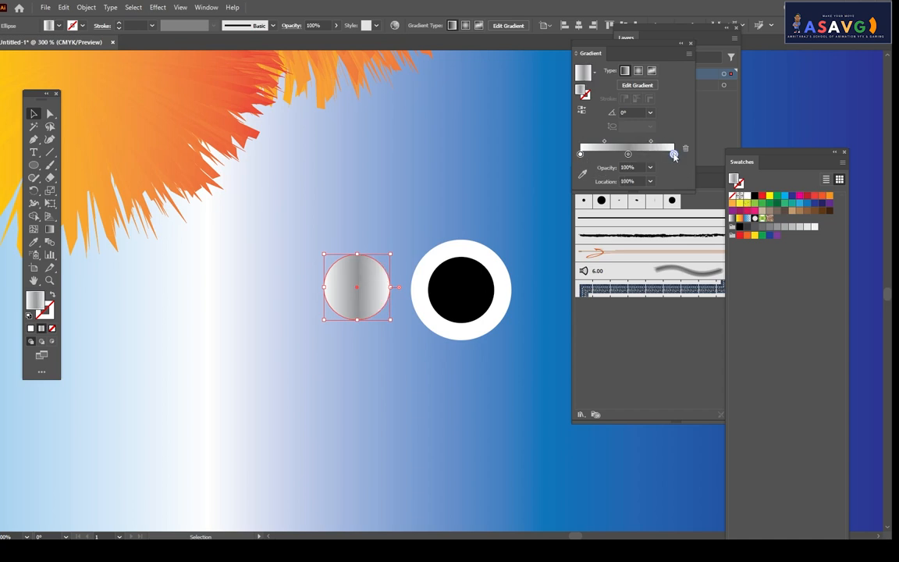
left_click(628, 154)
left_click_drag(609, 162, 628, 155)
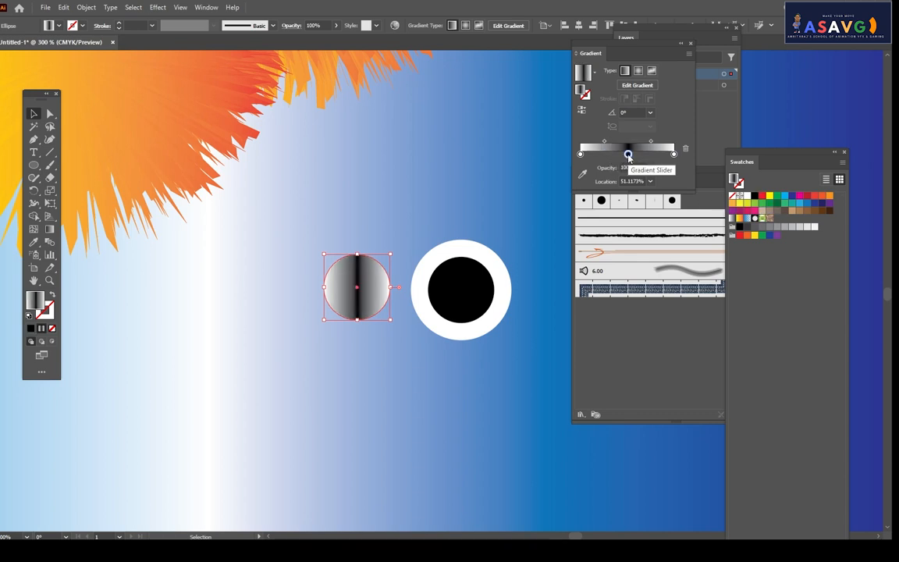
- Make the copied circle's gradient radial, then shrink the circle and centre it on the black circle
left_click(638, 71)
left_click(408, 344)
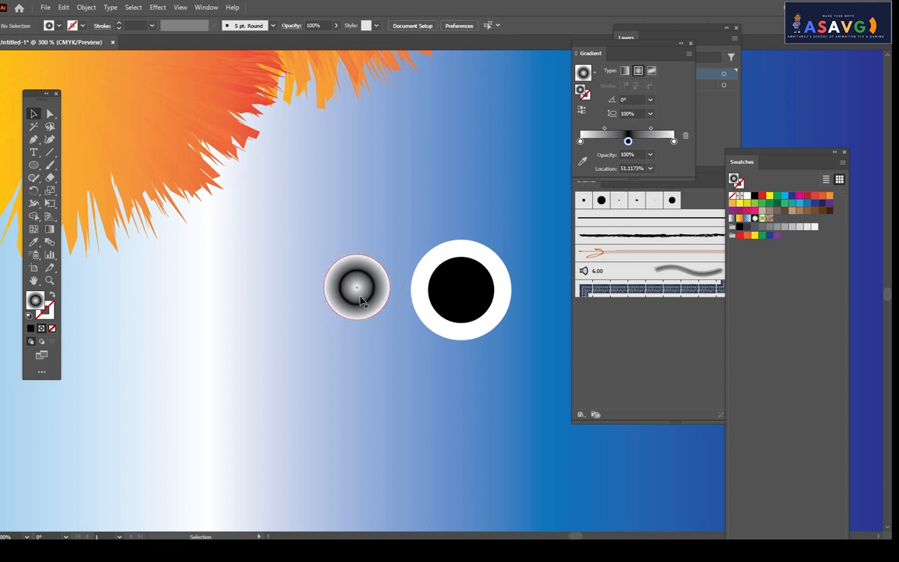
left_click_drag(361, 303, 493, 320)
left_click(528, 219)
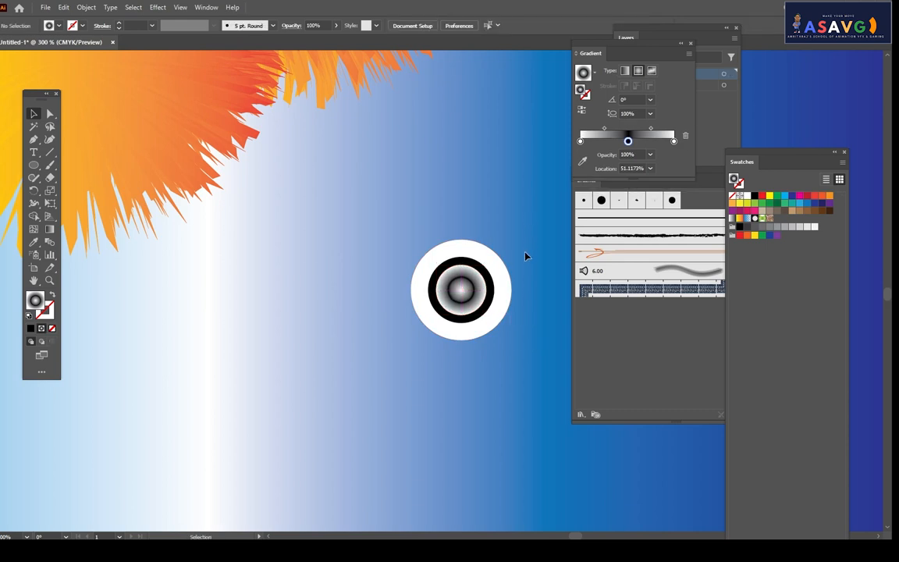
- Try deleting the black circle behind the radial gradient circle
scroll(525, 256, "down", 1)
left_click(488, 263)
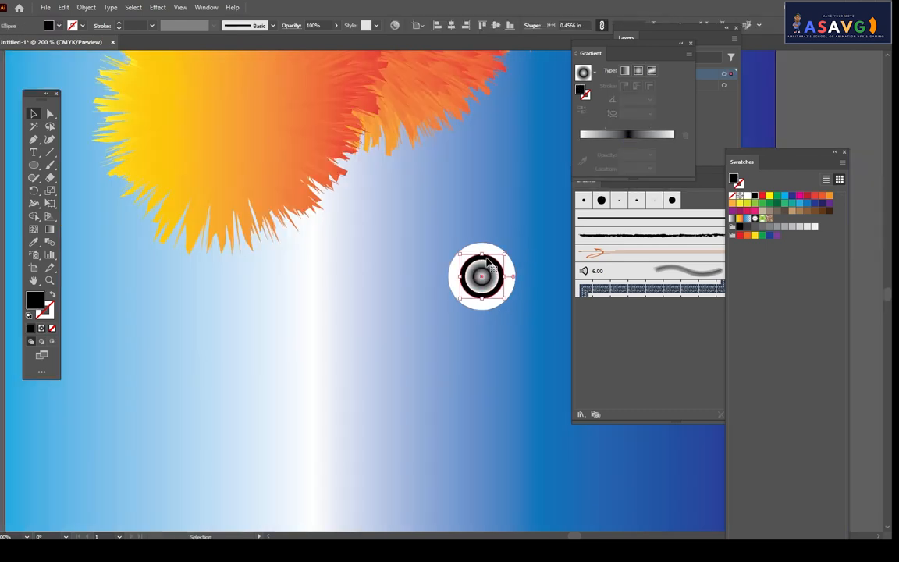
key("Delete")
key("ctrl+z")
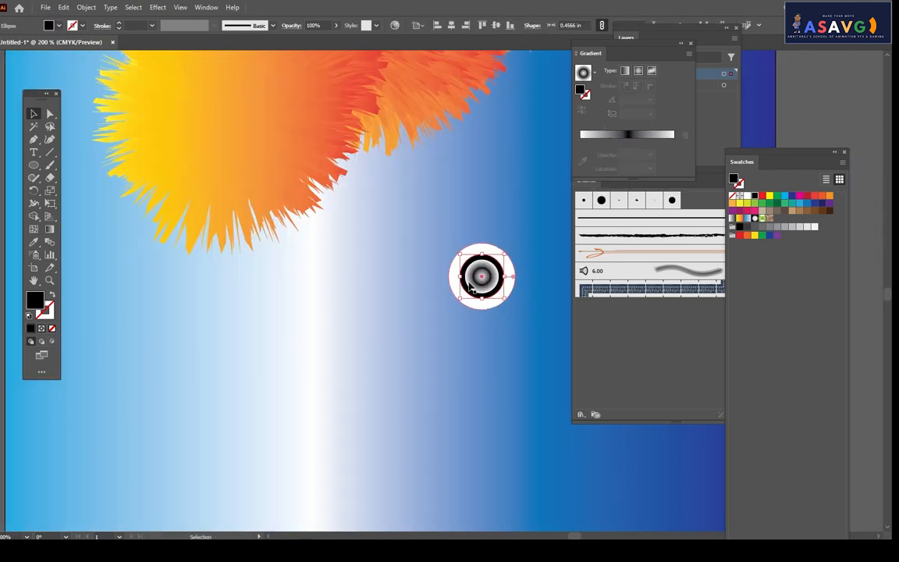
- Group the white, black and radial gradient circles into one eye and place it on the furry character's head
left_click(462, 247)
left_click(505, 305)
scroll(511, 312, "up", 1)
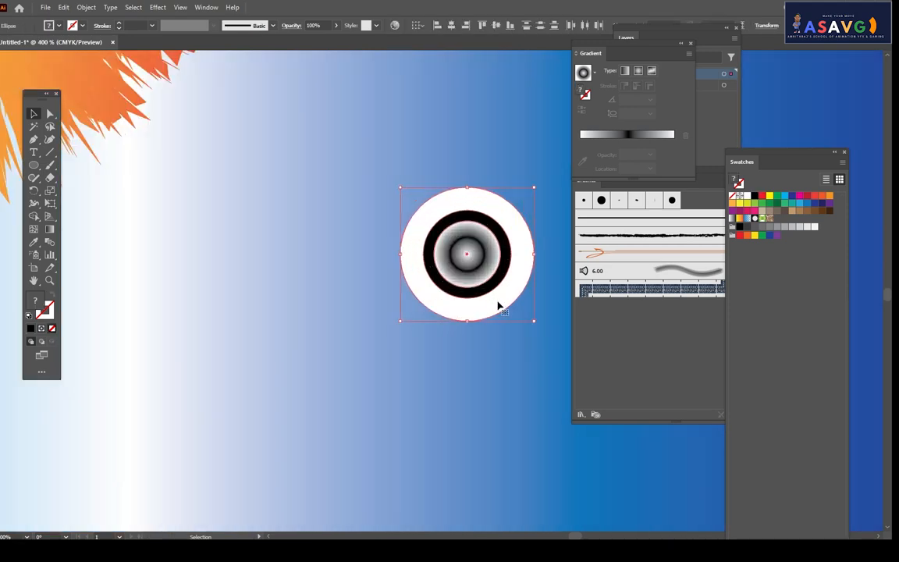
scroll(499, 305, "down", 1)
key("ctrl+g")
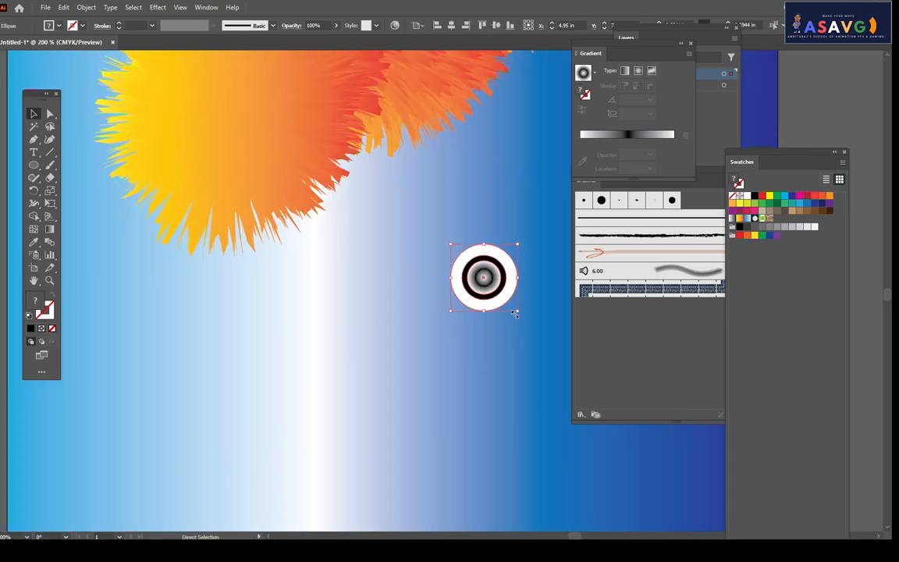
scroll(427, 299, "down", 3)
left_click_drag(424, 300, 370, 248)
left_click(413, 337)
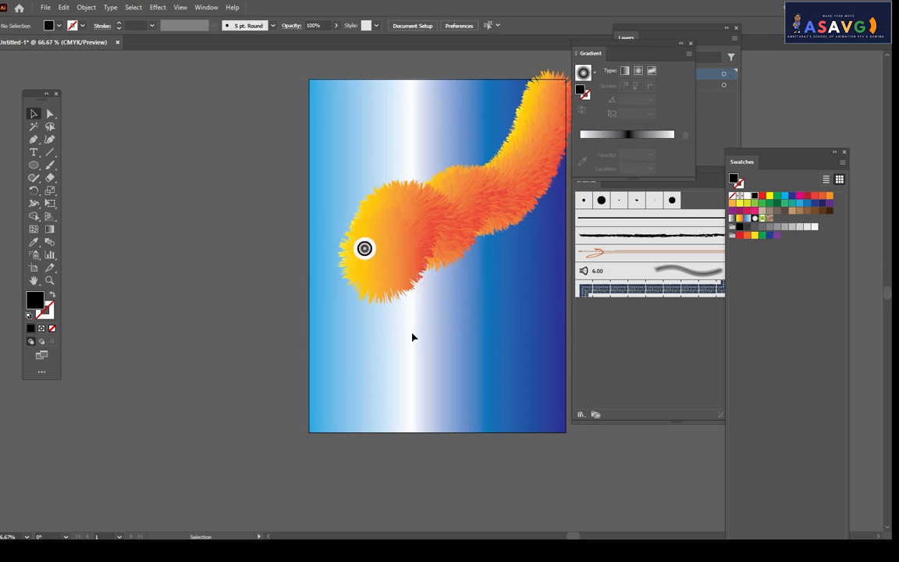
- Copy the eye and place the duplicate slightly lower to the right on the head as the second eye
scroll(397, 311, "up", 2)
left_click_drag(335, 188, 407, 214)
left_click(489, 333)
scroll(387, 317, "down", 2)
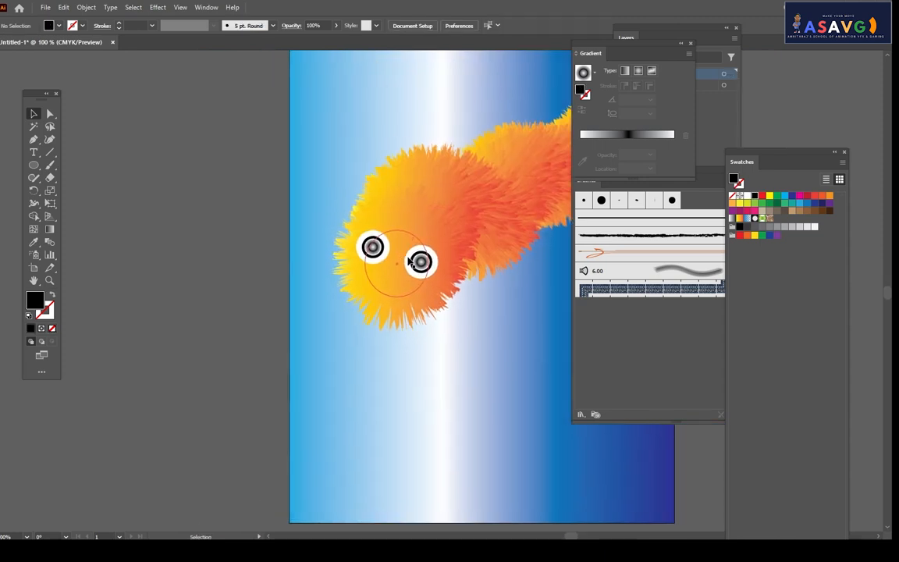
- Try painting face strokes around the eyes with the Paintbrush, and undo them
left_click_drag(52, 166, 61, 168)
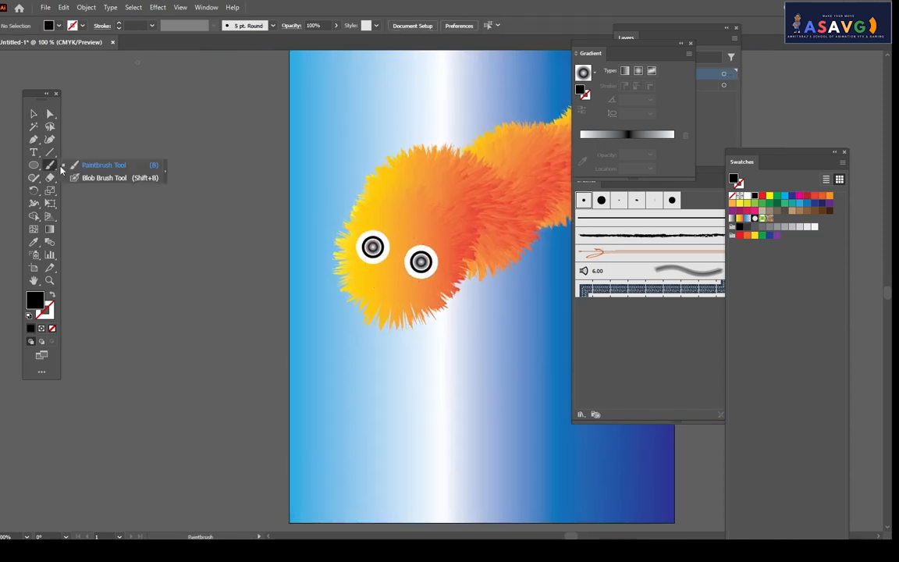
mouse_move(363, 224)
left_mouse_down()
mouse_move(385, 217)
mouse_move(399, 244)
mouse_move(439, 256)
mouse_move(450, 272)
left_mouse_up()
key("ctrl+z")
key("ctrl+z")
key("ctrl+z")
key("ctrl+z")
key("ctrl+z")
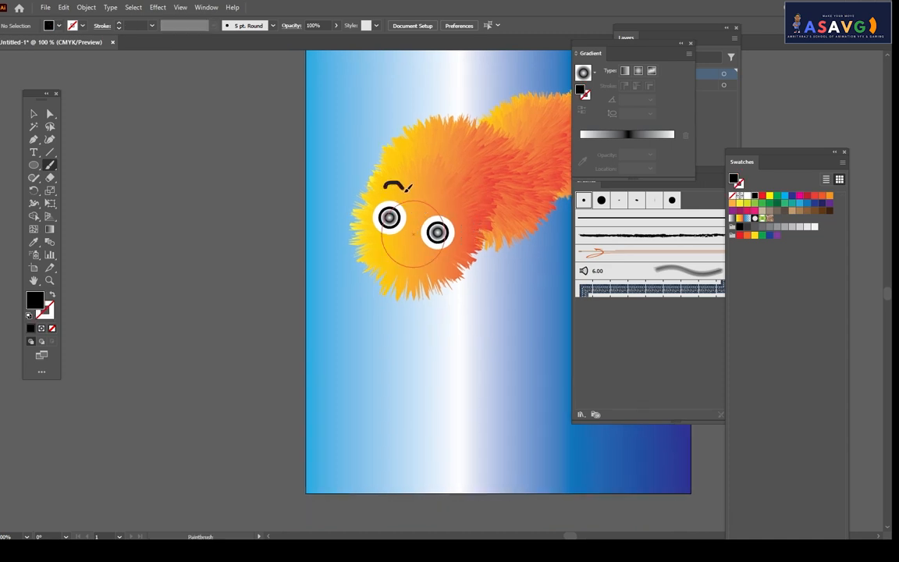
- Paint curved black 1 pt eyebrows above both eyes and a smile below them, using no fill
left_click_drag(407, 187, 422, 210)
key("shift+x")
key("ctrl+z")
key("shift+x")
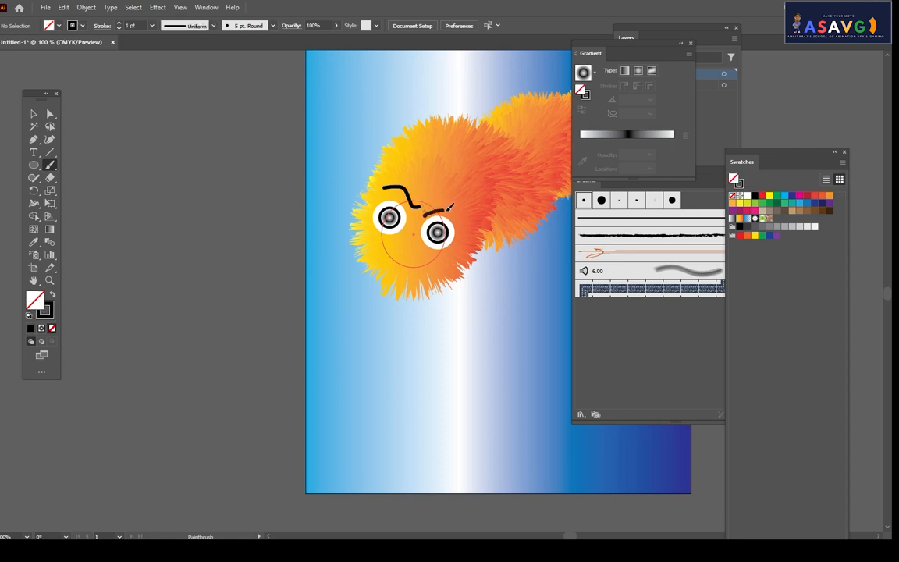
left_click_drag(447, 210, 471, 228)
mouse_move(436, 255)
left_mouse_down()
mouse_move(388, 234)
mouse_move(445, 250)
left_mouse_up()
scroll(357, 310, "right", 2)
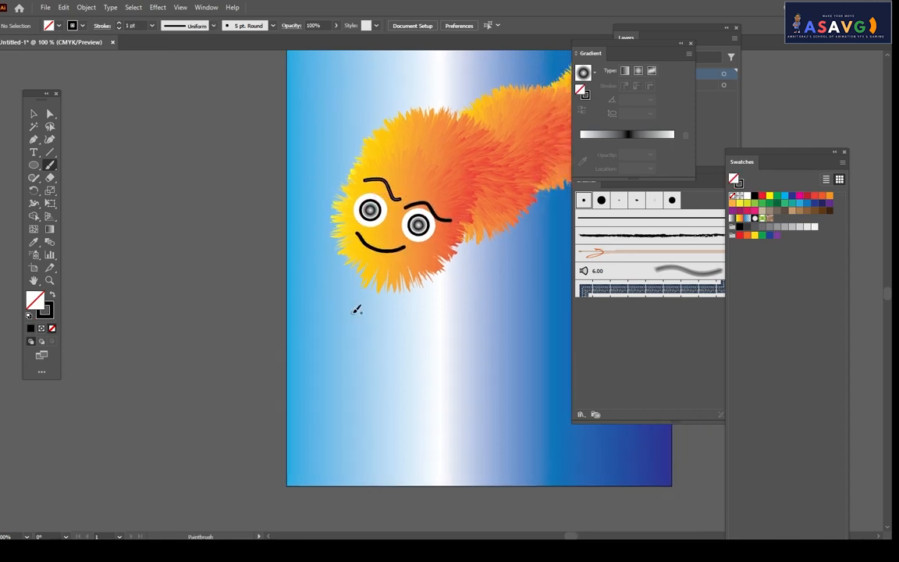
scroll(357, 310, "right", 2)
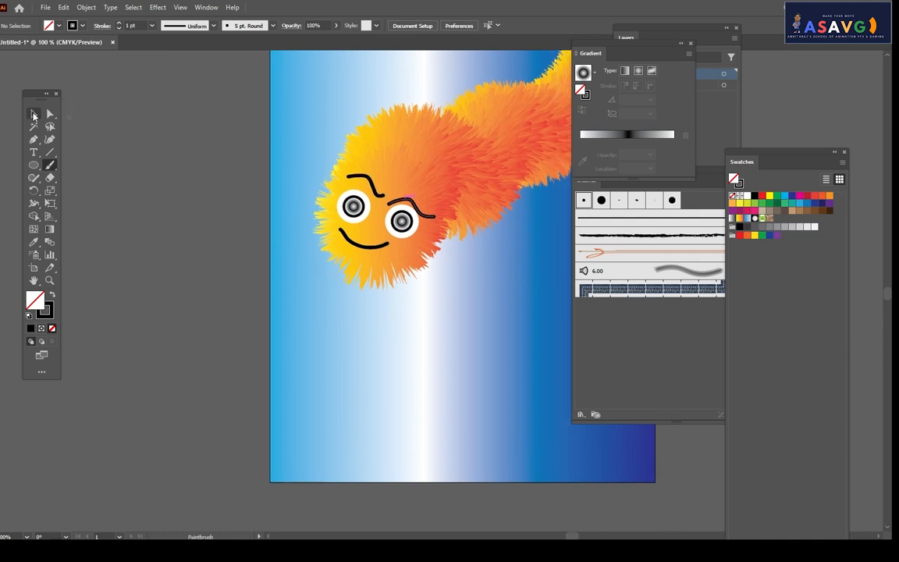
- Try the yellow-orange gradient swatch as the left eyebrow's fill, and apply it to the eyebrow's stroke instead
left_click(34, 113)
scroll(312, 166, "up", 1)
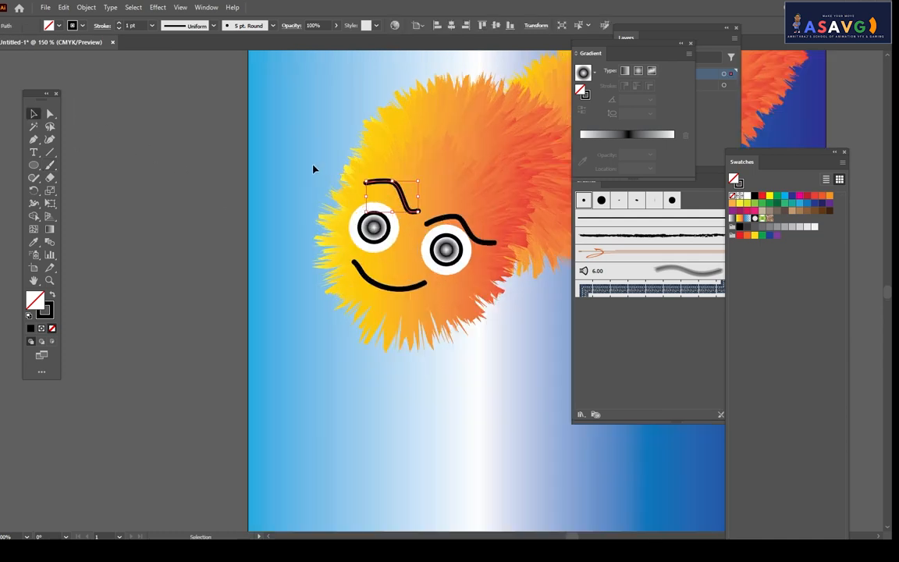
left_click(364, 181)
scroll(404, 172, "up", 1)
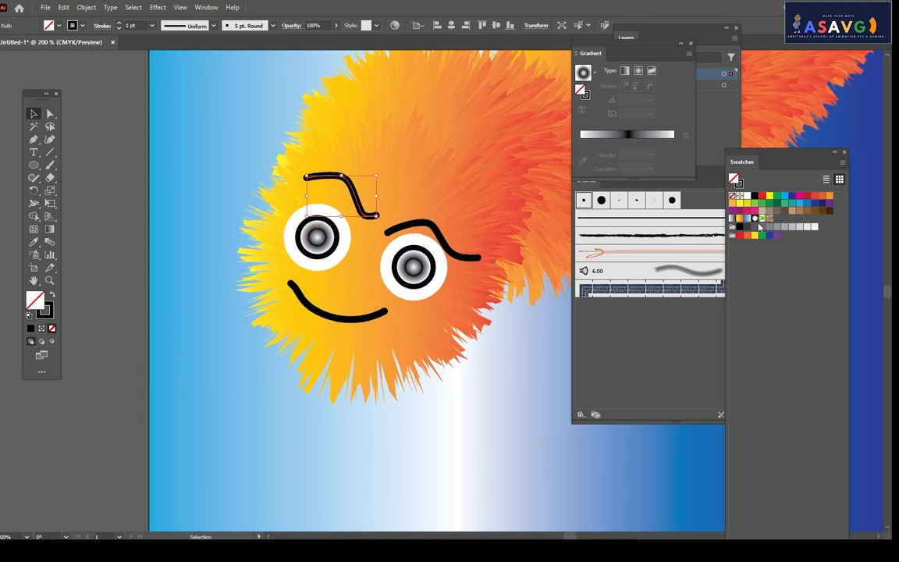
left_click(740, 220)
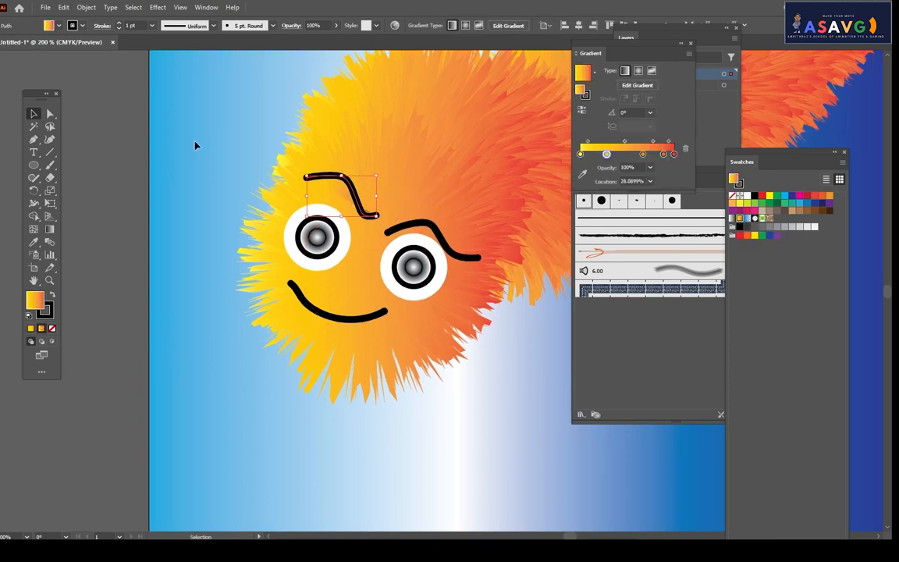
left_click(75, 27)
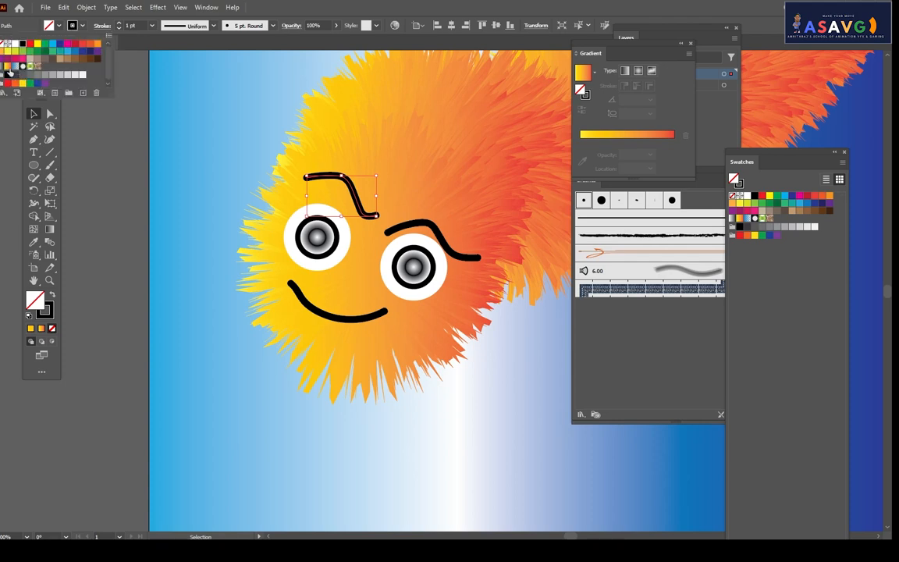
left_click(10, 73)
left_click(173, 169)
left_click(327, 178)
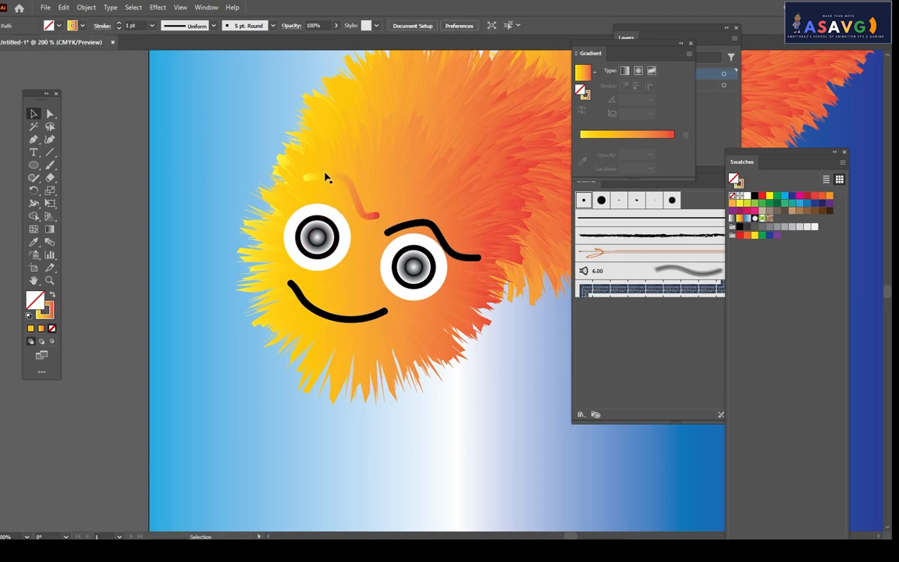
left_click(350, 192)
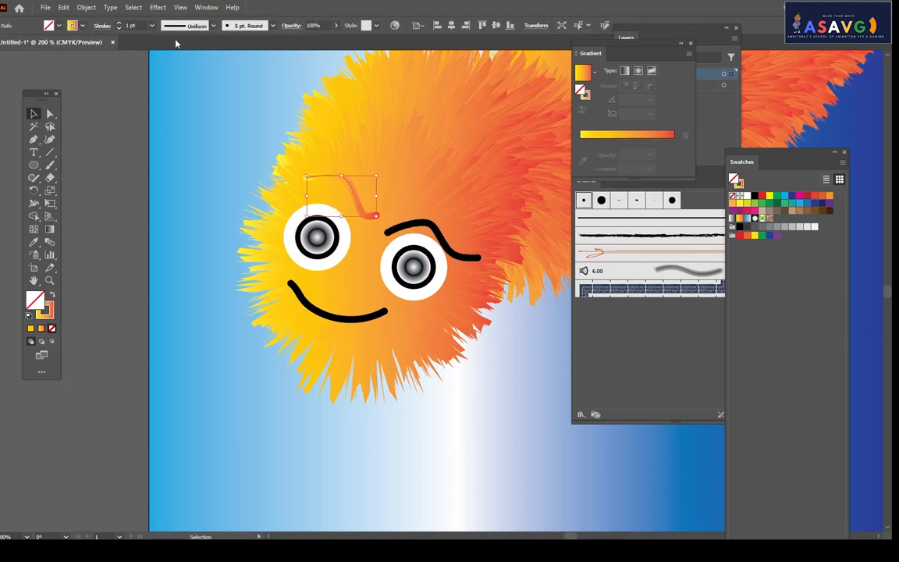
- Try the Roughen effect on the left eyebrow at 51% relative size, 66/in detail and corner points, and undo the eyebrow changes
left_click(151, 9)
mouse_move(184, 95)
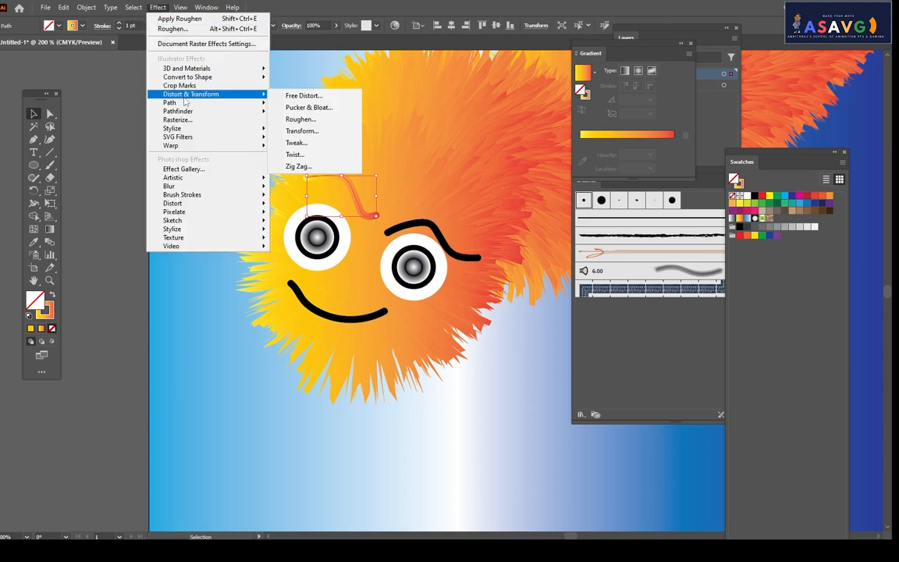
left_click(300, 119)
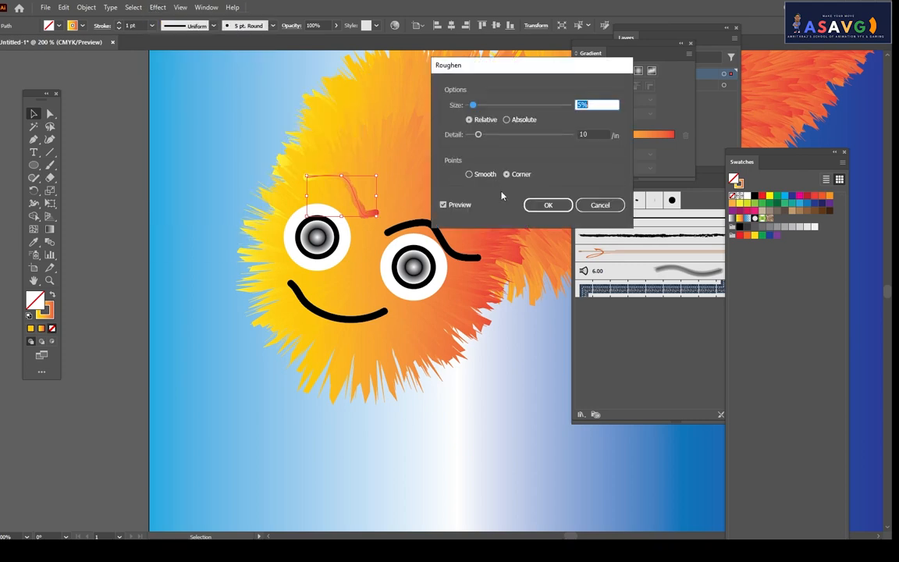
mouse_move(472, 104)
left_mouse_down()
mouse_move(491, 104)
mouse_move(496, 135)
mouse_move(518, 138)
mouse_move(495, 137)
mouse_move(516, 133)
mouse_move(520, 105)
left_mouse_up()
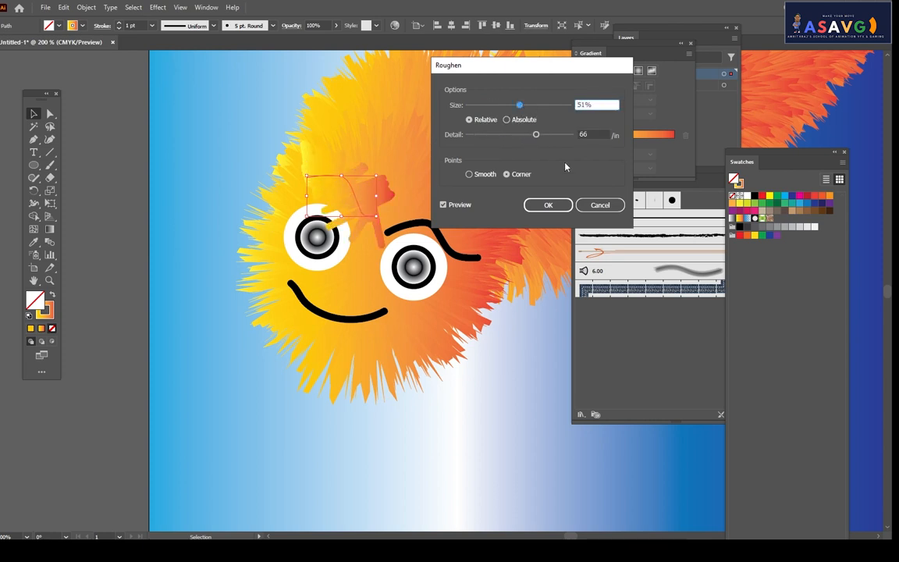
left_click(556, 205)
key("ctrl+minus")
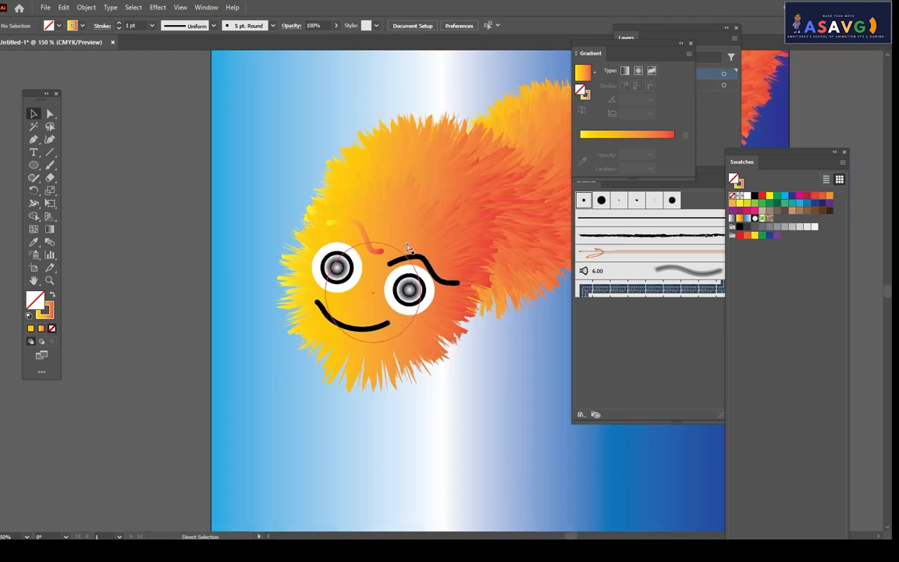
left_click(468, 331)
key("ctrl+minus")
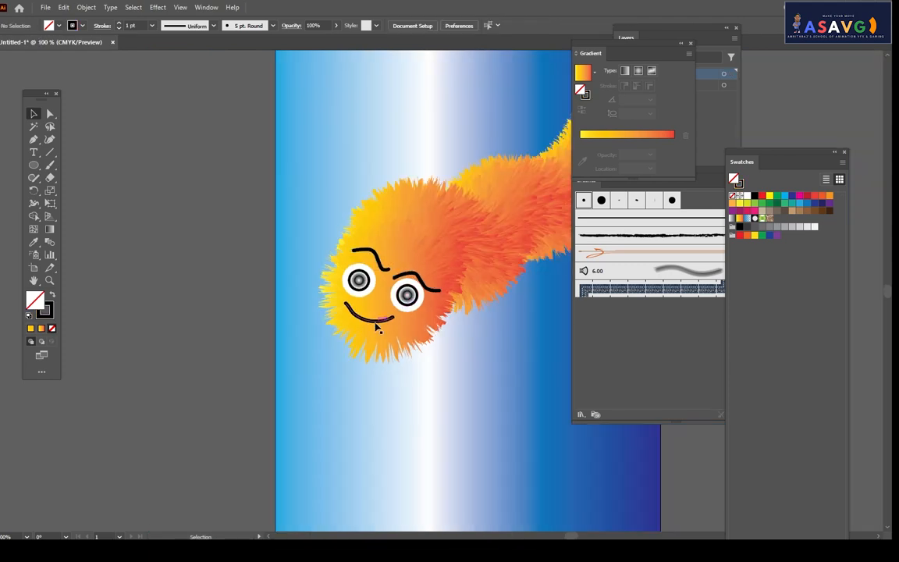
left_click(377, 322)
scroll(377, 334, "up", 1)
left_click_drag(414, 307, 281, 327)
scroll(302, 262, "down", 1)
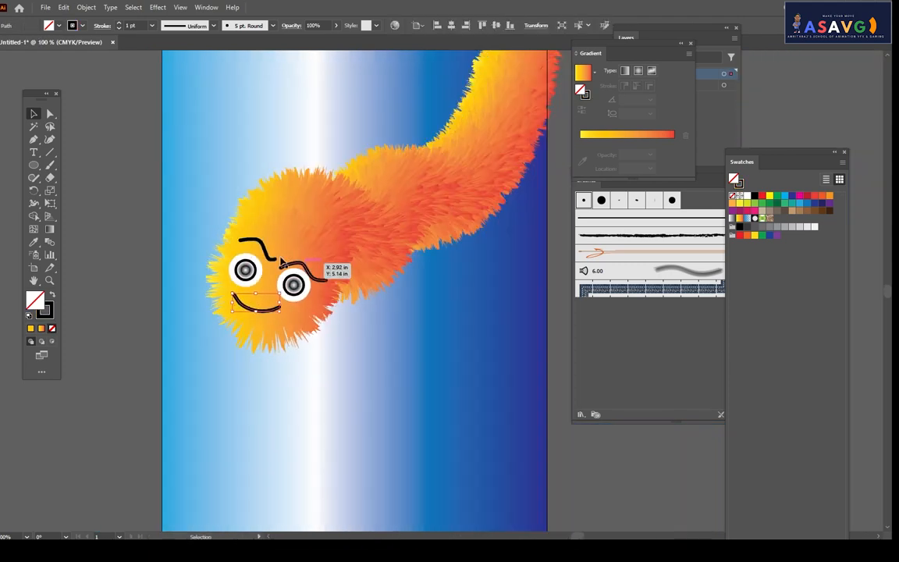
left_click_drag(298, 271, 331, 294)
key("ctrl+shift+a")
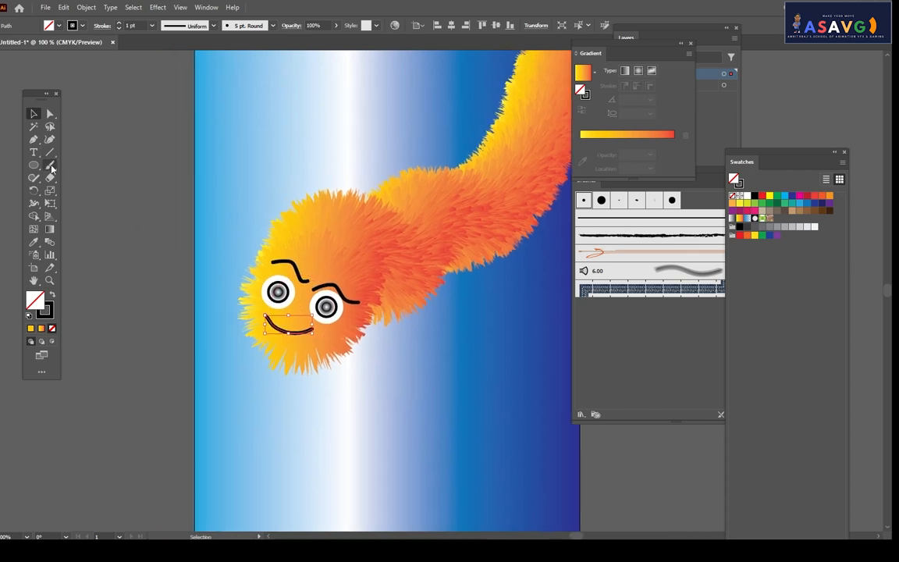
- Try painting two curved antennae from the top of the head with the Paintbrush, and undo both strokes
left_click(50, 165)
mouse_move(297, 240)
left_mouse_down()
mouse_move(292, 210)
mouse_move(310, 156)
left_mouse_up()
left_click_drag(327, 248, 476, 232)
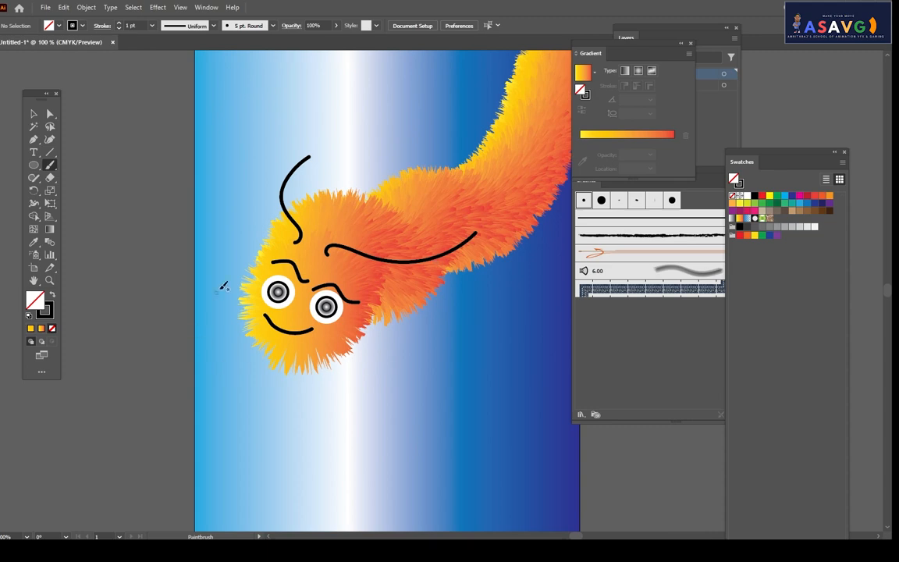
key("ctrl+z")
key("ctrl+z")
- Paint two longer S-shaped antennae from the head, one curving upward and one sweeping right across the body
mouse_move(302, 233)
left_mouse_down()
mouse_move(292, 183)
mouse_move(275, 89)
left_mouse_up()
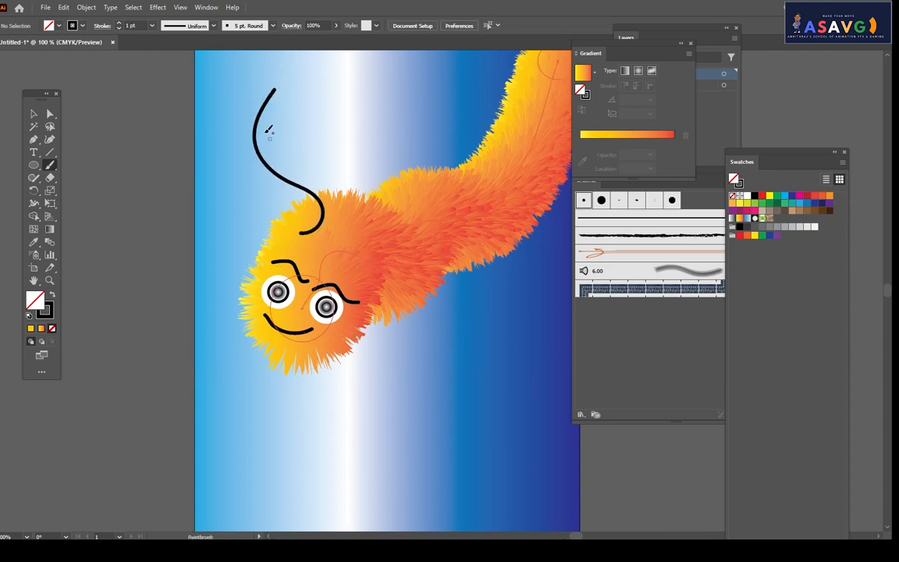
mouse_move(343, 260)
left_mouse_down()
mouse_move(471, 281)
mouse_move(511, 269)
left_mouse_up()
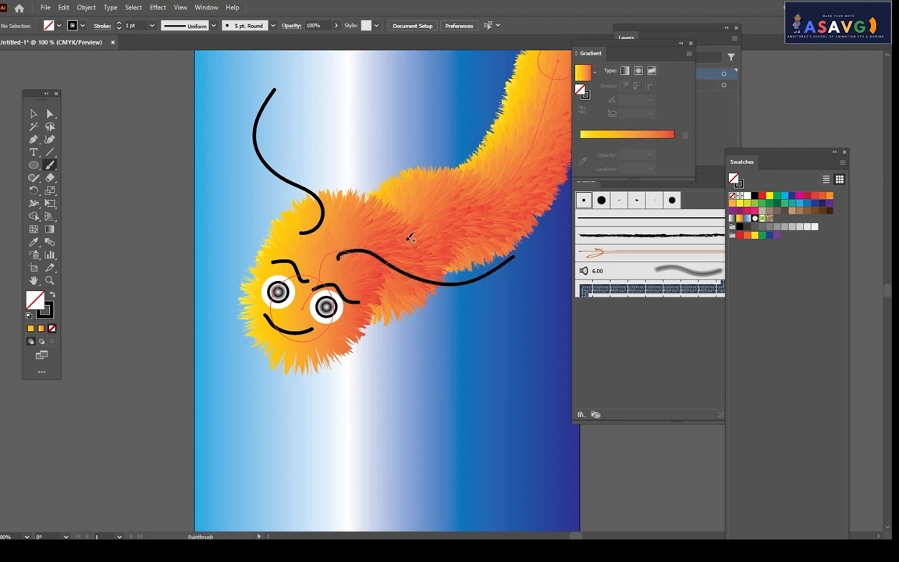
left_click_drag(407, 237, 395, 249)
- Try the triangular taper and the arched variable width profiles on the upper antenna's stroke
left_click(33, 114)
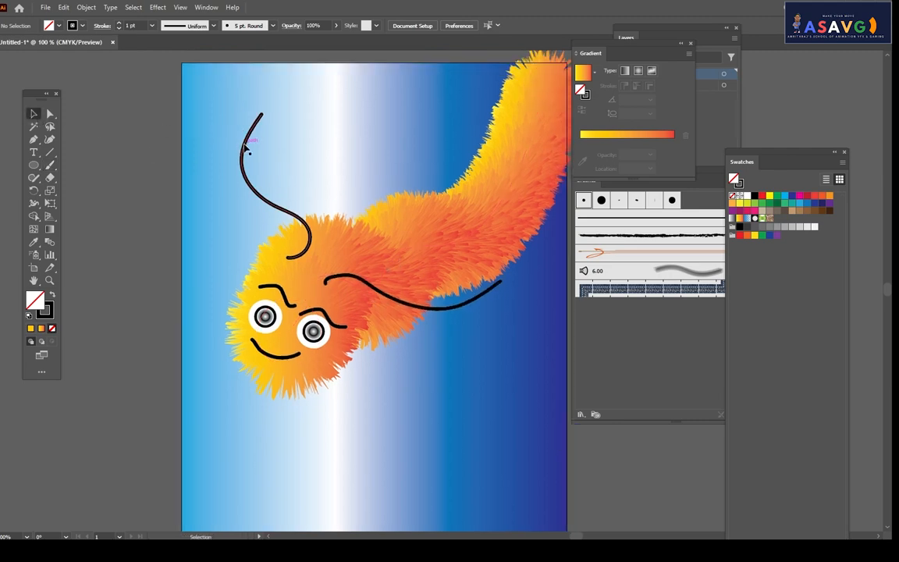
left_click(242, 176)
left_click(213, 26)
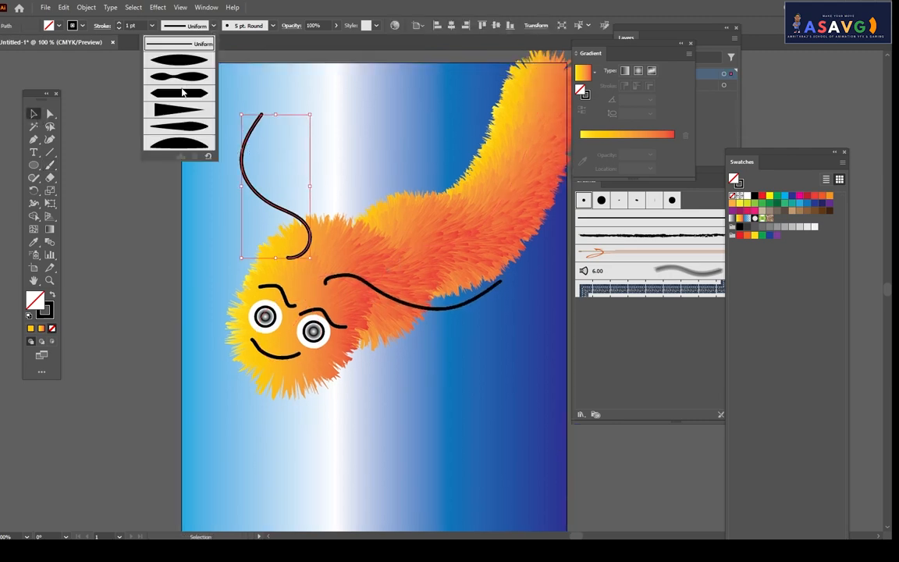
left_click(177, 111)
left_click(212, 26)
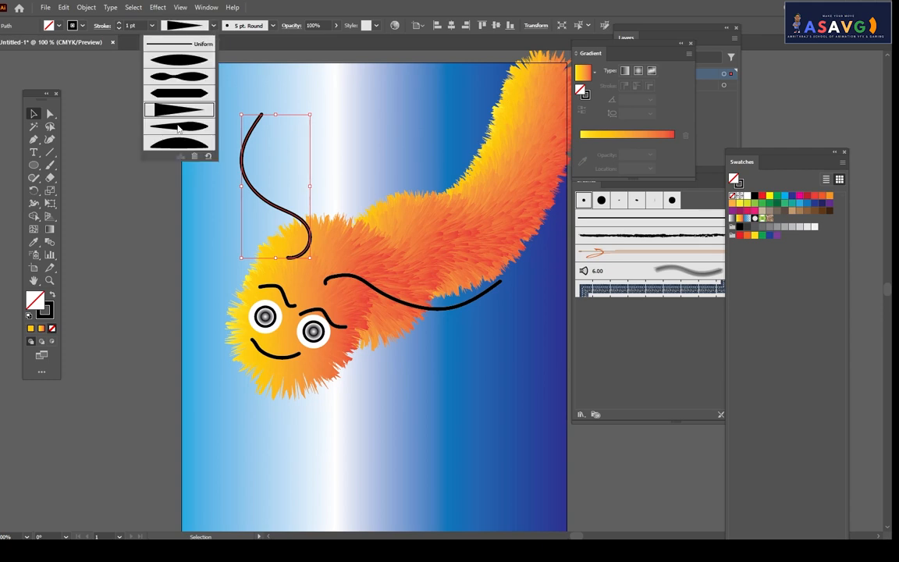
left_click(178, 144)
scroll(247, 136, "up", 2)
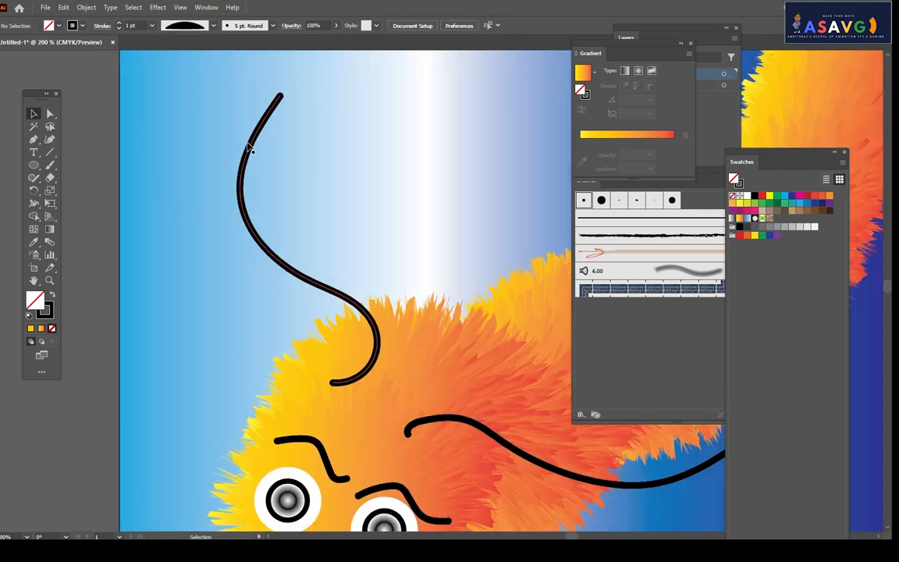
- Apply the variable width profile with a long pointed taper and a thicker far end to the upper antenna
left_click(212, 26)
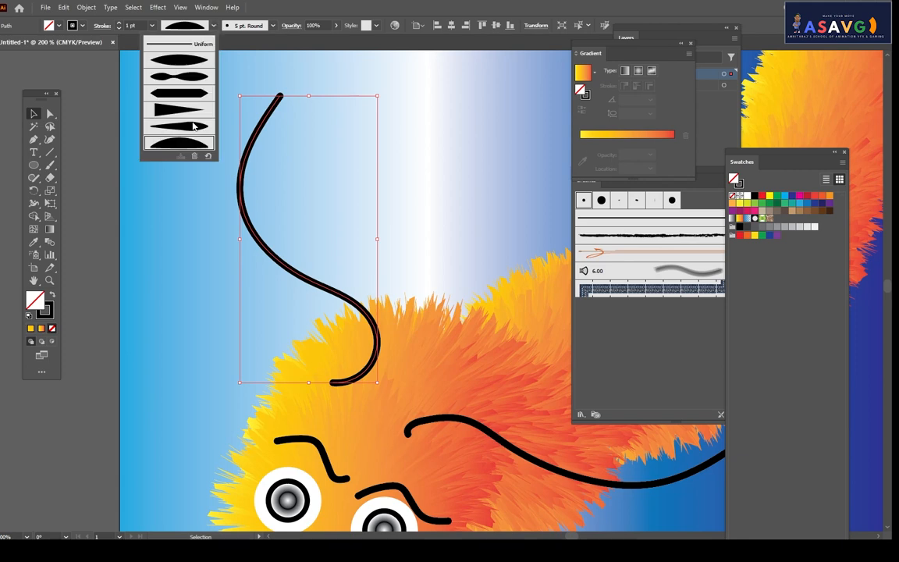
left_click(174, 112)
left_click(290, 128)
left_click(268, 117)
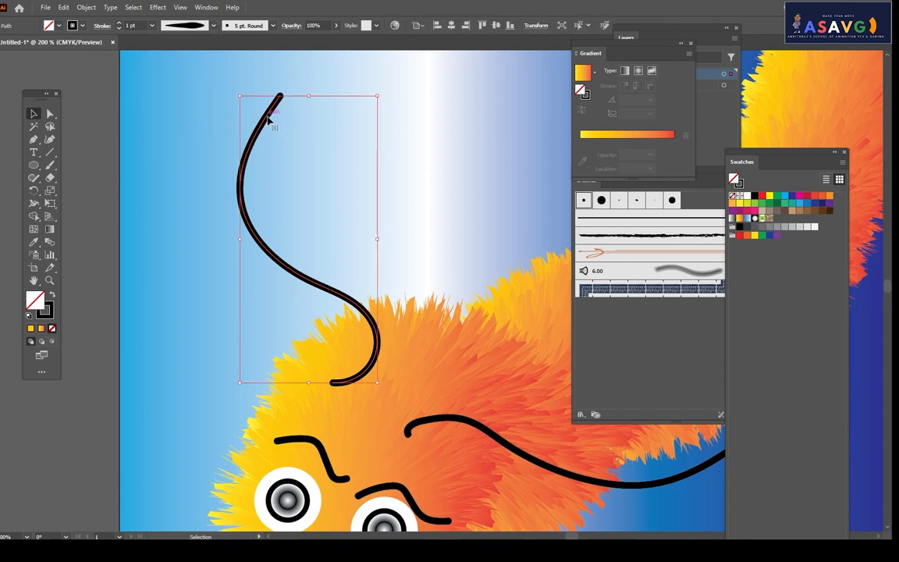
left_click(193, 28)
left_click(176, 108)
left_click(212, 26)
left_click(180, 82)
left_click(200, 165)
left_click(239, 185)
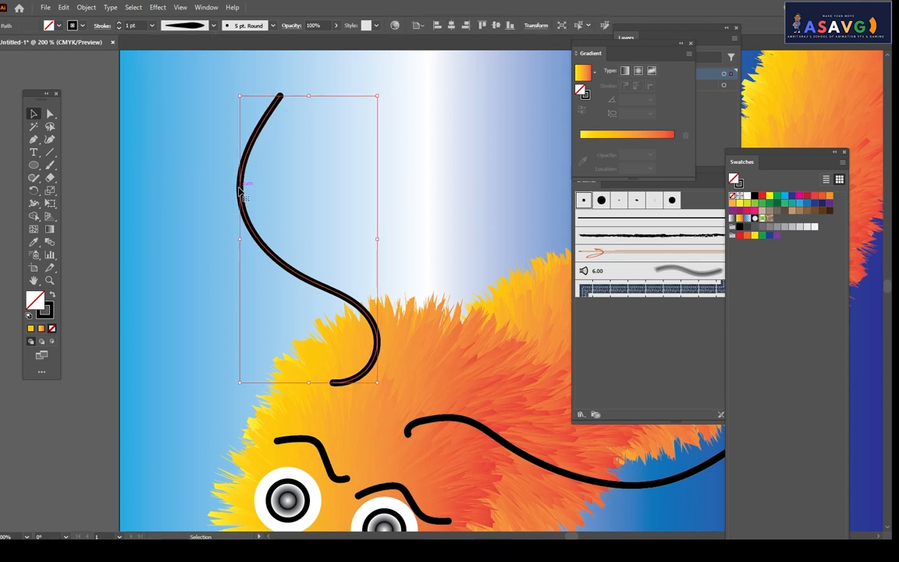
- Expand the upper antenna's appearance and give the expanded shape a black stroke
left_click(86, 8)
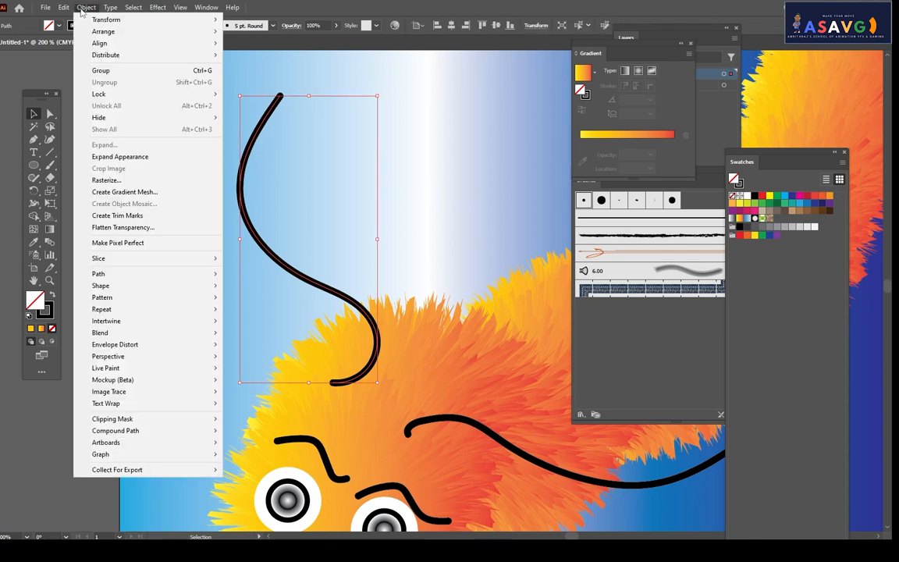
left_click(121, 157)
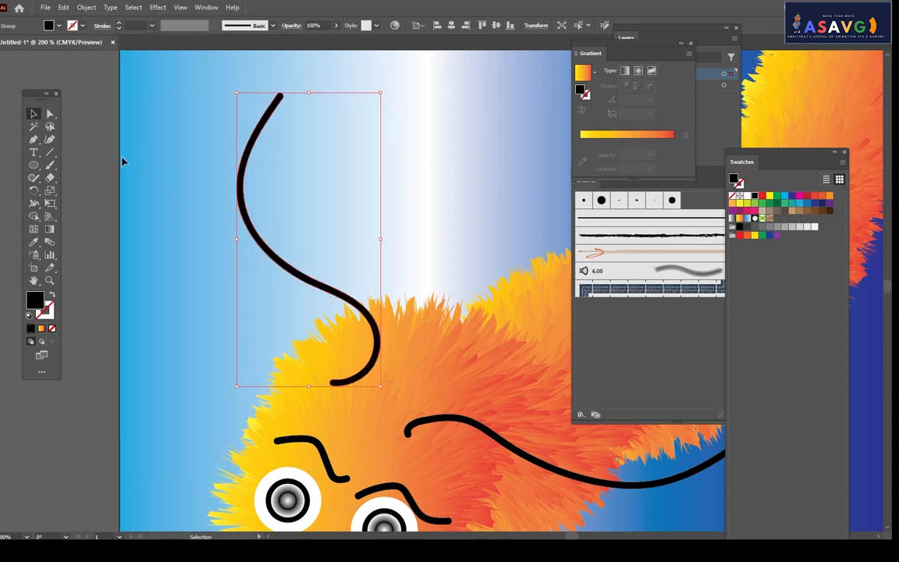
left_click(415, 165)
left_click(248, 153)
left_click(83, 26)
left_click(21, 43)
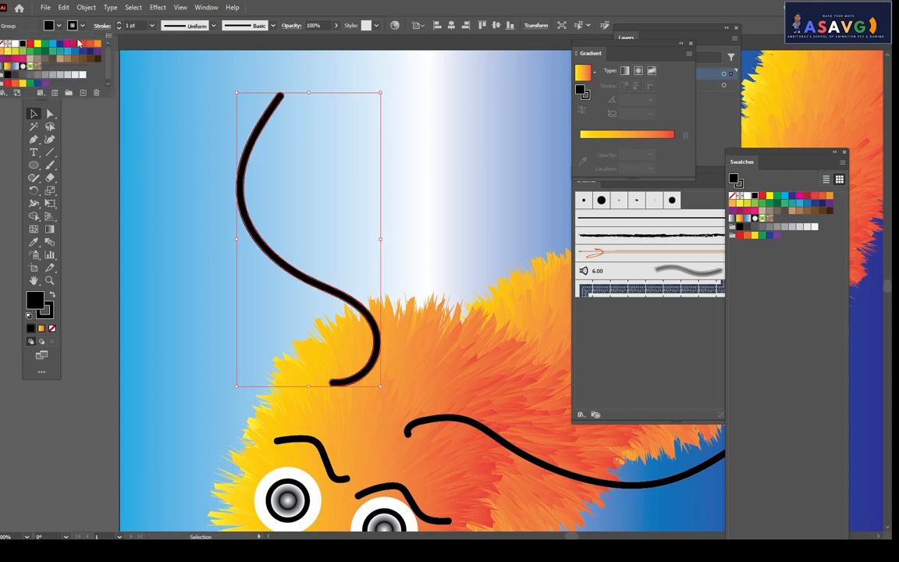
- Remove the fill from the expanded antenna and try the triangular and arched width profiles on its black outline
left_click(58, 29)
left_click(57, 27)
left_click(5, 44)
left_click(214, 25)
left_click(214, 26)
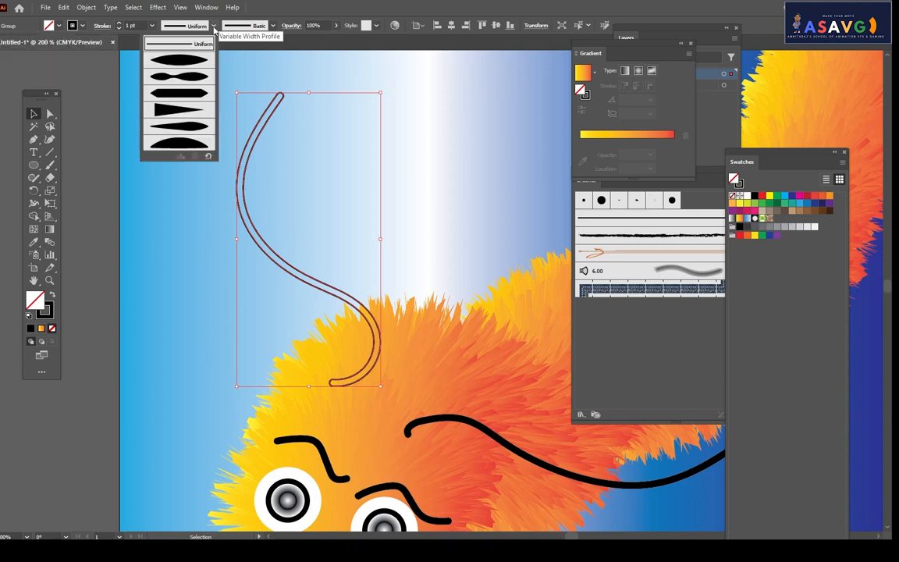
left_click(181, 109)
left_click(214, 26)
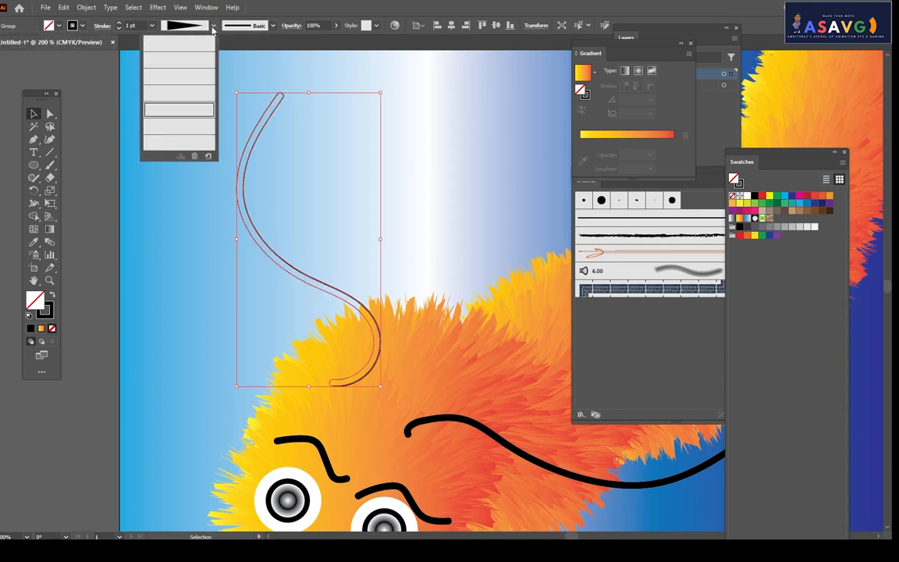
left_click(185, 144)
left_click(496, 224)
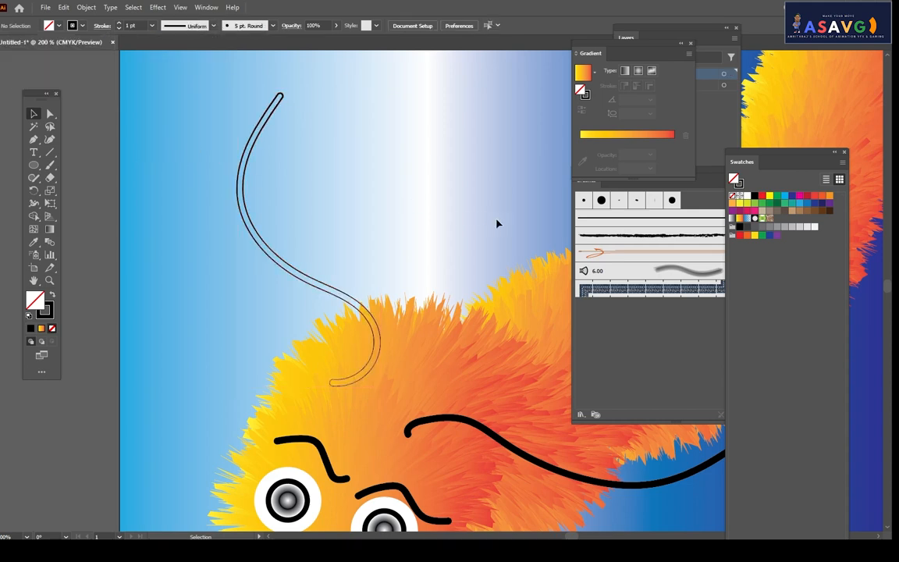
- Inspect the expanded antenna's outline inside its group and against the whole character
left_click_drag(406, 328, 379, 326)
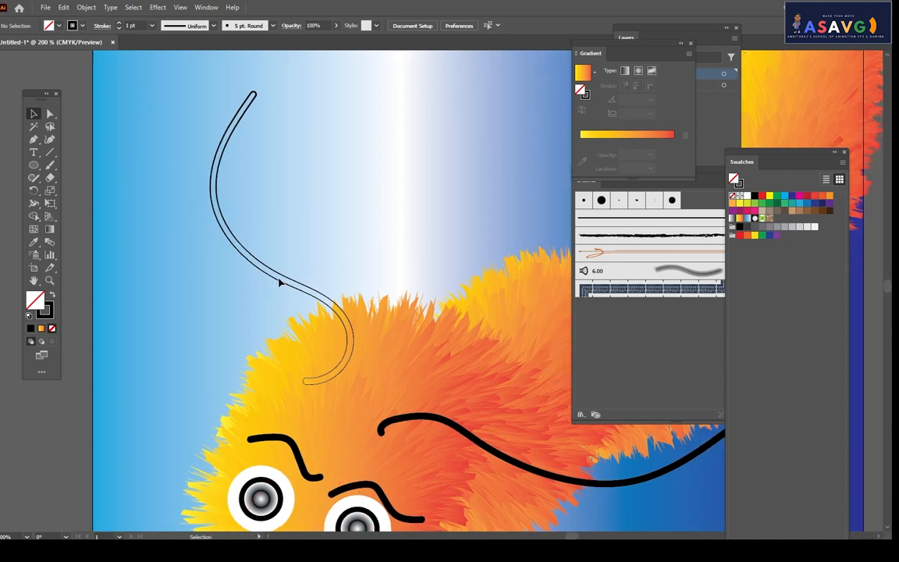
double_click(245, 121)
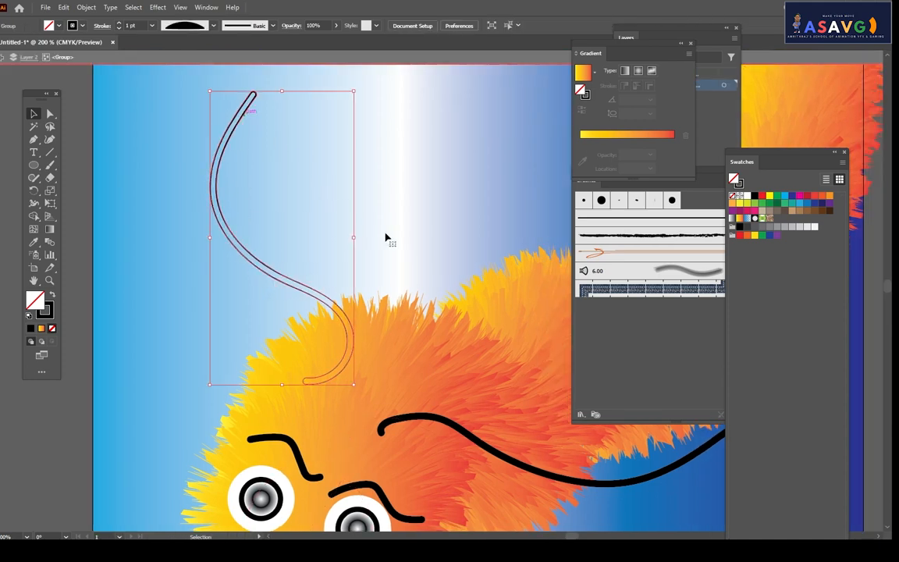
double_click(330, 180)
scroll(329, 179, "down", 2)
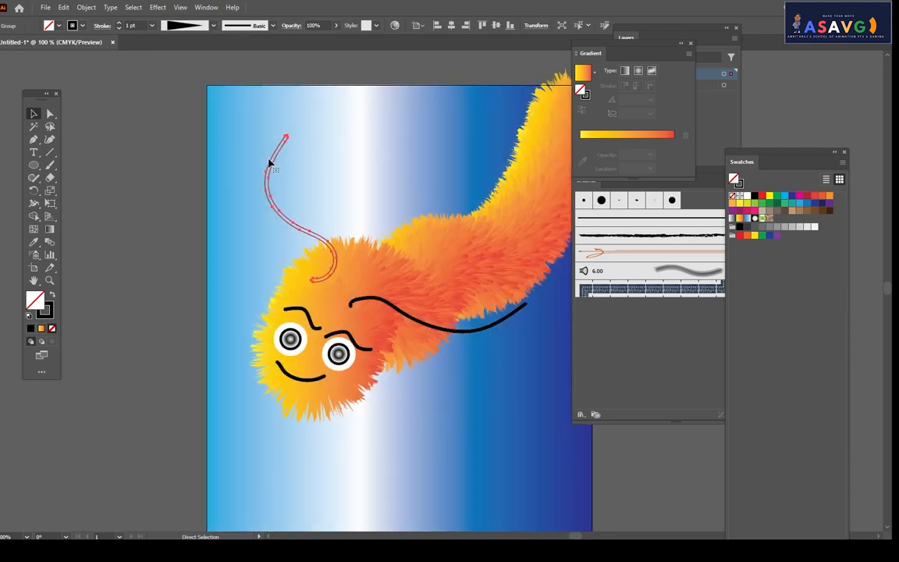
left_click(269, 162)
left_click_drag(284, 195, 213, 176)
scroll(213, 176, "up", 1)
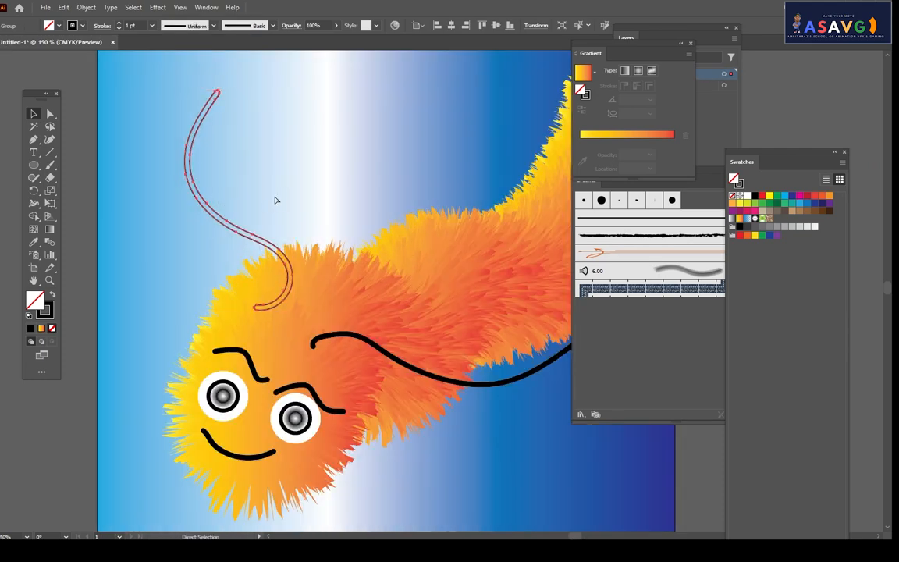
- Undo the upper antenna's expansion and profiles and the painting of the lower antenna, and delete the remaining upper antenna
key("ctrl+z")
key("ctrl+z")
key("ctrl+z")
key("ctrl+z")
key("ctrl+z")
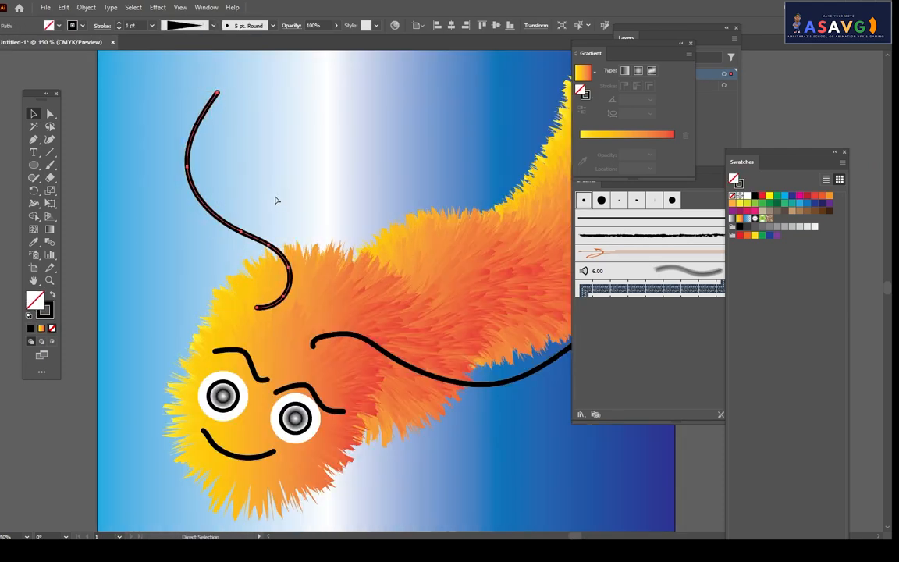
key("ctrl+z")
key("v")
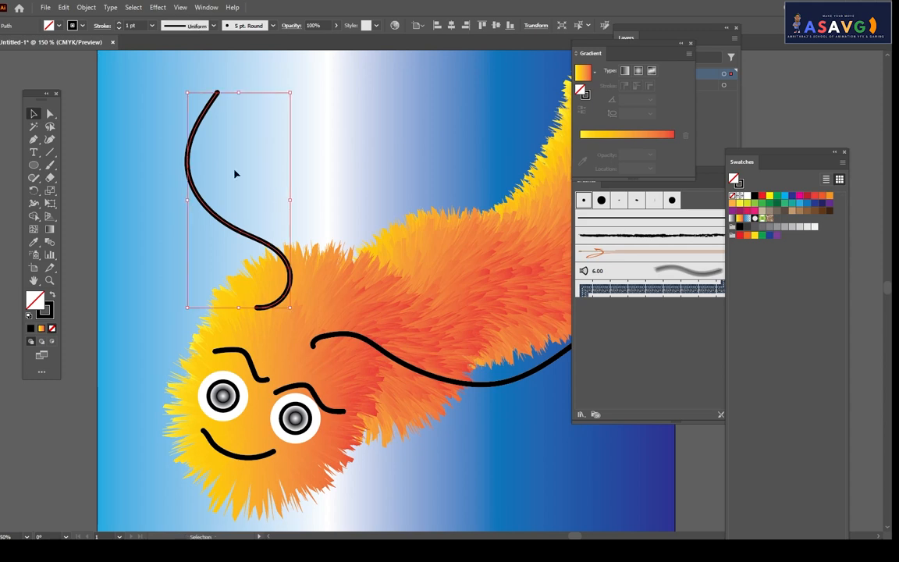
key("ctrl+z")
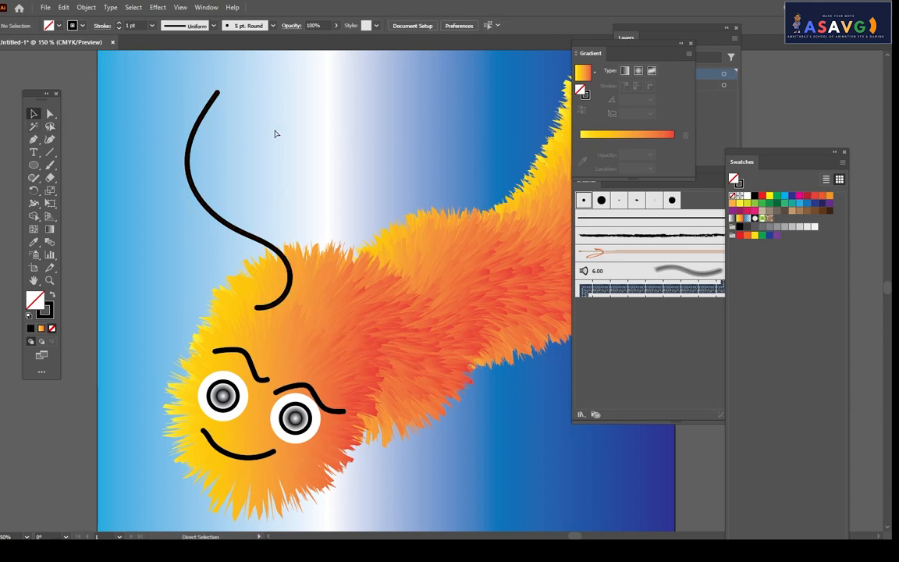
left_click(191, 183)
key("Delete")
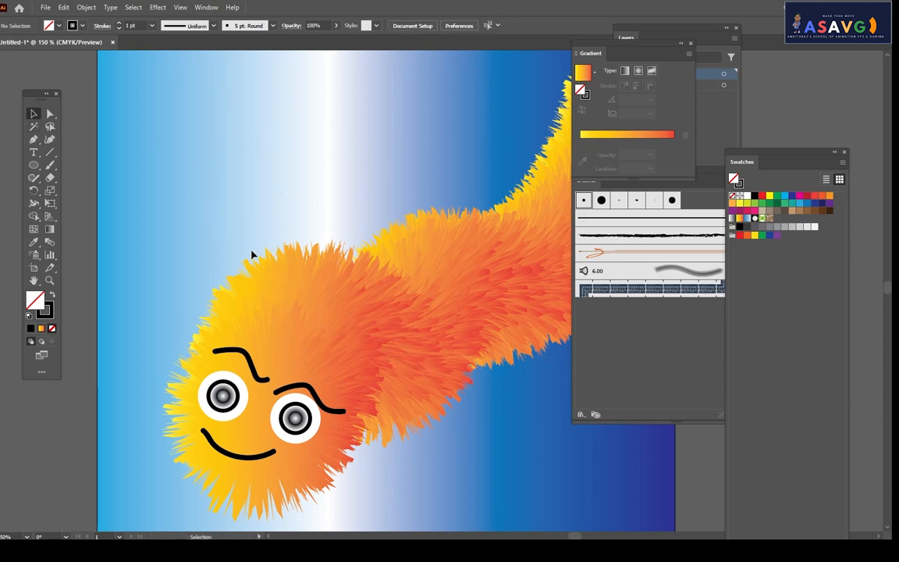
- Examine the character's face and furry body against the gradient background at different magnifications
left_click_drag(270, 285, 350, 185)
left_click_drag(320, 258, 312, 258)
left_click_drag(394, 302, 397, 293)
left_click(337, 127)
scroll(383, 213, "down", 4)
scroll(436, 221, "up", 3)
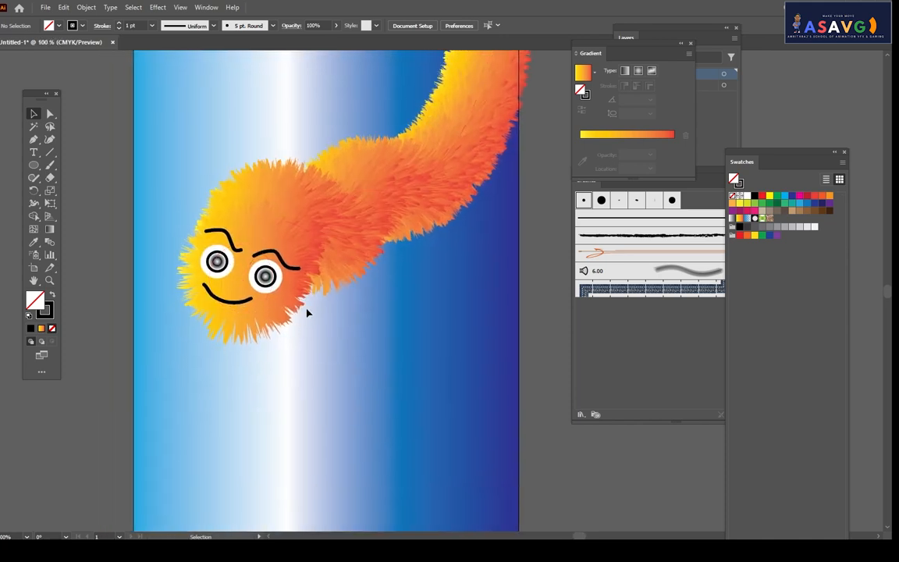
scroll(306, 313, "down", 2)
scroll(317, 265, "up", 1)
left_click_drag(317, 265, 335, 145)
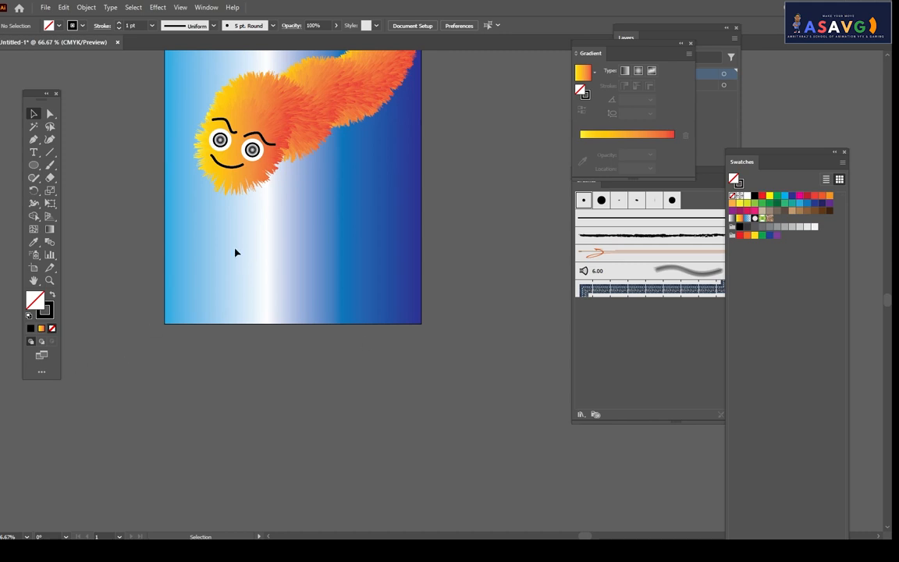
left_click_drag(349, 217, 317, 271)
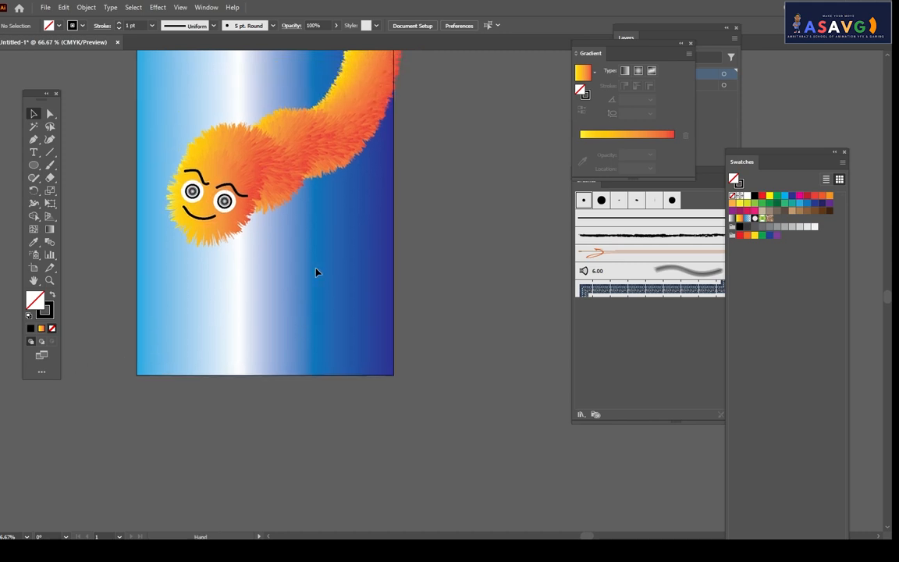
- Select the smile and look over the available Distort & Transform effects
left_click(189, 211)
left_click_drag(250, 241, 361, 285)
left_click_drag(442, 190, 382, 207)
scroll(383, 206, "up", 2)
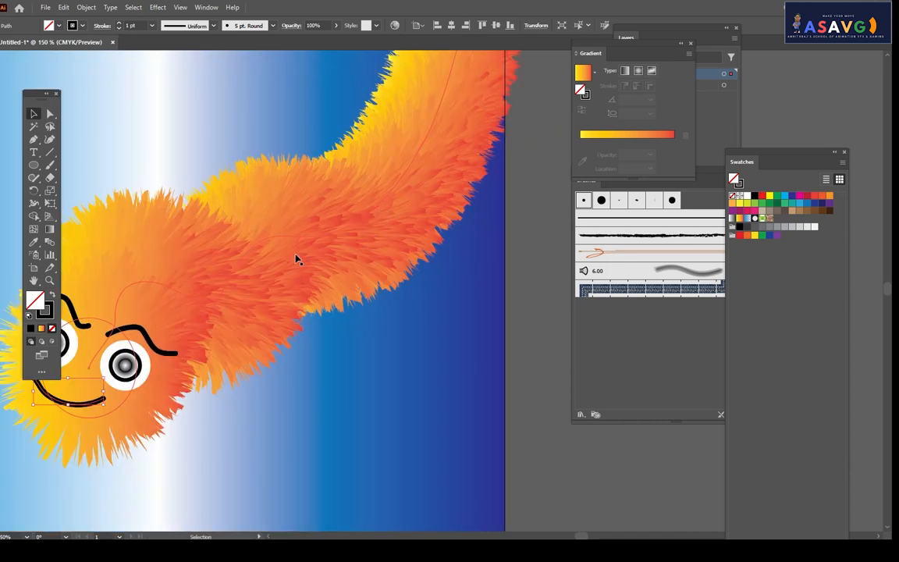
scroll(211, 243, "down", 2)
left_click(159, 8)
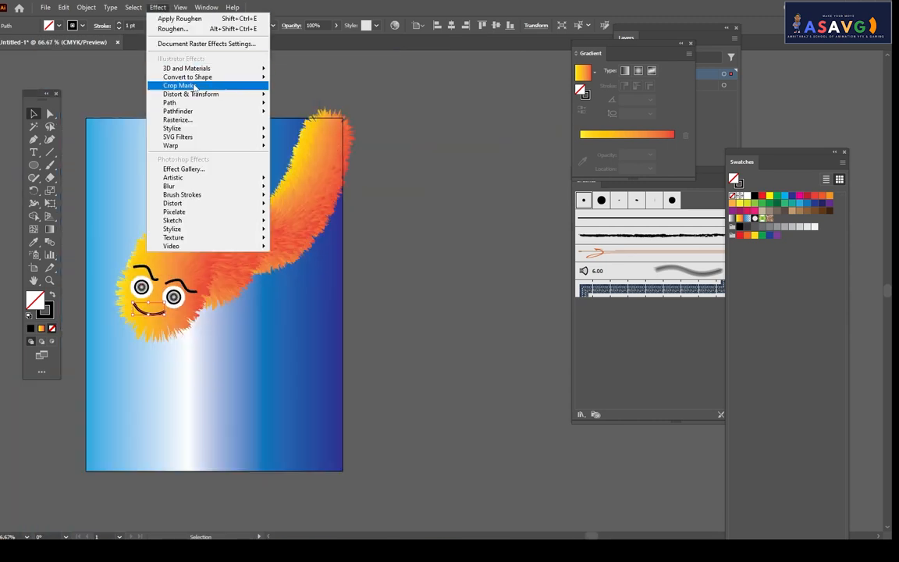
mouse_move(199, 93)
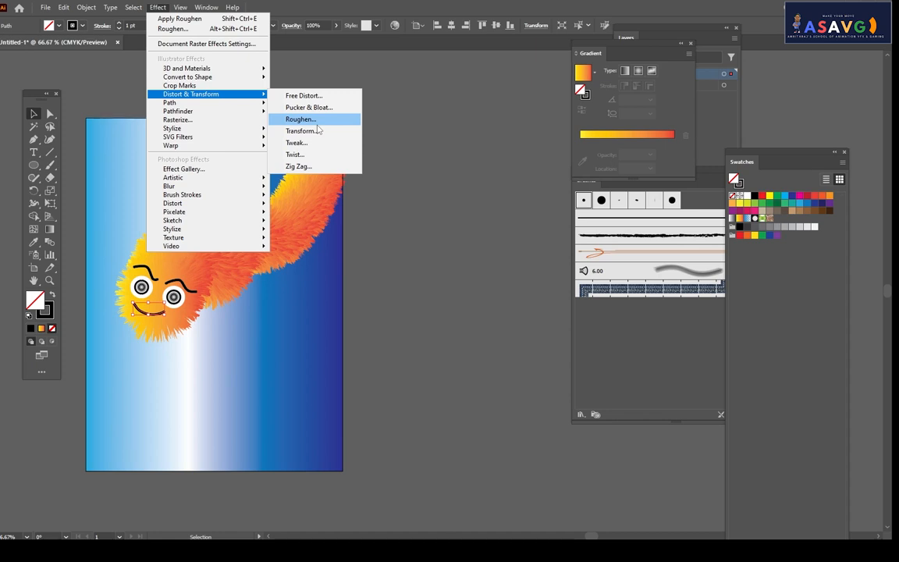
left_click(419, 292)
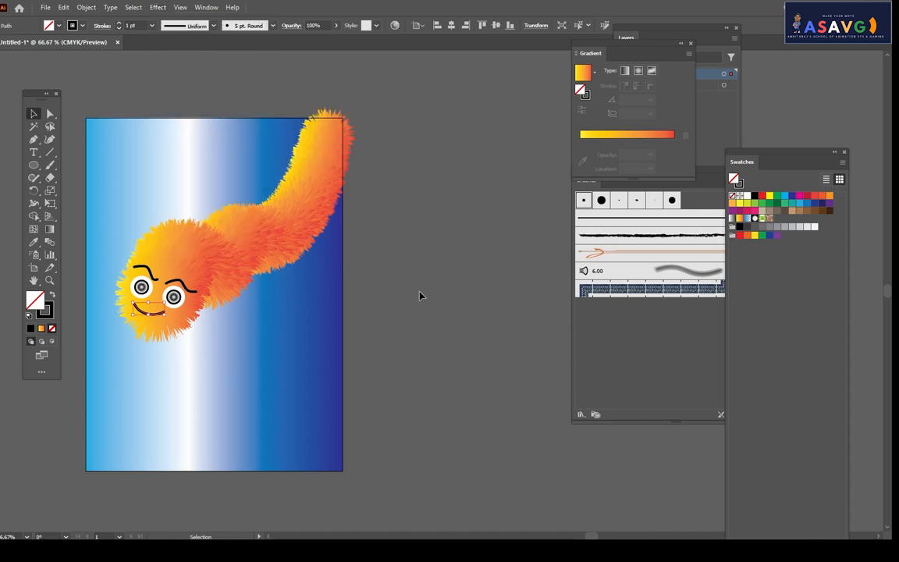
left_click(419, 292)
- Delete the furry blend and all the remaining eyes, eyebrows and smile from the artboard
left_click(209, 234)
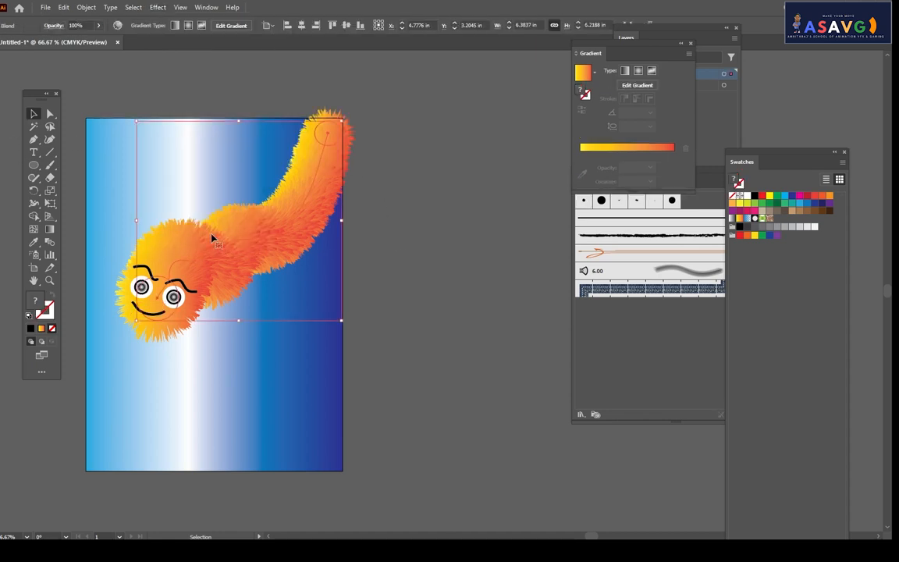
key("Delete")
key("ctrl+a")
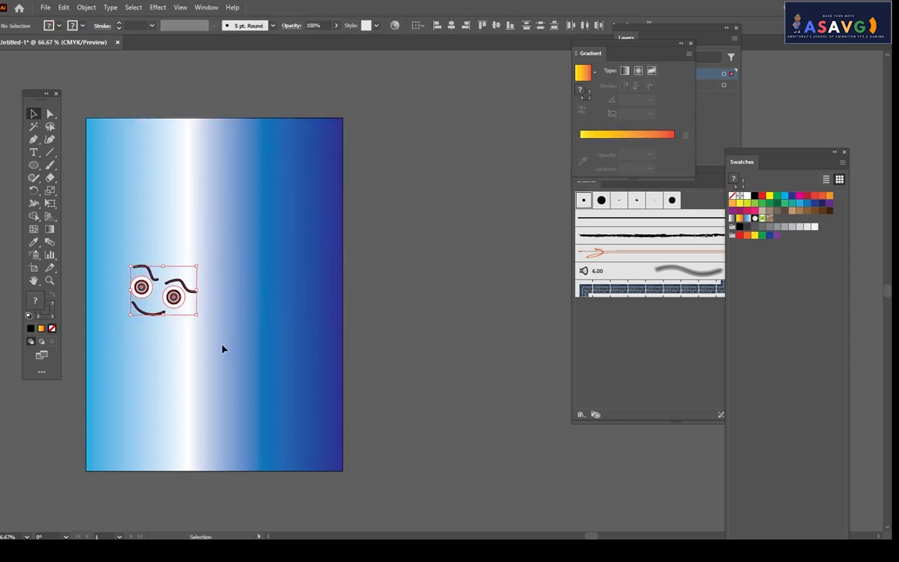
key("Delete")
- Draw a nearly circular ellipse about 2.93 in wide on the artboard and fill it with the yellow-to-red gradient swatch
left_click(34, 165)
left_click(35, 169)
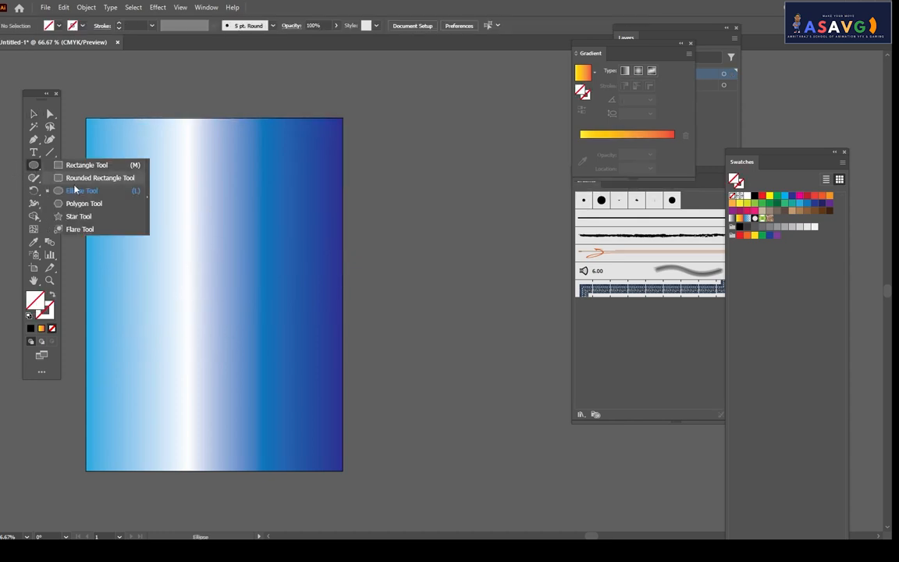
left_click(82, 191)
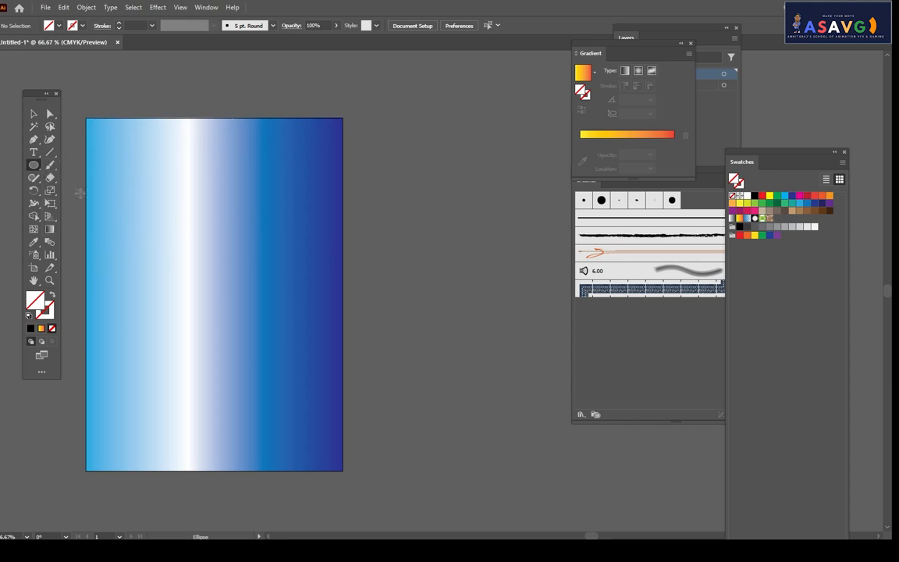
left_click_drag(169, 196, 264, 295)
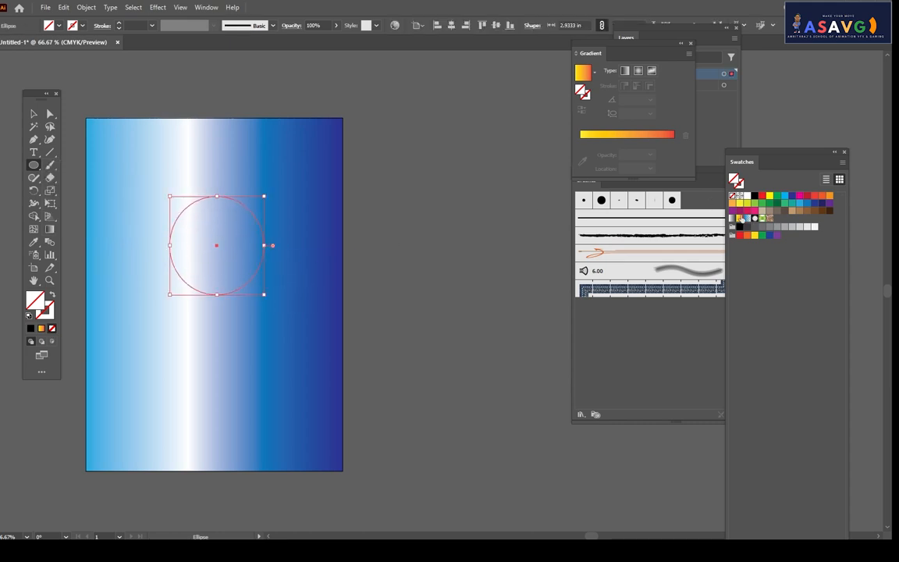
left_click(739, 218)
- Shrink the gradient circle about its center and distort it with the Tweak effect at 98% horizontal and 100% vertical
left_click_drag(305, 269, 415, 266)
key("v")
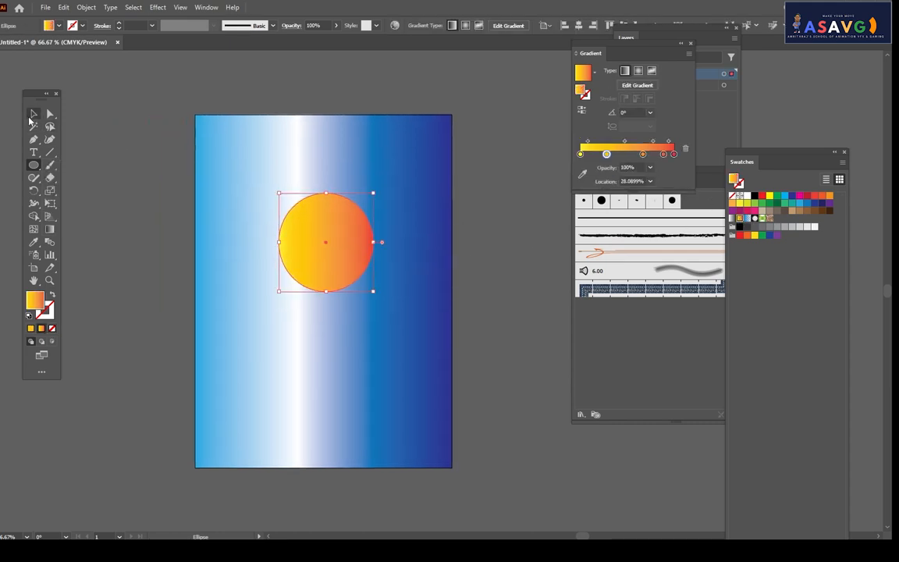
left_click_drag(373, 291, 359, 262)
left_click(158, 7)
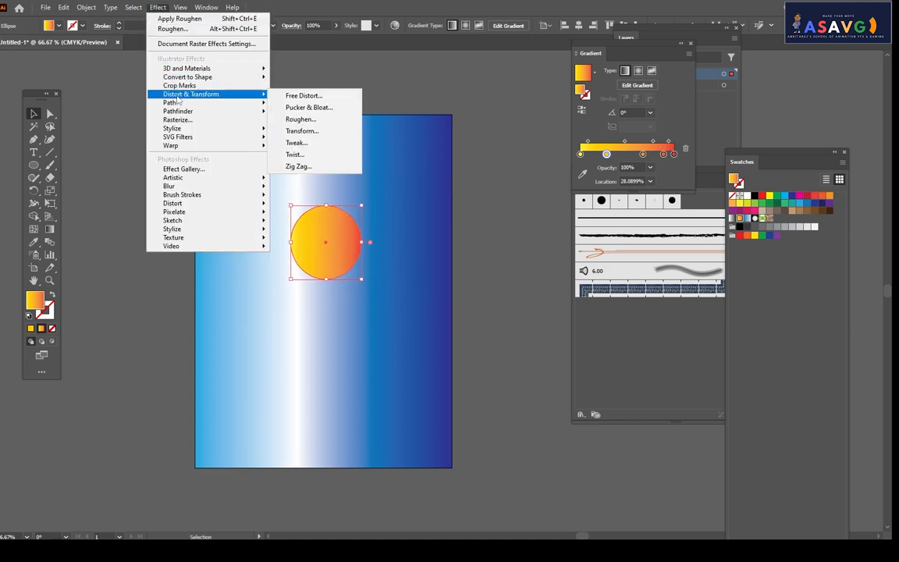
left_click(296, 143)
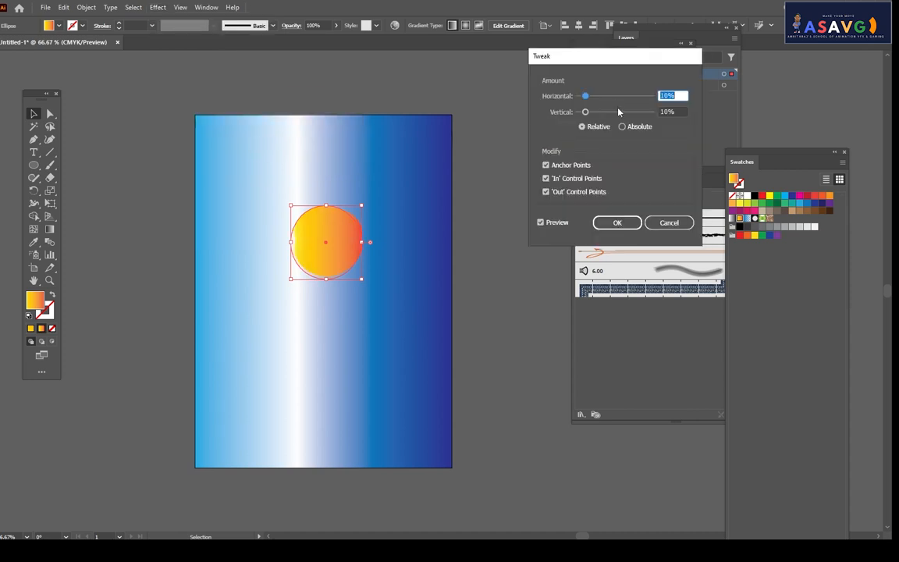
left_click_drag(584, 71, 523, 111)
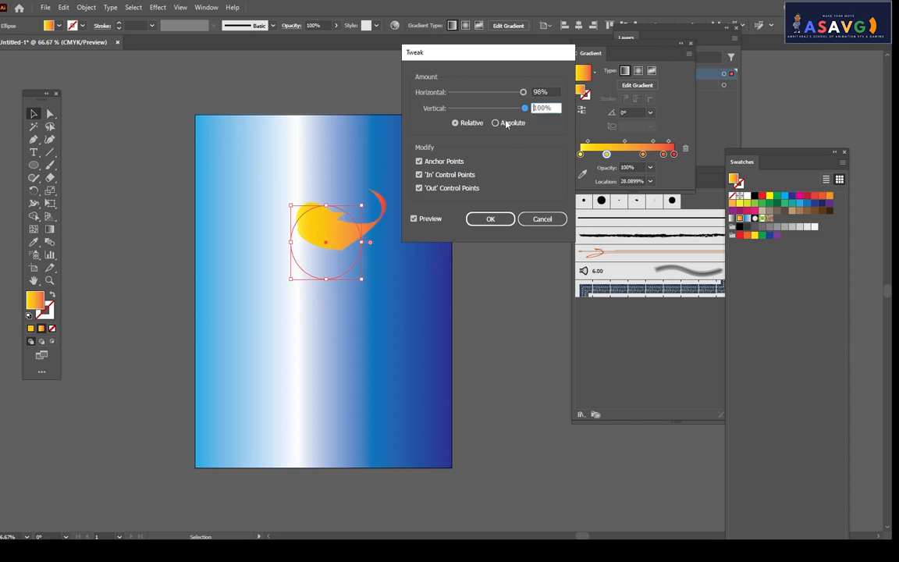
left_click(490, 219)
scroll(404, 226, "up", 3)
left_click(381, 283)
scroll(381, 284, "down", 2)
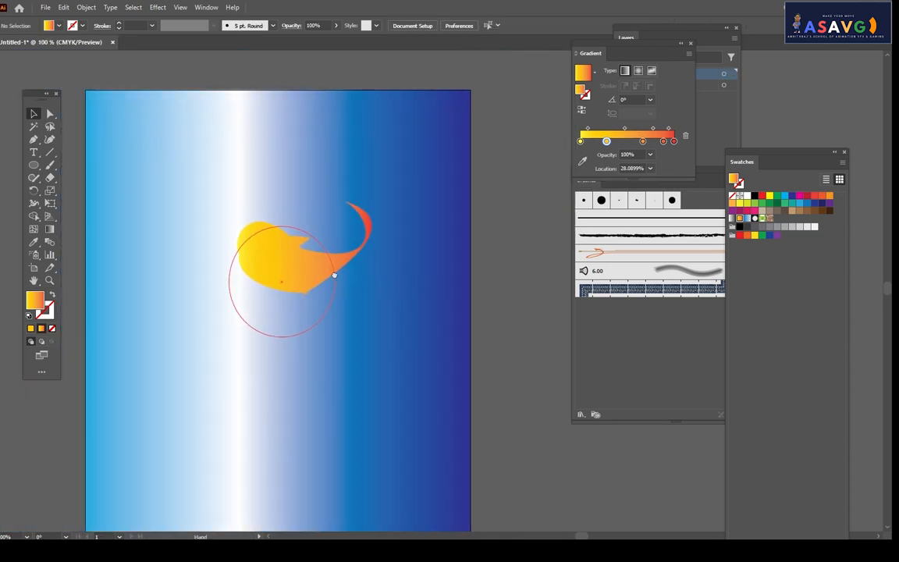
- Apply the Roughen effect to the tweaked shape, adjusting size and detail for a fine spiky, fur-like edge
left_click(293, 263)
left_click(157, 7)
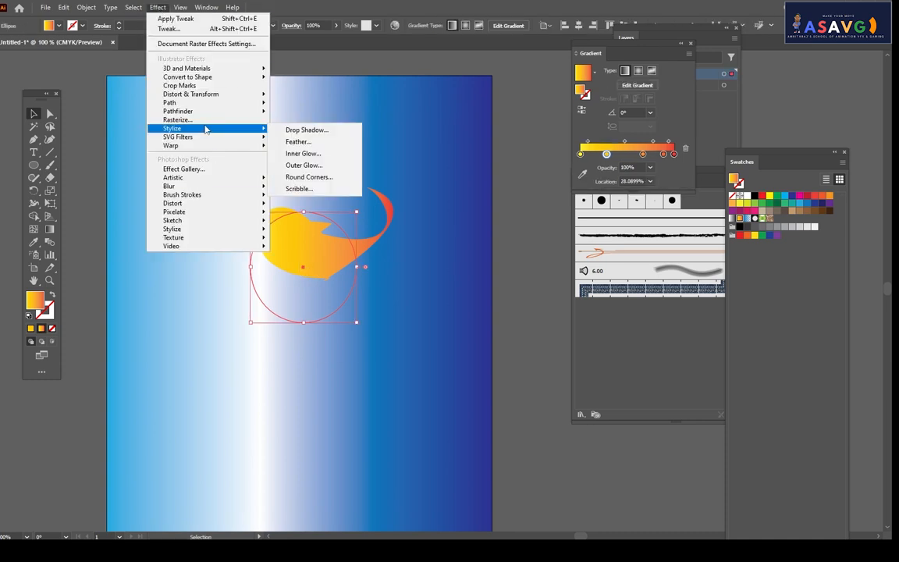
mouse_move(202, 96)
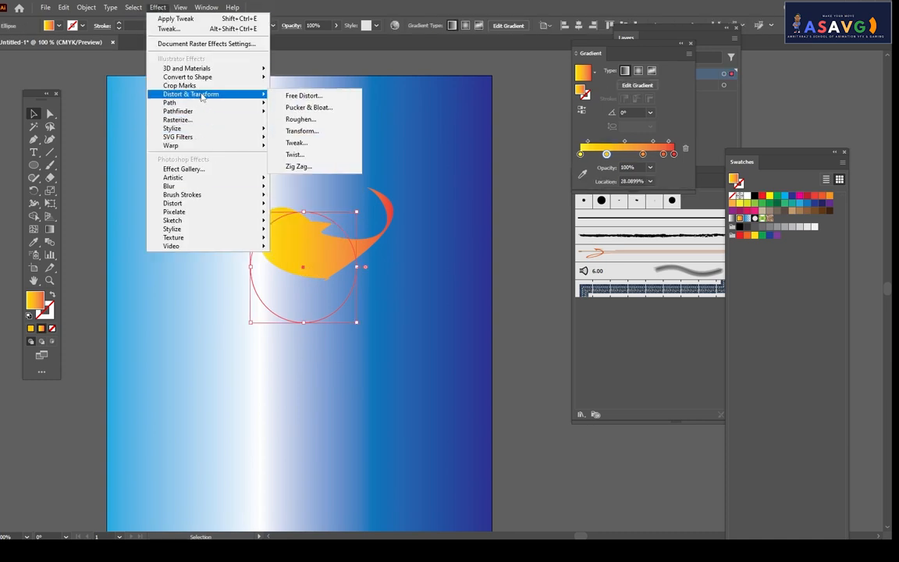
left_click(300, 119)
left_click_drag(479, 134, 513, 136)
mouse_move(473, 104)
left_mouse_down()
mouse_move(568, 108)
mouse_move(476, 112)
left_mouse_up()
left_click_drag(532, 134, 569, 135)
left_click_drag(477, 113, 470, 110)
left_click(538, 205)
scroll(367, 307, "up", 2)
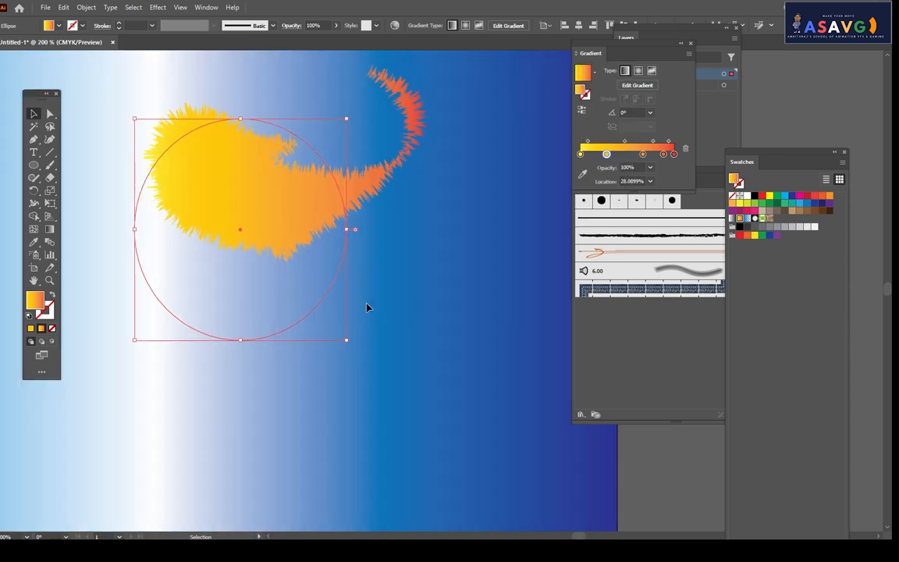
- Move the roughened shape down toward the dark blue side of the artboard
left_click_drag(269, 170, 426, 370)
scroll(442, 387, "down", 1)
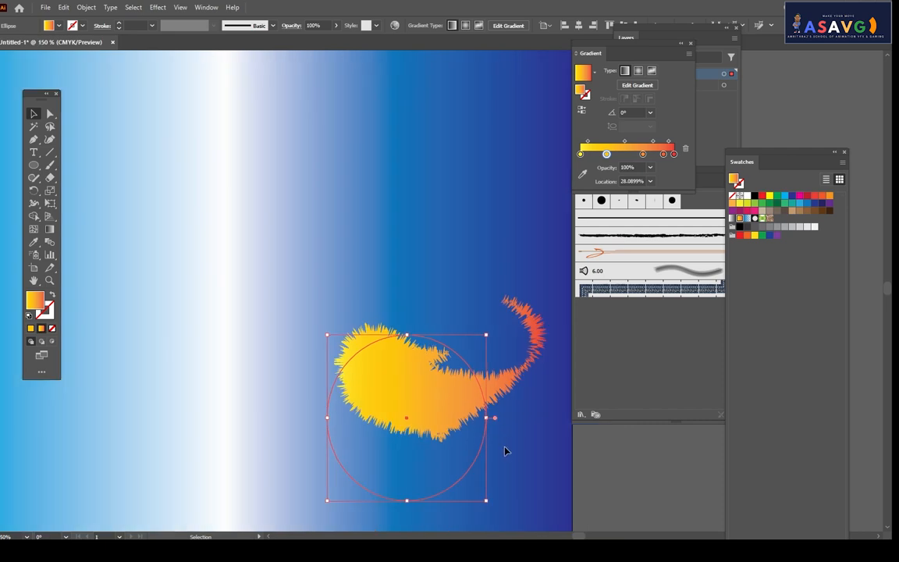
left_click_drag(505, 449, 422, 331)
left_click(430, 425)
- Undo the shape's move, its Roughen and Tweak effects and the circle's shrinking
key("ctrl+z")
key("ctrl+z")
key("ctrl+z")
key("ctrl+z")
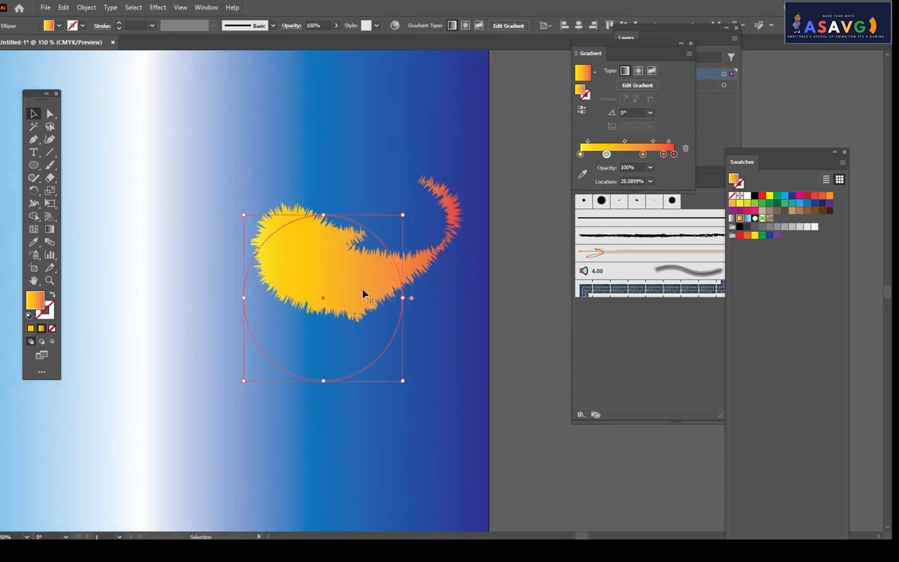
- Apply the Twist effect to the gradient circle with an angle of 180°
key("v")
left_click_drag(187, 180, 243, 239)
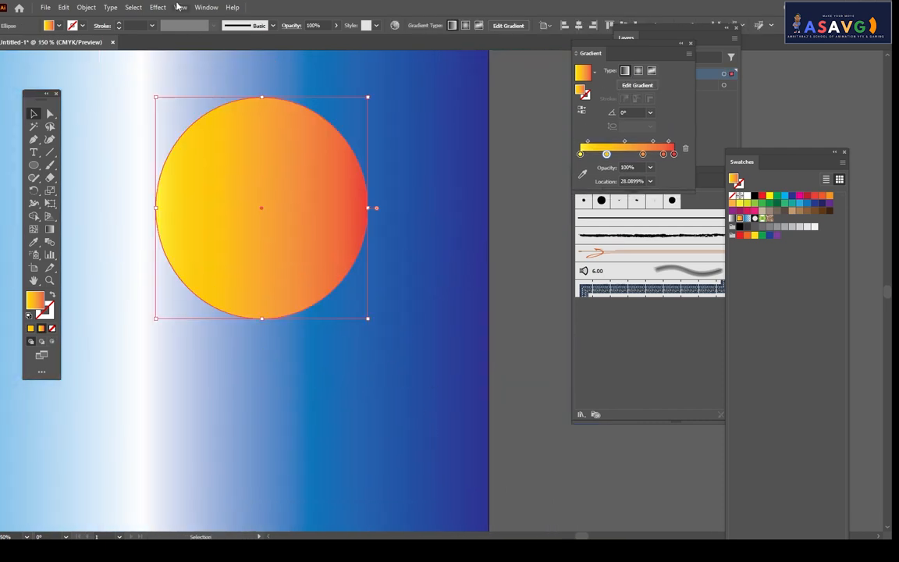
left_click(158, 7)
mouse_move(192, 97)
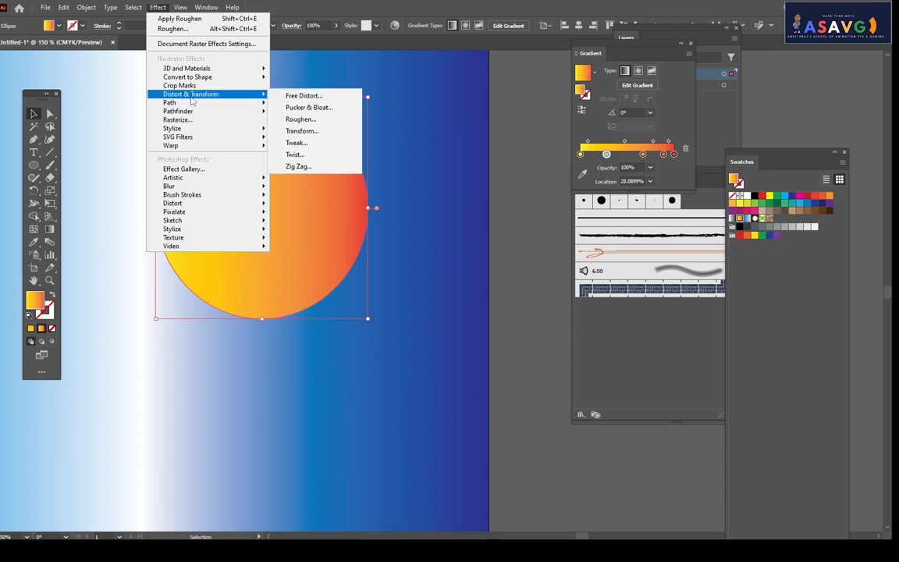
left_click(304, 156)
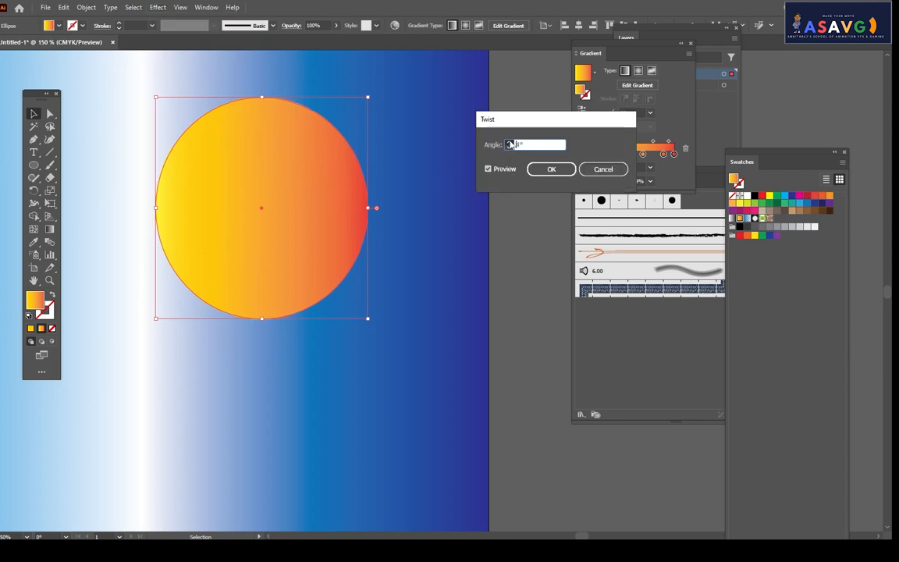
type("18")
left_click(488, 169)
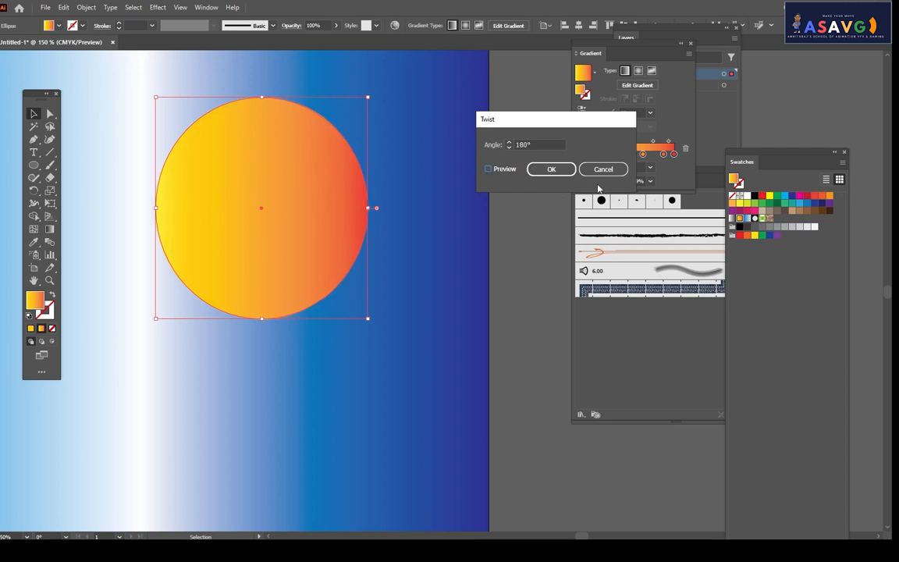
key("Return")
- Delete the gradient circle and draw a gradient-filled rectangle around the middle of the artboard
scroll(352, 201, "down", 2)
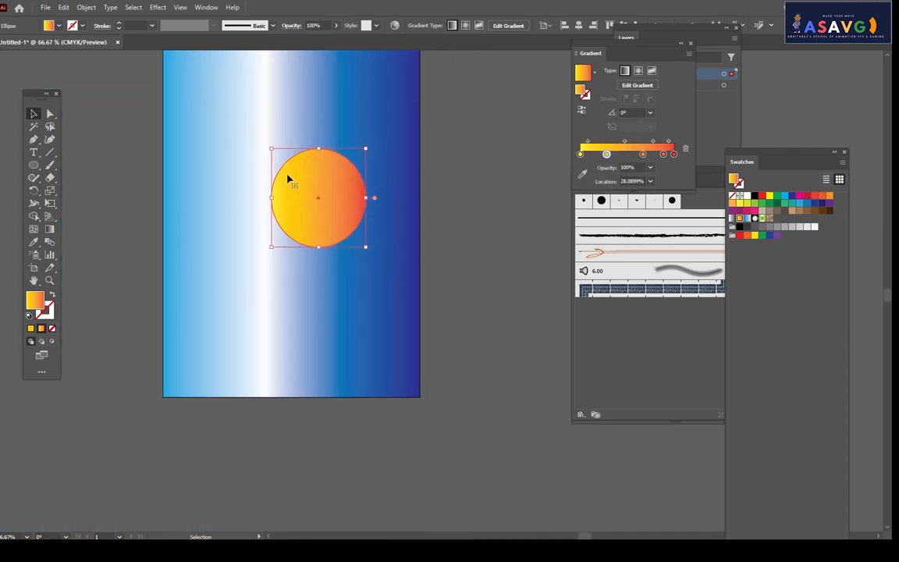
key("Delete")
left_click(33, 165)
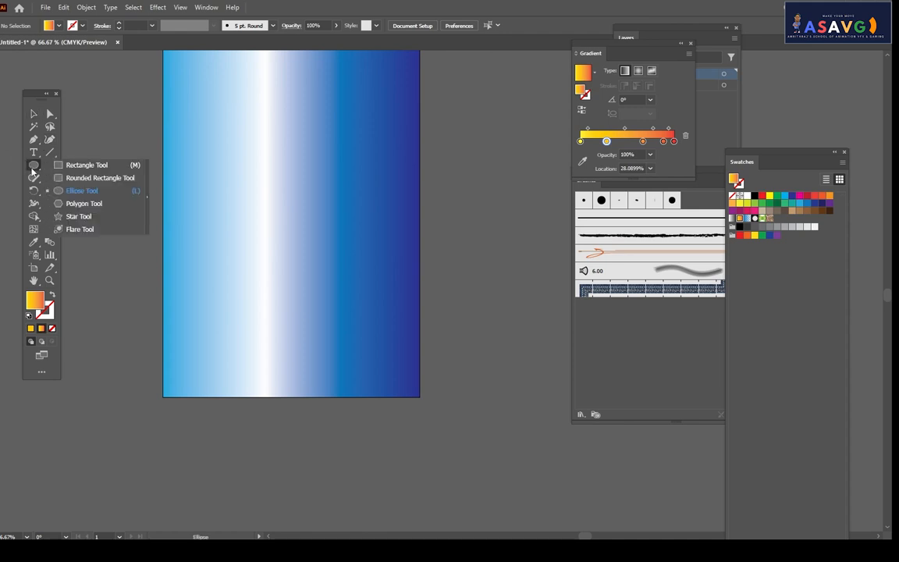
left_click(87, 165)
left_click_drag(258, 157, 359, 226)
- Preview the Twist effect on the rectangle at 90° and then at 180°
left_click(158, 7)
mouse_move(192, 127)
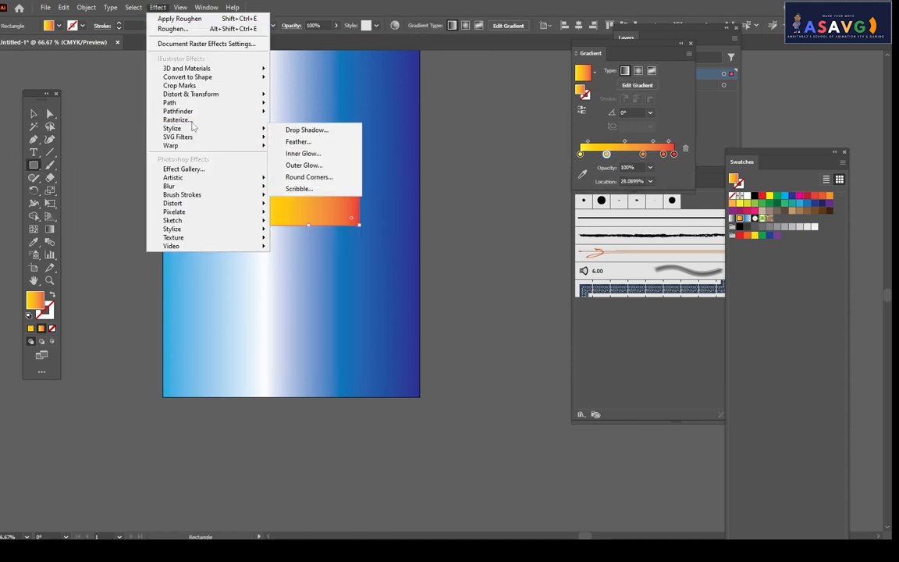
mouse_move(205, 95)
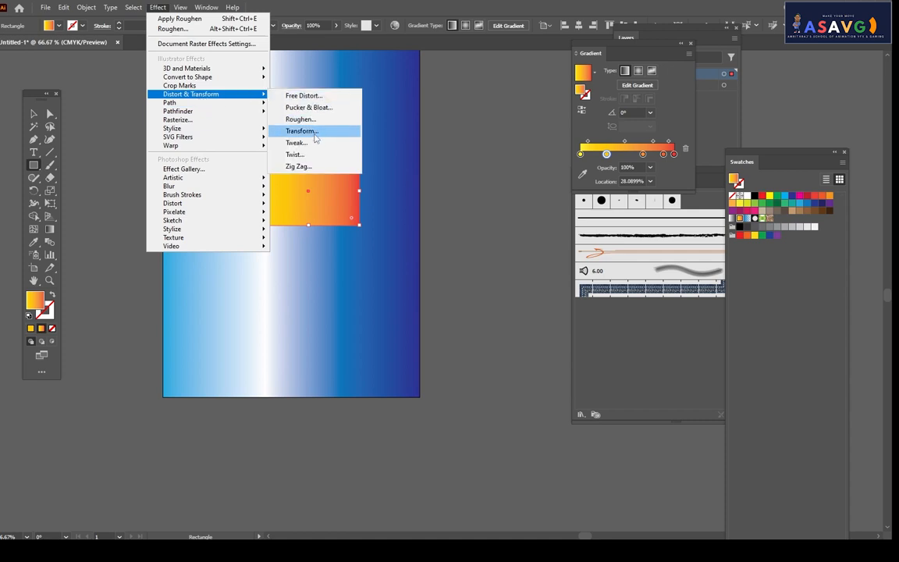
left_click(295, 154)
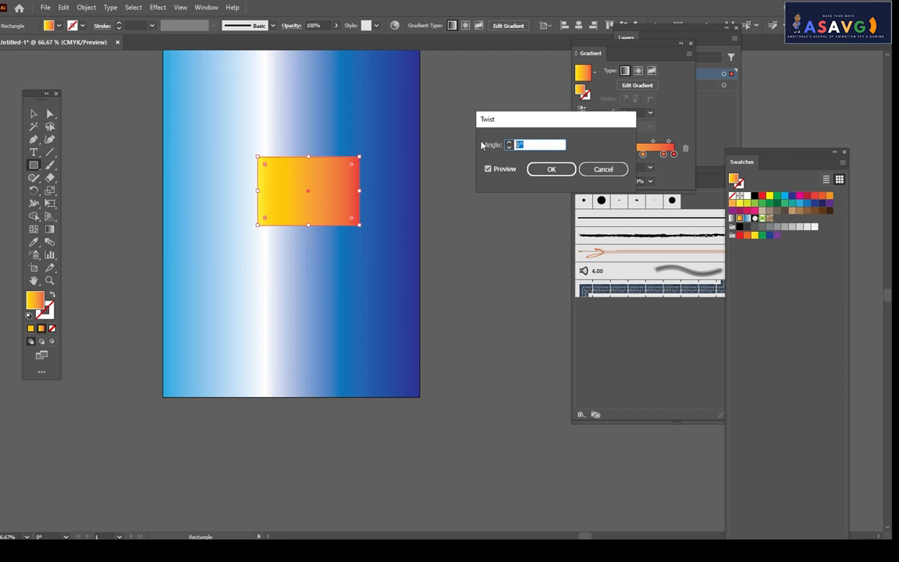
type("5")
left_click(489, 170)
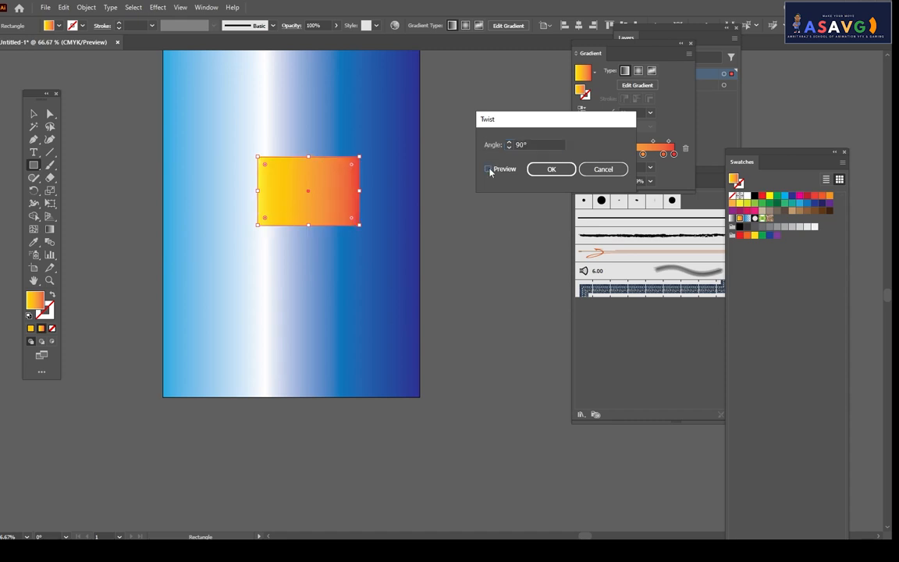
left_click(489, 169)
double_click(522, 145)
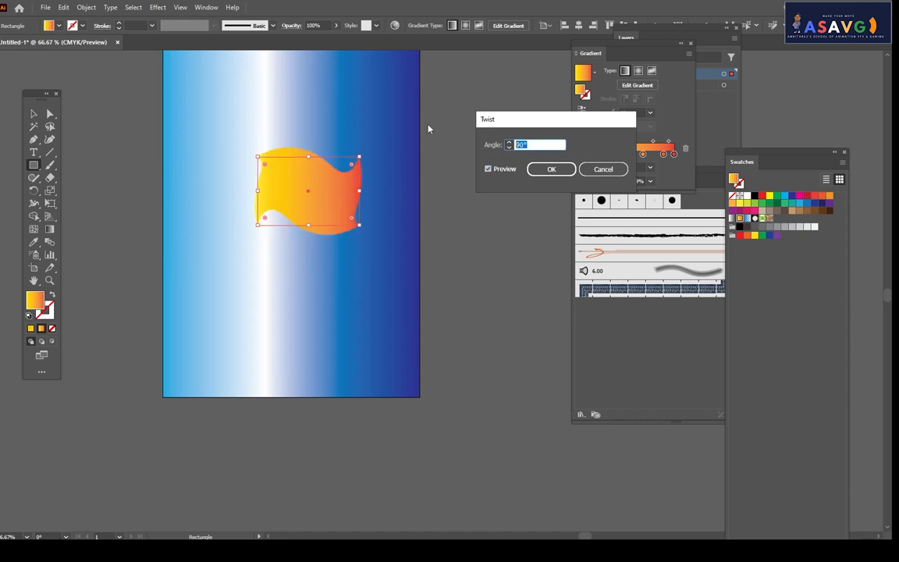
type("180")
key("Tab")
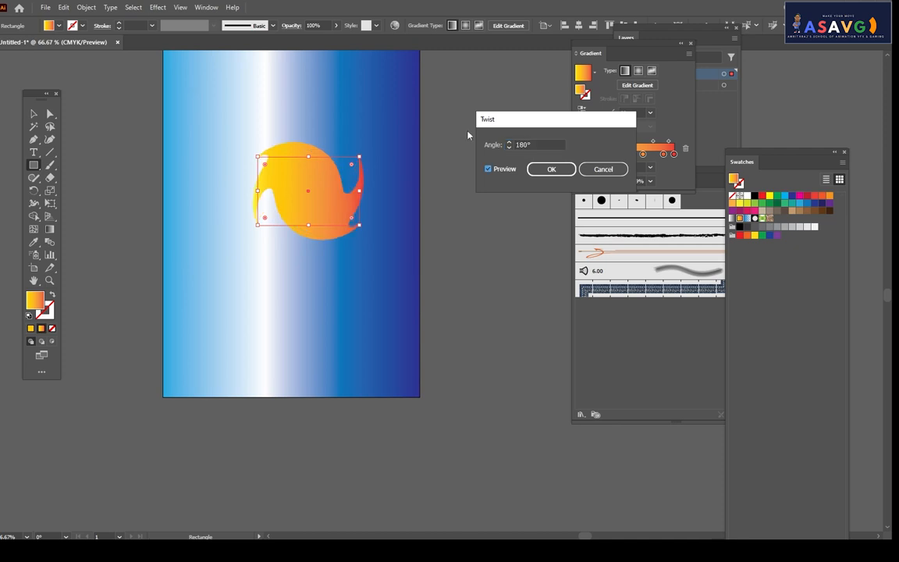
- Increase the twist angle to 199° and compare the rectangle with and without the preview
left_click(508, 143)
left_click(508, 143)
left_click(508, 143)
left_click(508, 143)
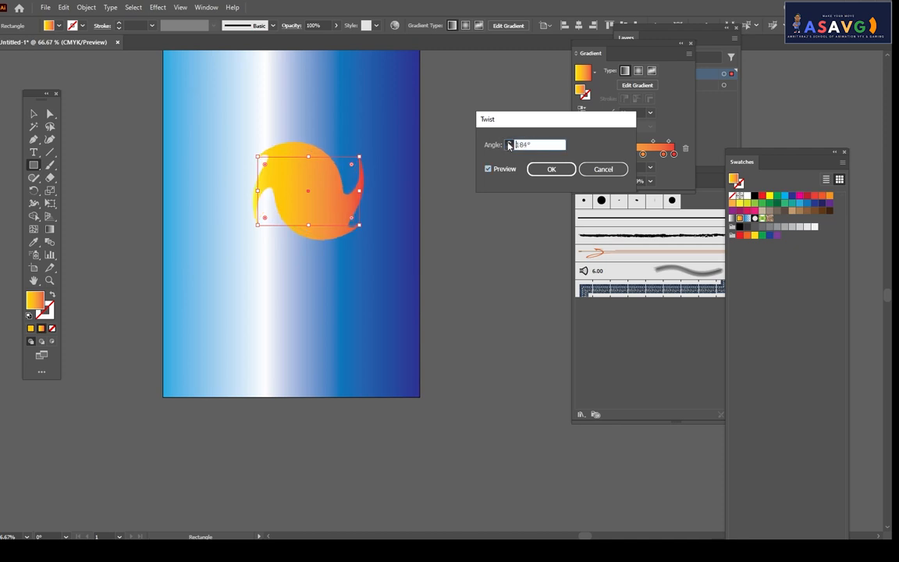
left_click(508, 143)
left_click(488, 169)
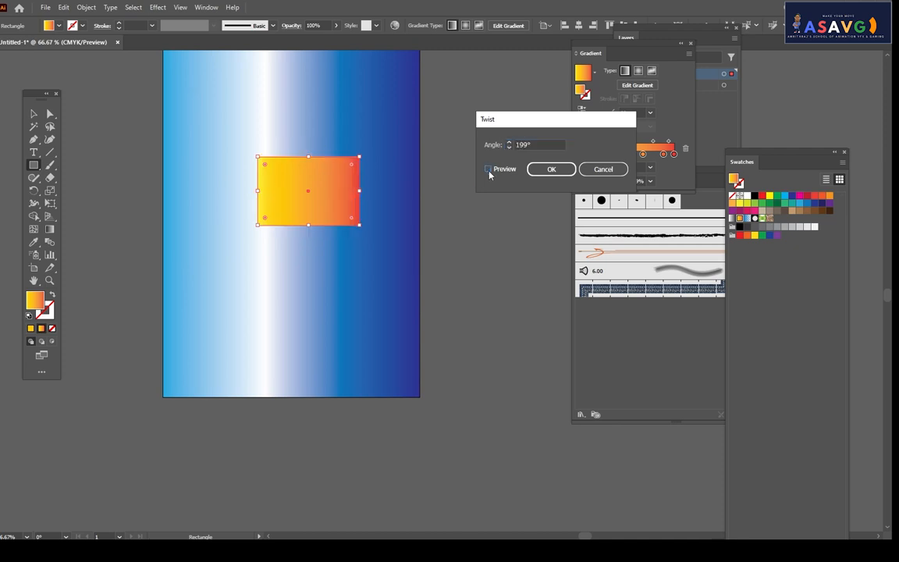
left_click(488, 169)
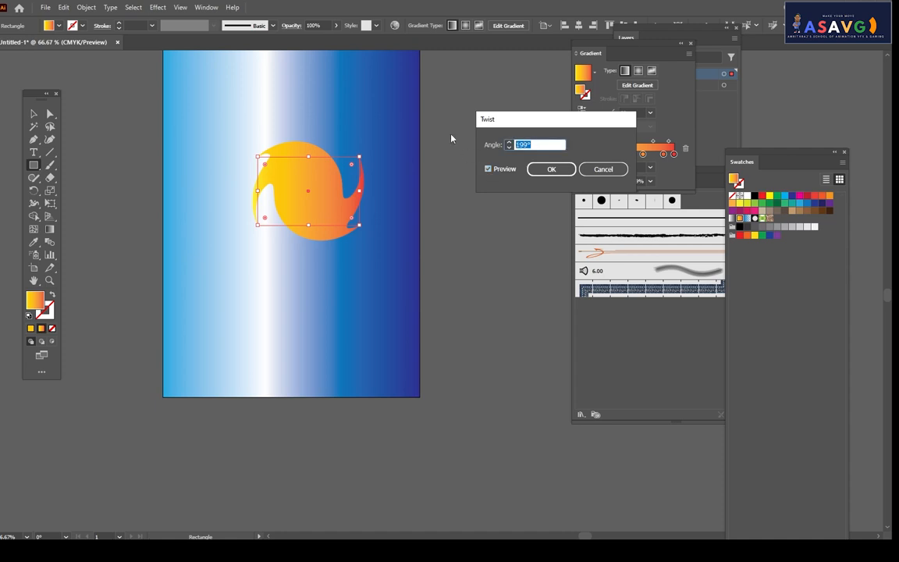
- Try a twist angle of 360°, then apply the Twist effect to the rectangle at 560°
type("360")
left_click(488, 168)
left_click(488, 169)
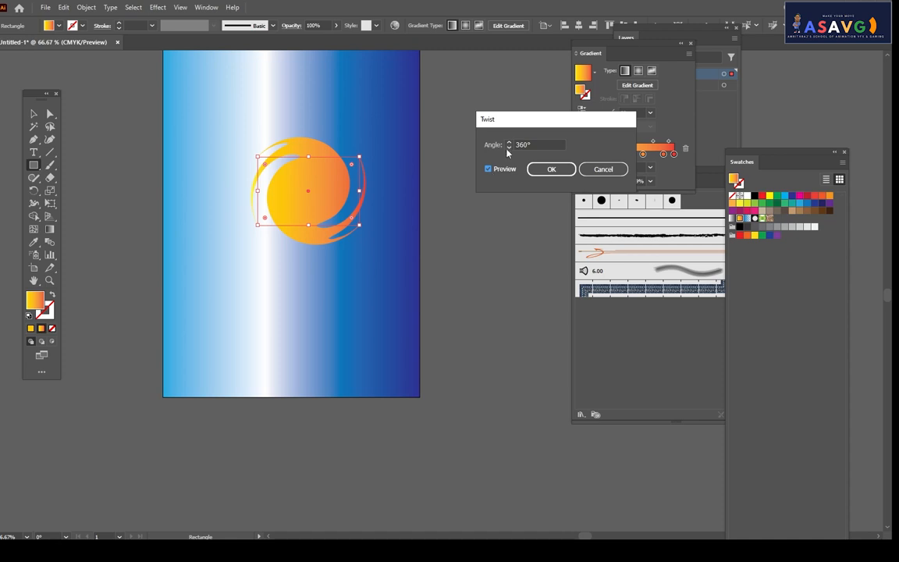
type("560")
left_click(489, 169)
left_click(489, 168)
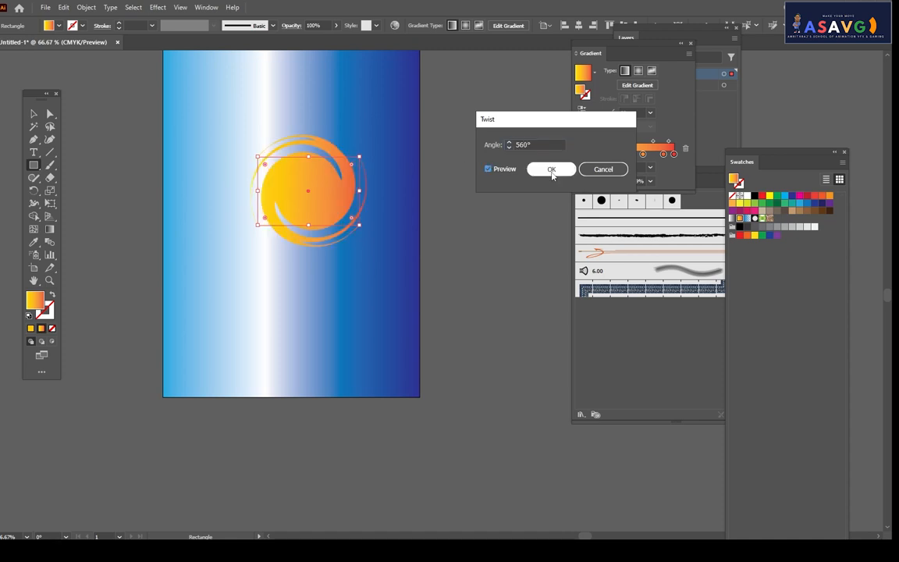
left_click(550, 169)
left_click(34, 114)
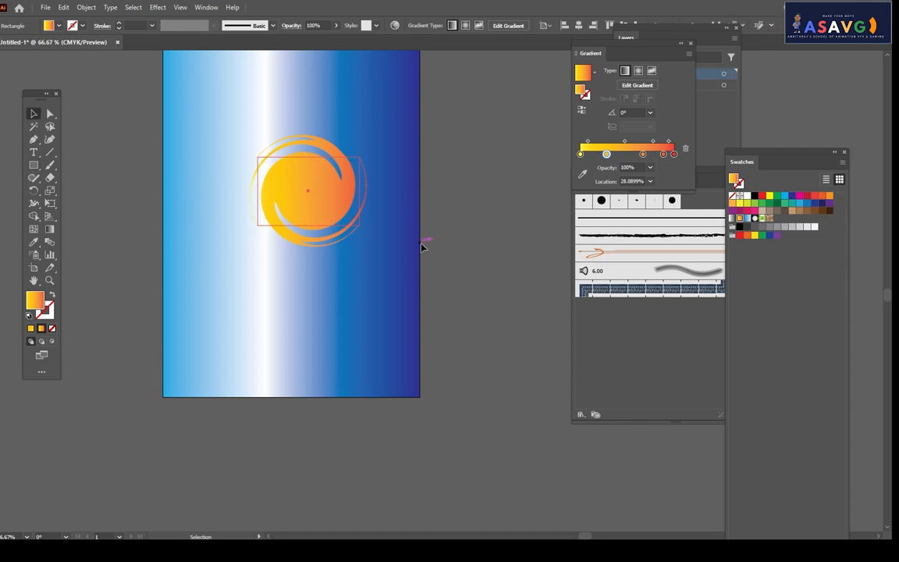
left_click(422, 244)
- Roughen the twisted shape with a relative size of about 19%, detail of 73 per inch and corner points
left_click(345, 233)
left_click(158, 7)
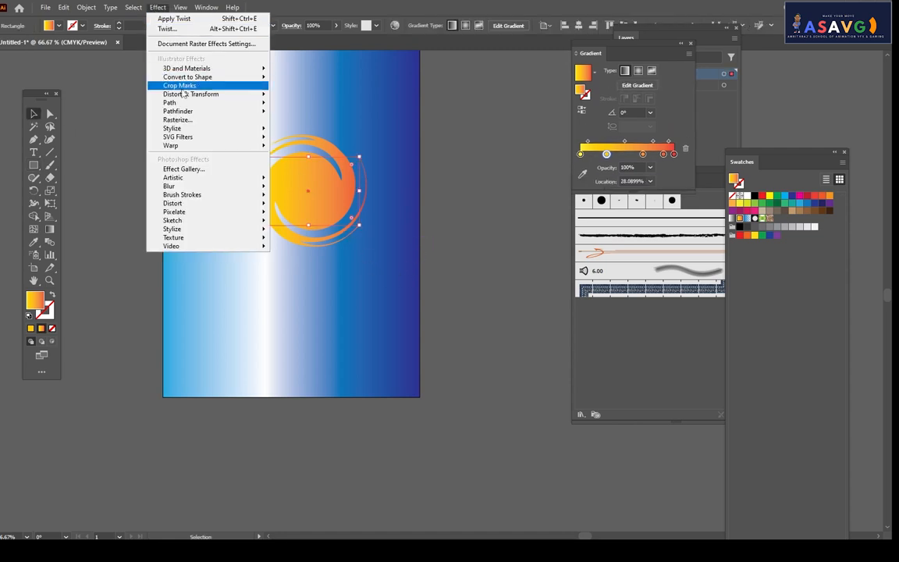
mouse_move(183, 95)
left_click(302, 119)
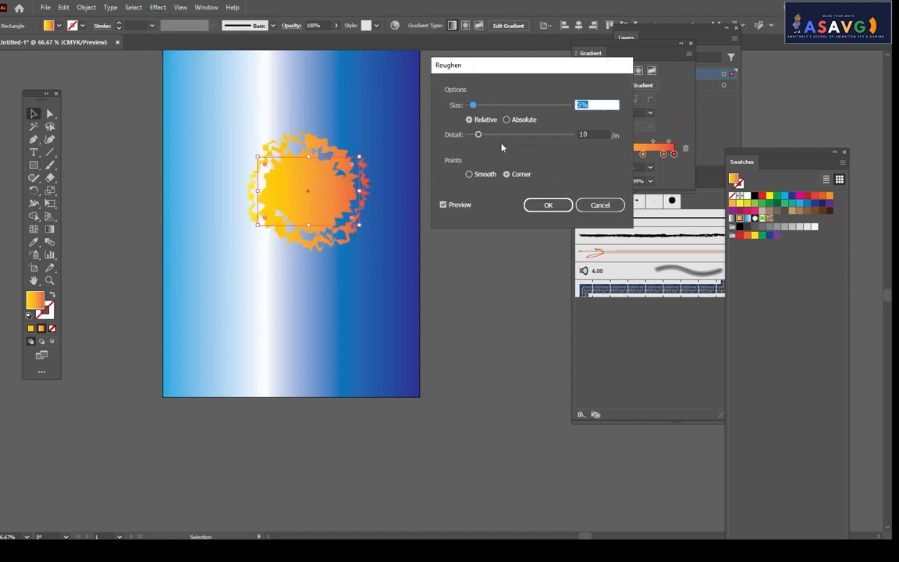
left_click_drag(477, 112, 544, 137)
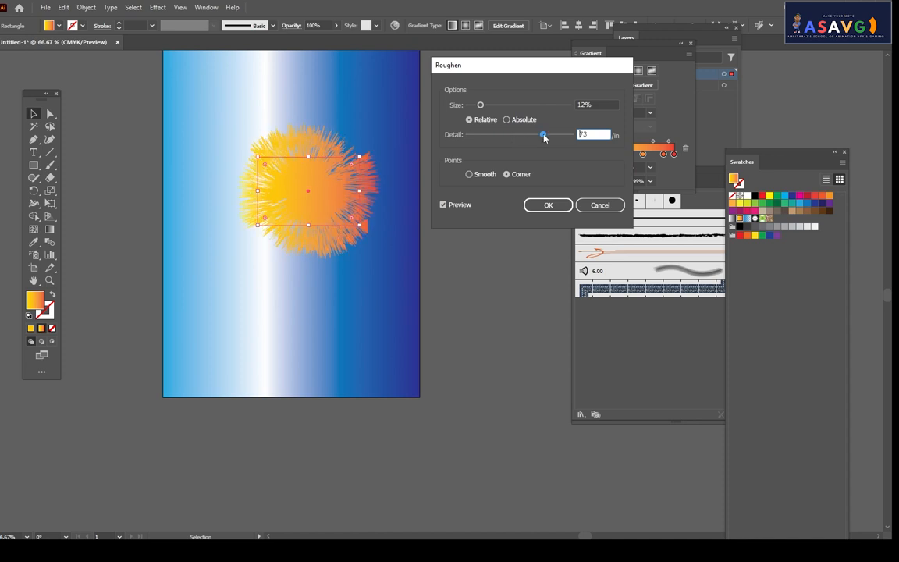
mouse_move(495, 110)
left_mouse_down()
mouse_move(508, 109)
mouse_move(468, 109)
mouse_move(487, 110)
left_mouse_up()
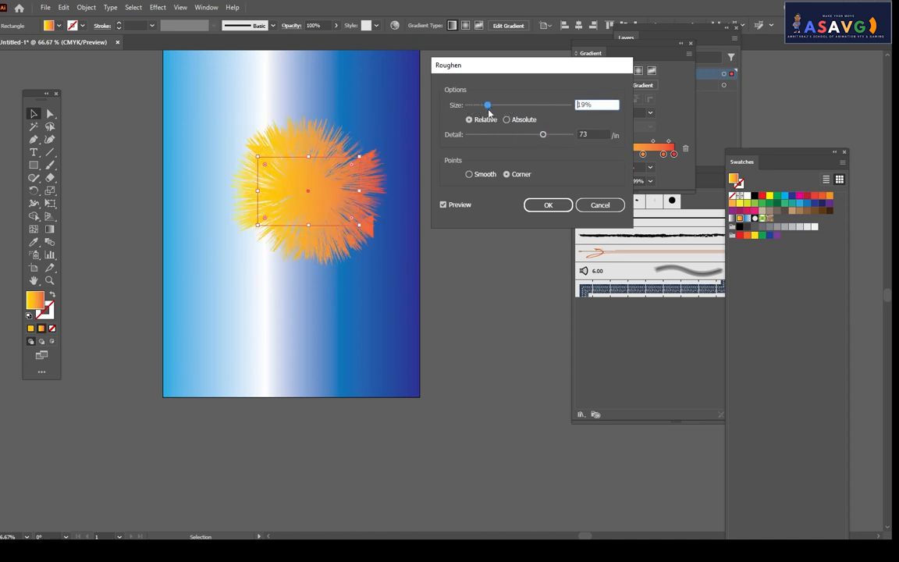
left_click(548, 204)
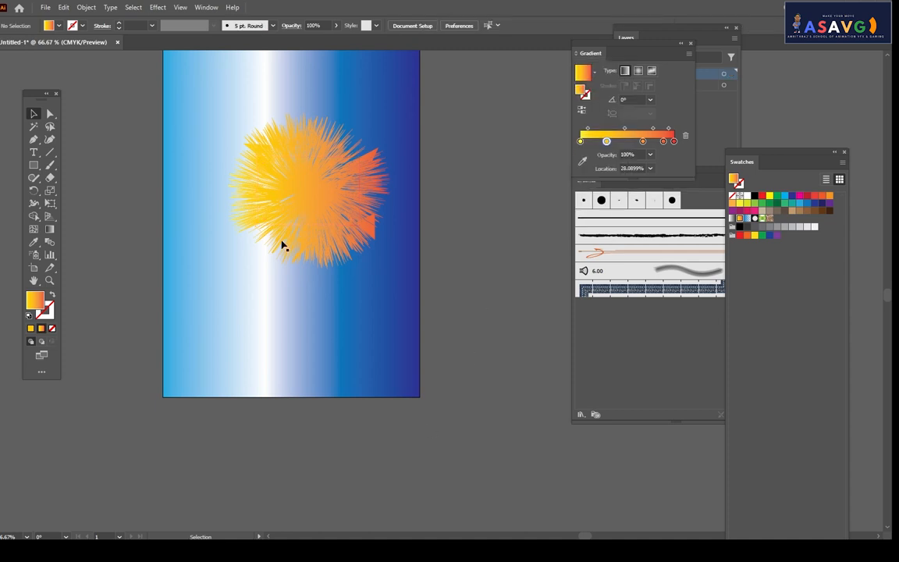
- Undo the Roughen and Twist effects on the rectangle
key("a")
key("ctrl+z")
key("v")
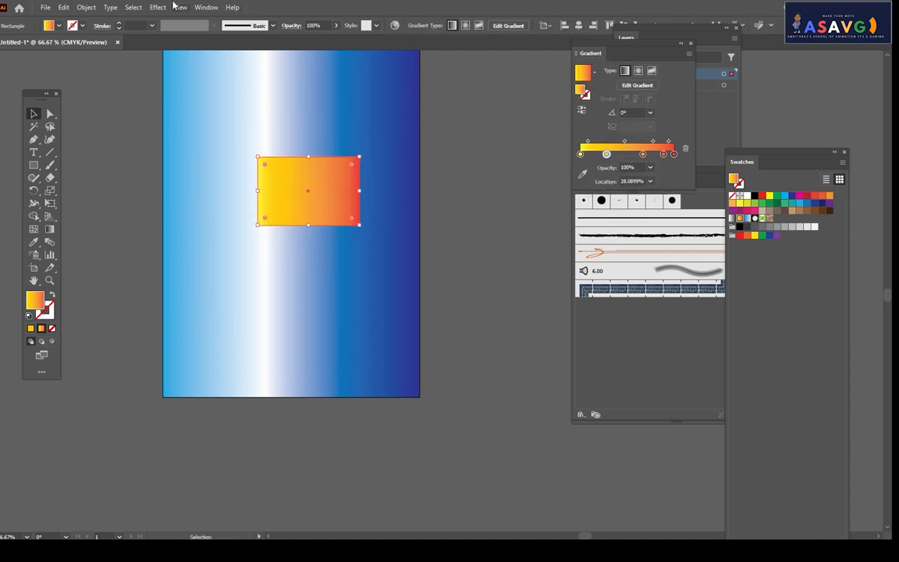
- Preview the Zig Zag effect on the rectangle with an absolute size of 0.21 in and 41 ridges per segment
left_click(158, 7)
mouse_move(195, 104)
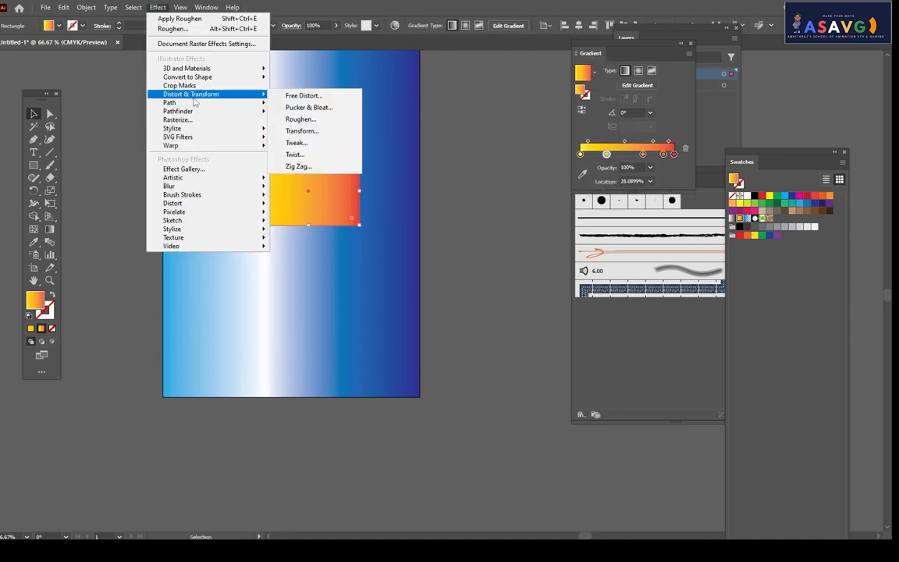
left_click(300, 166)
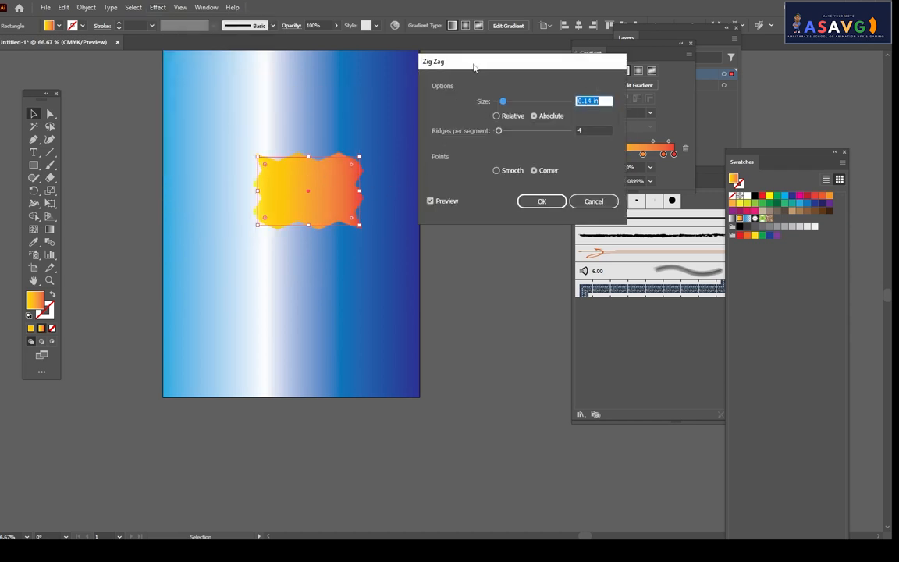
left_click_drag(474, 68, 431, 69)
left_click_drag(464, 104, 485, 104)
left_click(466, 104)
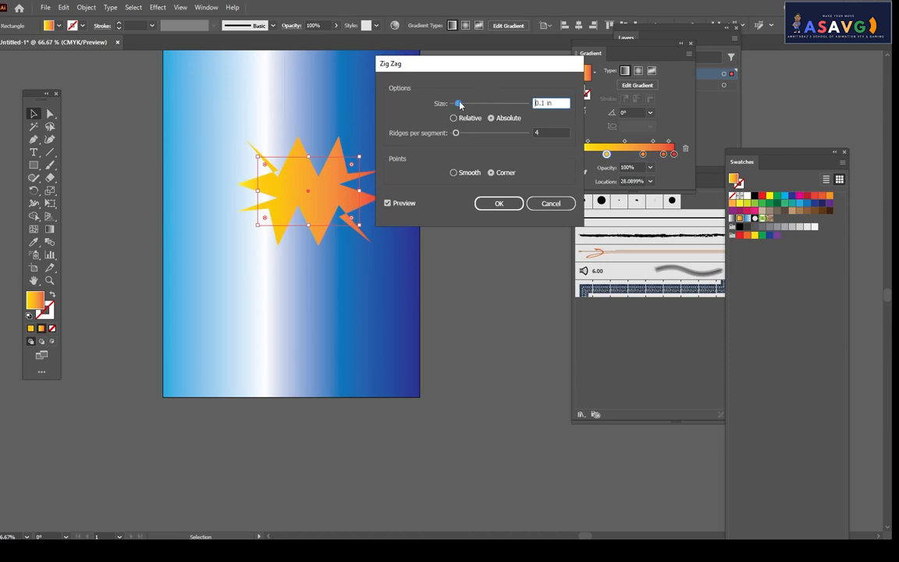
left_click_drag(456, 132, 483, 137)
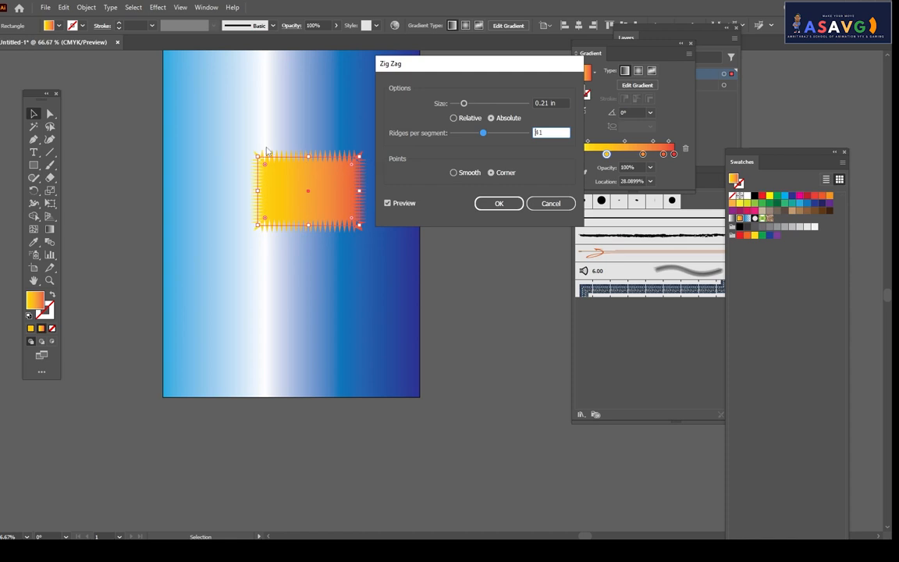
- Apply the Zig Zag effect with 34 ridges per segment, smooth points and an absolute size of 0.19 in
left_click(470, 133)
left_click(477, 133)
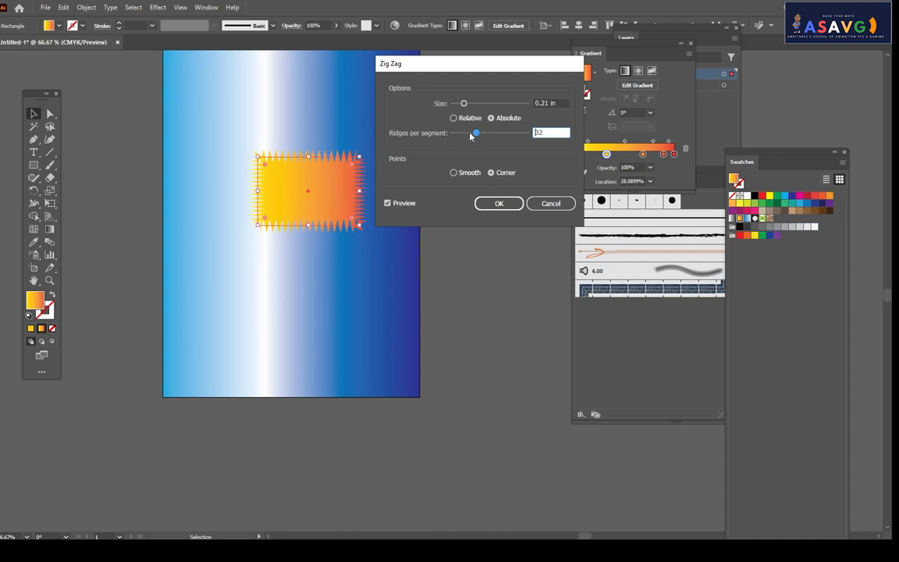
left_click_drag(477, 133, 506, 103)
left_click(458, 174)
left_click(468, 117)
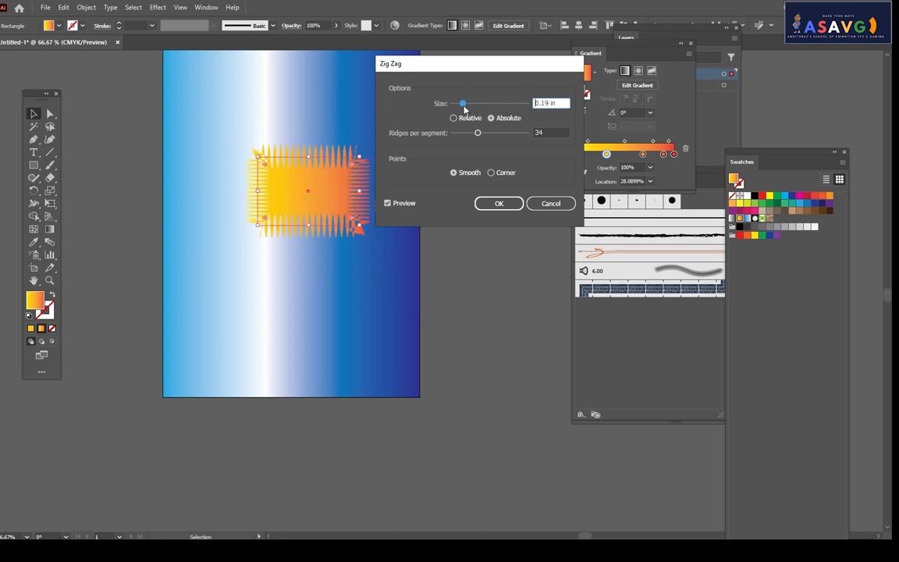
left_click(492, 119)
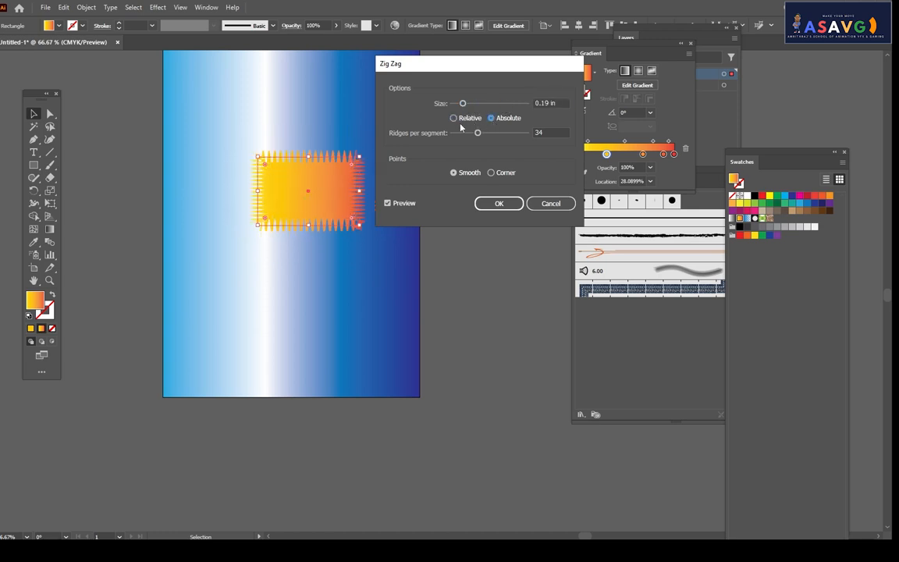
left_click(486, 203)
scroll(342, 217, "up", 2)
left_click(481, 290)
scroll(481, 290, "down", 2)
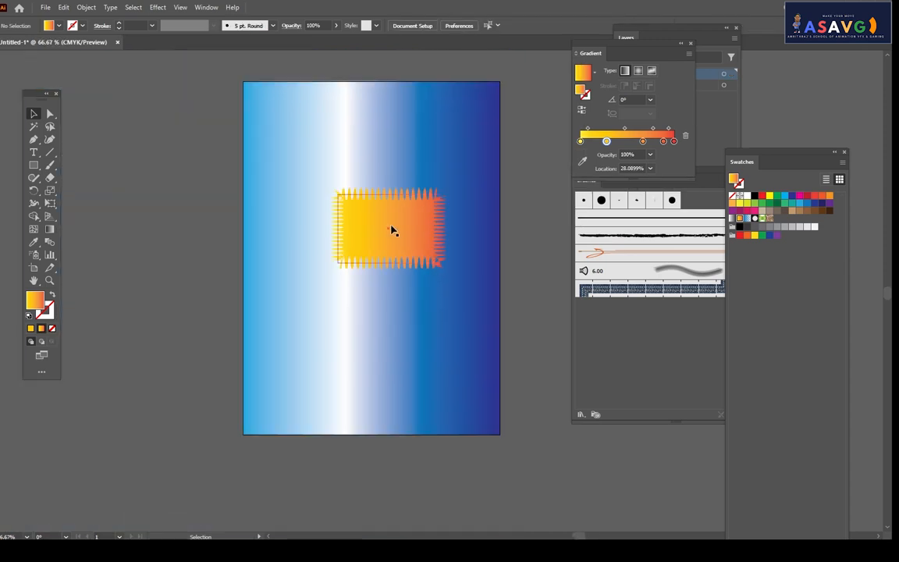
- Try the Roughen effect on the zig-zag rectangle with a relative size of 34%, detail of 99 per inch and corner points, and undo it
left_click(391, 231)
left_click(158, 7)
mouse_move(203, 97)
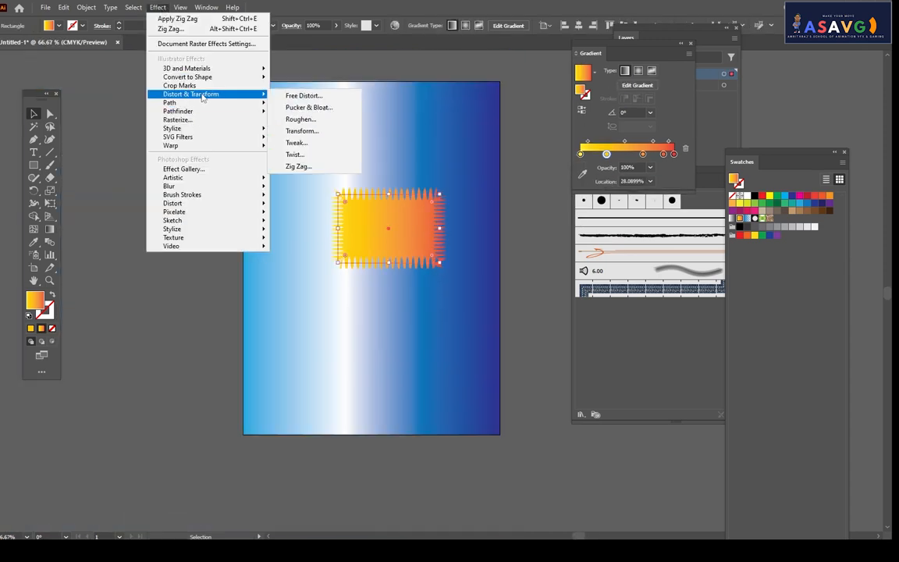
left_click(281, 119)
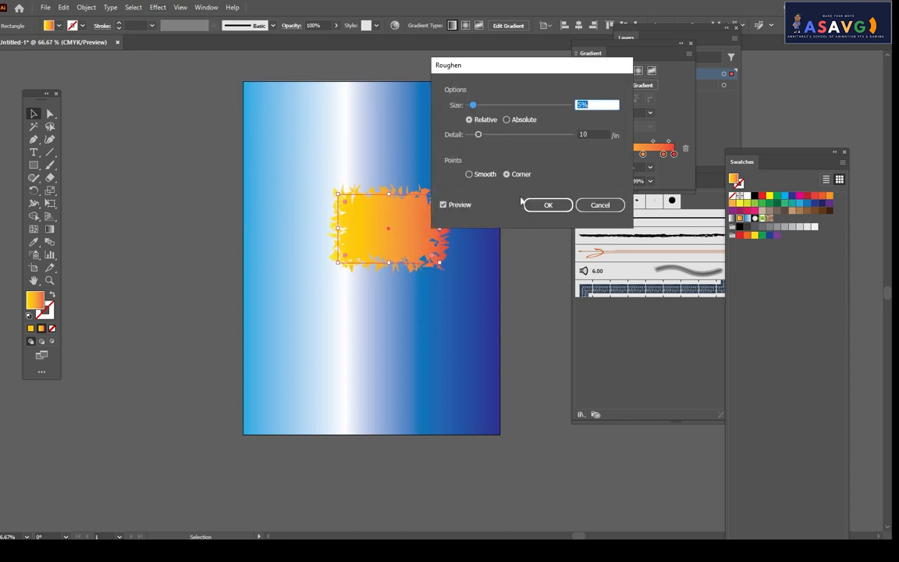
left_click_drag(487, 109, 570, 134)
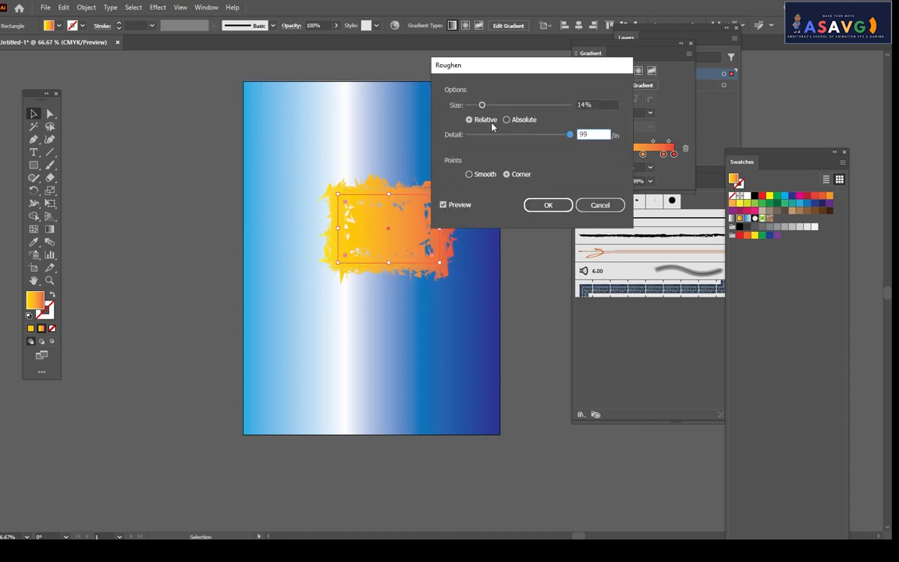
left_click_drag(481, 105, 491, 105)
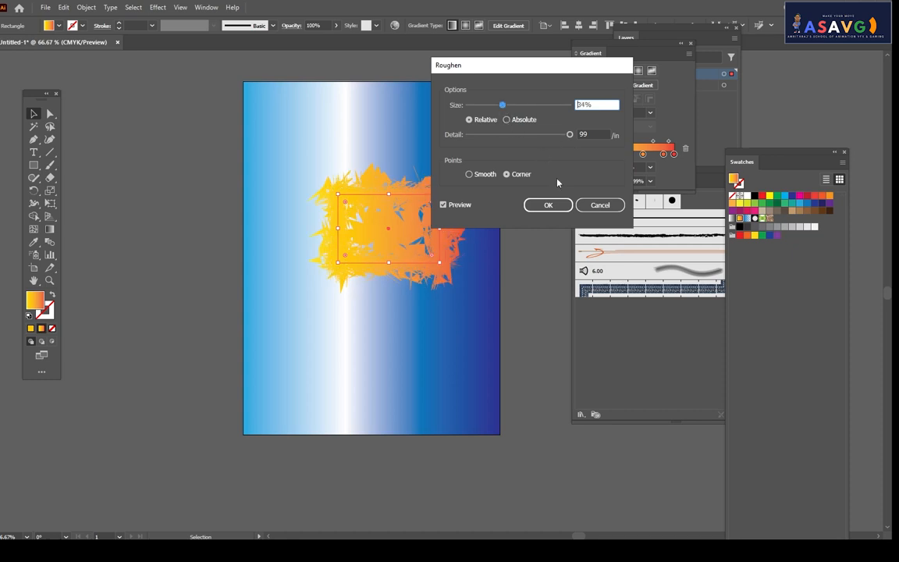
left_click(548, 207)
key("ctrl+z")
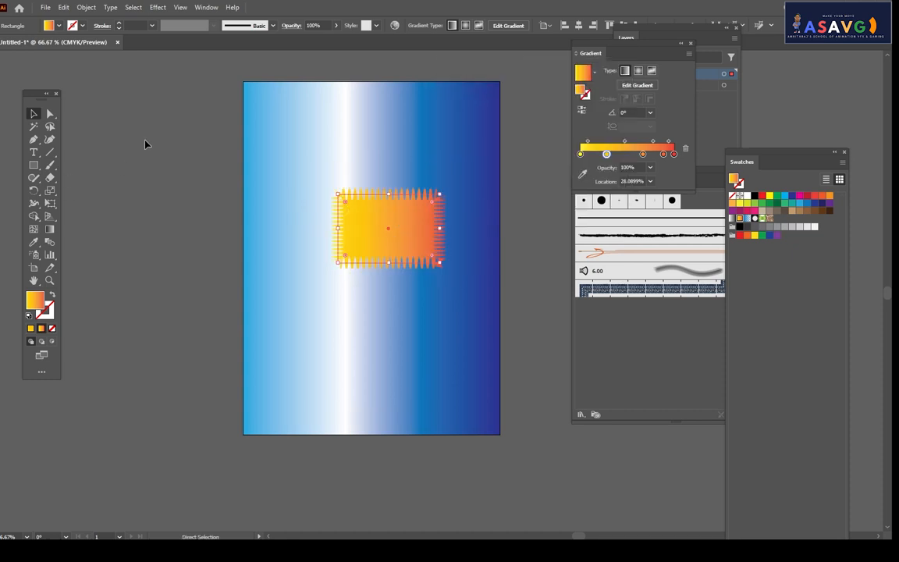
- Try a Free Distort on the zig-zag rectangle that pulls its two left corners outward, and undo it
left_click(158, 7)
mouse_move(195, 102)
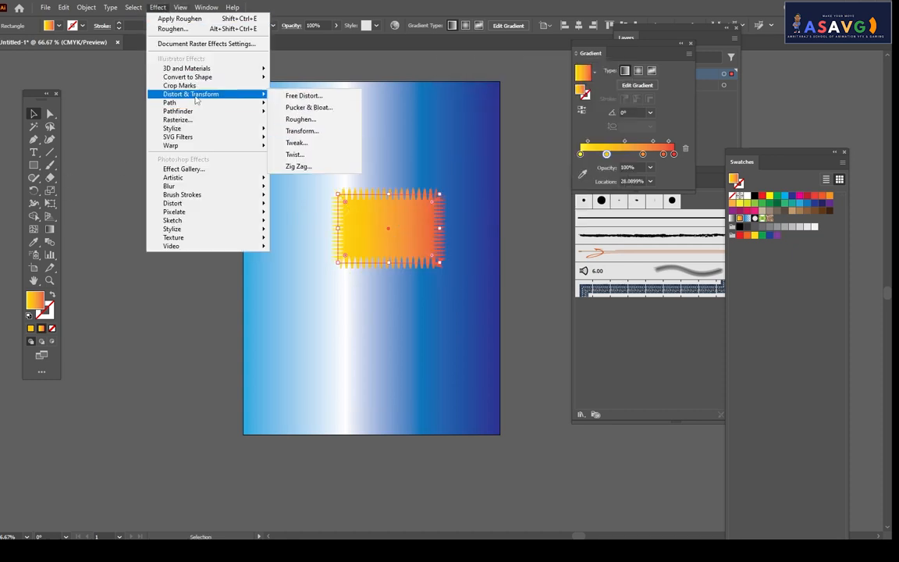
left_click(301, 95)
left_click_drag(447, 154, 444, 168)
left_click_drag(446, 101, 425, 90)
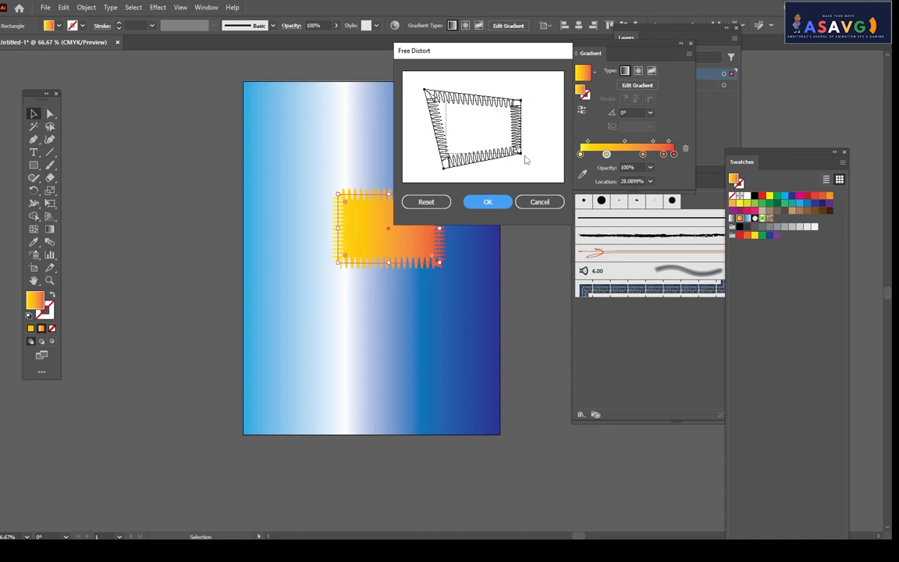
left_click(498, 202)
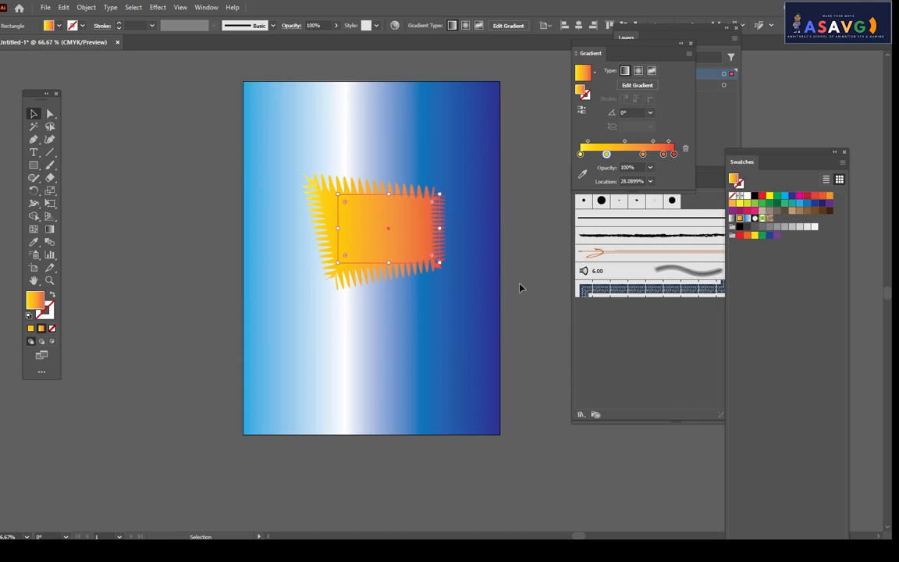
key("ctrl+z")
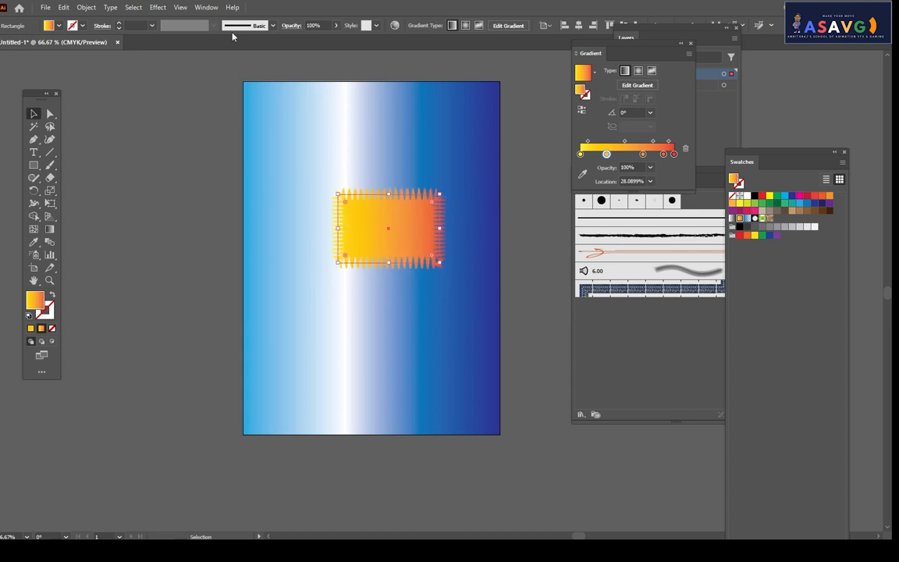
- Apply Pucker & Bloat to the zig-zag rectangle with a bloat of 200%
left_click(158, 7)
mouse_move(212, 106)
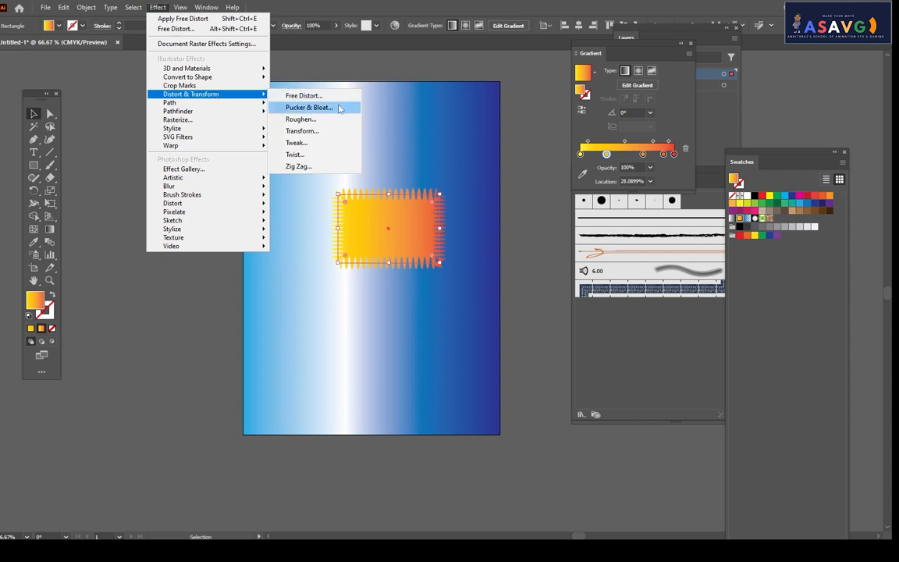
left_click(338, 108)
left_click_drag(526, 121, 587, 125)
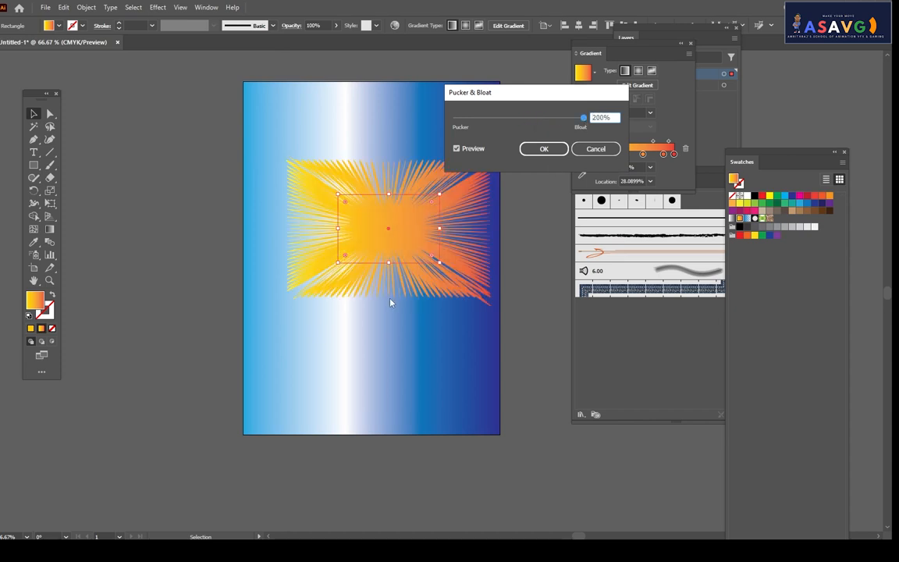
left_click(544, 149)
left_click(406, 467)
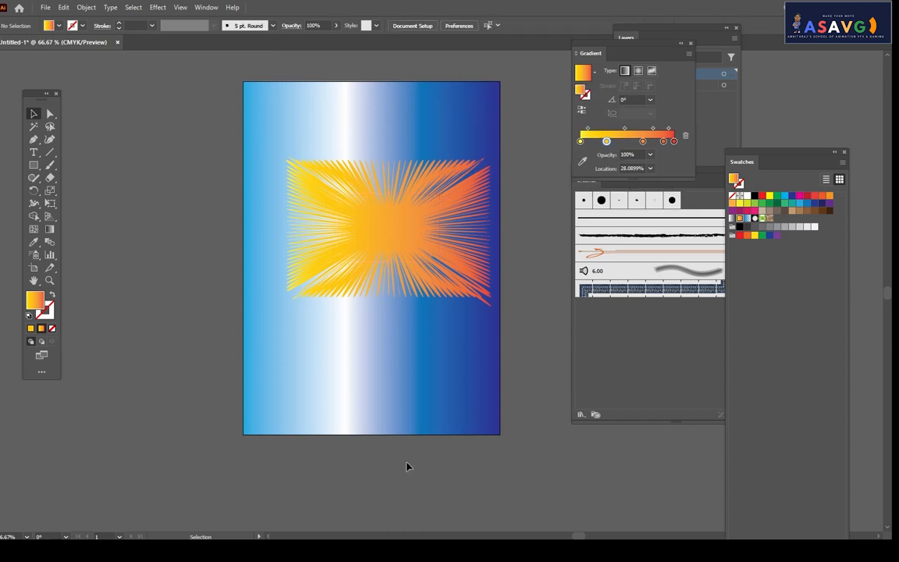
- Delete the bloated rectangle and draw a gradient-filled ellipse of about 3.73 by 3.37 in on the artboard's left half
left_click(401, 286)
key("Delete")
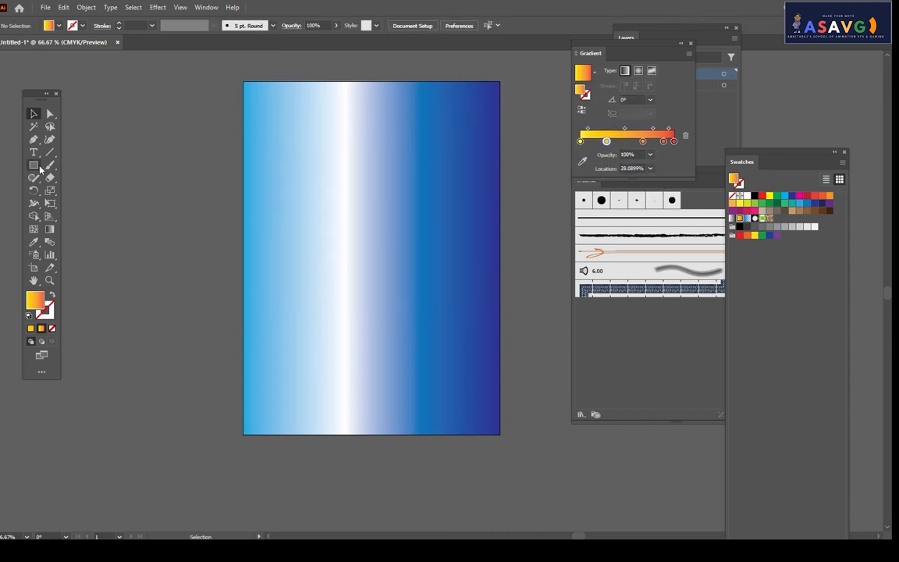
left_click_drag(34, 165, 74, 183)
left_click_drag(272, 178, 392, 286)
- Apply Pucker & Bloat to the ellipse, bloating it into a four-petal cross
left_click(160, 7)
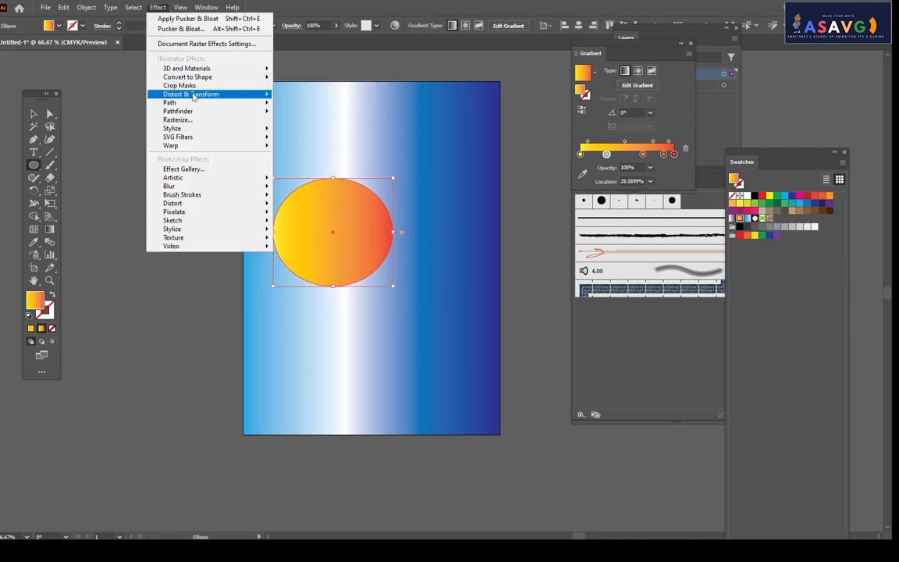
mouse_move(207, 94)
left_click(329, 107)
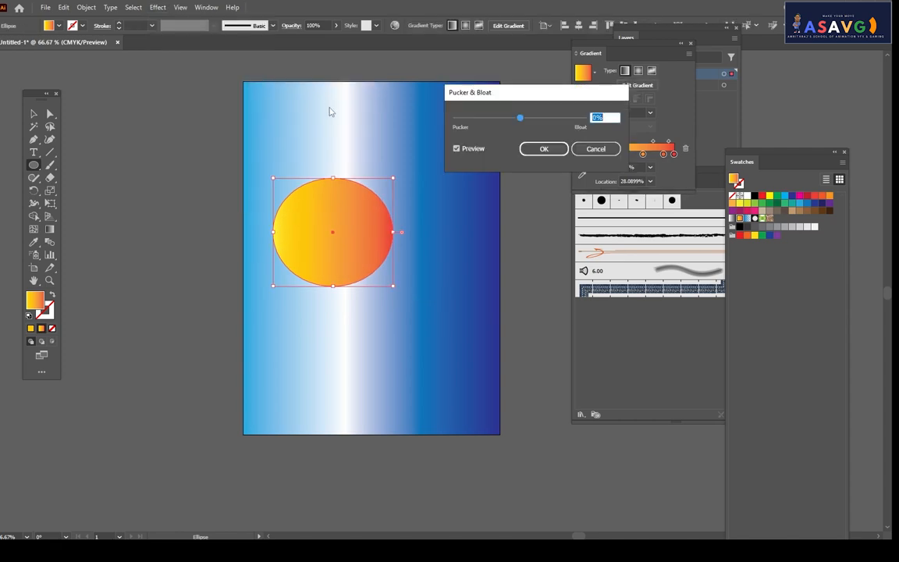
left_click_drag(516, 119, 544, 121)
left_click(544, 148)
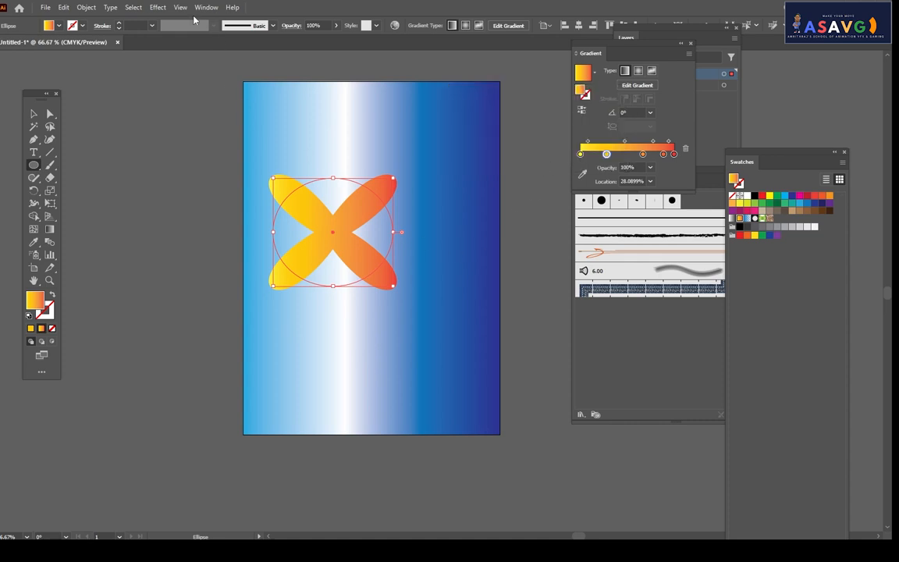
- Twist the four-petal shape by 360° into a spiral
left_click(158, 7)
mouse_move(185, 112)
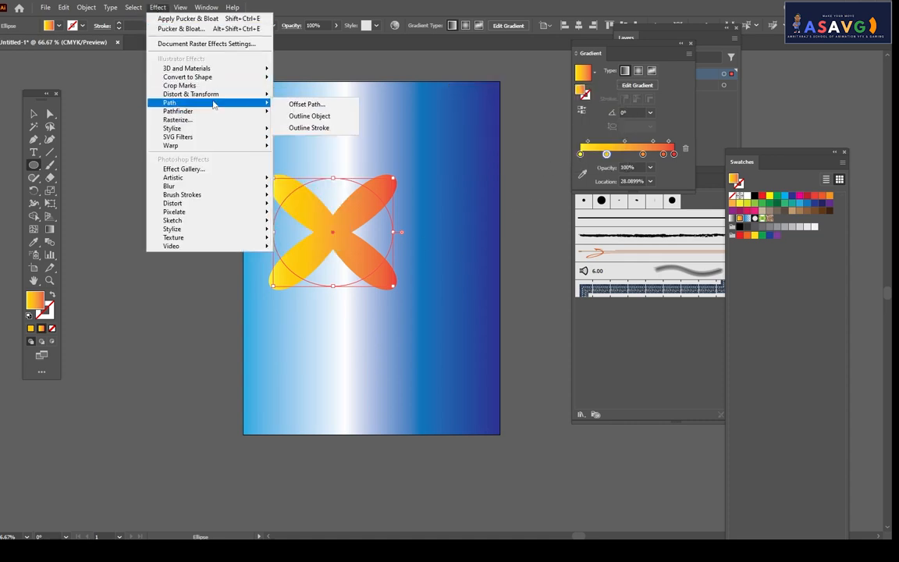
mouse_move(227, 94)
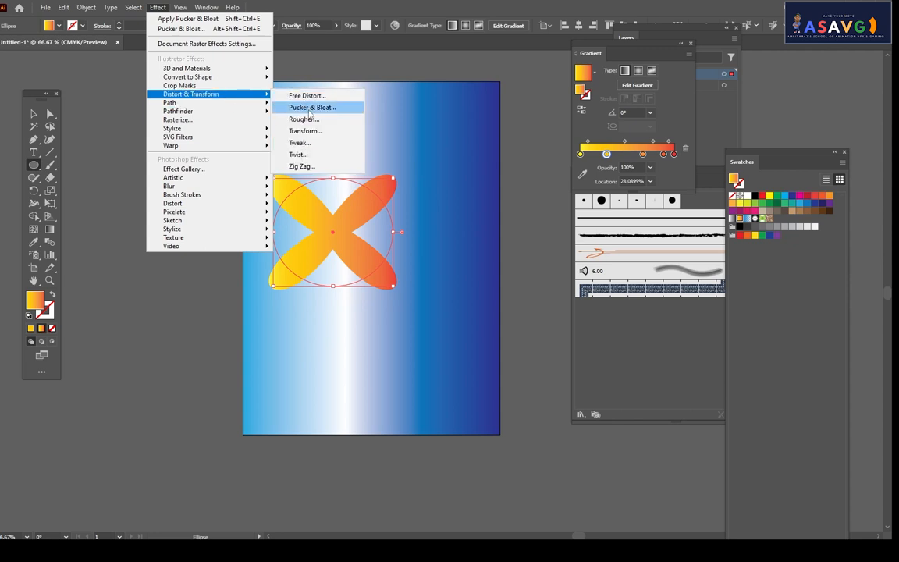
left_click(298, 155)
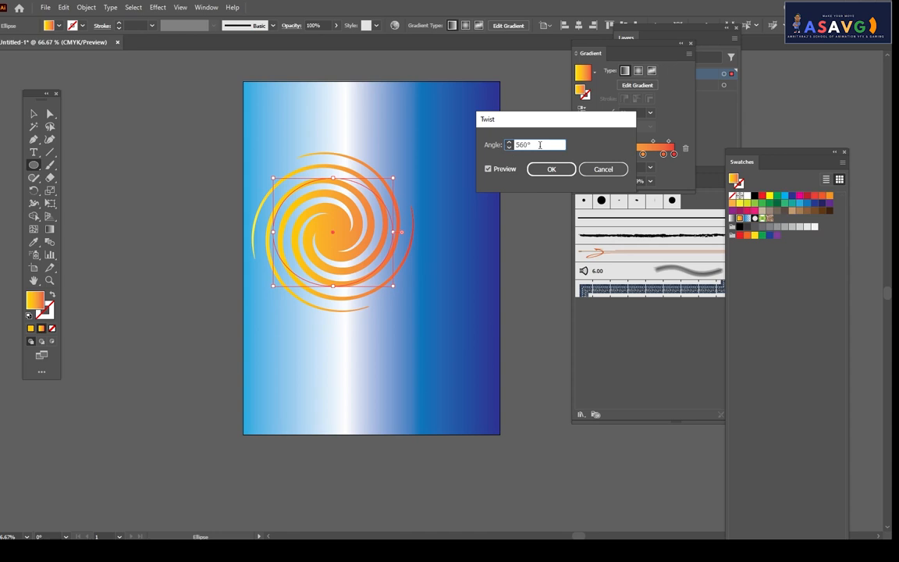
type("360")
key("Return")
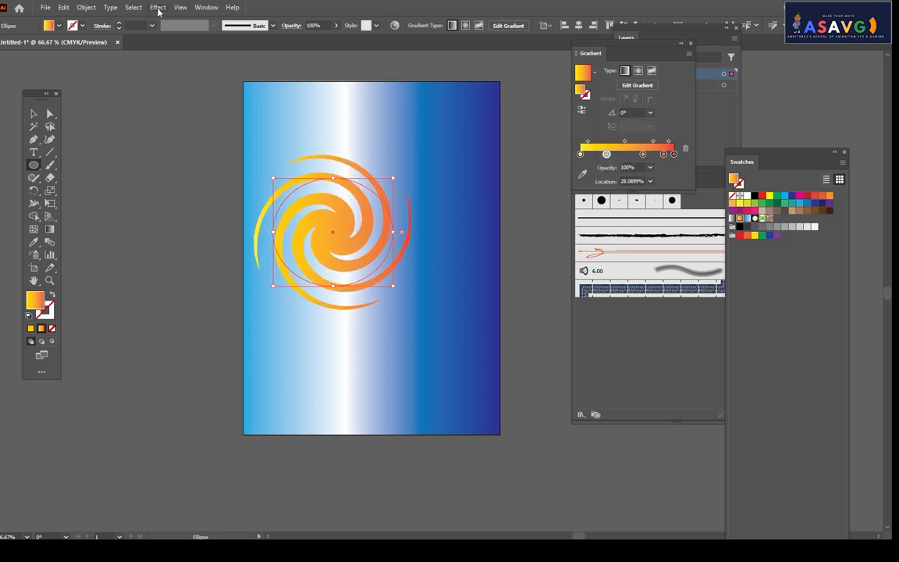
- Roughen the spiral with a relative size of 2%, detail of 100 per inch and corner points
left_click(159, 8)
mouse_move(218, 96)
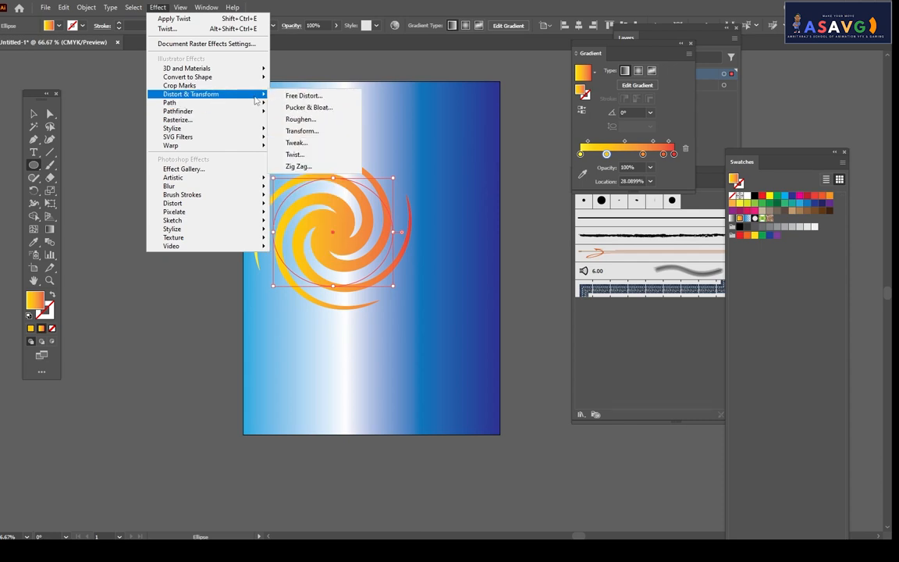
left_click(301, 119)
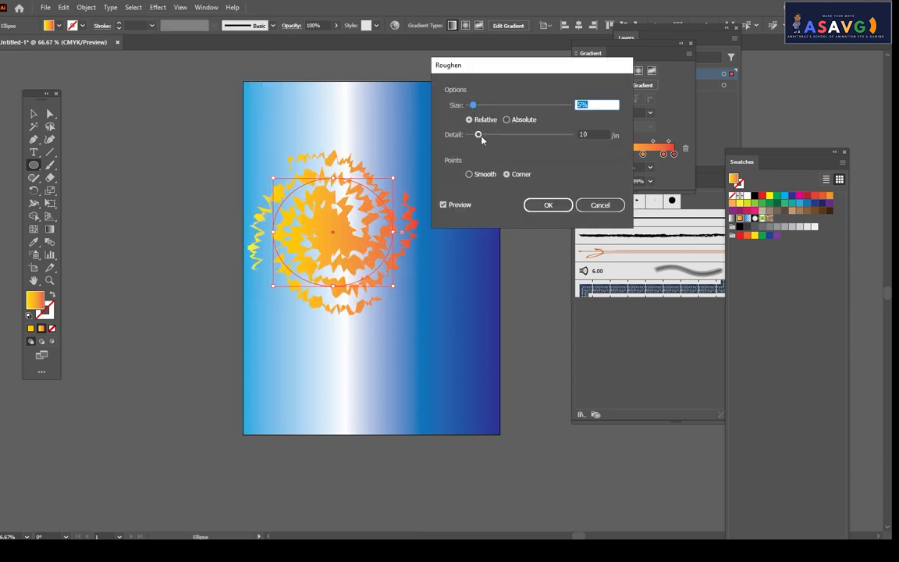
key("Tab")
type("100")
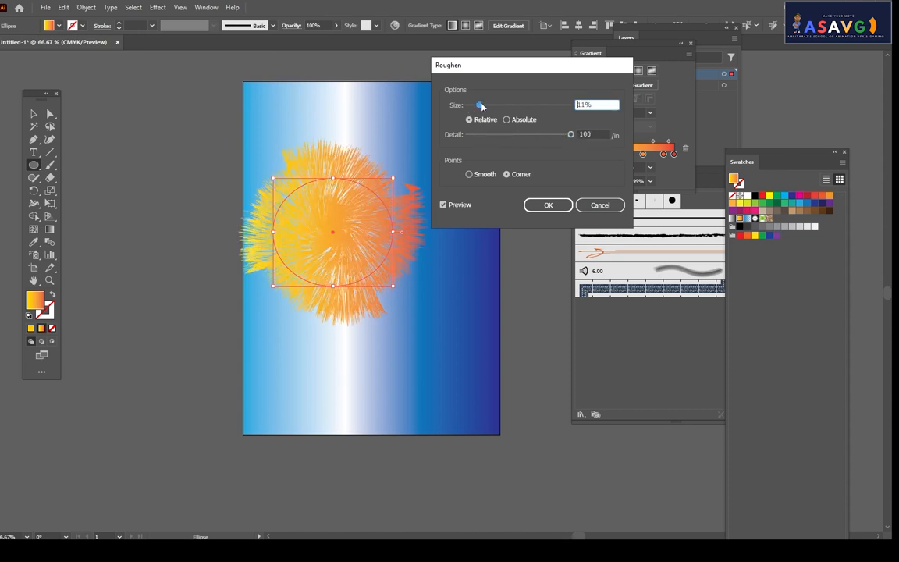
left_click_drag(473, 107, 472, 108)
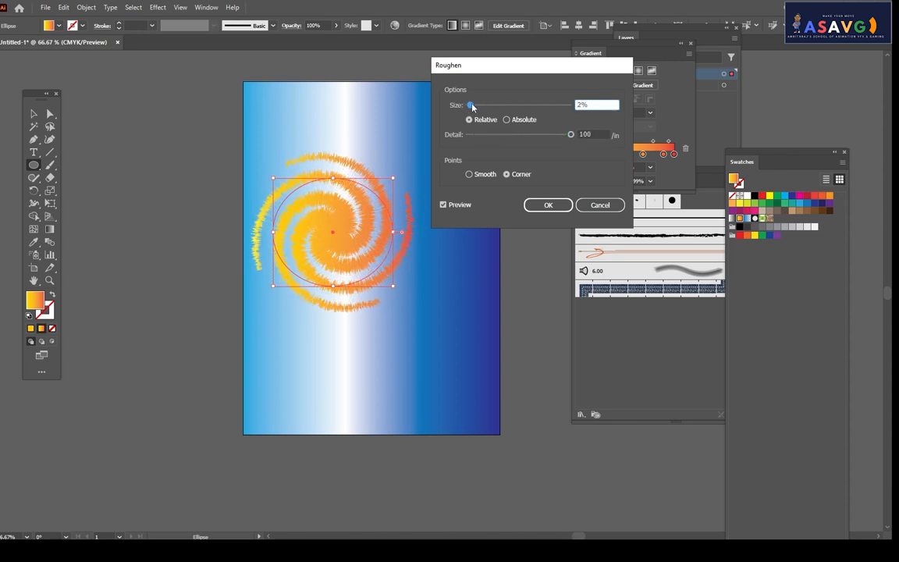
left_click(452, 301)
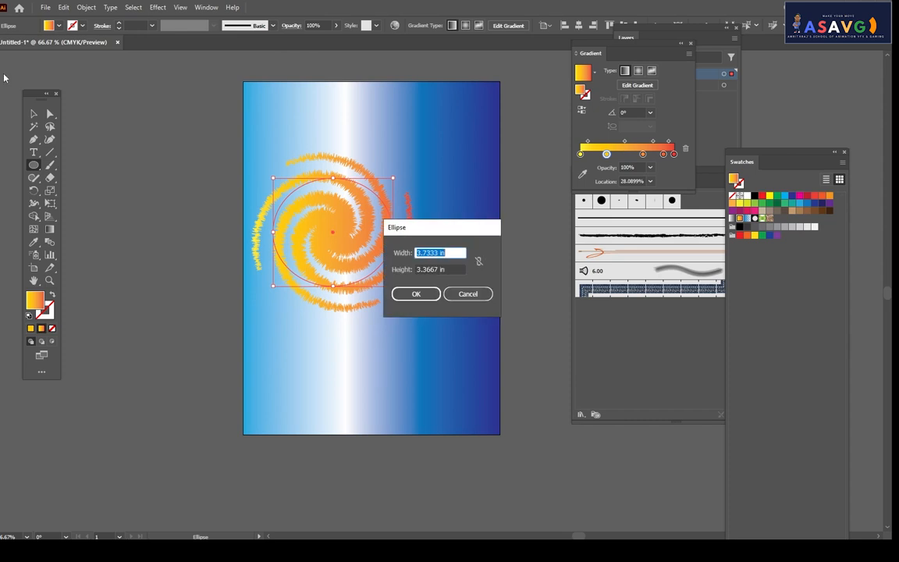
left_click(467, 296)
- Move the roughened spiral up to the top edge of the artboard and deselect it
left_click(33, 114)
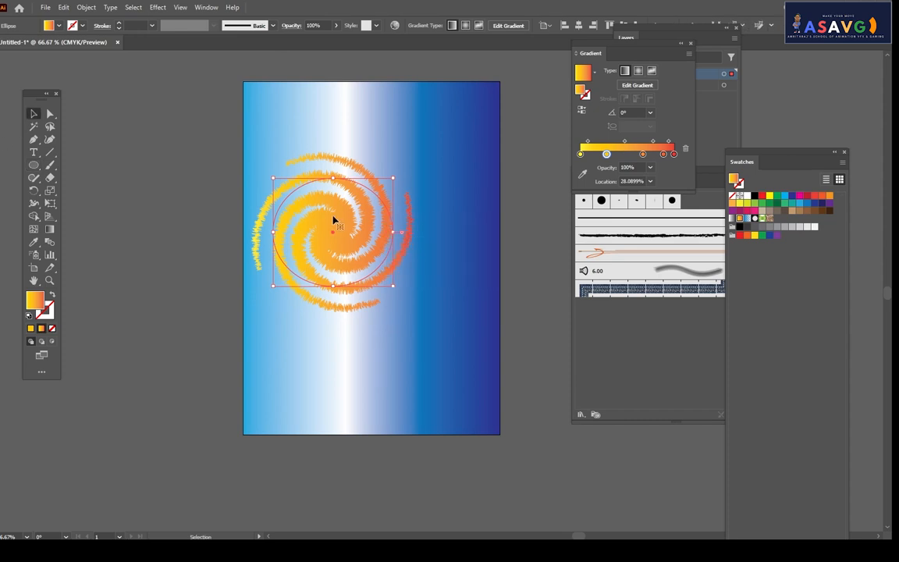
left_click_drag(335, 220, 373, 143)
left_click(327, 312)
scroll(384, 263, "right", 1)
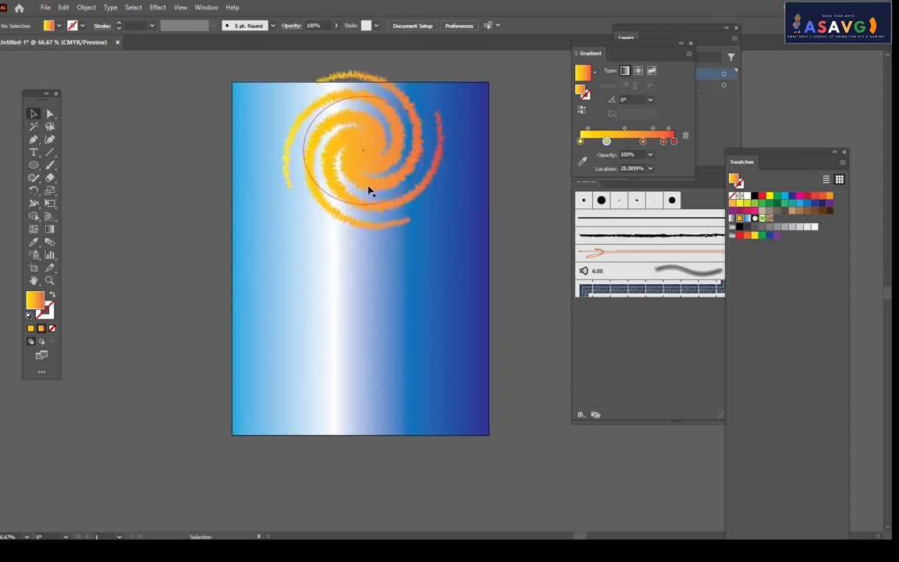
- Paint a wavy gradient line with the Paintbrush across the full width of the artboard, below the spiral
left_click(369, 189)
left_click(53, 167)
left_click(92, 165)
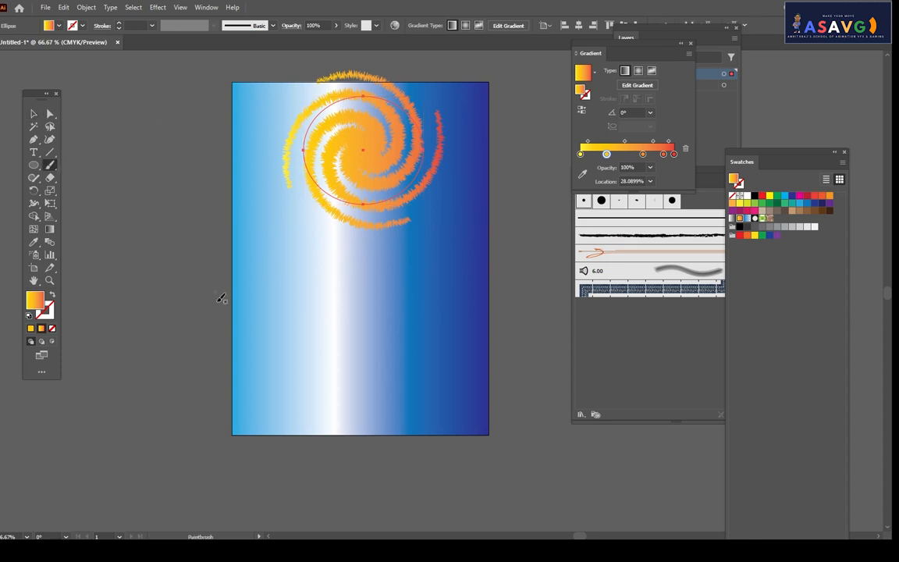
left_click_drag(207, 315, 506, 341)
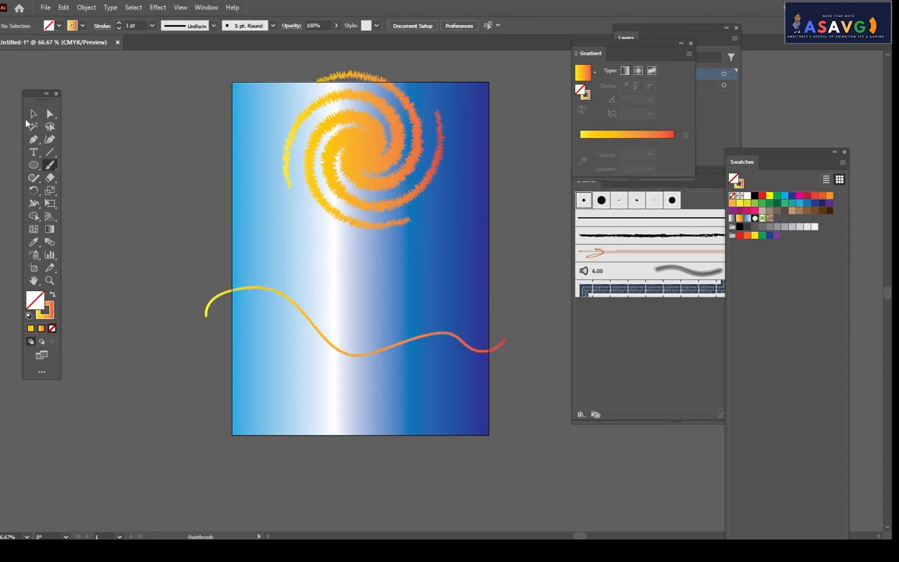
- Examine which Blend commands are available for the spiral alone and for the spiral together with the wavy line
left_click(34, 114)
left_click(389, 196)
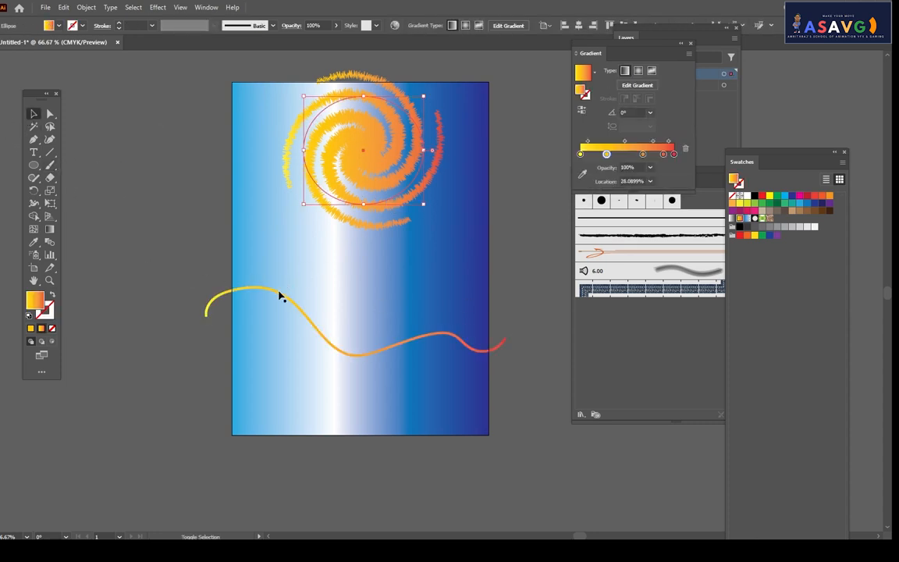
left_click(85, 7)
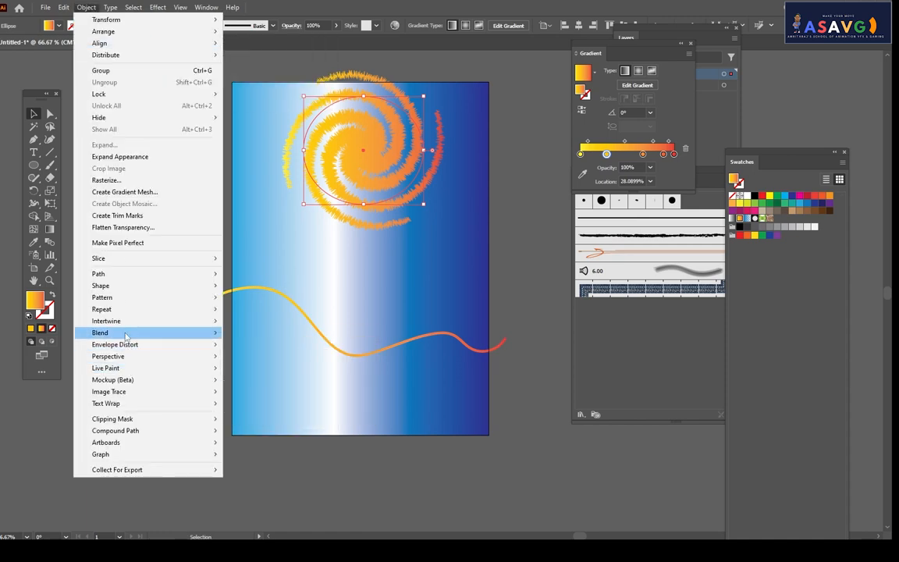
mouse_move(125, 336)
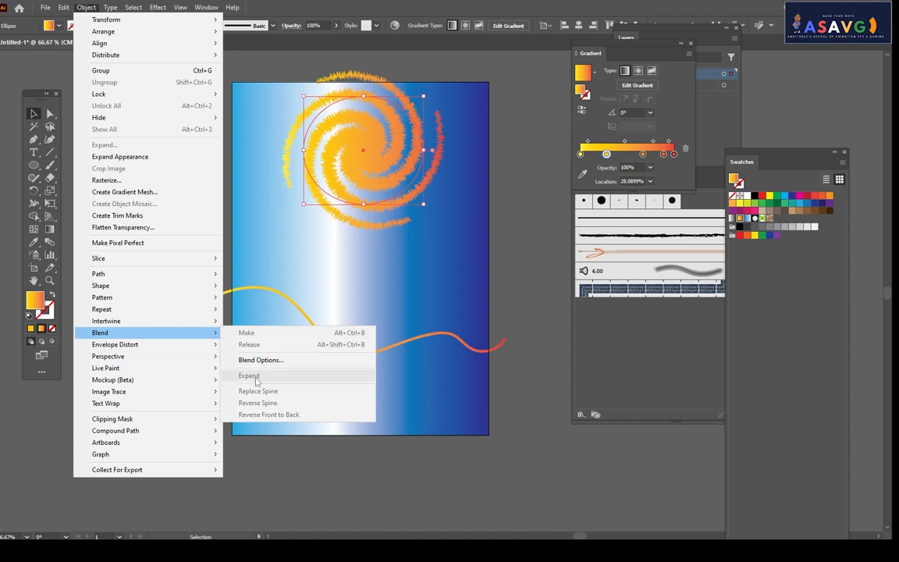
left_click(330, 214)
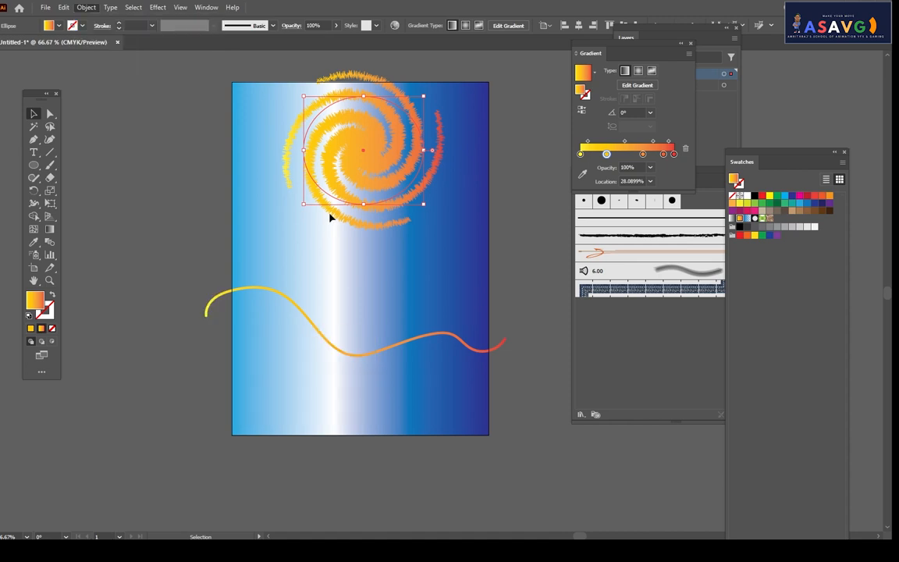
left_click(299, 307, "shift")
left_click(90, 8)
mouse_move(114, 335)
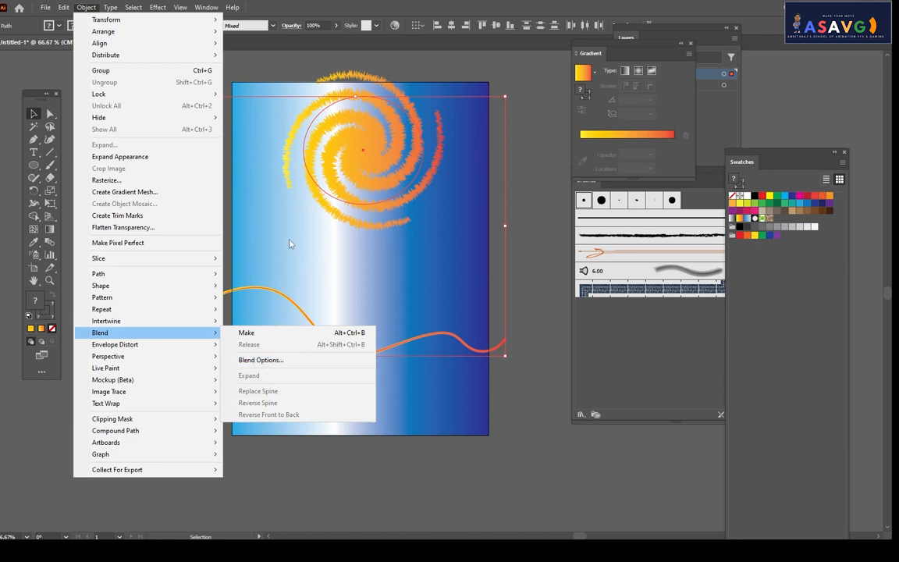
left_click(272, 273)
- Expand the appearance of the wavy gradient line into a filled shape and deselect it
left_click(265, 292)
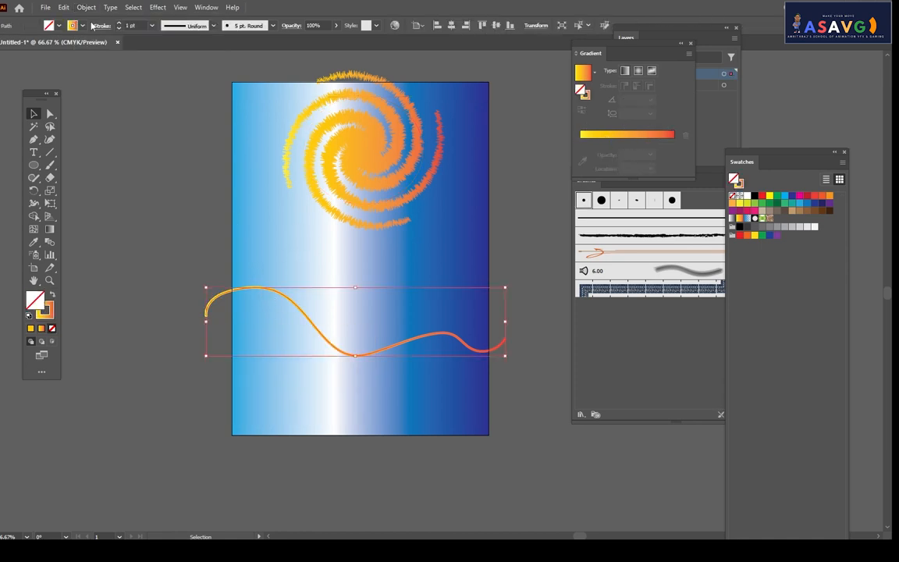
left_click(63, 7)
mouse_move(96, 184)
mouse_move(86, 7)
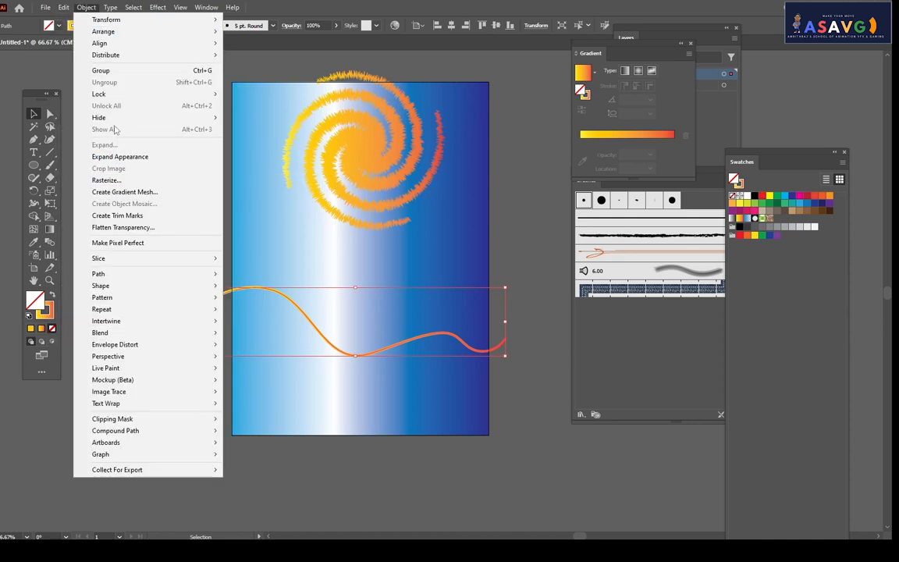
left_click(120, 156)
left_click(321, 217)
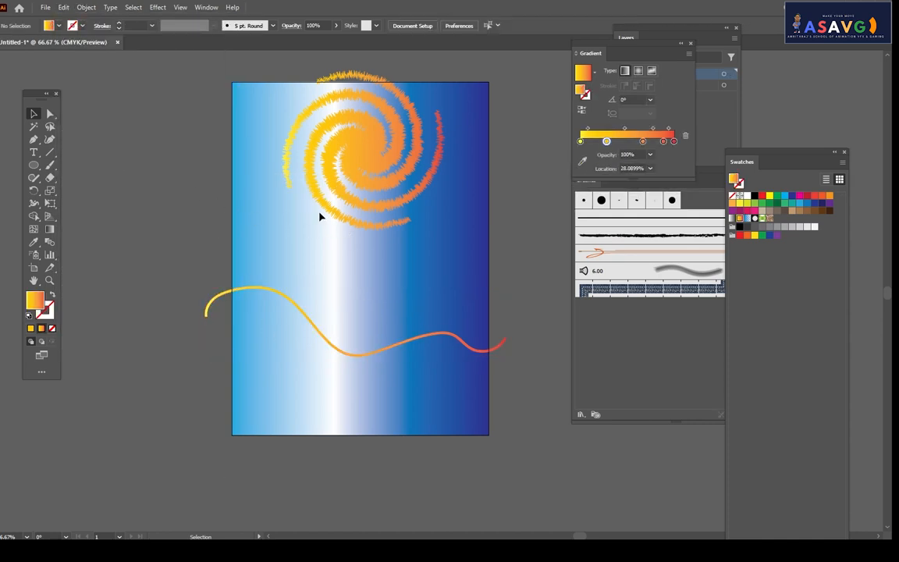
left_click(335, 215)
left_click(283, 294, "shift")
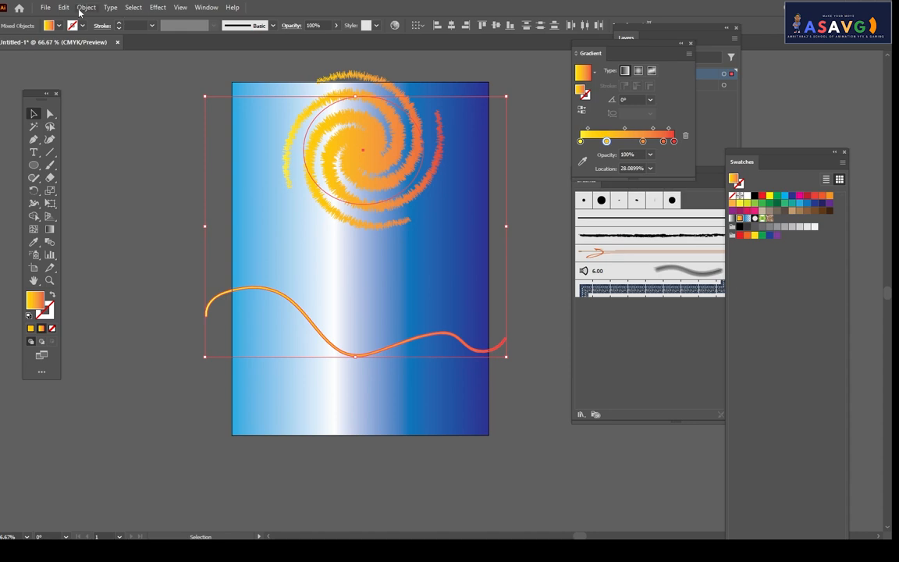
left_click(86, 7)
mouse_move(125, 334)
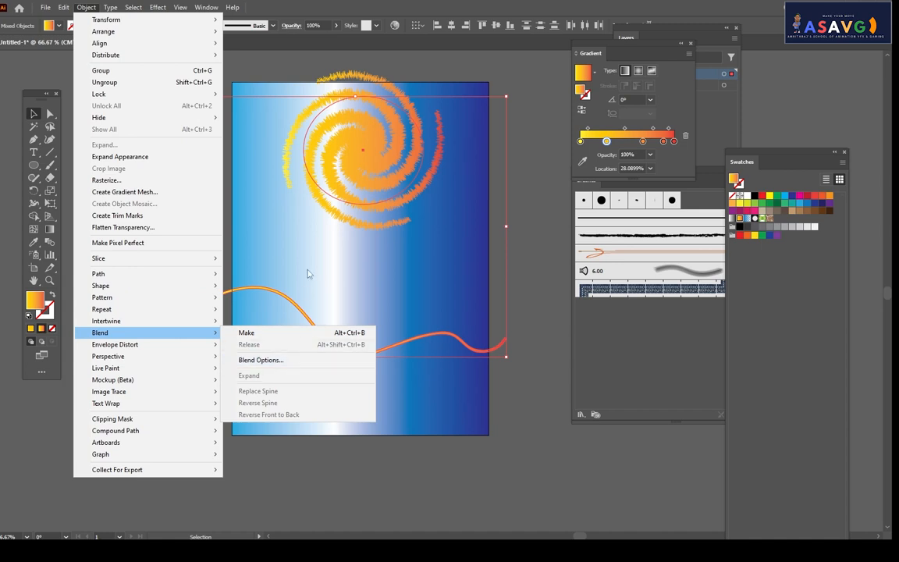
left_click(309, 209)
- Duplicate the expanded wavy line and place the copy slightly below the original
left_click(352, 206)
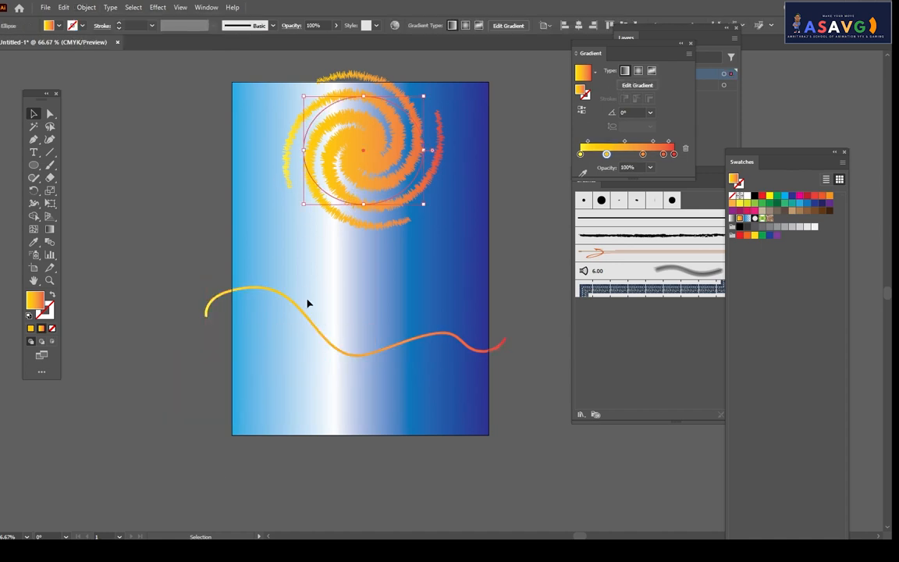
left_click(313, 328)
left_click_drag(316, 331, 321, 360)
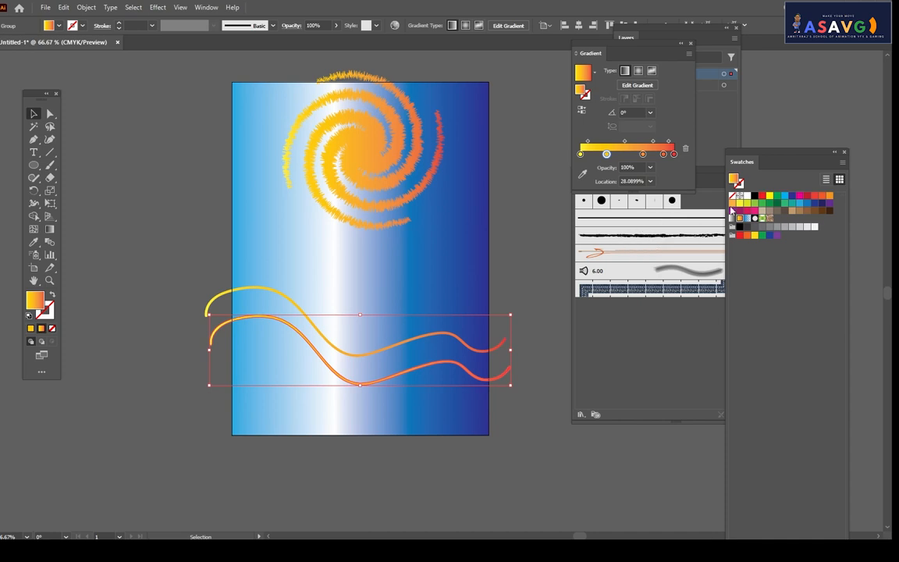
- Fill the lower wavy line with cyan and blend both lines using 500 specified steps
left_click(785, 196)
left_click(221, 256)
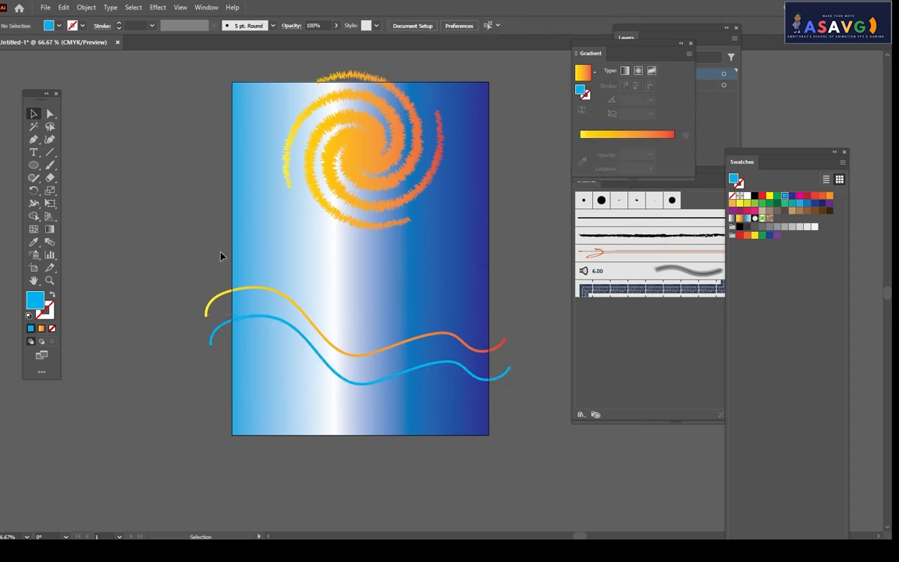
left_click_drag(530, 440, 531, 442)
left_click(86, 7)
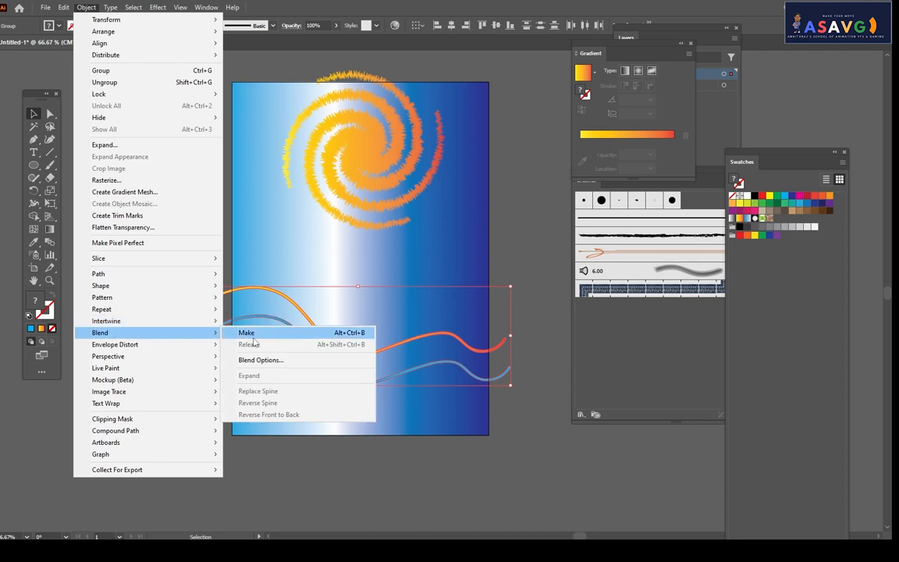
left_click(297, 360)
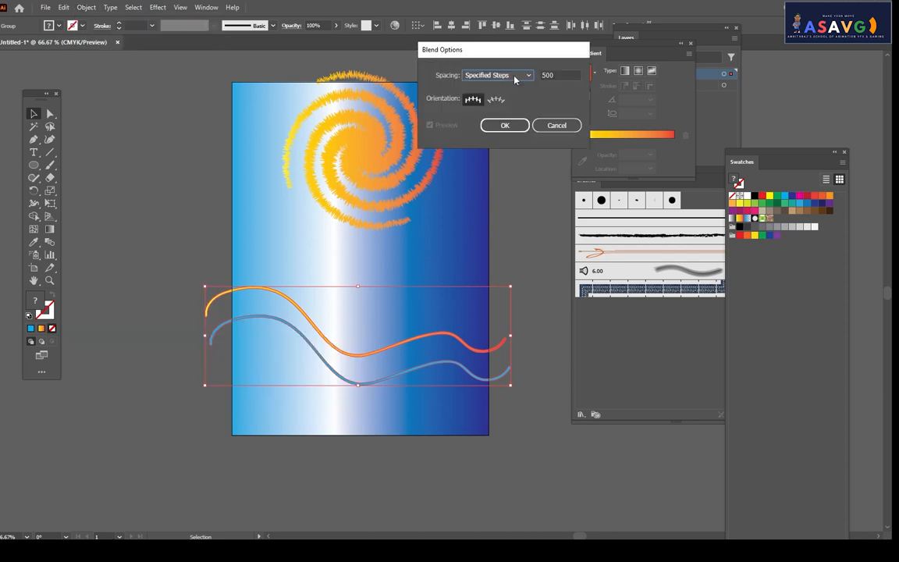
left_click(505, 127)
left_click(86, 7)
mouse_move(195, 331)
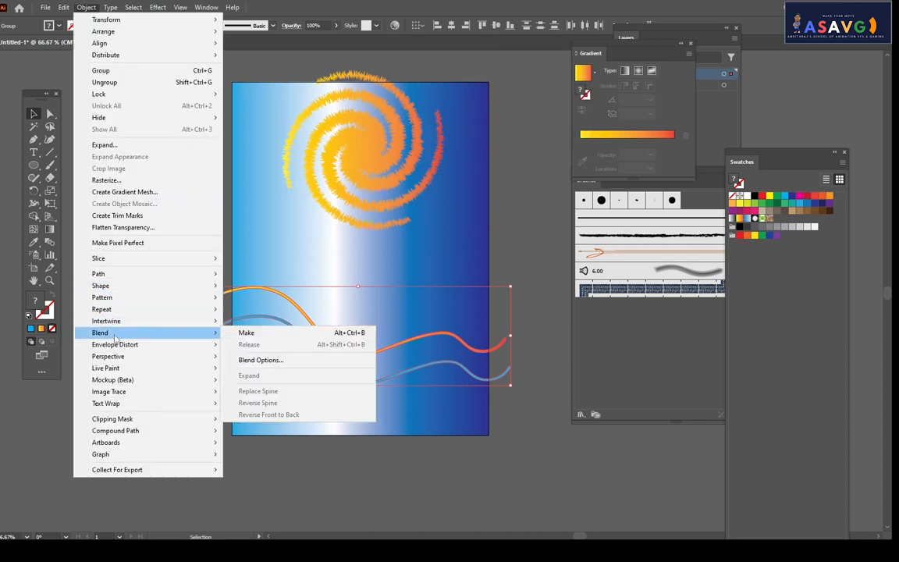
left_click(243, 332)
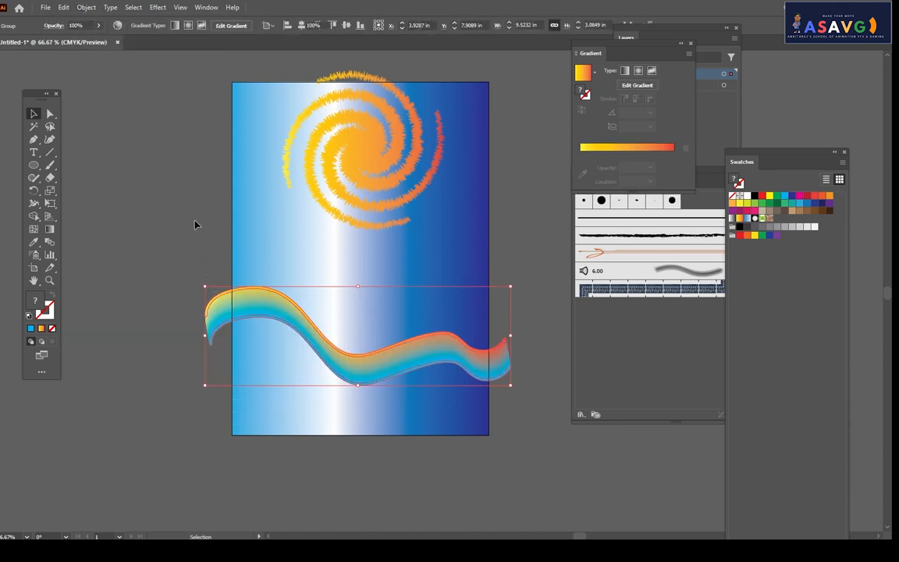
left_click(195, 225)
- Move the blended ribbon up a little and try replacing its spine with the roughened spiral's path
scroll(327, 335, "up", 1)
left_click_drag(340, 376, 336, 320)
left_click(336, 150, "shift")
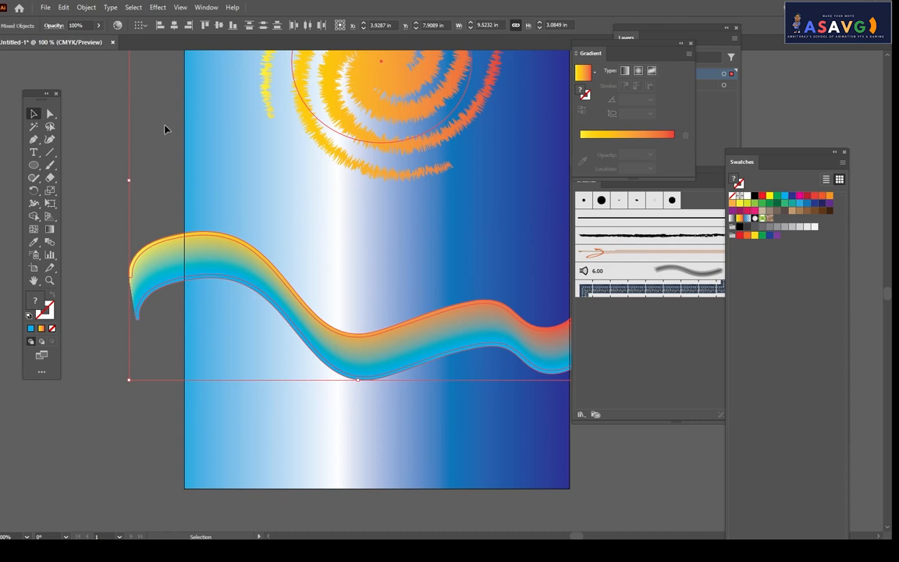
left_click(87, 8)
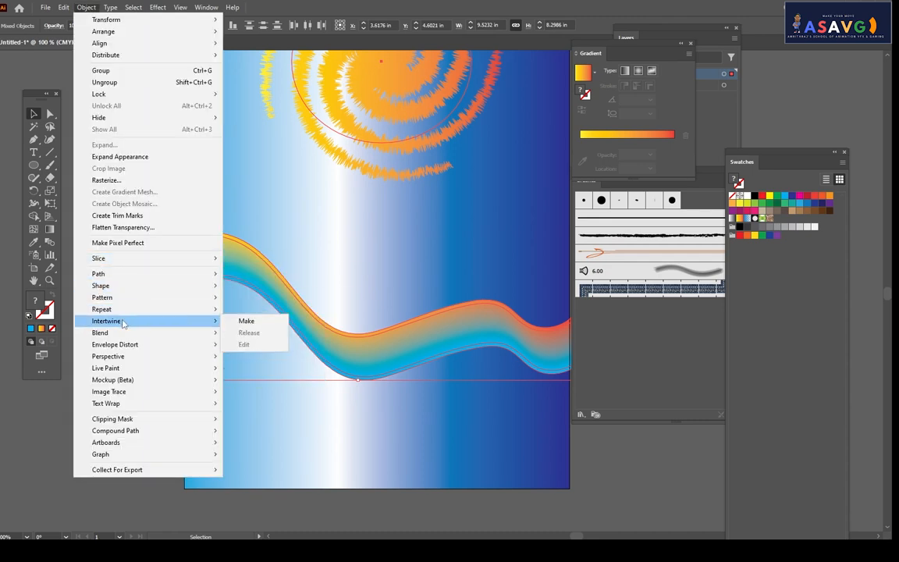
mouse_move(122, 333)
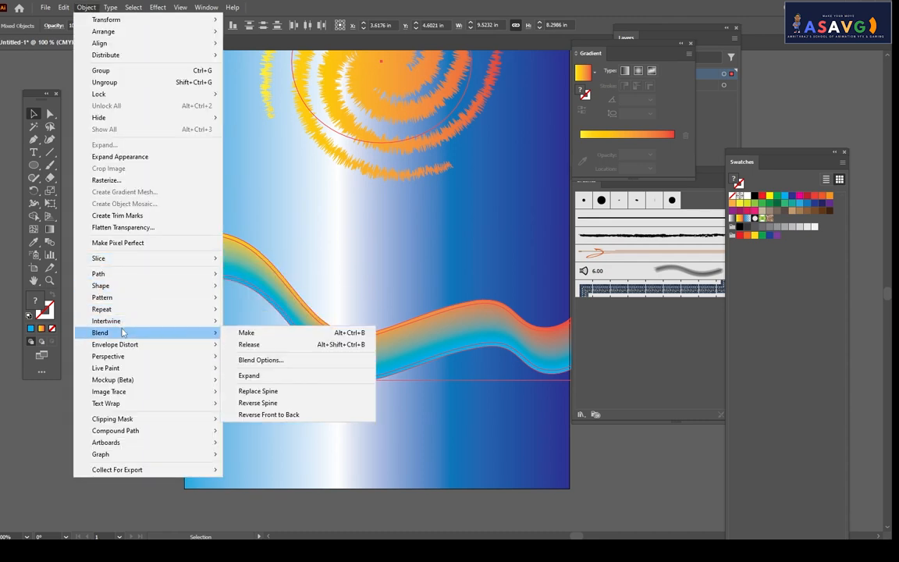
left_click(259, 390)
scroll(268, 266, "down", 2)
scroll(268, 266, "up", 3)
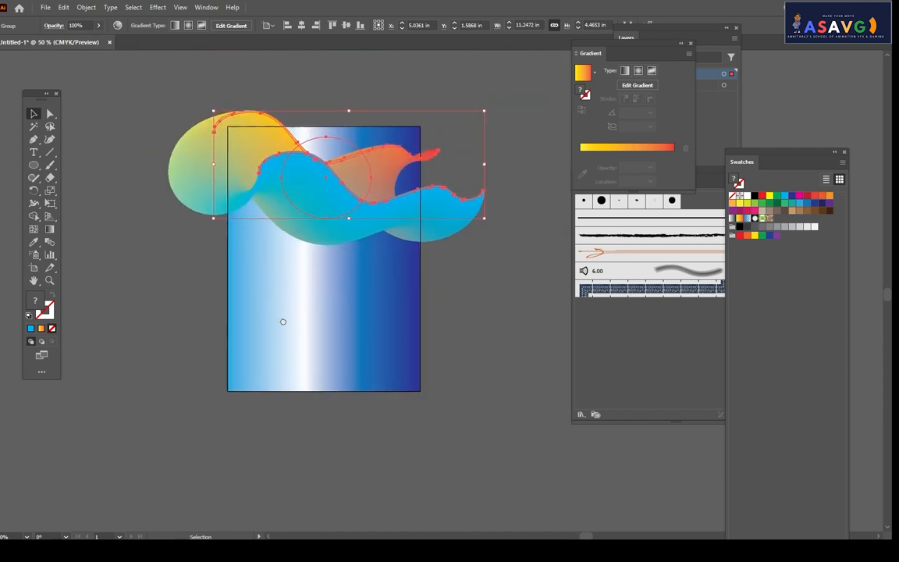
left_click(165, 292)
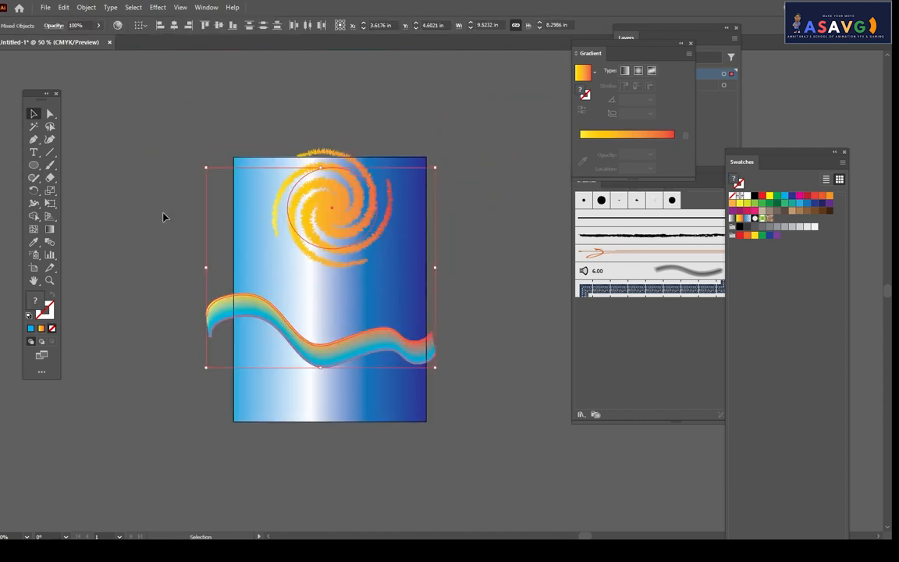
- Undo the ribbon's move, the blend and the lower line's cyan fill
left_click(123, 296)
left_click_drag(225, 328, 232, 345)
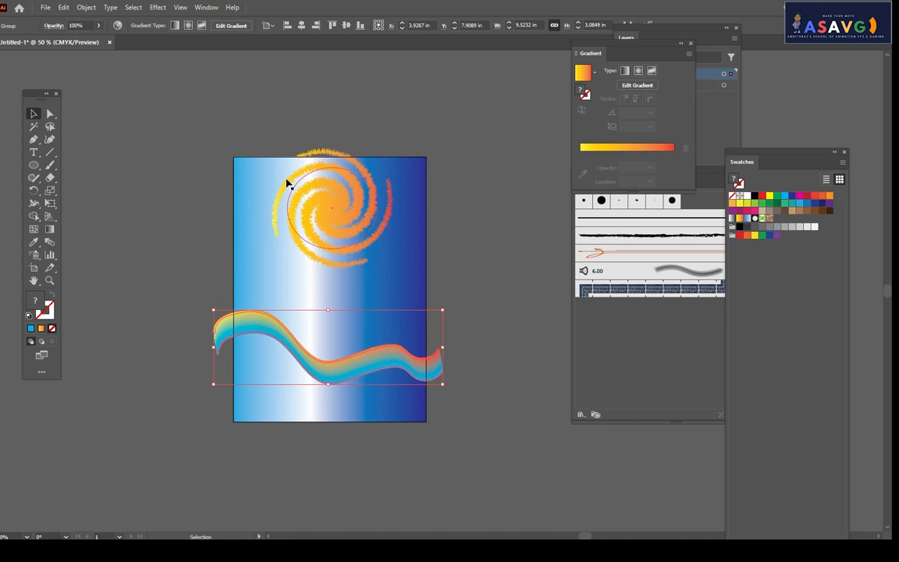
left_click(338, 199)
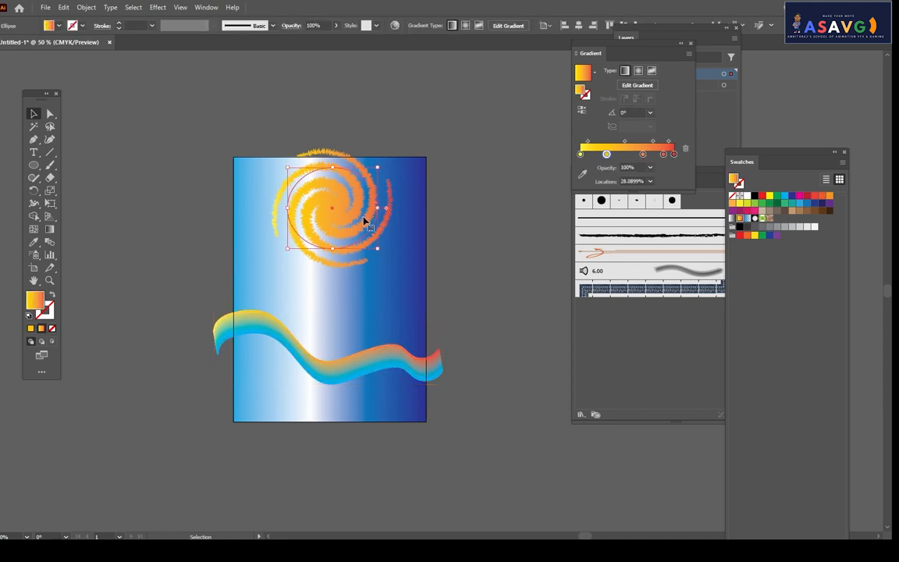
key("ctrl+z")
key("ctrl+z")
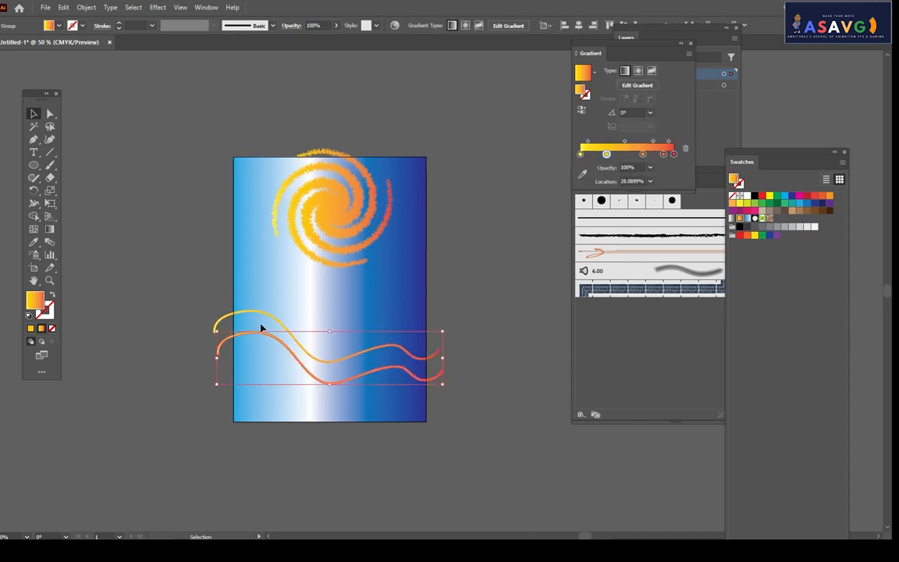
- Fill the upper wavy line with cyan, leaving the lower one with its yellow-to-red gradient
left_click(251, 343)
scroll(260, 329, "up", 1)
left_click(262, 323)
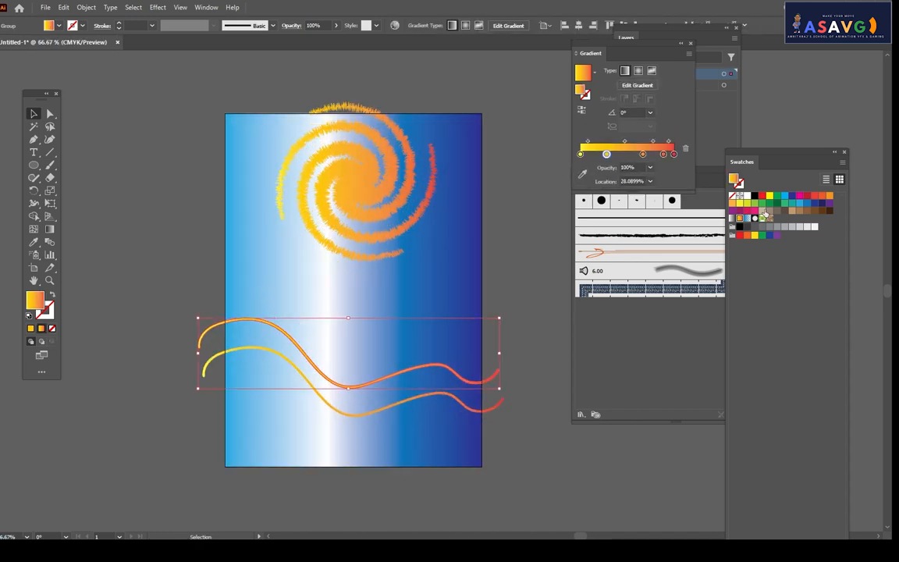
left_click(784, 197)
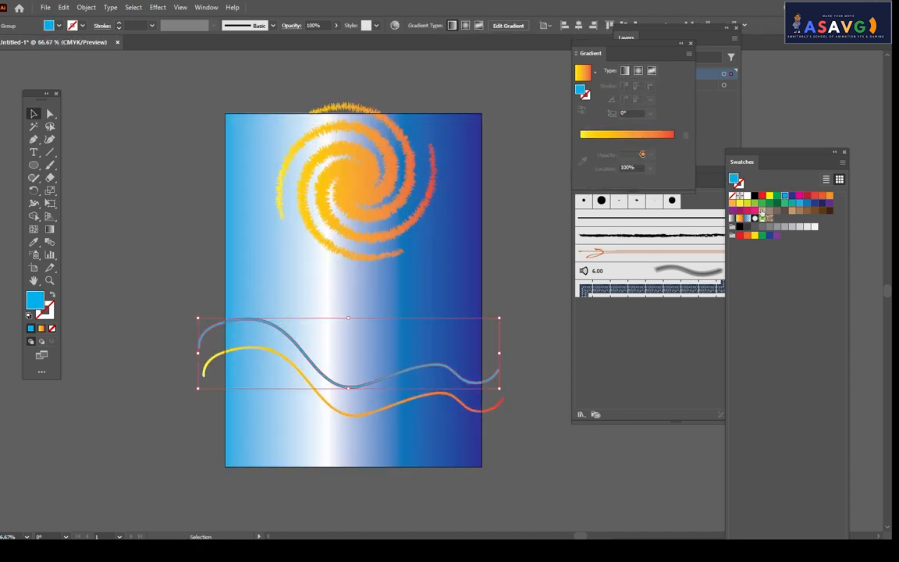
- Remove the fill from the upper wavy line and give it a dark blue stroke
left_click(60, 27)
left_click(3, 45)
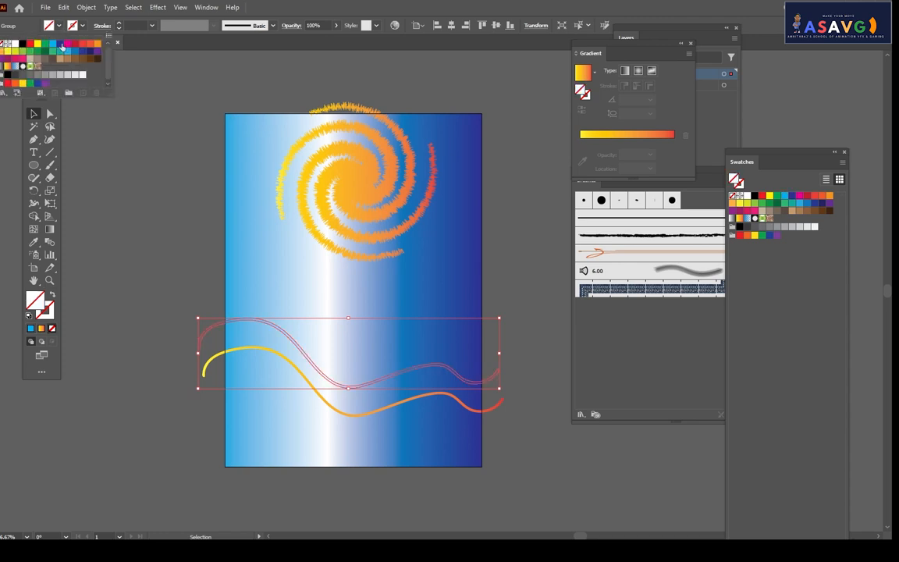
left_click(61, 27)
left_click(67, 44)
left_click(129, 203)
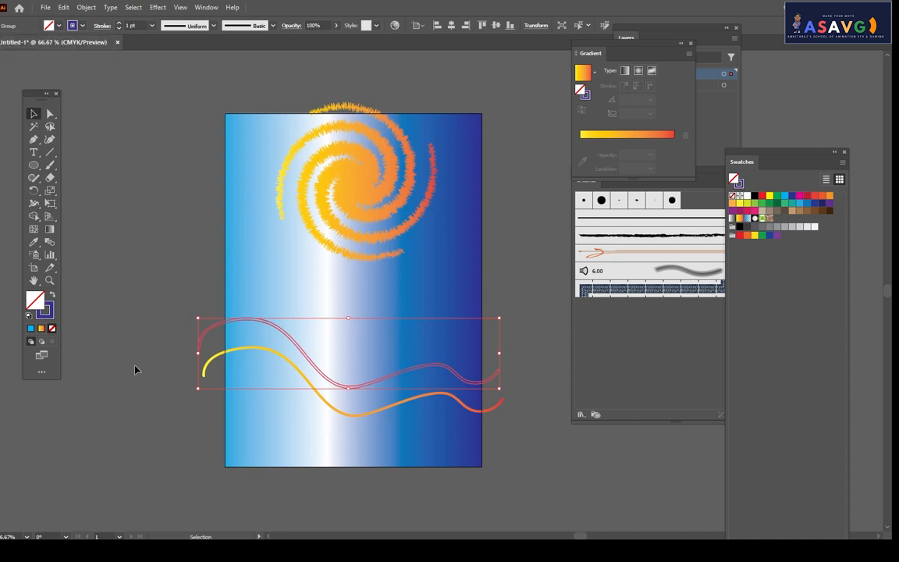
left_click(148, 423)
- Move the yellow-orange gradient wavy line down and slightly left, away from the blue outlined one
scroll(150, 420, "up", 2)
left_click(424, 272)
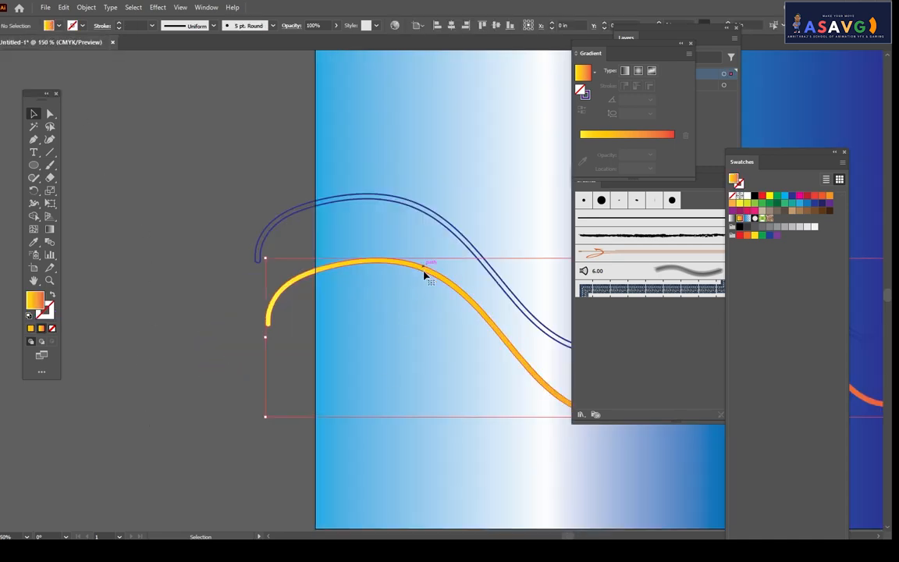
left_click_drag(472, 299, 425, 358)
scroll(426, 357, "down", 1)
left_click_drag(377, 306, 303, 222)
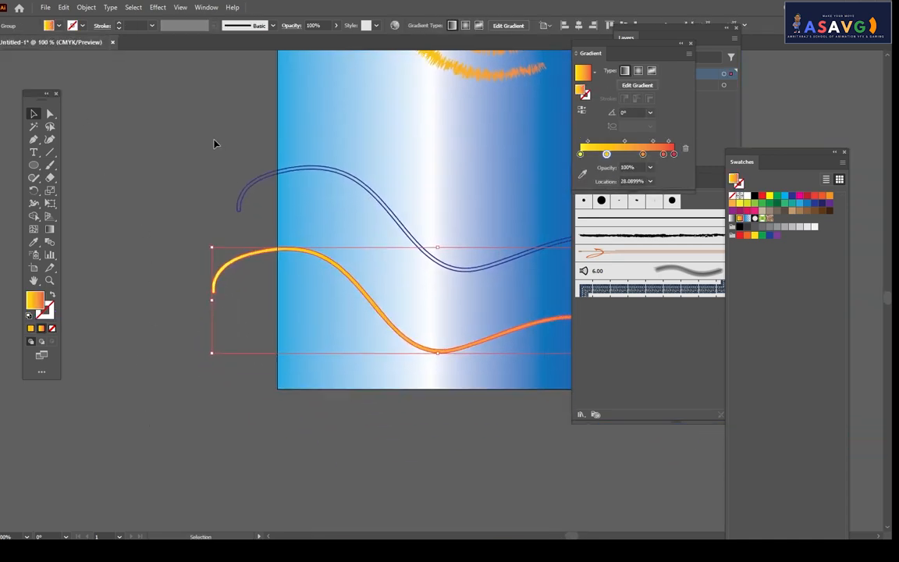
- Try to blend the blue outlined wavy line with the gradient-filled one, then undo the blend
left_click(328, 169, "shift")
left_click(85, 7)
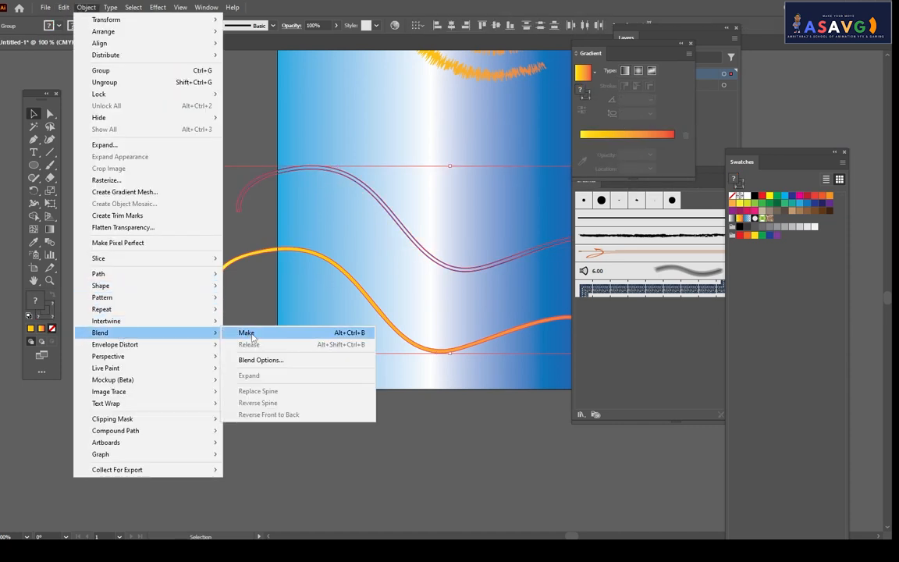
left_click(250, 334)
key("ctrl+z")
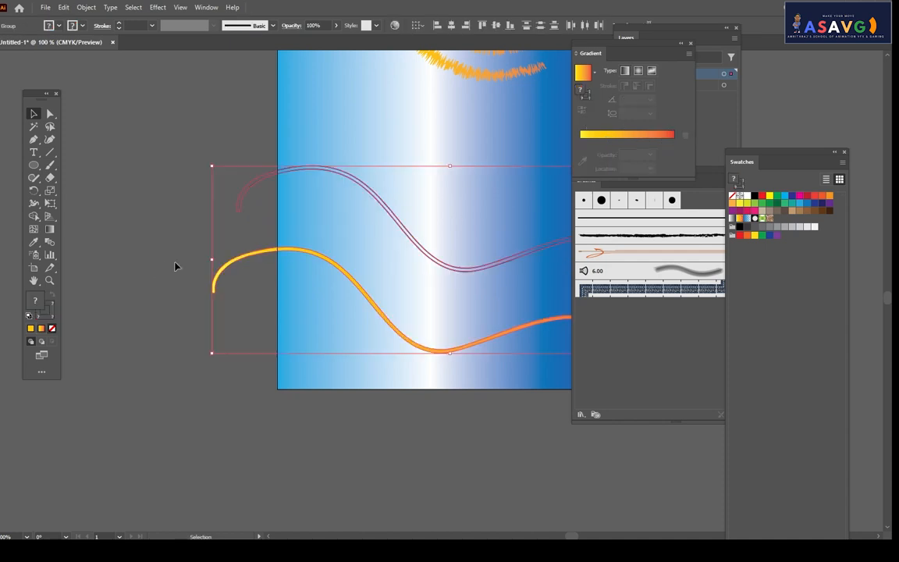
- Remove the gradient fill from the lower wavy line and give it a purple stroke
left_click(137, 282)
left_click(242, 261)
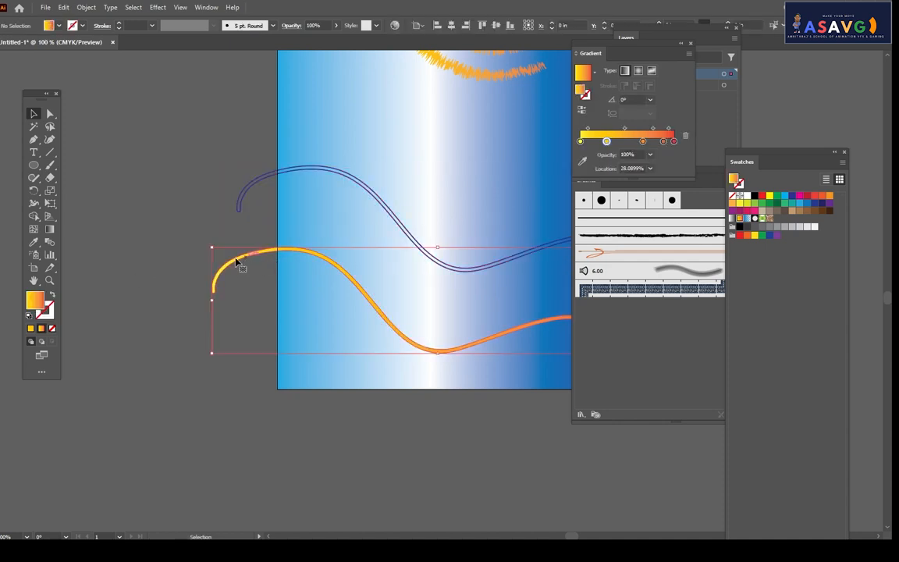
left_click(58, 26)
left_click(7, 45)
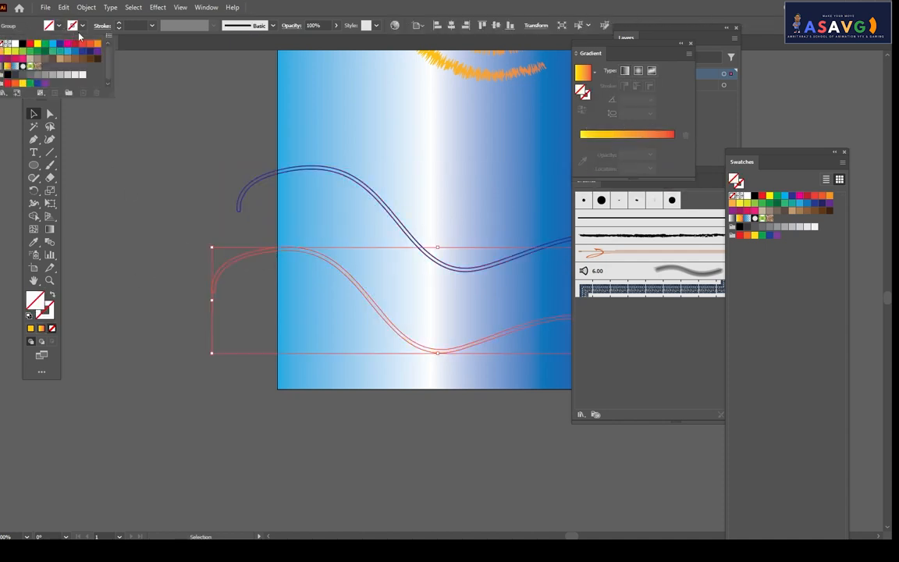
left_click(83, 31)
left_click(82, 26)
left_click(96, 53)
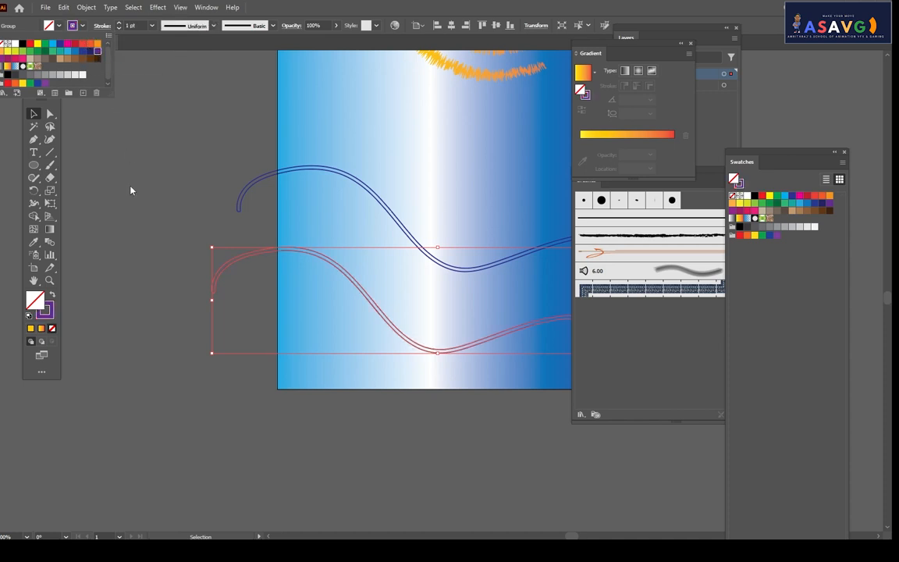
left_click(135, 244)
- Try a blend between the dark blue and purple outlined wavy lines, inspect it and undo it
left_click(380, 313)
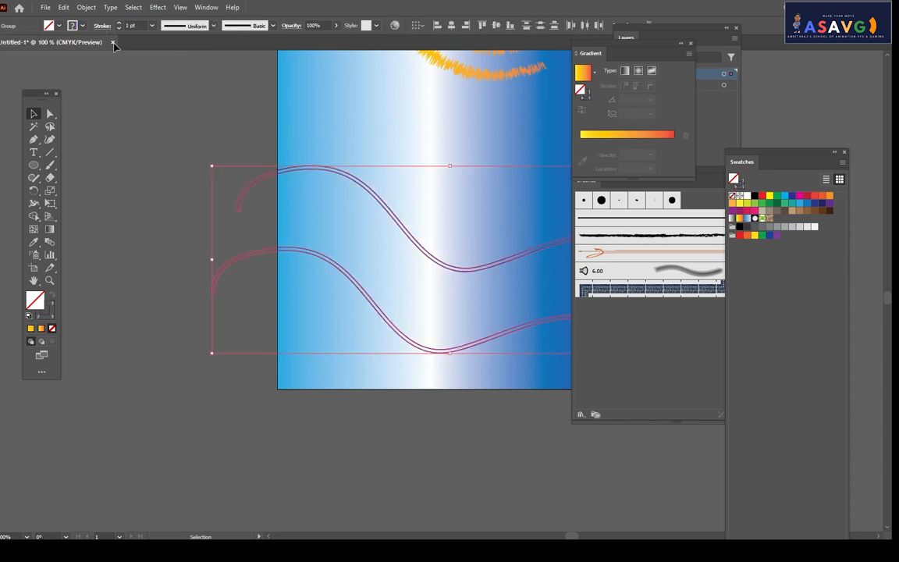
left_click(84, 9)
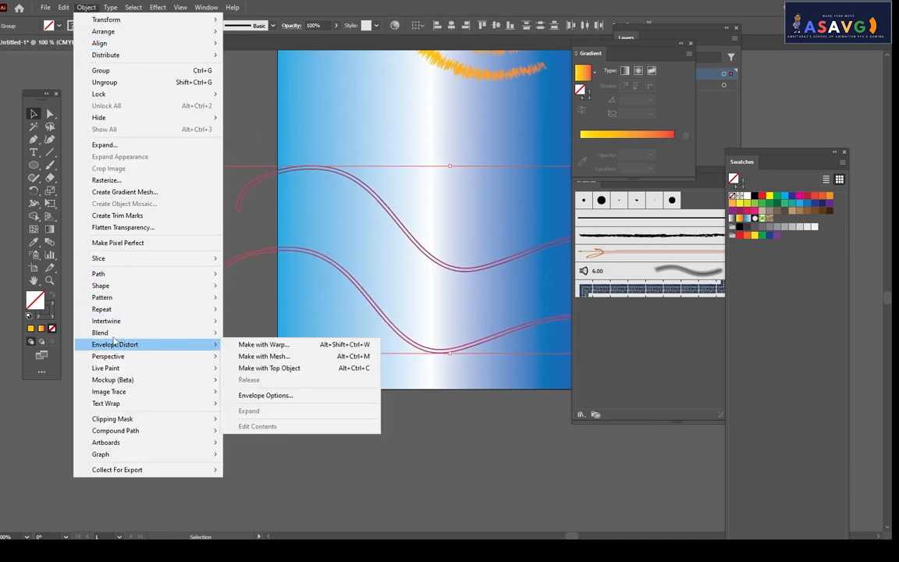
mouse_move(156, 333)
left_click(266, 333)
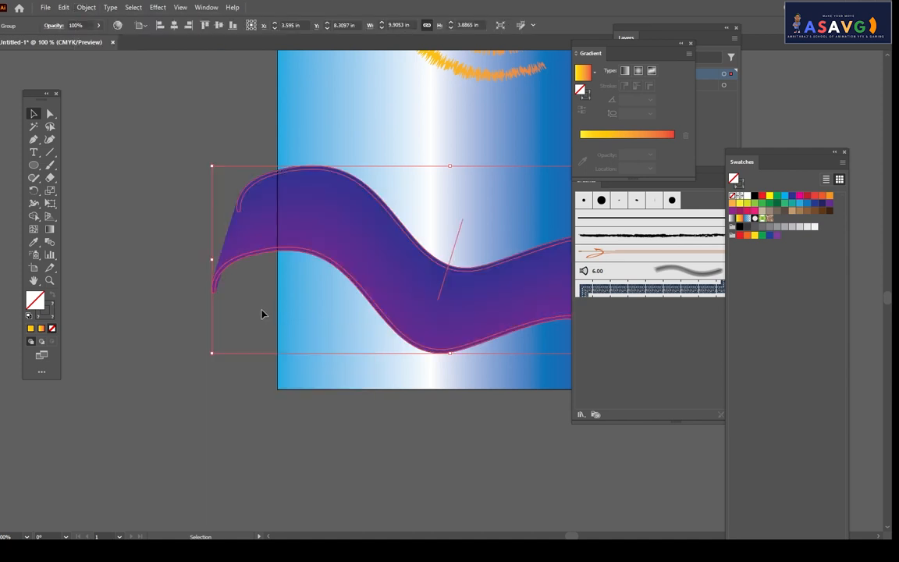
scroll(235, 297, "right", 1)
left_click_drag(271, 203, 97, 167)
scroll(197, 227, "up", 1)
left_click_drag(224, 243, 356, 265)
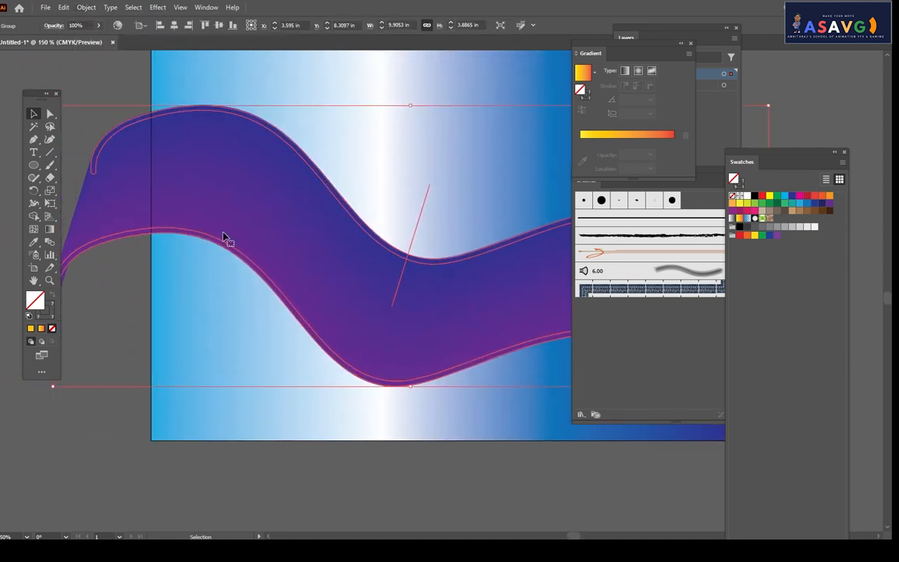
key("ctrl+z")
- Set the blend spacing to Specified Steps with 100 steps
left_click(88, 8)
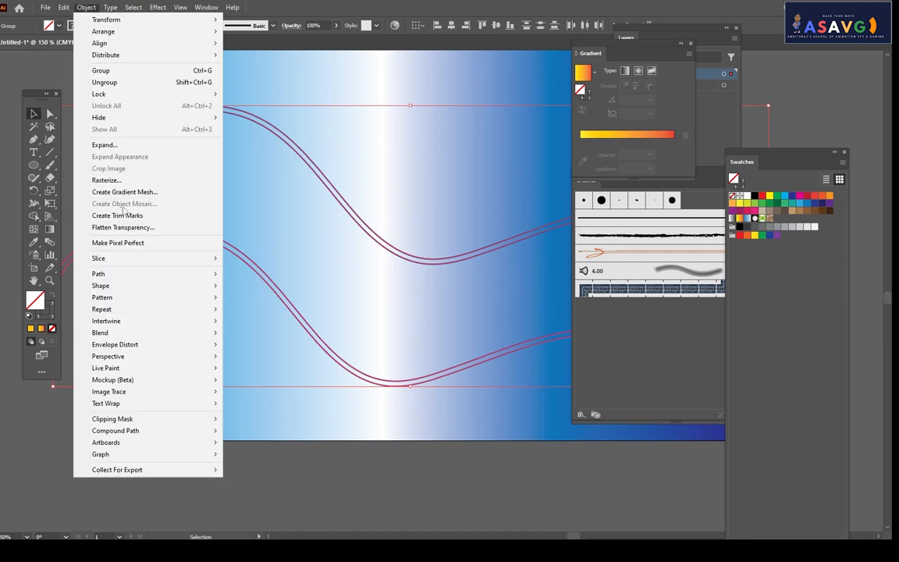
mouse_move(134, 332)
left_click(254, 361)
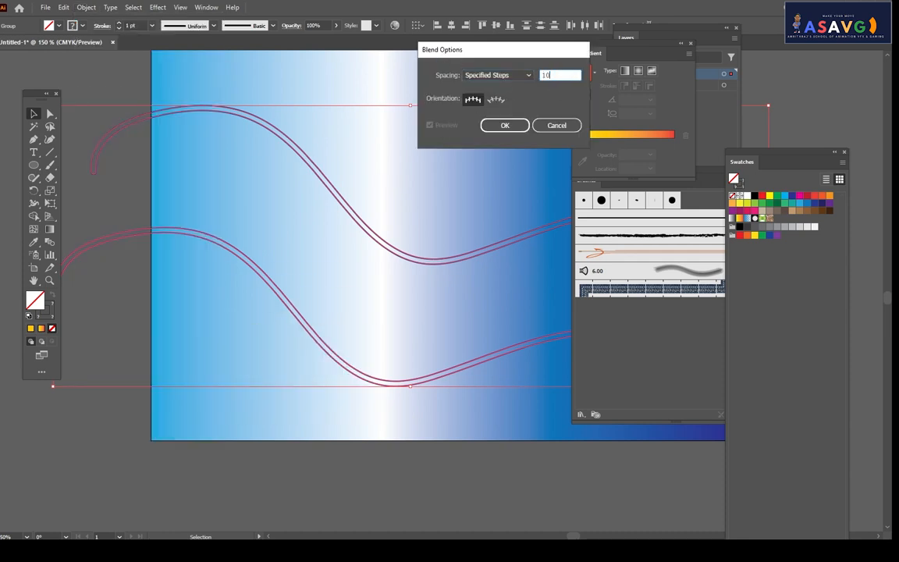
type("100")
left_click(504, 125)
- Try blending the two outlined wavy lines with the specified-steps spacing, then undo the blend
left_click(86, 7)
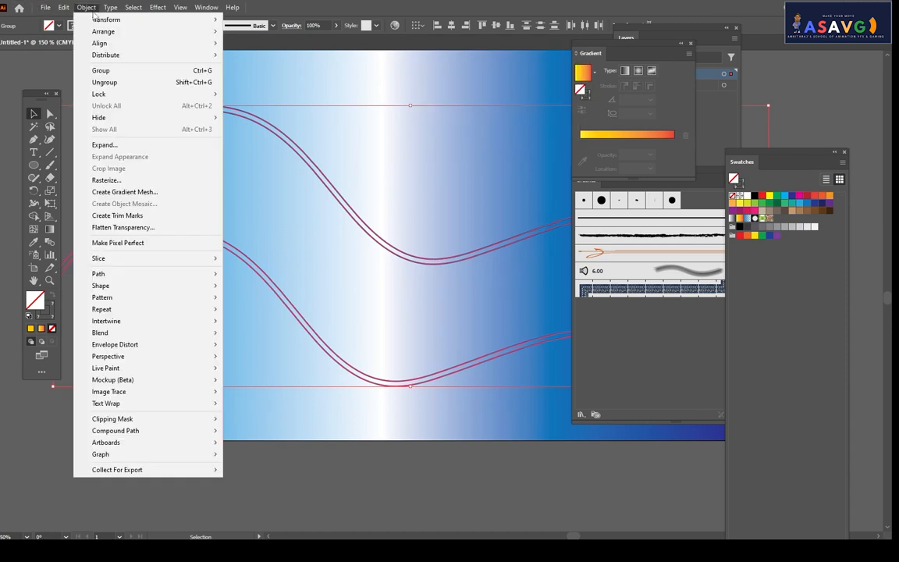
mouse_move(117, 333)
left_click(242, 334)
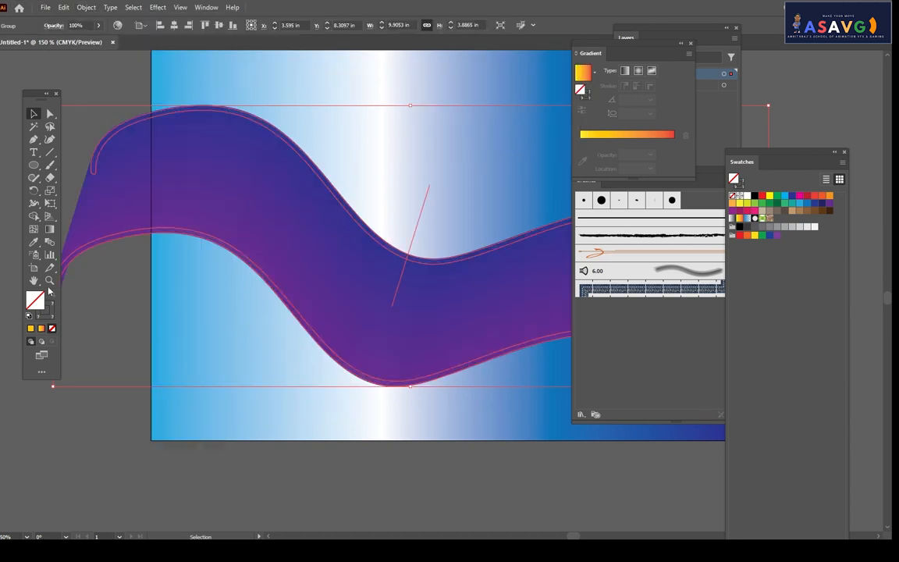
scroll(206, 193, "up", 1)
scroll(200, 190, "down", 1)
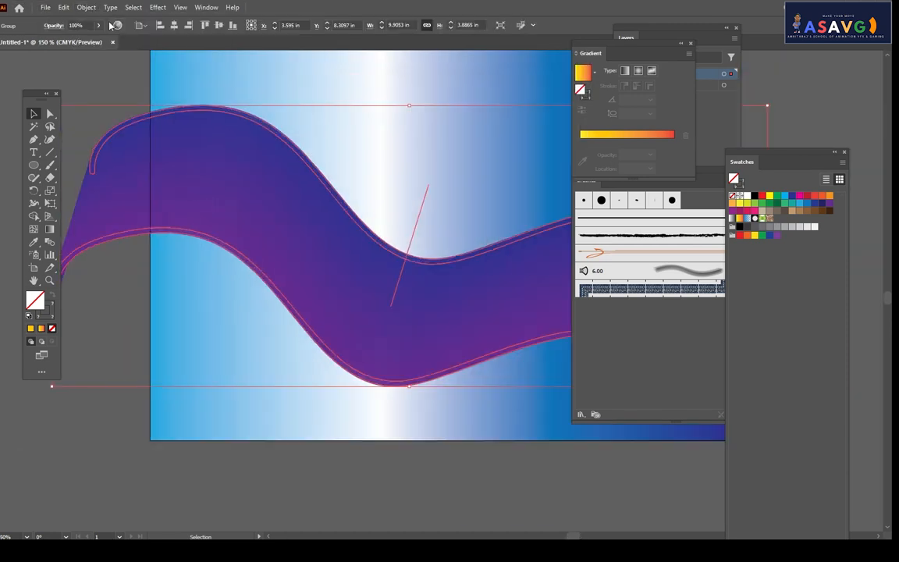
key("ctrl+z")
- Spread the two wavy lines apart, the blue one up beneath the spiral sun and the purple one near the artboard's lower edge
left_click(246, 309)
scroll(248, 309, "down", 2)
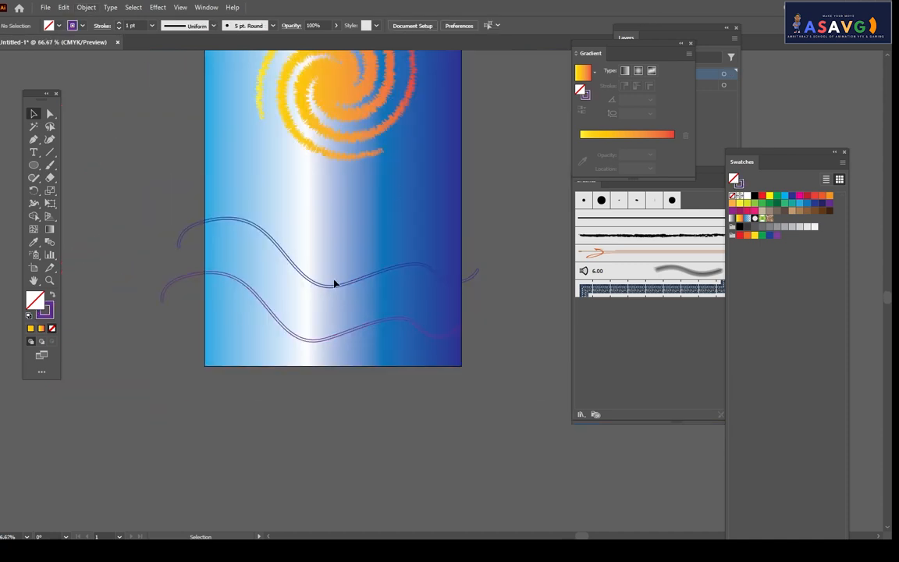
left_click_drag(304, 338, 300, 479)
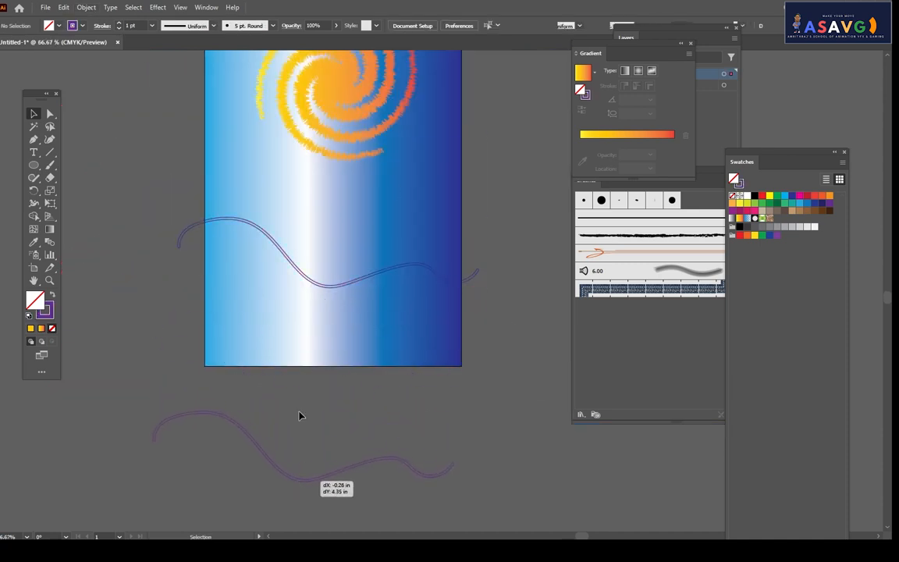
left_click_drag(331, 288, 364, 207)
mouse_move(288, 477)
left_mouse_down()
mouse_move(295, 317)
mouse_move(275, 332)
left_mouse_up()
scroll(231, 263, "up", 2)
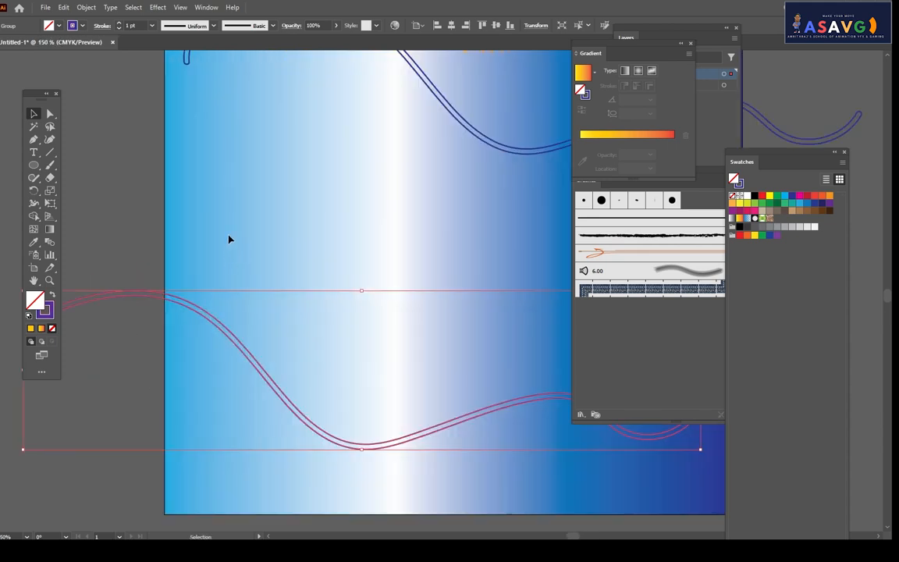
scroll(229, 239, "down", 2)
left_click(303, 199, "shift")
scroll(237, 174, "up", 2)
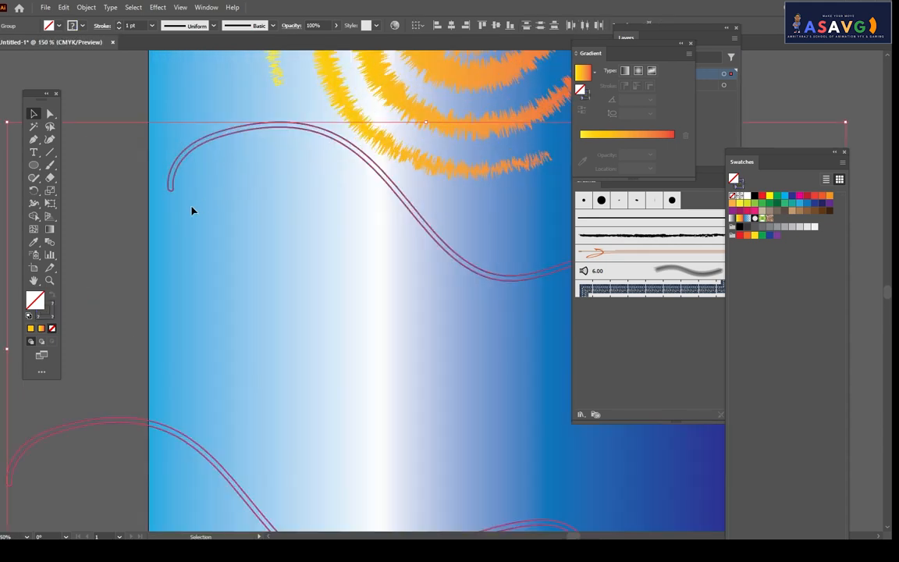
- Expand the stroke of the upper dark blue wavy line into a filled shape
left_click(170, 186)
scroll(170, 188, "down", 1)
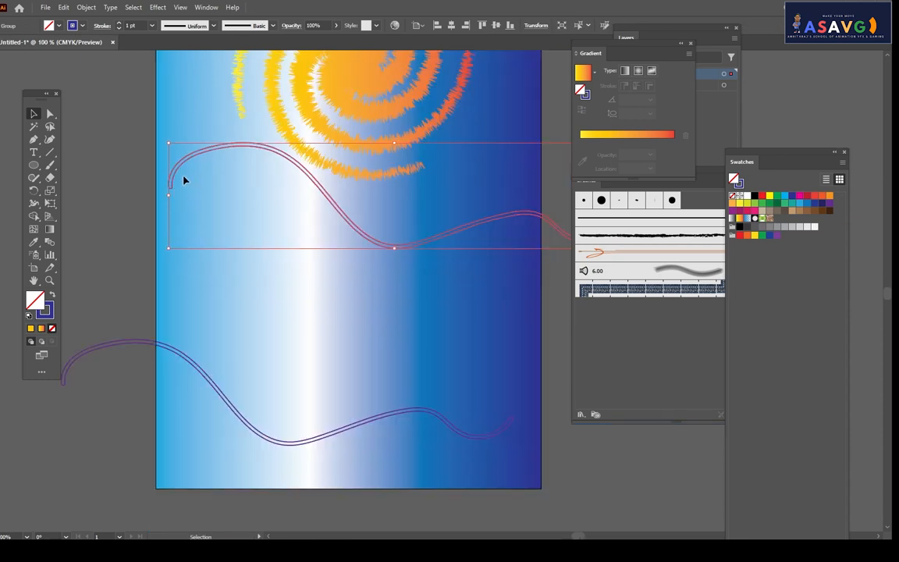
left_click(95, 7)
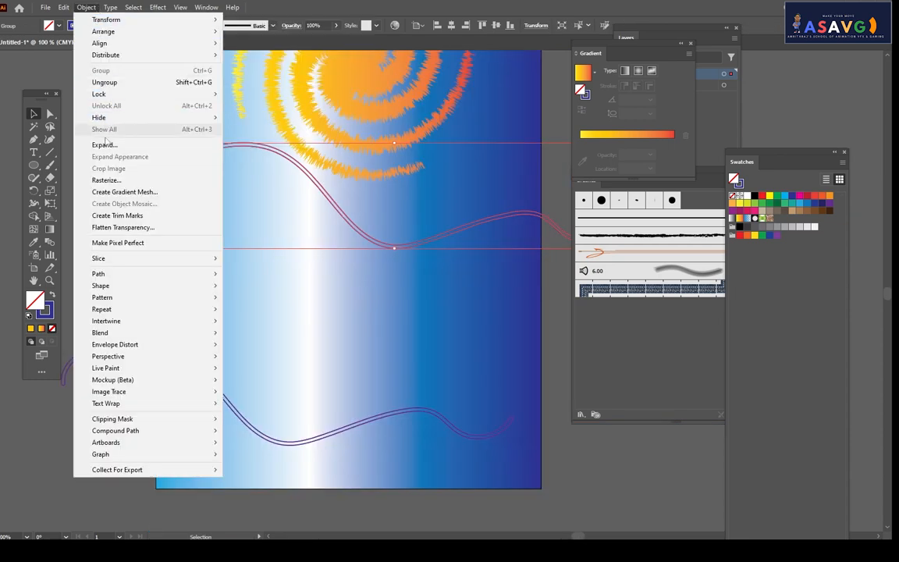
left_click(102, 144)
left_click(358, 269)
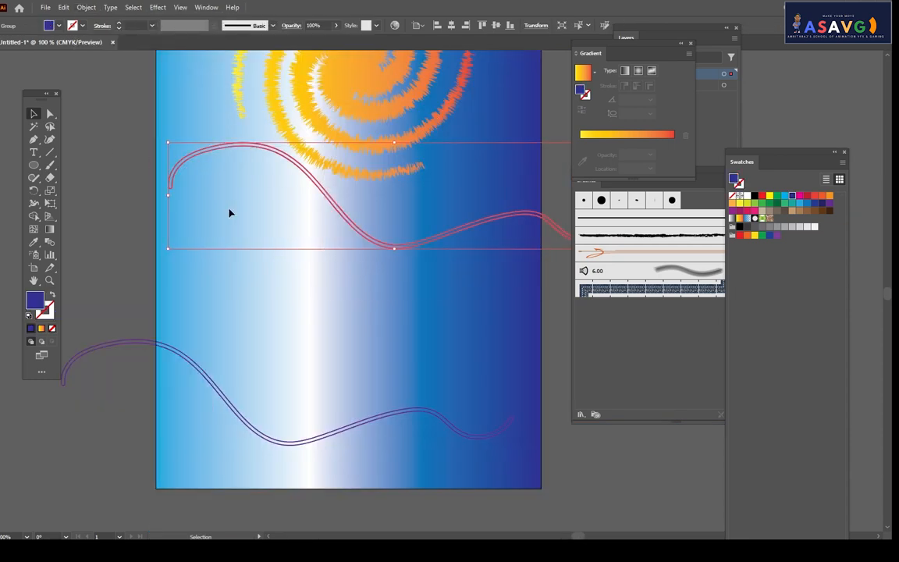
left_click(181, 140)
- Expand the lower purple wavy line with both Fill and Stroke enabled
left_click(175, 351)
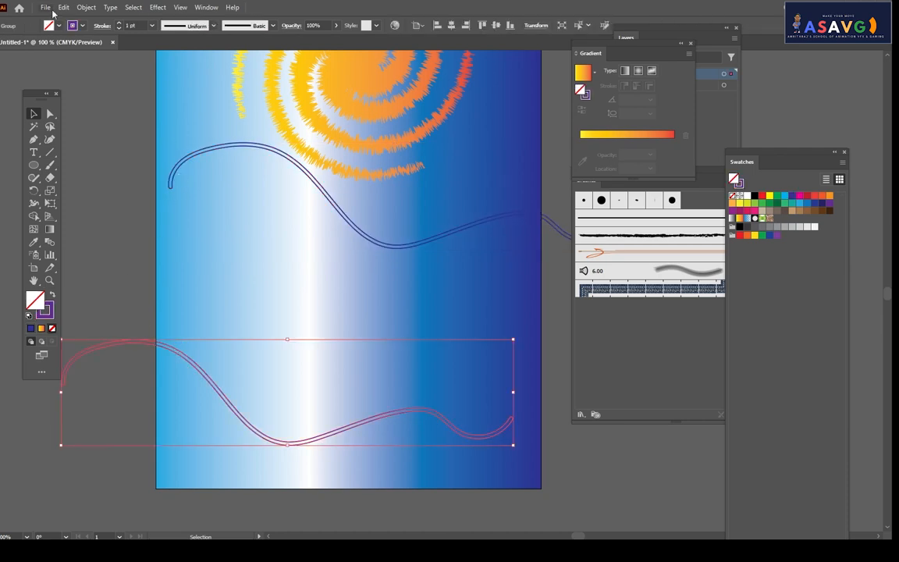
left_click(86, 7)
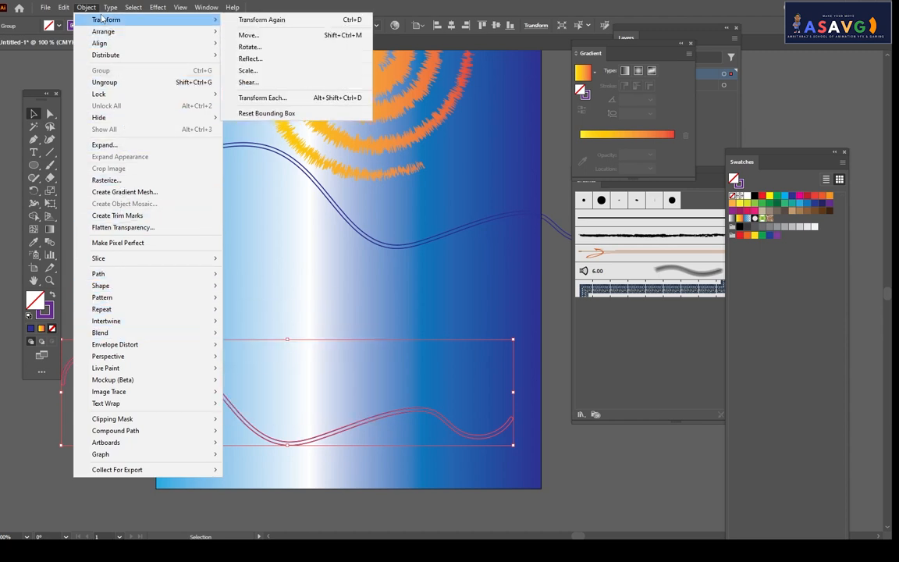
mouse_move(110, 7)
mouse_move(80, 7)
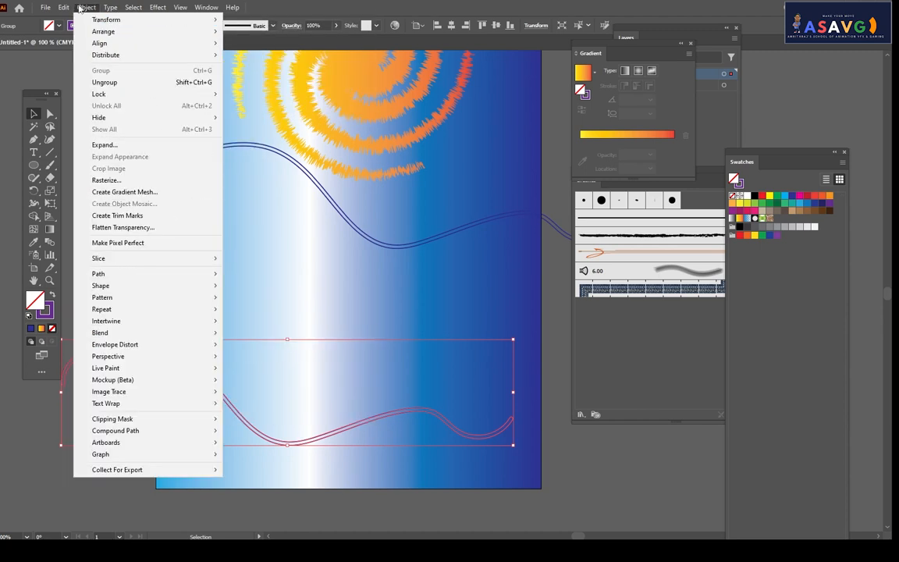
left_click(109, 144)
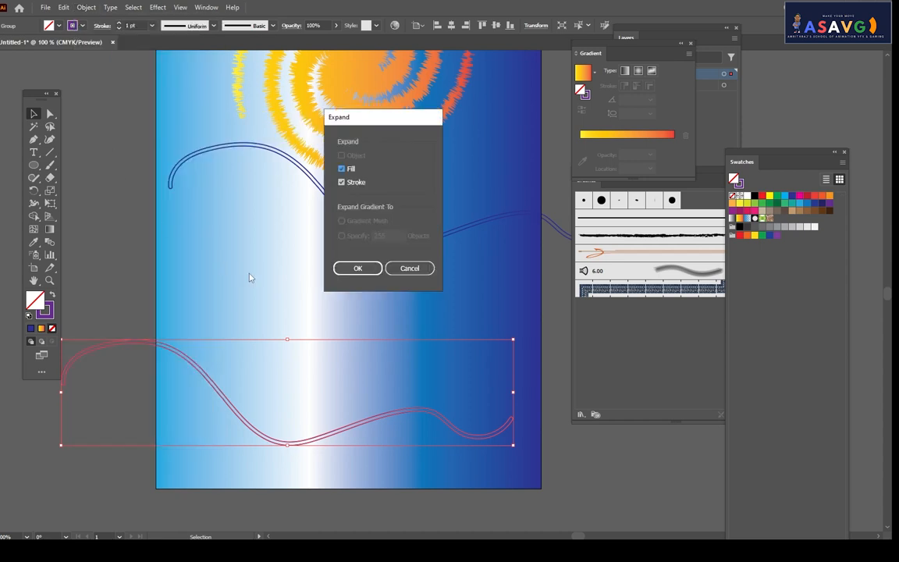
left_click(351, 268)
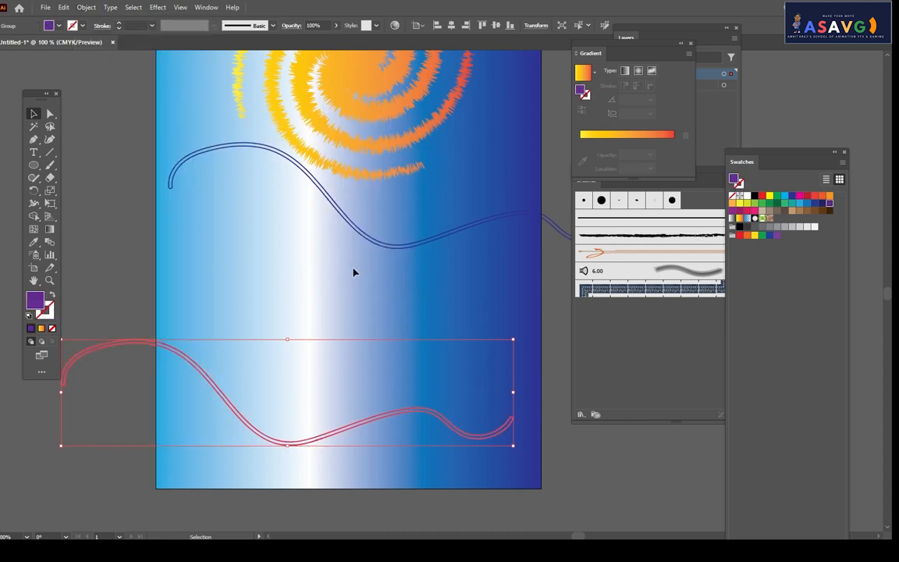
- Remove the fill from the expanded upper wavy line and give it a light blue stroke
left_click(211, 150)
left_click(55, 26)
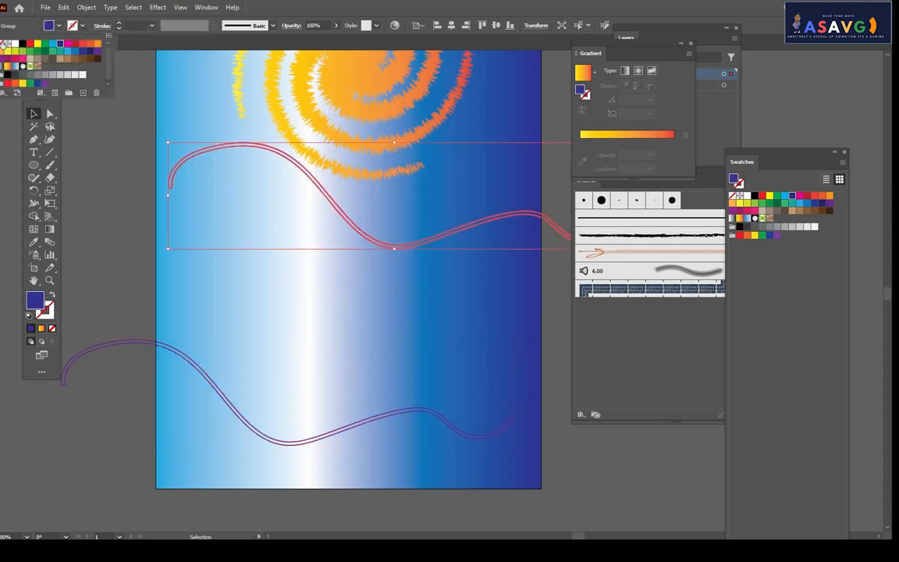
left_click(4, 44)
left_click(83, 25)
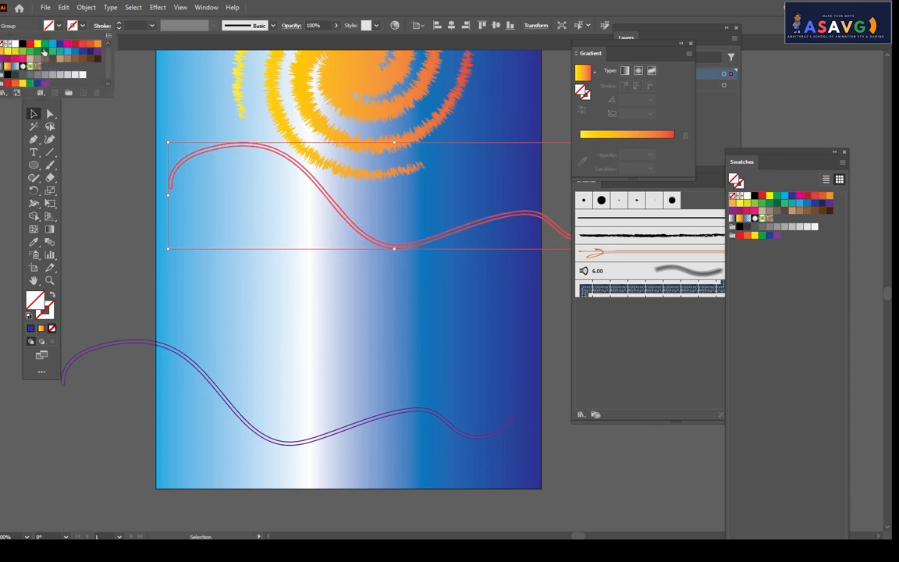
left_click(52, 44)
left_click(164, 251)
left_click(137, 202)
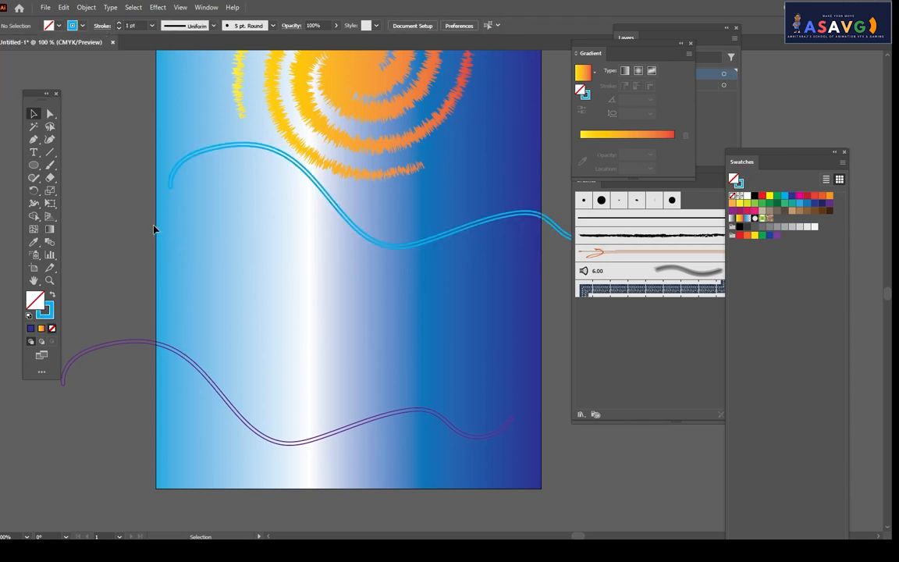
- Delete the purple wavy line near the artboard's lower edge
left_click(245, 149)
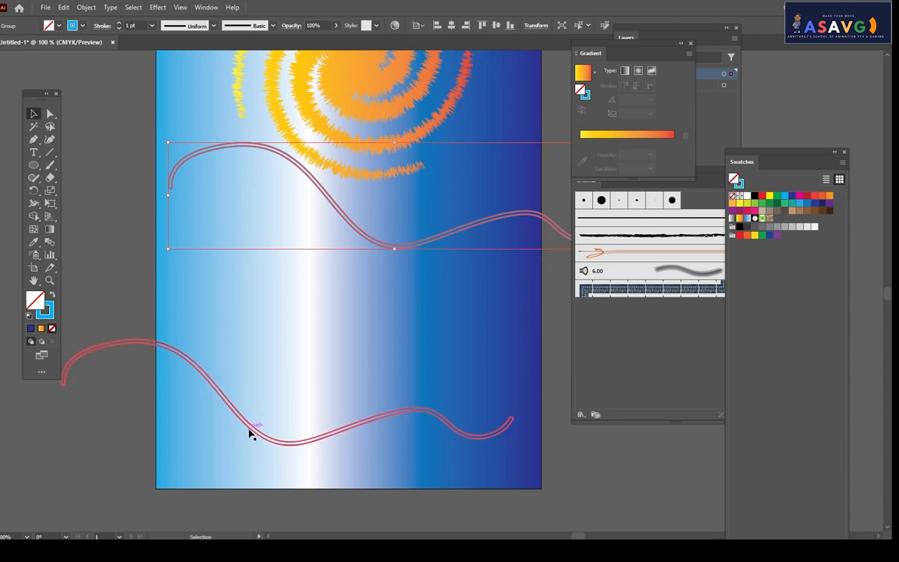
left_click(253, 431)
key("Delete")
scroll(203, 147, "up", 2)
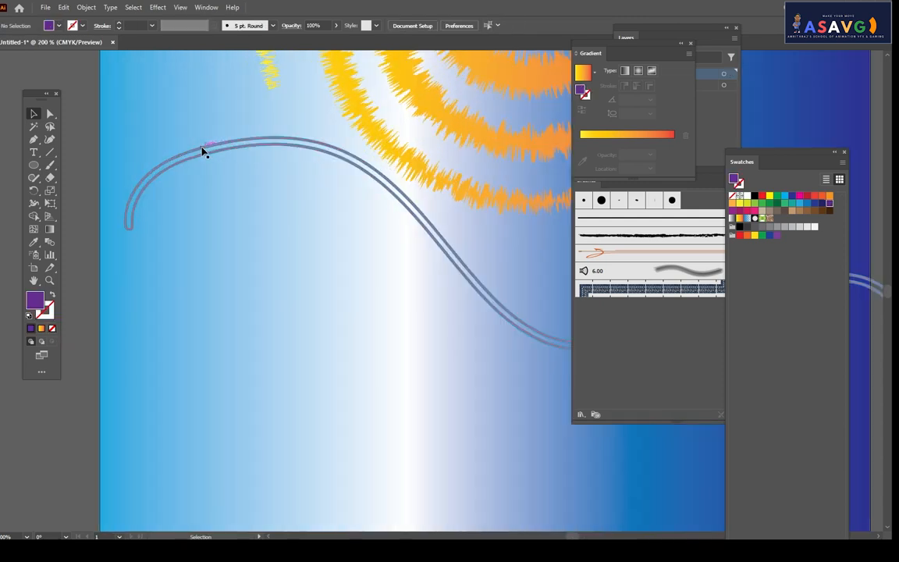
- Cut the wavy outline's outer path at three anchor points around its rounded left end
left_click(181, 163)
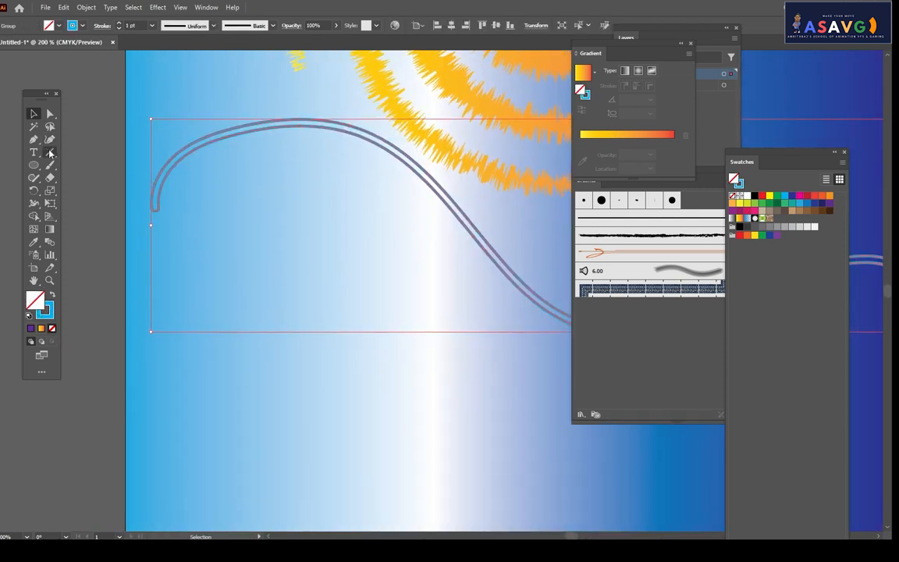
left_click(49, 152)
left_click(51, 115)
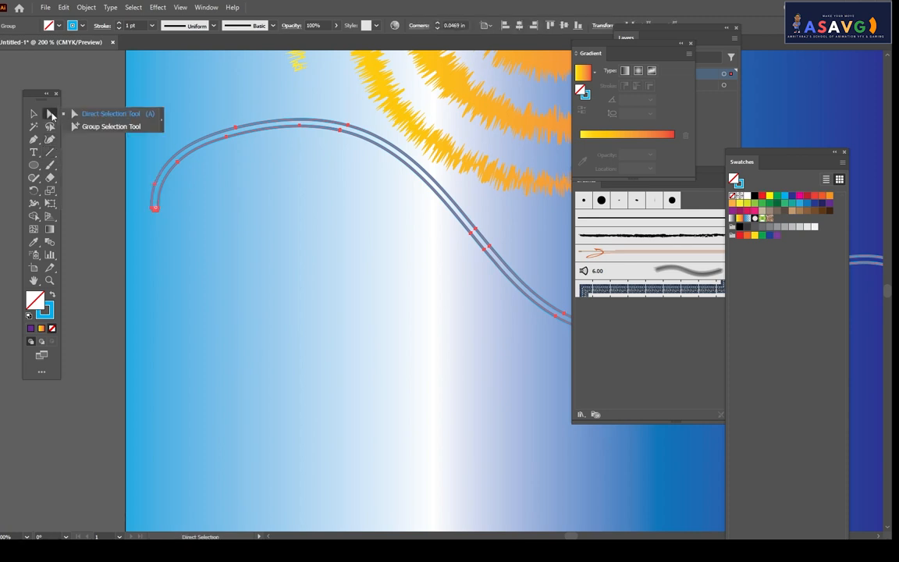
scroll(156, 210, "up", 4)
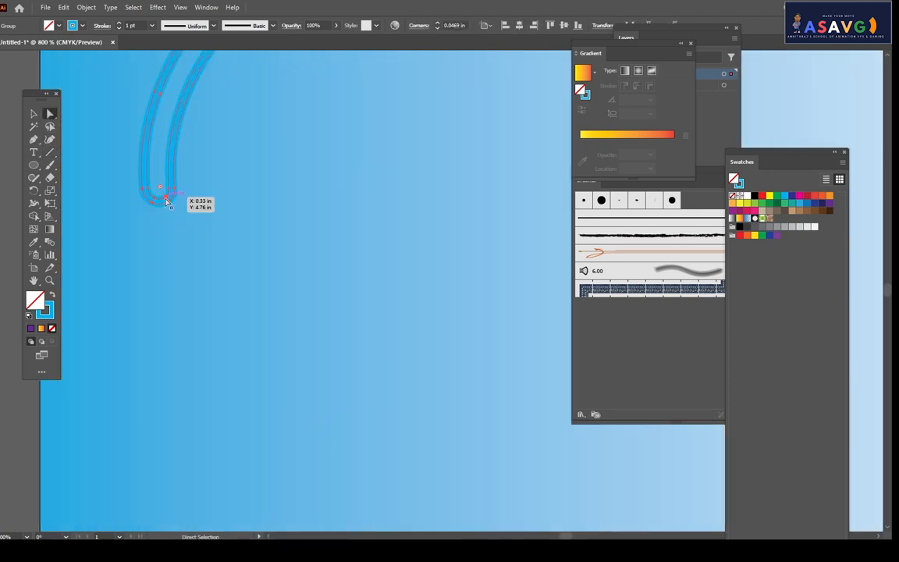
left_click(171, 200)
left_click(223, 26)
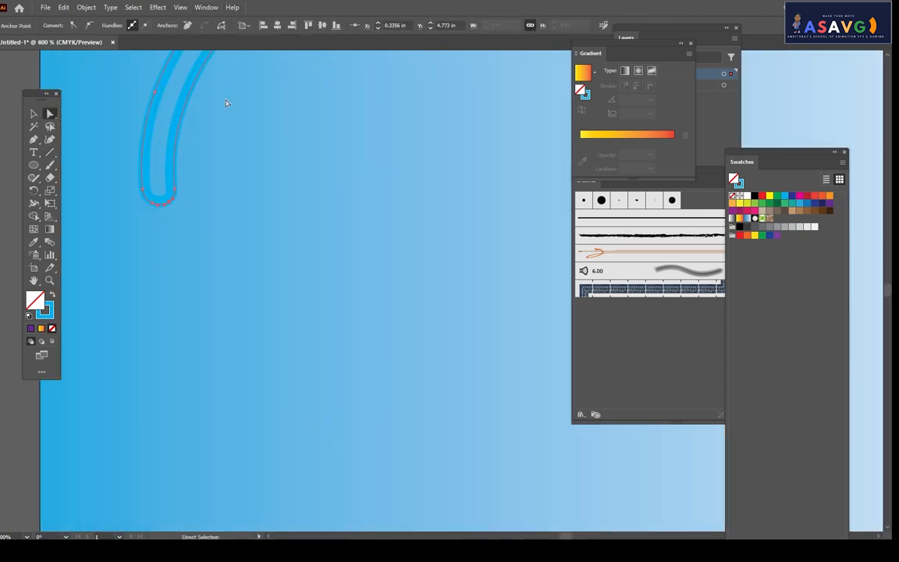
left_click(156, 201)
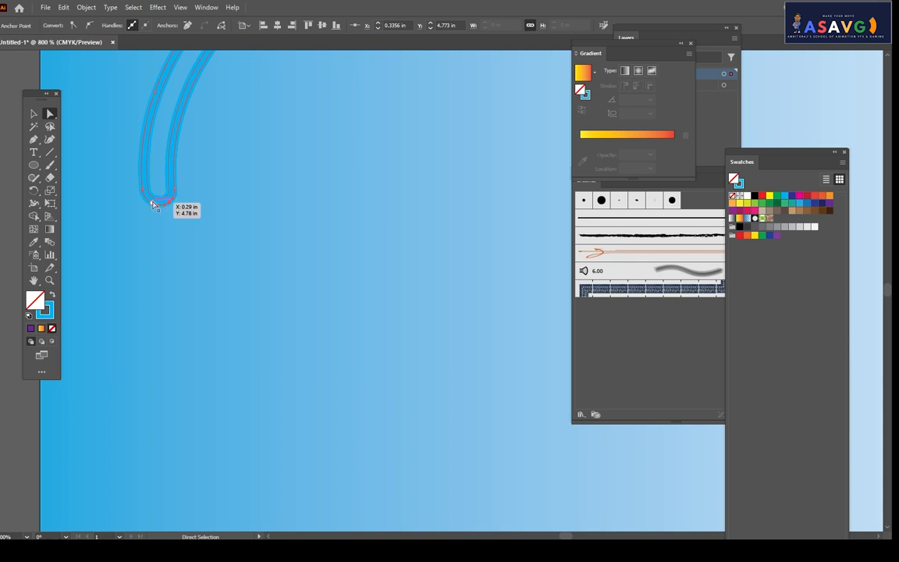
left_click(220, 30)
left_click(143, 189)
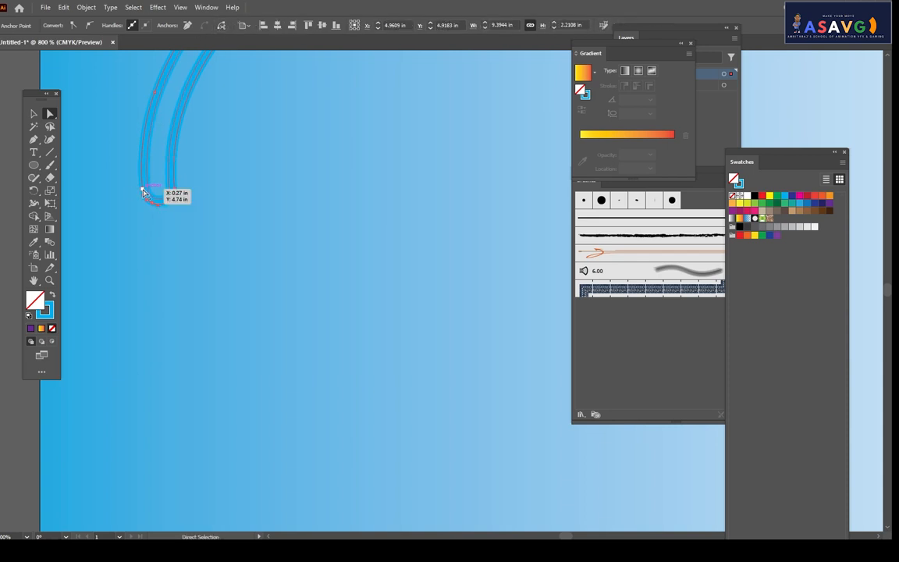
left_click(221, 29)
- Cut the outer path at the upper-right anchor point of the wavy outline's rounded right end
scroll(249, 131, "down", 2)
scroll(179, 277, "up", 2)
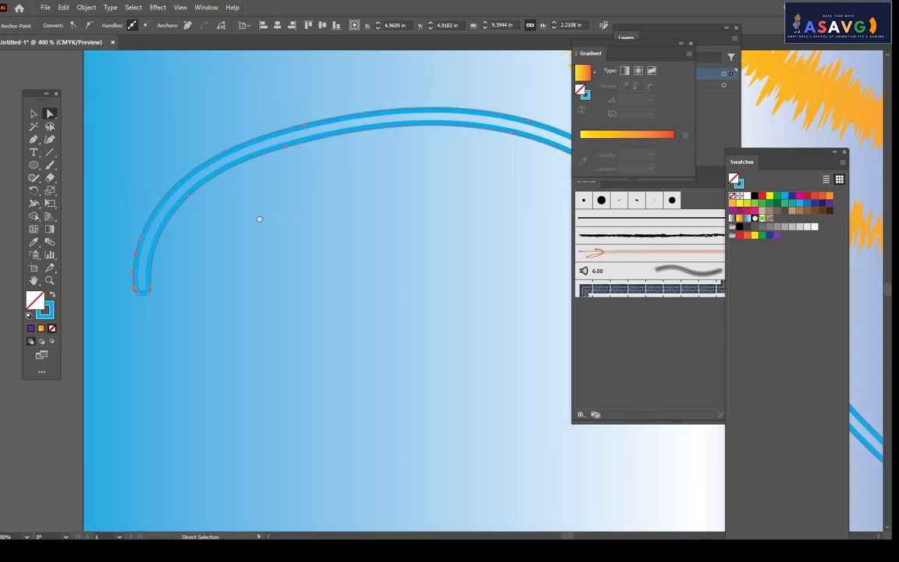
scroll(312, 218, "right", 5)
scroll(351, 217, "right", 10)
scroll(351, 217, "down", 4)
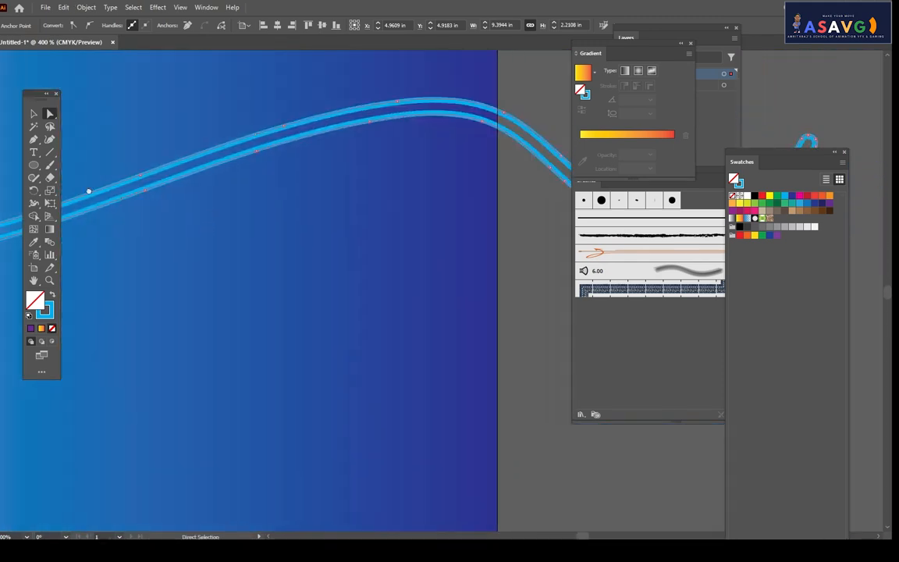
scroll(303, 207, "right", 5)
scroll(303, 207, "up", 2)
scroll(305, 213, "up", 5)
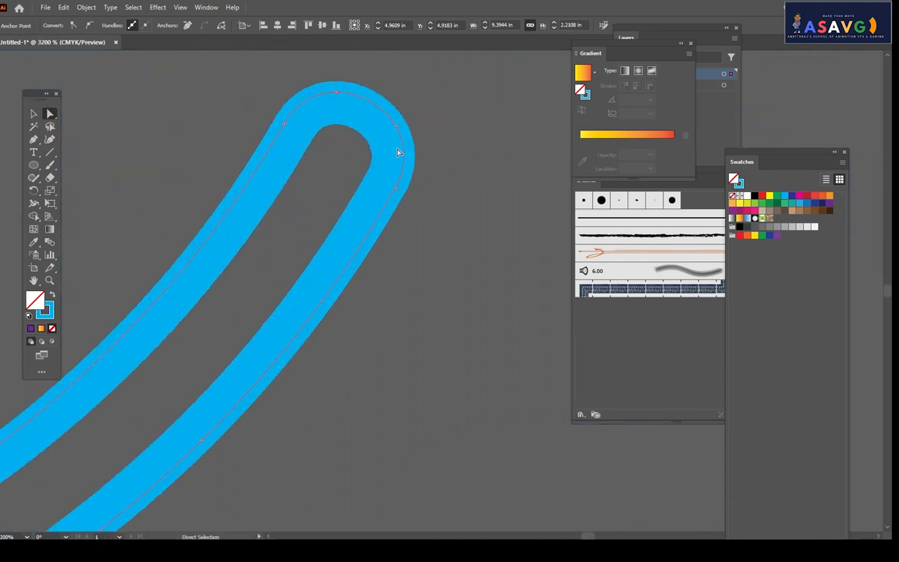
left_click(397, 128)
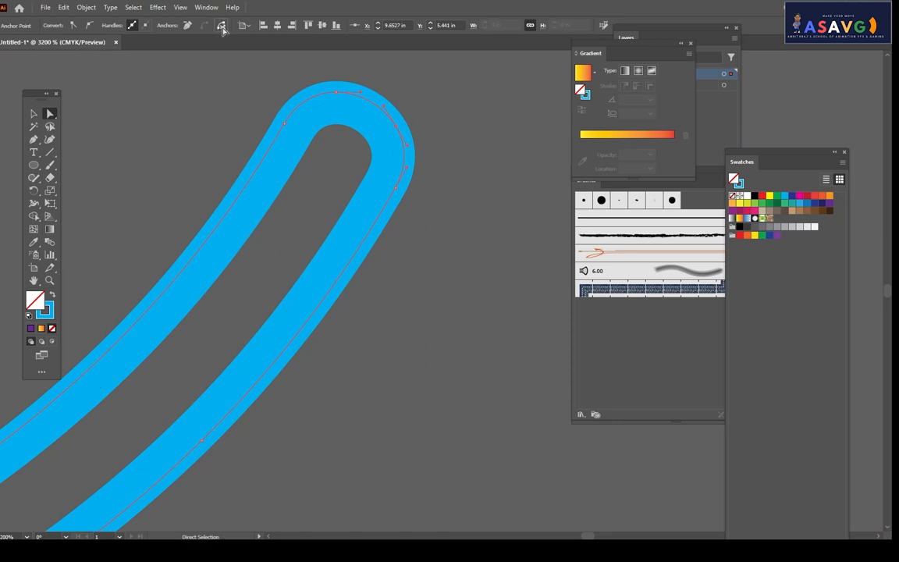
left_click(351, 96)
left_click(339, 104)
left_click_drag(396, 126, 376, 100)
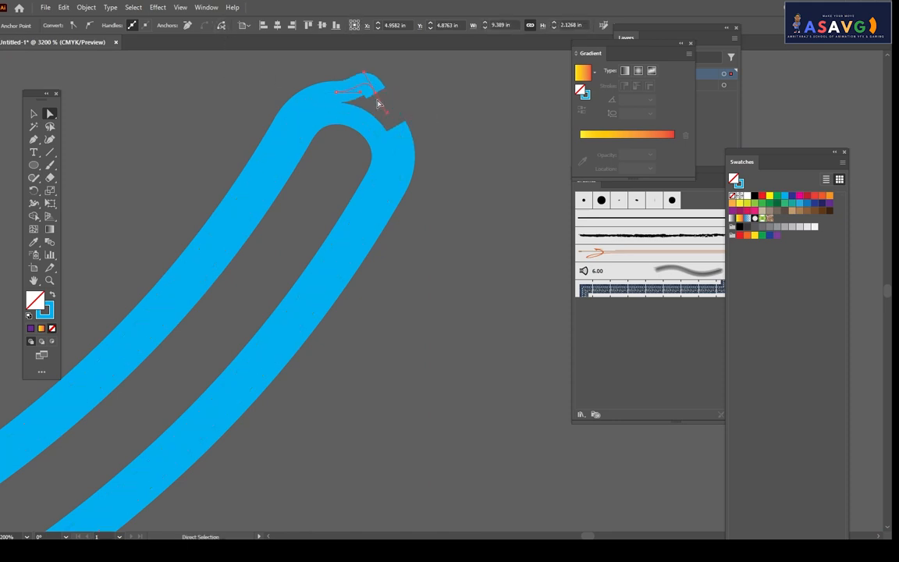
key("ctrl+z")
left_click(342, 105)
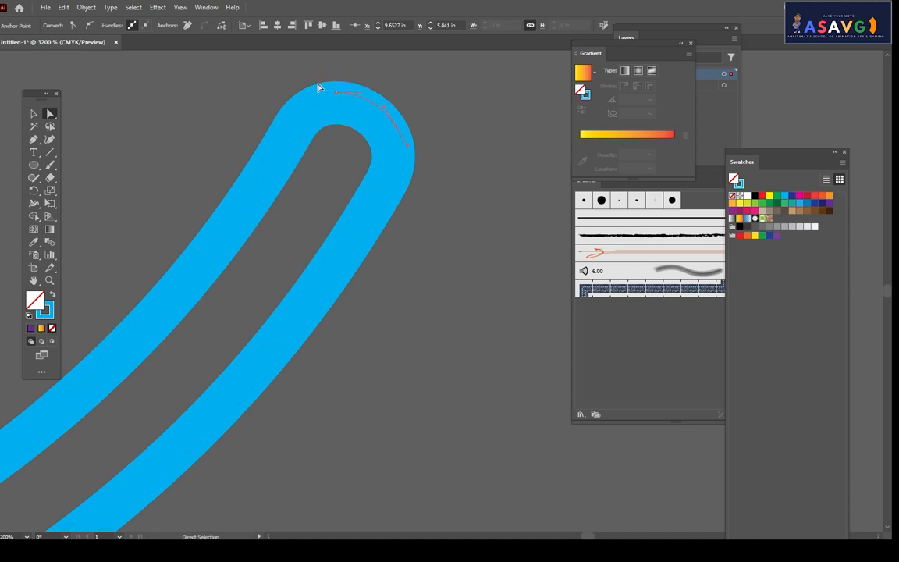
left_click(34, 113)
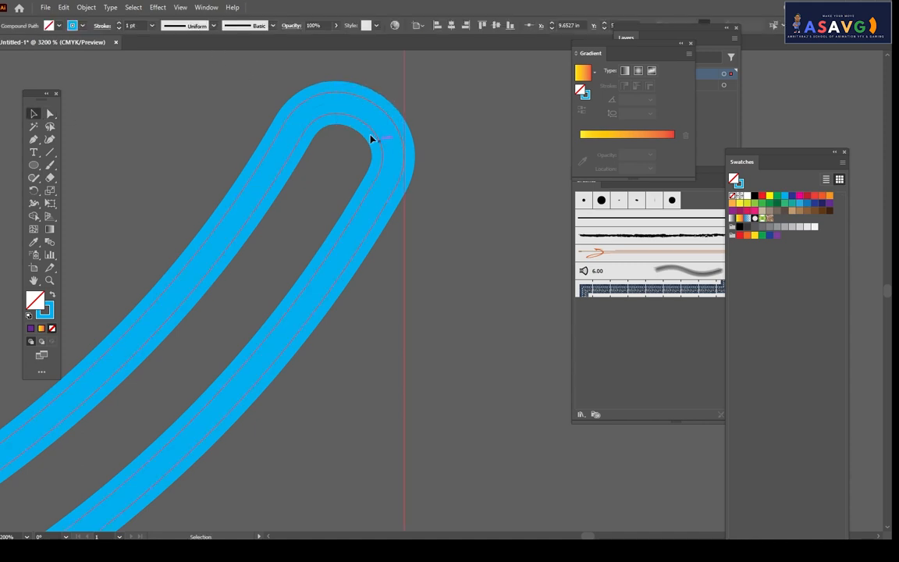
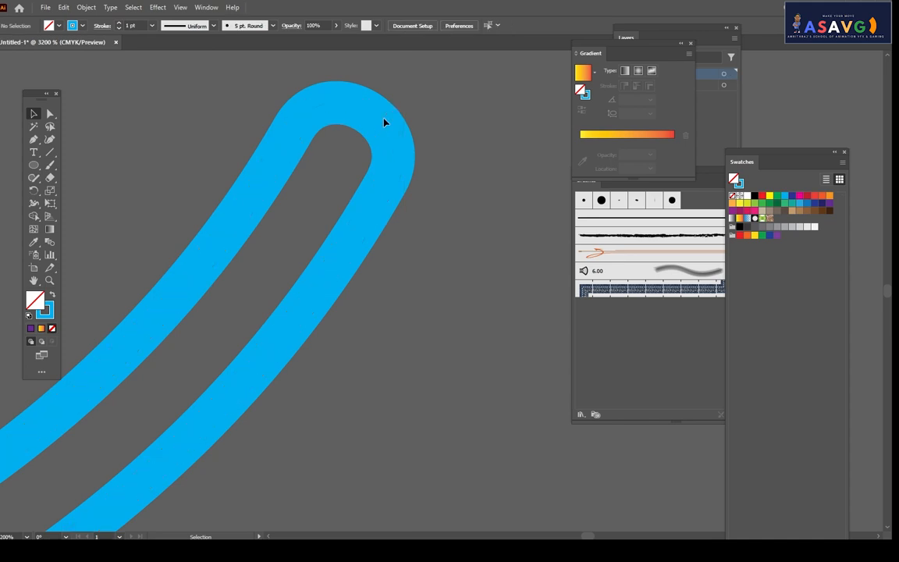
key("Delete")
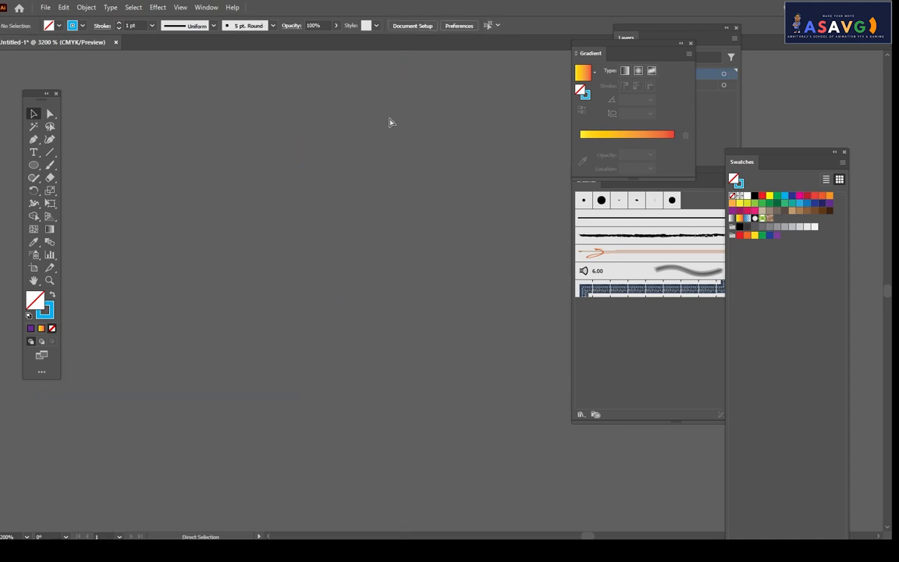
key("ctrl+z")
- Cut the outer path at more anchor points around the rounded right end and pull one loose end away from the cap
left_click(50, 114)
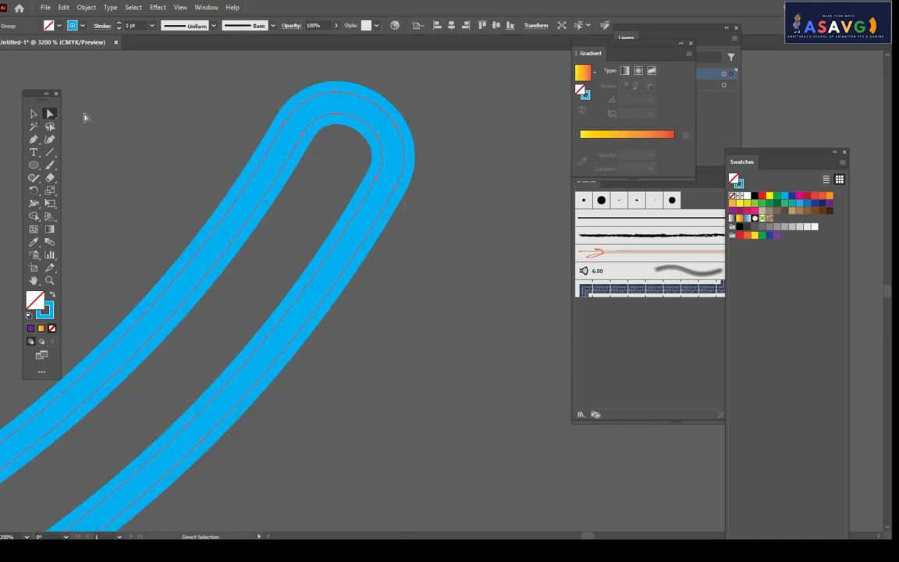
right_click(54, 118)
left_click(77, 114)
mouse_move(332, 117)
left_mouse_down()
mouse_move(341, 116)
mouse_move(339, 92)
mouse_move(285, 127)
left_mouse_up()
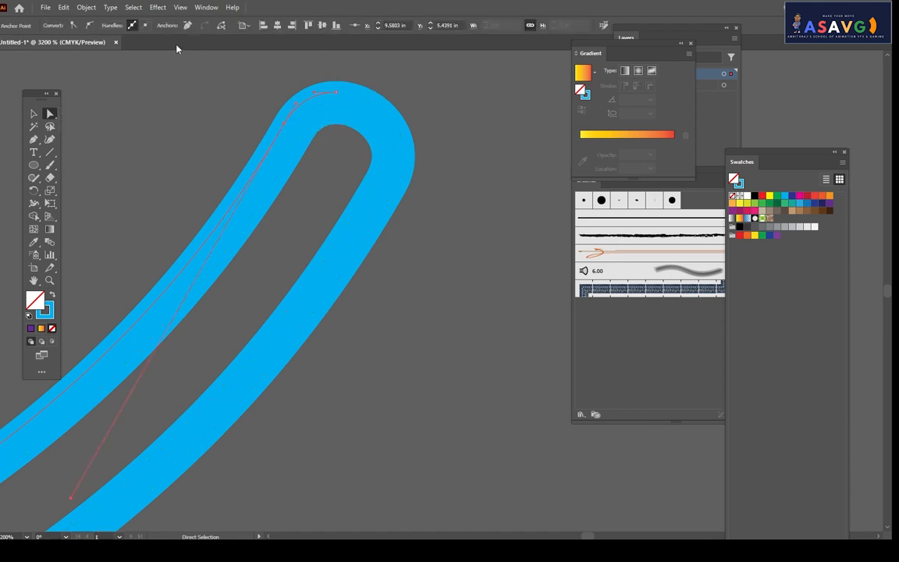
left_click(406, 150)
left_click(394, 127)
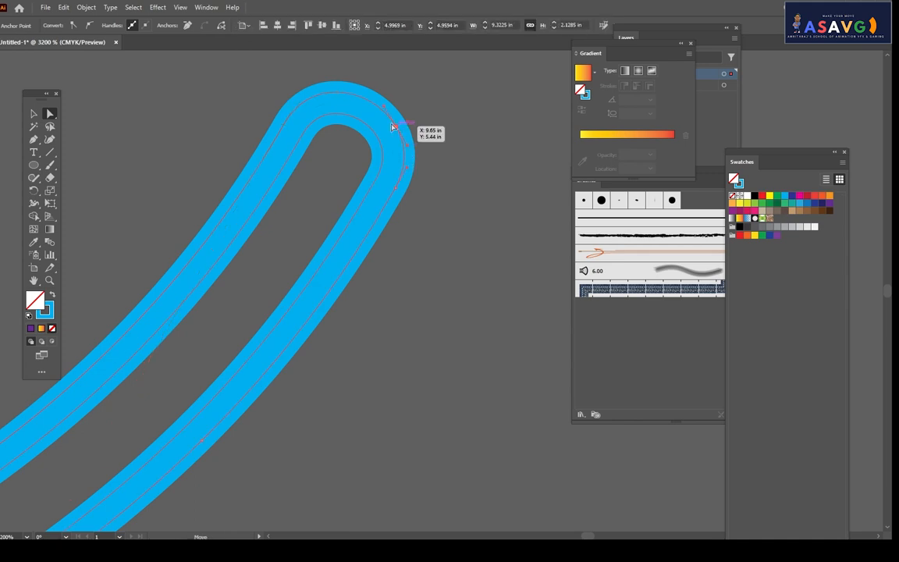
mouse_move(390, 131)
left_mouse_down()
mouse_move(478, 166)
mouse_move(426, 197)
left_mouse_up()
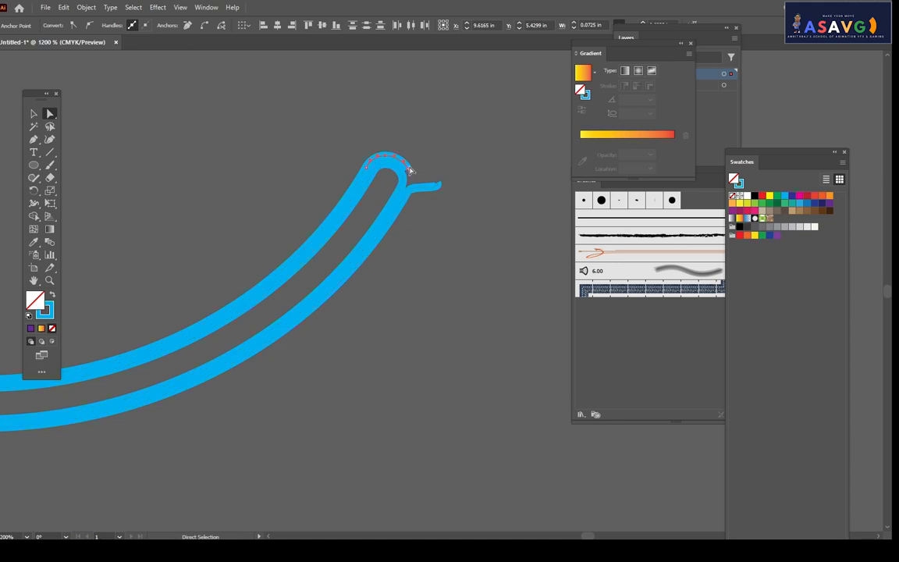
- Delete the separated outer cap segment at the wavy outline's right end
left_click(402, 169)
left_click(407, 170)
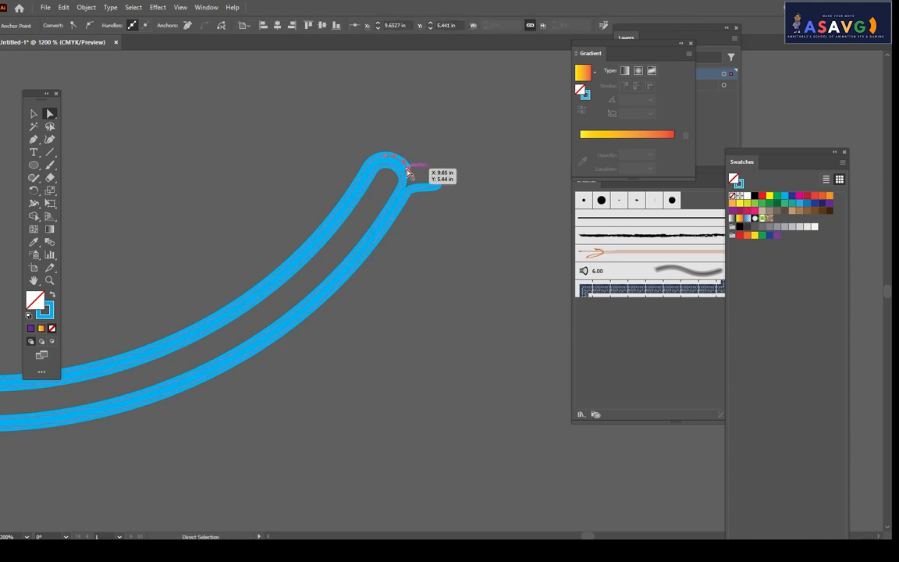
key("Delete")
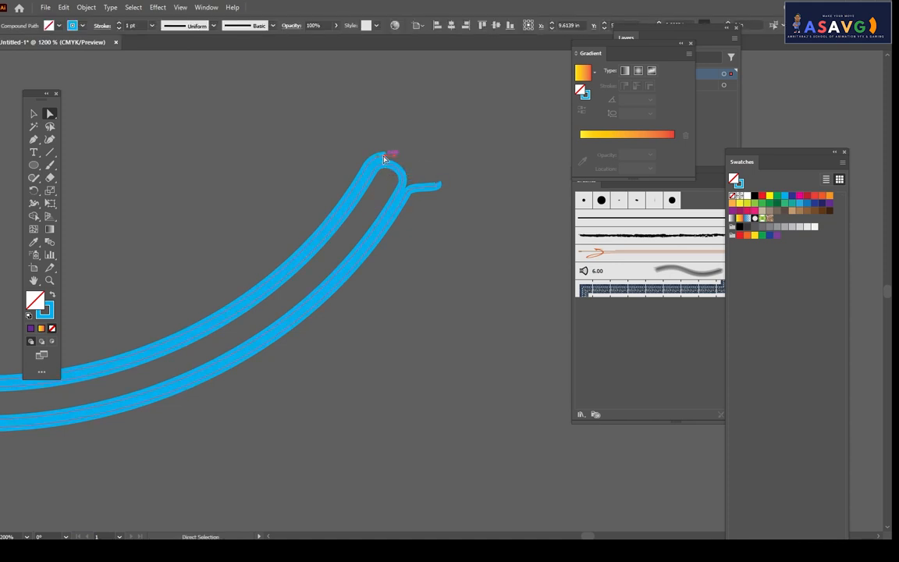
- Try a yellow fill on the whole wavy outline and undo it
key("ctrl+minus")
key("ctrl+minus")
key("ctrl+minus")
scroll(291, 213, "left", 12)
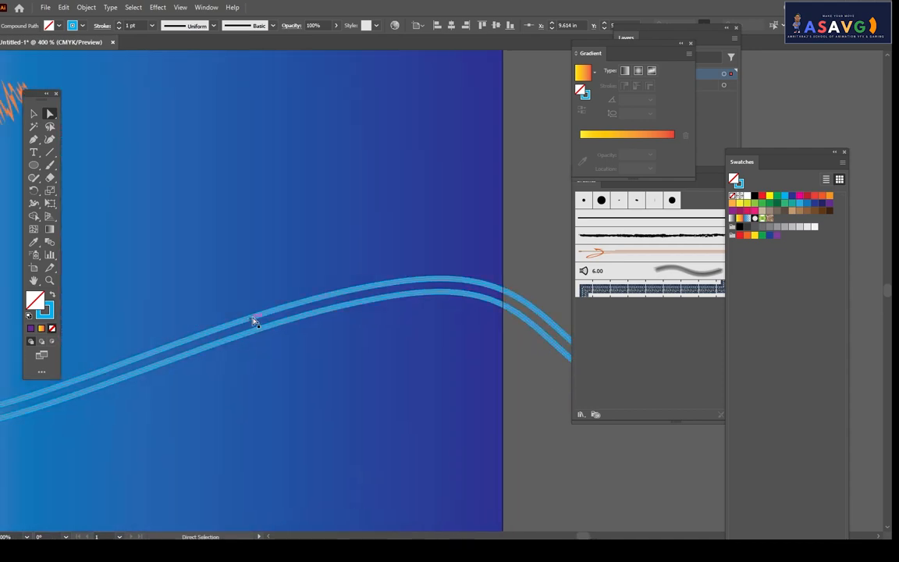
scroll(384, 256, "left", 10)
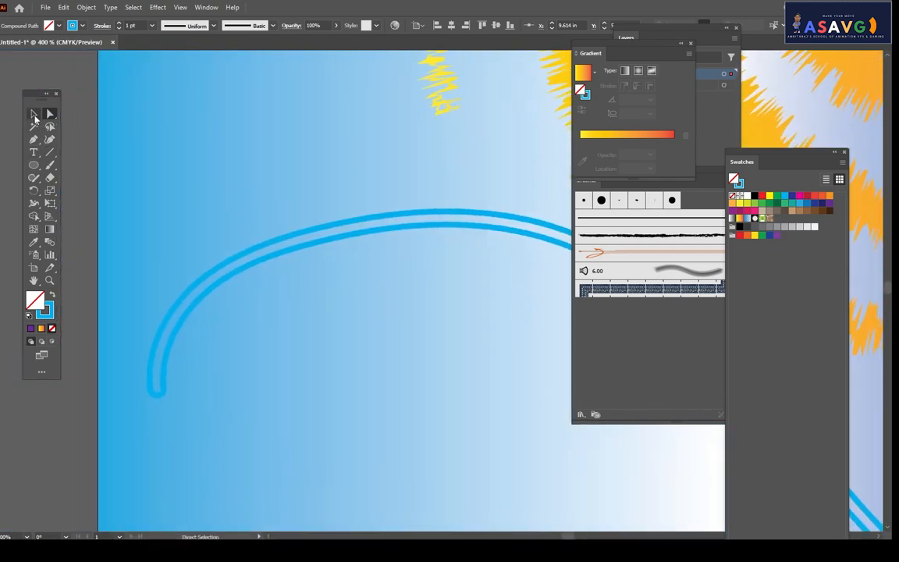
left_click(33, 113)
left_click(168, 325)
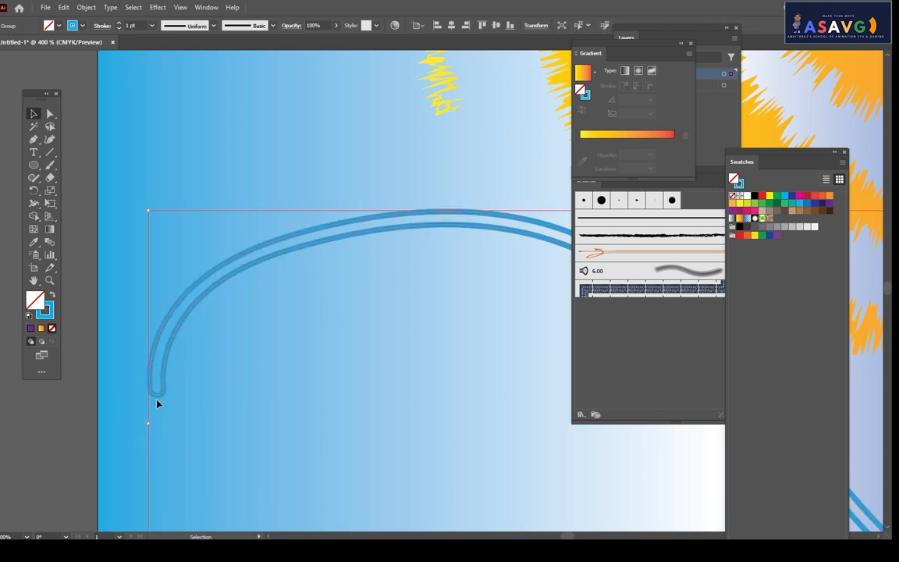
scroll(160, 398, "up", 3)
left_click_drag(161, 396, 186, 359)
scroll(191, 297, "down", 6)
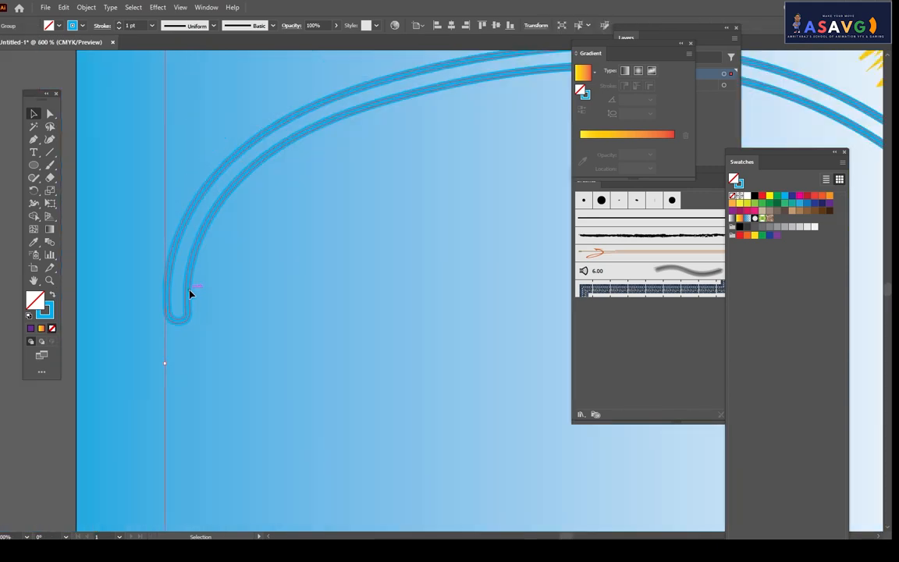
left_click(771, 196)
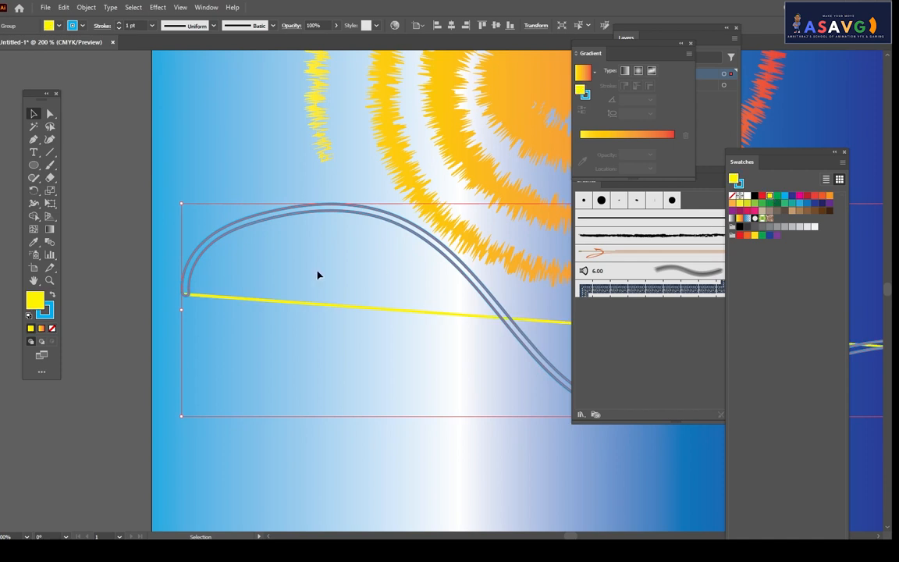
left_click_drag(299, 258, 221, 243)
key("ctrl+z")
- Change the wavy outline's stroke colour to yellow and deselect it
left_click(82, 27)
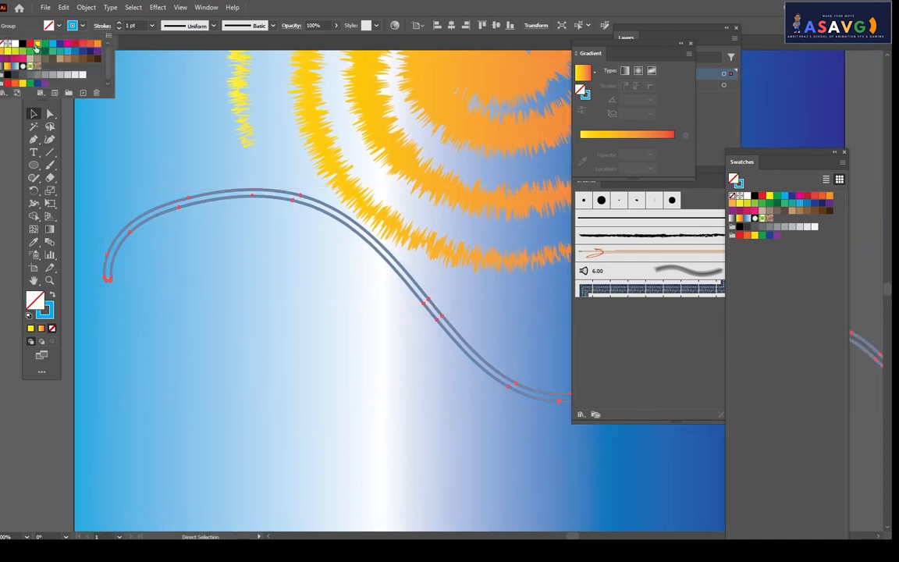
left_click(37, 45)
left_click(101, 324)
scroll(100, 324, "up", 2)
left_click_drag(179, 313, 302, 439)
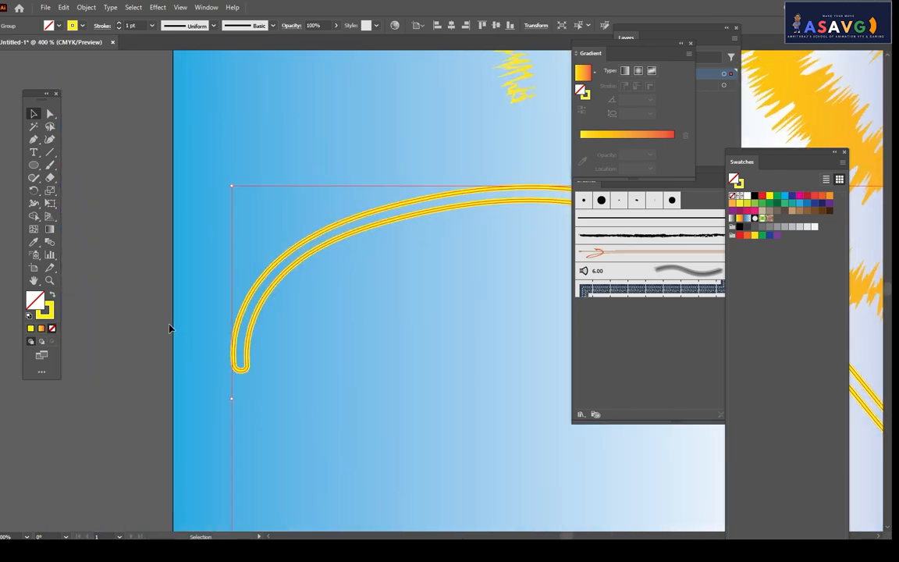
left_click(170, 328)
- Delete the outer path's cap segments around the wavy outline's rounded left end
scroll(170, 327, "up", 2)
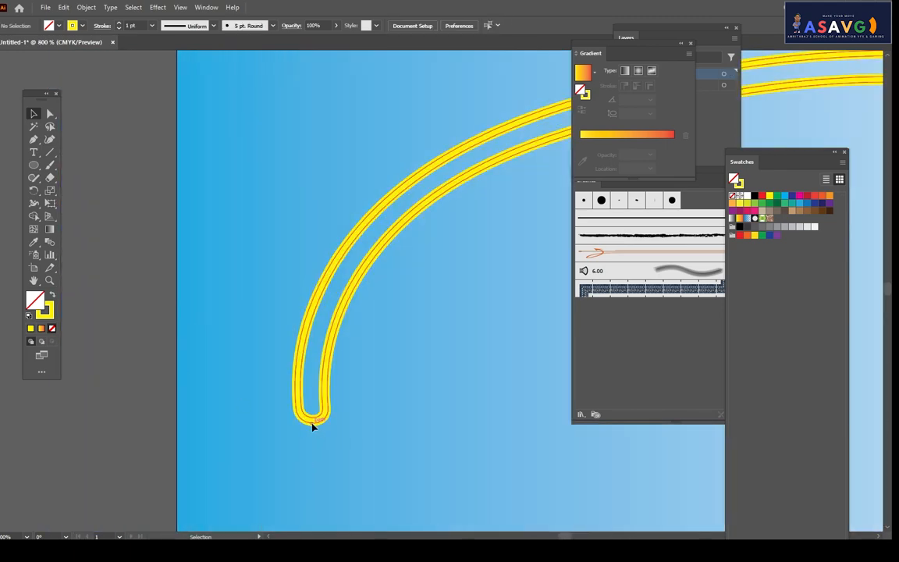
left_click(313, 425)
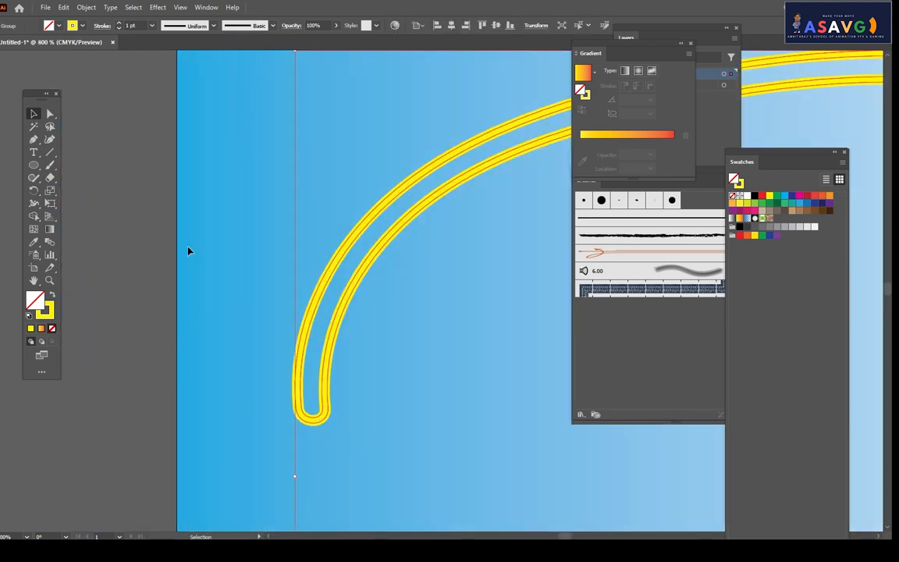
left_click(313, 423)
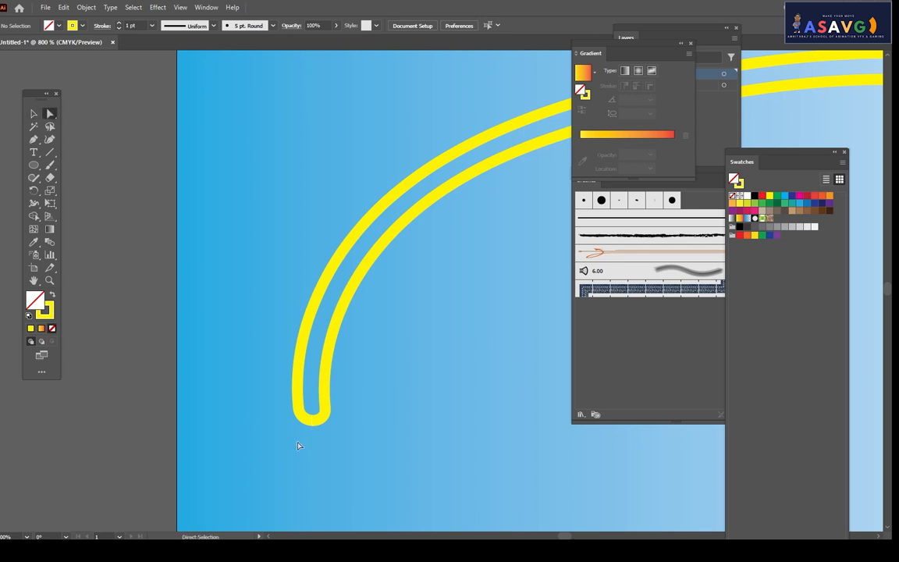
left_click(315, 425)
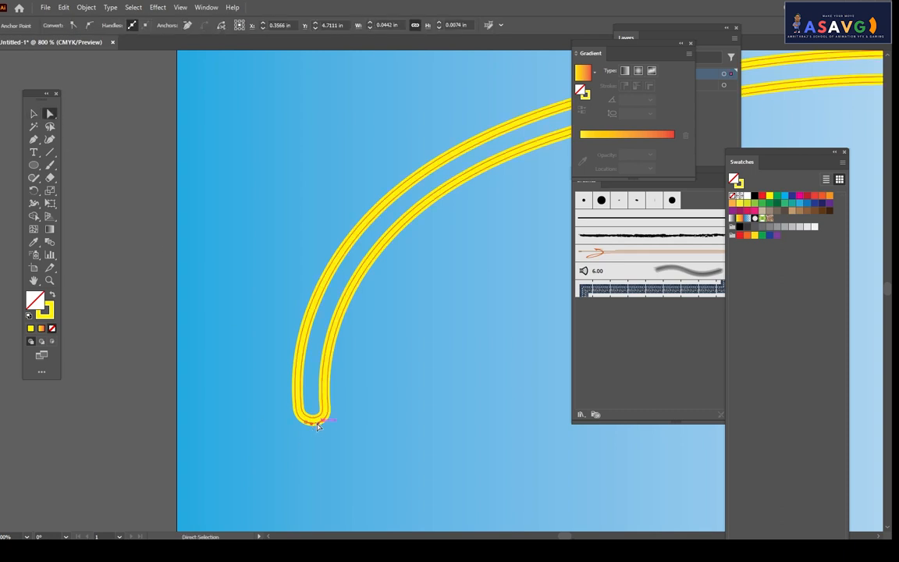
left_click(311, 425)
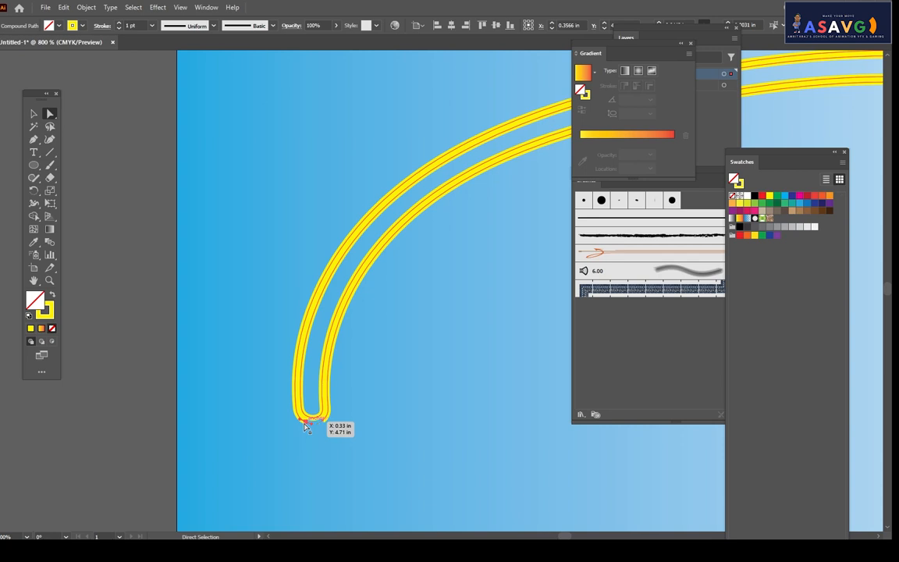
left_click(307, 425)
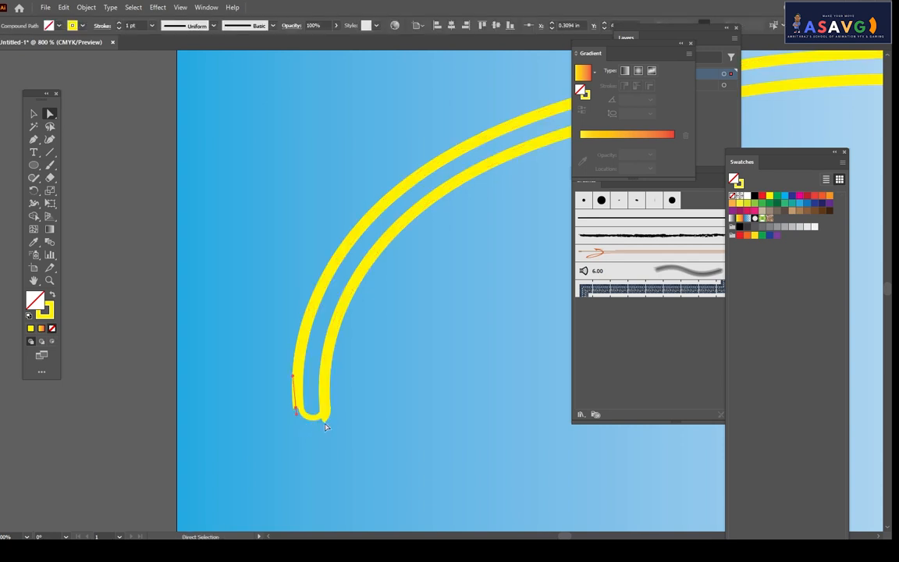
left_click(325, 423)
key("Delete")
- Delete the outer path's adjoining segments along both sides of the left end
left_click(295, 409)
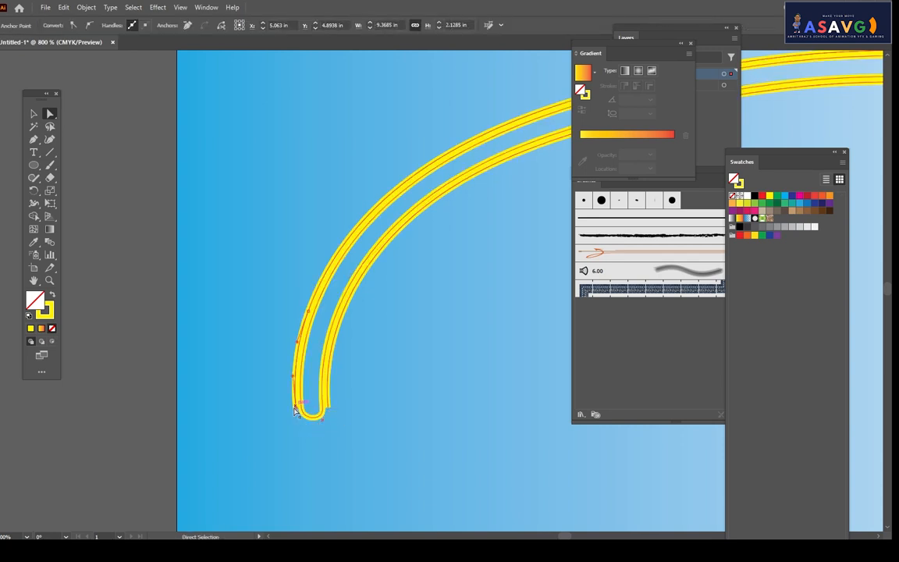
left_click(300, 419)
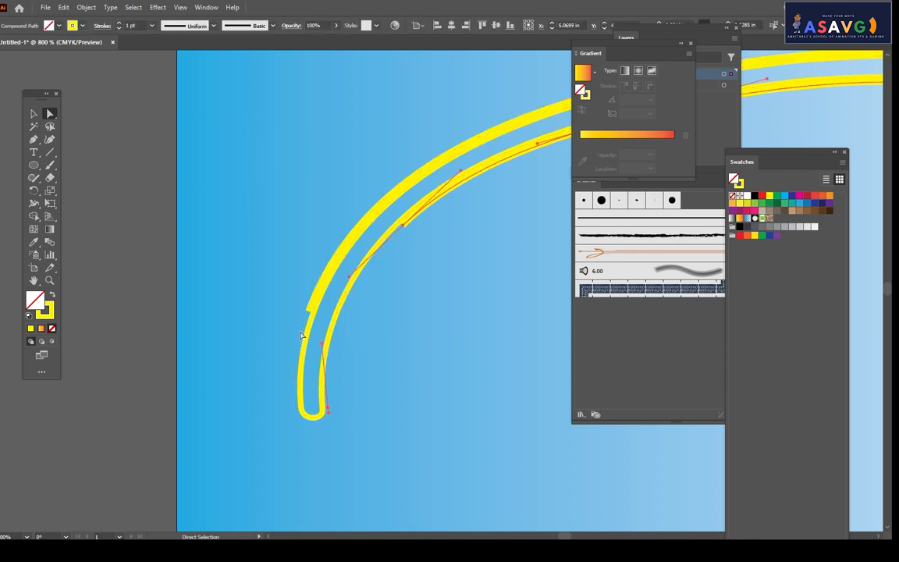
left_click(313, 320)
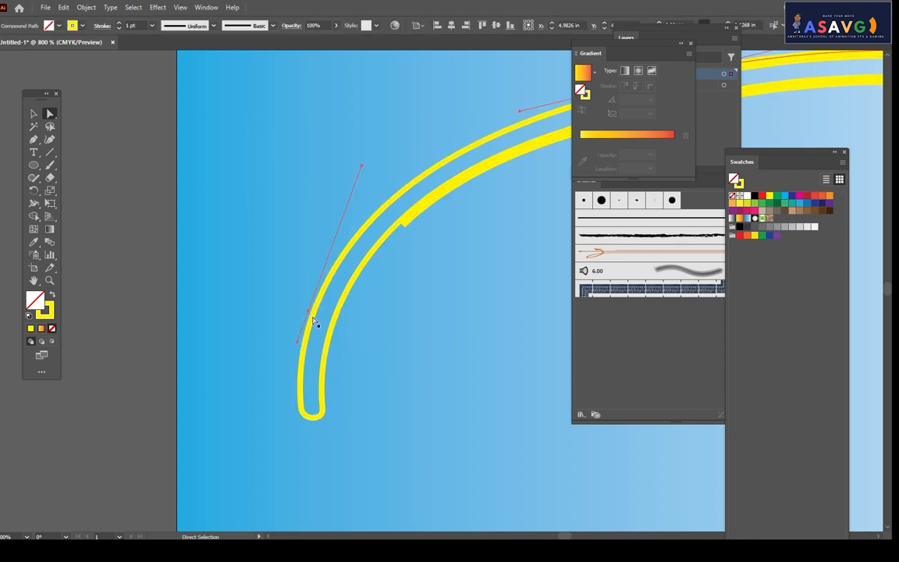
- Delete the whole inner path with its rounded left end, keeping only the two outer wavy lines
left_click(315, 424)
left_click(313, 417)
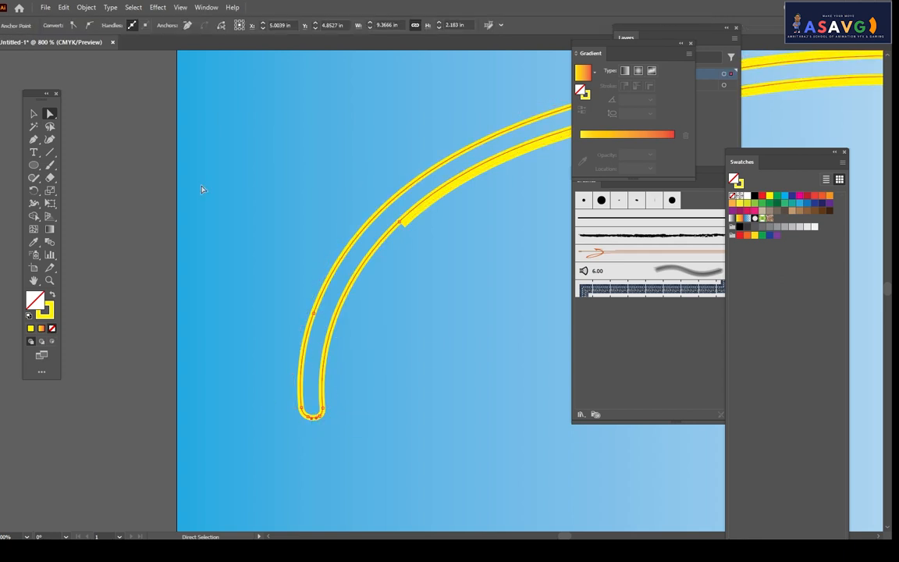
left_click(313, 419)
key("Delete")
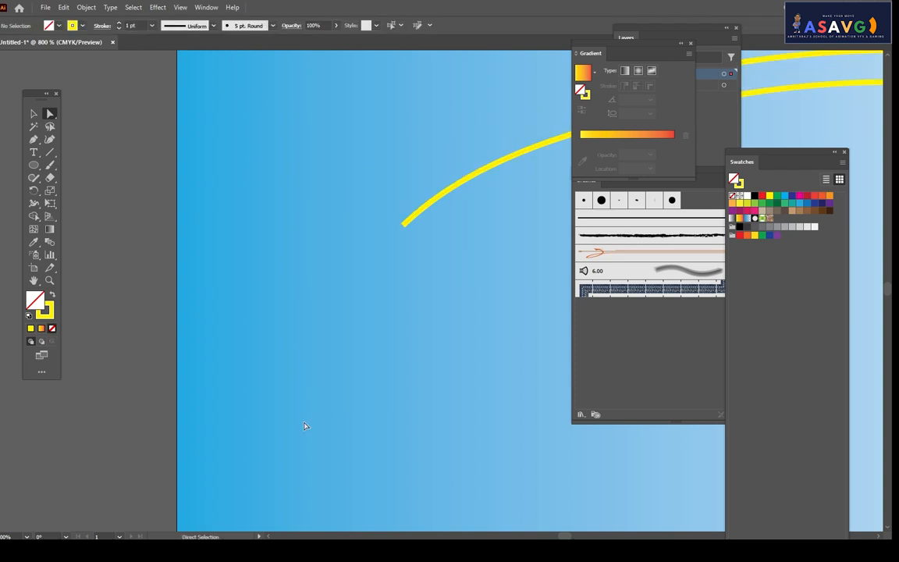
- Move the pair of wavy lines slightly down and ungroup it
scroll(371, 310, "right", 8)
scroll(213, 266, "down", 5)
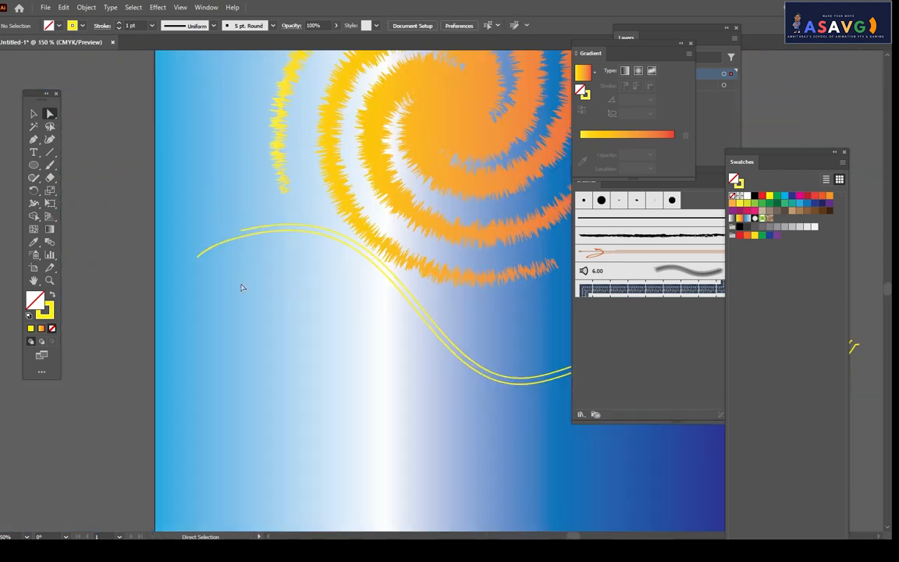
scroll(253, 289, "right", 1)
left_click(34, 114)
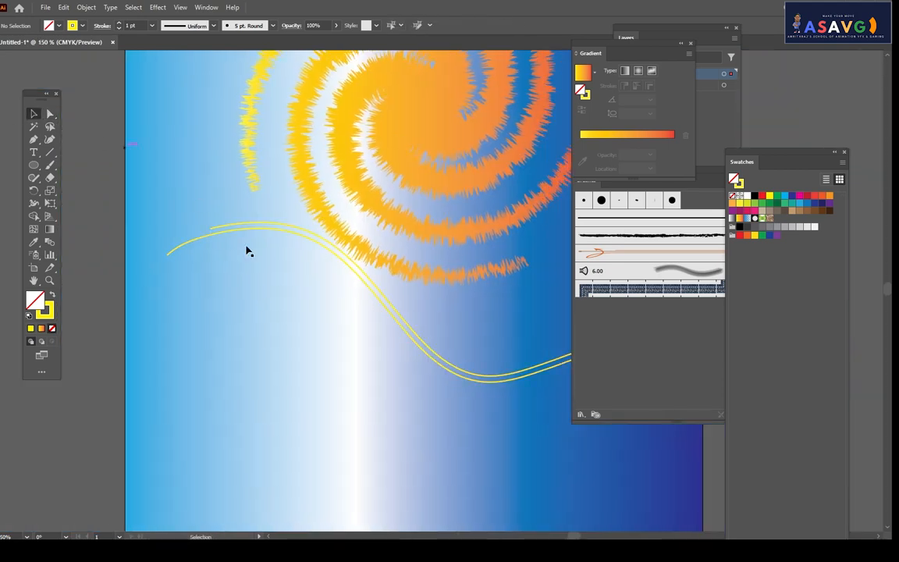
left_click_drag(323, 303, 56, 291)
left_click_drag(208, 283, 1, 270)
scroll(263, 296, "up", 1)
left_click_drag(450, 347, 515, 357)
scroll(515, 357, "down", 2)
left_click_drag(74, 261, 121, 250)
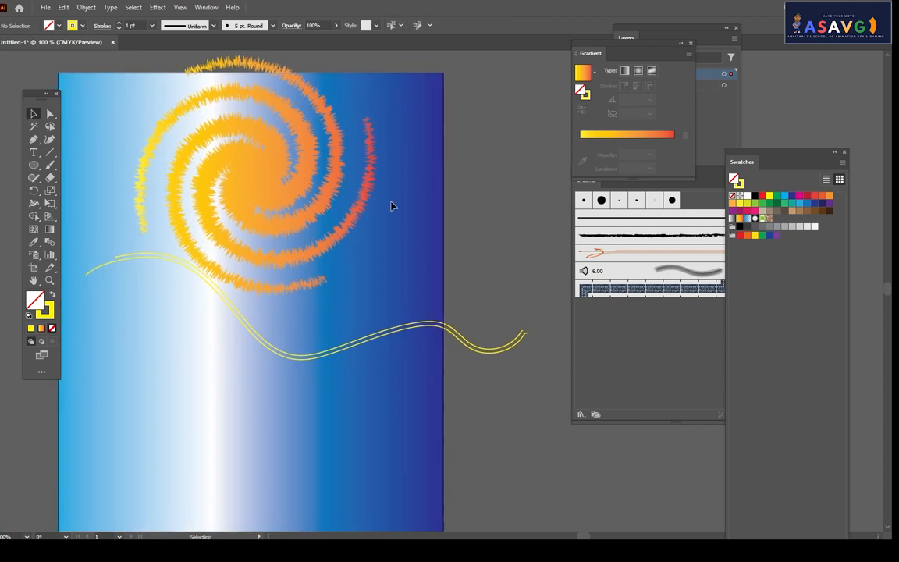
left_click(355, 366)
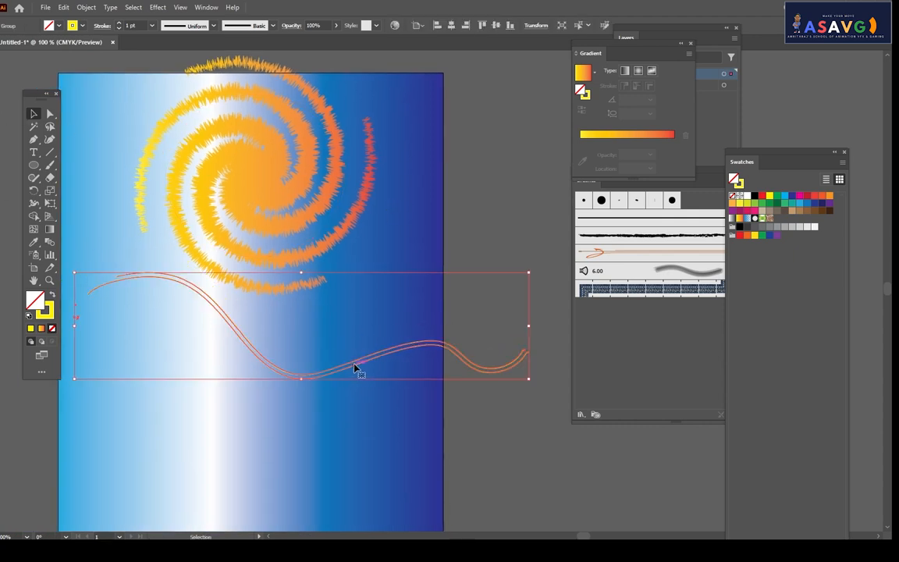
right_click(355, 368)
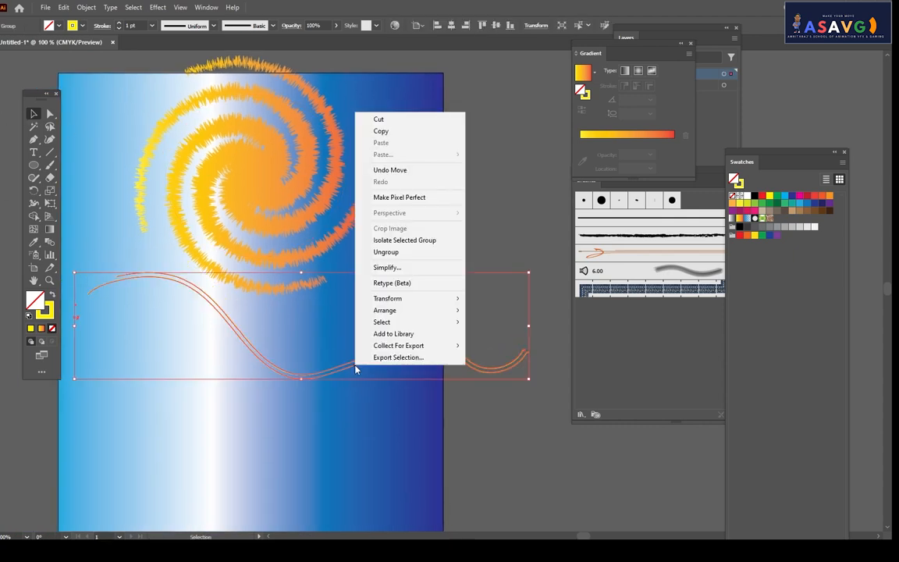
left_click(385, 252)
left_click(446, 292)
double_click(395, 353)
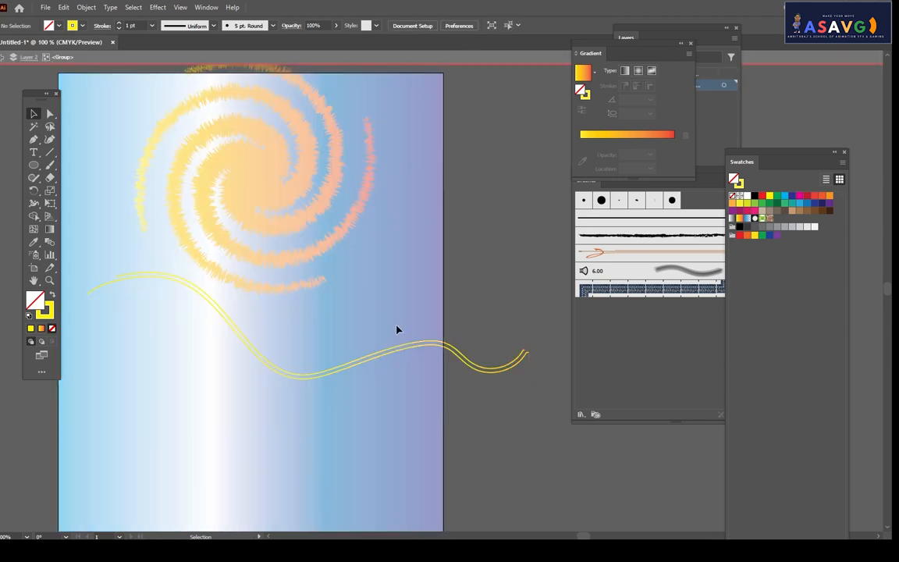
left_click(3, 60)
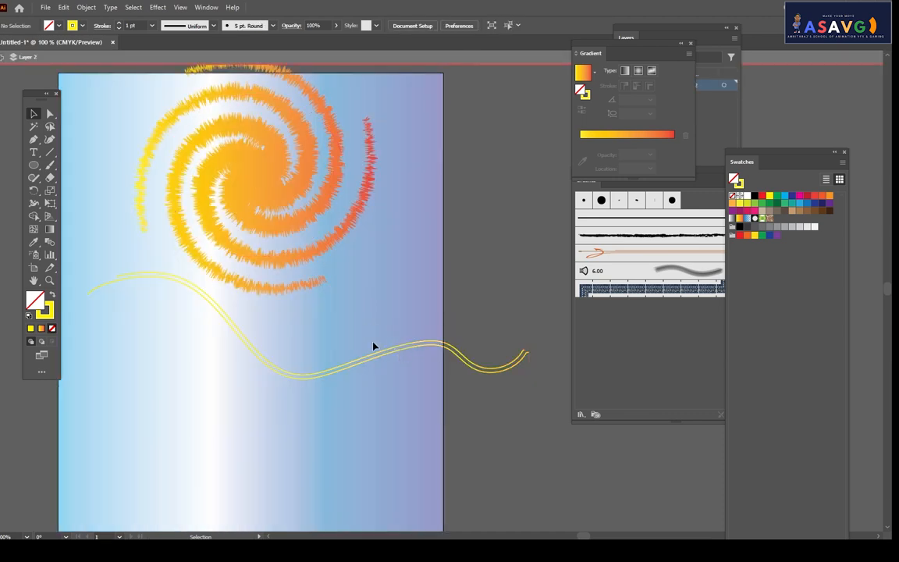
left_click(377, 362)
right_click(377, 362)
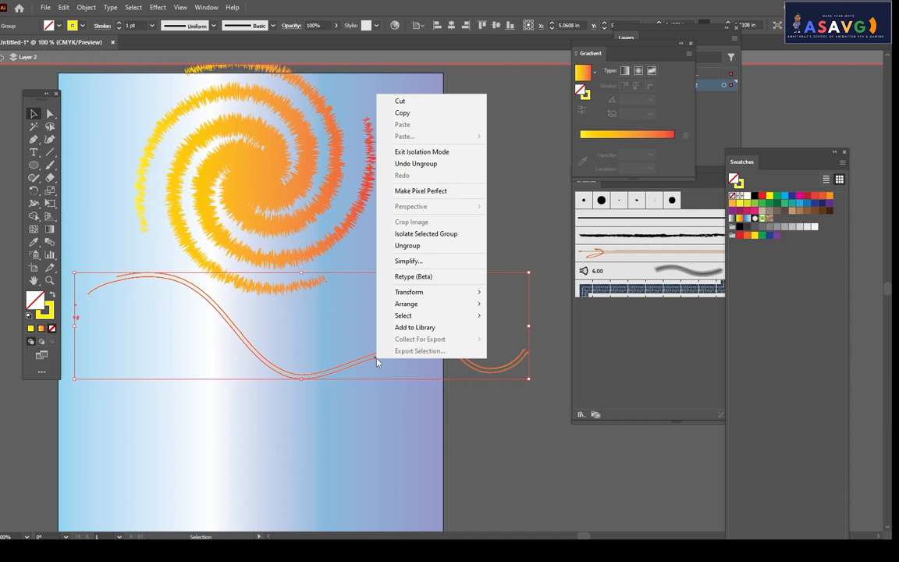
left_click(419, 349)
- Reposition the still-joined wavy lines slightly and exit isolation mode
left_click_drag(425, 345, 435, 328)
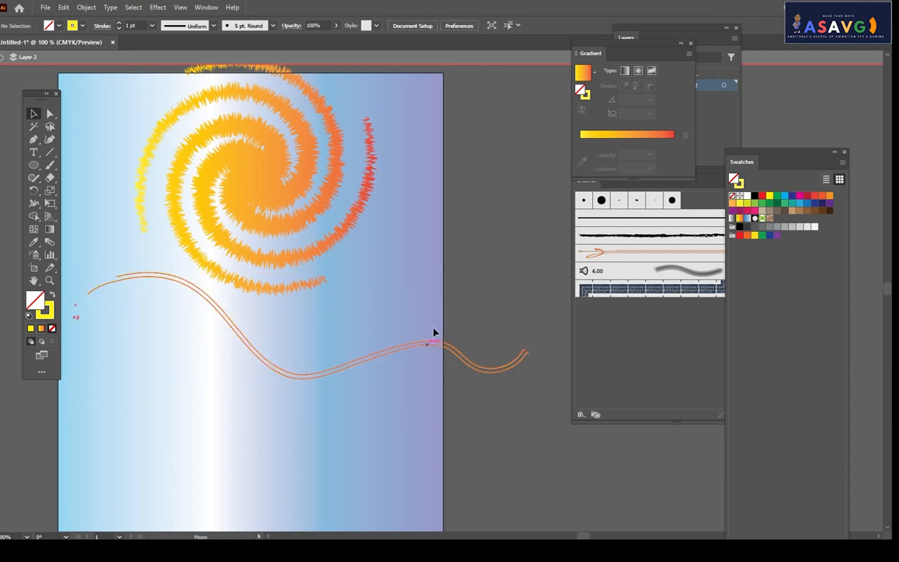
left_click(428, 406)
scroll(447, 353, "up", 4)
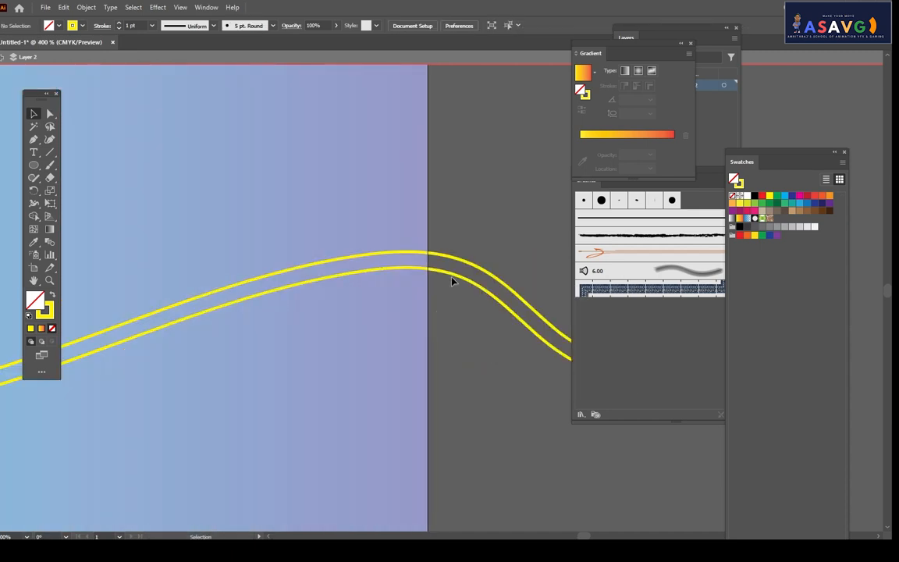
left_click_drag(451, 281, 454, 311)
scroll(455, 310, "down", 1)
right_click(455, 311)
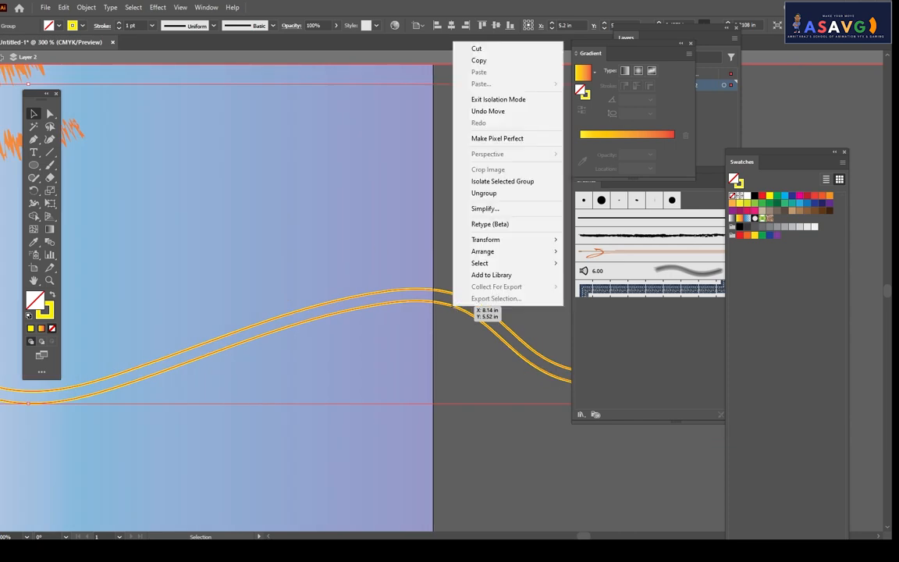
left_click(498, 100)
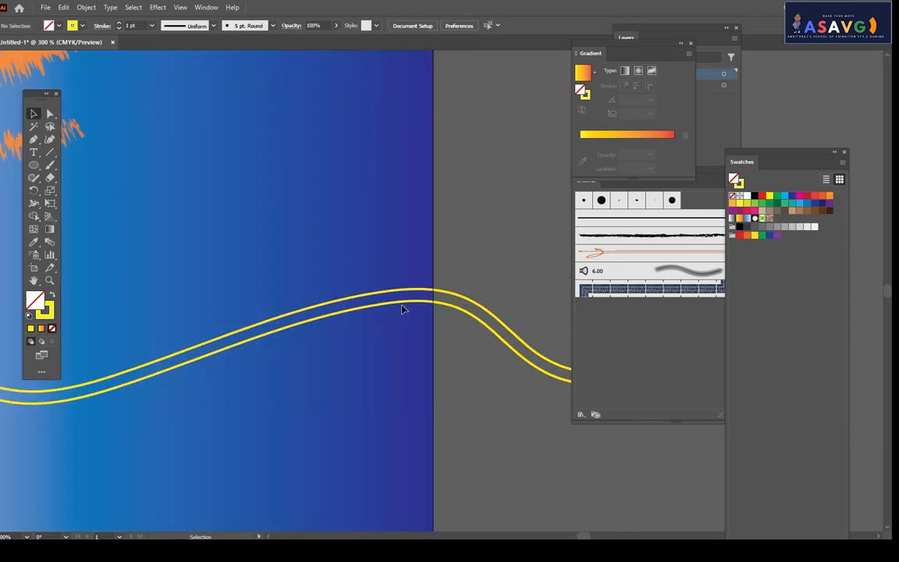
- Ungroup the wavy lines once more and release their compound path so each line is independent
left_click(407, 305)
right_click(410, 305)
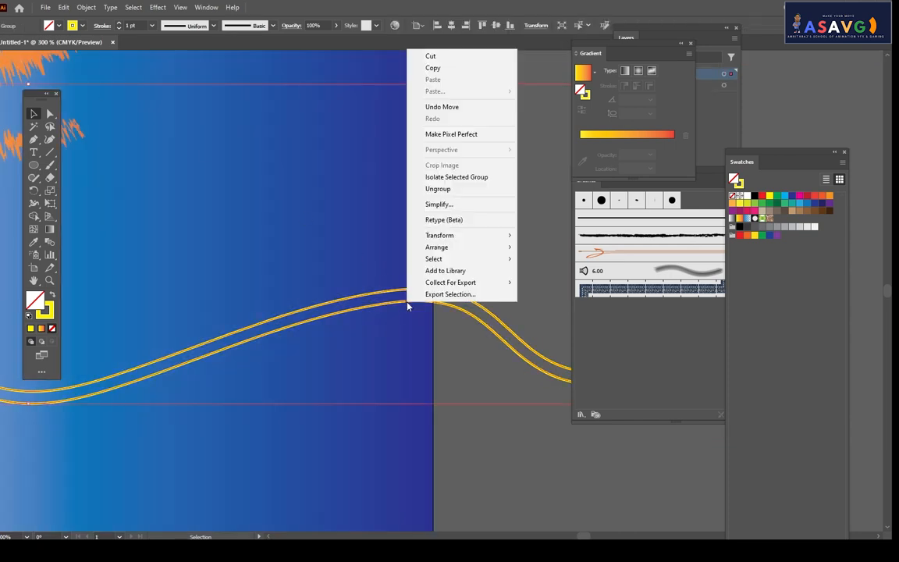
left_click(438, 189)
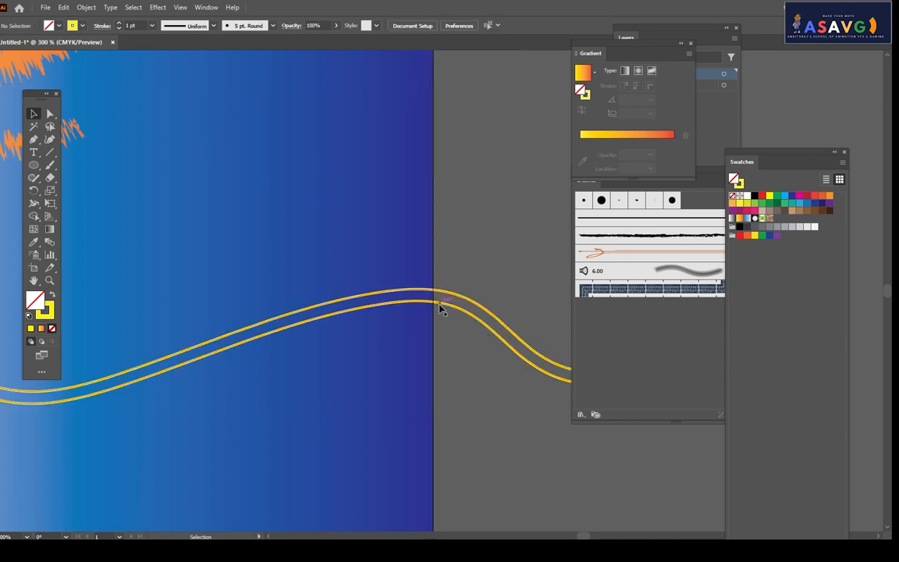
left_click_drag(439, 306, 439, 331)
right_click(439, 330)
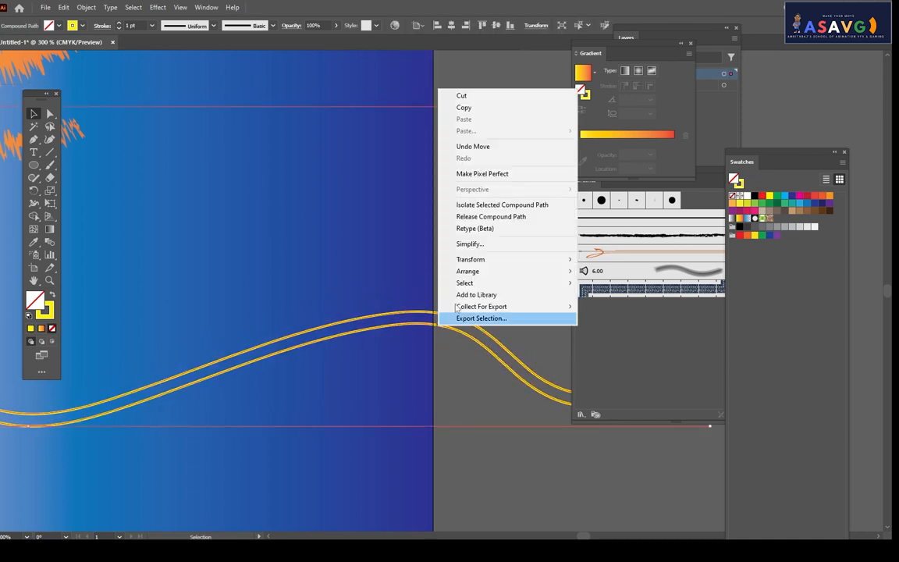
left_click(504, 224)
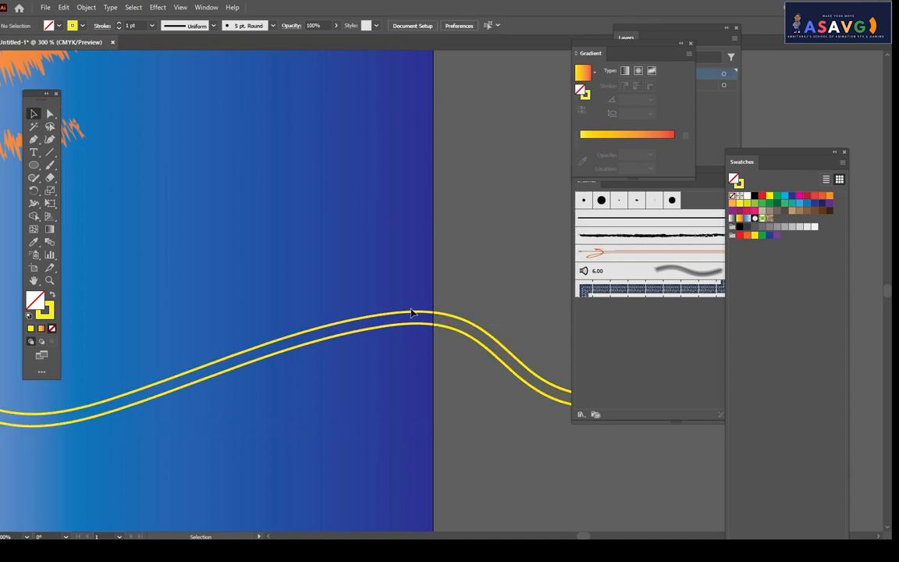
- Move the lower wavy line down, leaving a wide gap below the upper line
left_click_drag(415, 326, 415, 469)
scroll(401, 423, "down", 4)
left_click_drag(386, 425, 412, 380)
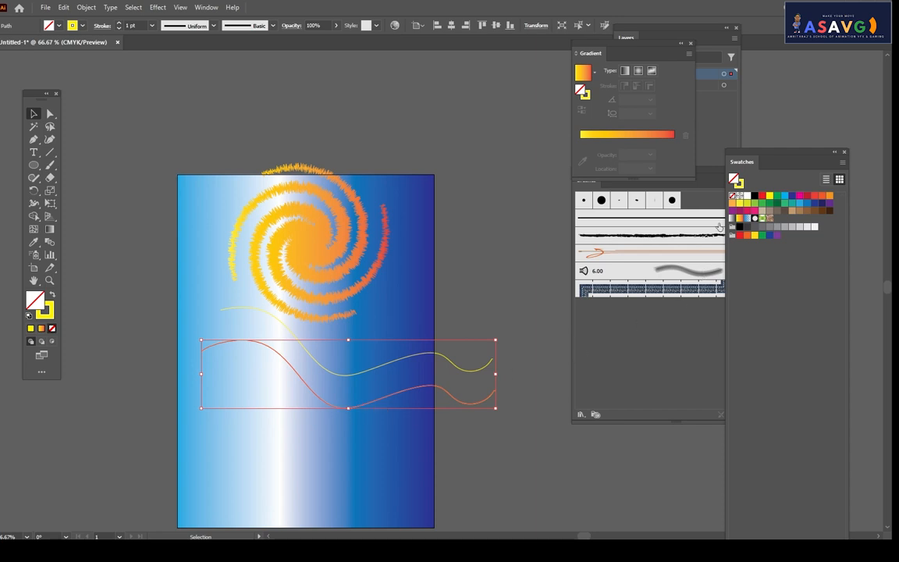
- Undo a trial dark blue fill on the lower wavy line and set its stroke to dark blue instead
left_click(791, 196)
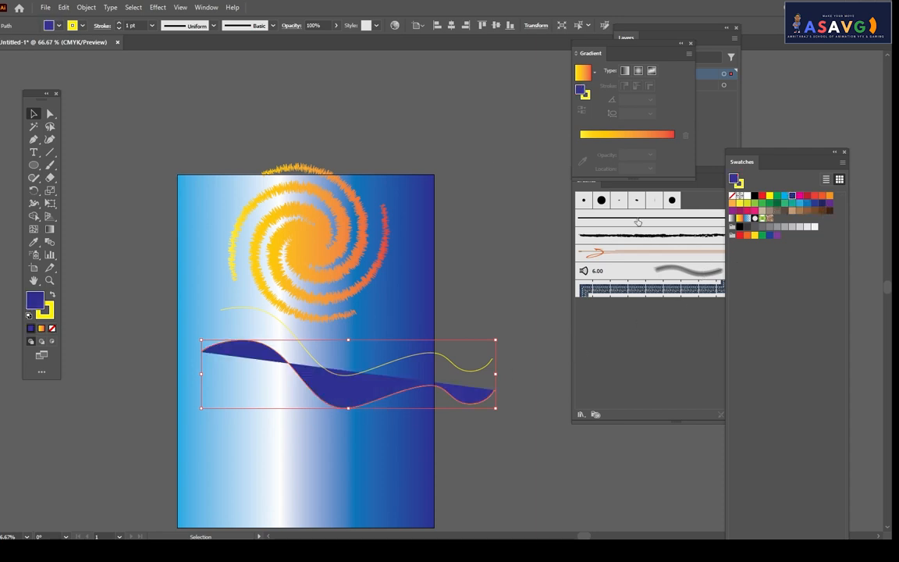
key("ctrl+z")
left_click(81, 26)
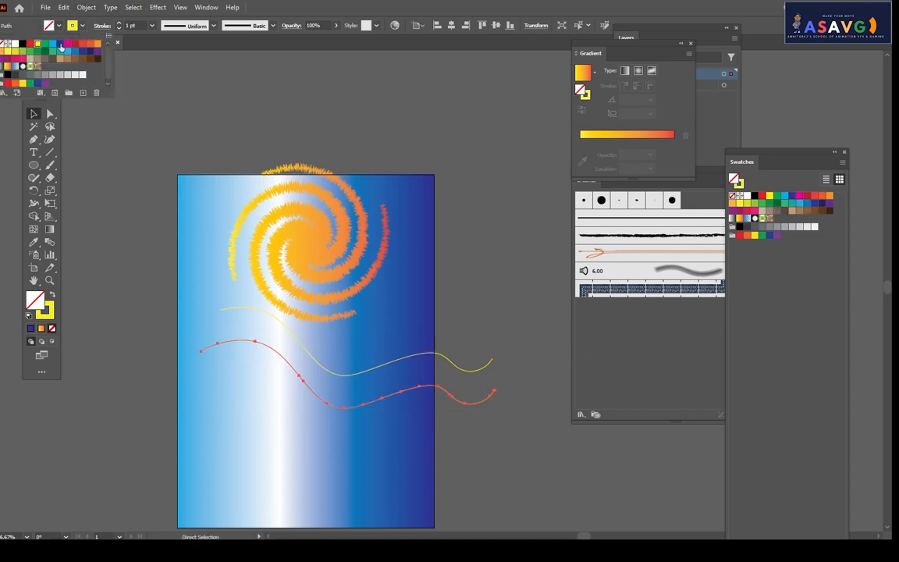
left_click(61, 47)
scroll(389, 438, "up", 3, "alt")
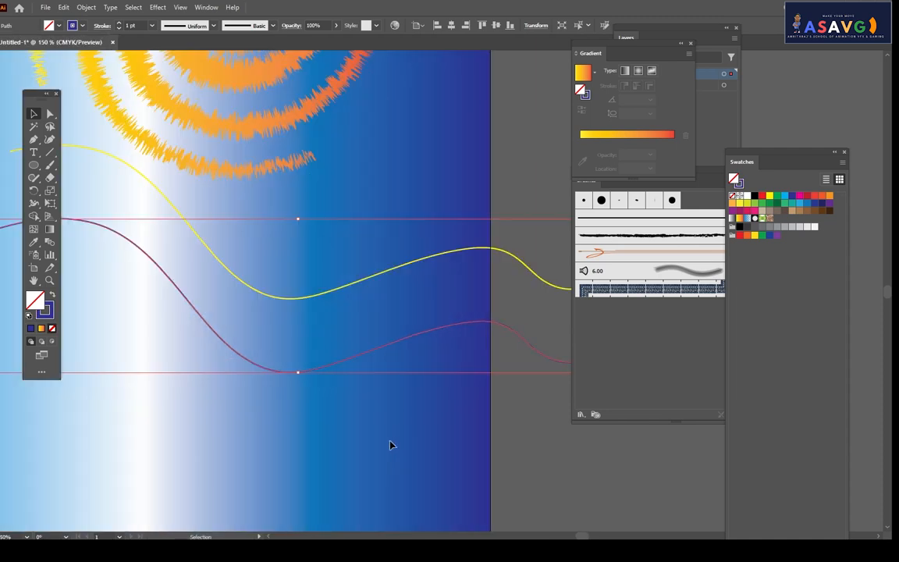
left_click(389, 443)
- Set the dark blue wavy line's stroke weight to 3 pt and deselect it
left_click(331, 368)
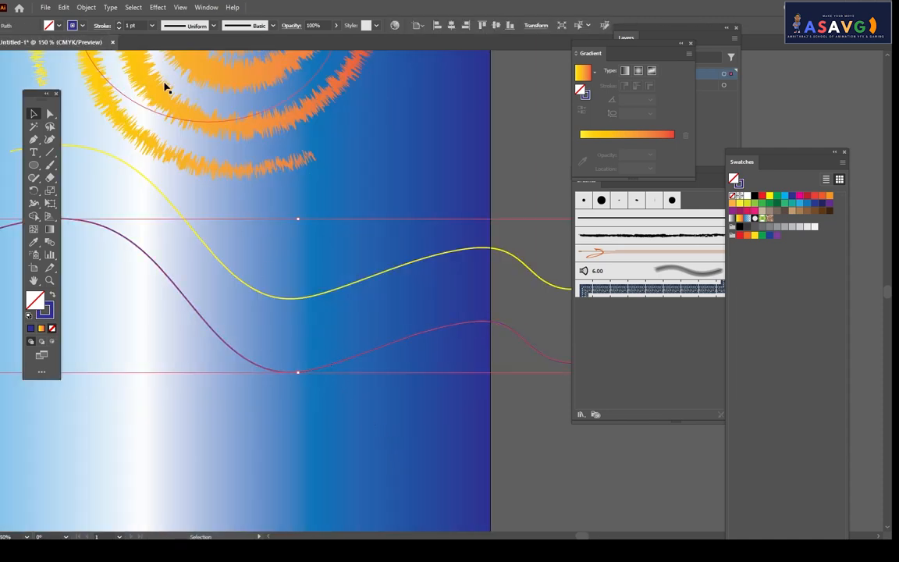
left_click(128, 25)
type("3")
key("Return")
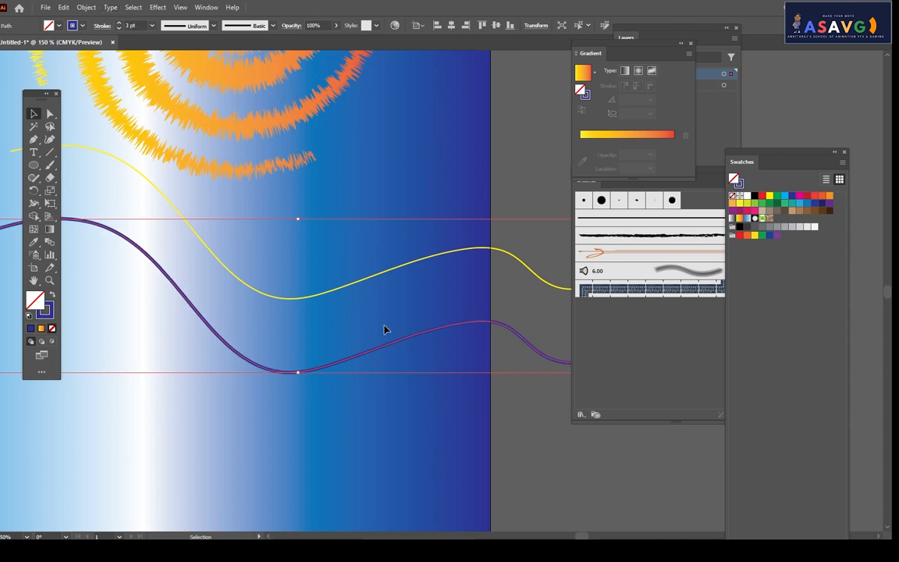
left_click(362, 384)
- Set the yellow wavy line's stroke weight to 3 pt and deselect it
left_click(322, 297)
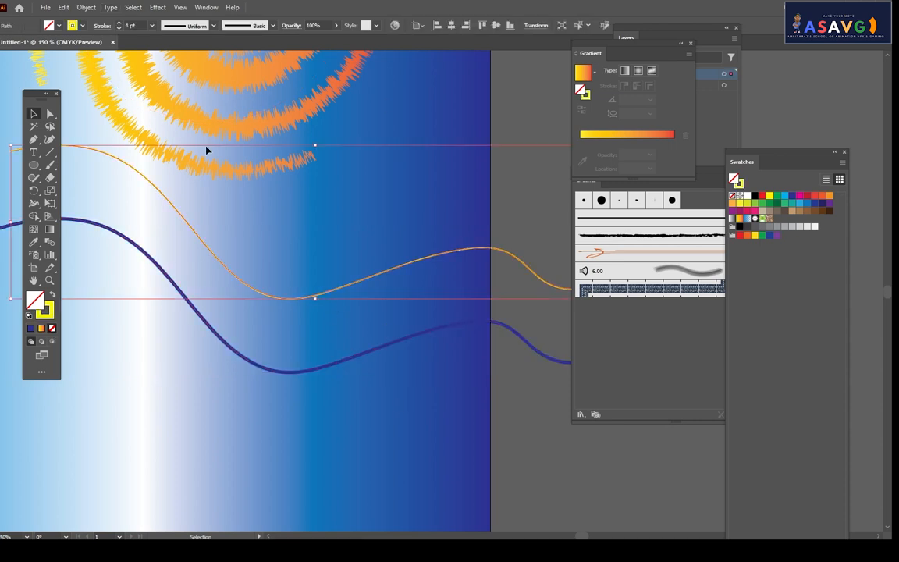
left_click(130, 25)
type("3")
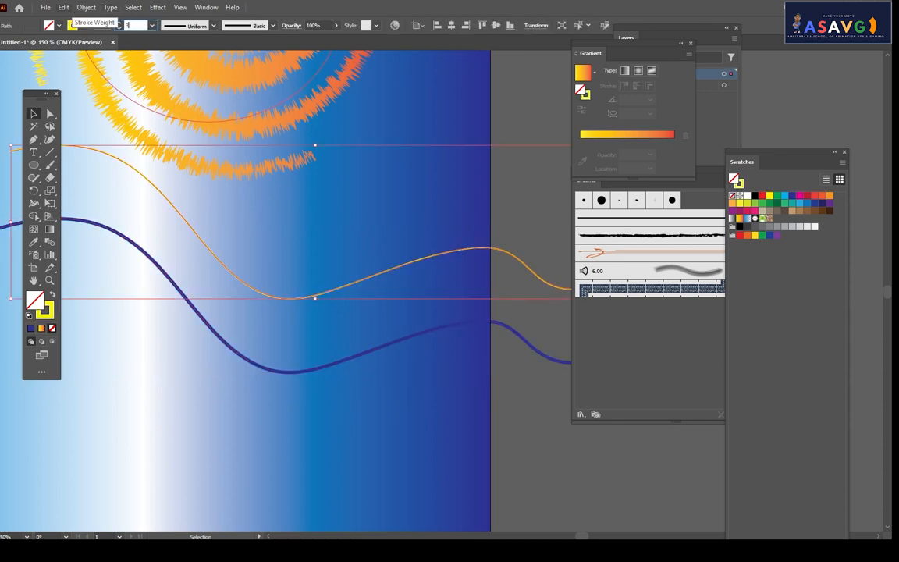
key("Return")
key("ctrl+minus")
key("ctrl+minus")
key("ctrl+minus")
left_click(215, 412)
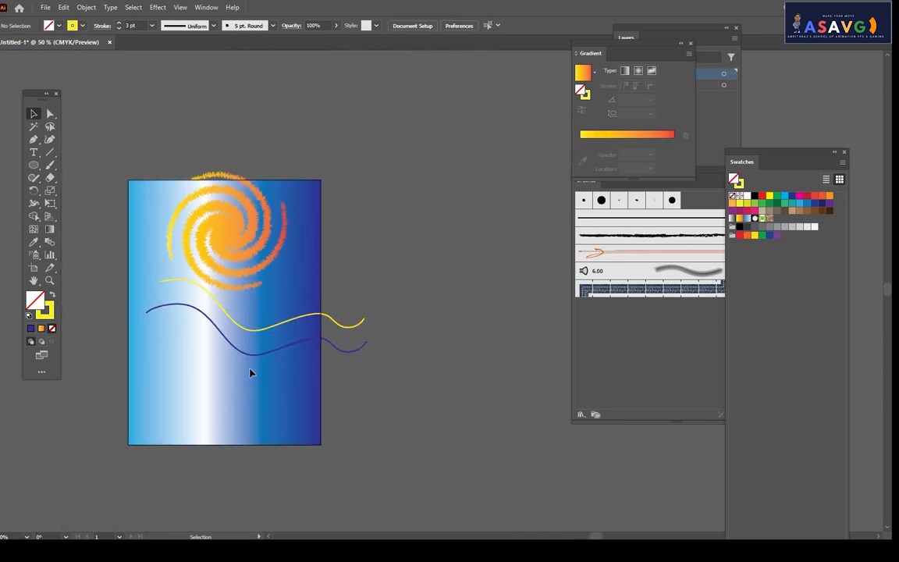
- Move the dark blue line further down and the yellow line slightly right, and select both lines
left_click_drag(258, 353, 253, 392)
mouse_move(262, 335)
left_mouse_down()
mouse_move(265, 358)
mouse_move(282, 328)
mouse_move(279, 336)
left_mouse_up()
left_click(242, 399, "shift")
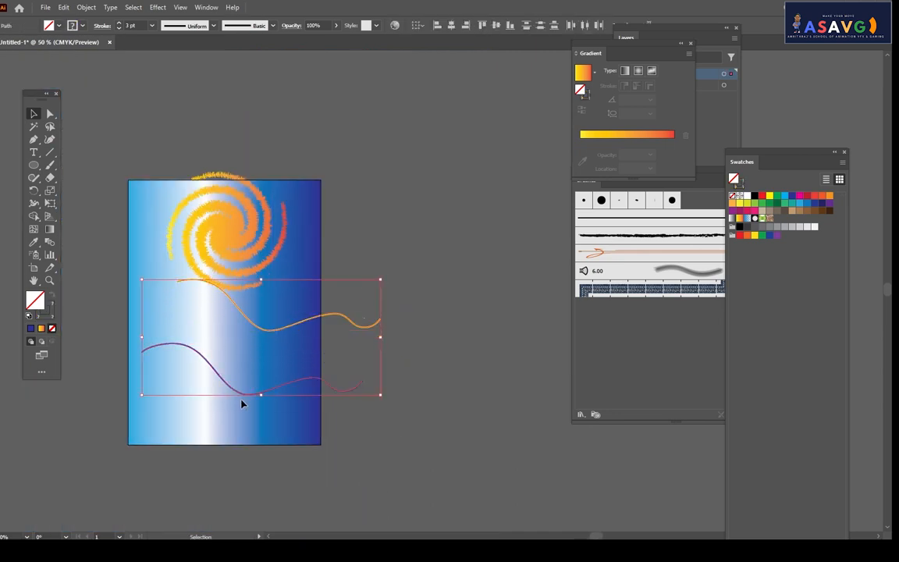
- Try blending the two wavy lines with the existing blend settings, and undo the blend
left_click(86, 7)
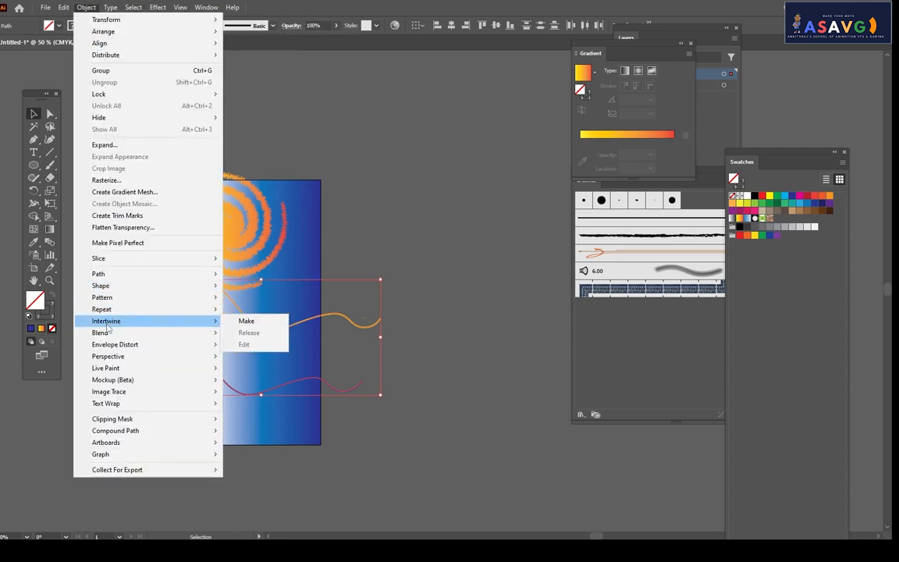
mouse_move(188, 334)
left_click(247, 333)
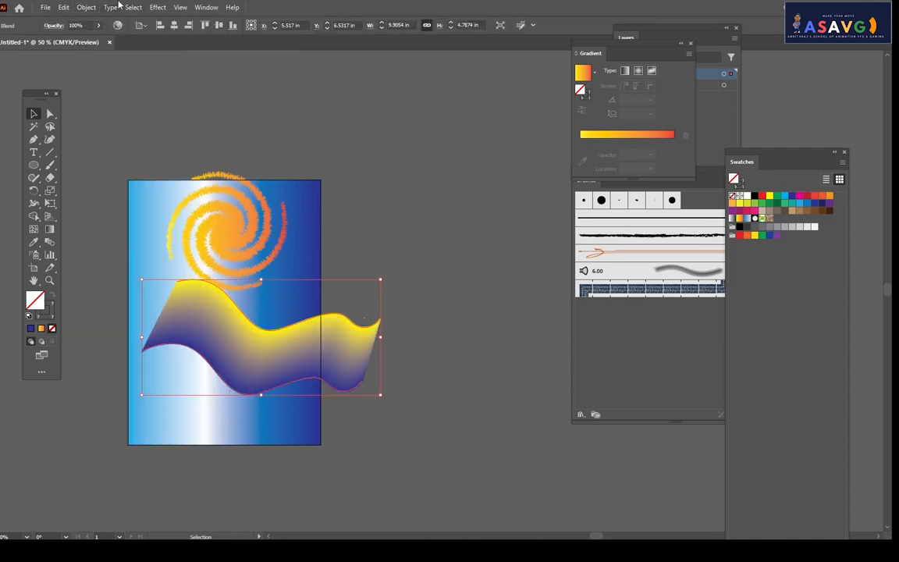
key("ctrl+z")
- Set the blend spacing to 50 specified steps
left_click(86, 7)
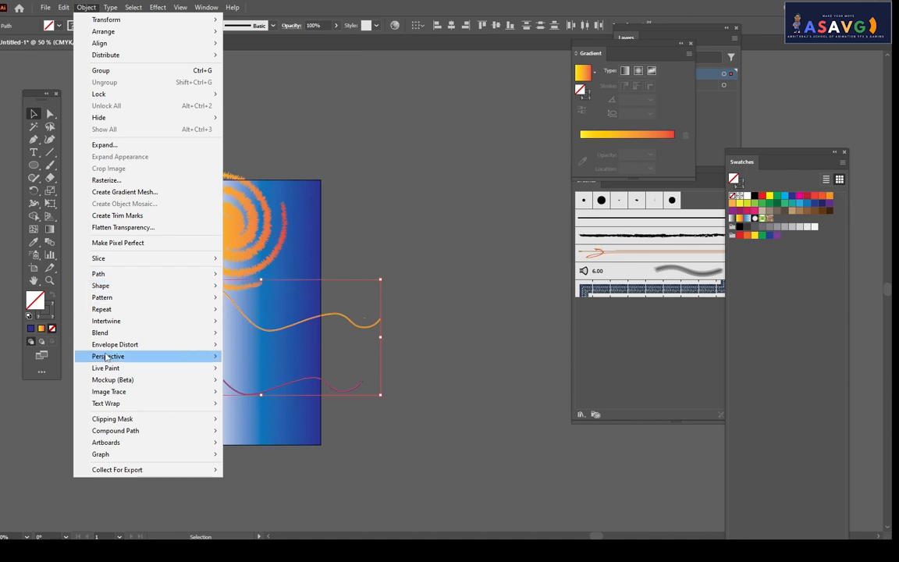
mouse_move(207, 334)
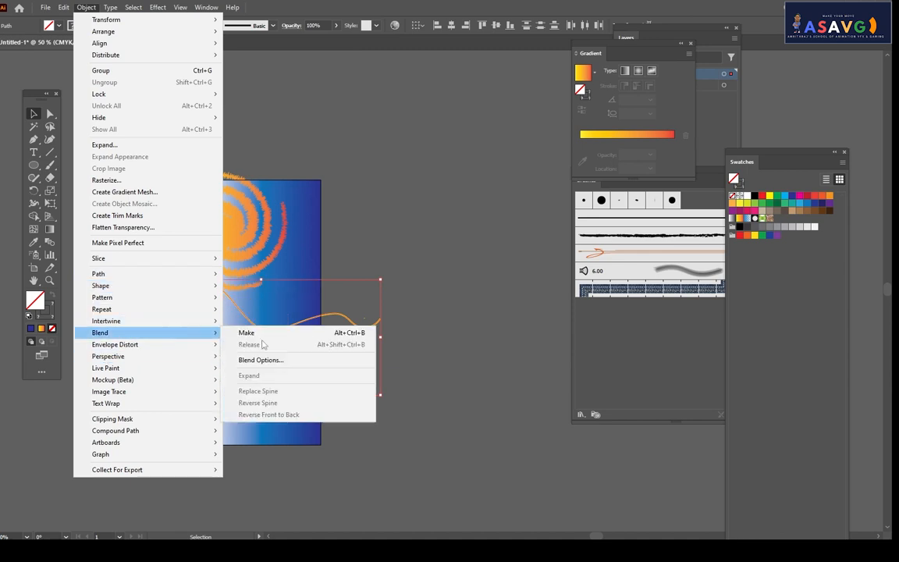
left_click(262, 360)
left_click(551, 74)
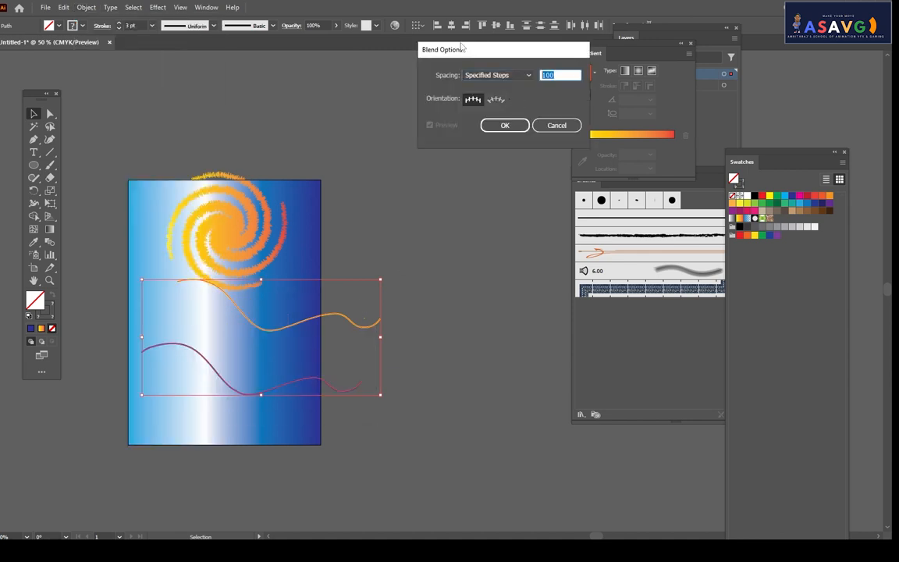
left_click(505, 126)
- Try the 50-step blend between the two wavy lines, inspect its density up close, and undo it
left_click(86, 7)
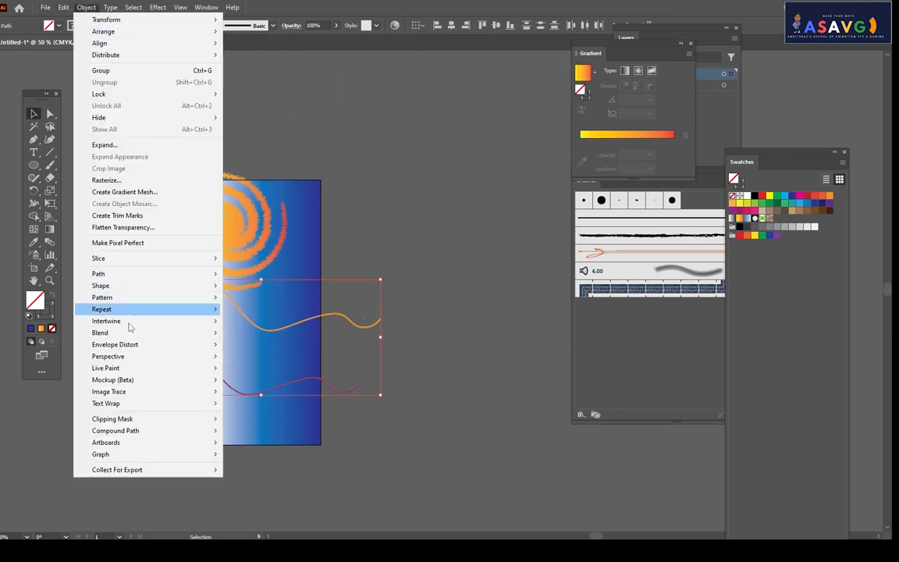
mouse_move(176, 335)
left_click(241, 334)
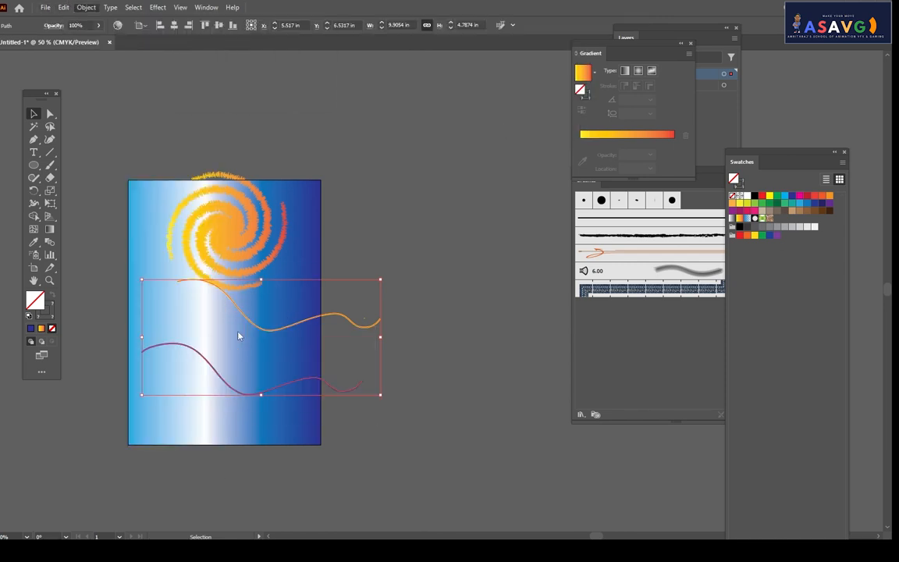
scroll(279, 324, "up", 4)
scroll(284, 290, "down", 1)
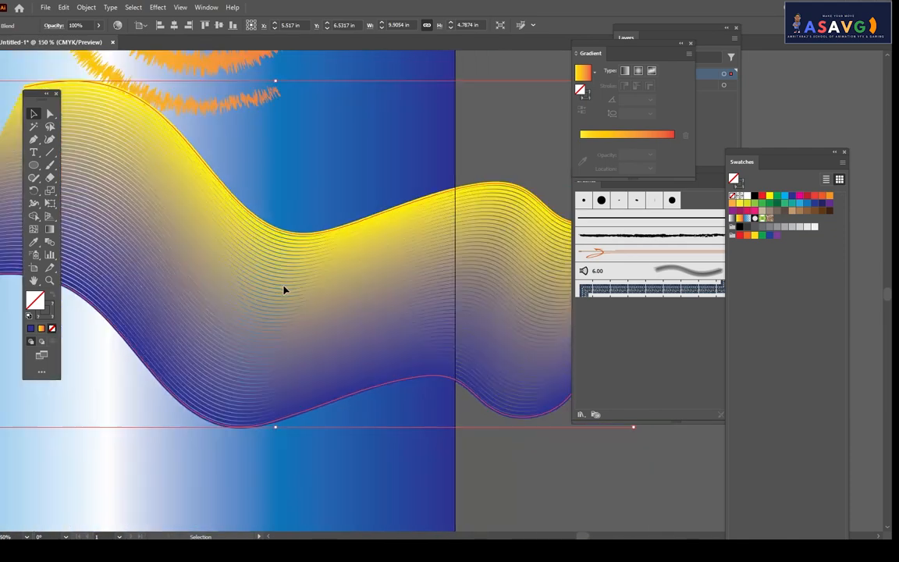
scroll(382, 270, "down", 2)
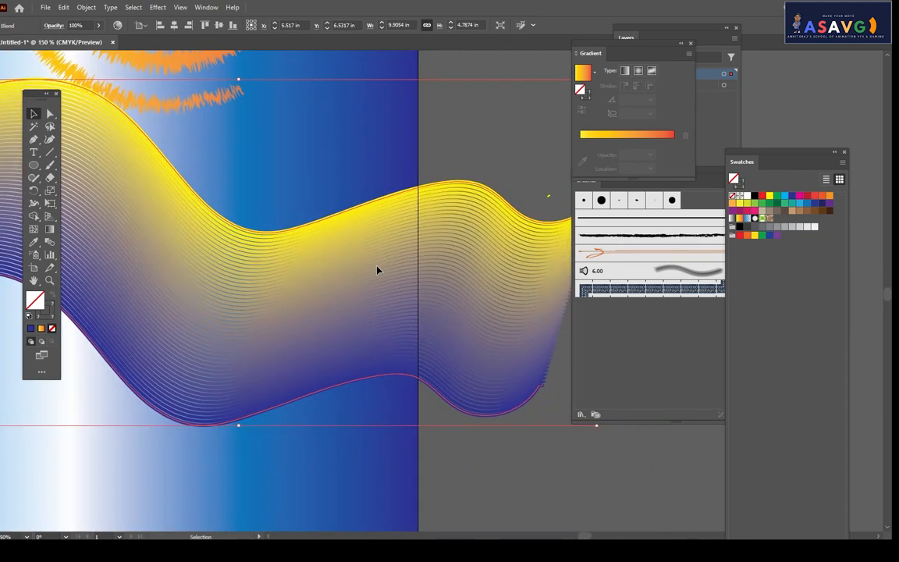
key("ctrl+z")
- Set the blend spacing to 25 specified steps for the two wavy lines
left_click(110, 7)
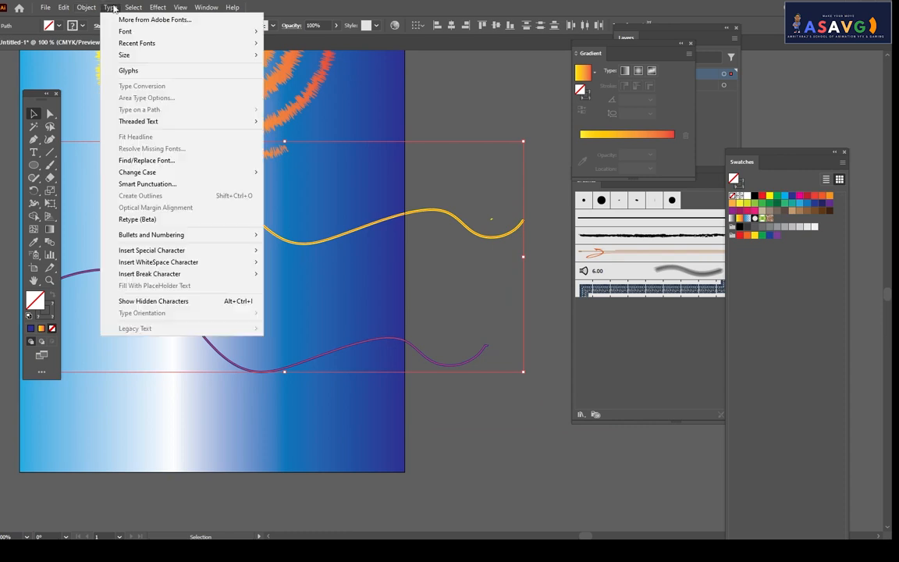
mouse_move(83, 8)
mouse_move(156, 333)
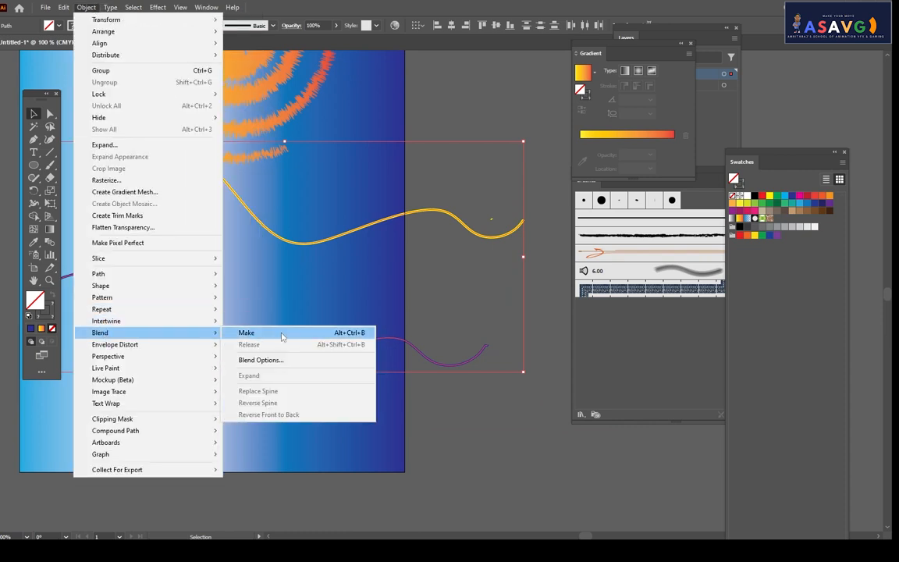
left_click(273, 358)
double_click(545, 74)
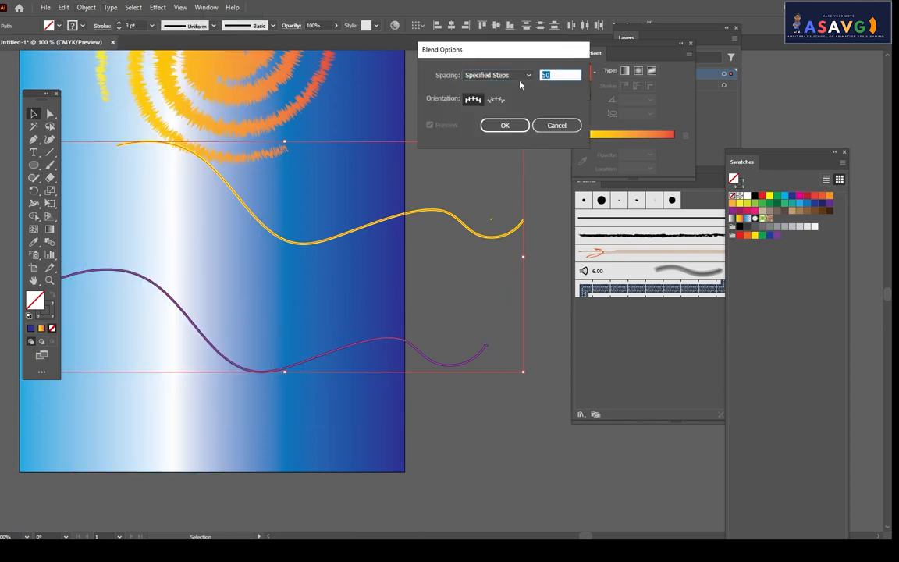
type("25")
left_click(502, 124)
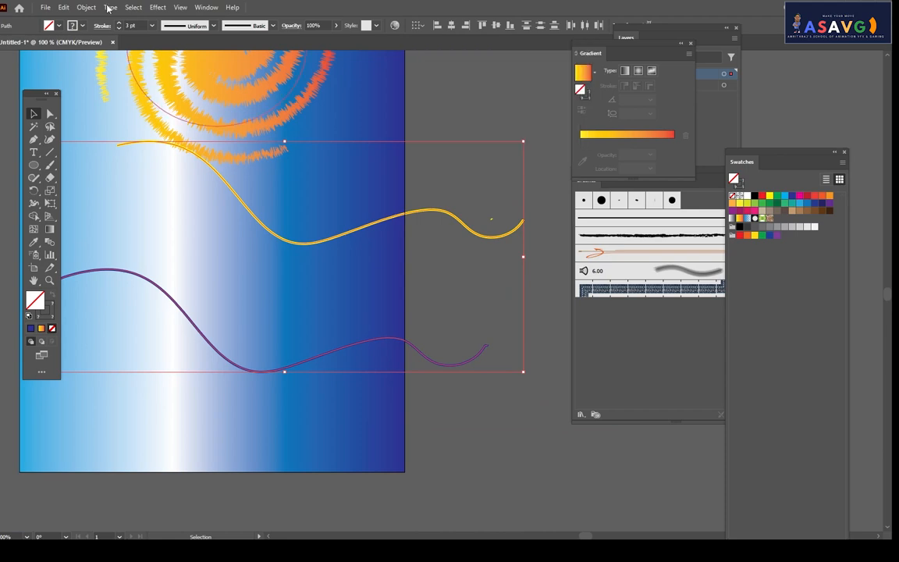
- Blend the yellow and dark blue wavy lines, and deselect the resulting wave
left_click(85, 7)
mouse_move(156, 333)
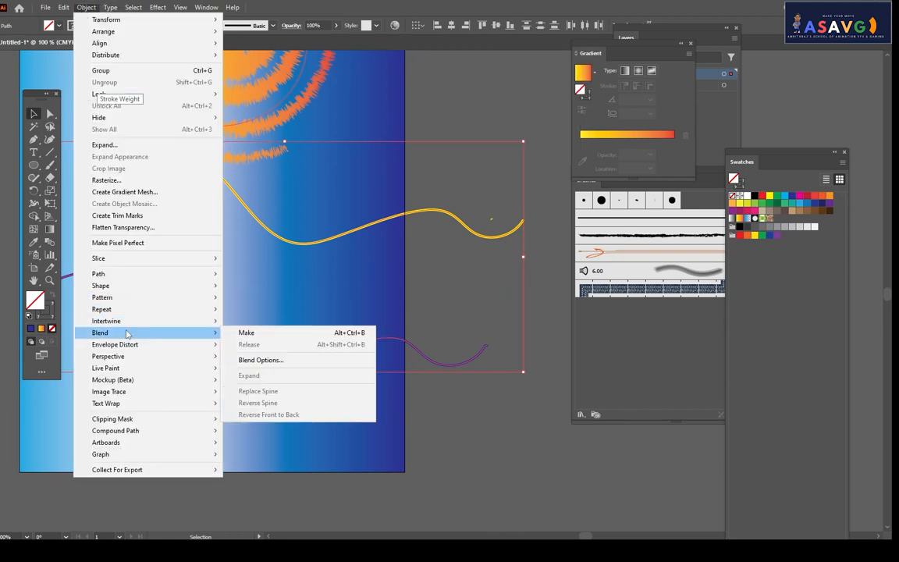
left_click(267, 334)
left_click(493, 357)
scroll(417, 343, "down", 2)
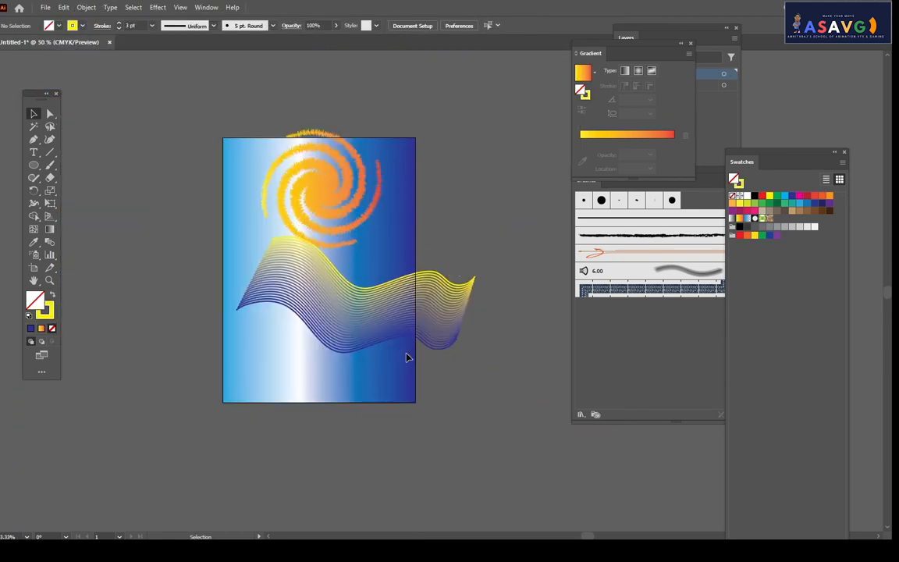
- Move the spiral sun off the artboard's right side and place the wave blend across the artboard's top edge
scroll(408, 356, "up", 1)
left_click(357, 281)
scroll(406, 234, "right", 2)
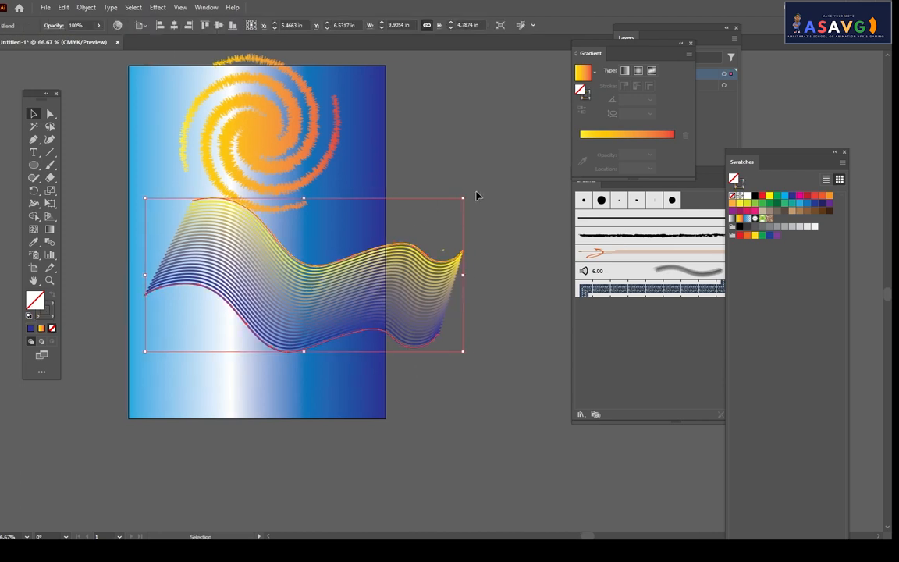
left_click_drag(363, 283, 301, 295)
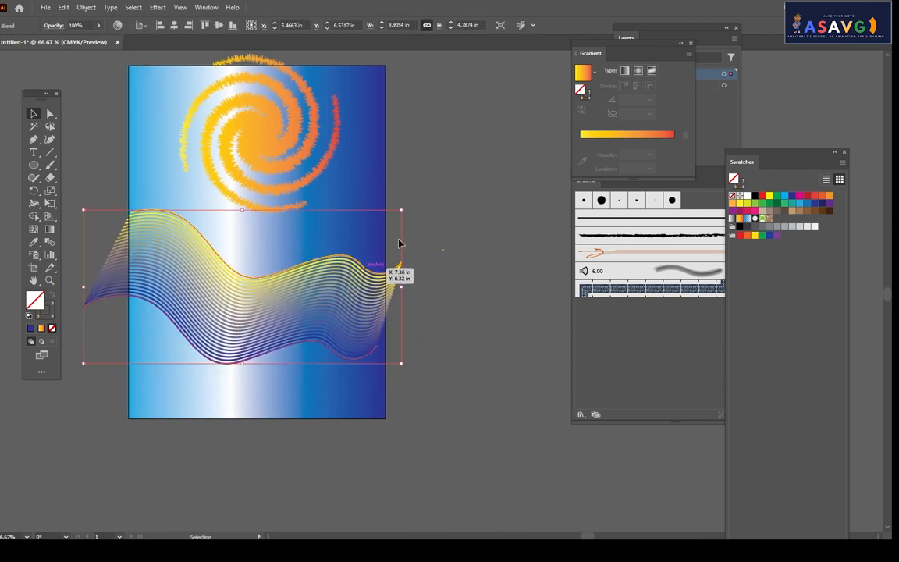
left_click_drag(302, 173, 535, 178)
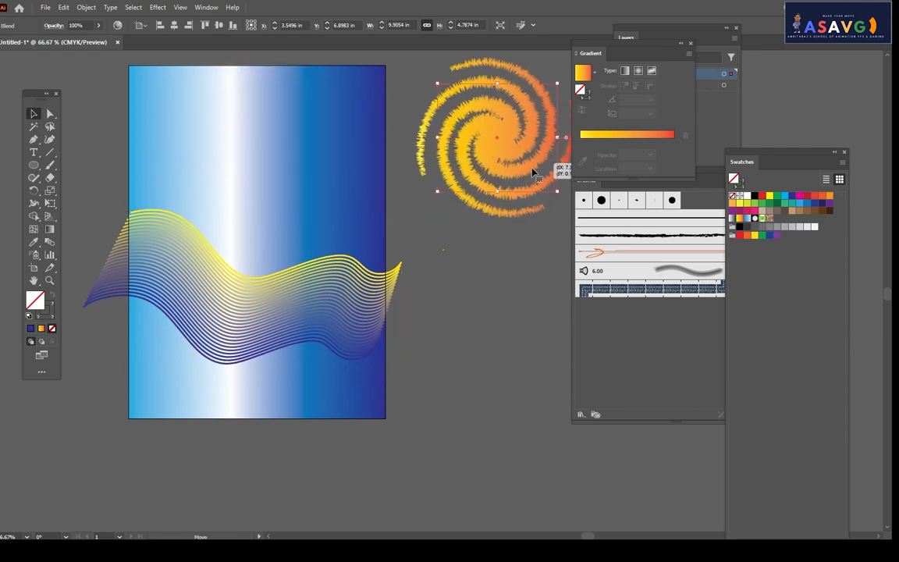
left_click_drag(285, 283, 299, 124)
left_click_drag(299, 176, 312, 269)
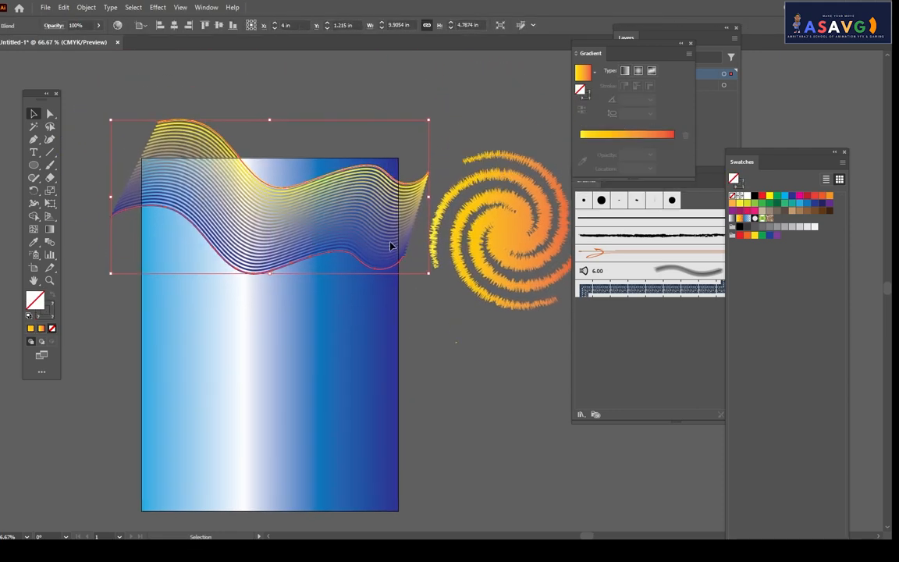
- Enlarge the wave blend to about 14 in wide by 6.7 in high and place a copy across the artboard's bottom edge
left_click_drag(436, 277, 569, 340)
left_click_drag(316, 255, 234, 514)
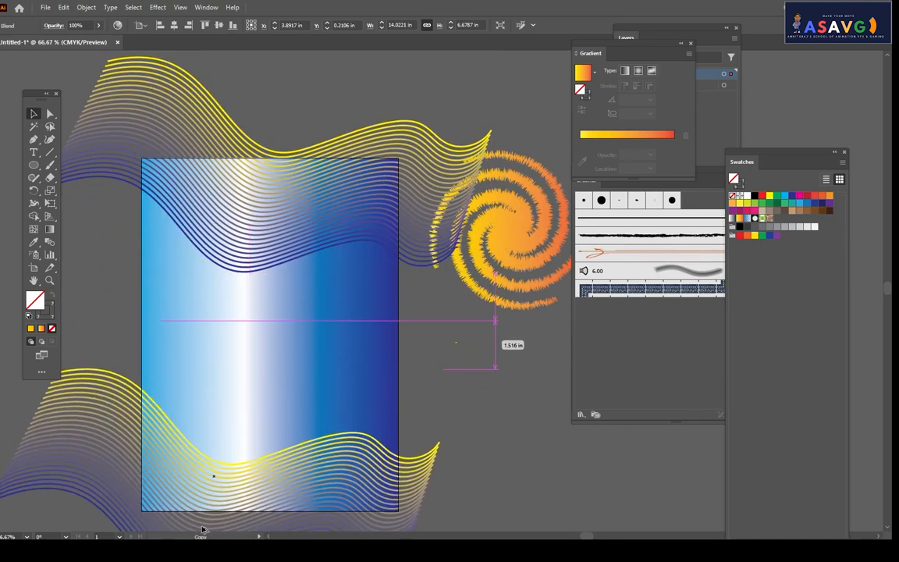
left_click_drag(328, 413, 404, 253)
left_click_drag(315, 360, 283, 538)
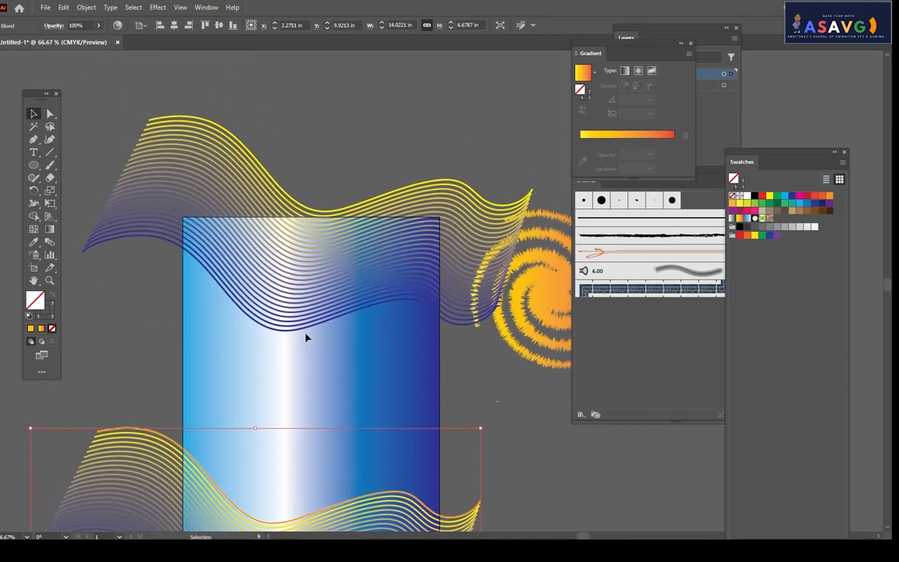
left_click(307, 326)
left_click_drag(312, 281, 309, 227)
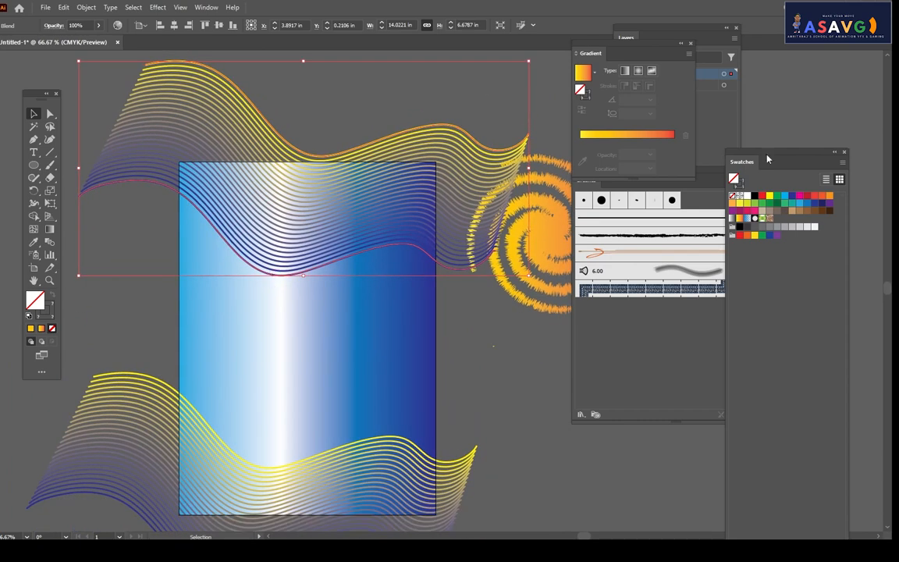
- Unlock Layer 1 and delete the spiral sun beside the artboard
key("F7")
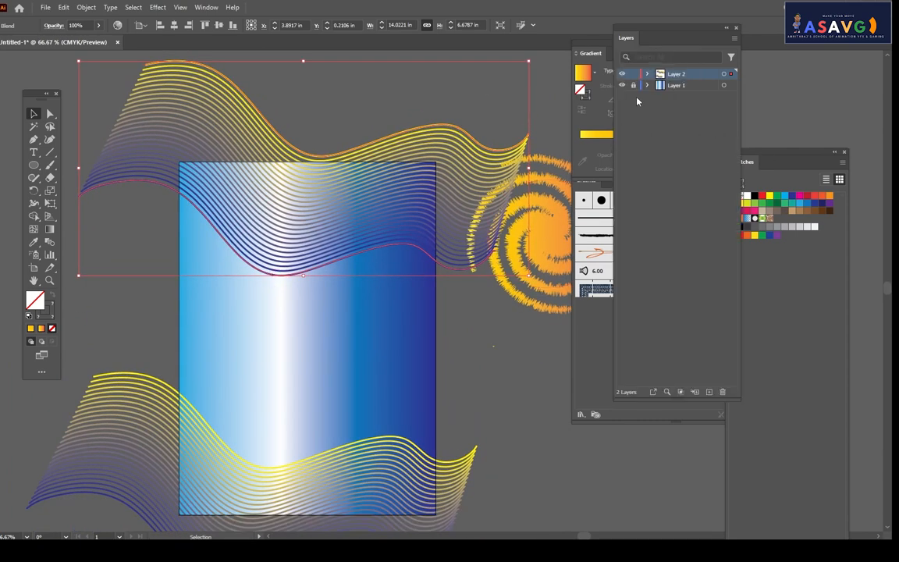
scroll(478, 295, "down", 1)
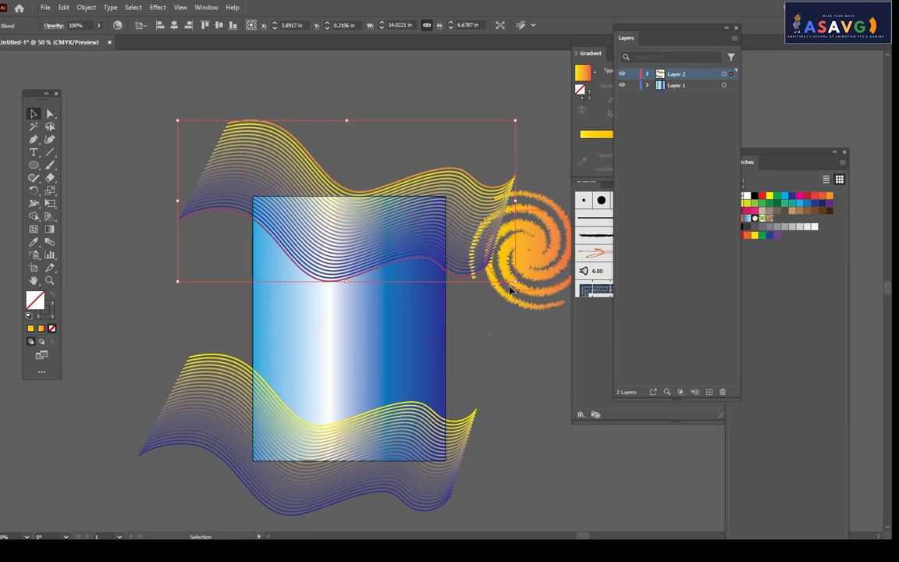
left_click_drag(550, 279, 582, 329)
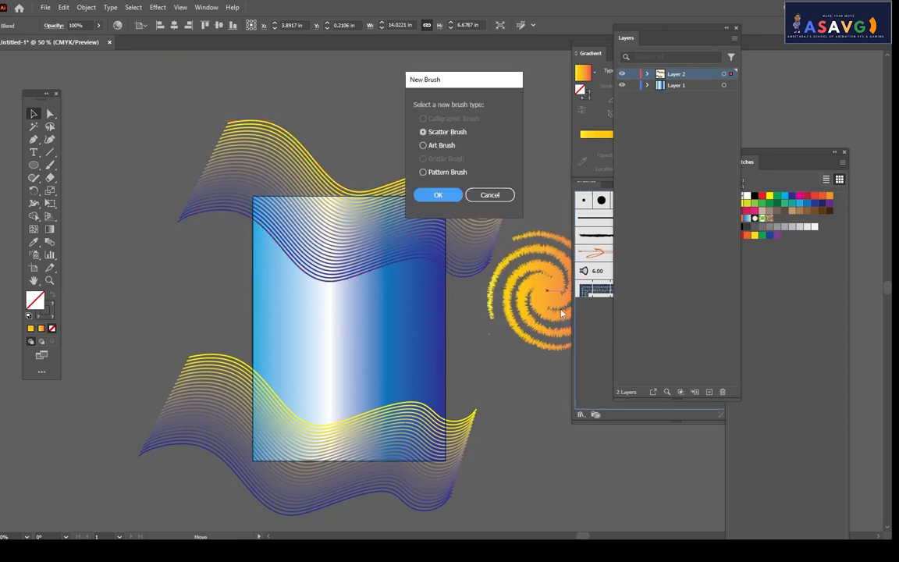
left_click(492, 196)
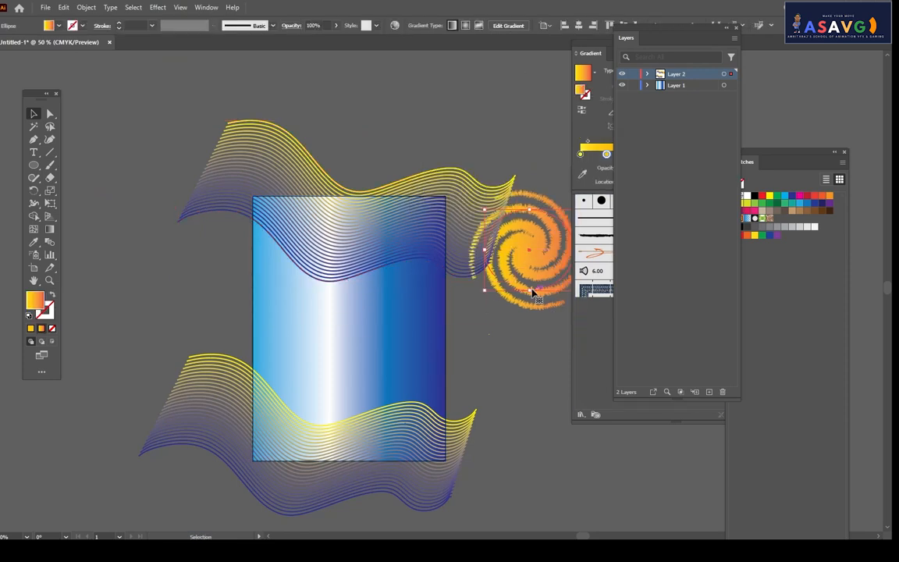
key("Delete")
scroll(235, 263, "right", 2)
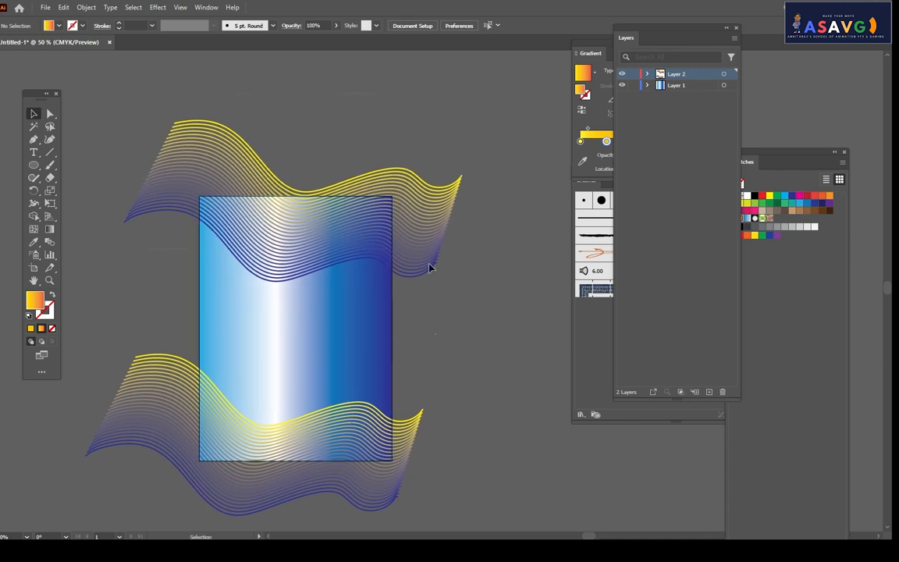
- Select all the artwork, try trimming the wave overhang with the Shape Builder tool, and undo the change
scroll(569, 438, "down", 1)
key("ctrl+a")
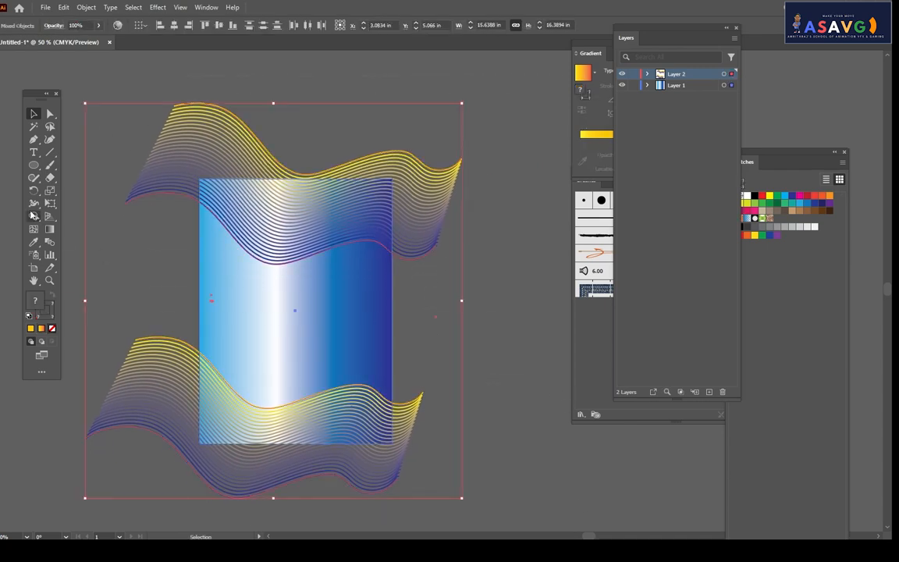
left_click_drag(36, 219, 78, 207)
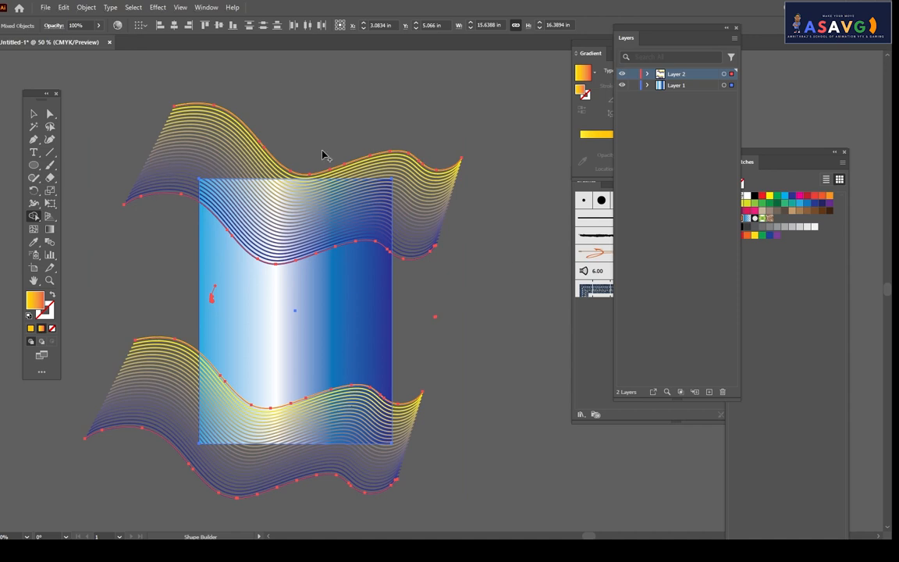
mouse_move(141, 100)
left_mouse_down()
mouse_move(249, 212)
mouse_move(111, 232)
left_mouse_up()
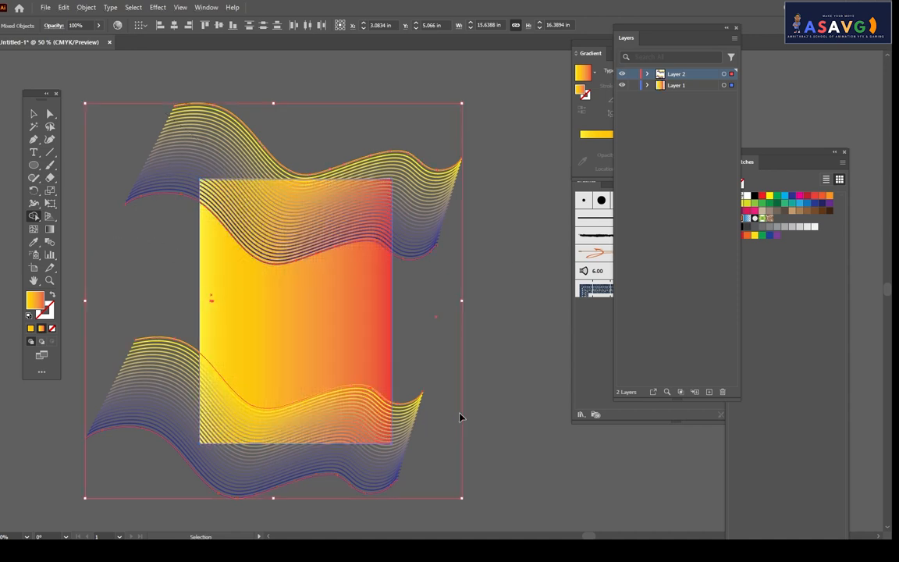
key("ctrl+z")
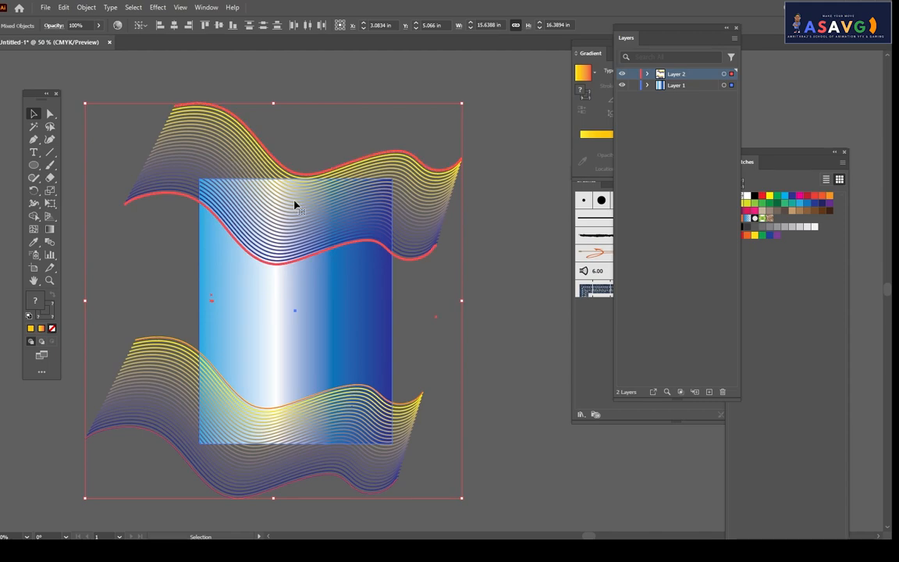
scroll(295, 203, "up", 1)
key("ctrl+shift+a")
key("ctrl+a")
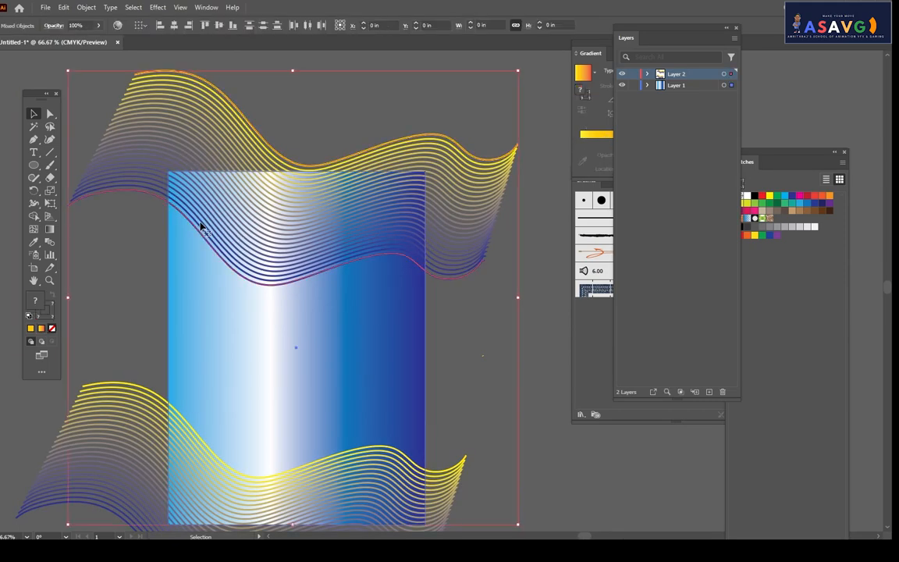
scroll(408, 281, "down", 1)
scroll(370, 300, "up", 1)
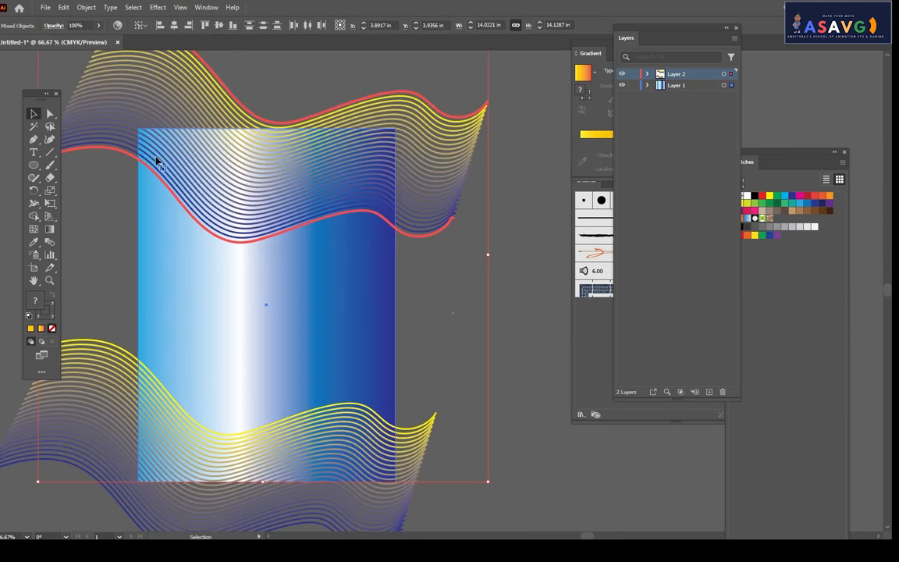
scroll(156, 158, "down", 2)
left_click(406, 189)
- Undo the spiral sun's deletion and move, the Layer 1 unlocking, and the wave blend's enlargement and copying
key("ctrl+z")
key("ctrl+z")
key("ctrl+z")
key("ctrl+z")
key("ctrl+z")
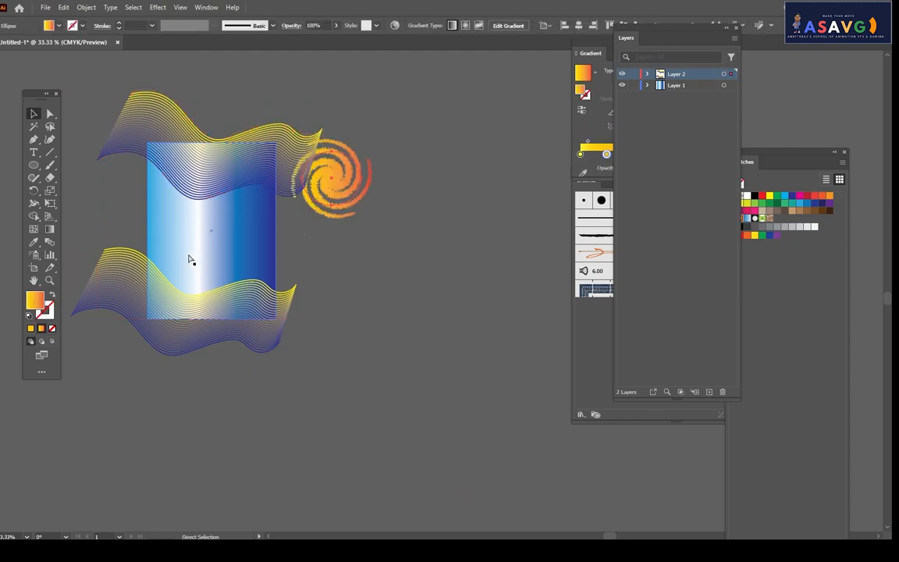
scroll(251, 229, "up", 2)
left_click_drag(213, 246, 306, 352)
key("ctrl+z")
key("ctrl+z")
key("ctrl+z")
key("ctrl+z")
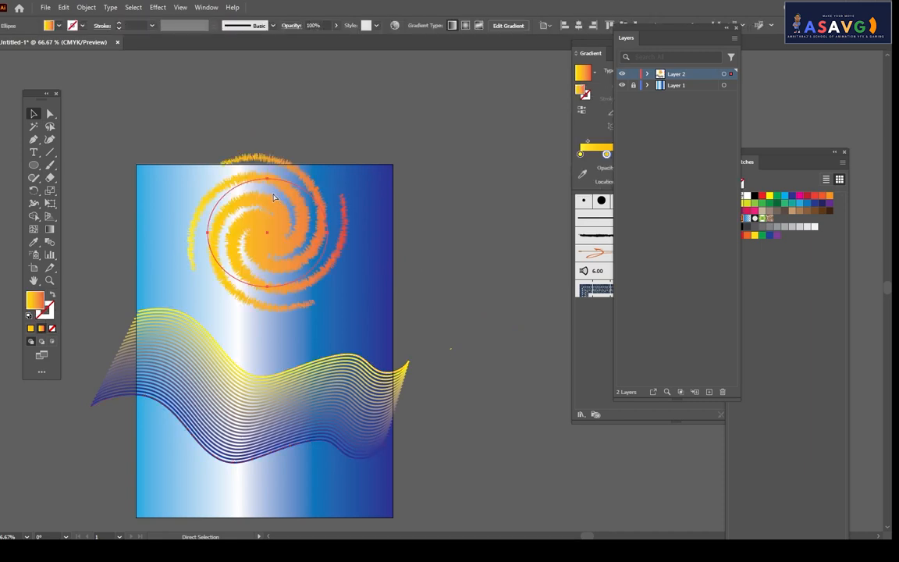
- Undo the wave blend and the line edits before it, back to the single yellow wave outline below the spiral sun
key("ctrl+z")
key("ctrl+z")
key("ctrl+z")
key("ctrl+z")
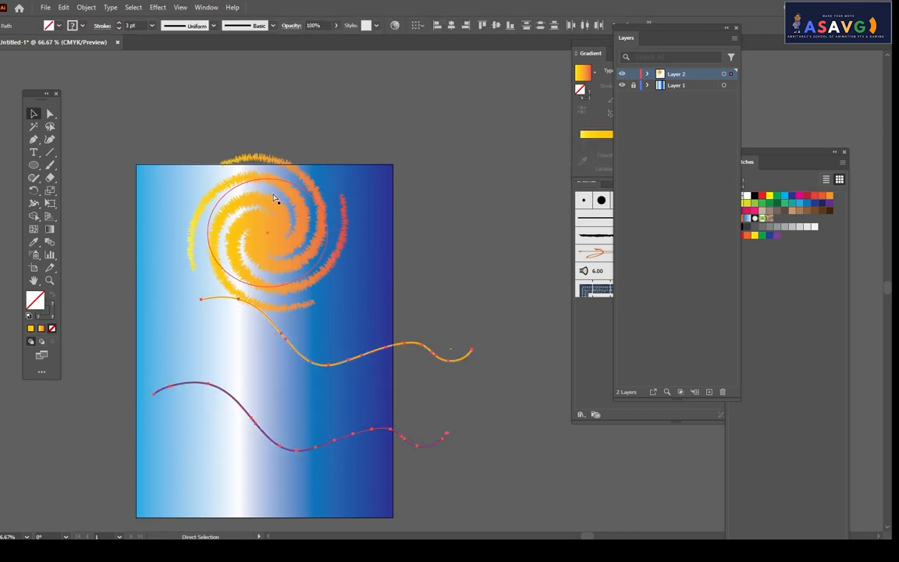
key("ctrl+z")
key("ctrl+z")
key("ctrl+z")
key("ctrl+z")
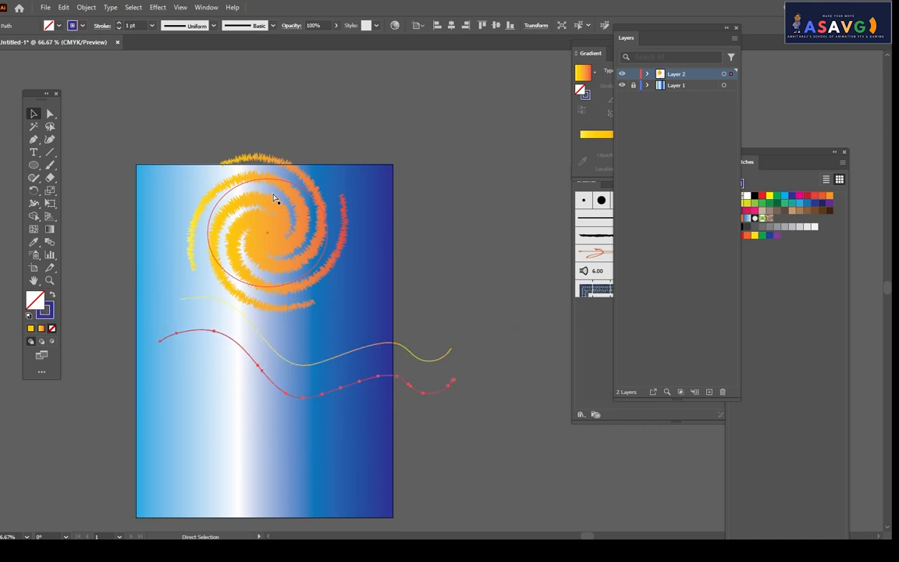
key("ctrl+z")
key("ctrl+z")
key("ctrl+z")
key("ctrl+z")
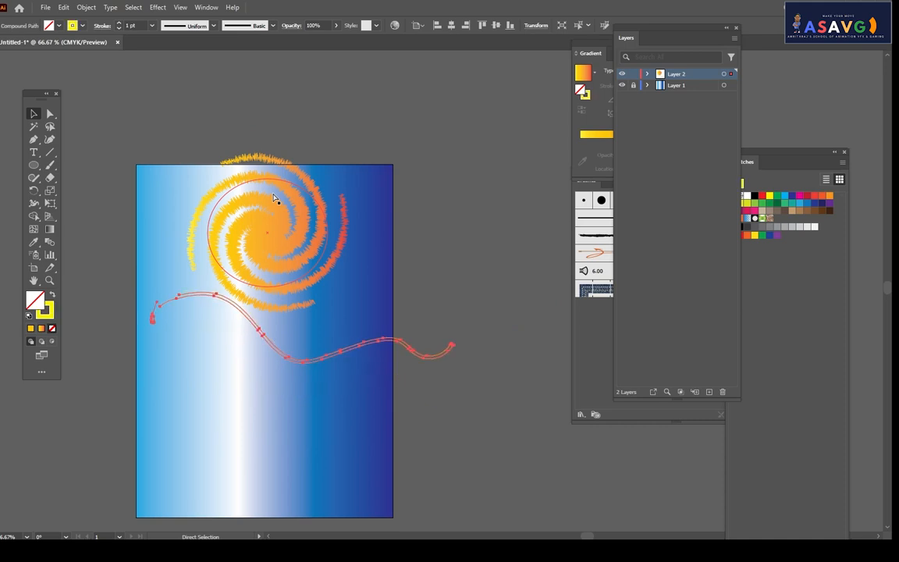
- Delete the spiral sun and the yellow wave outline from Layer 2, leaving the locked gradient background
left_click(3, 57)
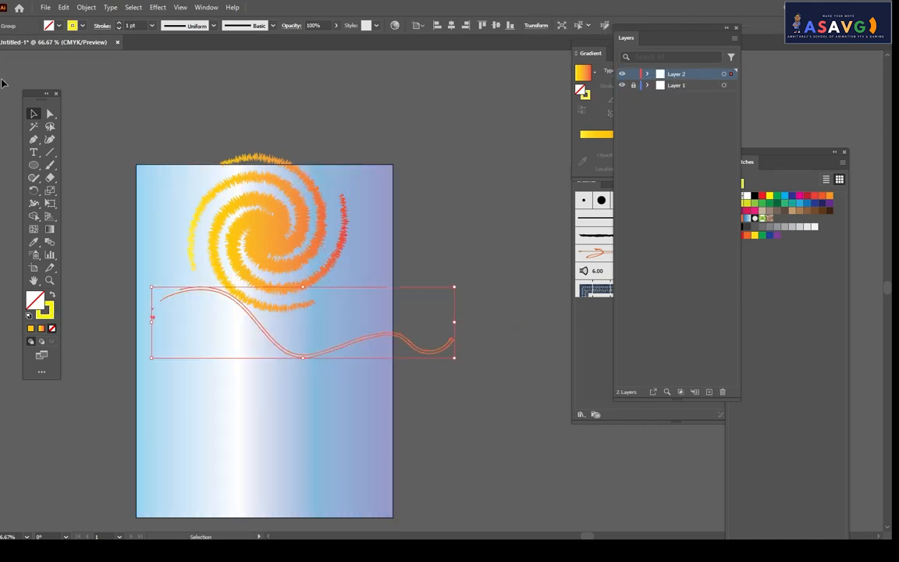
left_click(34, 242)
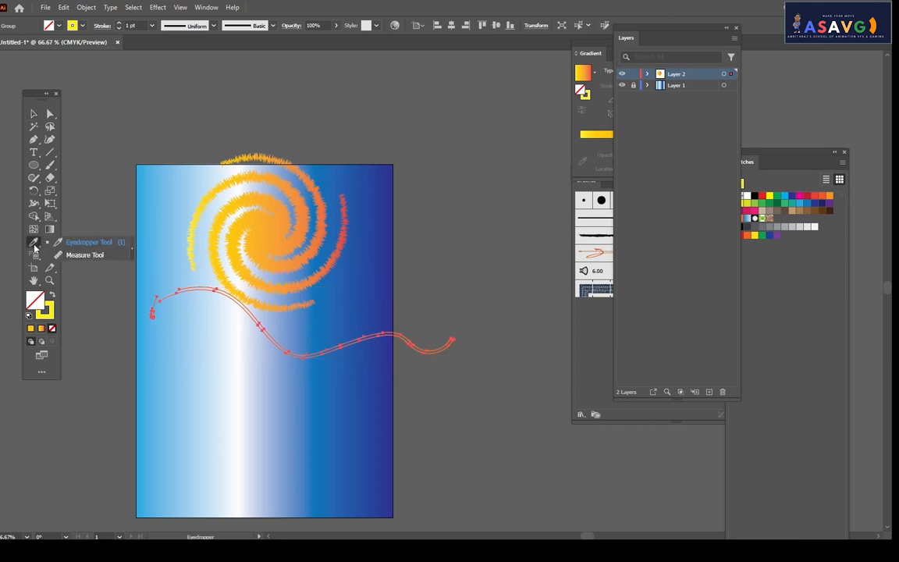
left_click(35, 256)
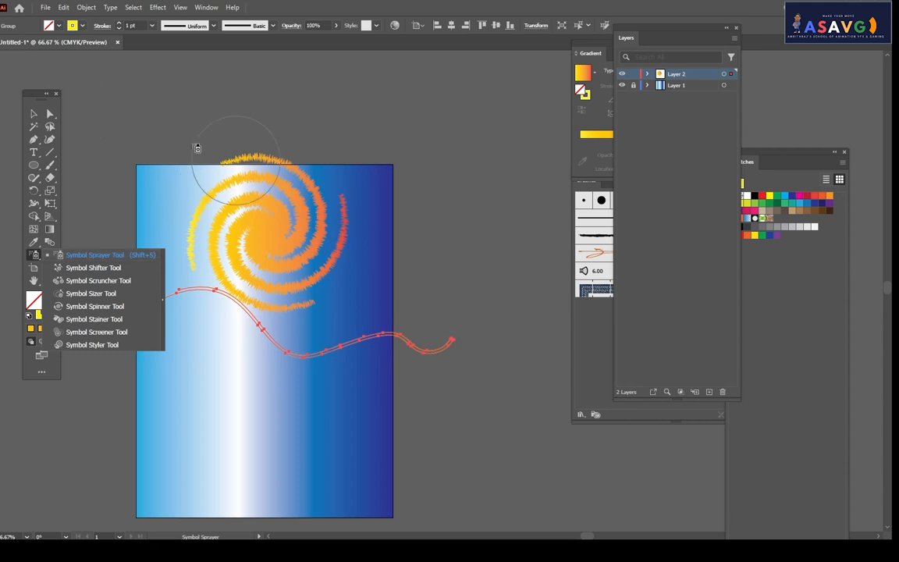
key("v")
key("ctrl+a")
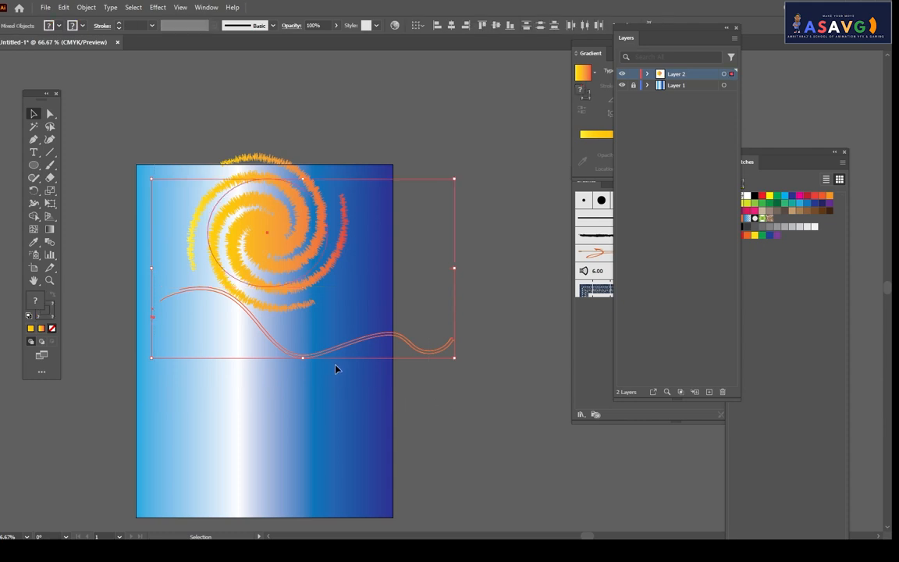
key("Delete")
key("ctrl+1")
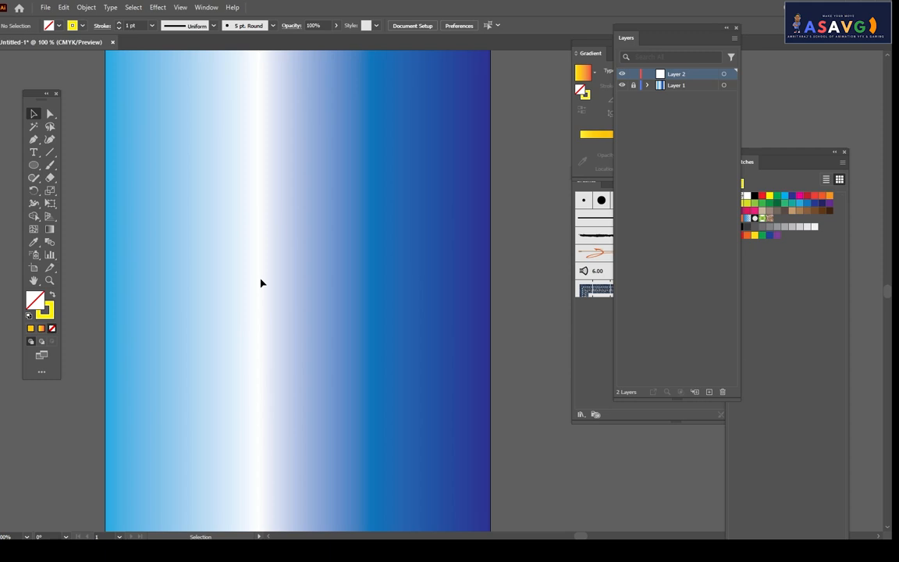
- Activate the Symbol Sprayer tool and open the Symbols collection just beside the layer list
left_click(34, 255)
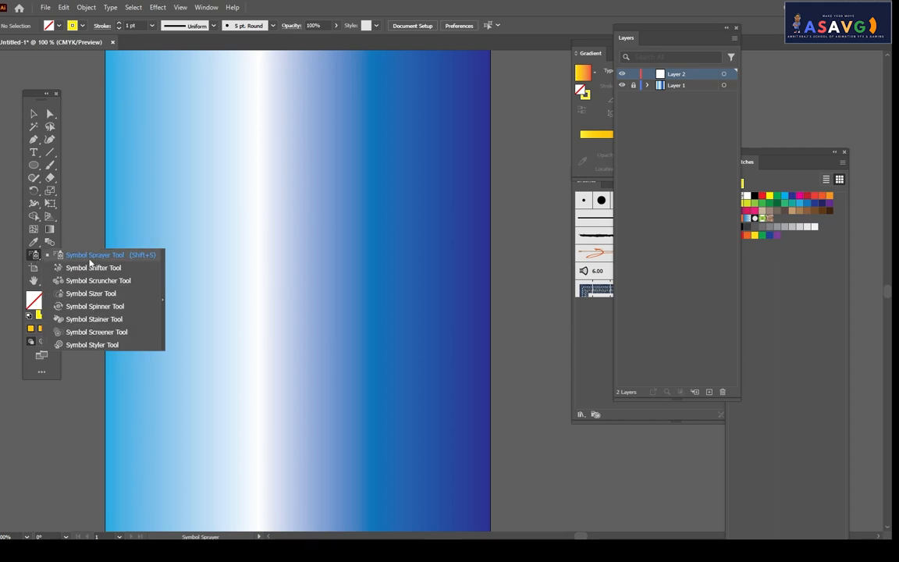
left_click(205, 8)
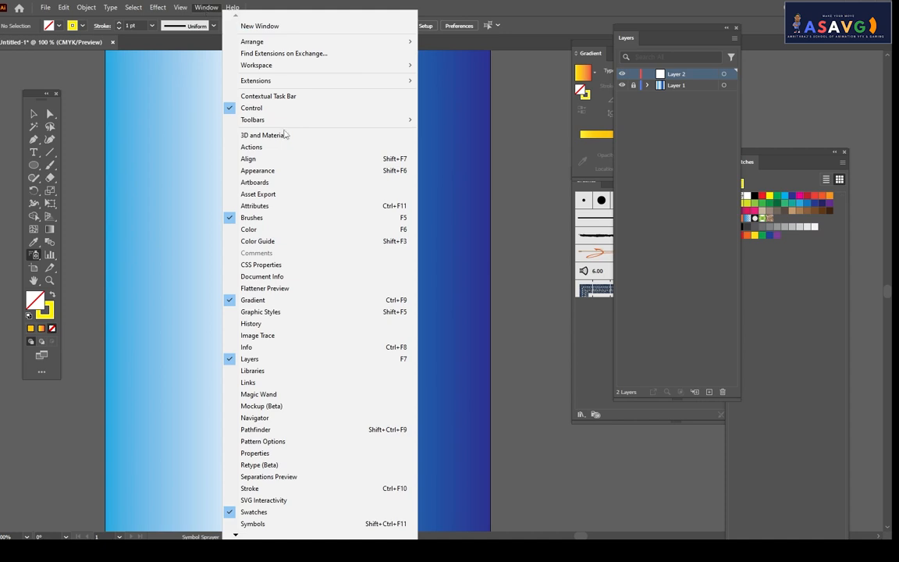
left_click(258, 523)
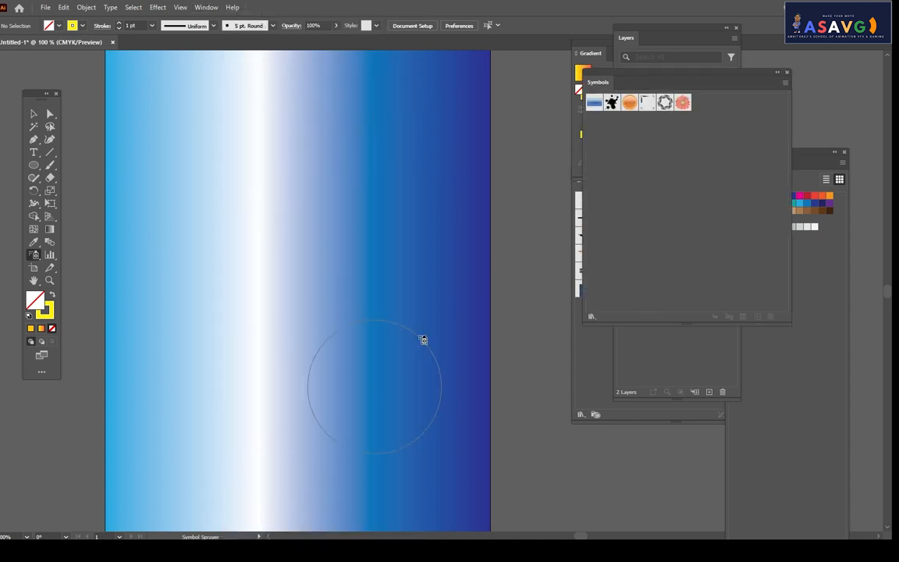
left_click_drag(627, 86, 384, 95)
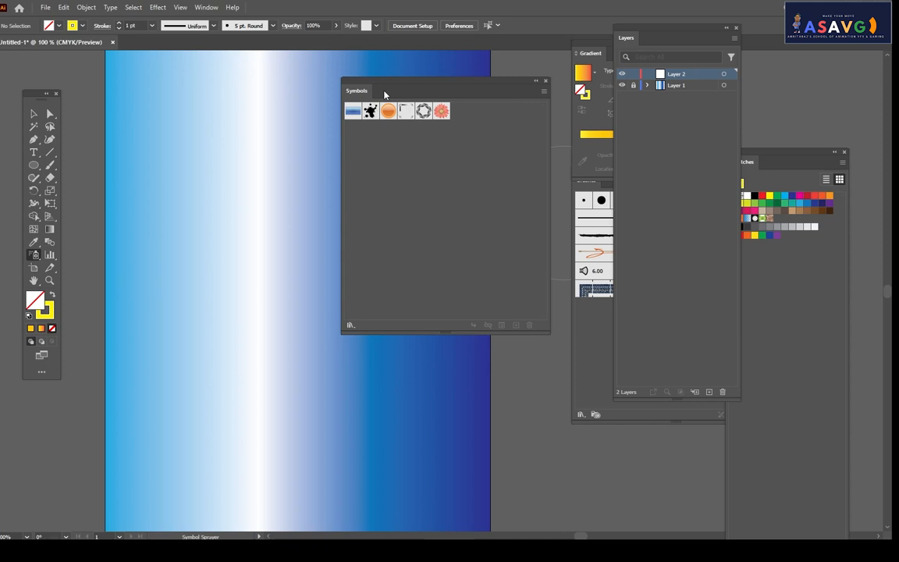
left_click_drag(385, 94, 449, 83)
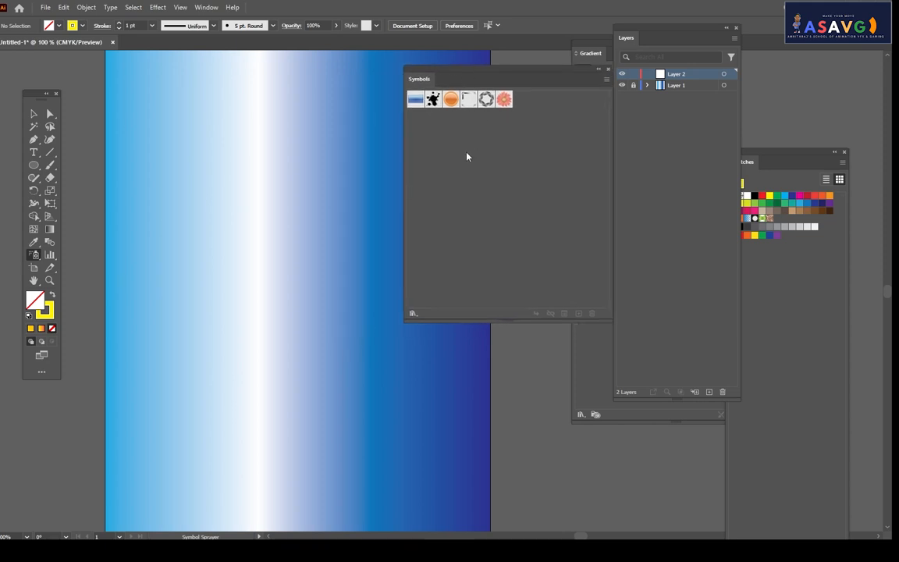
- Place five separate Gerbera symbols across the artboard's upper half and shift the topmost flower slightly up and left
left_click_drag(501, 102, 197, 183)
left_click(270, 144)
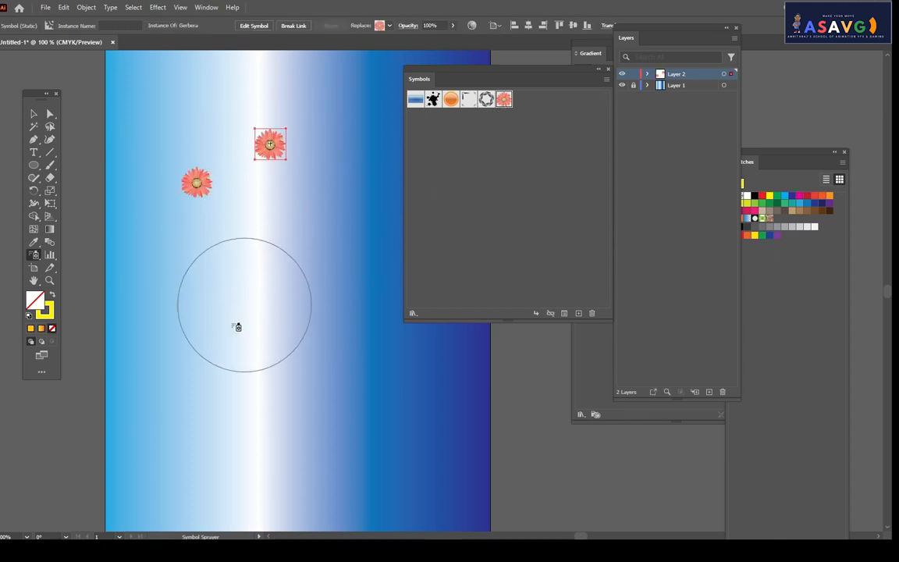
left_click(241, 205)
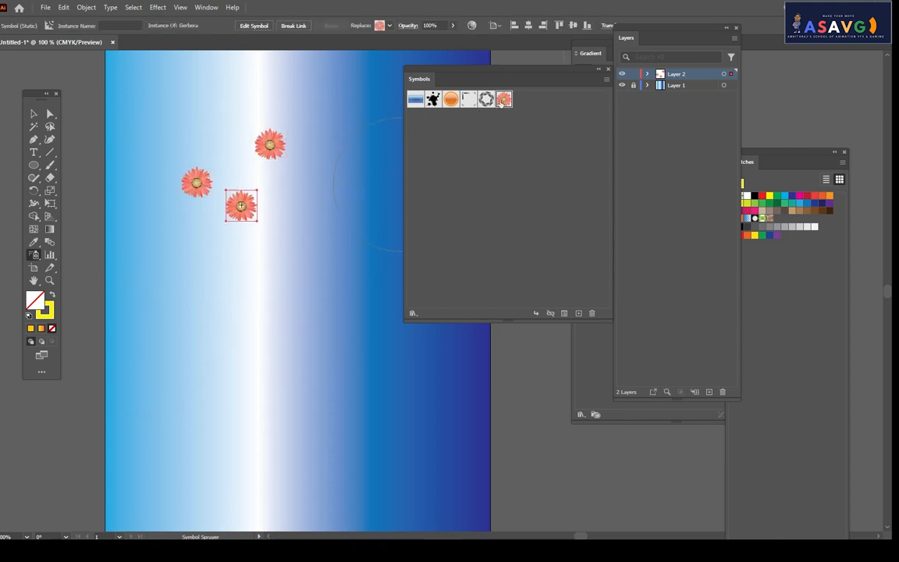
left_click(215, 266)
left_click(366, 176)
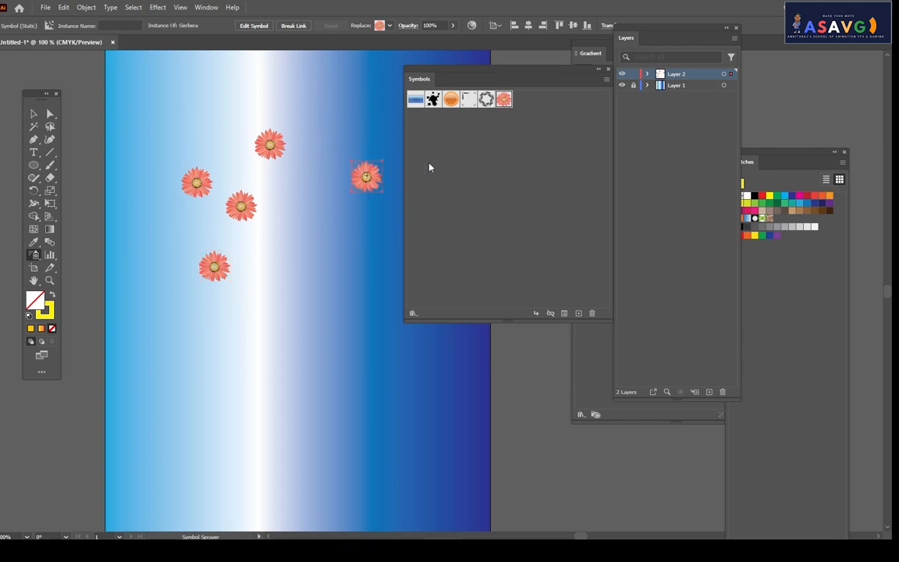
key("v")
left_click_drag(268, 154, 253, 140)
- Select all five Gerbera flowers, try moving them, undo the move, and try the Symbol Sprayer on the selection
left_click_drag(155, 115, 344, 279)
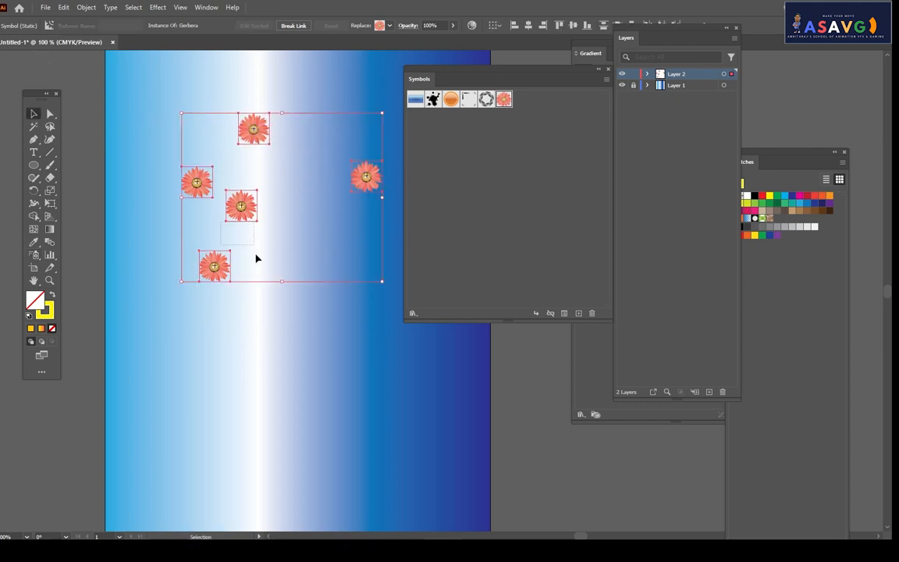
left_click_drag(221, 221, 256, 254)
left_click(241, 207)
left_click_drag(176, 132, 413, 351)
left_click_drag(375, 287, 342, 306)
key("ctrl+z")
left_click(34, 257)
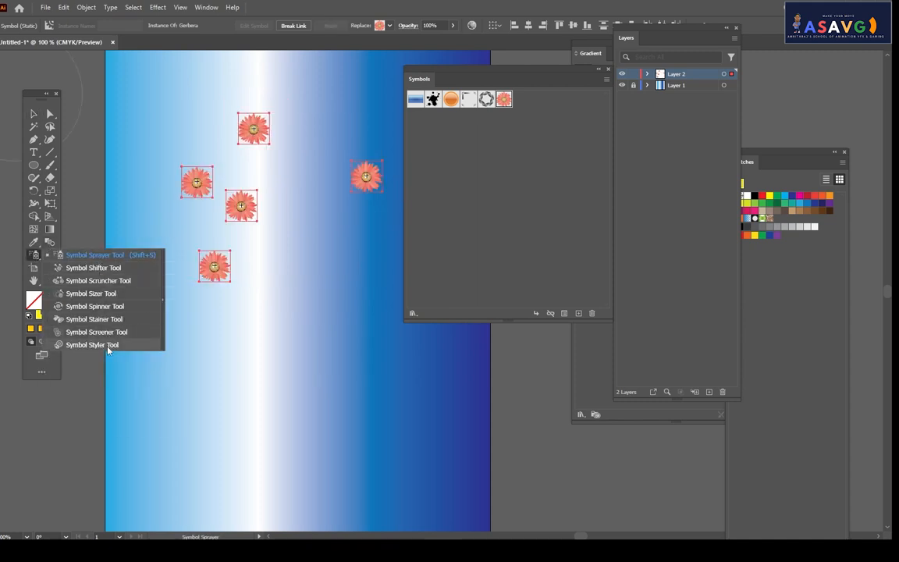
left_click(98, 257)
left_click(204, 190)
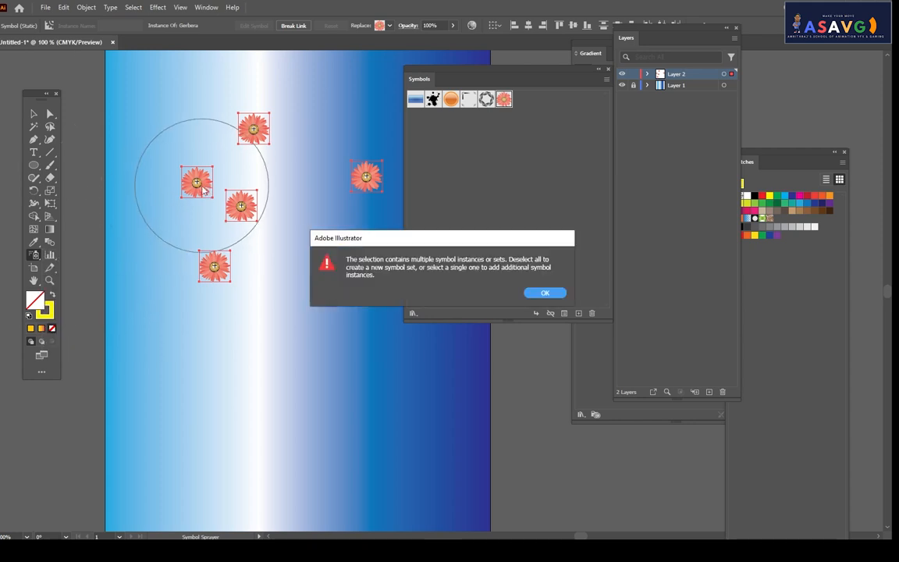
left_click(544, 294)
- Delete four of the Gerbera flowers, keeping only the topmost one
left_click(33, 114)
left_click(328, 250)
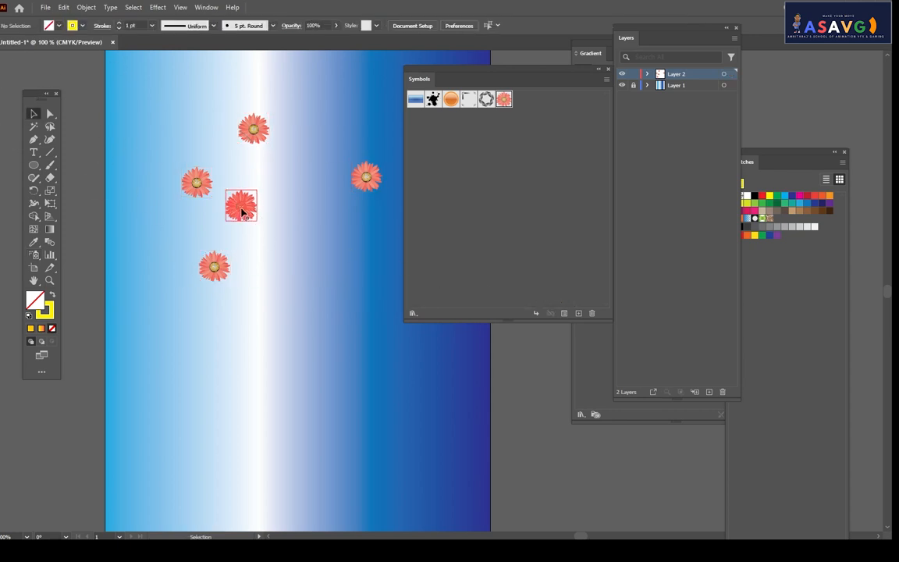
left_click(195, 183)
key("Delete")
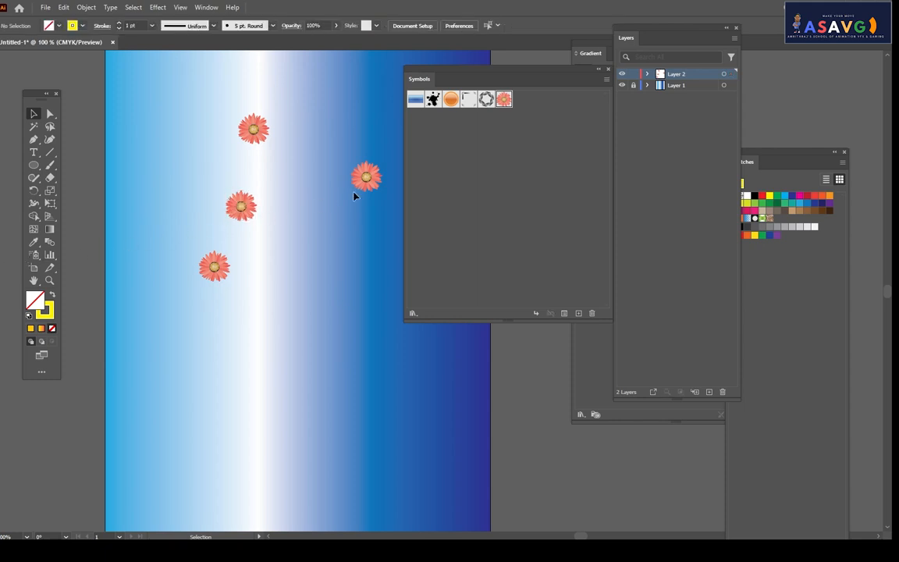
left_click(364, 182)
key("Delete")
left_click(242, 206)
key("Delete")
left_click(217, 268)
key("Delete")
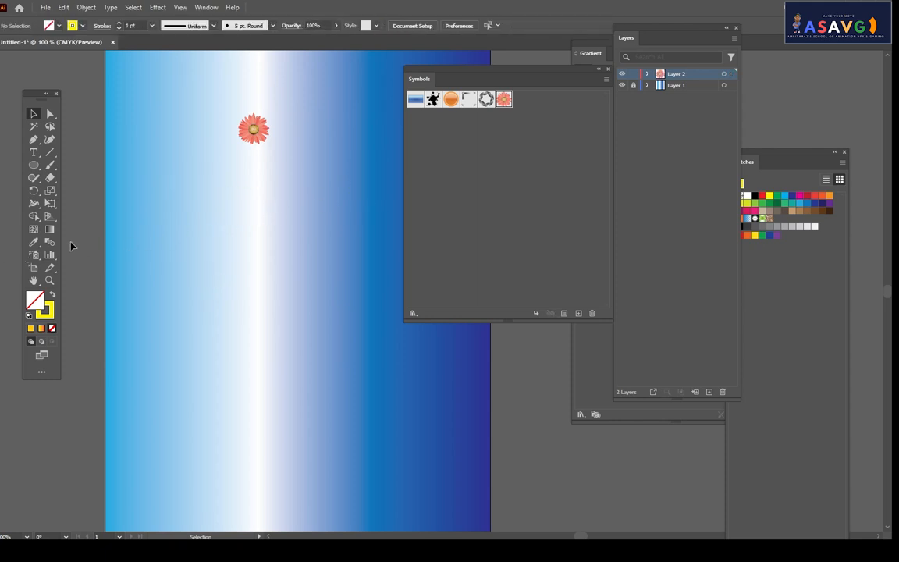
- Spray a trail of Gerbera flowers with the Symbol Sprayer from the top flower down the artboard, undoing the trial strokes before it
left_click_drag(33, 255, 86, 257)
left_click_drag(281, 134, 258, 156)
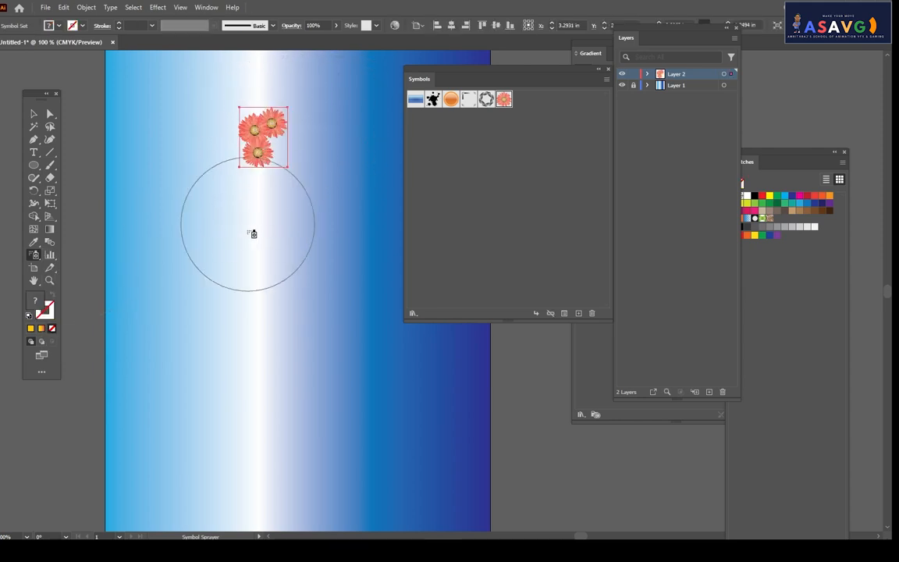
key("ctrl+z")
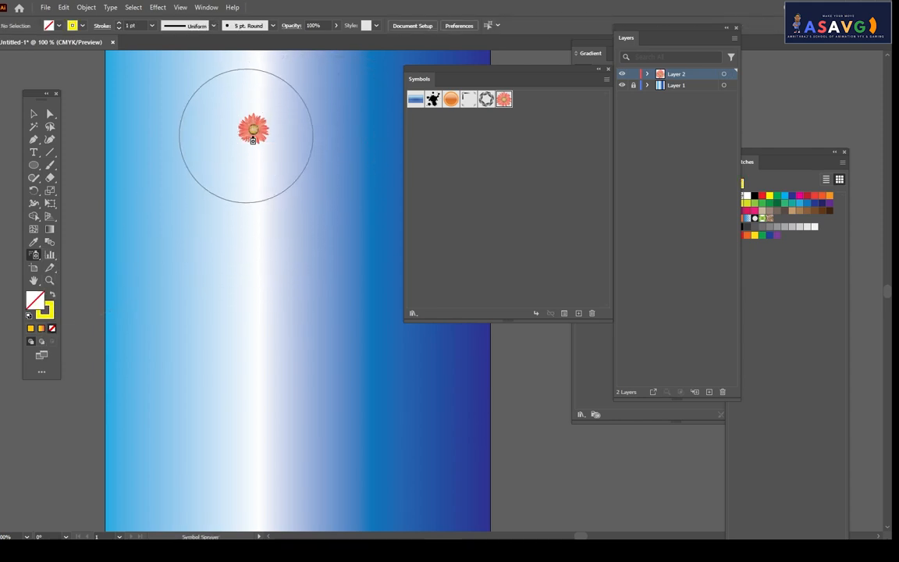
mouse_move(251, 137)
left_mouse_down()
mouse_move(235, 185)
mouse_move(238, 351)
left_mouse_up()
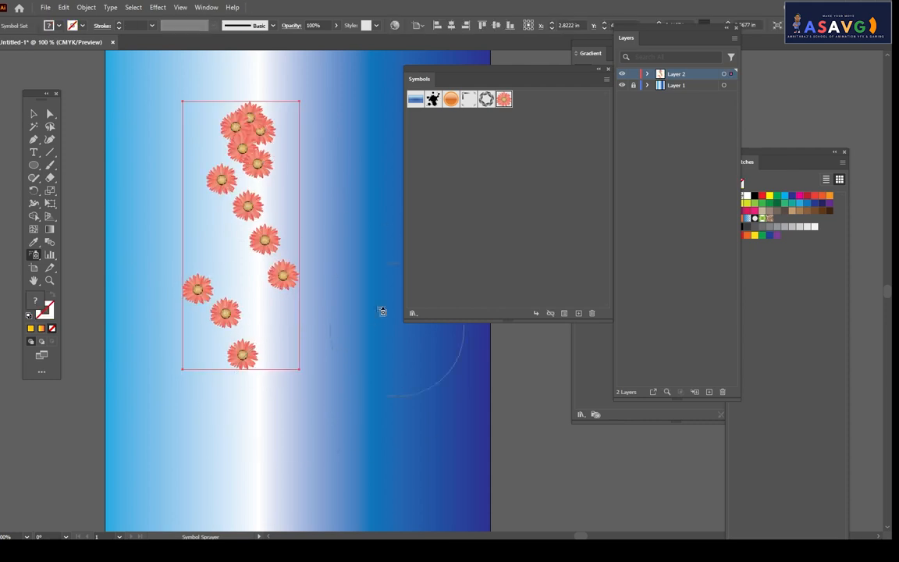
key("ctrl+z")
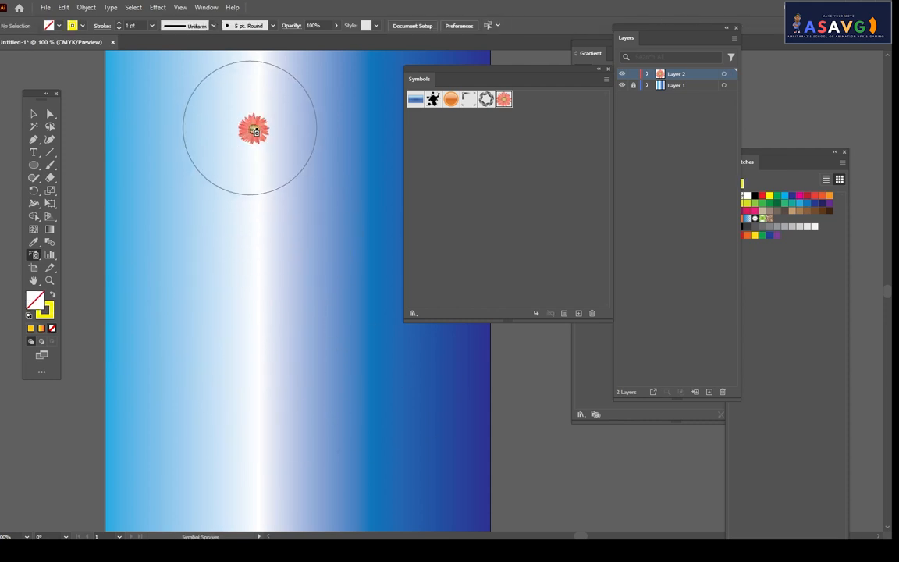
mouse_move(252, 131)
left_mouse_down()
mouse_move(282, 325)
mouse_move(341, 439)
left_mouse_up()
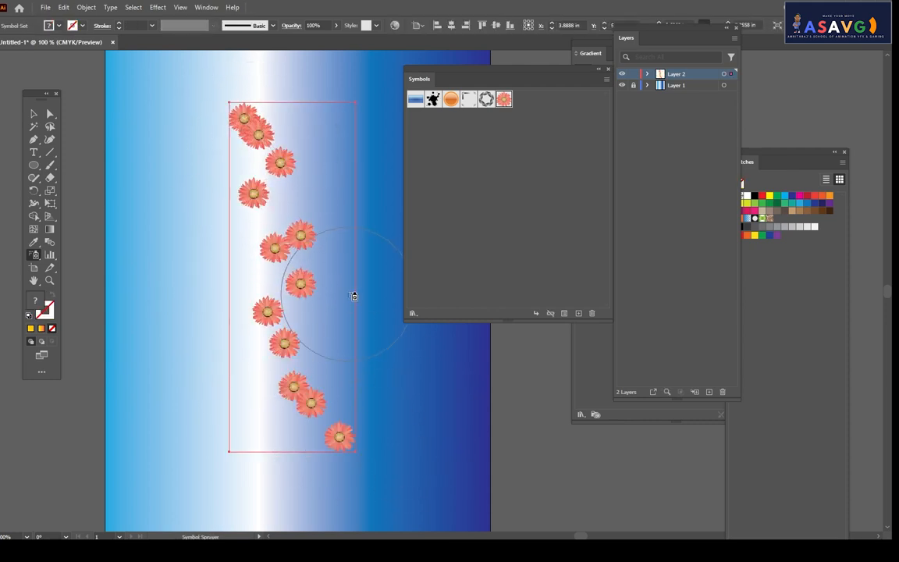
- Try spraying more Gerberas across and beyond the artboard, and undo these extra strokes
left_click_drag(318, 256, 240, 294)
mouse_move(222, 258)
left_mouse_down()
mouse_move(216, 197)
mouse_move(298, 168)
mouse_move(377, 110)
left_mouse_up()
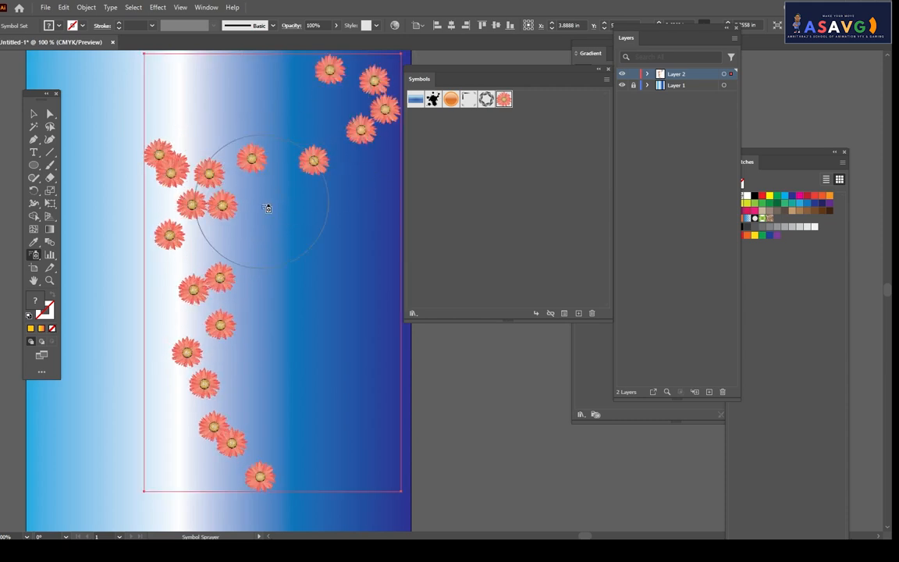
scroll(265, 205, "down", 1)
left_click_drag(252, 212, 307, 231)
left_click_drag(137, 231, 74, 151)
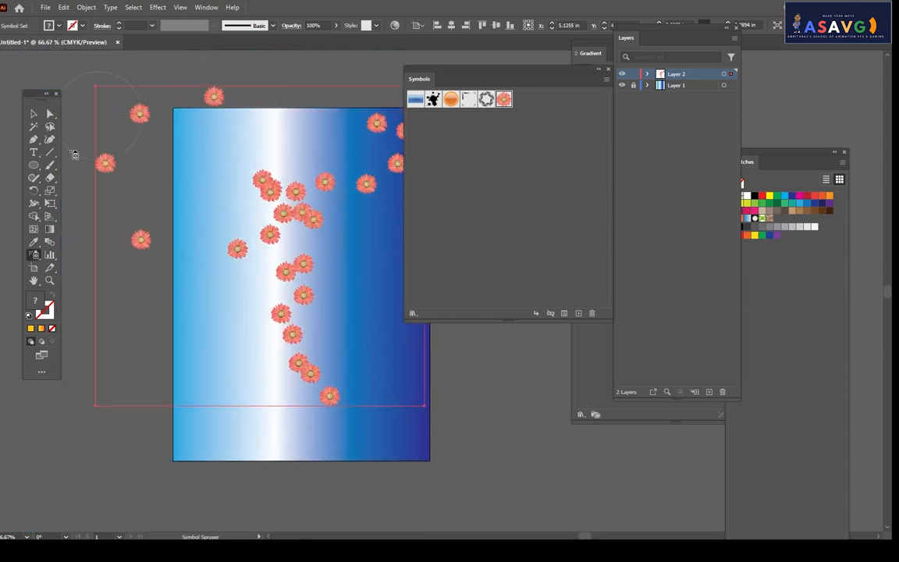
key("ctrl+z")
key("ctrl+z")
key("ctrl+z")
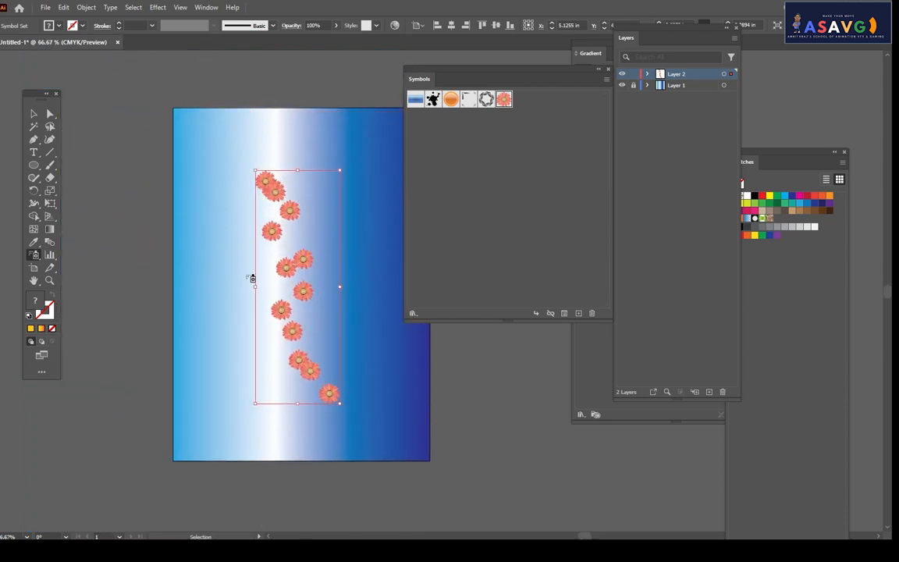
left_click_drag(251, 240, 237, 224)
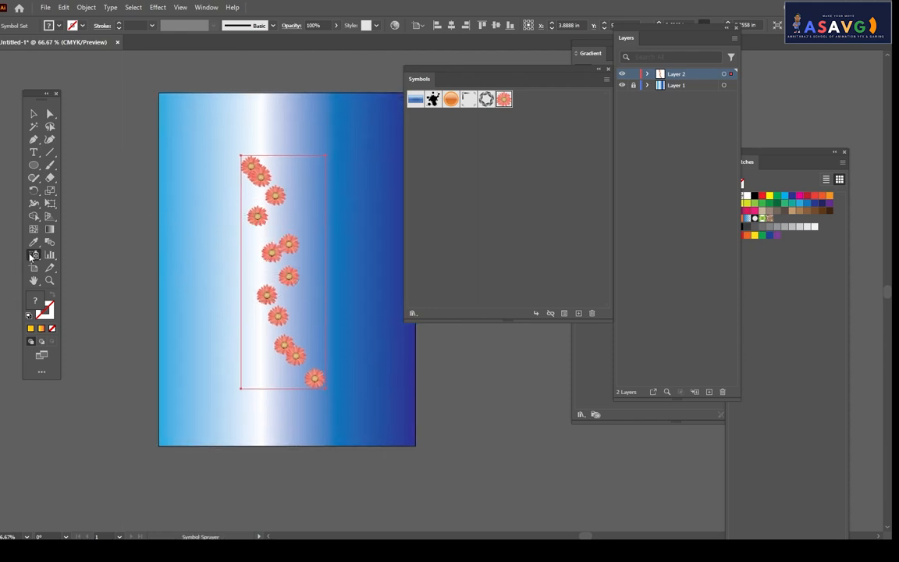
- Scatter the sprayed Gerbera flowers more widely across the artboard with the Symbol Shifter tool
left_click_drag(32, 256, 80, 273)
scroll(234, 199, "up", 2)
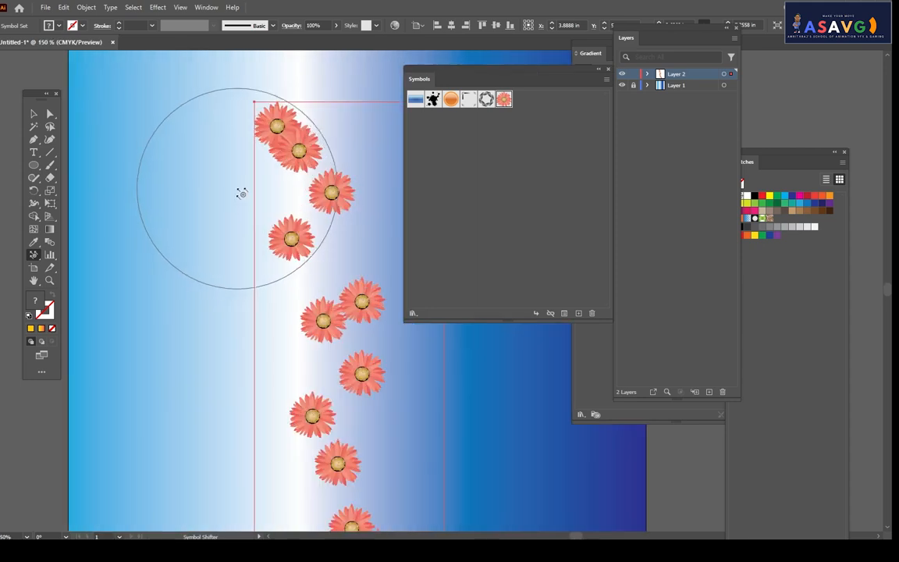
mouse_move(291, 152)
left_mouse_down()
mouse_move(182, 215)
mouse_move(123, 186)
left_mouse_up()
scroll(281, 246, "down", 2)
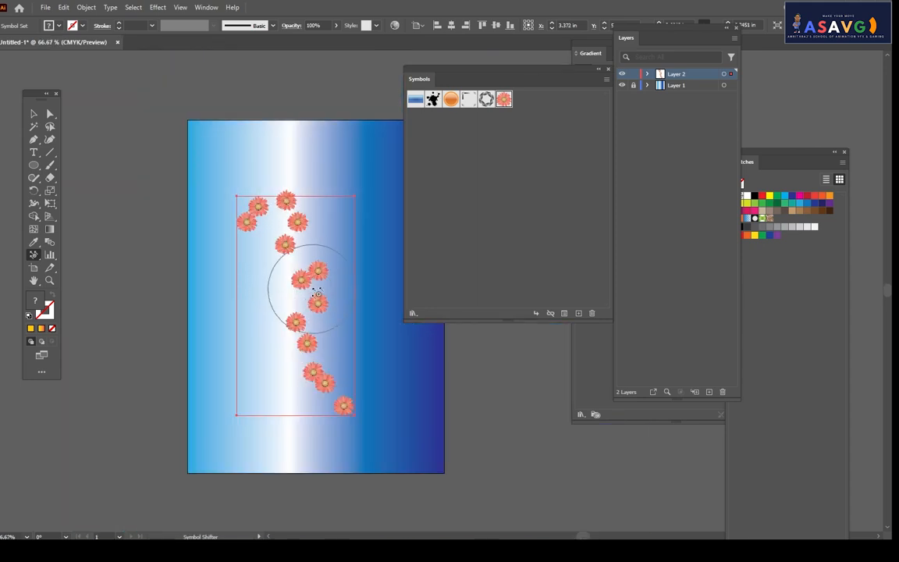
left_click_drag(401, 143, 401, 140)
mouse_move(298, 329)
left_mouse_down()
mouse_move(233, 361)
mouse_move(141, 273)
left_mouse_up()
left_click_drag(342, 406, 326, 459)
mouse_move(293, 361)
left_mouse_down()
mouse_move(251, 347)
mouse_move(239, 328)
mouse_move(228, 340)
left_mouse_up()
mouse_move(195, 139)
left_mouse_down()
mouse_move(261, 211)
mouse_move(272, 154)
mouse_move(284, 191)
mouse_move(295, 161)
mouse_move(284, 219)
mouse_move(313, 161)
left_mouse_up()
mouse_move(242, 216)
left_mouse_down()
mouse_move(193, 163)
mouse_move(228, 192)
mouse_move(278, 176)
mouse_move(268, 127)
mouse_move(289, 155)
mouse_move(256, 120)
mouse_move(257, 166)
mouse_move(258, 148)
mouse_move(268, 191)
mouse_move(282, 202)
mouse_move(213, 146)
left_mouse_up()
mouse_move(245, 221)
left_mouse_down()
mouse_move(234, 220)
mouse_move(340, 160)
mouse_move(385, 167)
left_mouse_up()
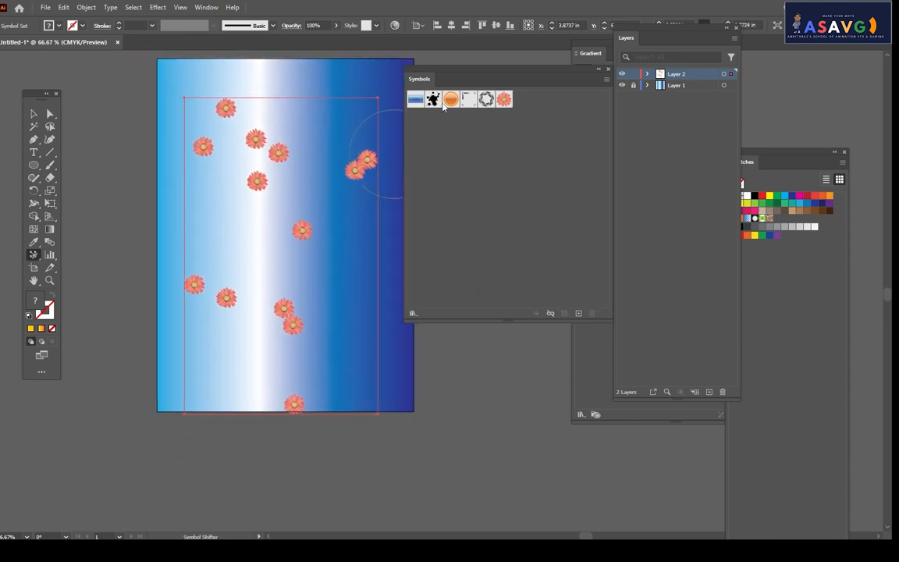
- Place an Illuminated Orange symbol among the upper flowers, and view the new symbol options without creating one
left_click_drag(450, 100, 275, 118)
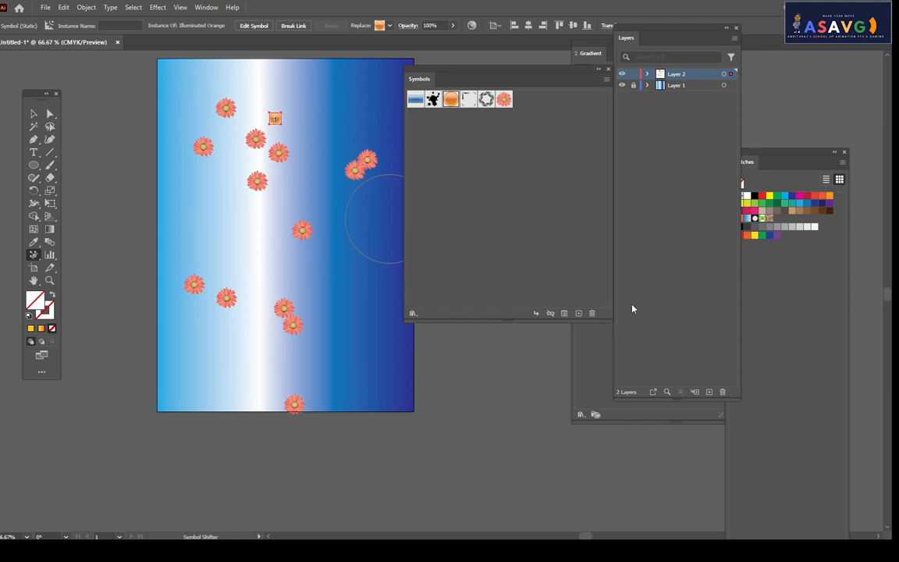
left_click(579, 313)
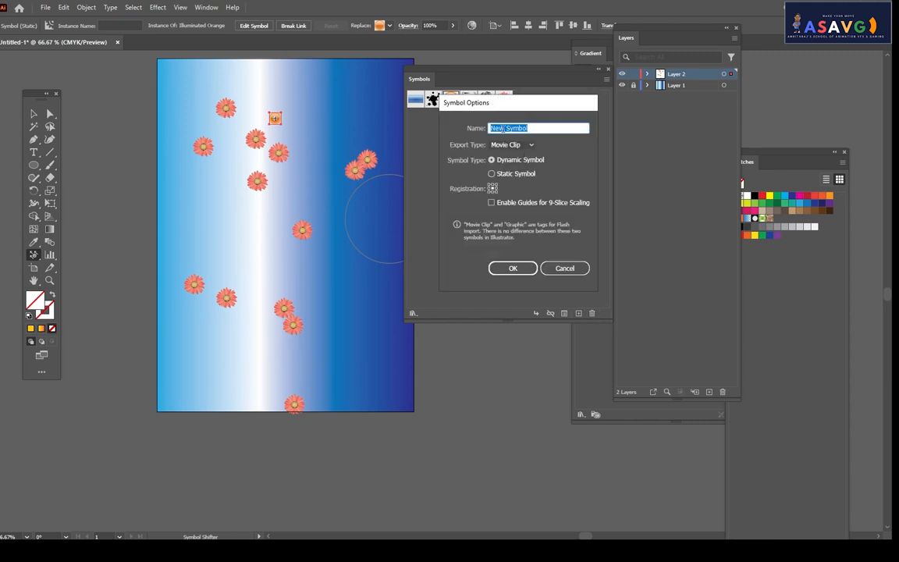
left_click(568, 269)
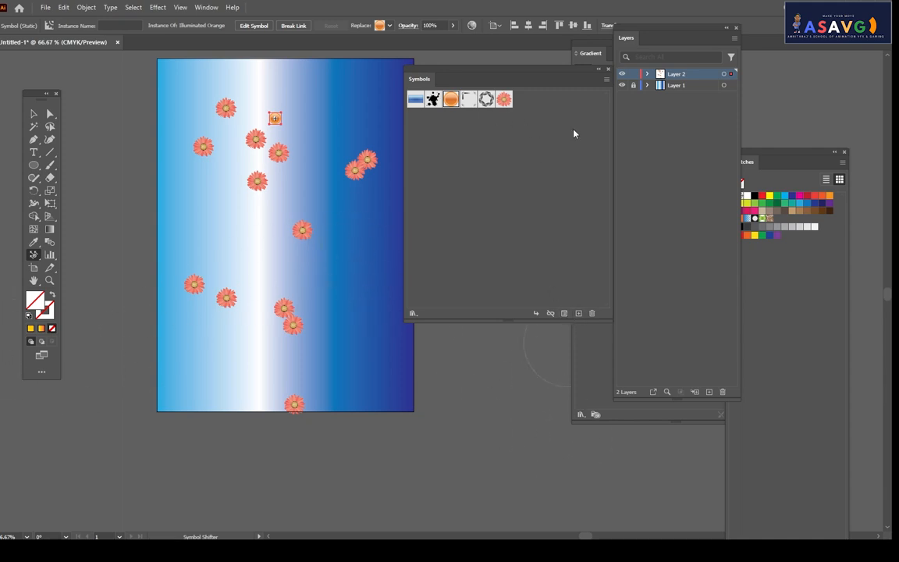
- Load the Fashion symbol library and place its Boot symbol on the artboard beside the paired flowers
left_click(607, 79)
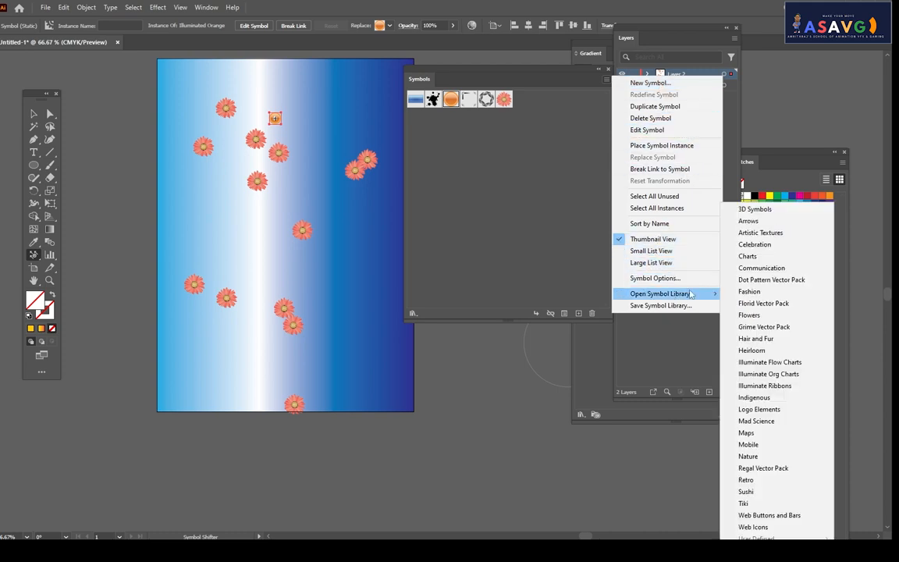
mouse_move(679, 296)
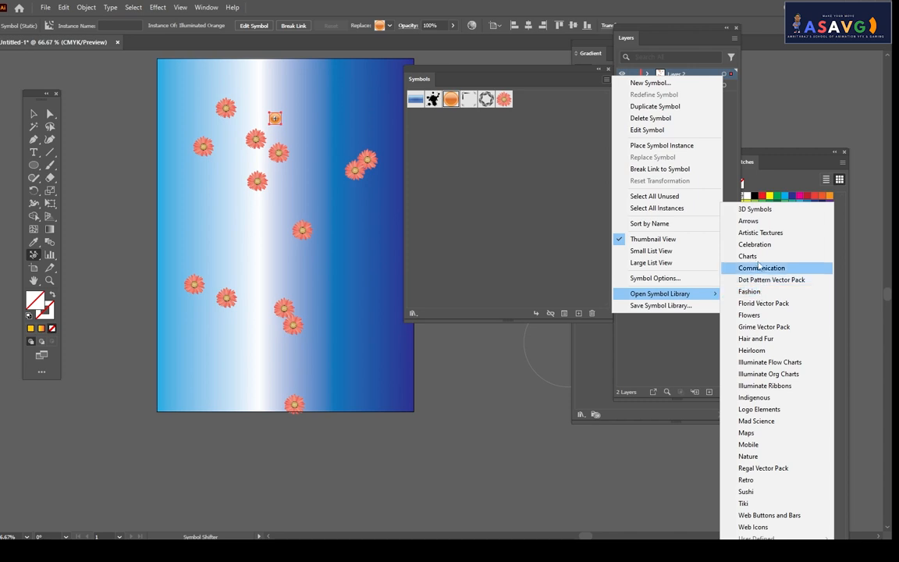
left_click(751, 292)
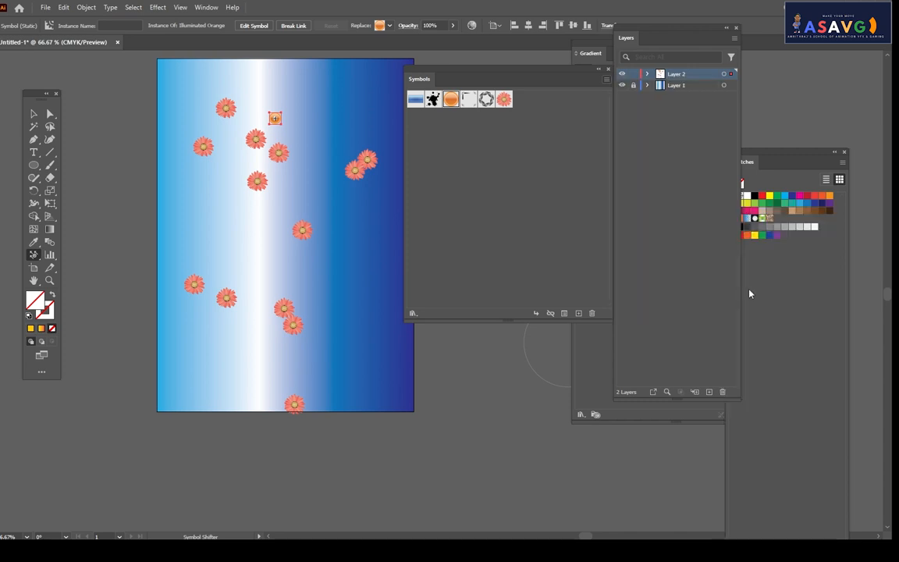
left_click_drag(437, 246, 522, 147)
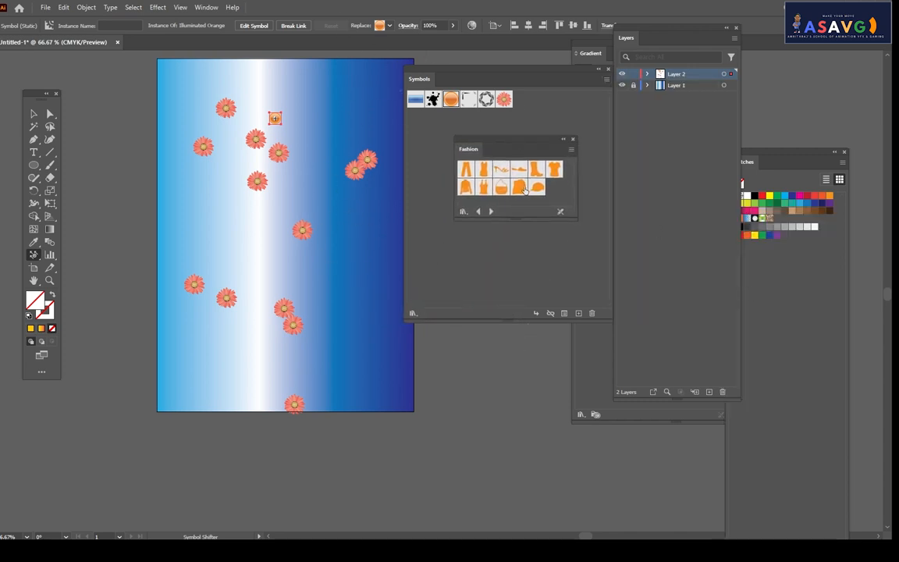
left_click(536, 168)
left_click(319, 173)
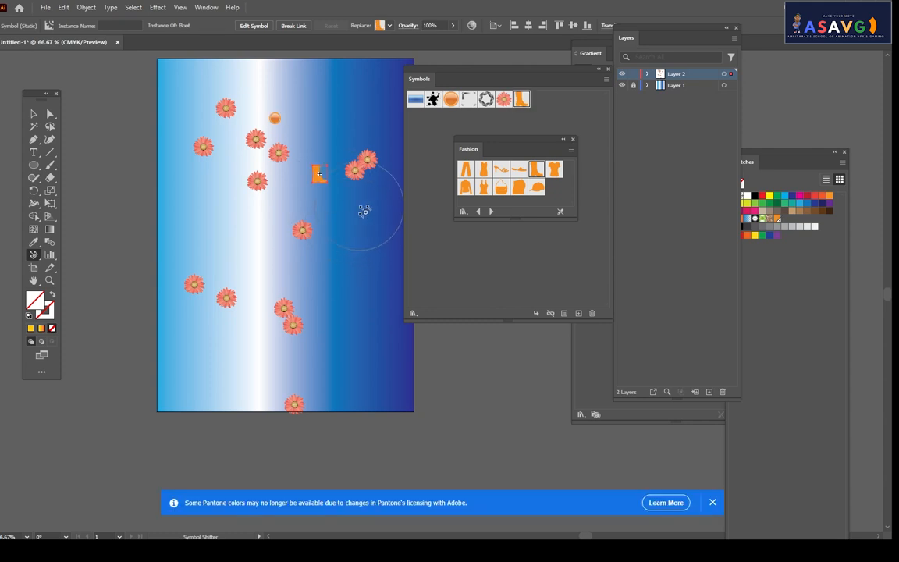
left_click(33, 113)
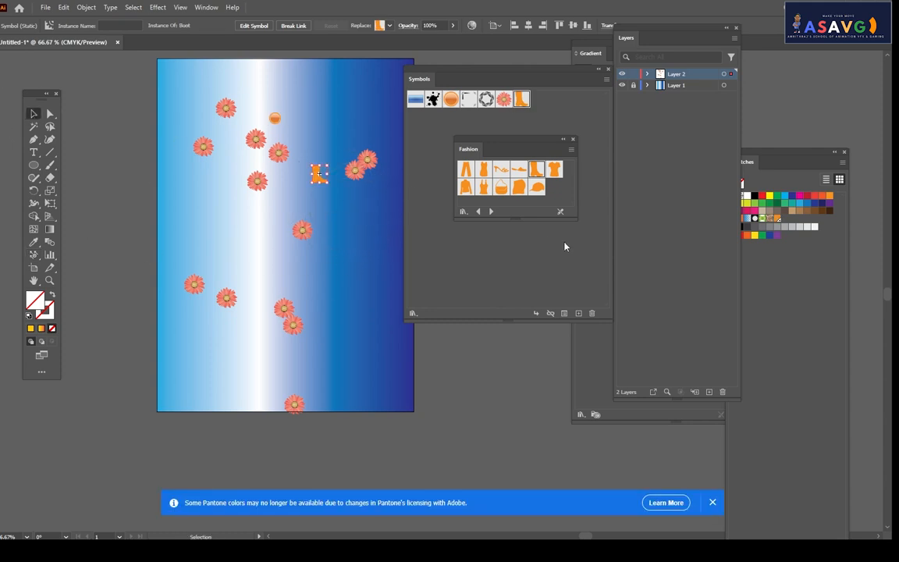
- Load the Mobile symbol library and place the Arrow Down - Orange symbol near the artboard's upper edge
left_click(606, 81)
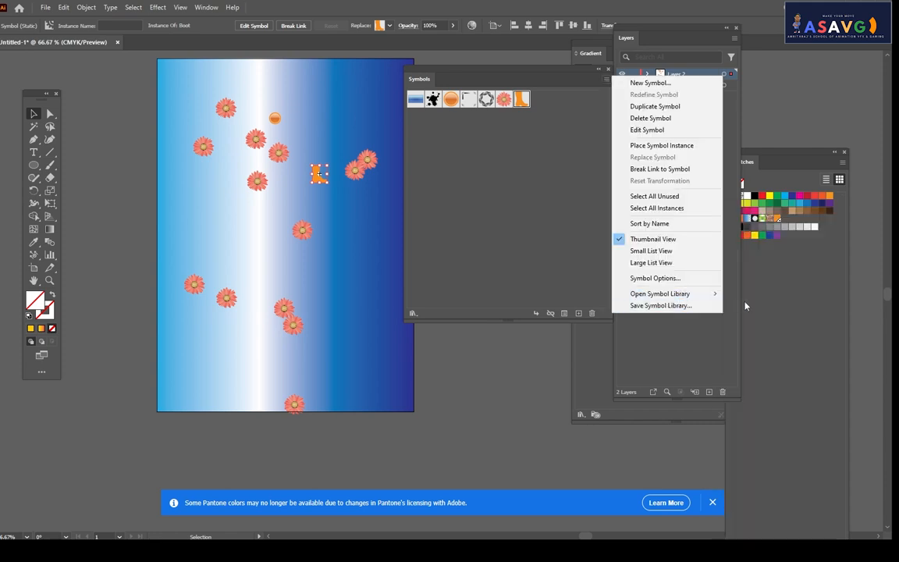
mouse_move(695, 293)
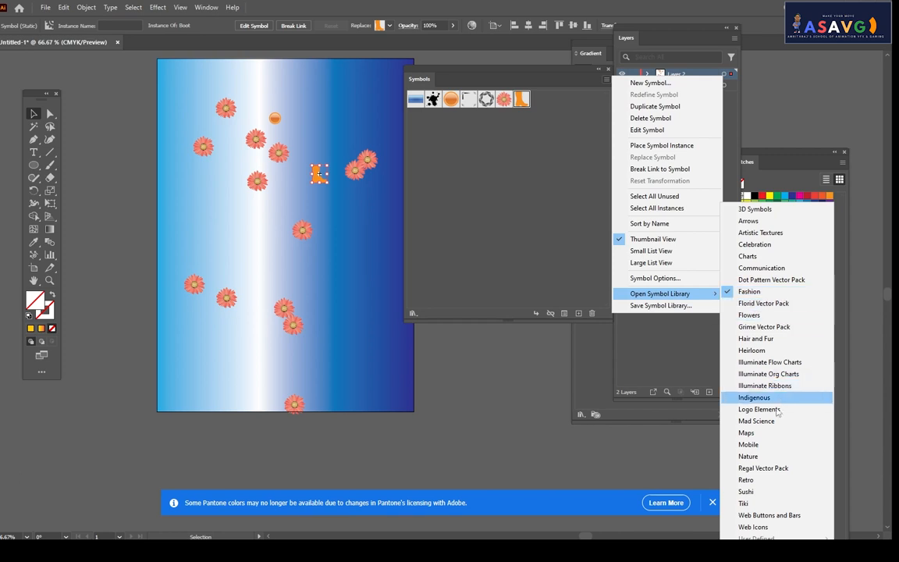
left_click(749, 445)
left_click_drag(504, 187, 332, 110)
scroll(364, 151, "up", 2)
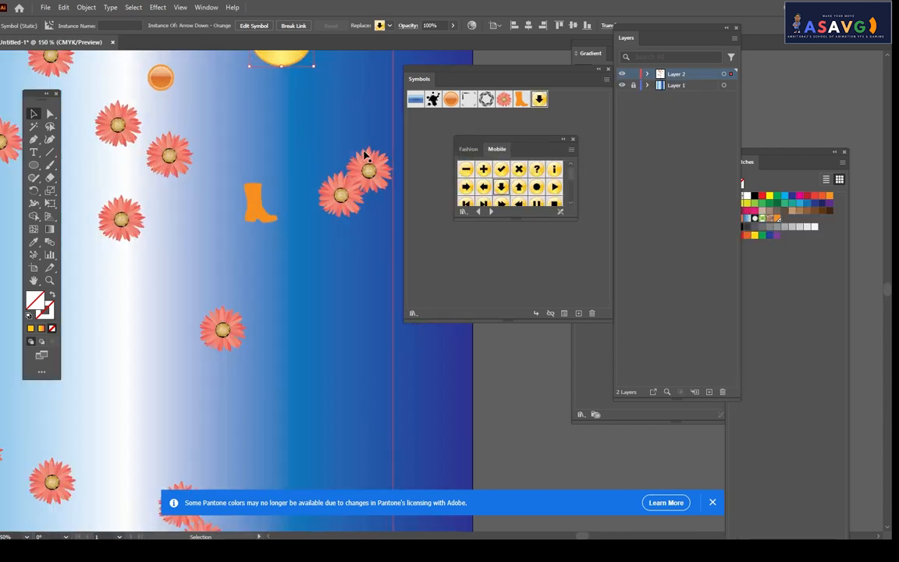
scroll(360, 152, "down", 2)
left_click_drag(317, 175, 286, 178)
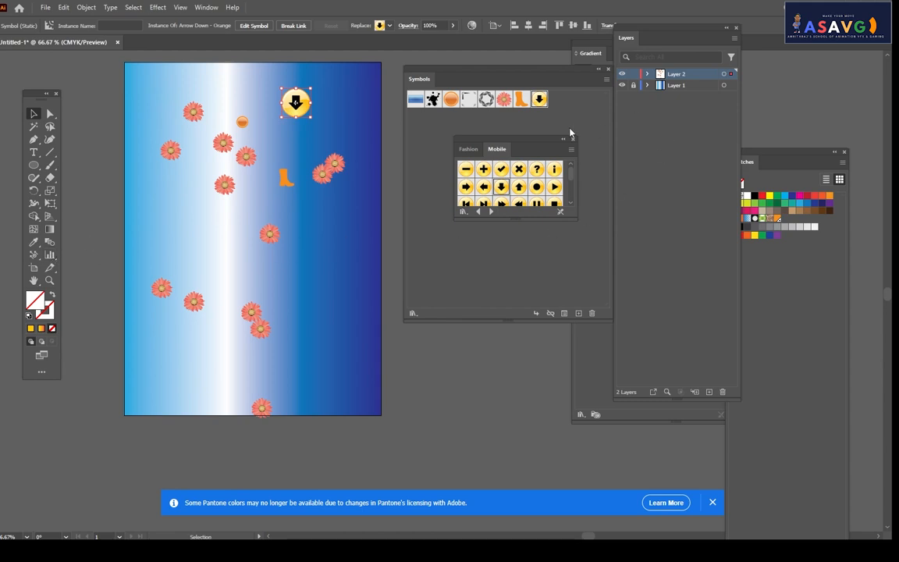
- Load the Illuminate Ribbons symbol library and place the Ribbon 2 symbol between the boot and the flower beneath it
left_click(605, 83)
left_click(608, 70)
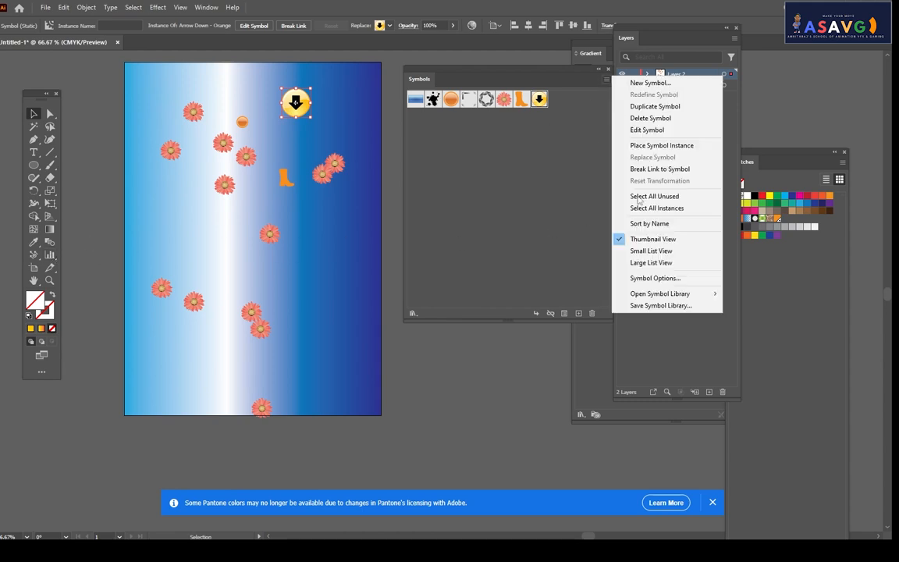
mouse_move(672, 294)
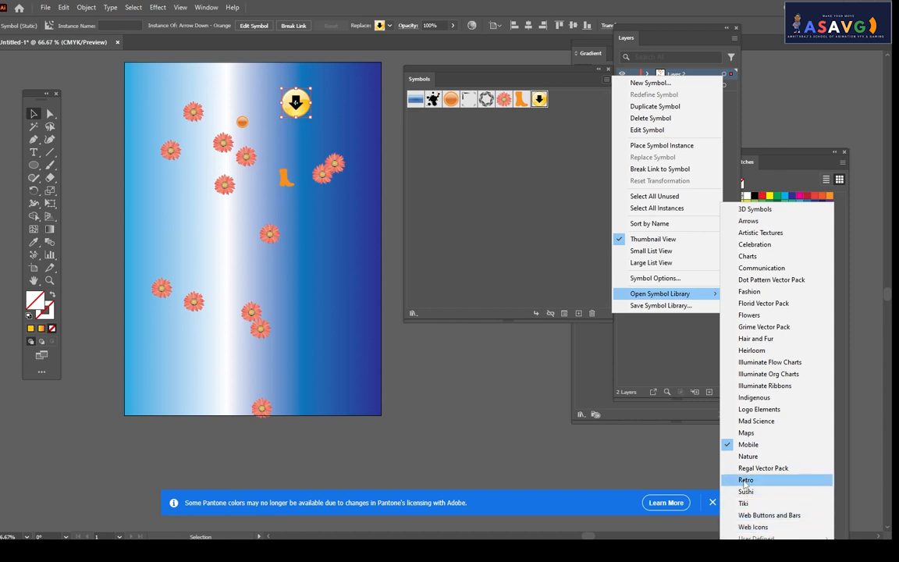
left_click(751, 386)
left_click_drag(517, 179, 291, 224)
key("ctrl+equal")
key("ctrl+equal")
key("ctrl+equal")
key("ctrl+equal")
left_click_drag(283, 146, 322, 101)
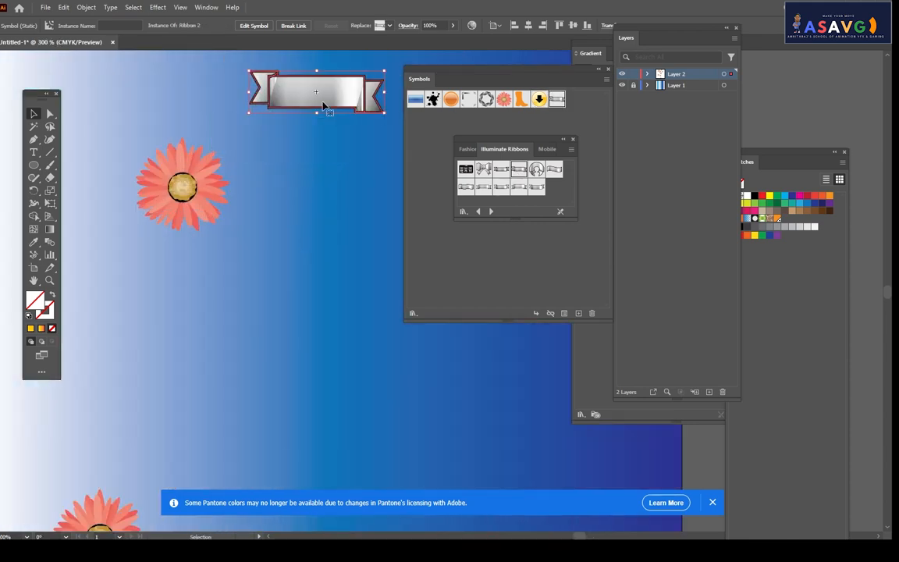
scroll(327, 118, "down", 2)
left_click_drag(323, 162, 259, 184)
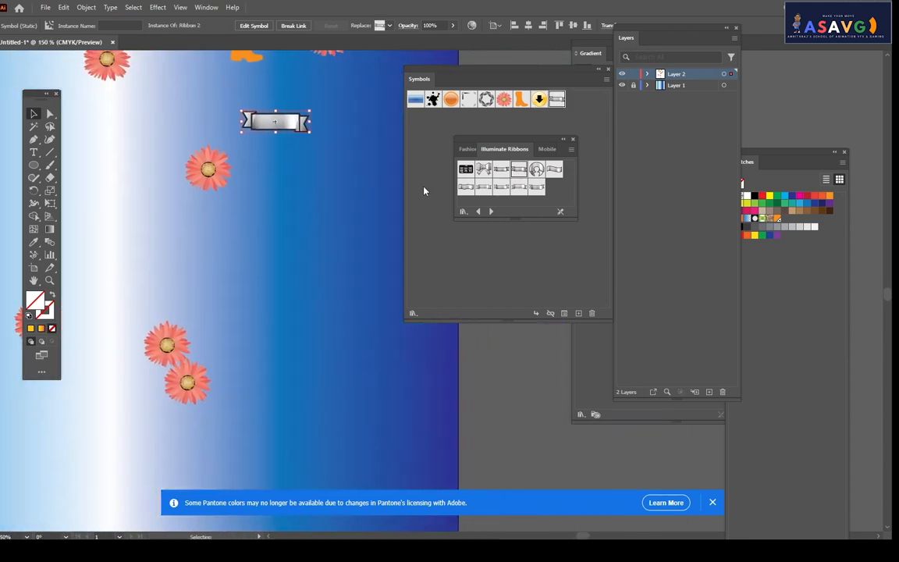
scroll(270, 133, "up", 3)
left_click_drag(274, 111, 280, 156)
scroll(259, 163, "down", 2)
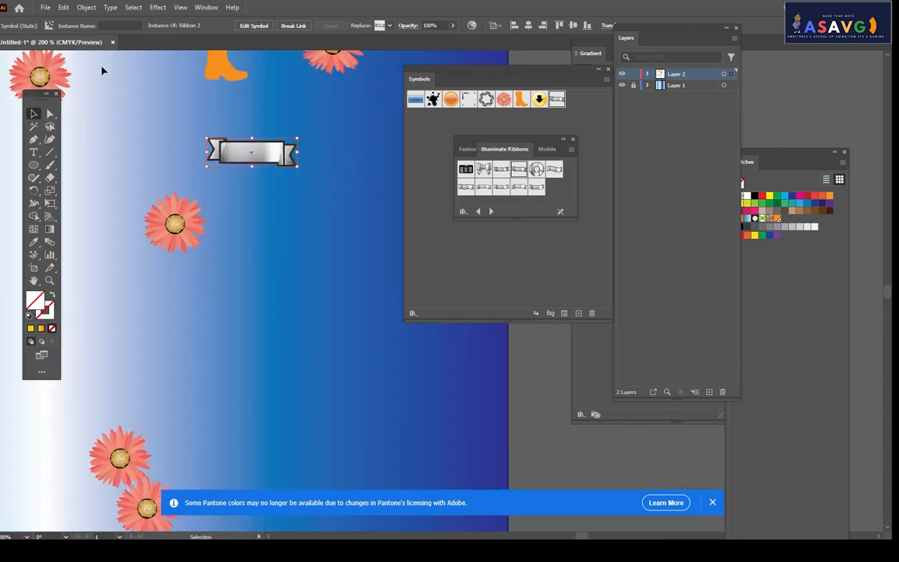
- Expand the placed Ribbon 2 symbol with both Object and Fill included
left_click(87, 8)
left_click(129, 144)
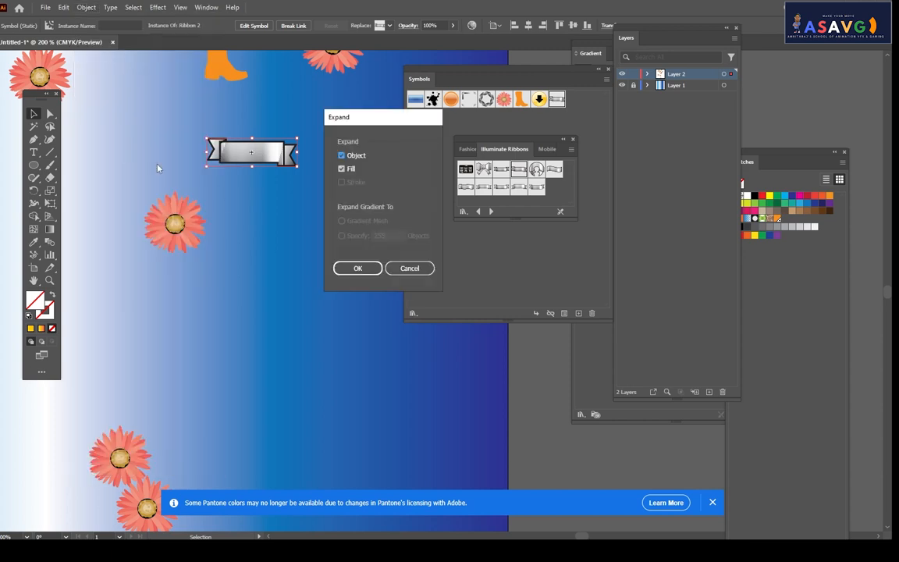
left_click(359, 268)
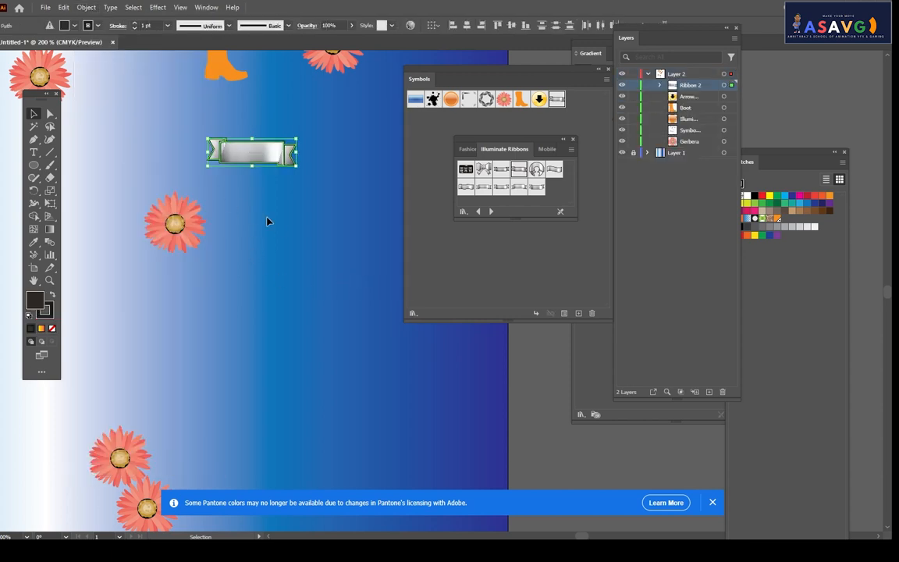
- Nudge the ribbon's main path slightly and set its fill to light blue
left_click_drag(259, 152, 282, 156)
left_click(72, 26)
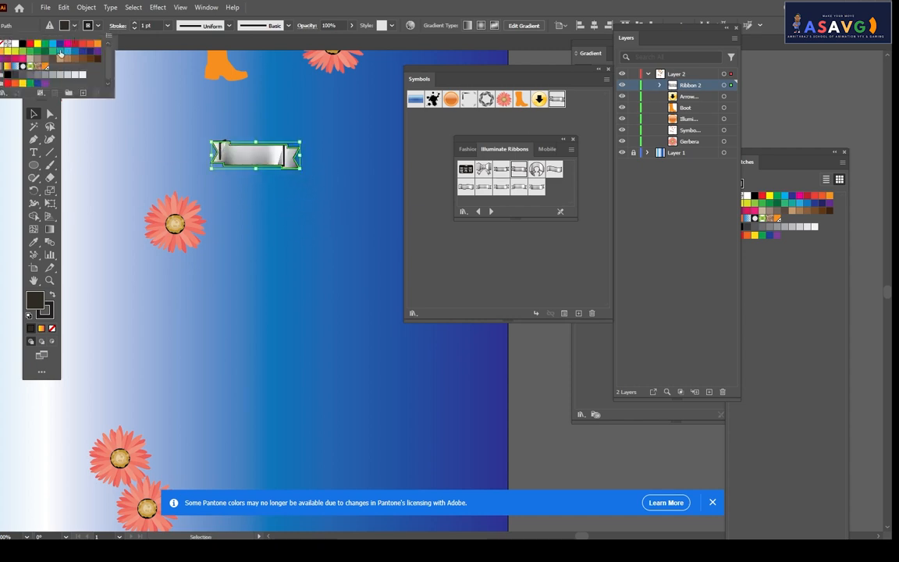
left_click(53, 46)
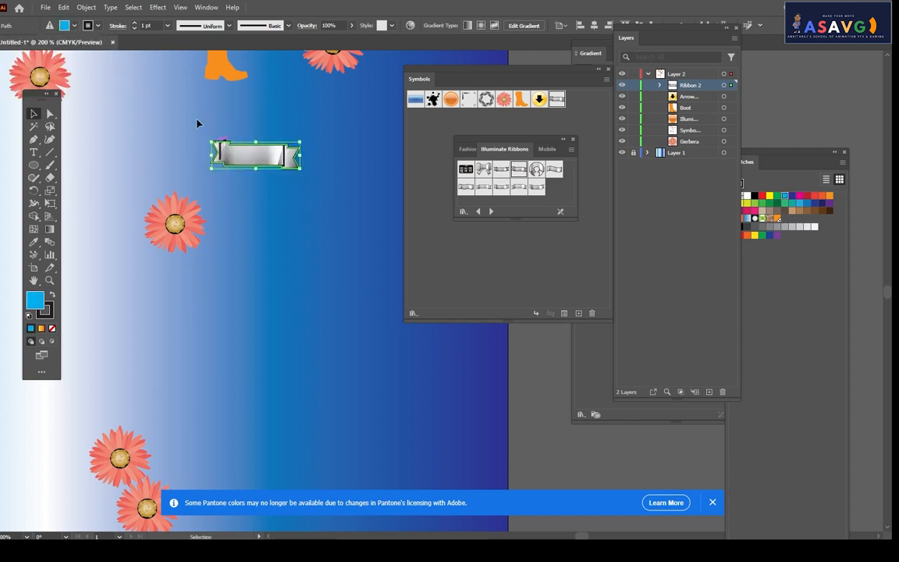
left_click(96, 28)
- Isolate the ribbon's main path, move it below its two fold pieces, and shift it slightly right outside isolation
left_click(241, 154)
double_click(243, 155)
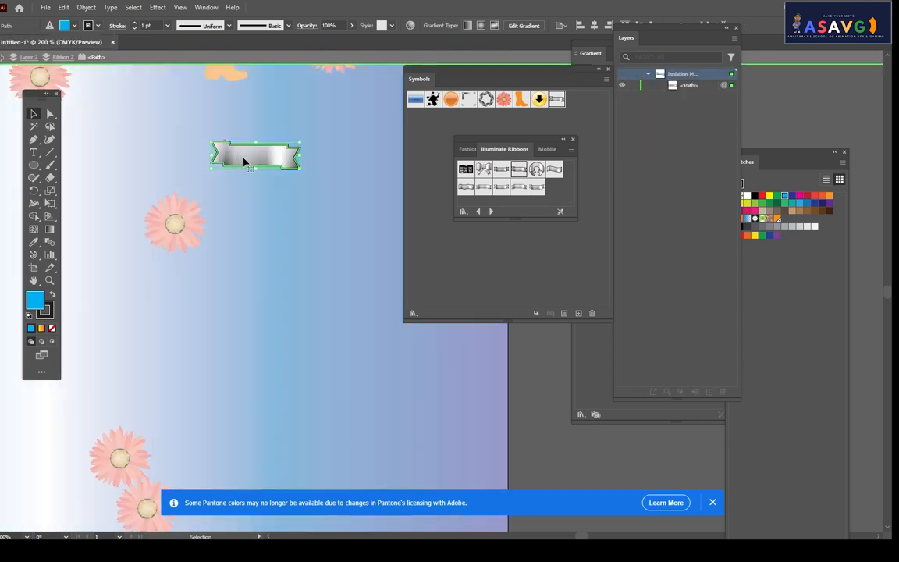
left_click_drag(247, 166, 239, 201)
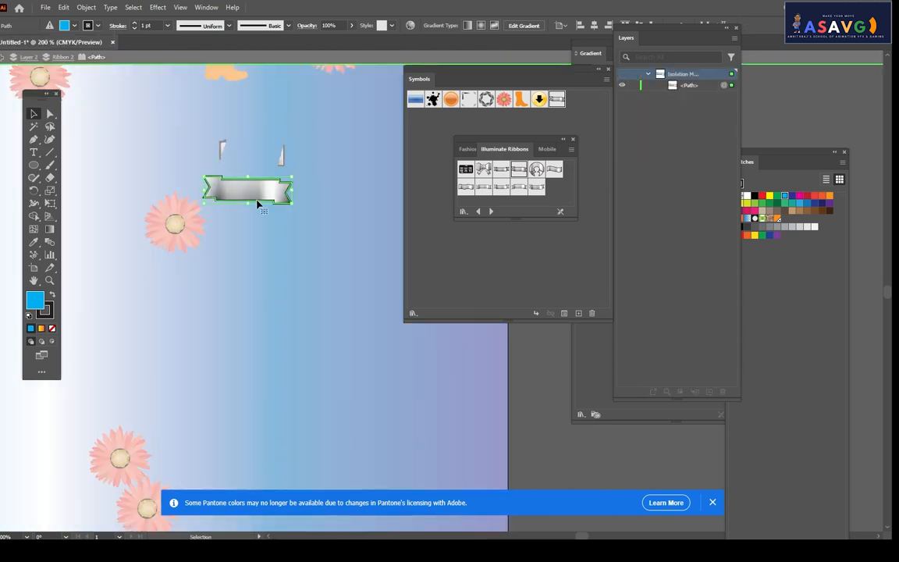
left_click(3, 58)
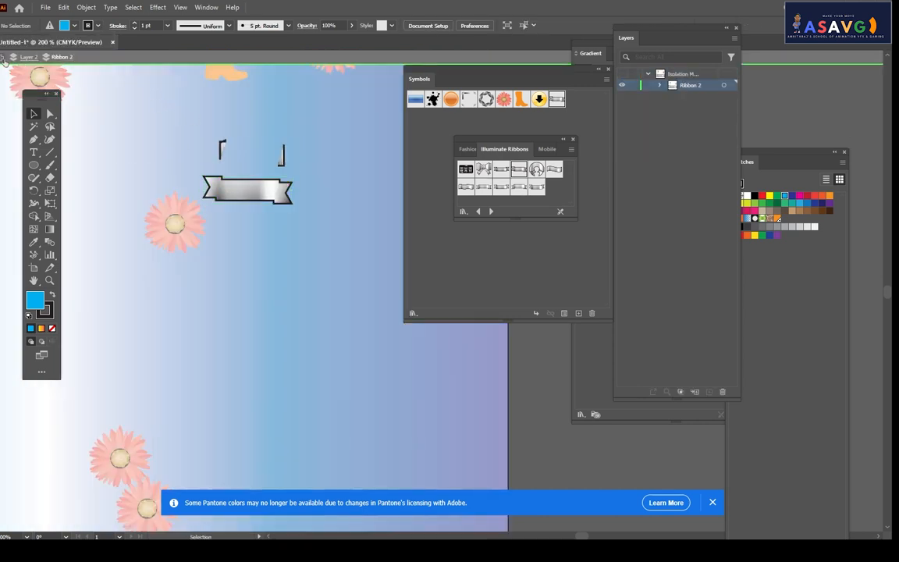
left_click(3, 58)
left_click(6, 59)
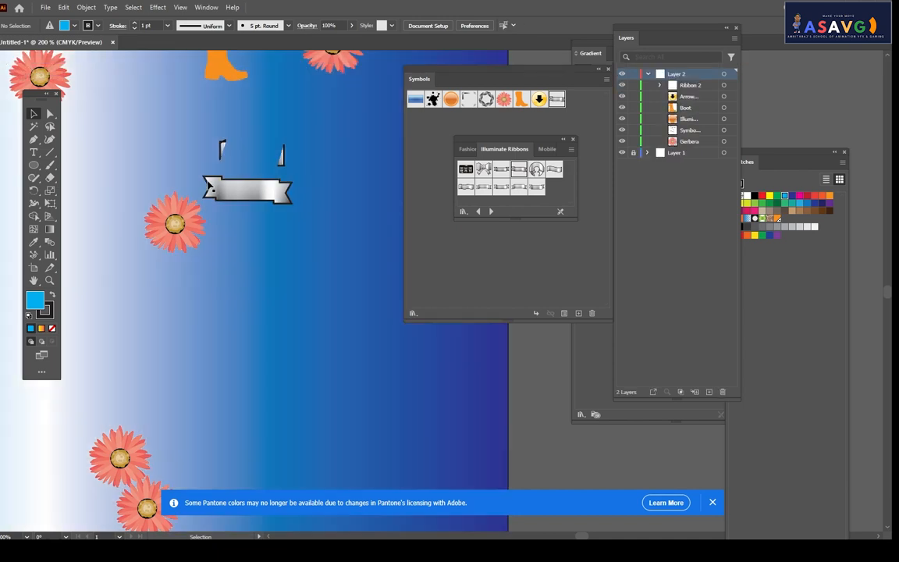
right_click(232, 190)
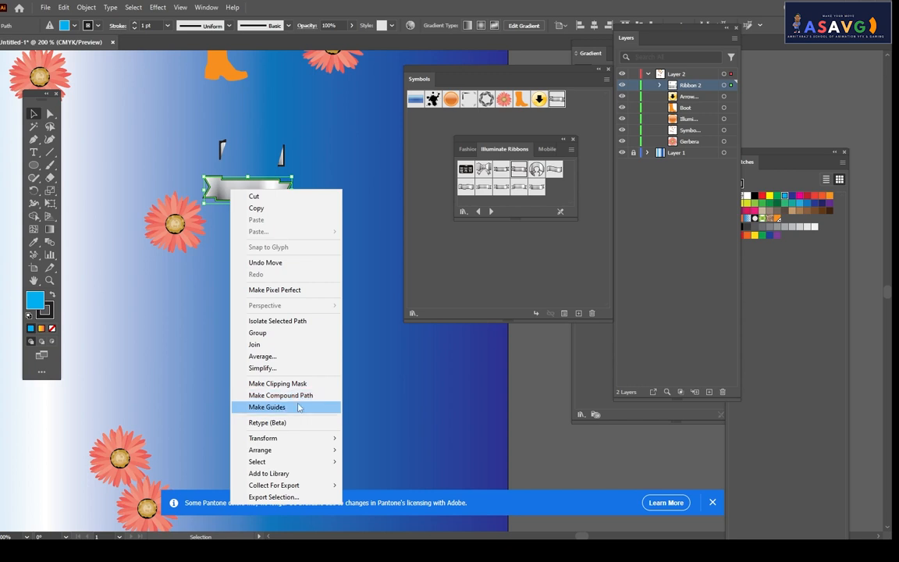
left_click(246, 211)
left_click_drag(246, 194, 266, 197)
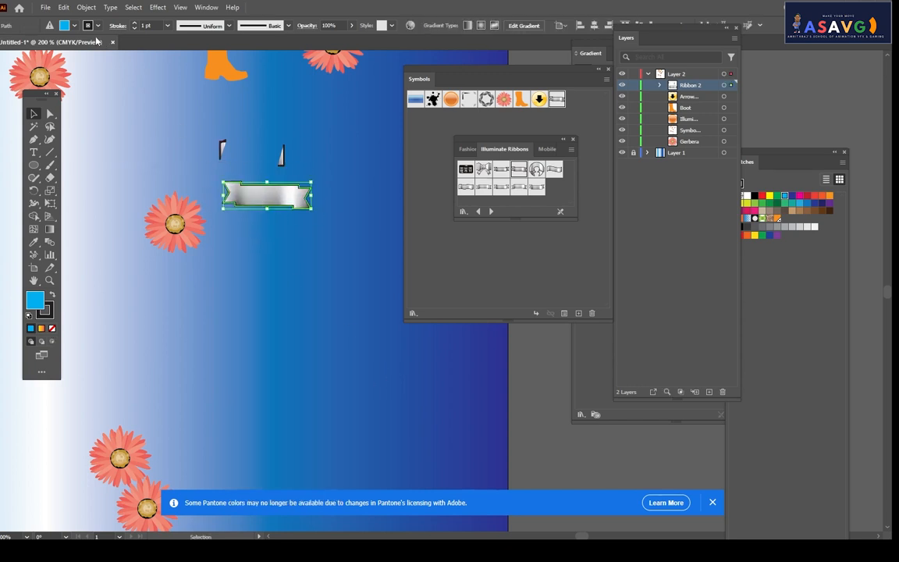
- Isolate the ribbon's main path again and set its stroke colour to dark blue
double_click(249, 184)
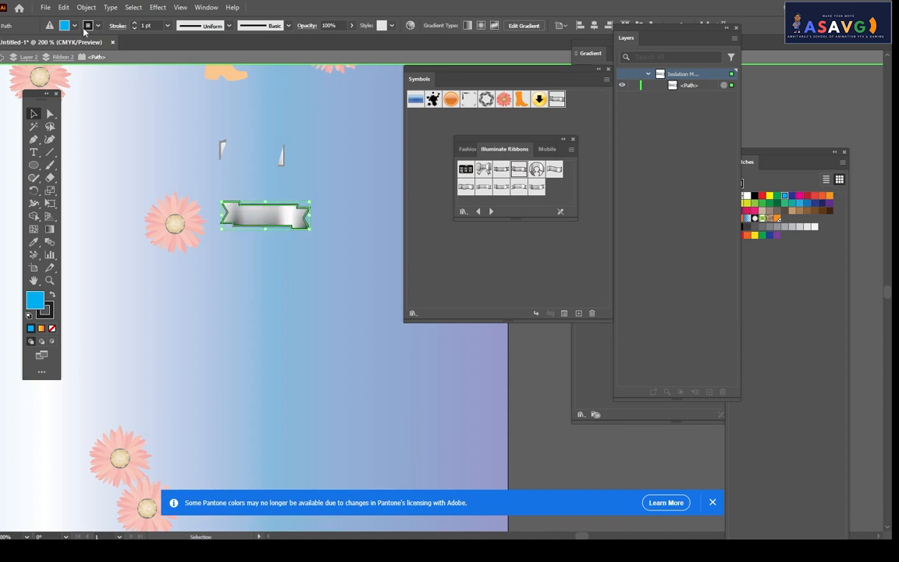
left_click(98, 27)
left_click(62, 48)
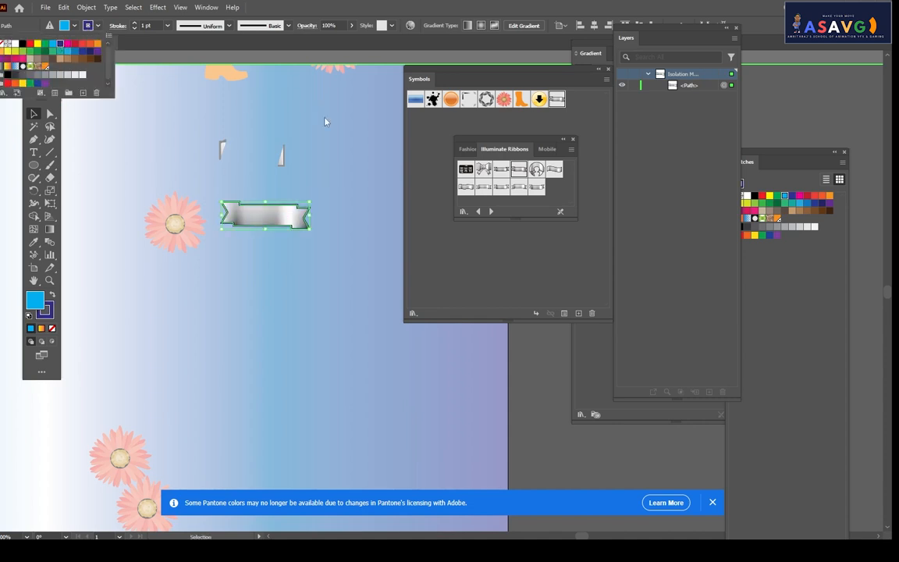
- Try to set the isolated ribbon path's fill to yellow, and exit isolation mode
scroll(315, 273, "up", 1)
left_click_drag(264, 222, 333, 290)
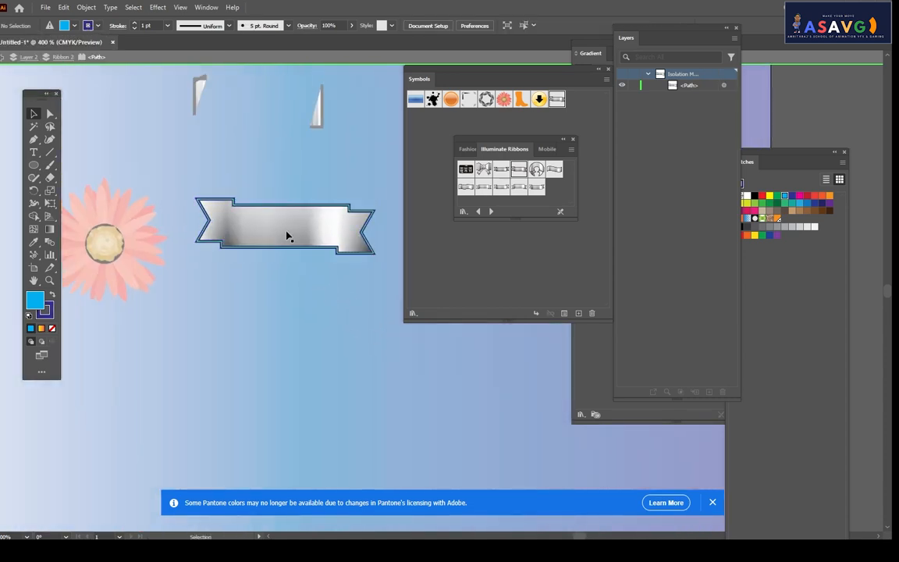
left_click(50, 230)
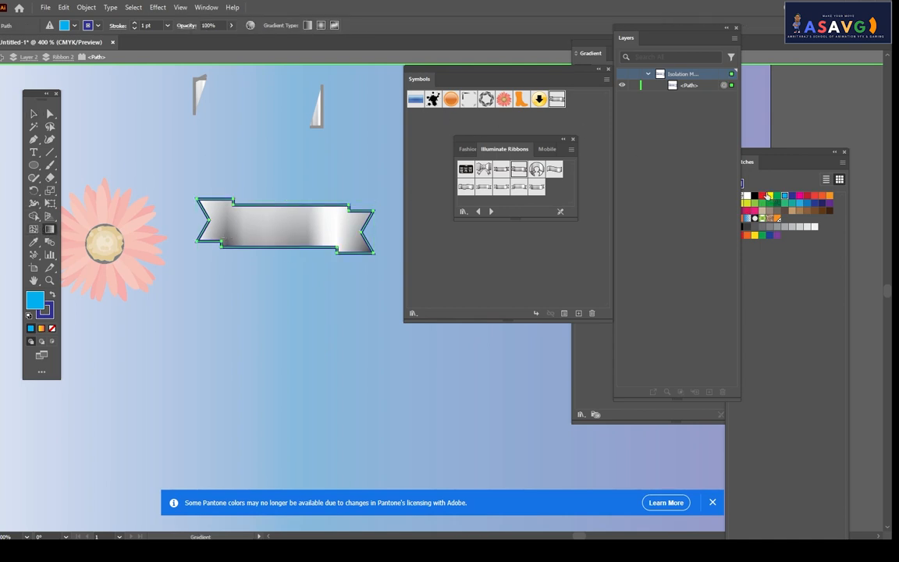
left_click(769, 195)
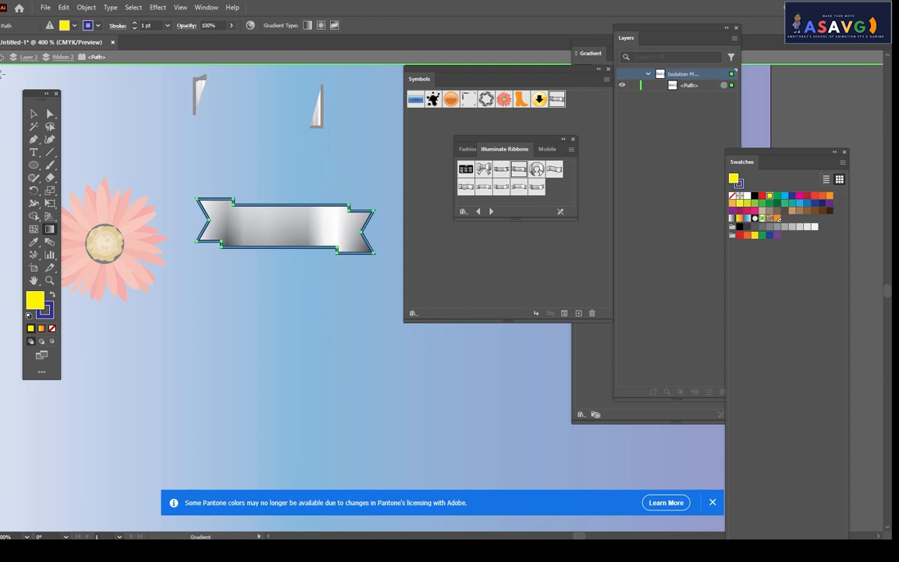
key("Escape")
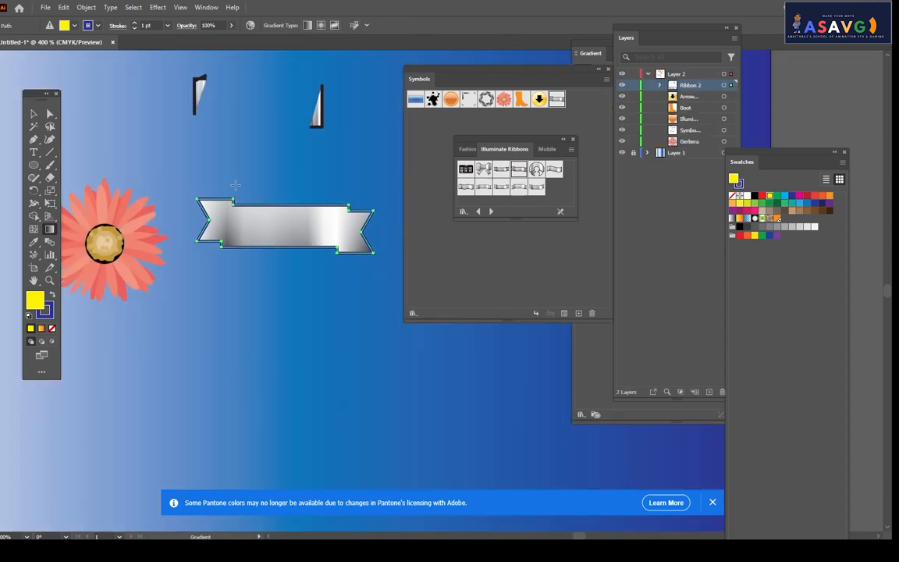
- Move the main ribbon path slightly upward and convert it into a compound path
scroll(235, 185, "down", 1)
key("v")
left_click(238, 217)
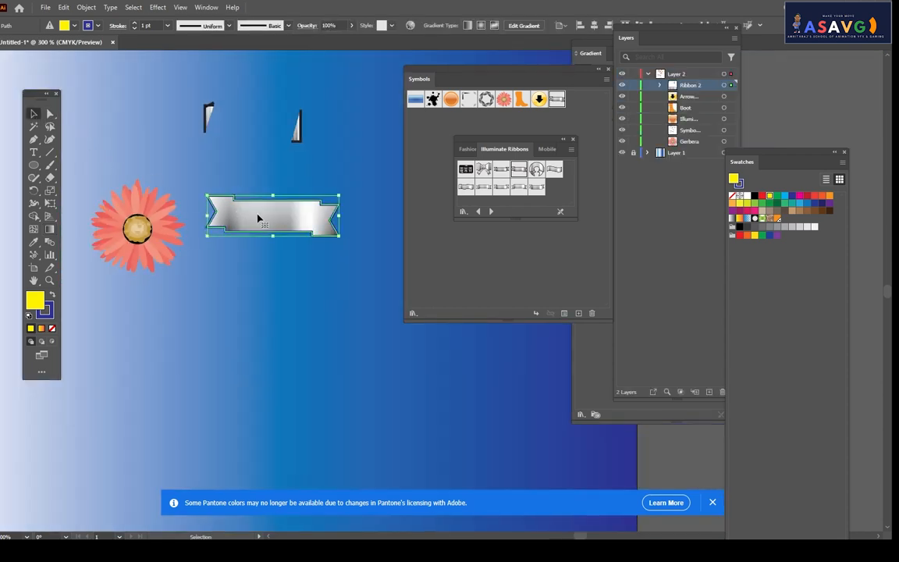
left_click_drag(258, 218, 265, 202)
right_click(269, 210)
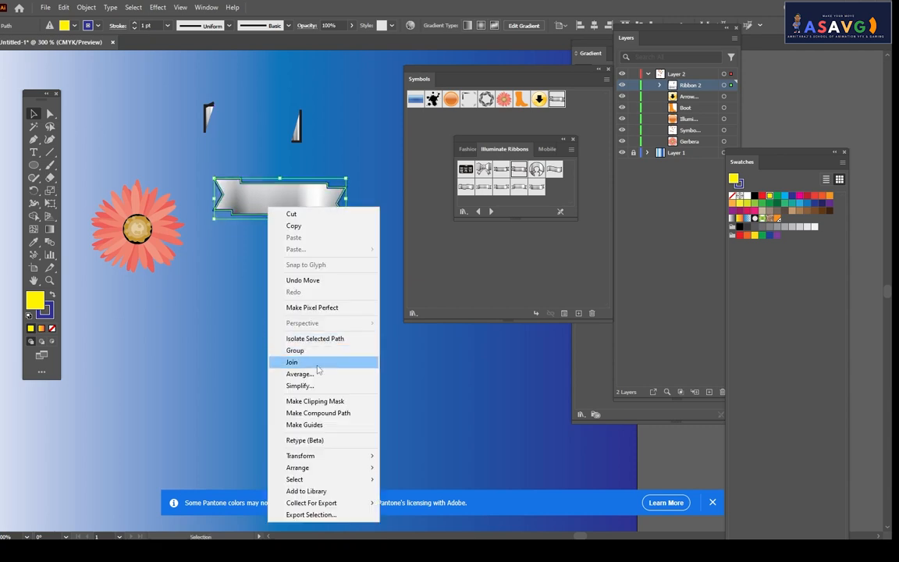
left_click(330, 418)
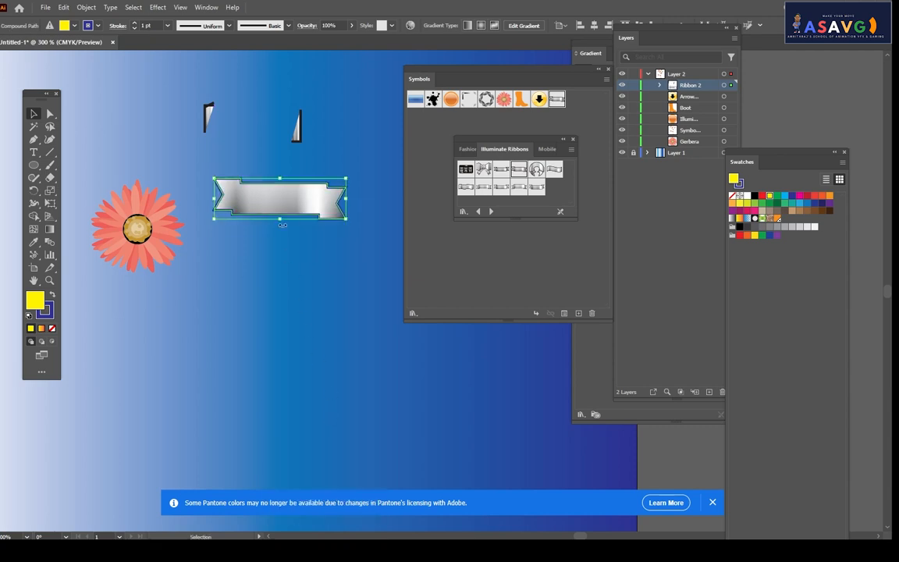
left_click_drag(279, 215, 263, 216)
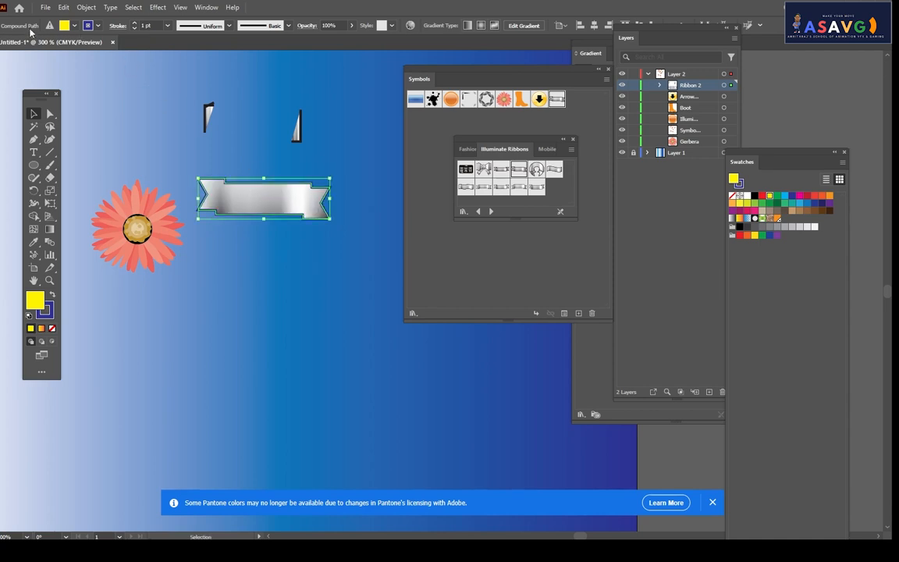
- Set the ribbon compound path's fill to light grey, and swap its fill and stroke colours
left_click(66, 25)
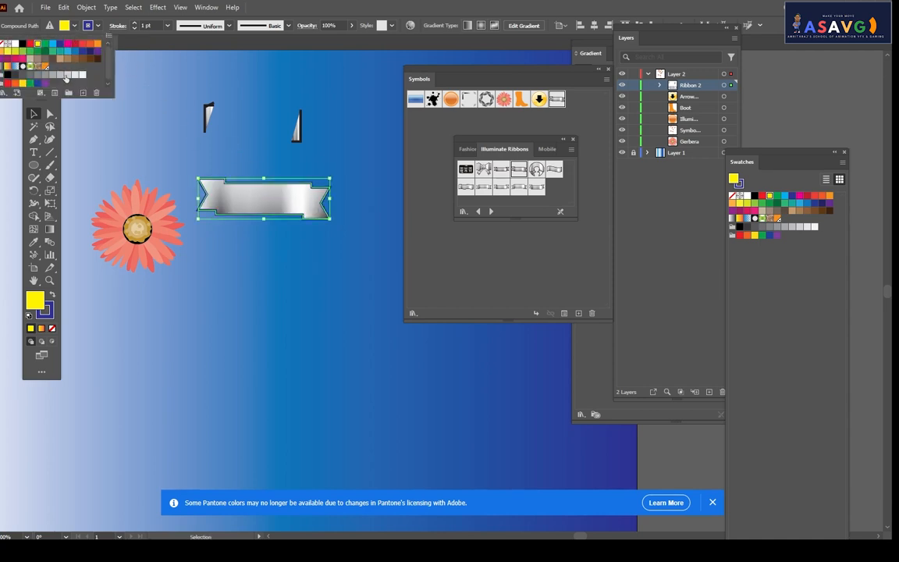
left_click(55, 72)
left_click_drag(250, 196, 266, 197)
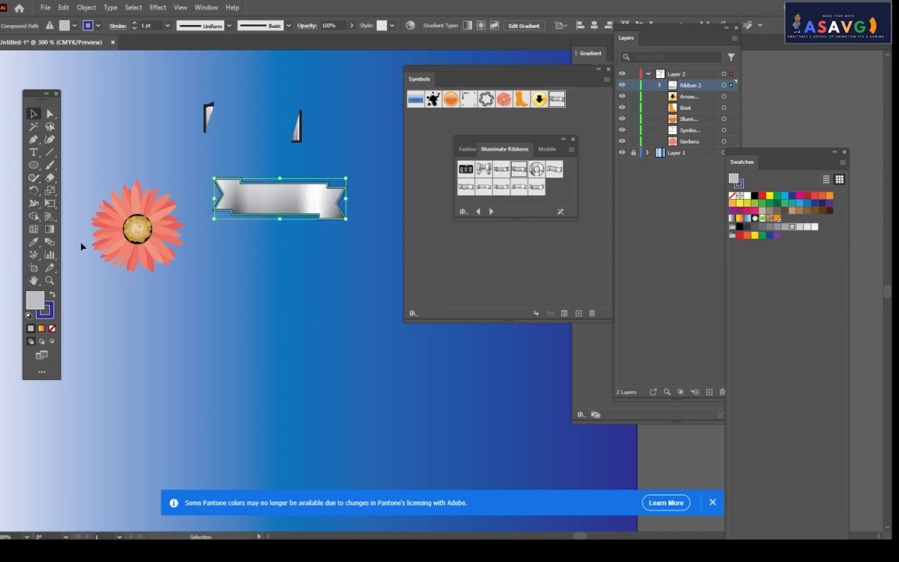
left_click(50, 177)
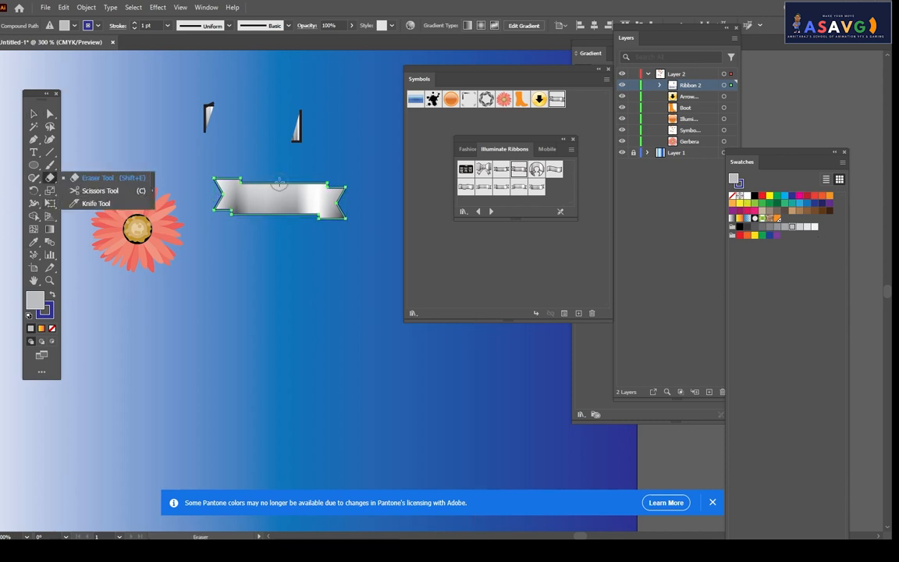
left_click(53, 296)
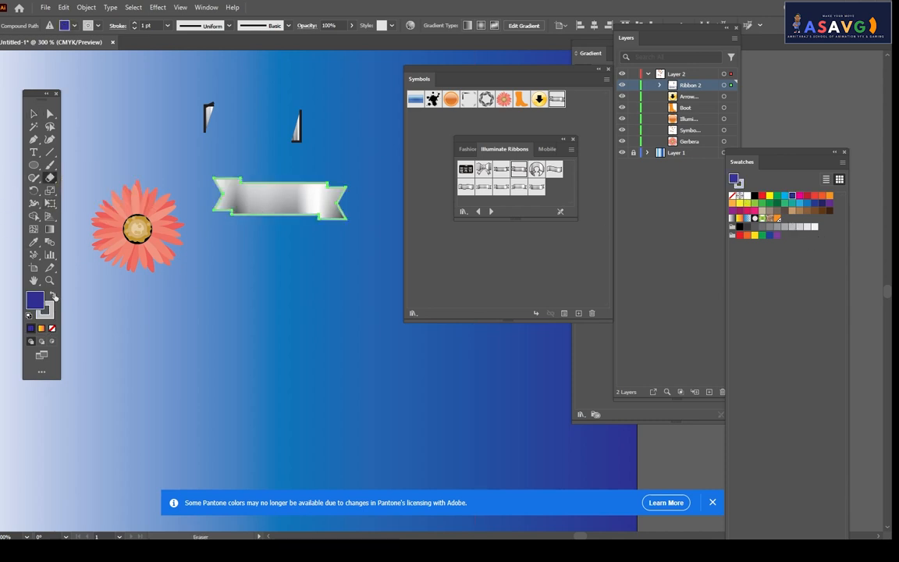
- Expand the appearance of the ribbon's compound path and set its fill to light blue
left_click(33, 113)
left_click(297, 212)
left_click(84, 8)
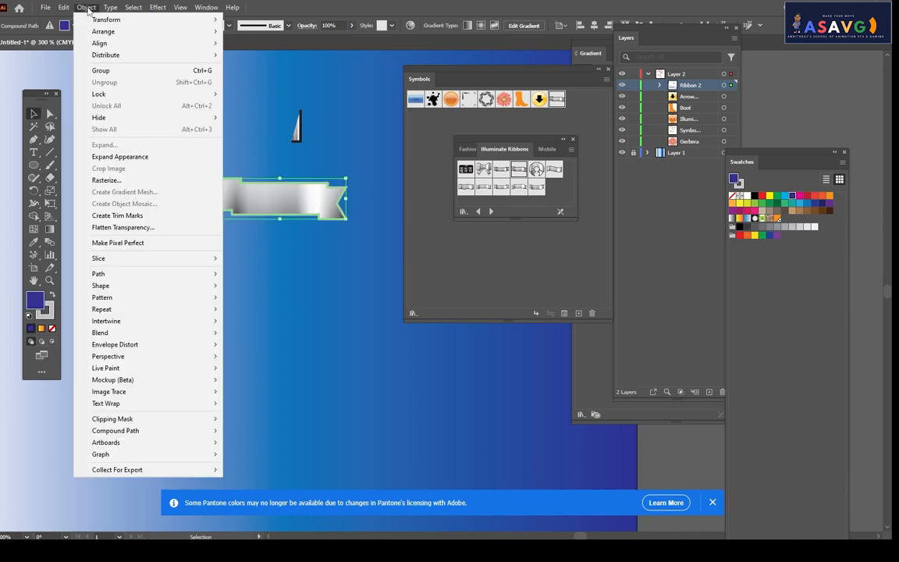
left_click(130, 158)
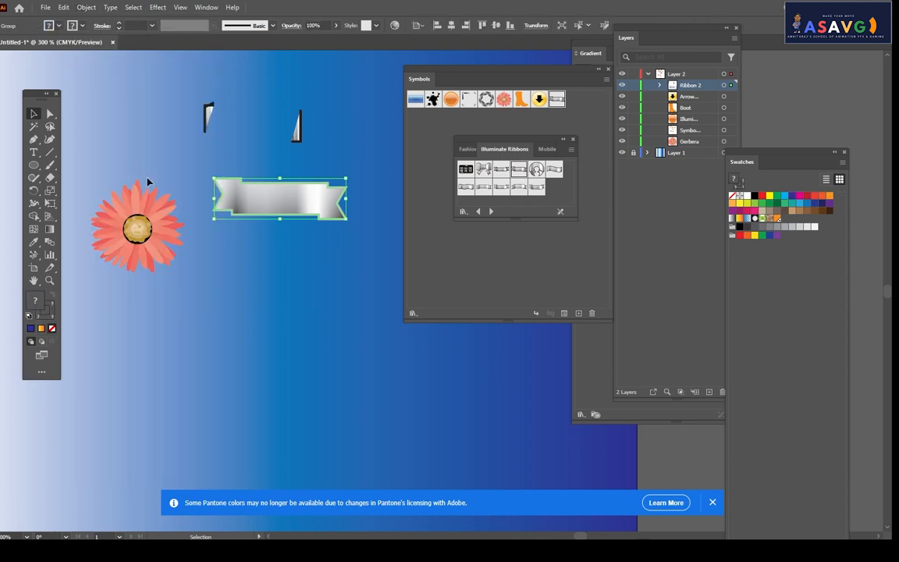
left_click(60, 25)
left_click(50, 43)
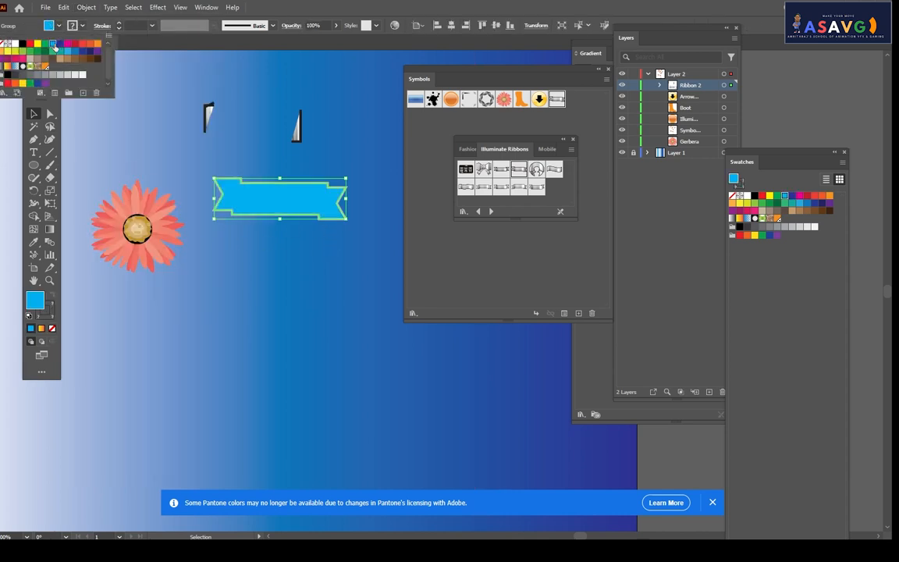
scroll(264, 235, "up", 2, "alt")
left_click(271, 301)
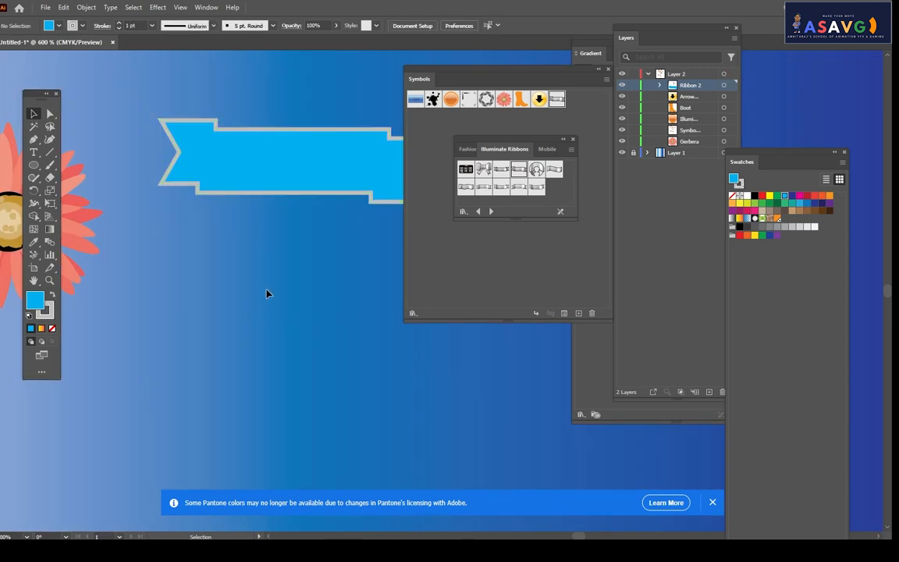
- Open the Charts symbol library, and switch back to the Illuminate Ribbons library
scroll(266, 293, "down", 5, "alt")
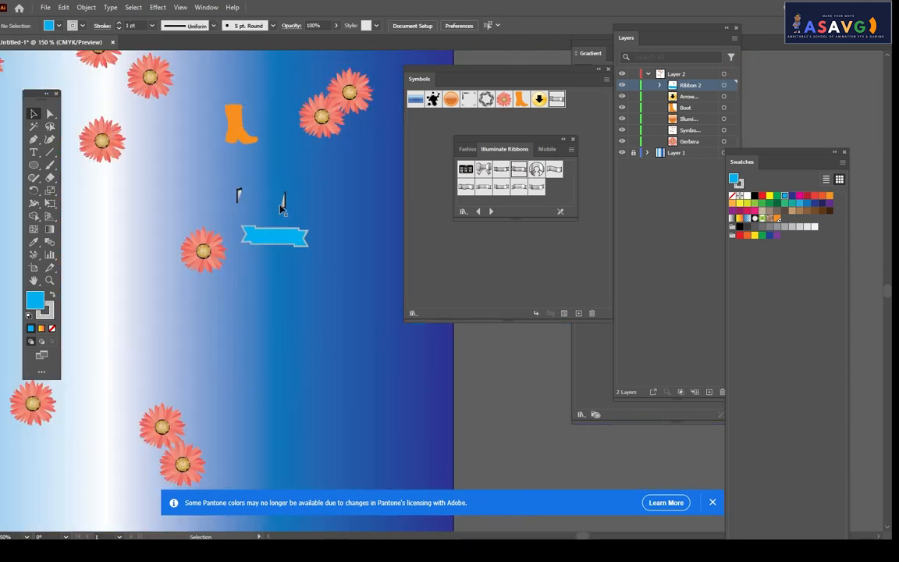
scroll(256, 192, "up", 2)
left_click(250, 187)
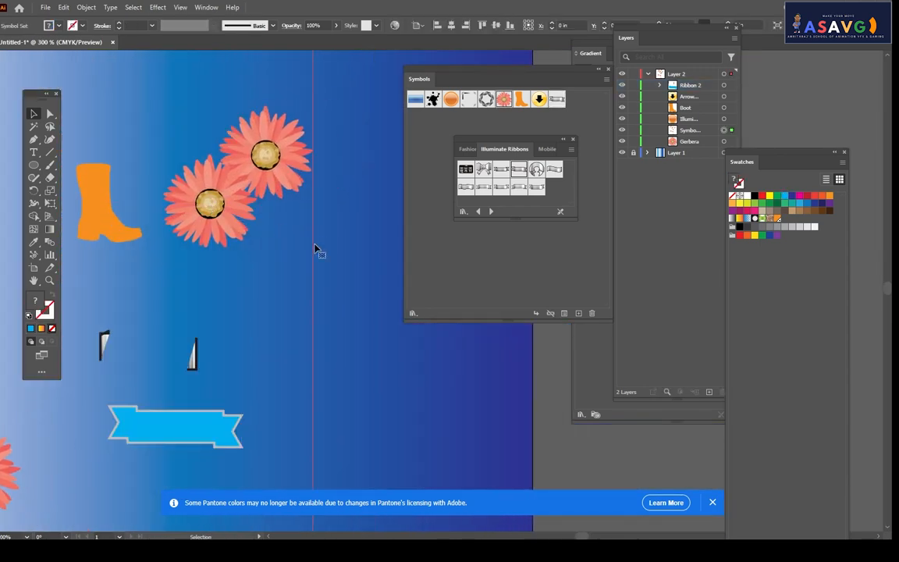
scroll(229, 186, "down", 4, "alt")
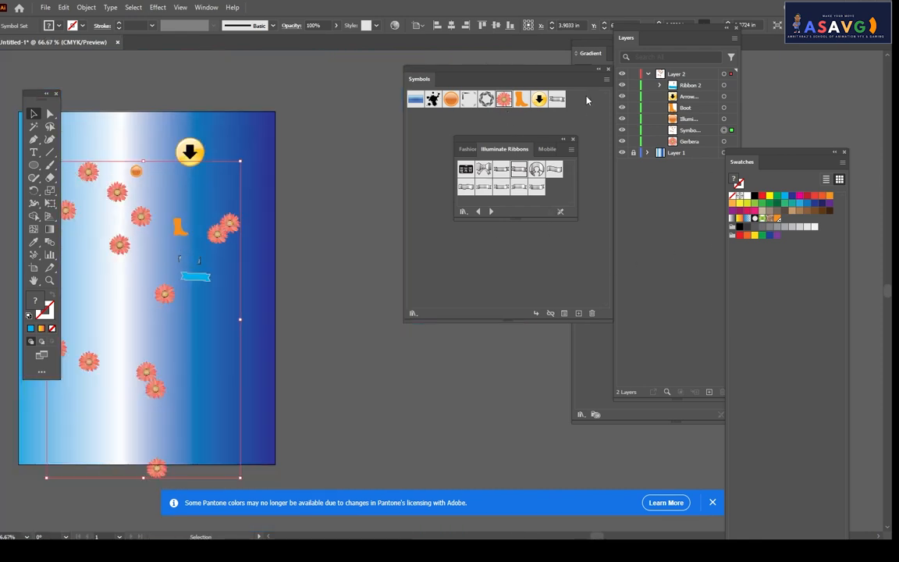
left_click(606, 81)
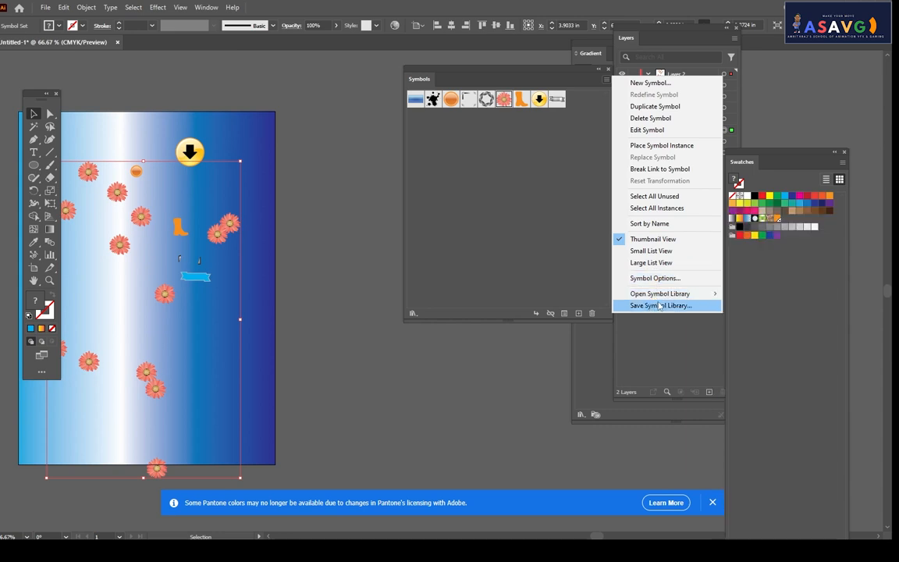
mouse_move(662, 297)
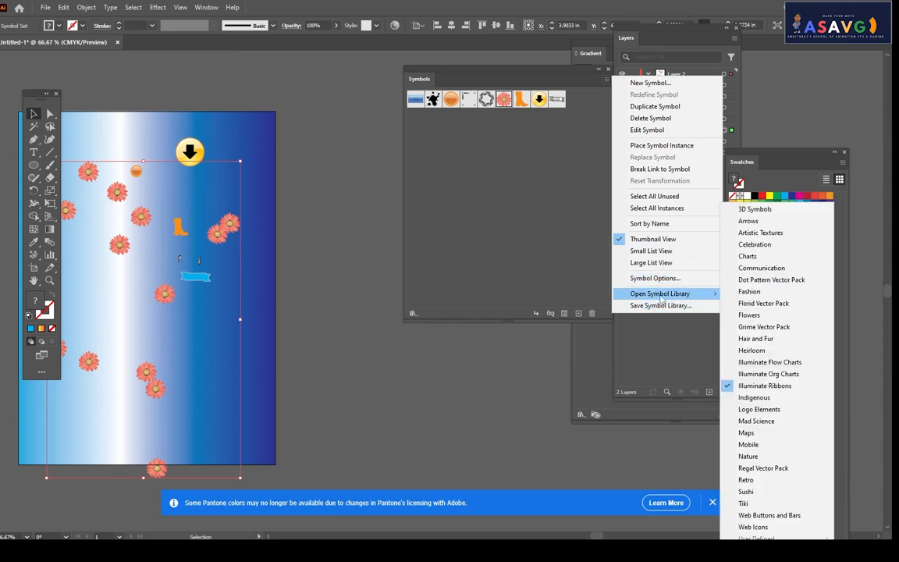
left_click(750, 257)
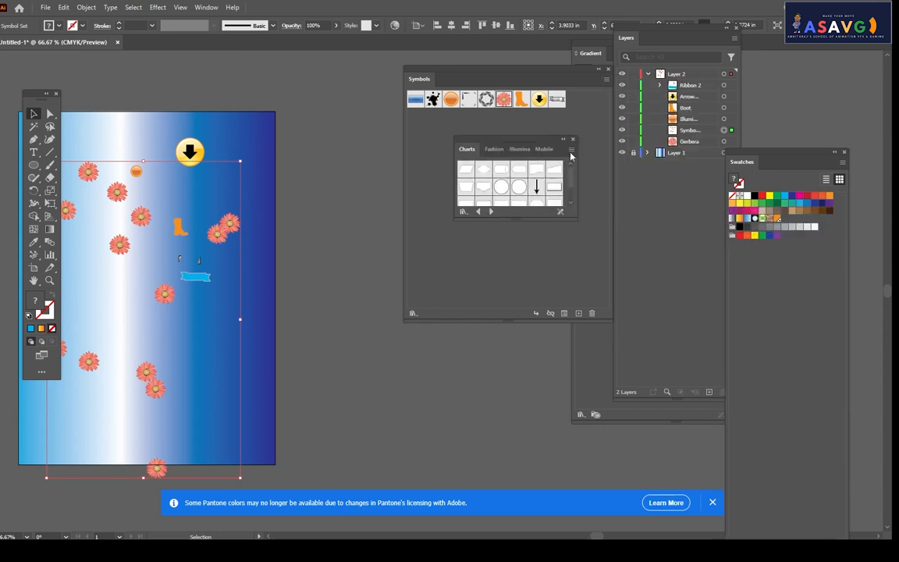
left_click(519, 149)
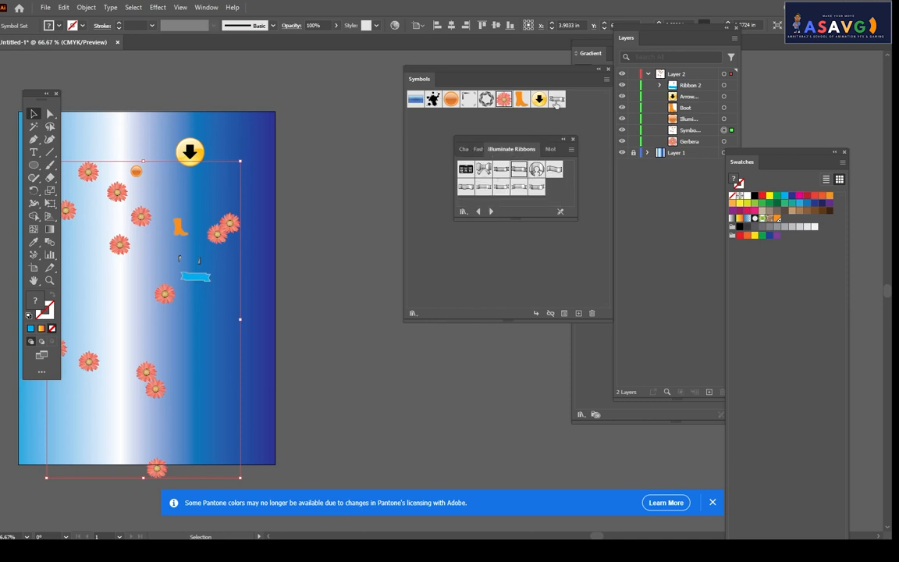
- Open the Flowers symbol library and place a Red Rose symbol in the poster's upper-right area, beside the yellow arrow symbol
left_click(606, 79)
mouse_move(679, 296)
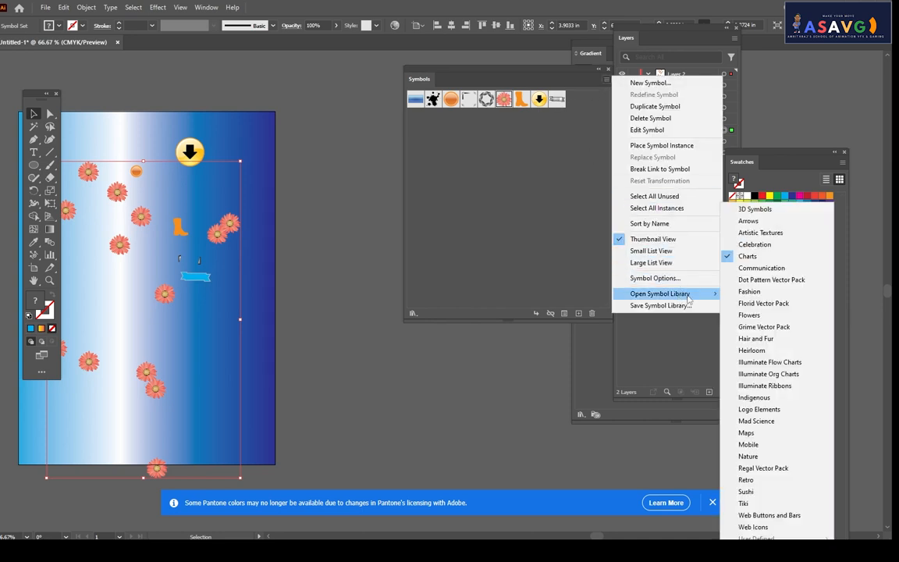
left_click(749, 315)
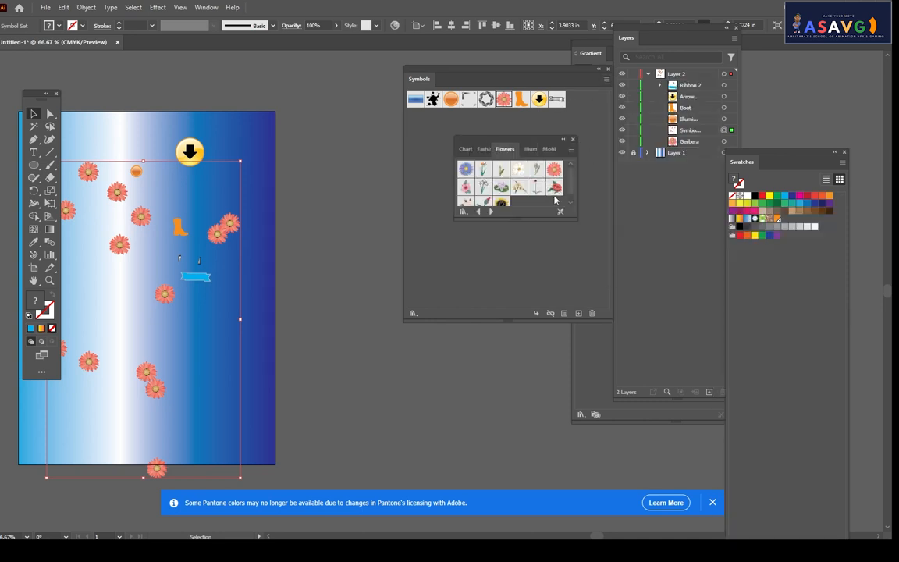
left_click_drag(554, 187, 228, 146)
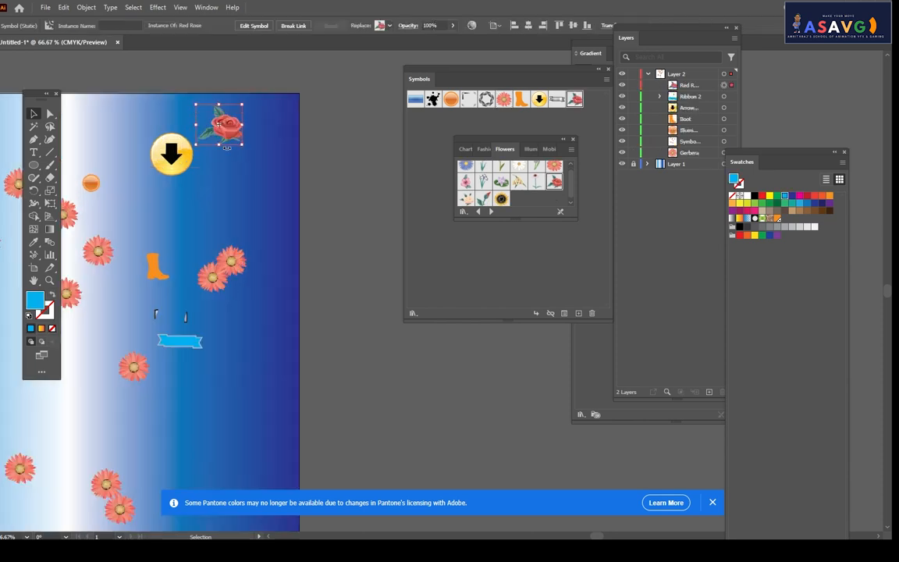
- Expand the placed Red Rose symbol with both Object and Fill included
key("ctrl+plus")
key("ctrl+plus")
key("ctrl+plus")
key("ctrl+plus")
key("ctrl+plus")
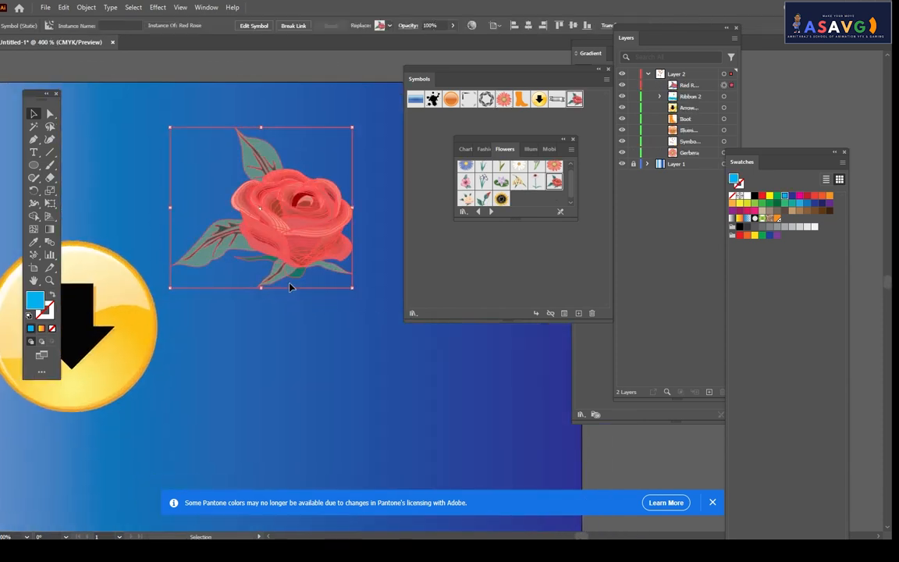
left_click(86, 7)
left_click(98, 143)
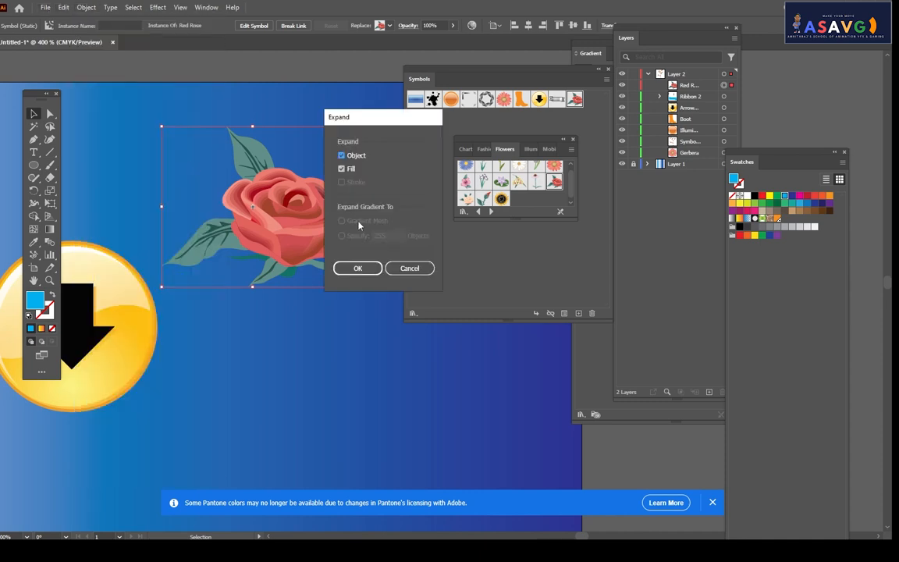
left_click(363, 267)
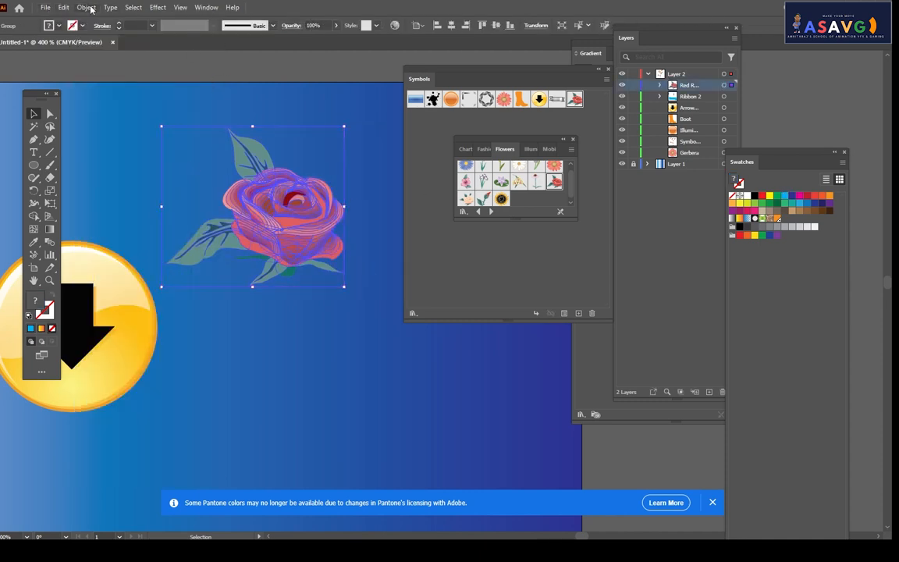
- Try to fill the whole expanded rose group with light blue, and undo the fill
left_click(90, 9)
left_click(240, 176)
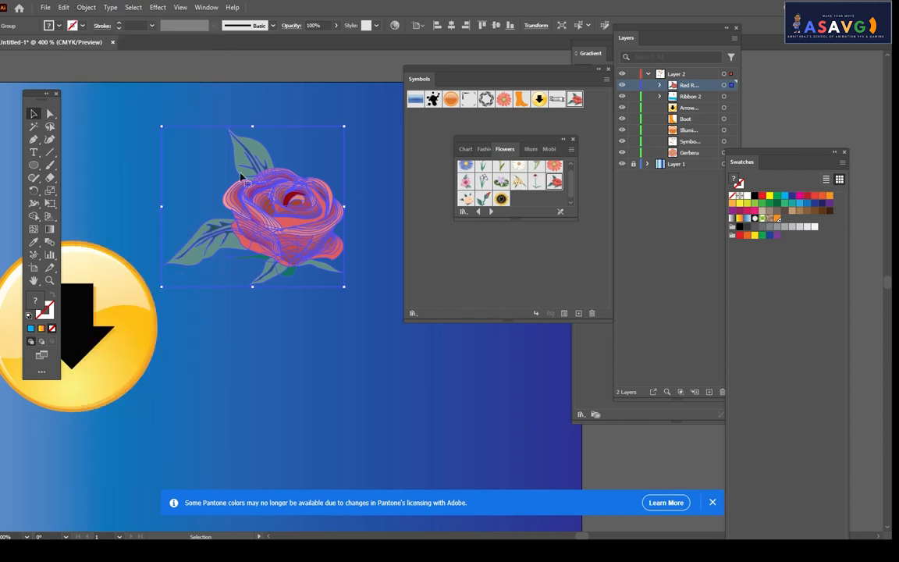
left_click(311, 299)
left_click(305, 217)
left_click(55, 27)
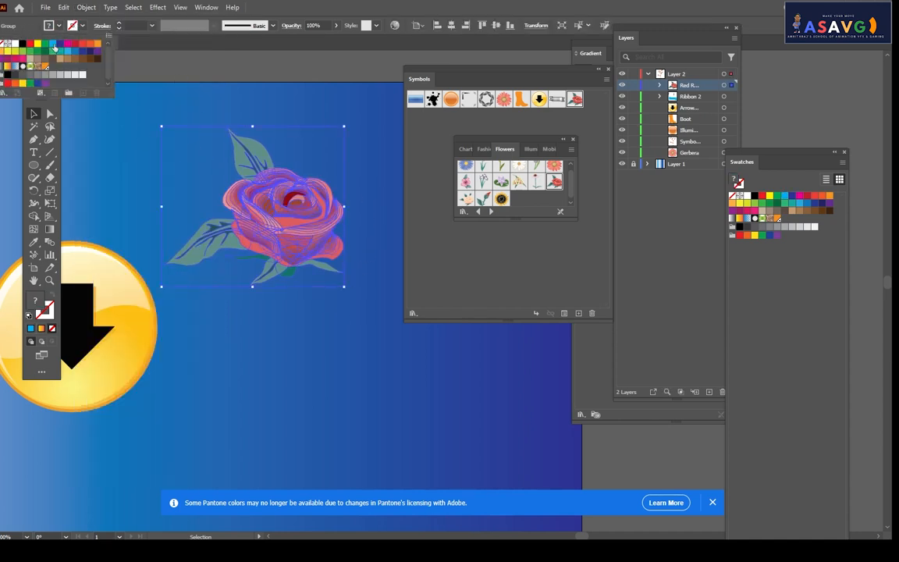
left_click(53, 46)
left_click(412, 385)
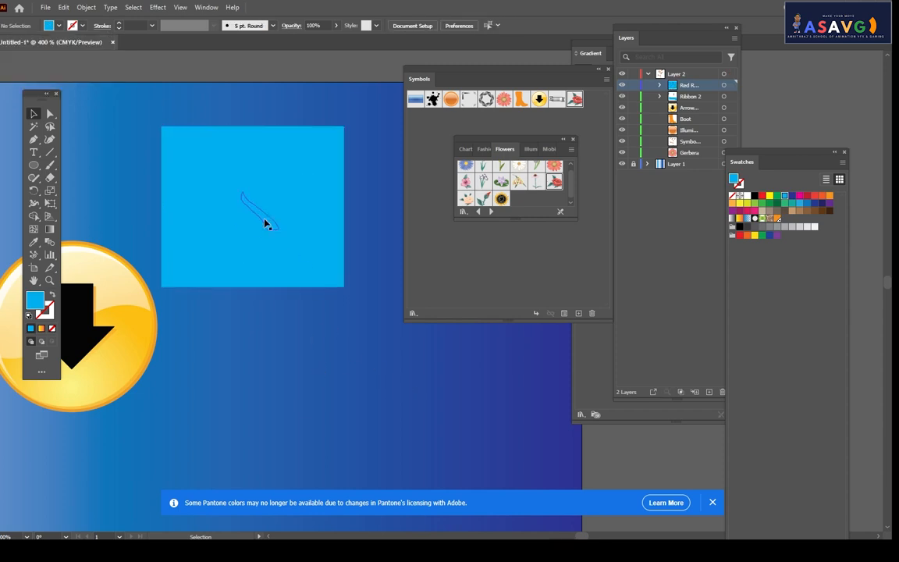
left_click(266, 225)
key("ctrl+z")
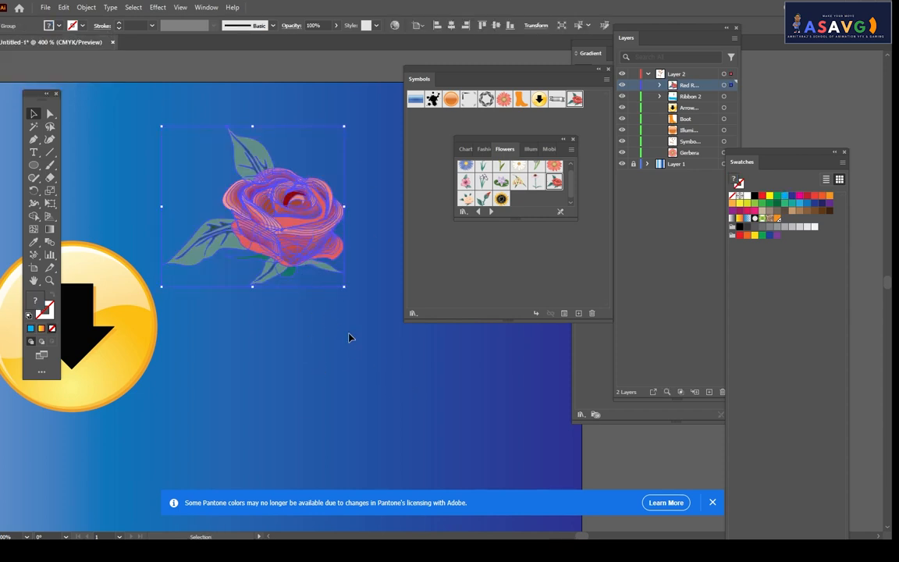
- Ungroup the expanded rose and clear the selection
left_click(349, 337)
left_click(295, 251)
right_click(295, 251)
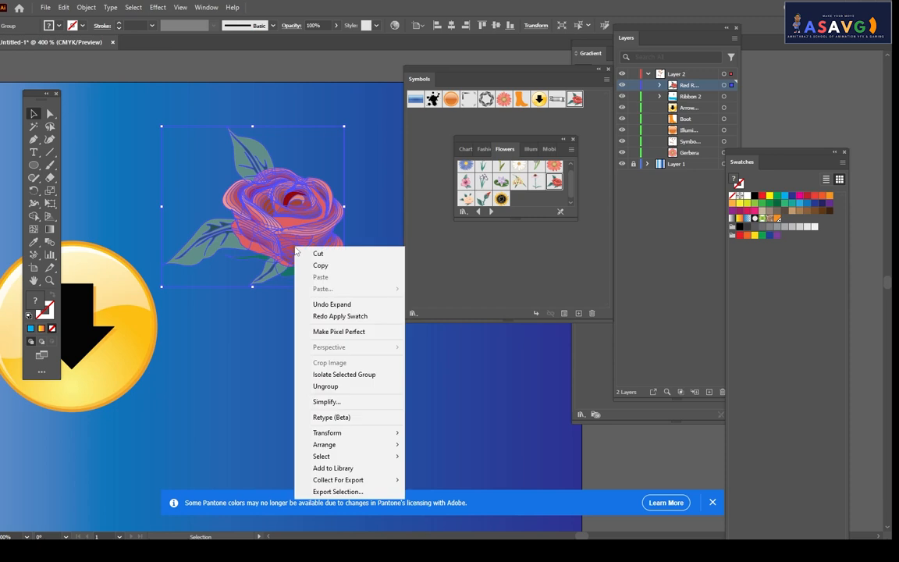
left_click(331, 390)
left_click(392, 342)
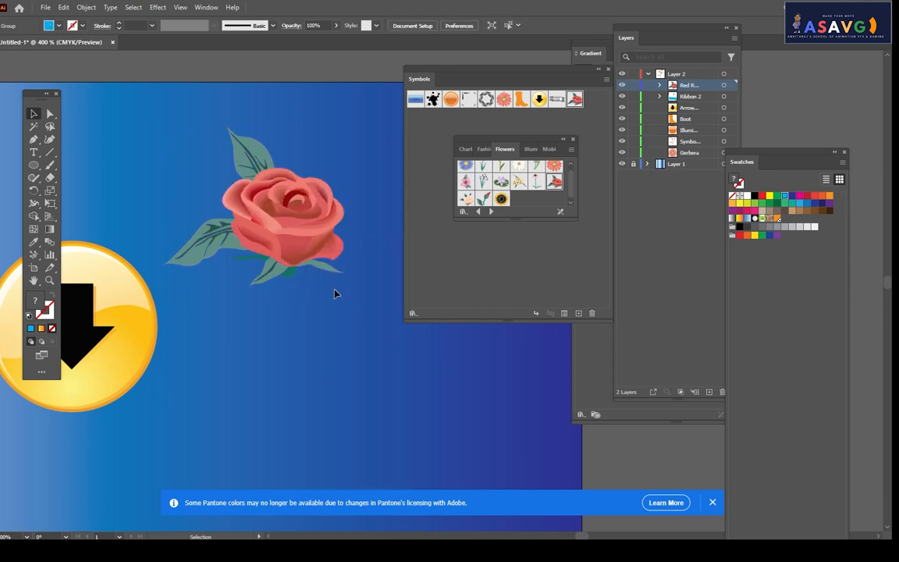
- Reposition the rose slightly within the upper-right area of the poster, ungroup it once more and clear the selection
mouse_move(317, 256)
left_mouse_down()
mouse_move(324, 269)
mouse_move(312, 253)
left_mouse_up()
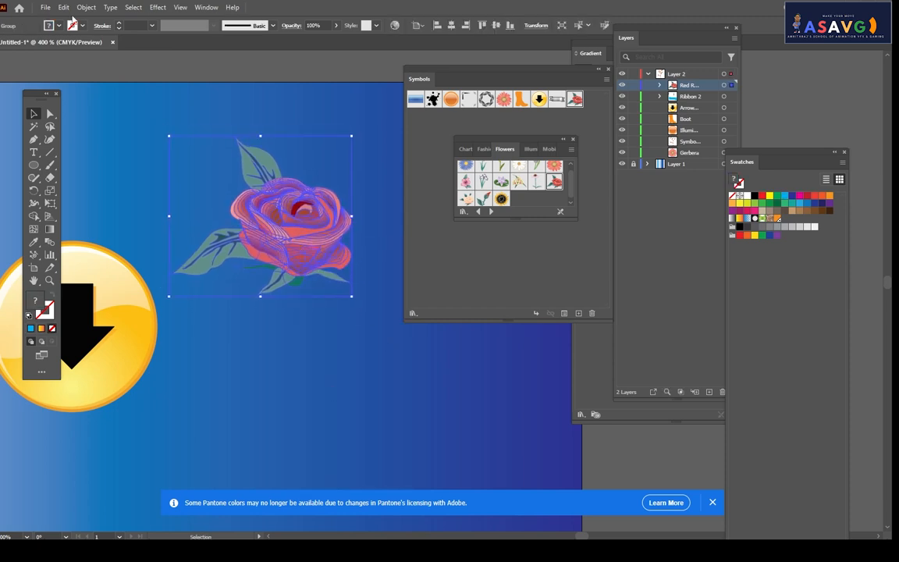
left_click(85, 7)
left_click(119, 153)
left_click_drag(290, 258, 283, 270)
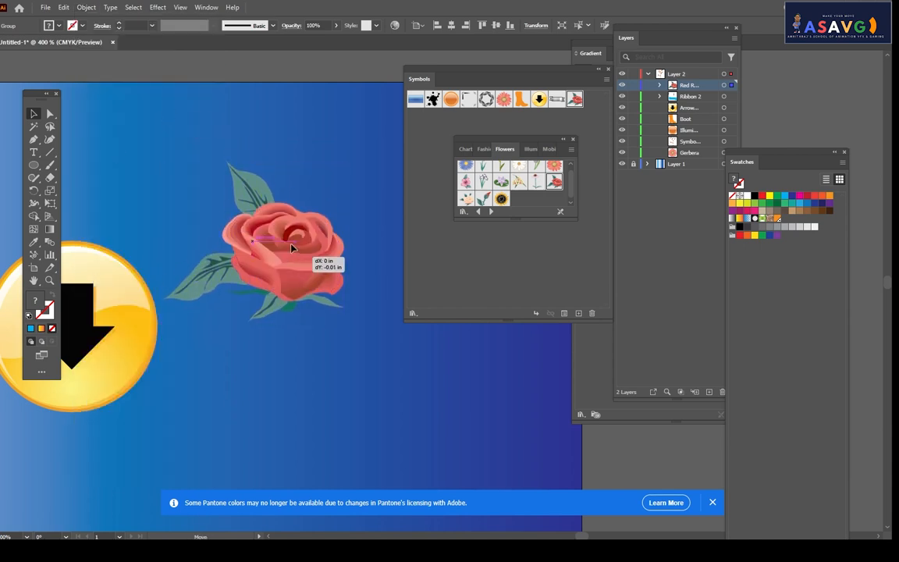
right_click(289, 250)
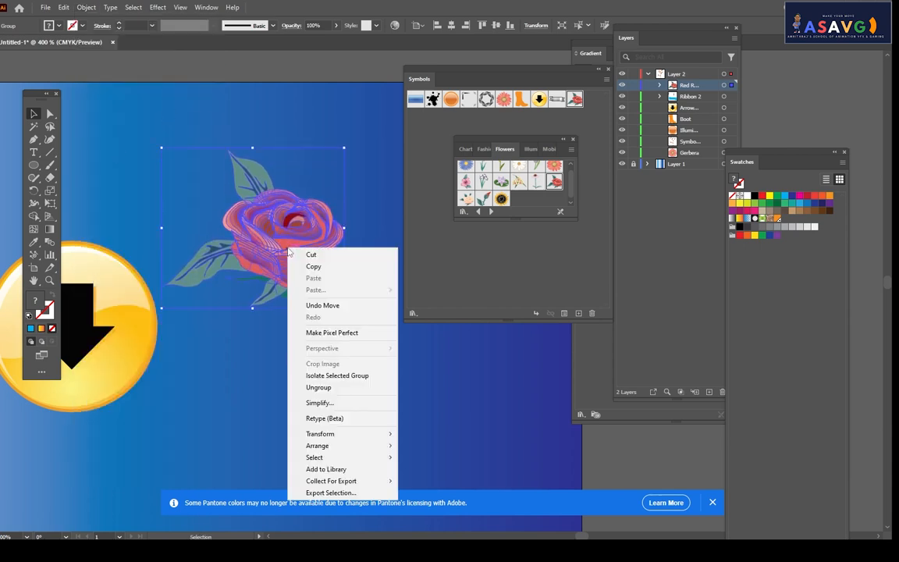
left_click(319, 387)
left_click(391, 352)
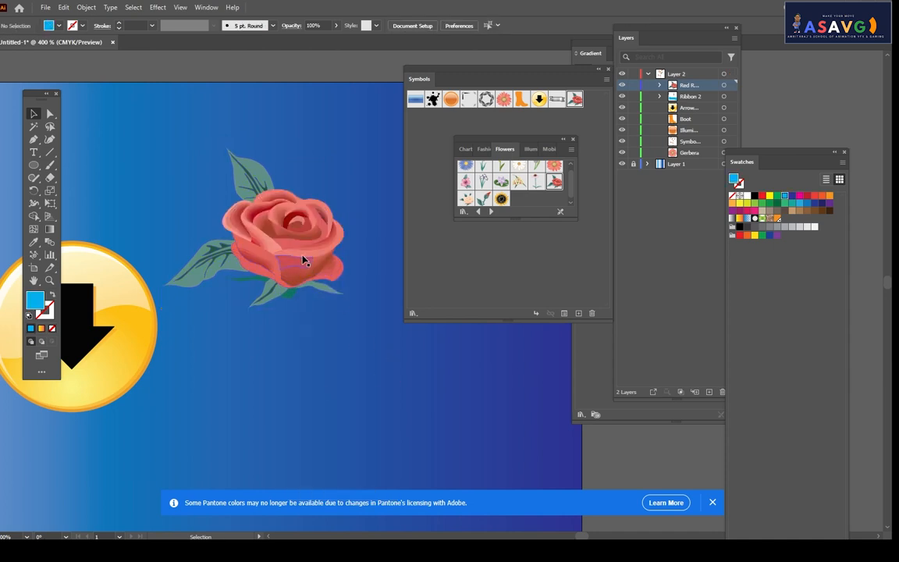
- Apply a dark blue stroke to the whole rose group and clear the selection
left_click(304, 260)
left_click(86, 7)
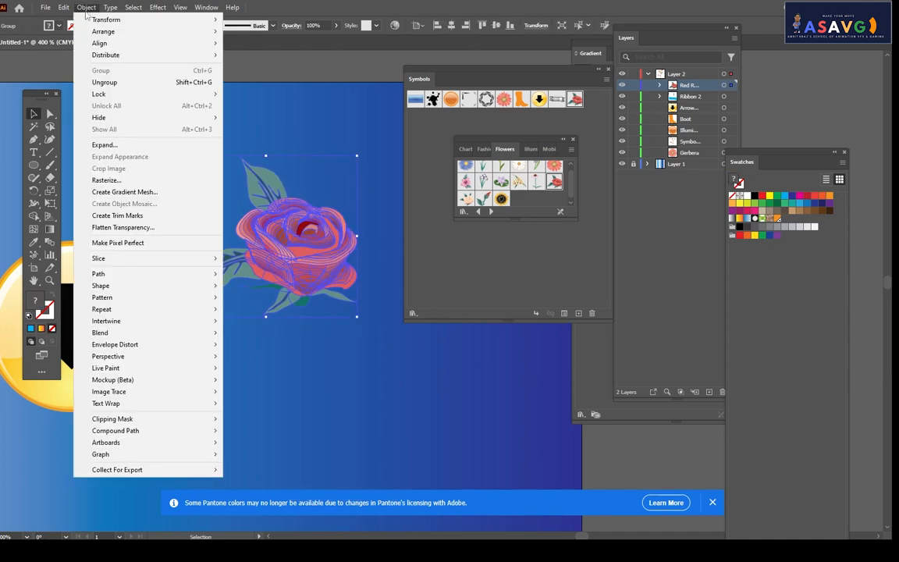
left_click(106, 145)
left_click_drag(334, 244, 217, 208)
left_click(82, 25)
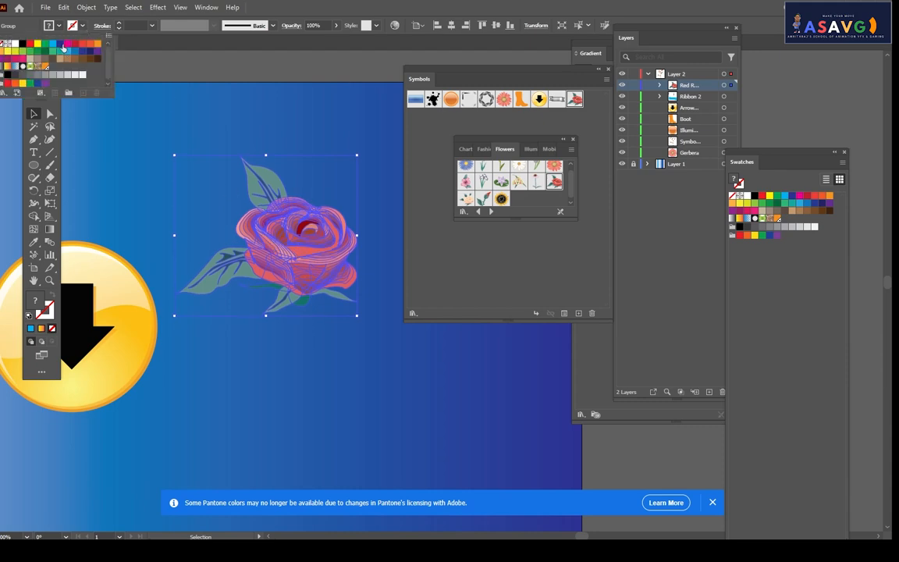
left_click(64, 49)
scroll(355, 231, "up", 3)
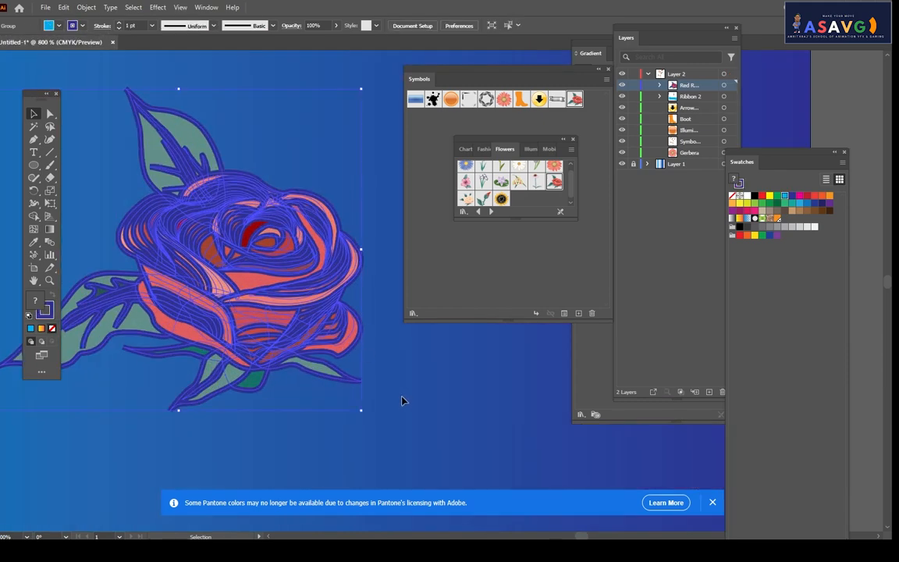
left_click(402, 396)
- Ungroup the outlined rose into its separate parts and deselect them
scroll(387, 384, "down", 2)
left_click(302, 316)
left_click_drag(372, 344, 359, 309)
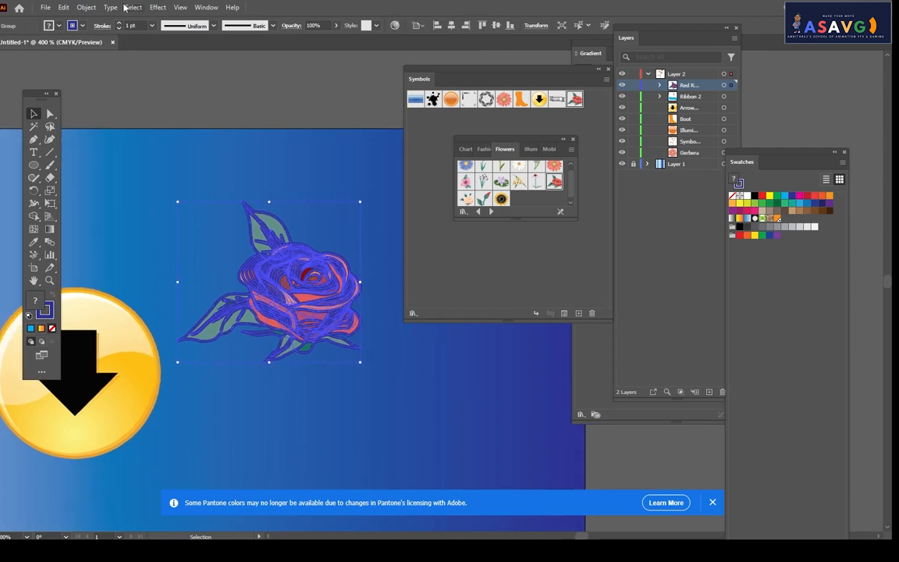
left_click(86, 7)
right_click(316, 289)
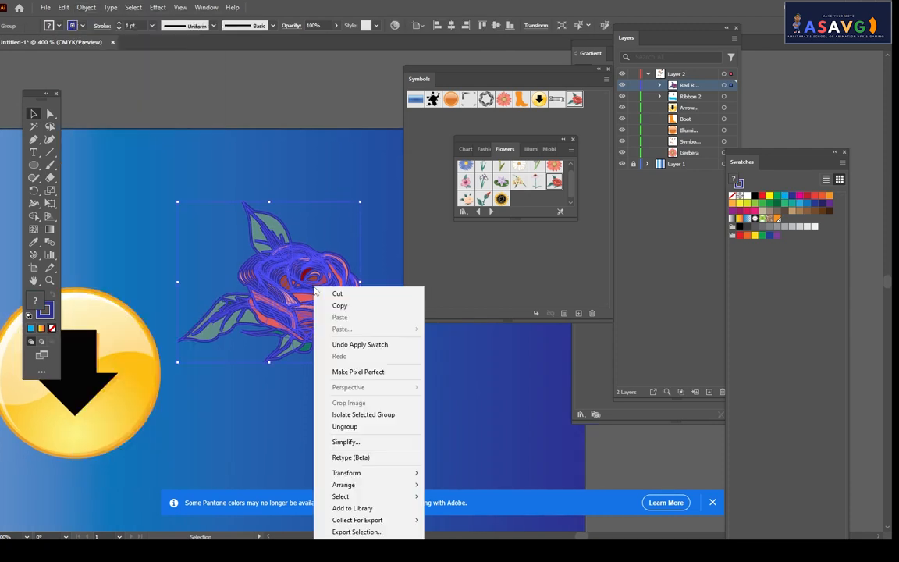
left_click(328, 426)
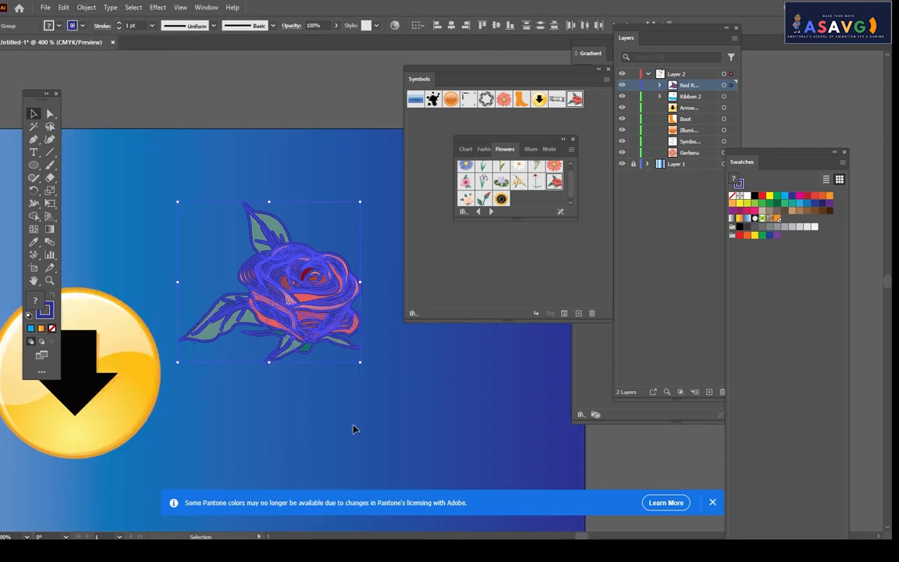
left_click(416, 366)
- Move one petal out to the rose's upper right, and try moving the upper leaf's veins away before undoing that move
left_click(318, 286)
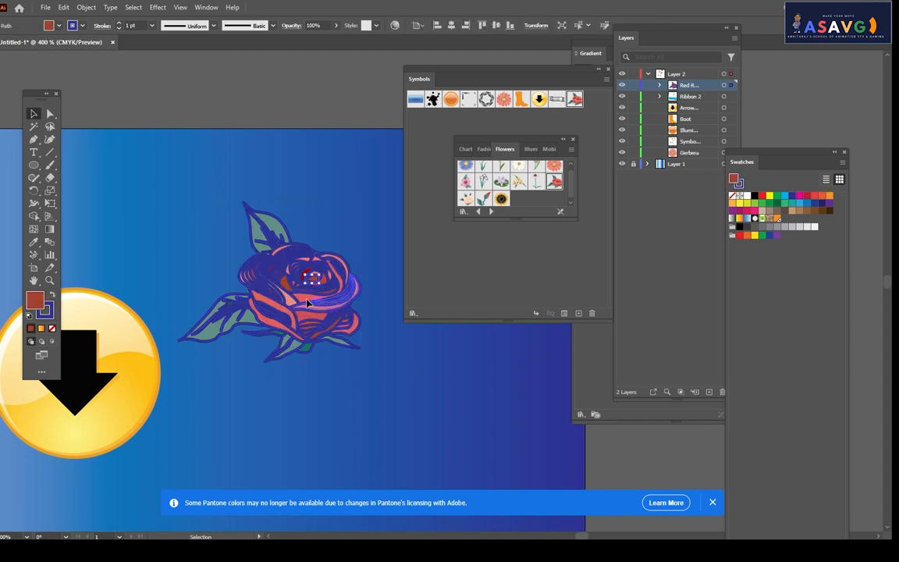
left_click(307, 302)
left_click_drag(307, 303, 352, 222)
left_click_drag(267, 245, 182, 197)
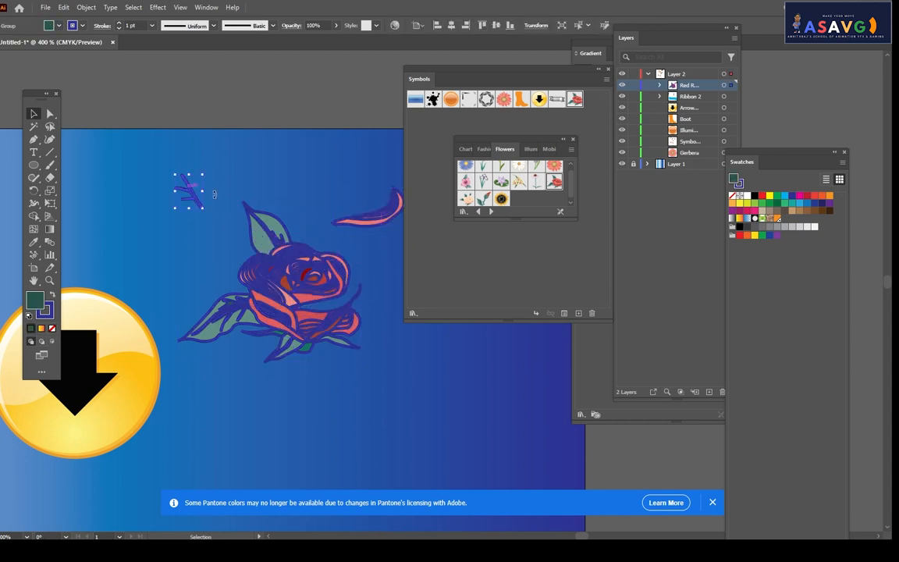
key("ctrl+z")
- Change the fill of the rose's upper leaf to orange
left_click(260, 232)
scroll(260, 232, "up", 5)
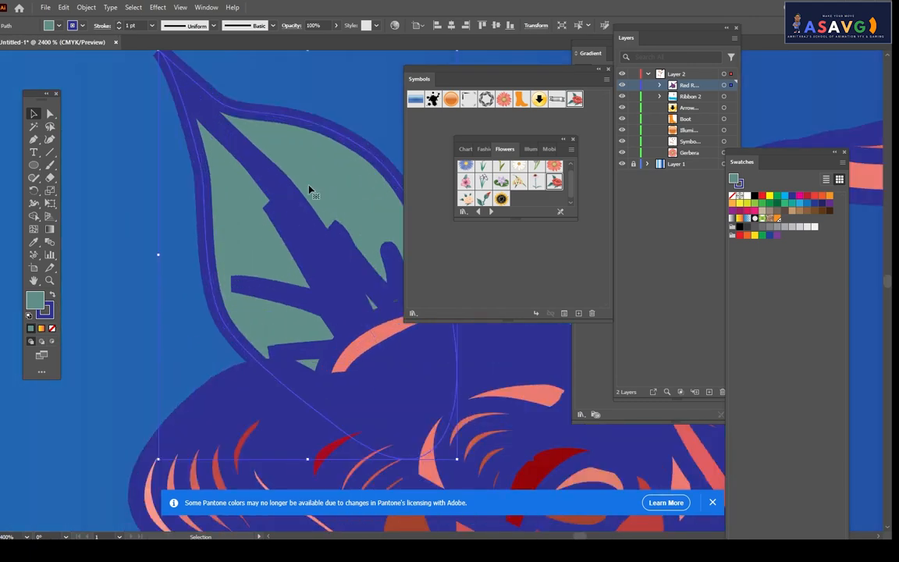
scroll(111, 190, "down", 4)
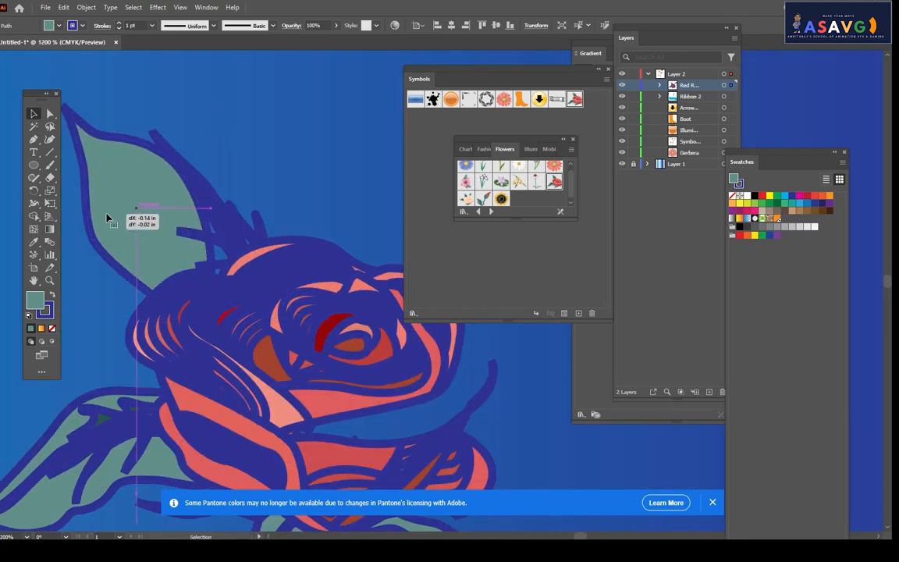
scroll(205, 204, "up", 2)
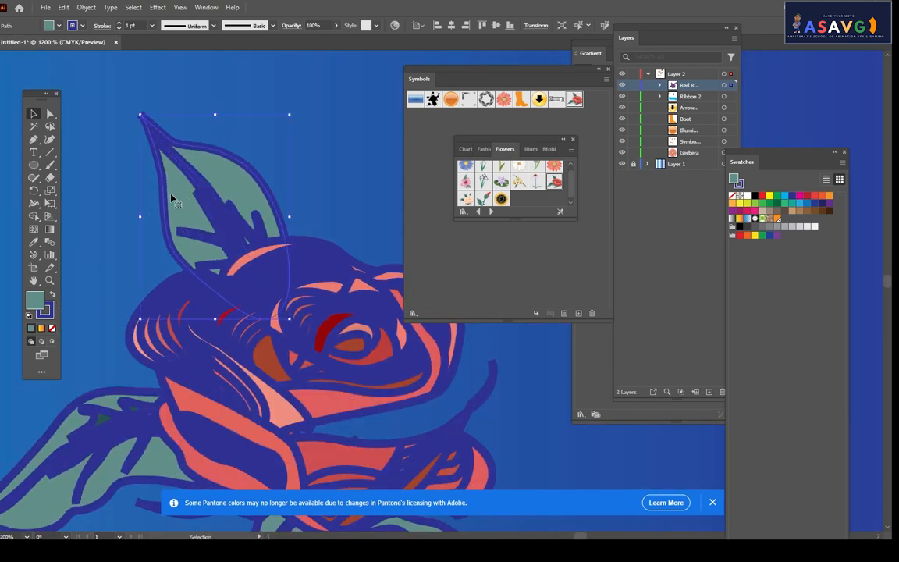
left_click(59, 26)
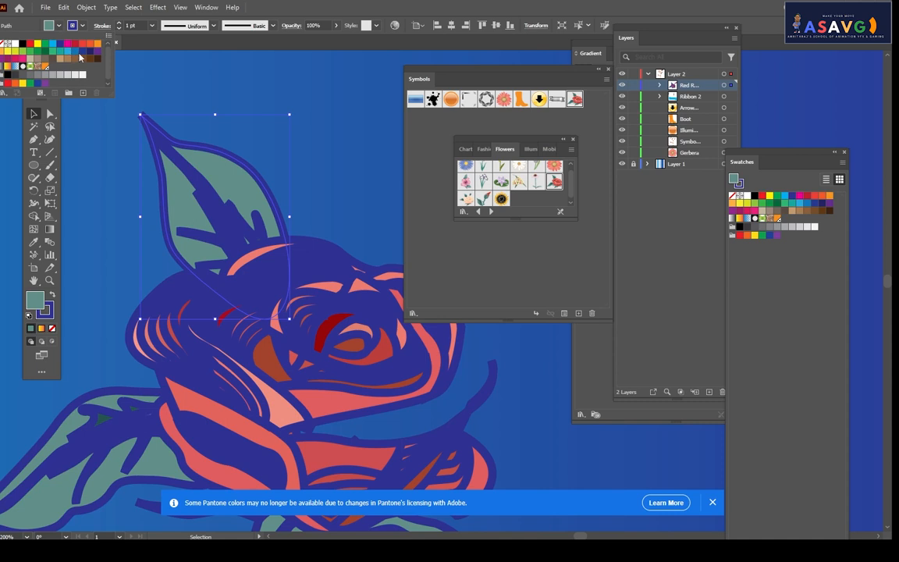
left_click(68, 45)
left_click(91, 44)
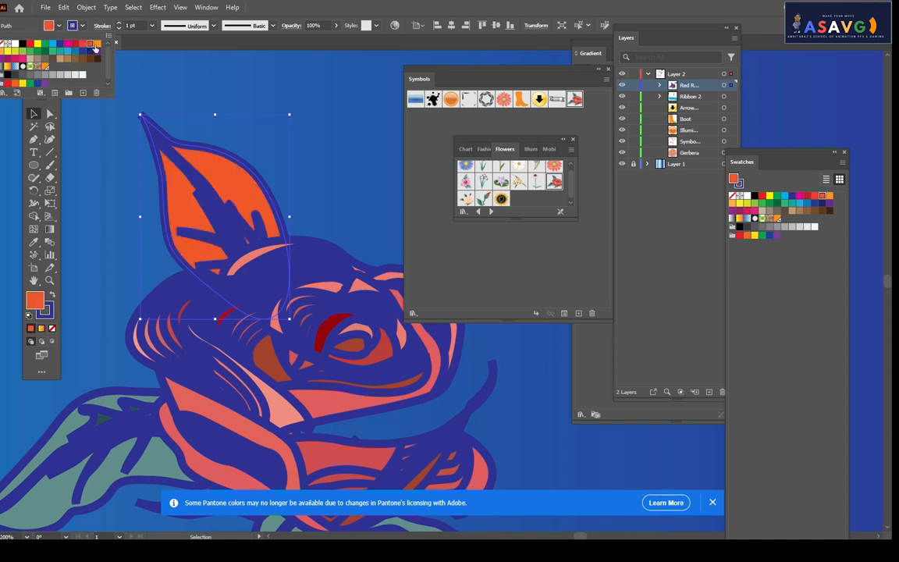
left_click(489, 373)
scroll(498, 392, "down", 4)
left_click_drag(490, 414, 367, 363)
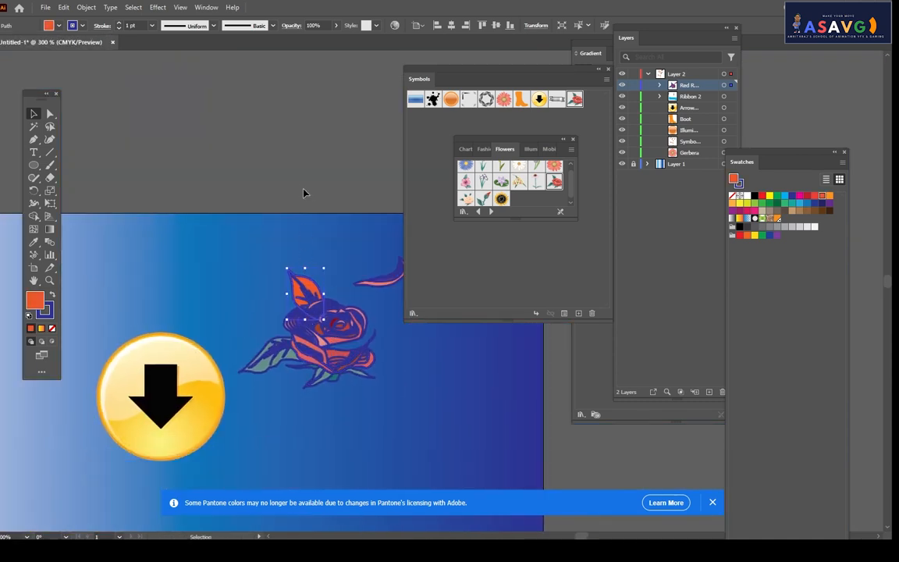
scroll(305, 193, "up", 2)
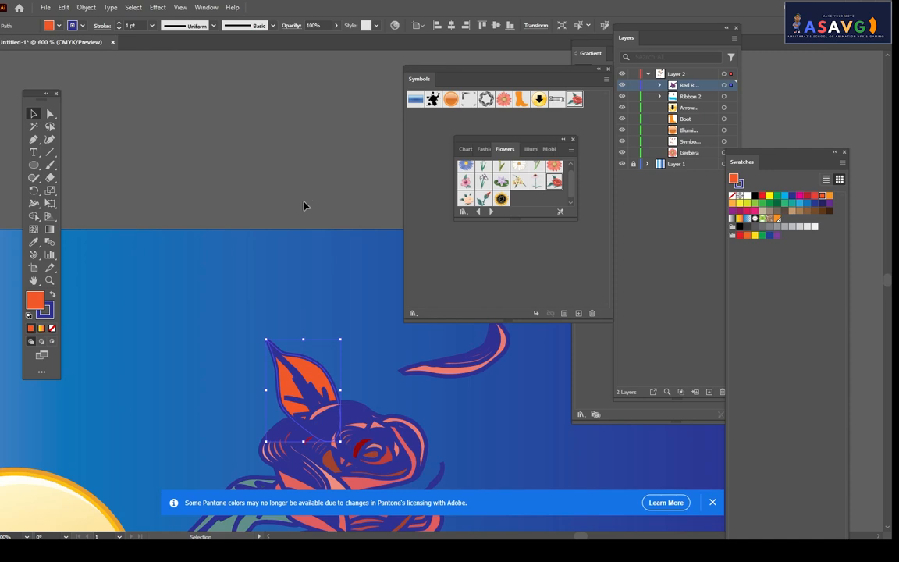
scroll(304, 206, "down", 2)
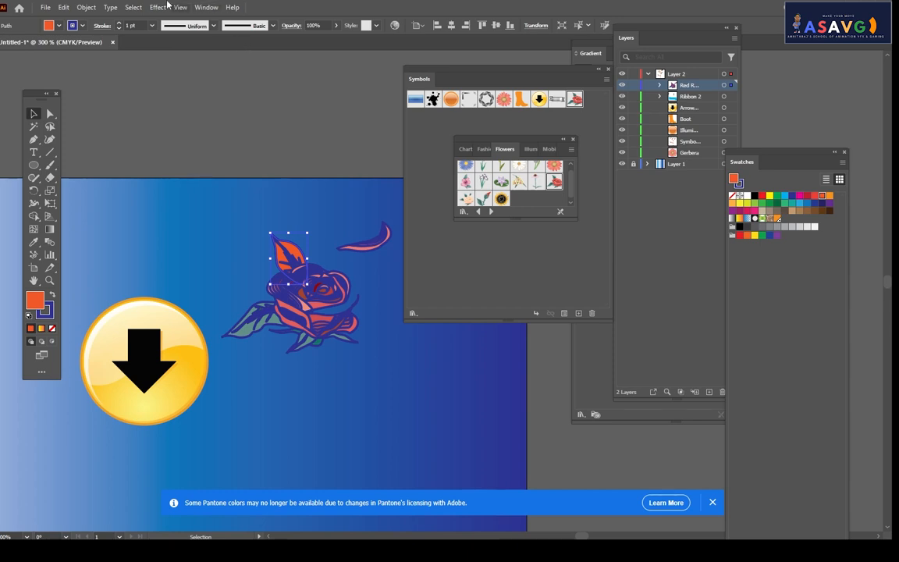
left_click(86, 7)
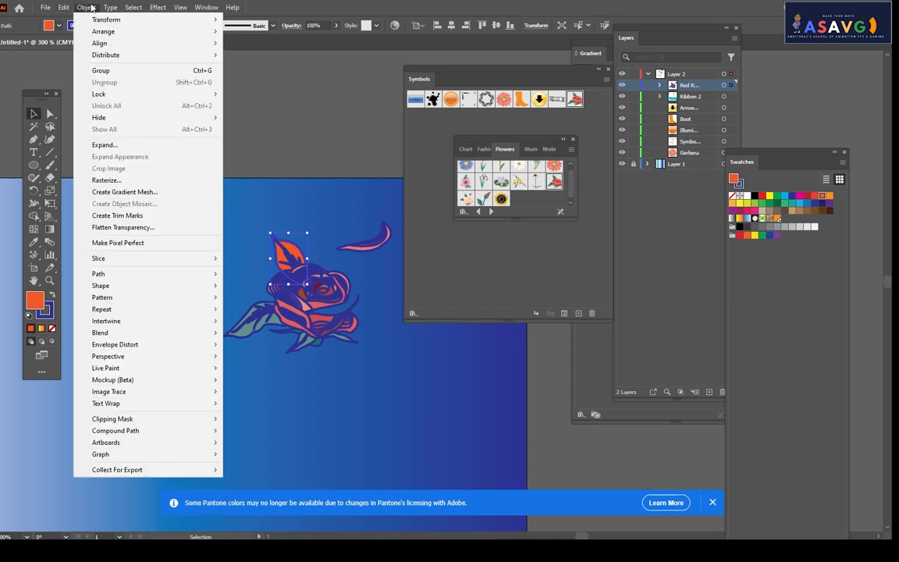
left_click(278, 356)
scroll(308, 346, "down", 2)
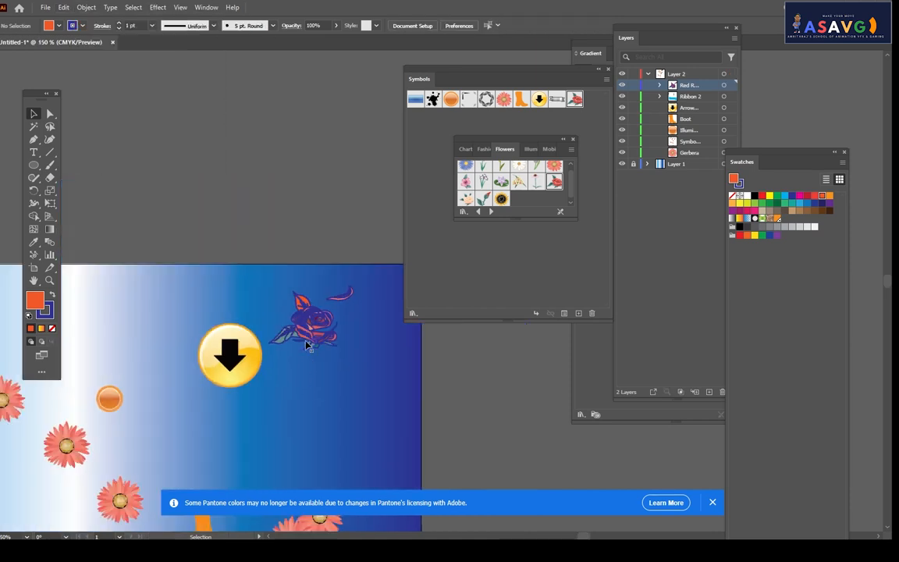
left_click(334, 328)
scroll(326, 343, "up", 1)
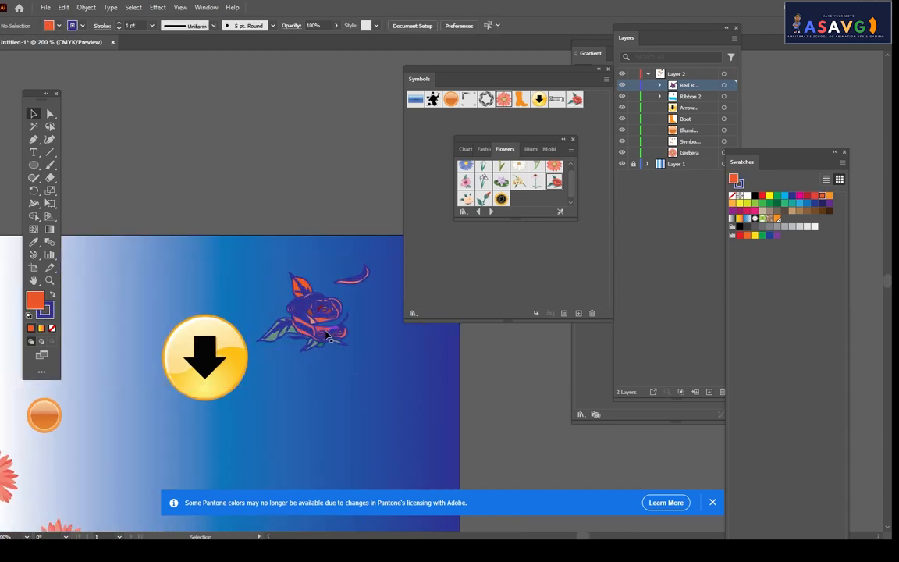
- Try to apply the Symbol Shifter tool to the rose's lower petal group
left_click(326, 344)
scroll(327, 343, "up", 4)
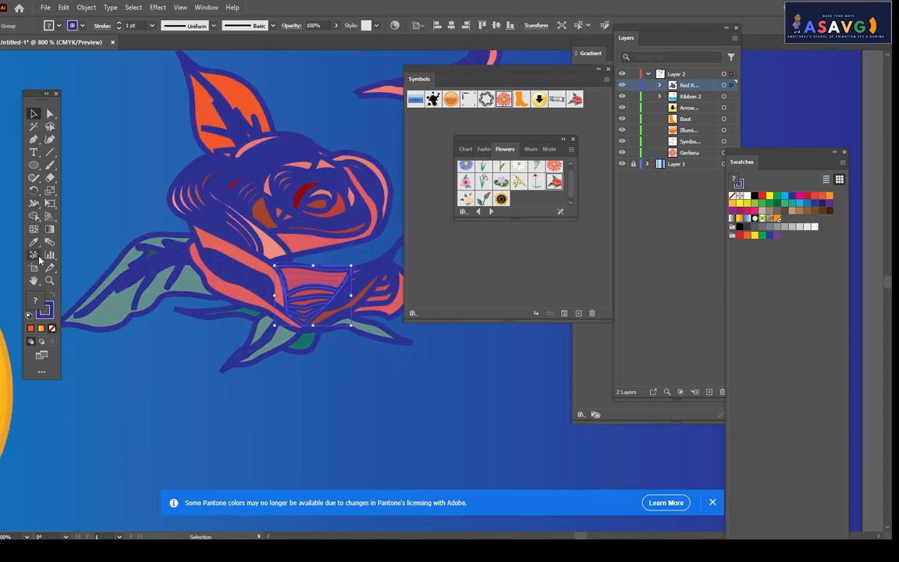
left_click_drag(34, 255, 90, 267)
left_click(312, 301)
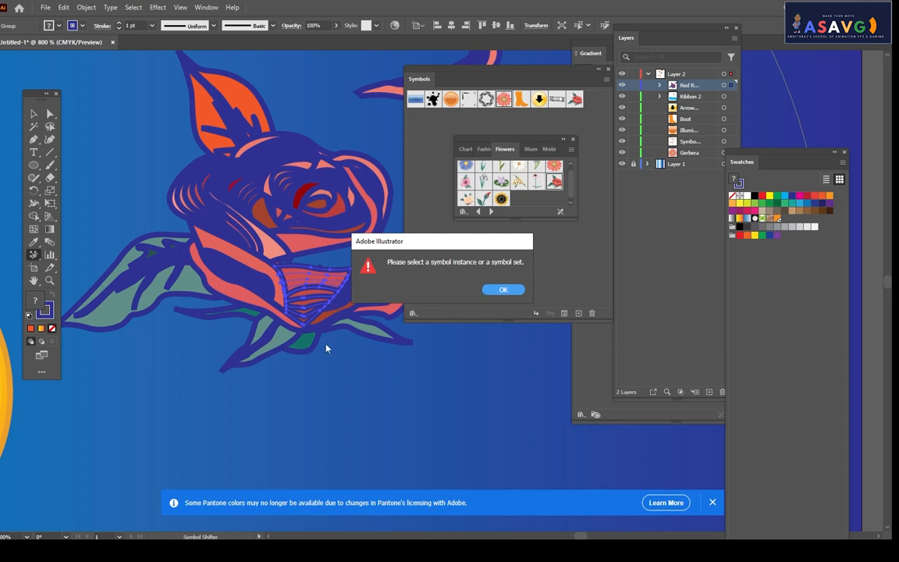
left_click(503, 290)
- Select all parts of the rose together with the detached petal and group them
key("ctrl+minus")
key("ctrl+minus")
key("ctrl+minus")
key("ctrl+minus")
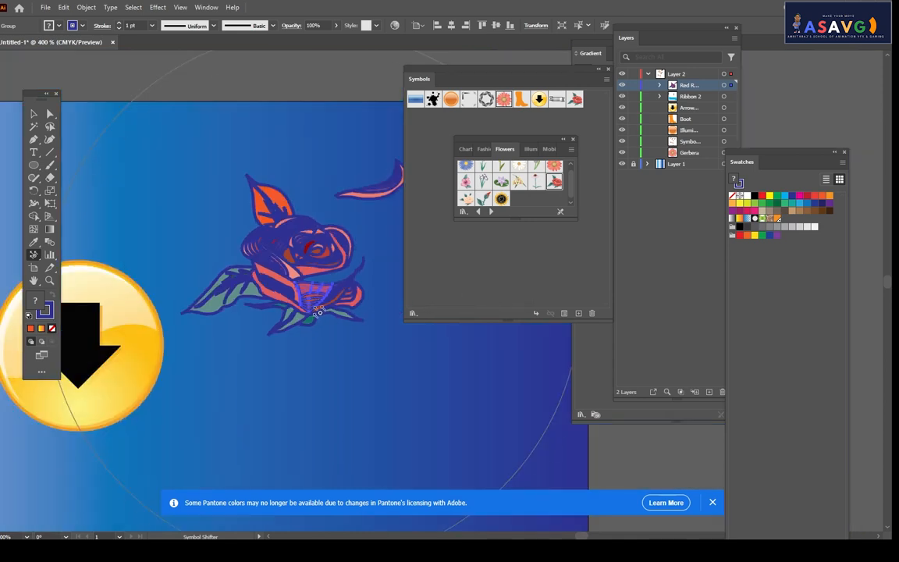
left_click(33, 115)
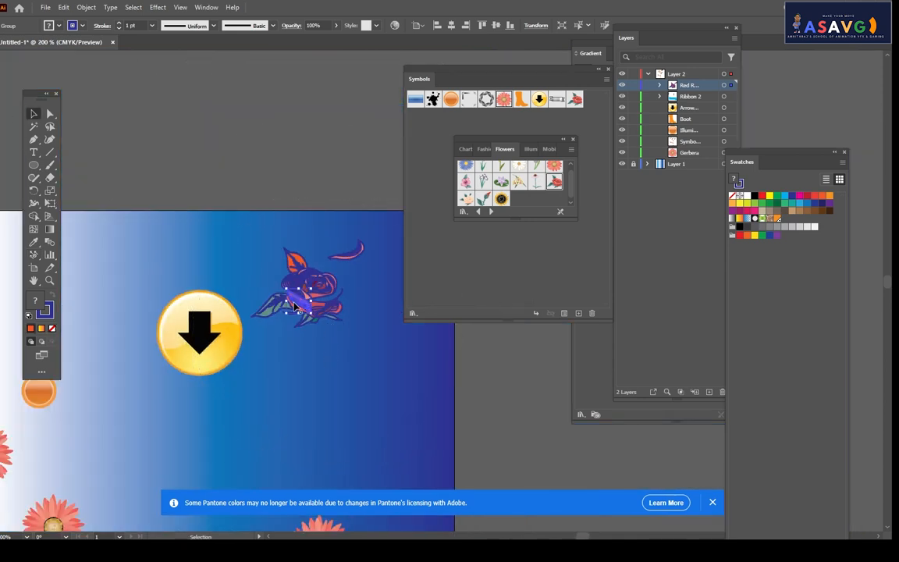
left_click_drag(399, 342, 356, 317)
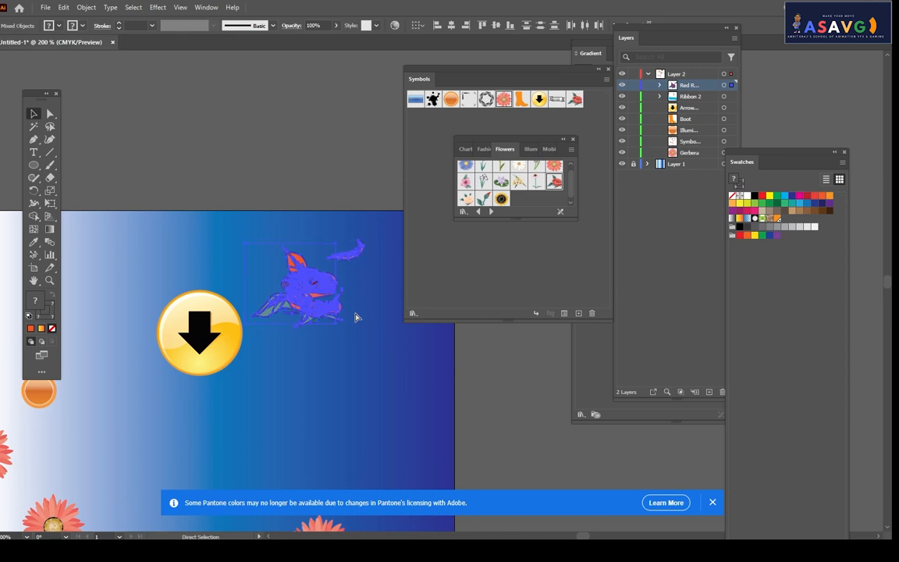
key("ctrl+g")
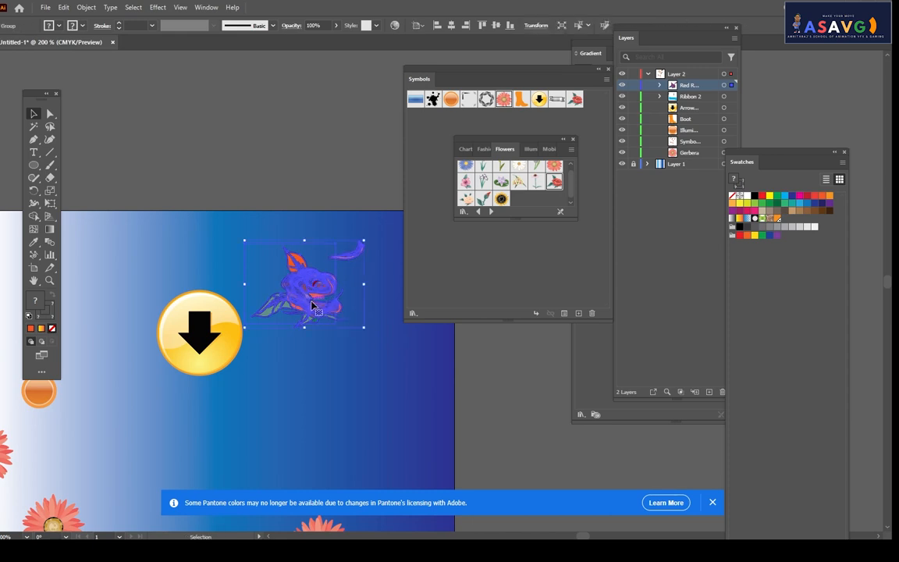
- Move the Flowers library aside and save the grouped rose as a dynamic Movie Clip symbol named New Symbol
left_click_drag(517, 146, 701, 227)
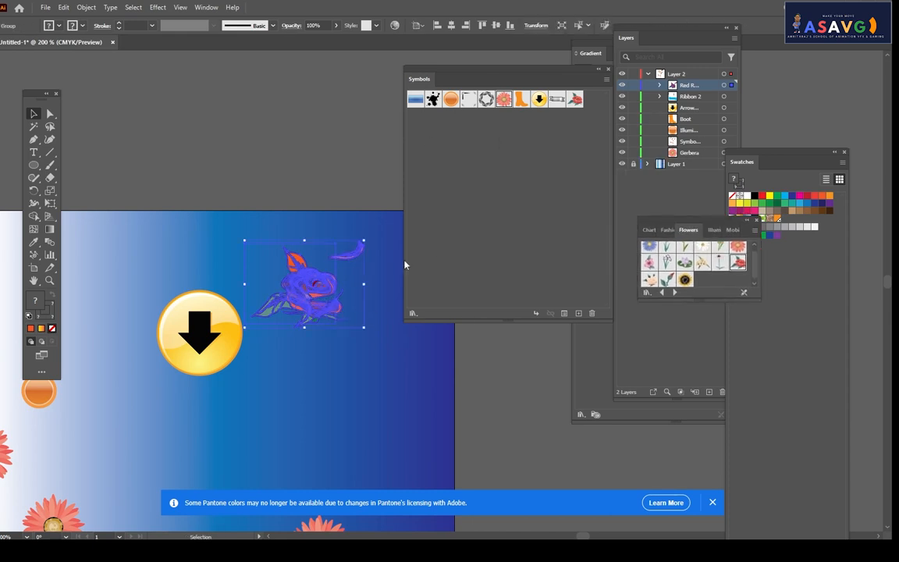
left_click_drag(312, 277, 493, 292)
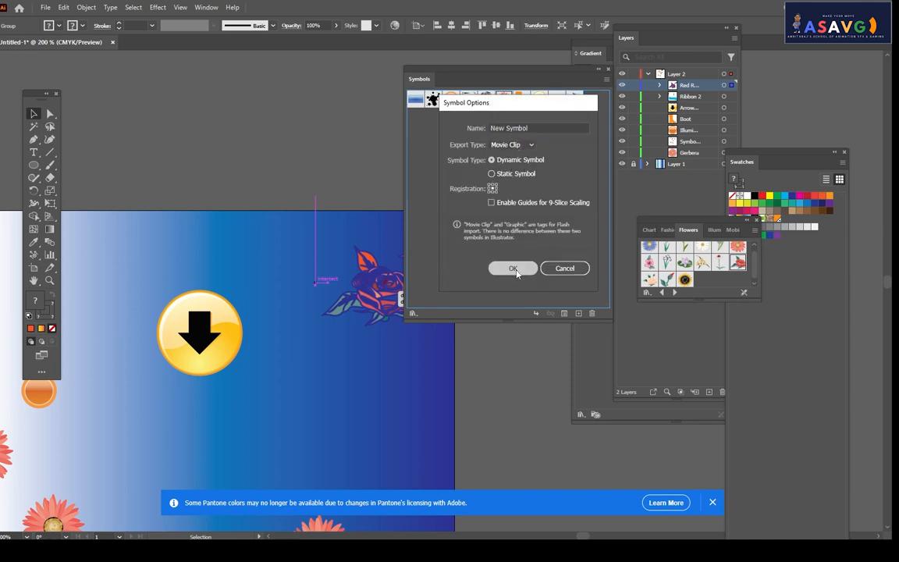
left_click(513, 268)
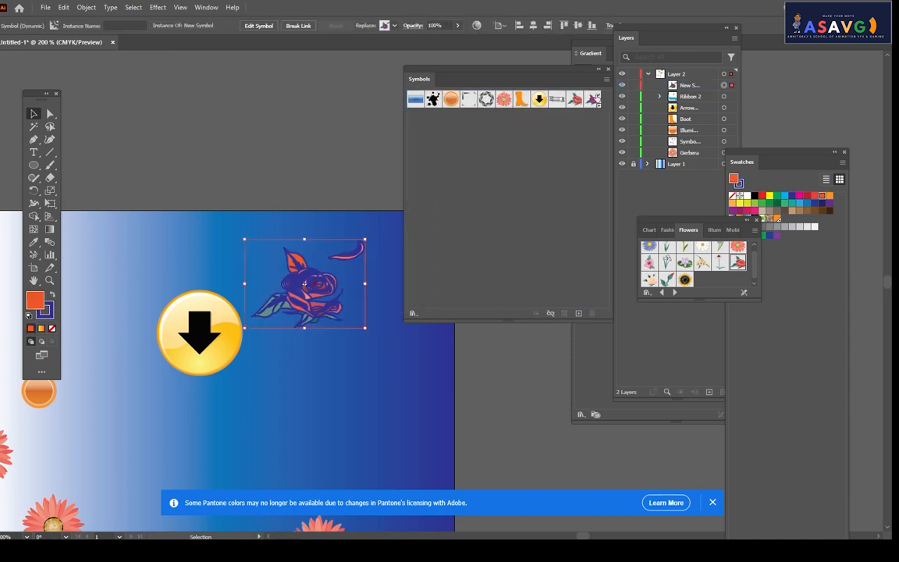
- Place an instance of the new rose symbol below the original and spray more copies around it with the Symbol Sprayer
left_click_drag(593, 98, 343, 367)
left_click(134, 350)
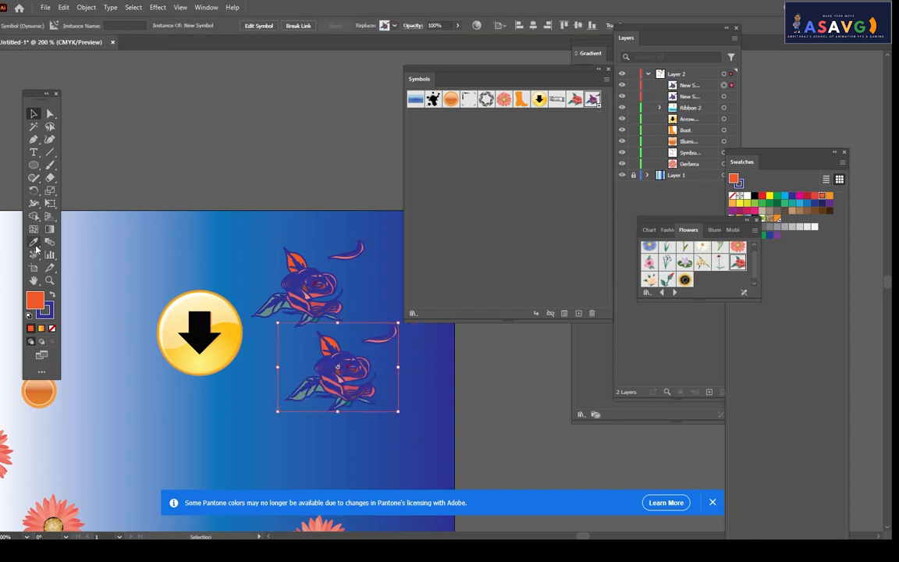
left_click_drag(35, 257, 78, 255)
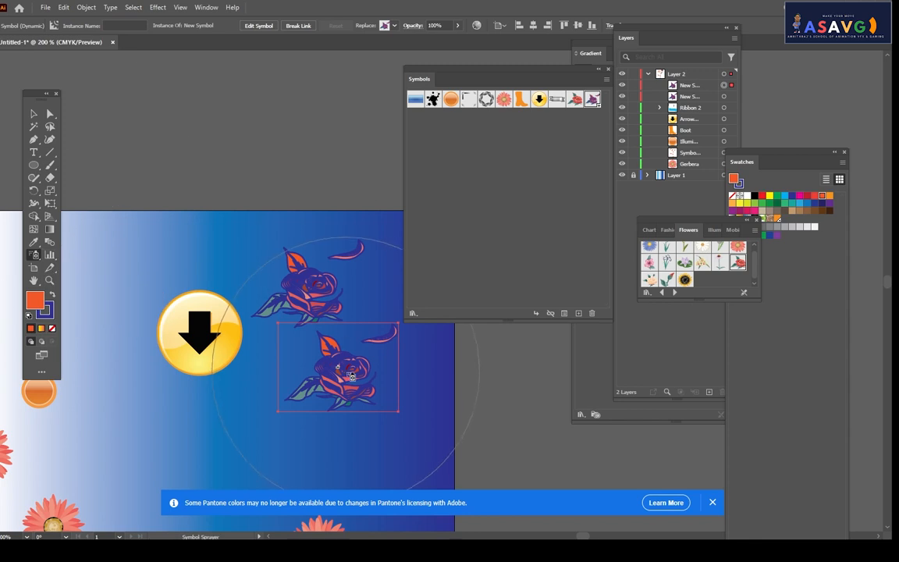
mouse_move(321, 395)
left_mouse_down()
mouse_move(390, 403)
mouse_move(343, 395)
mouse_move(274, 344)
mouse_move(226, 391)
left_mouse_up()
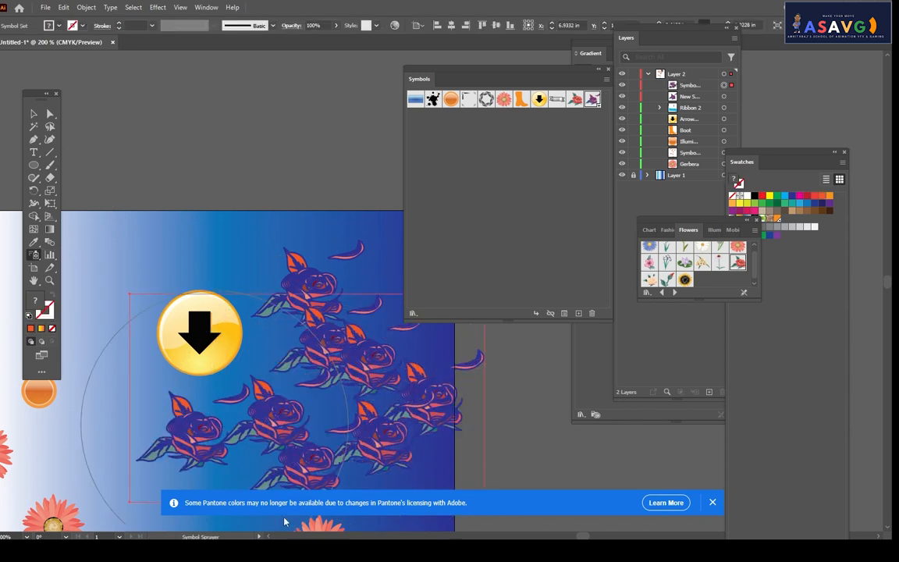
- Undo the sprayed rose copies and the last repositioning of the placed rose instance
scroll(414, 431, "down", 5)
key("ctrl+z")
key("ctrl+z")
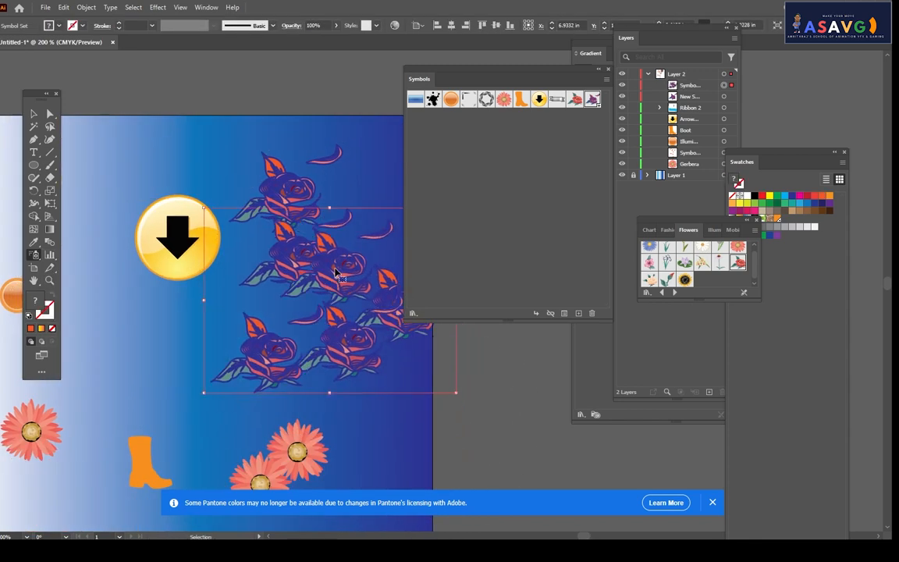
key("v")
key("ctrl+z")
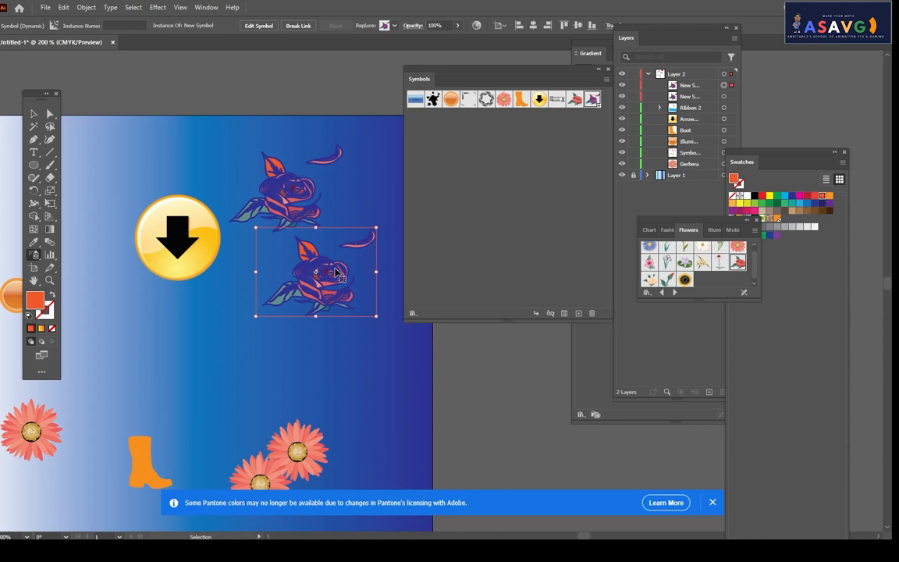
key("ctrl+z")
key("shift+s")
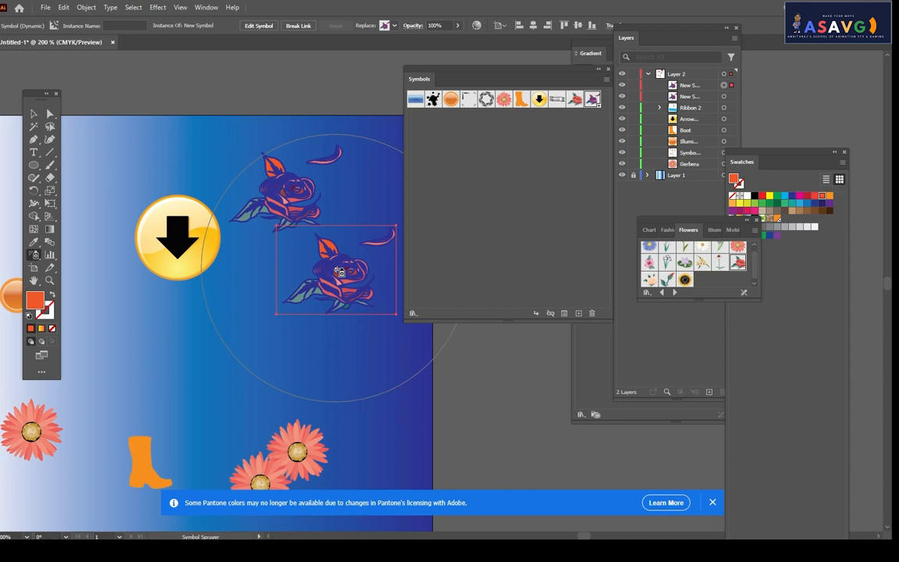
- Select all the symbols on the gradient poster and delete them, leaving only the background
scroll(301, 351, "down", 2)
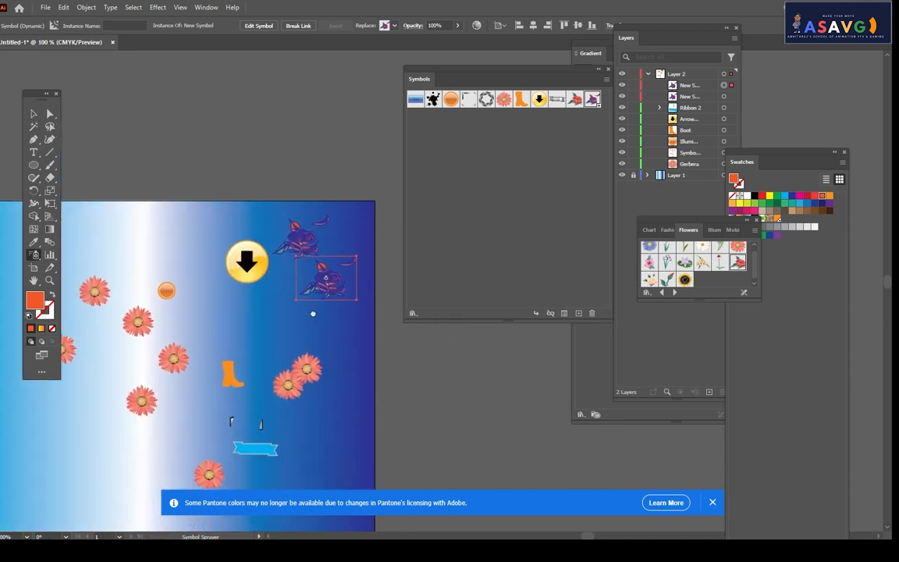
mouse_move(232, 319)
left_mouse_down()
mouse_move(247, 297)
mouse_move(281, 284)
left_mouse_up()
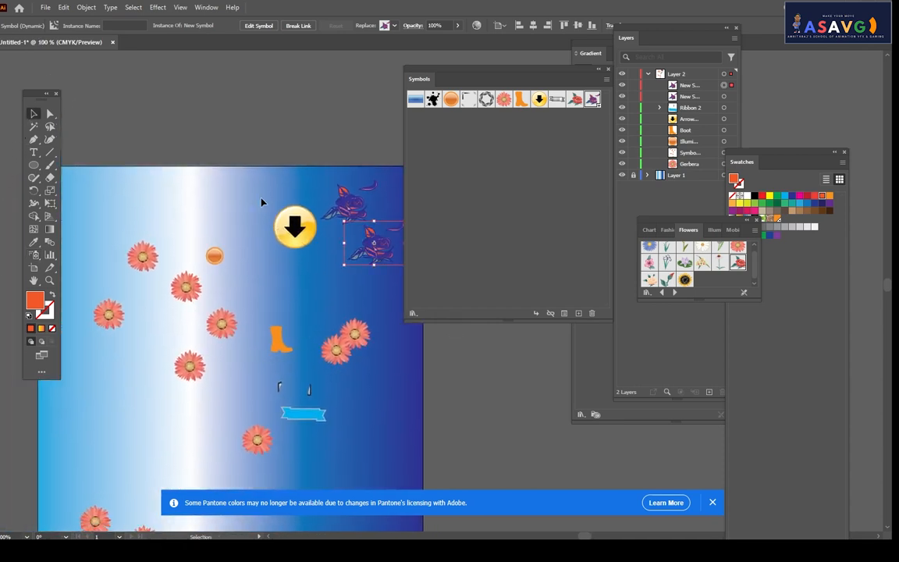
scroll(262, 204, "down", 1)
scroll(274, 222, "down", 1)
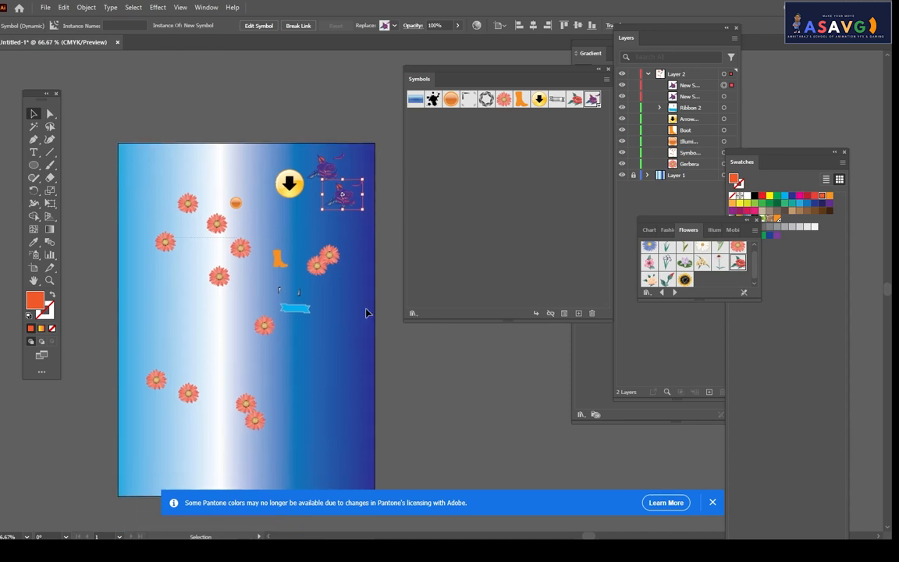
key("ctrl+a")
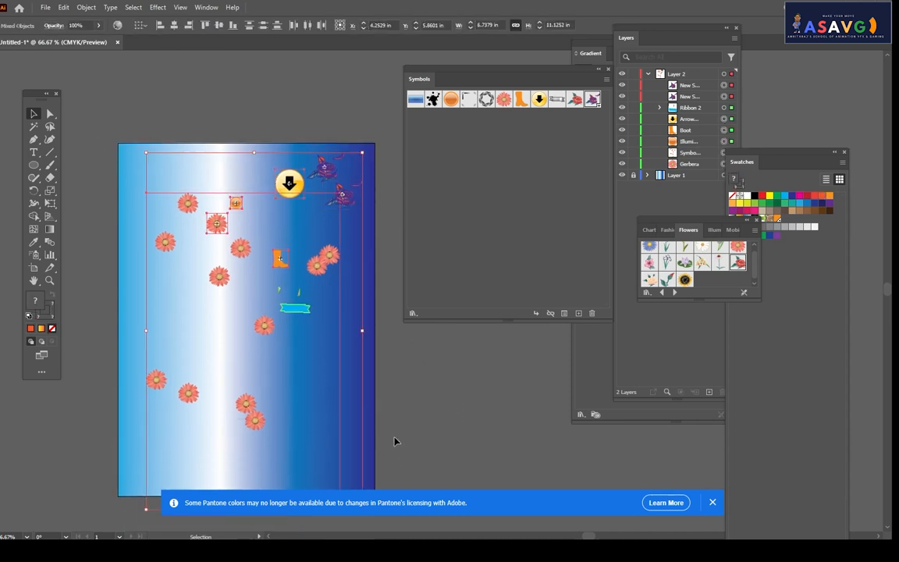
key("Delete")
key("ctrl+1")
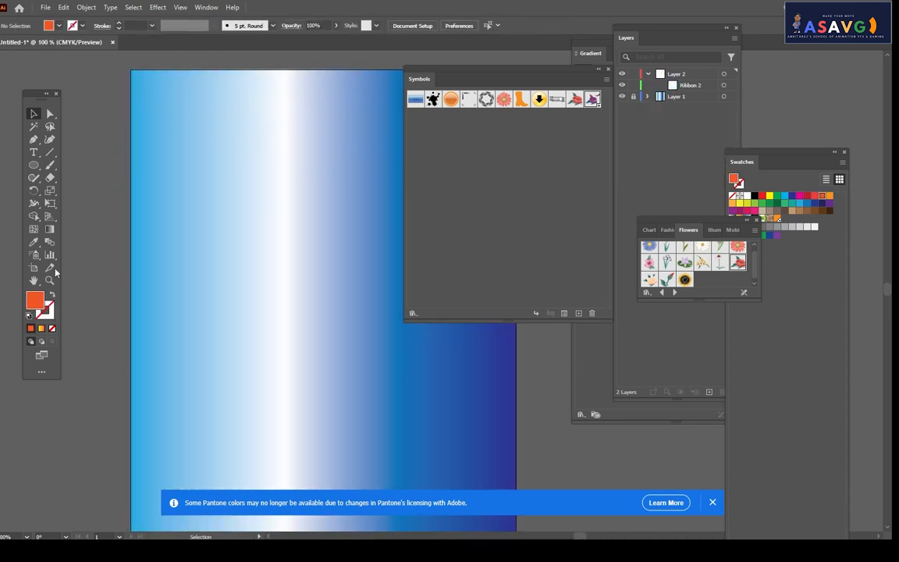
- Place an instance of the Illuminated Orange symbol in the pale upper area of the poster
left_click(35, 256)
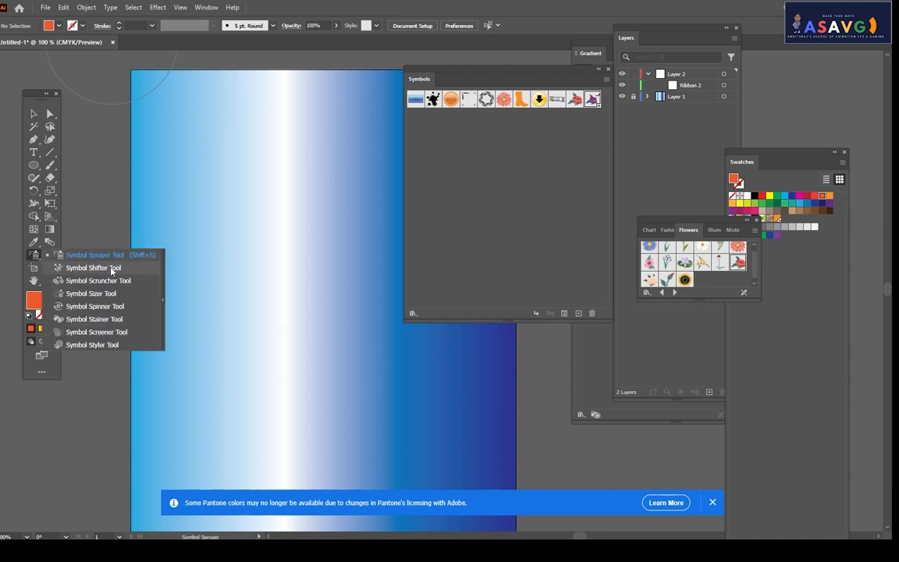
left_click(111, 269)
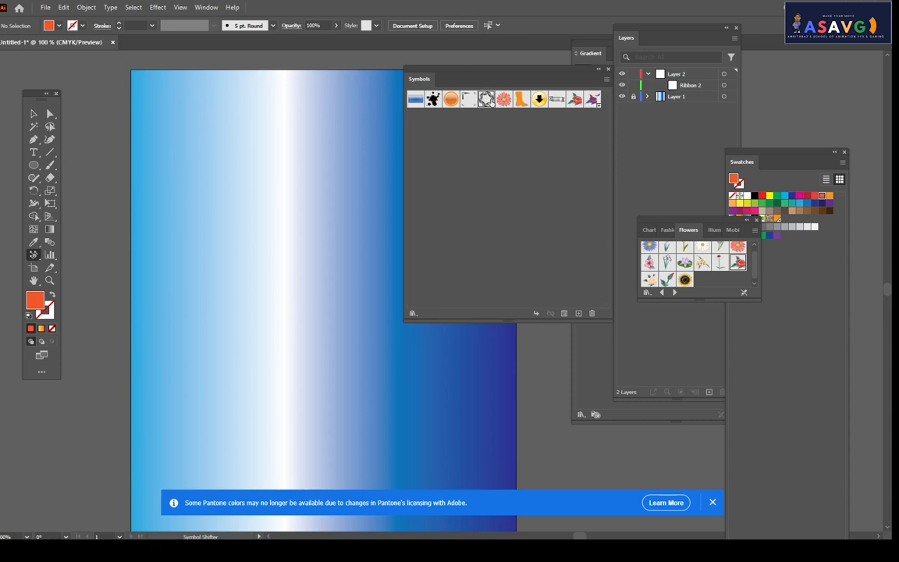
double_click(452, 100)
left_click(5, 57)
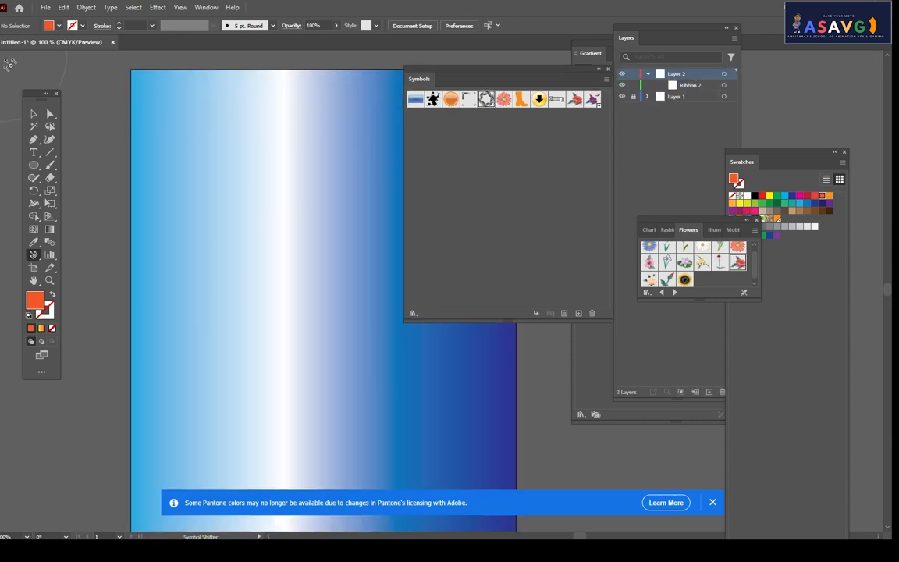
left_click(241, 158)
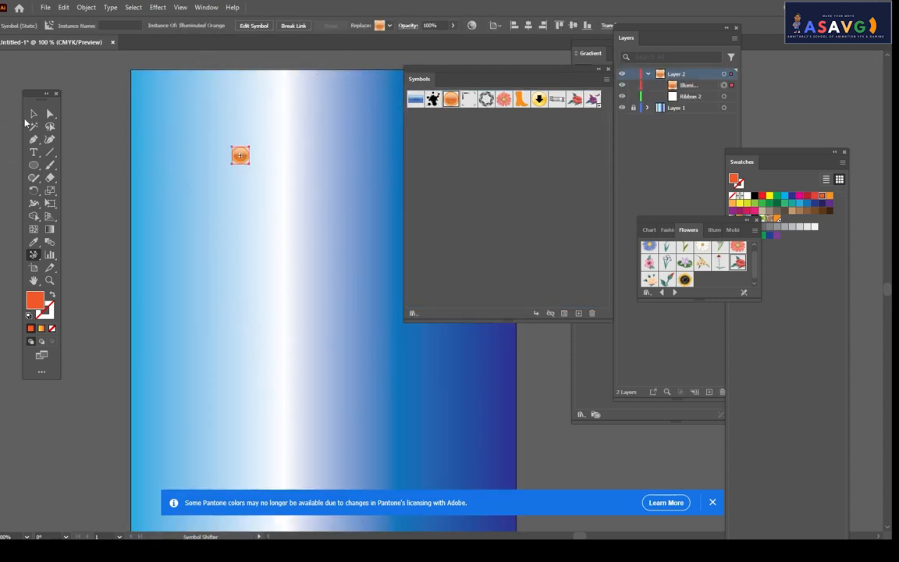
left_click_drag(239, 160, 248, 197)
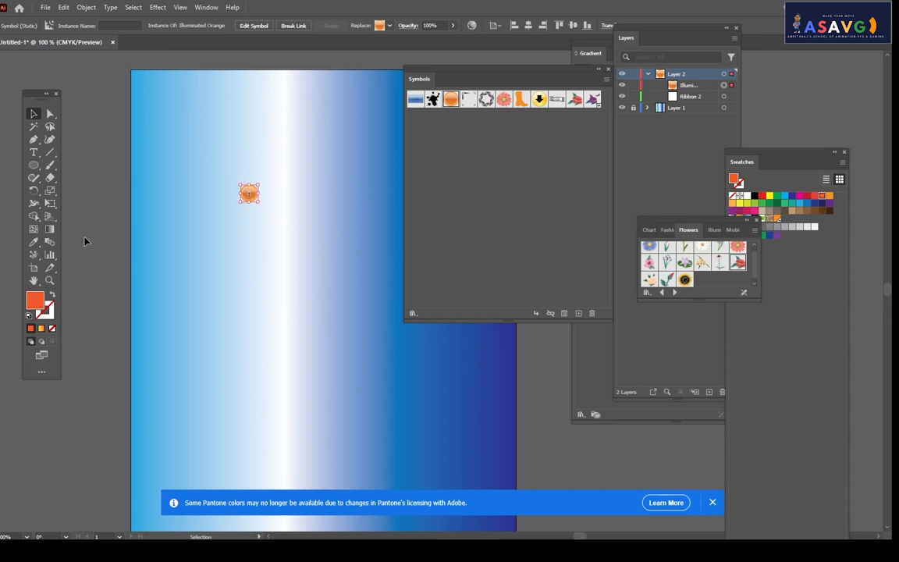
- Spray several more Illuminated Orange copies around the placed instance with the Symbol Sprayer
right_click(33, 257)
left_click(86, 256)
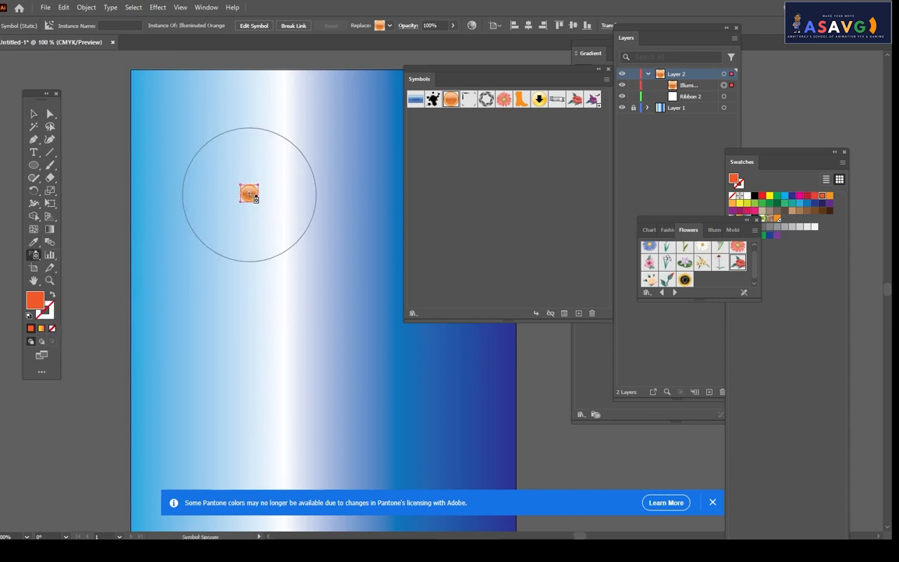
left_click_drag(249, 193, 293, 172)
- Push part of the sprayed orange symbols down and to the left with the Symbol Shifter
right_click(43, 259)
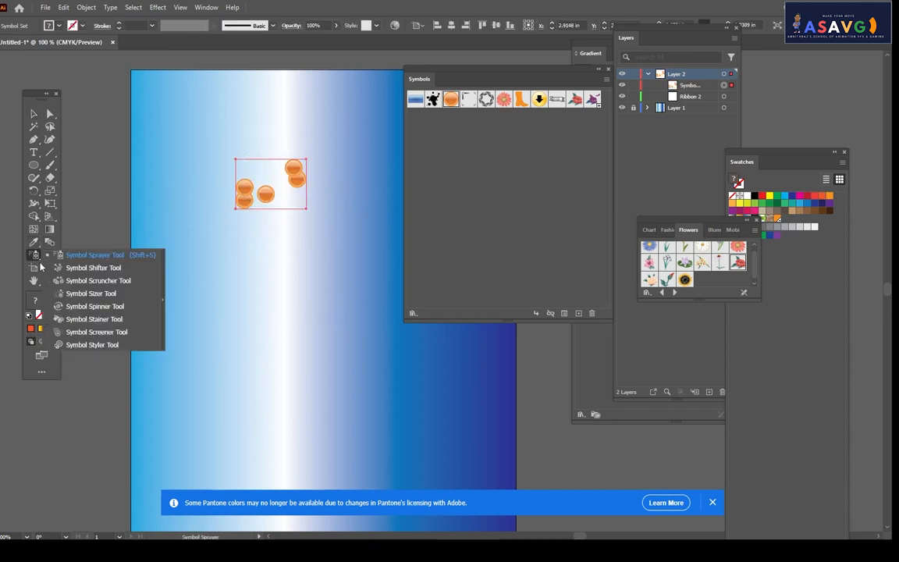
left_click(86, 270)
left_click_drag(232, 269, 218, 273)
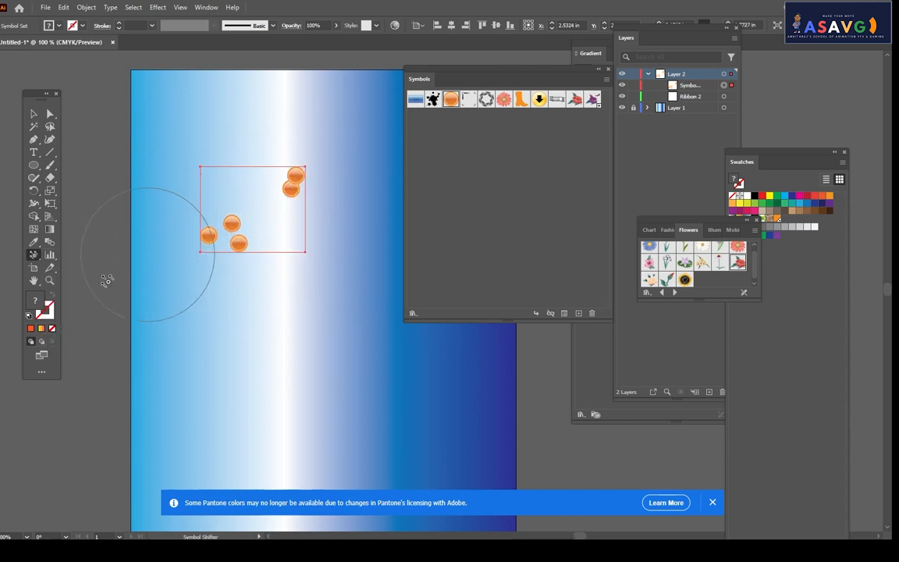
- Try the Symbol Scruncher on the sprayed orange symbols to change their spacing, and undo the changes
right_click(33, 255)
left_click(89, 278)
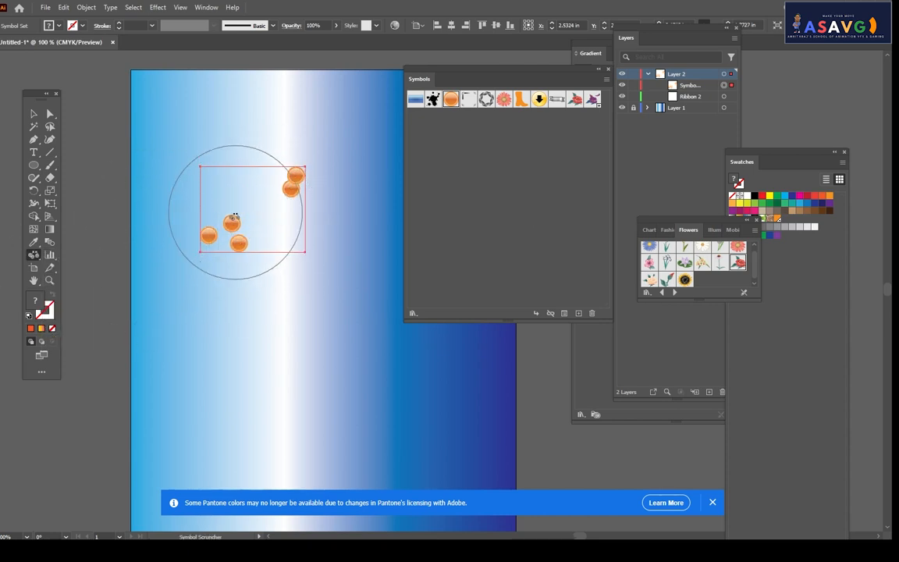
mouse_move(234, 218)
left_mouse_down()
mouse_move(410, 295)
mouse_move(198, 198)
mouse_move(196, 188)
mouse_move(259, 236)
mouse_move(237, 216)
mouse_move(395, 272)
mouse_move(221, 217)
mouse_move(231, 215)
mouse_move(269, 254)
left_mouse_up()
left_click_drag(223, 228, 167, 202)
key("ctrl+z")
mouse_move(238, 242)
left_mouse_down()
mouse_move(222, 238)
mouse_move(282, 251)
mouse_move(227, 231)
mouse_move(237, 208)
mouse_move(252, 235)
mouse_move(251, 280)
left_mouse_up()
key("ctrl+z")
key("ctrl+z")
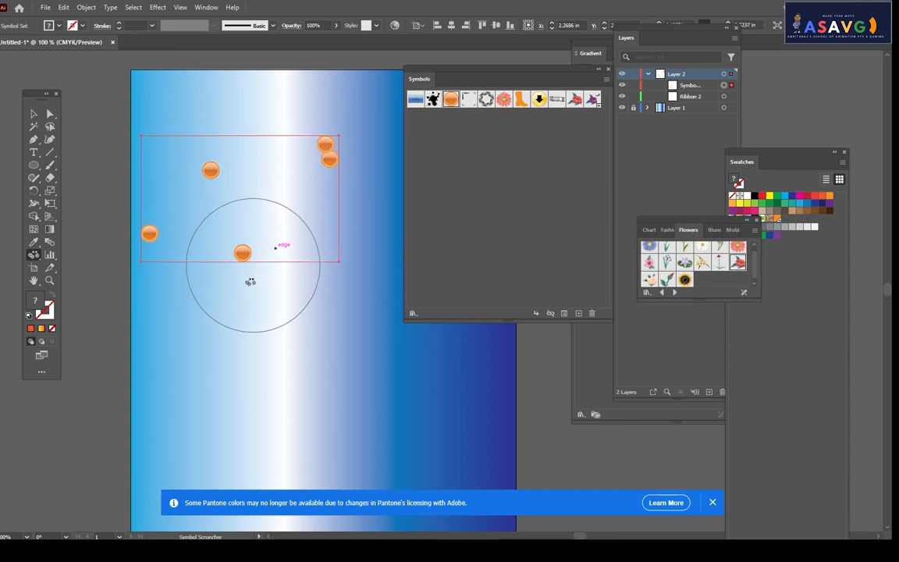
- Vary the sizes of the orange symbols with the Symbol Sizer, shrinking the lower ones and enlarging the upper pair
left_click(33, 254)
left_click(80, 293)
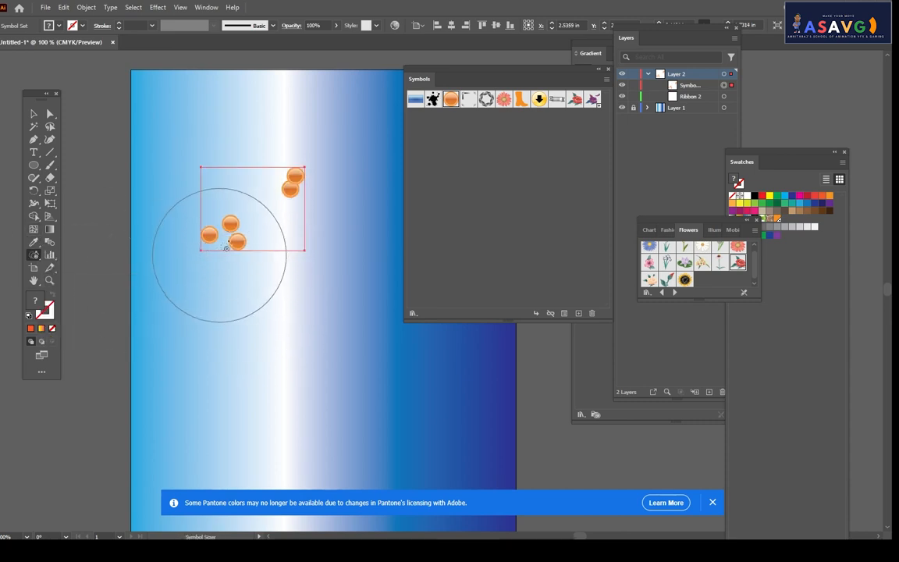
mouse_move(221, 250)
left_mouse_down()
mouse_move(236, 237)
mouse_move(252, 281)
mouse_move(218, 207)
mouse_move(223, 246)
mouse_move(192, 225)
mouse_move(191, 213)
left_mouse_up()
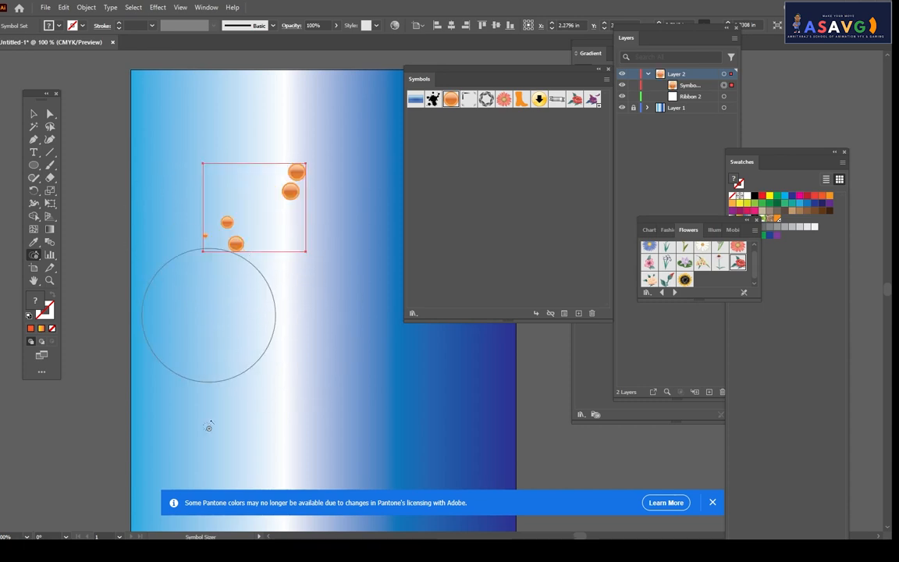
left_click(168, 550)
left_click(220, 133)
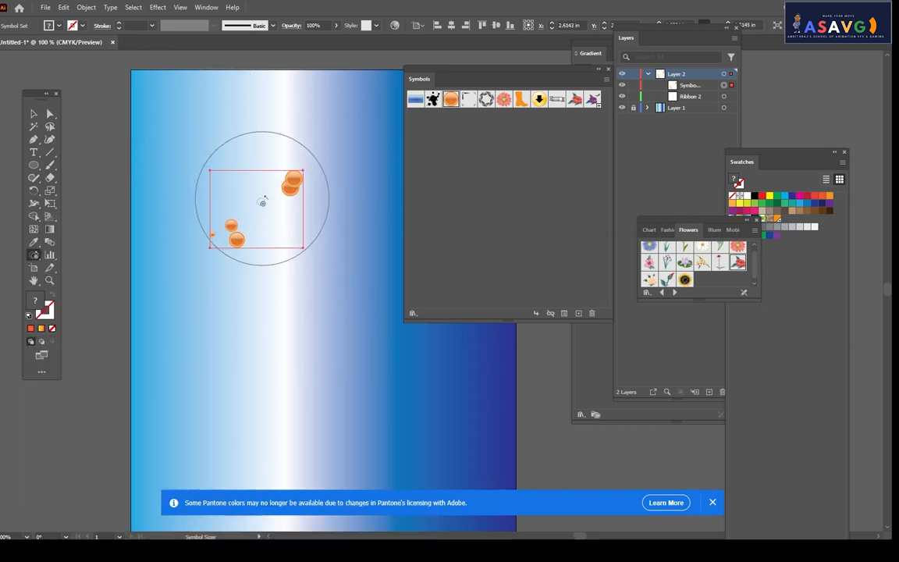
mouse_move(236, 233)
left_mouse_down()
mouse_move(249, 242)
mouse_move(235, 223)
mouse_move(226, 231)
mouse_move(207, 224)
mouse_move(240, 251)
left_mouse_up()
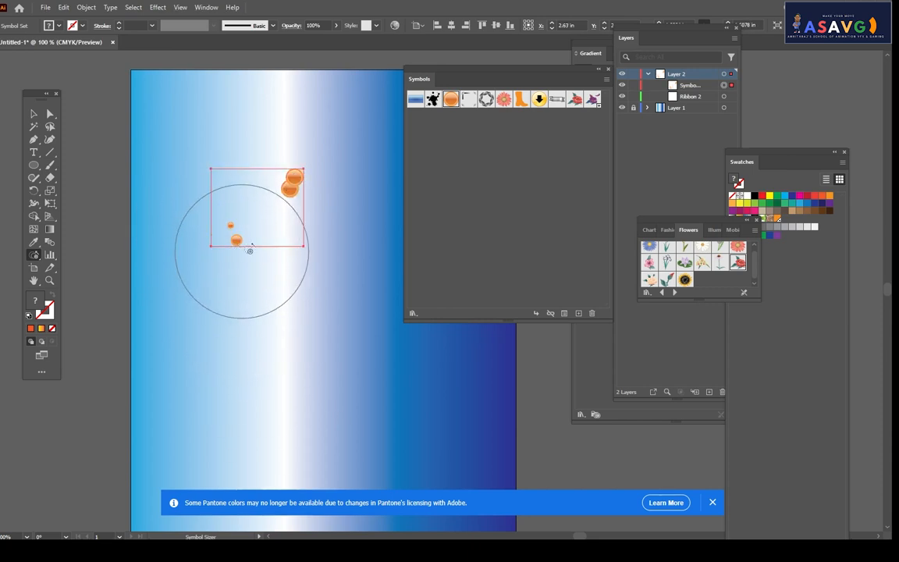
- Rotate the orange symbols in the set to different angles with the Symbol Spinner
left_click(34, 255)
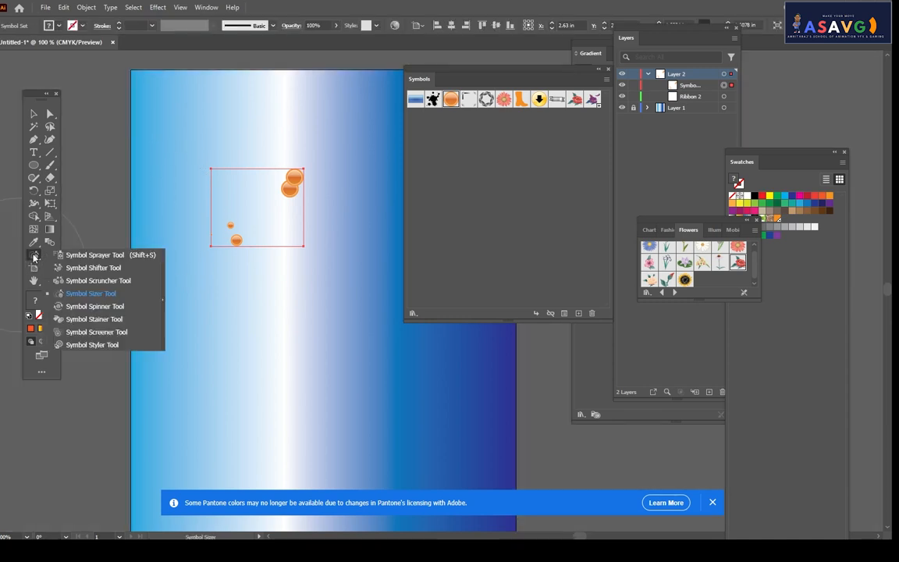
left_click(92, 306)
mouse_move(291, 207)
left_mouse_down()
mouse_move(295, 191)
mouse_move(223, 158)
mouse_move(370, 175)
mouse_move(247, 234)
mouse_move(235, 248)
mouse_move(232, 305)
mouse_move(211, 275)
left_mouse_up()
mouse_move(285, 184)
left_mouse_down()
mouse_move(315, 224)
mouse_move(276, 269)
mouse_move(211, 263)
mouse_move(205, 202)
mouse_move(327, 162)
mouse_move(383, 191)
mouse_move(289, 307)
mouse_move(229, 381)
left_mouse_up()
scroll(232, 221, "up", 2)
mouse_move(236, 241)
left_mouse_down()
mouse_move(238, 280)
mouse_move(331, 137)
mouse_move(263, 252)
left_mouse_up()
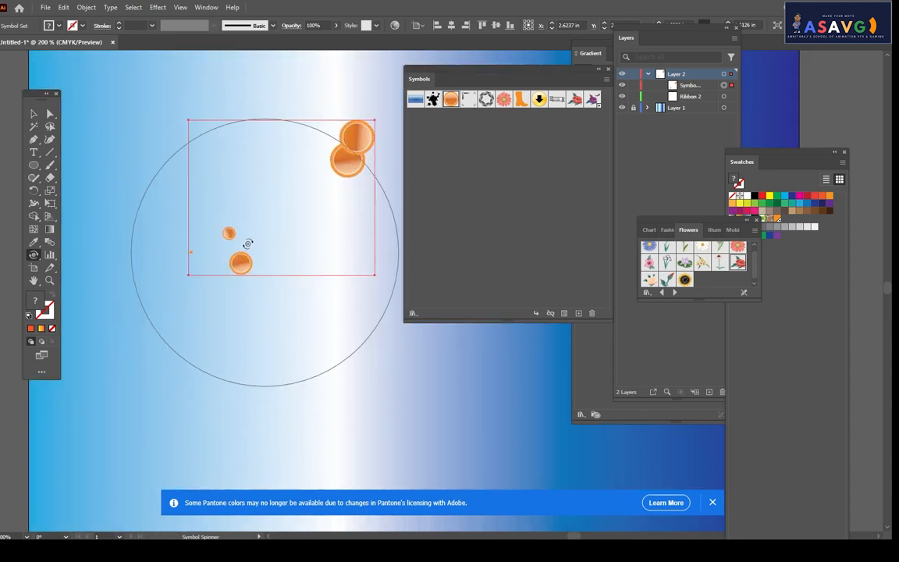
mouse_move(227, 221)
left_mouse_down()
mouse_move(205, 235)
mouse_move(234, 218)
mouse_move(263, 279)
mouse_move(312, 240)
left_mouse_up()
- Tint the three lower orange symbols with the orange-red fill colour using the Symbol Stainer
left_click(34, 254)
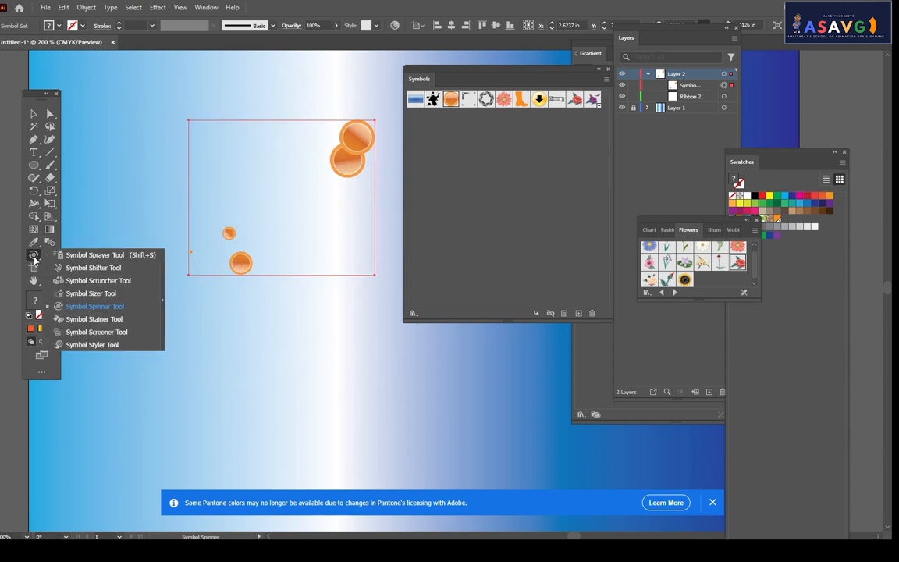
left_click(92, 319)
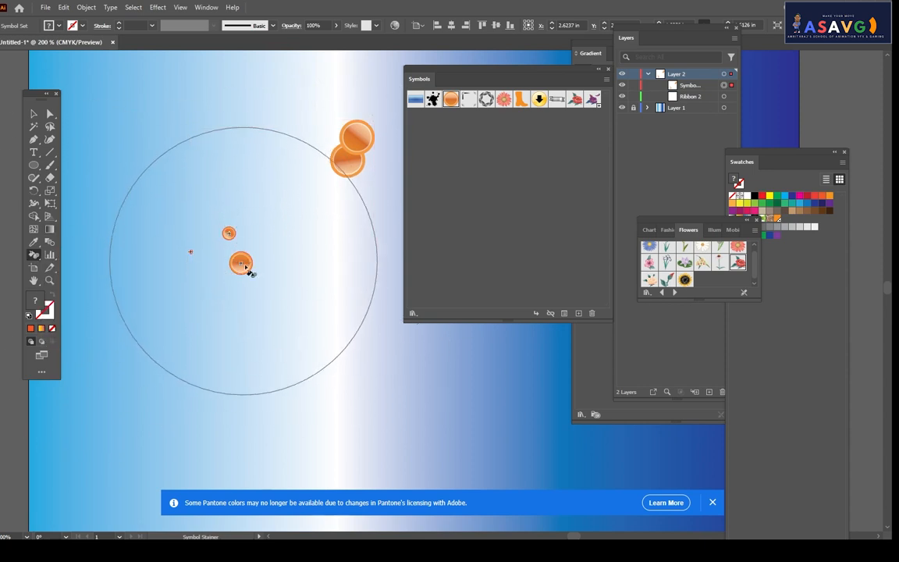
left_click(243, 268)
scroll(248, 254, "up", 3)
left_click(242, 268)
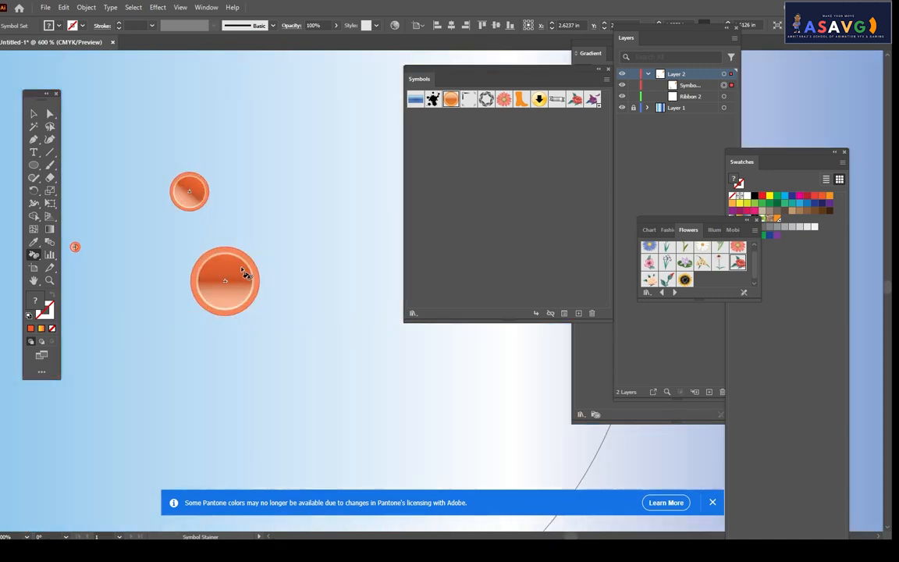
- Reverse the Symbol Stainer tint on the lower orange symbols and apply the same reduction to the upper overlapping pair
left_click(240, 293, "alt")
left_click(239, 295, "alt")
left_click(237, 292, "alt")
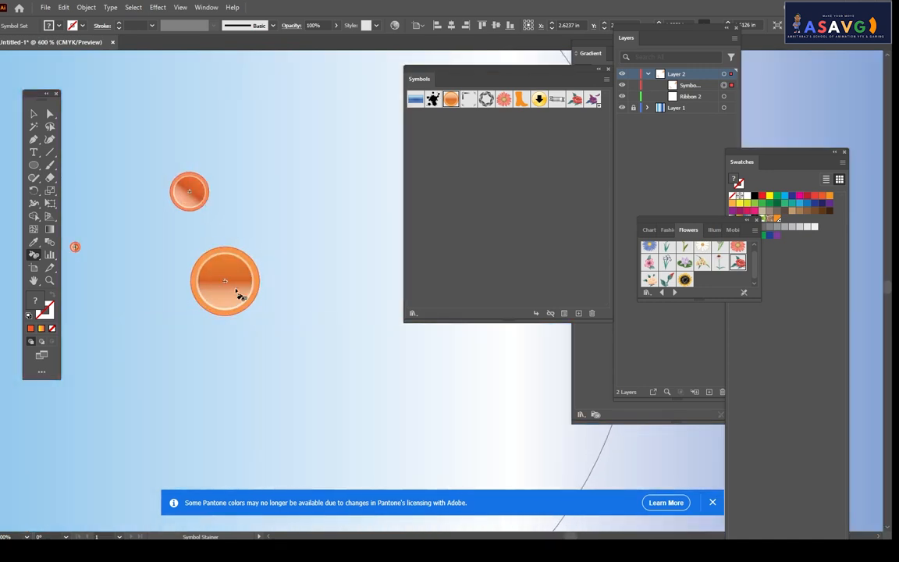
left_click(236, 287, "alt")
left_click_drag(305, 207, 186, 337)
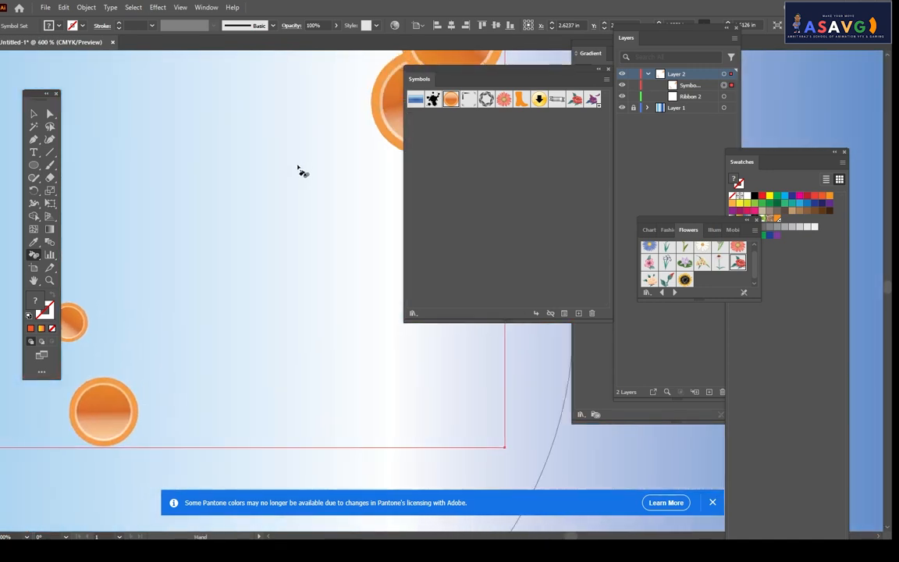
left_click_drag(285, 195, 196, 286)
left_click(356, 183, "alt")
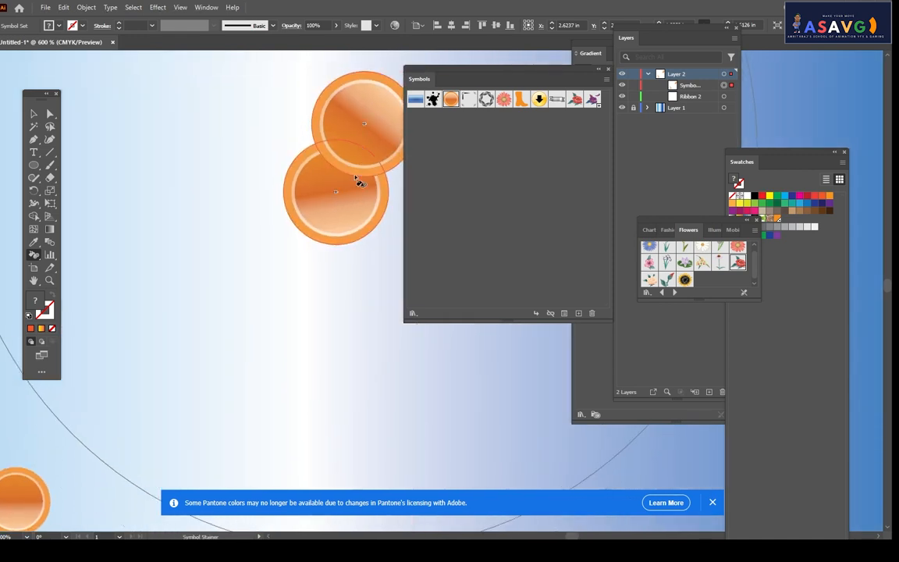
scroll(234, 227, "down", 5)
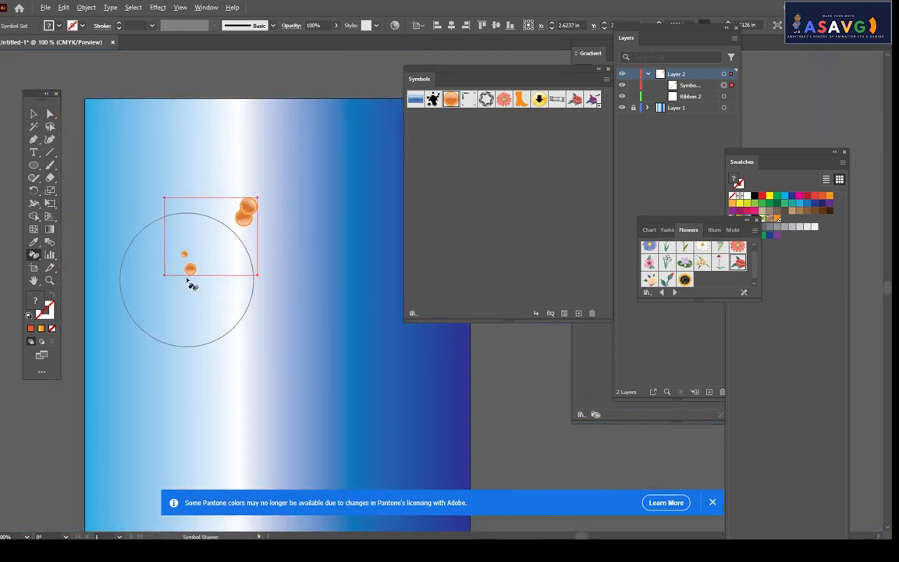
- Fade the lower orange symbols with the Symbol Screener and restore their full opacity
scroll(187, 258, "up", 3)
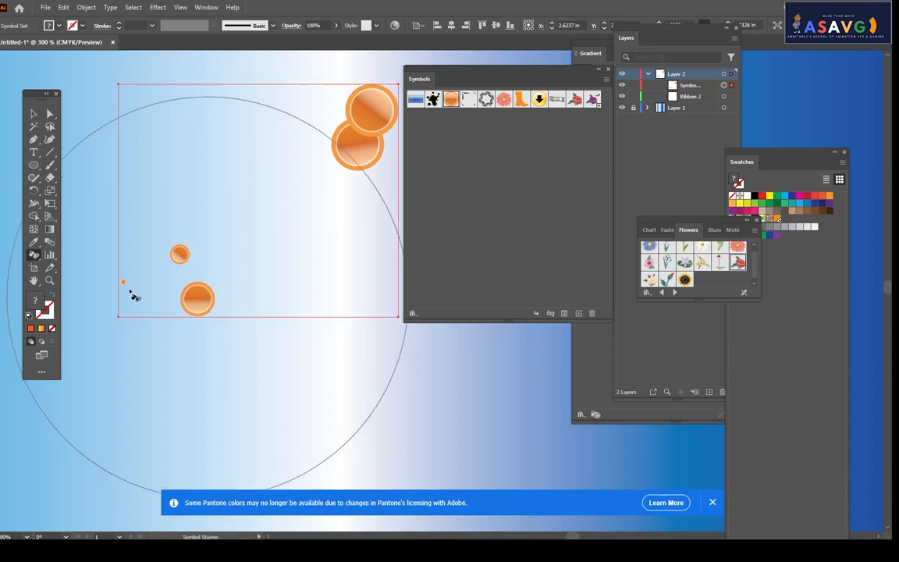
left_click_drag(41, 257, 88, 337)
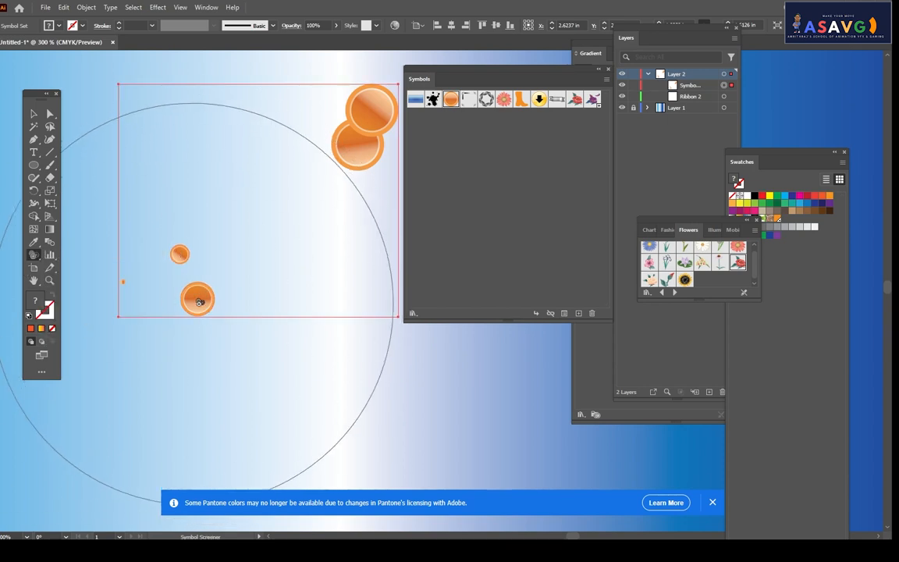
left_click(201, 300)
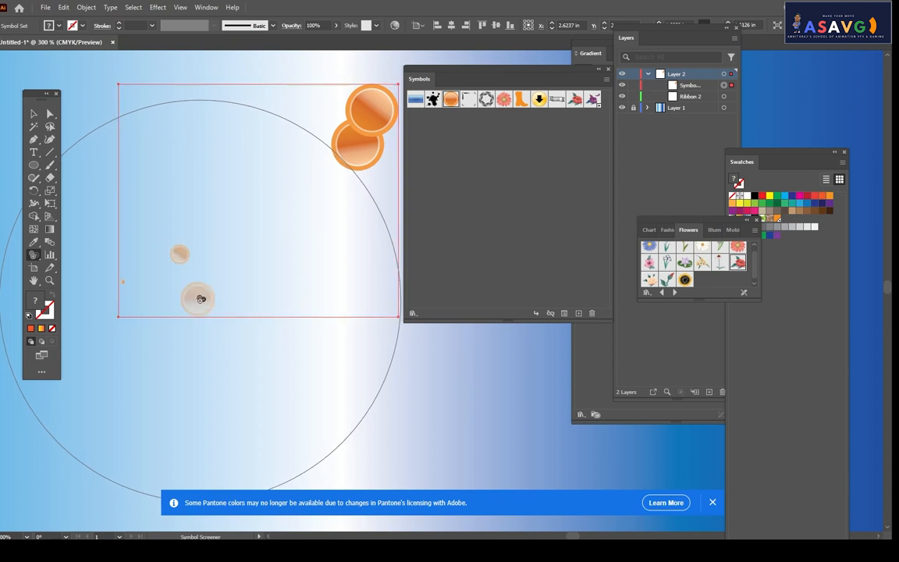
left_click(200, 300, "alt")
scroll(201, 267, "up", 5)
left_click_drag(190, 324, 288, 191)
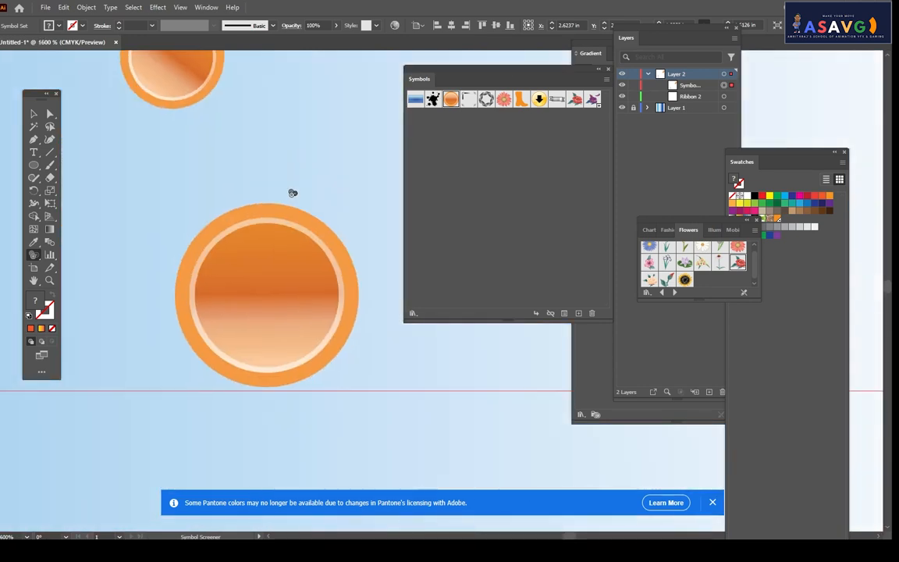
- Fade the large orange symbol almost to transparency with the Symbol Screener and restore its opacity
left_click(277, 255)
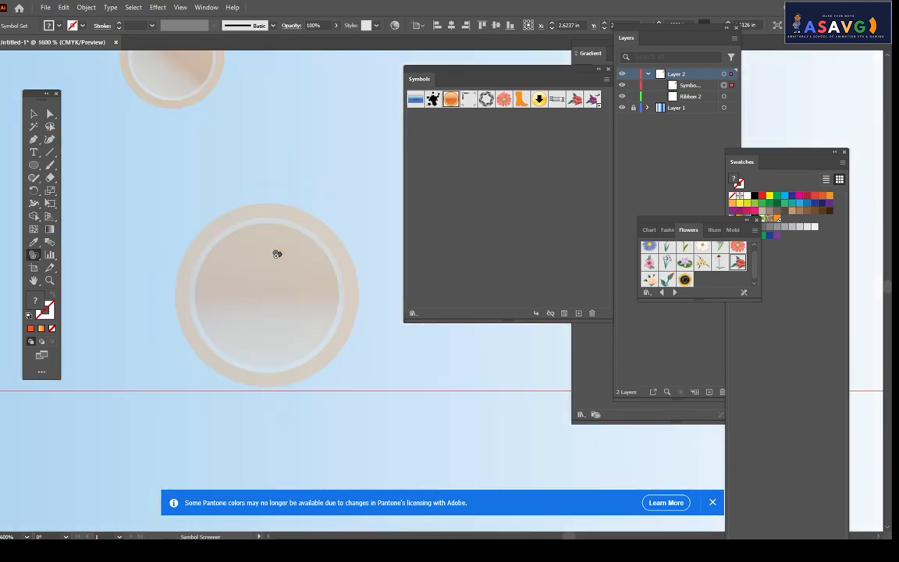
left_click(277, 254)
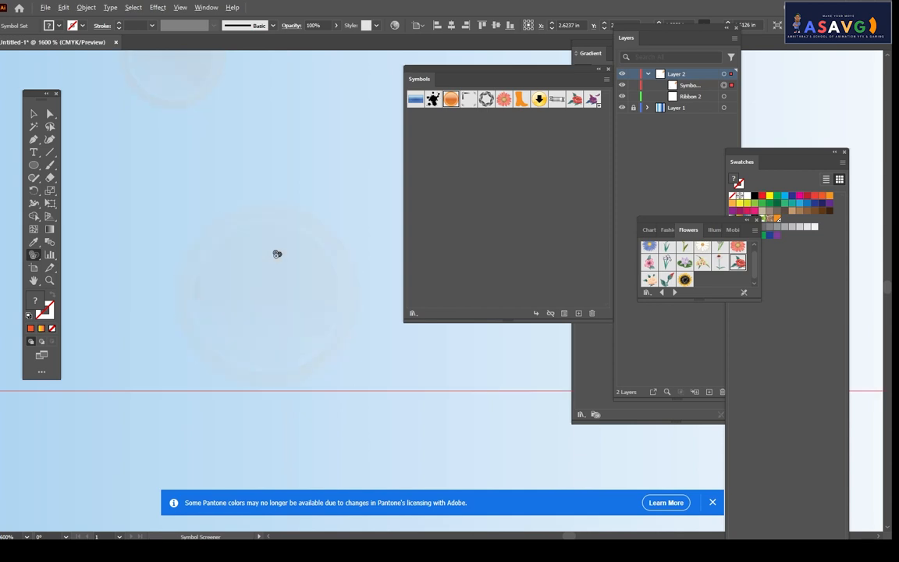
left_click(276, 255, "alt")
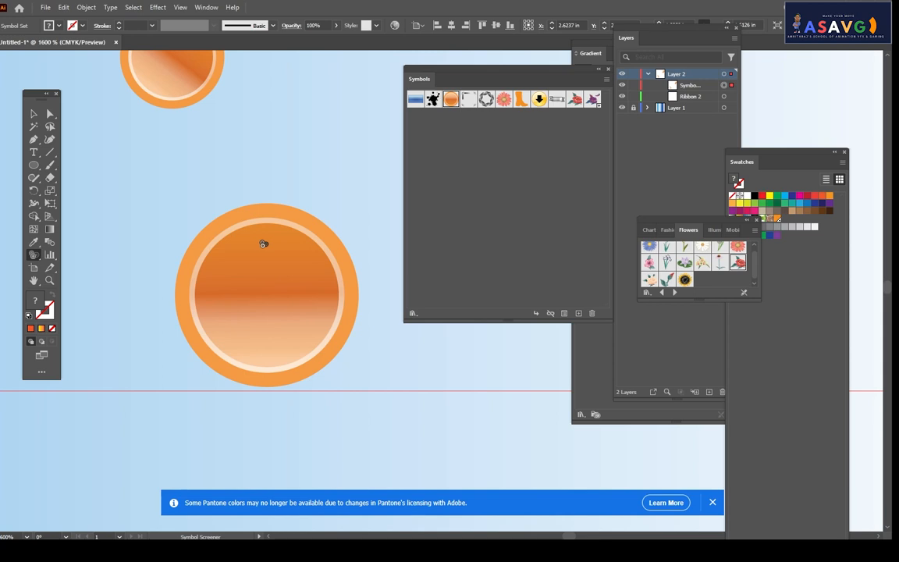
- Activate the Symbol Styler and load the 3D Effects graphic style library
left_click_drag(33, 255, 89, 341)
left_click(237, 292)
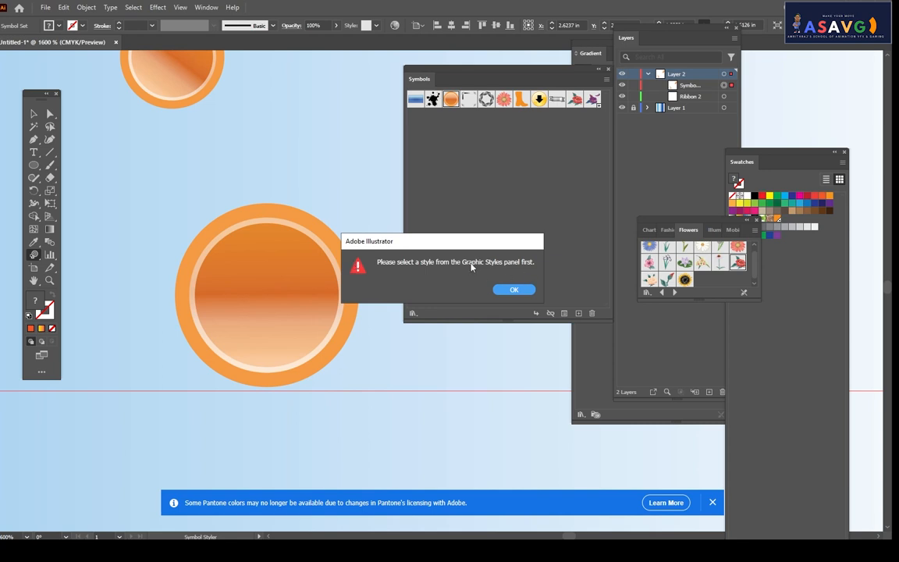
key("Return")
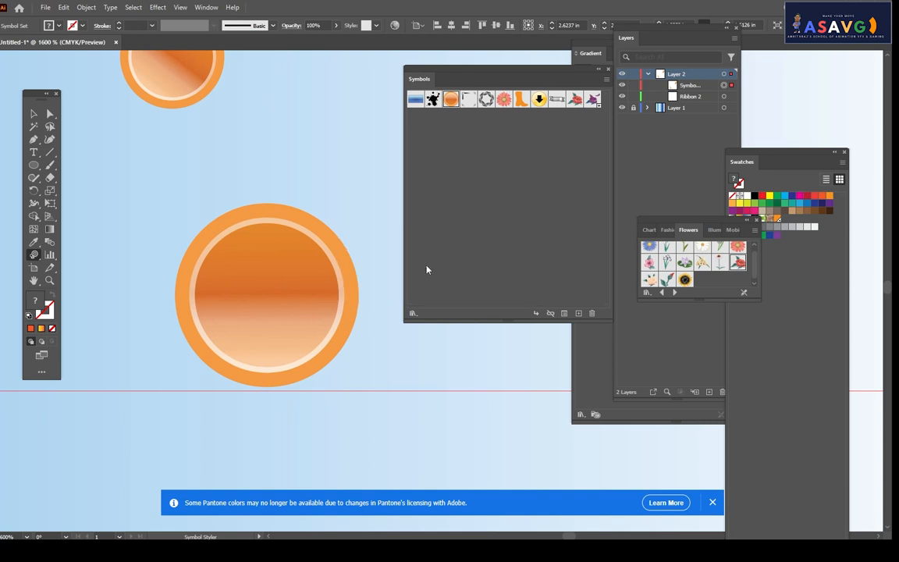
left_click(213, 9)
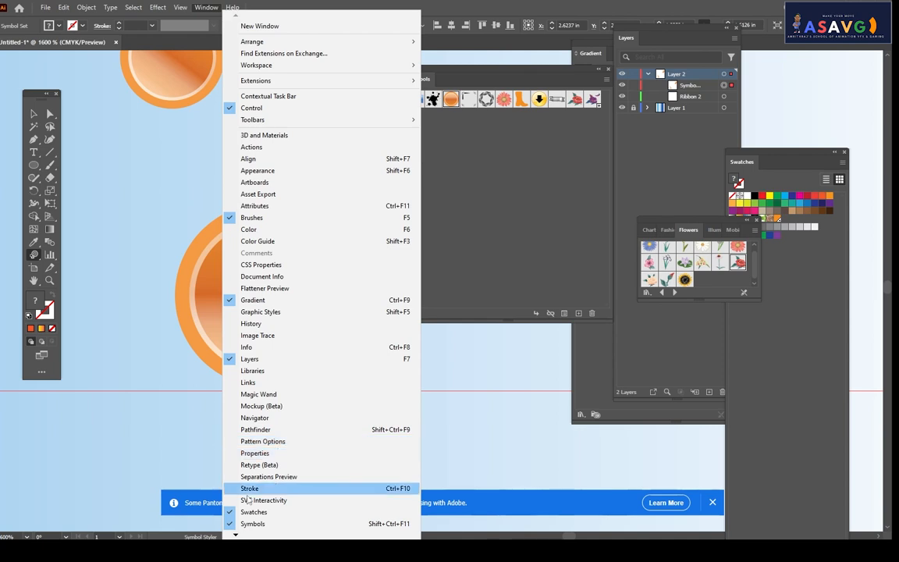
mouse_move(235, 536)
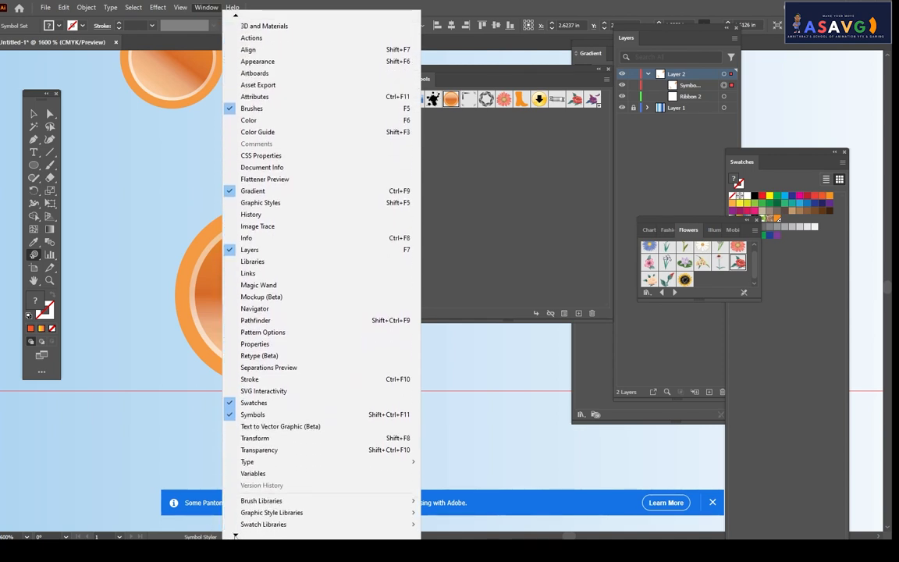
mouse_move(278, 492)
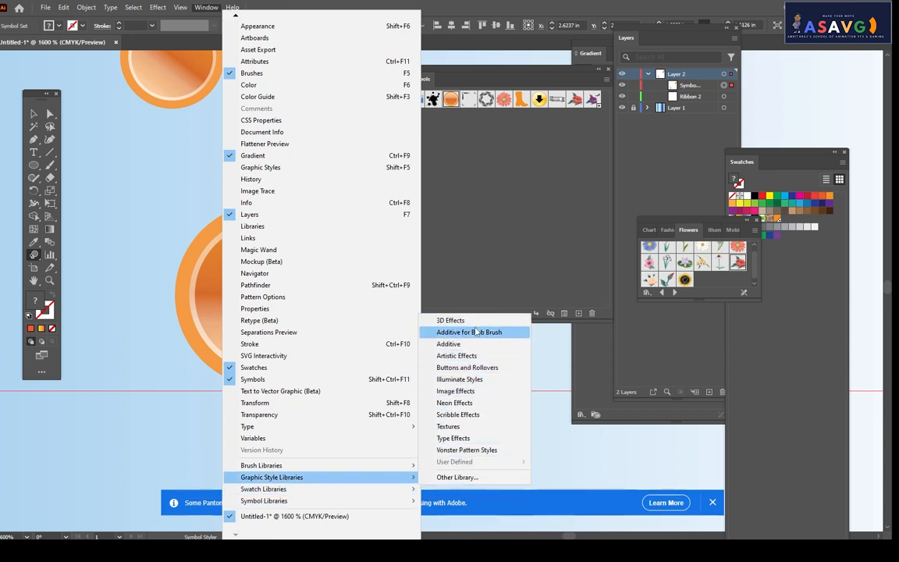
left_click(453, 321)
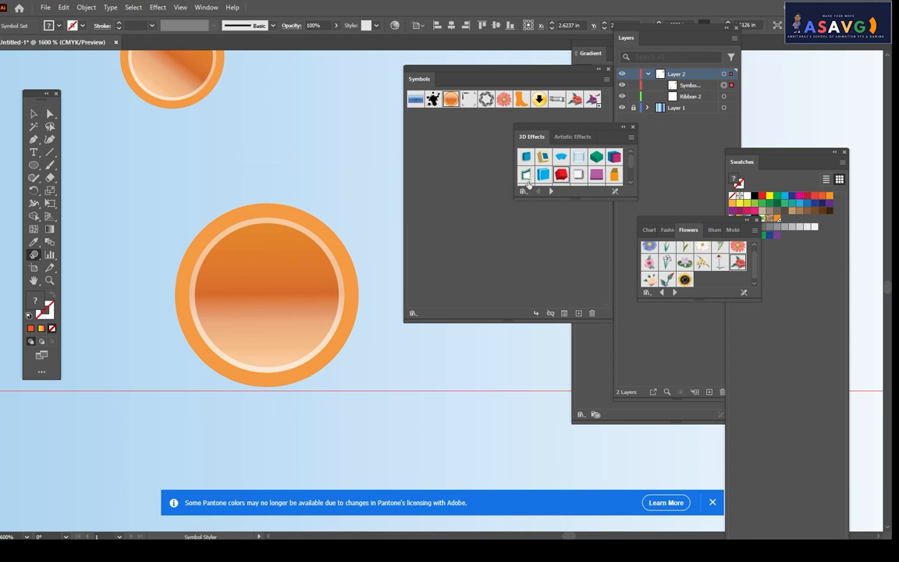
- Try the red box style from 3D Effects on the orange symbol set and undo it
scroll(558, 176, "down", 1)
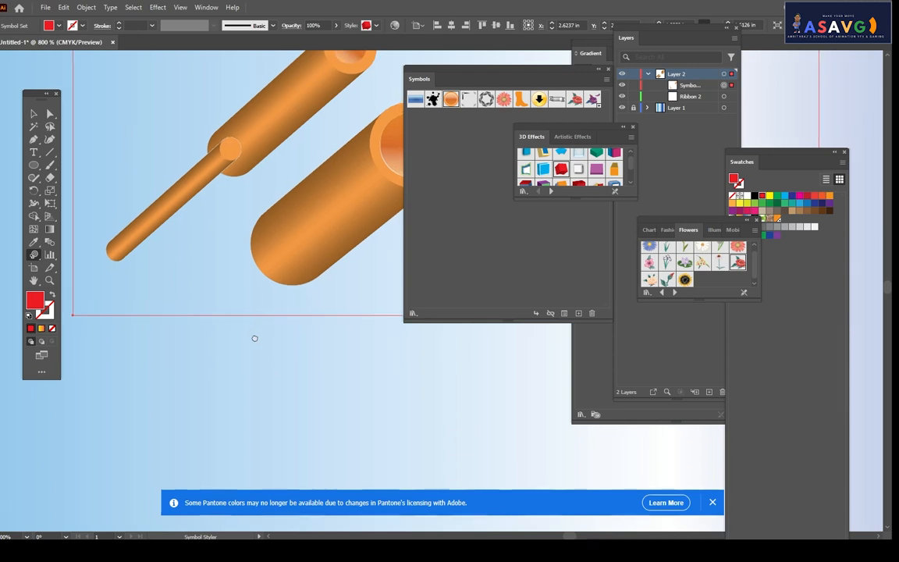
key("ctrl+z")
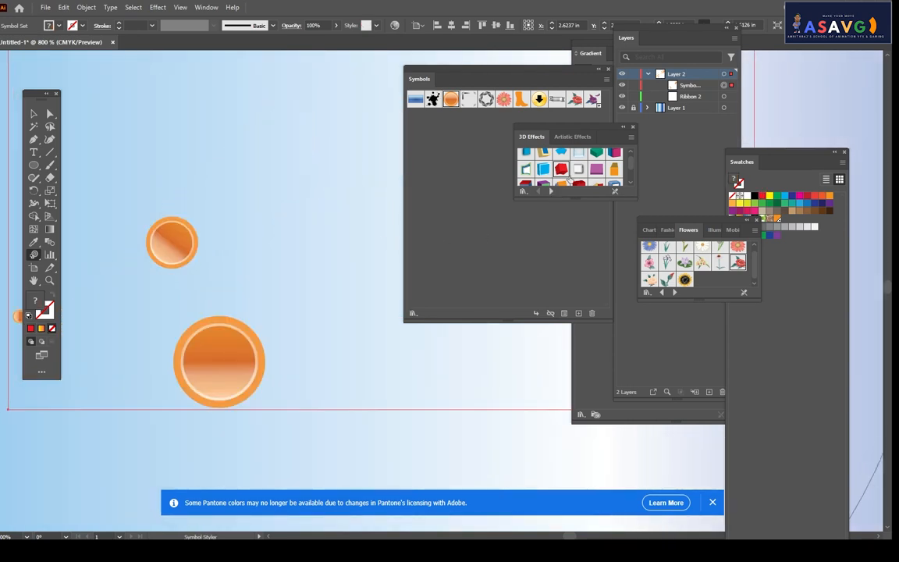
key("ctrl+shift+z")
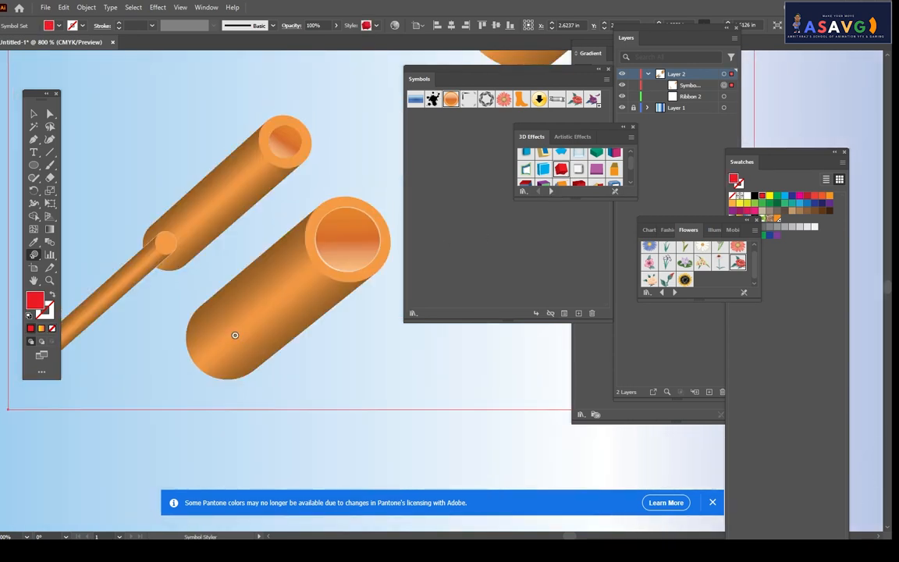
key("ctrl+z")
key("ctrl+z")
key("ctrl+z")
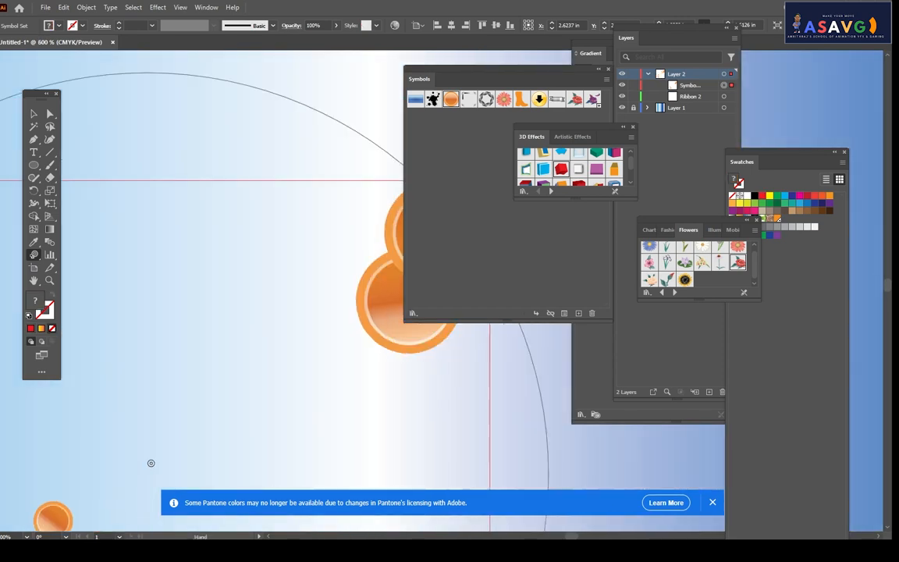
- Try the blue box and green 3D Effects styles on the orange symbol set, undoing each one
key("ctrl+z")
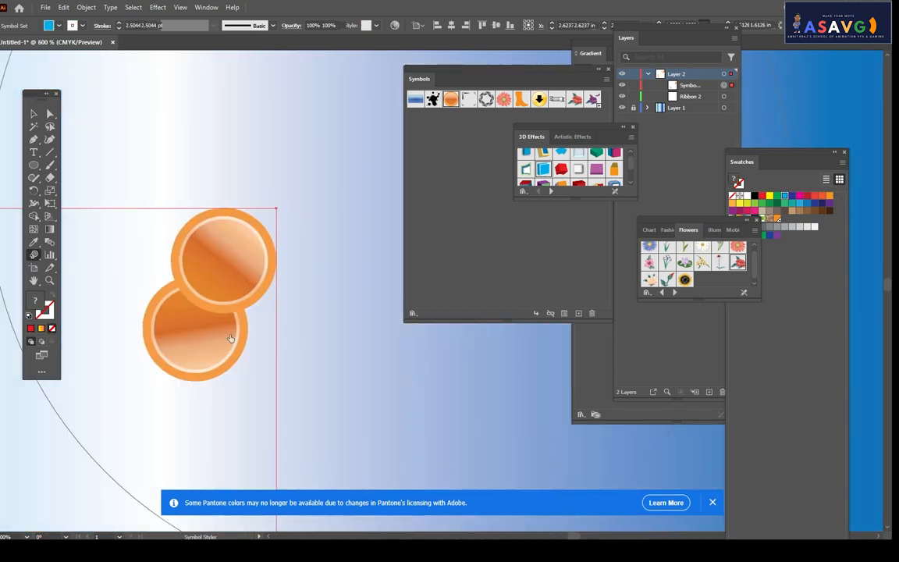
key("ctrl+z")
key("ctrl+z")
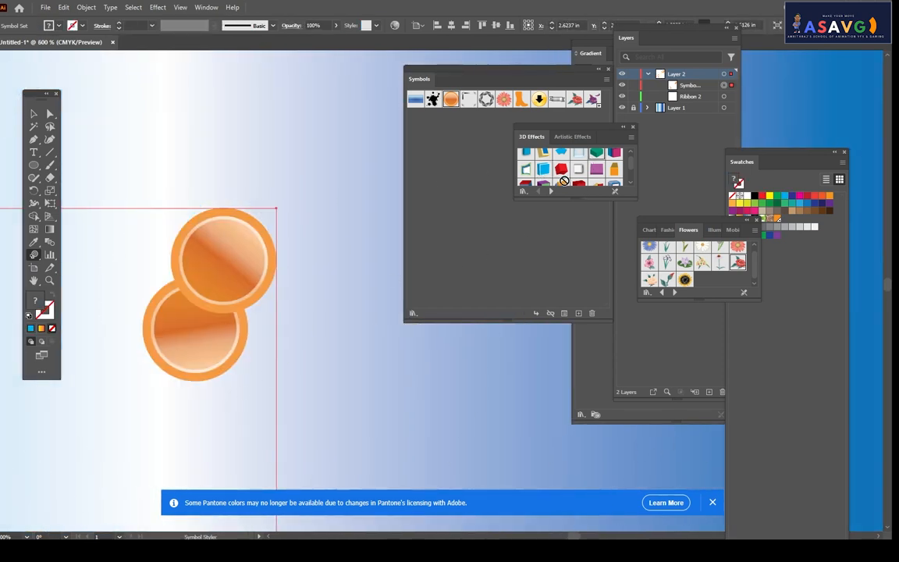
key("ctrl+shift+z")
key("ctrl+minus")
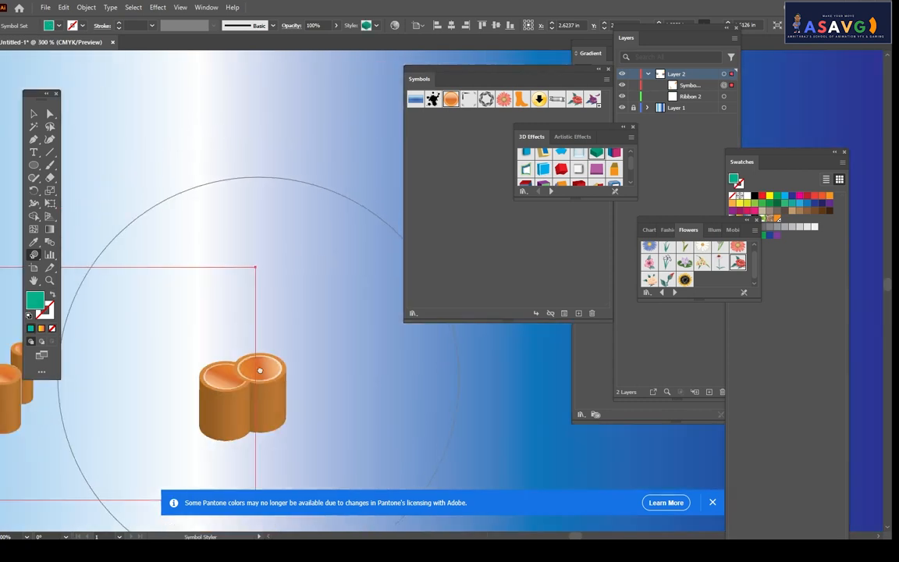
key("ctrl+z")
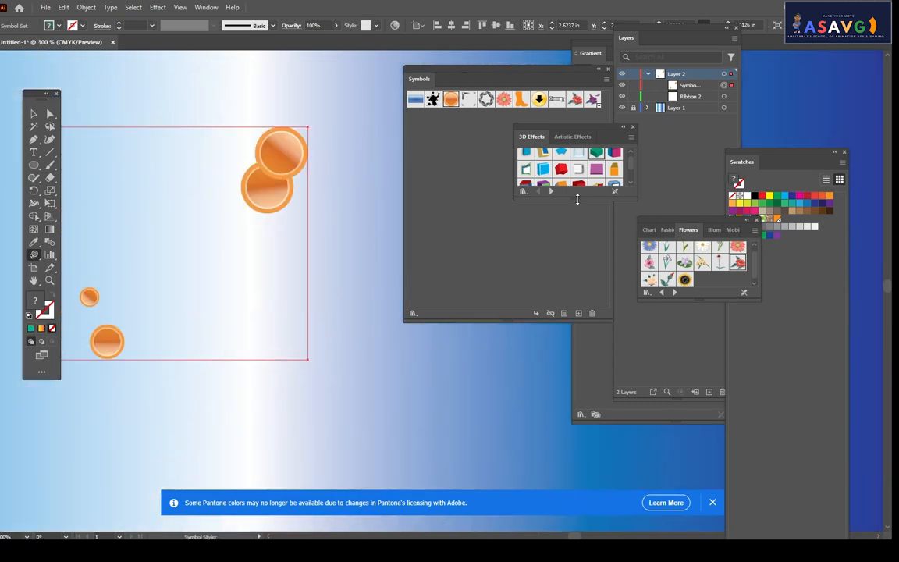
- Enlarge the 3D Effects library to show all styles and apply its blue-framed white style to the orange symbol set
left_click_drag(577, 199, 577, 312)
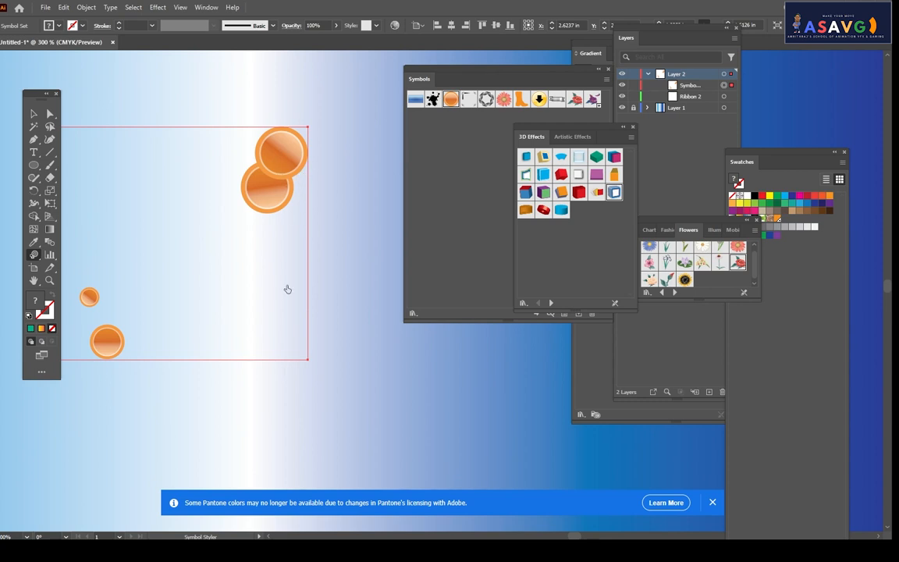
left_click_drag(288, 290, 152, 344)
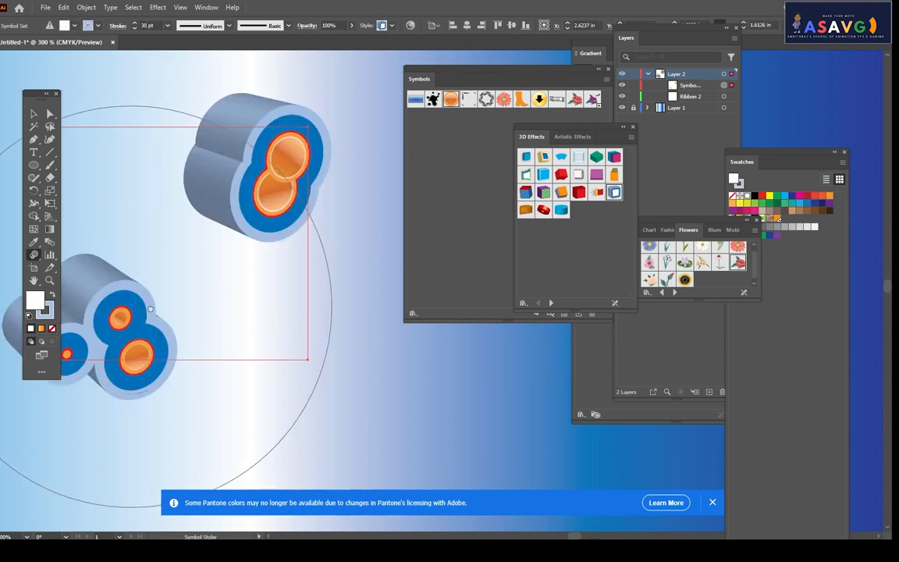
left_click_drag(150, 309, 250, 307)
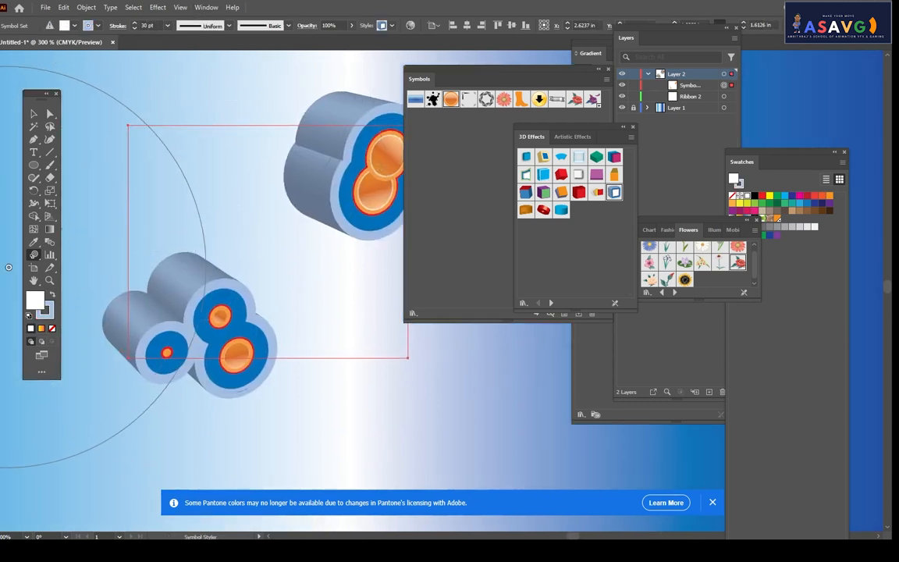
- Paint the blue-framed 3D style over the lower group of symbols with the Symbol Styler
left_click(33, 254)
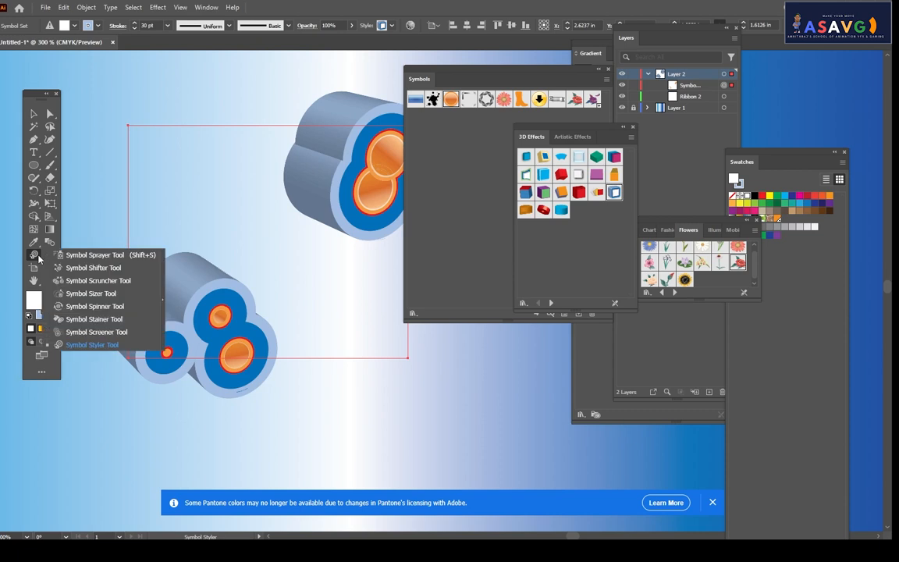
left_click(92, 344)
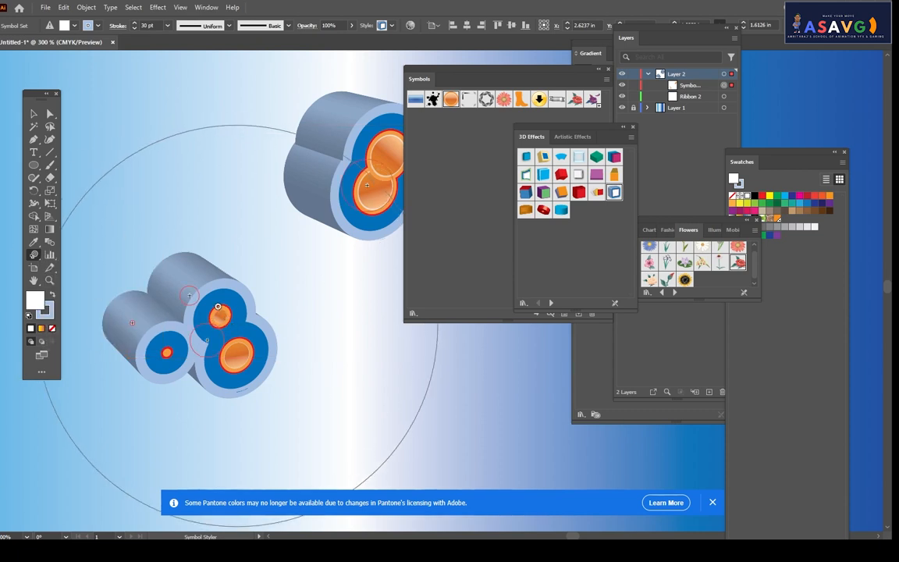
left_click(319, 339)
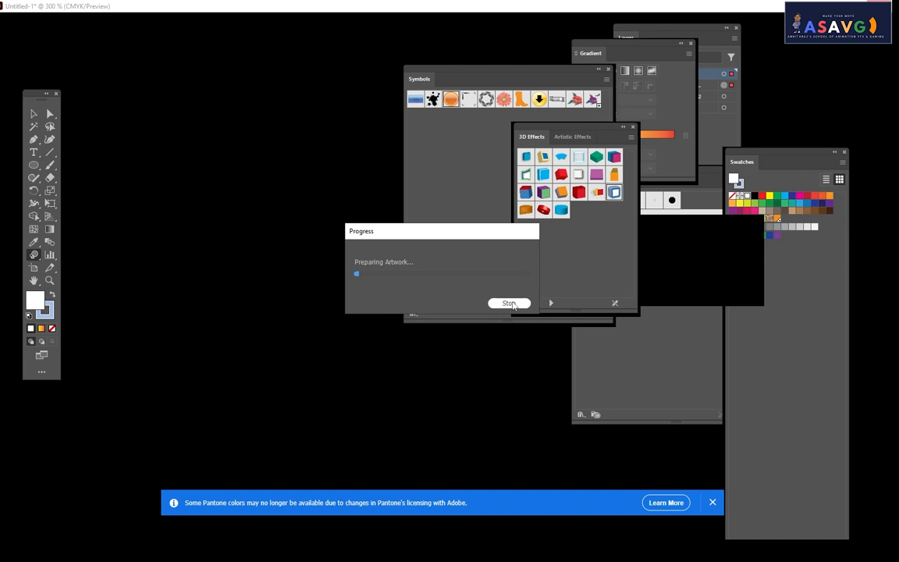
- Undo the Symbol Styler changes and the blue-framed 3D style on the orange symbol set
key("ctrl+z")
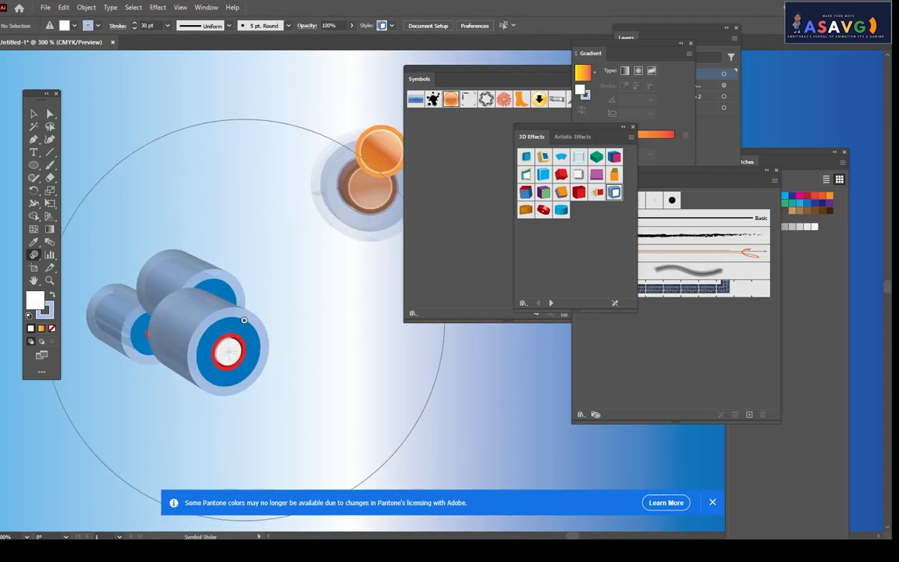
scroll(245, 320, "down", 2)
scroll(245, 320, "down", 2)
scroll(293, 317, "up", 3)
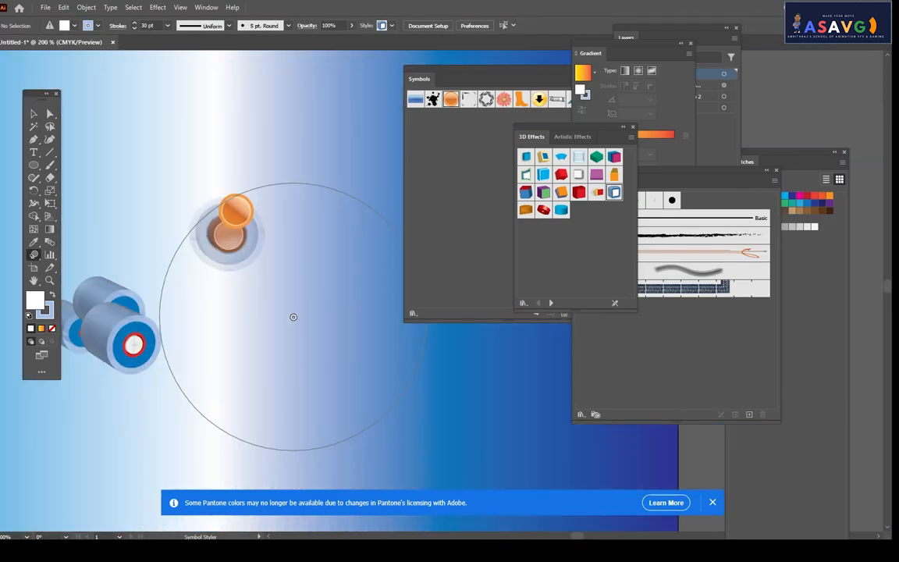
key("v")
key("ctrl+z")
key("ctrl+z")
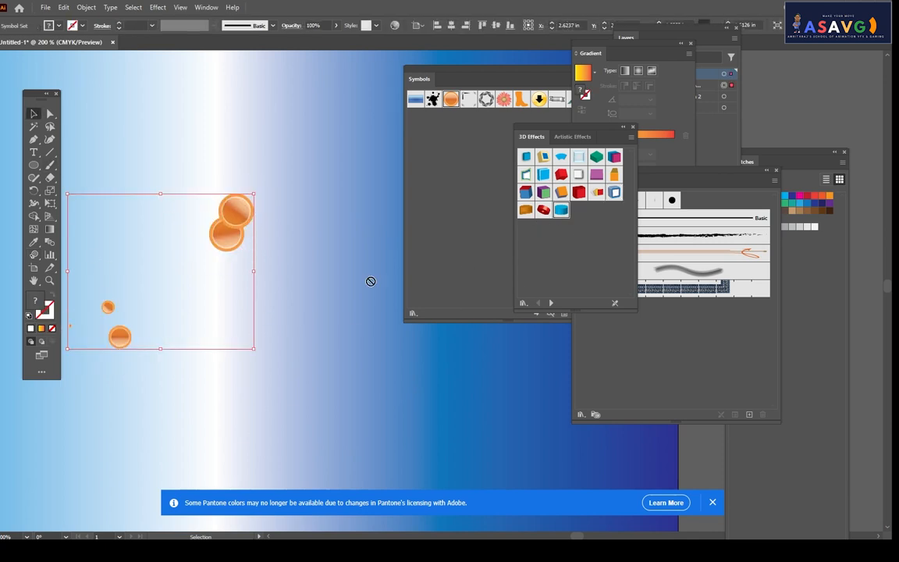
- Try to apply the blue cylindrical 3D Effects style to the orange symbol set
left_click(562, 209)
left_click_drag(558, 213, 338, 352)
left_click_drag(192, 213, 224, 246)
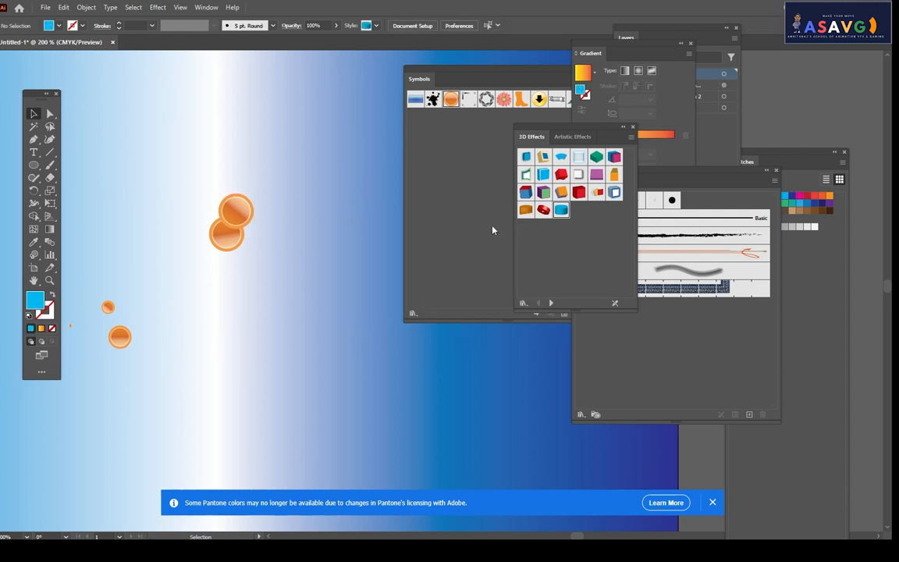
- Move the orange symbol set about 0.41 in right and 0.38 in down, and delete it
left_click(221, 247)
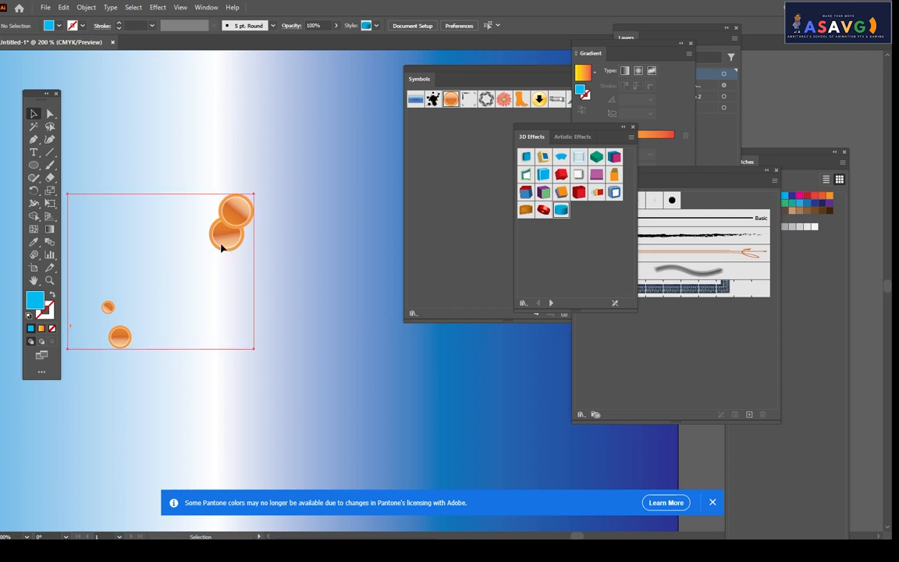
left_click_drag(226, 247, 264, 283)
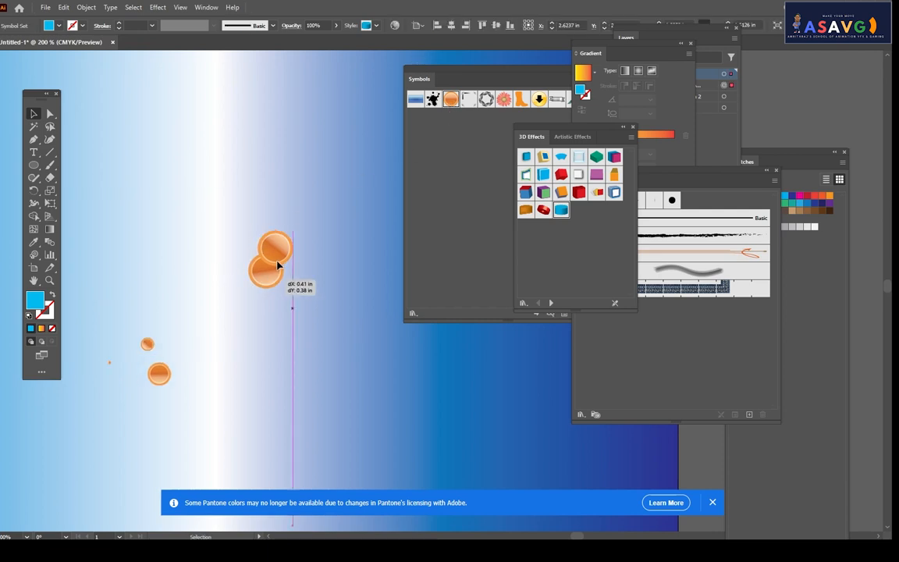
left_click_drag(277, 266, 284, 283)
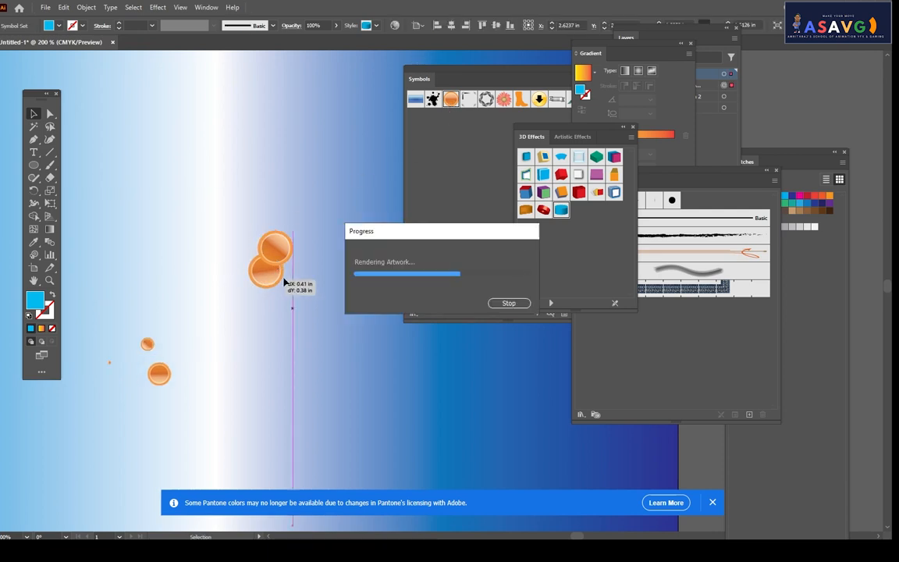
left_click(508, 304)
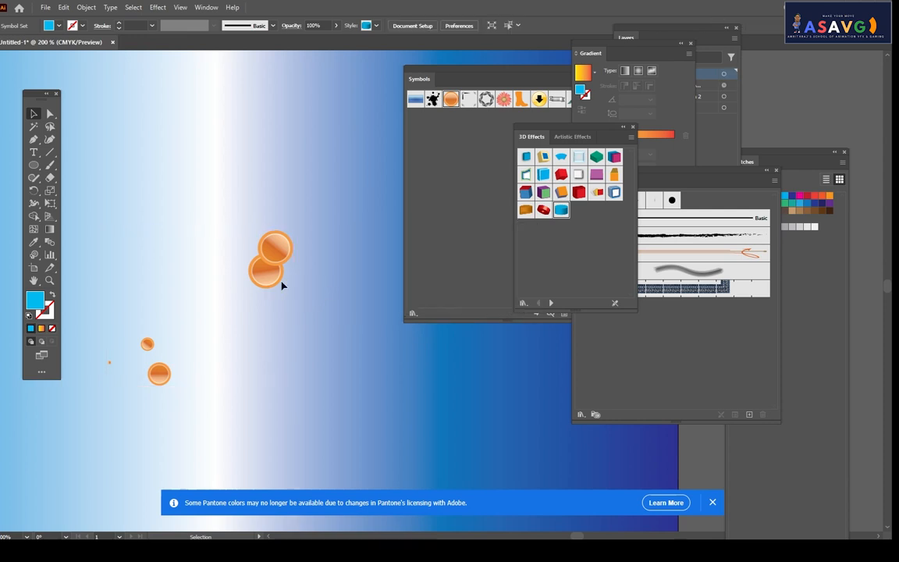
key("Delete")
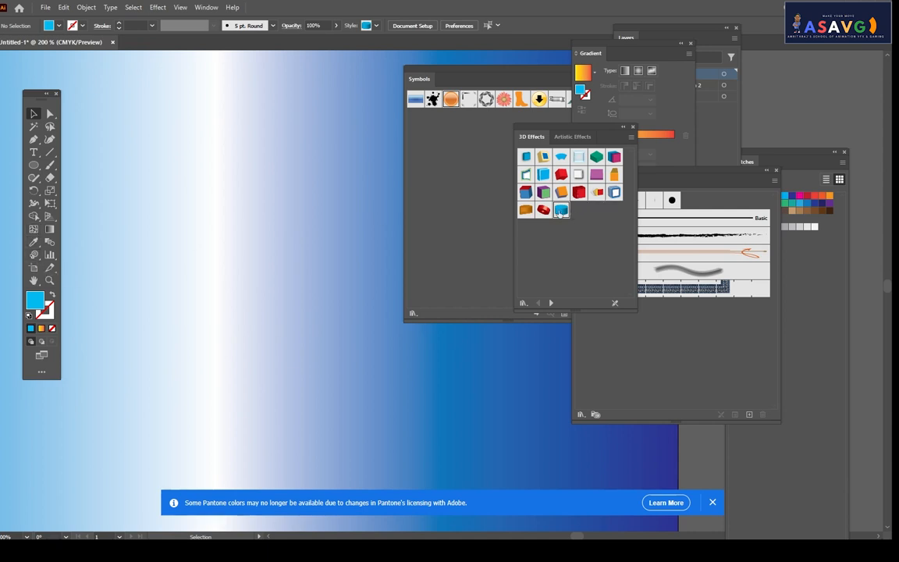
- Draw an arc on the gradient background and apply the blue cylindrical 3D Effects style to form a cone
left_click_drag(544, 210, 260, 216)
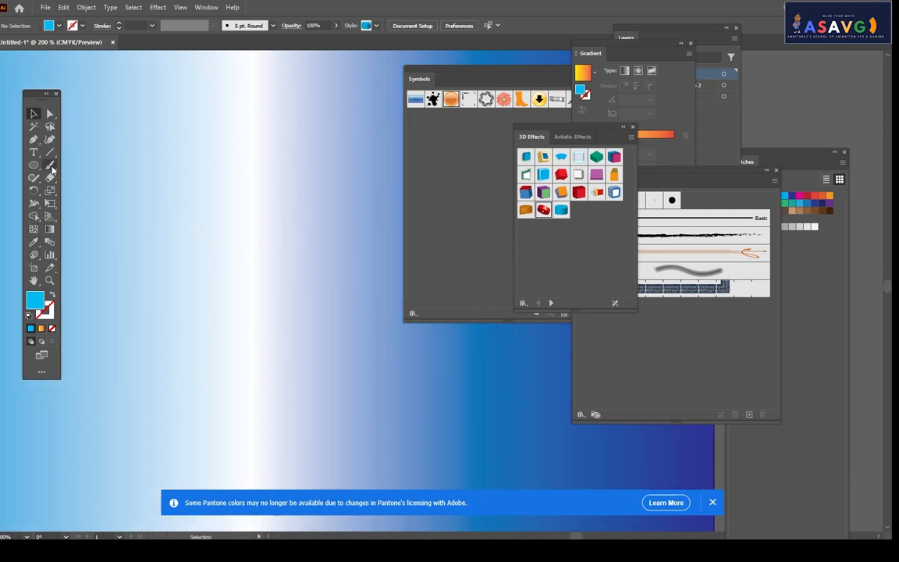
left_click_drag(50, 151, 93, 164)
left_click_drag(177, 185, 318, 329)
left_click_drag(562, 209, 360, 295)
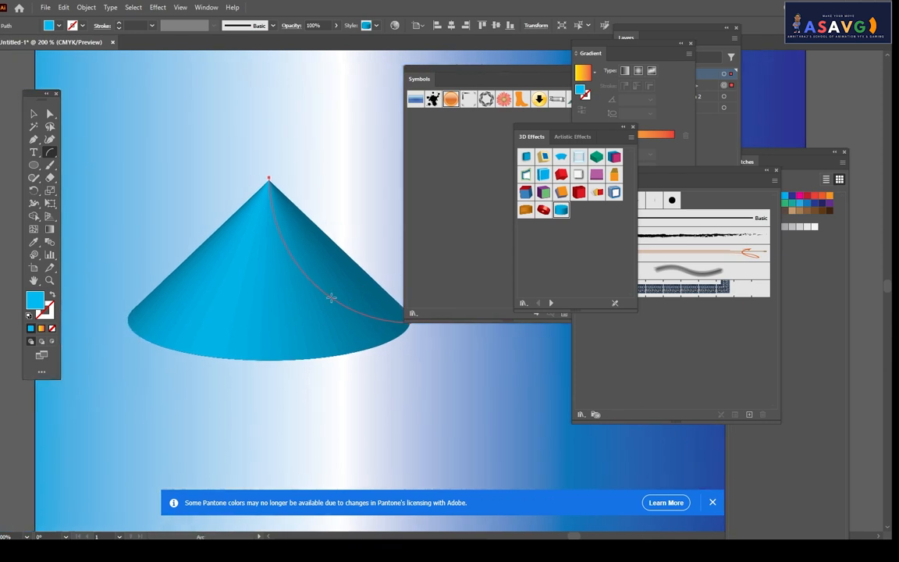
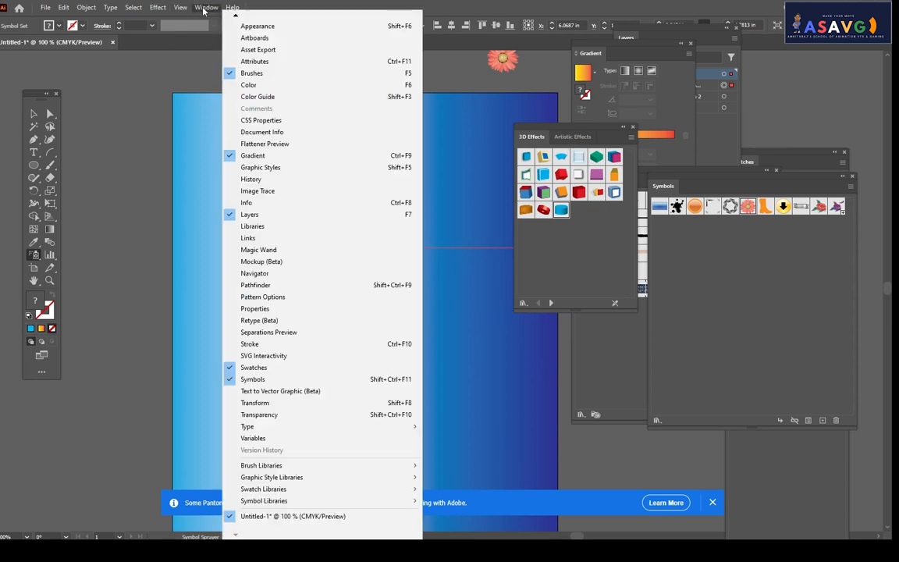
- Open the Neon Effects graphic style library and apply a red neon style to the gerbera symbol set
left_click(206, 7)
mouse_move(287, 480)
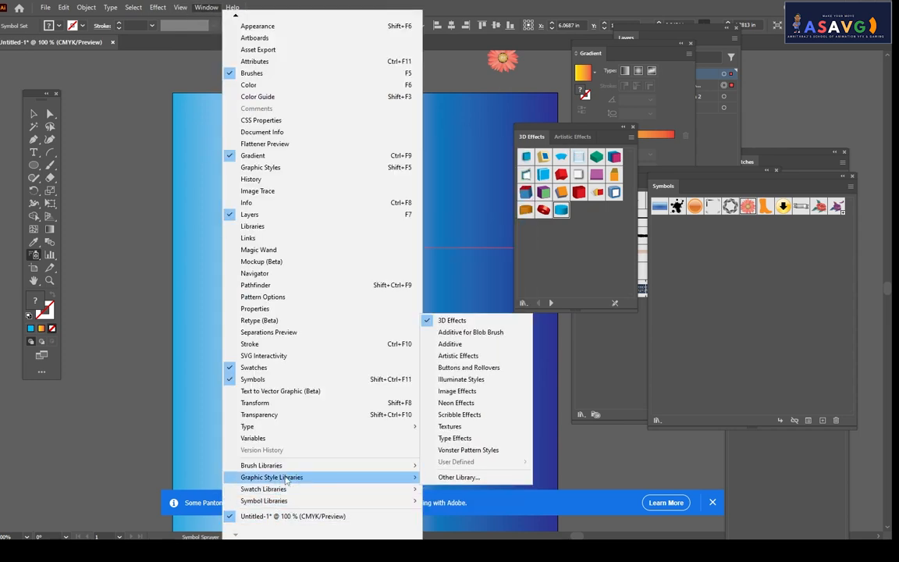
left_click(460, 403)
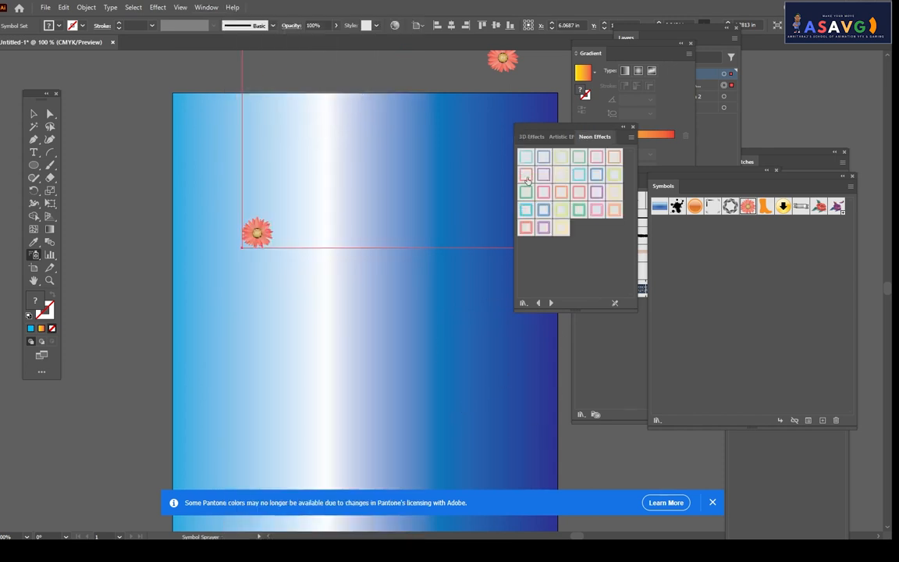
left_click_drag(527, 178, 261, 237)
scroll(283, 262, "up", 1)
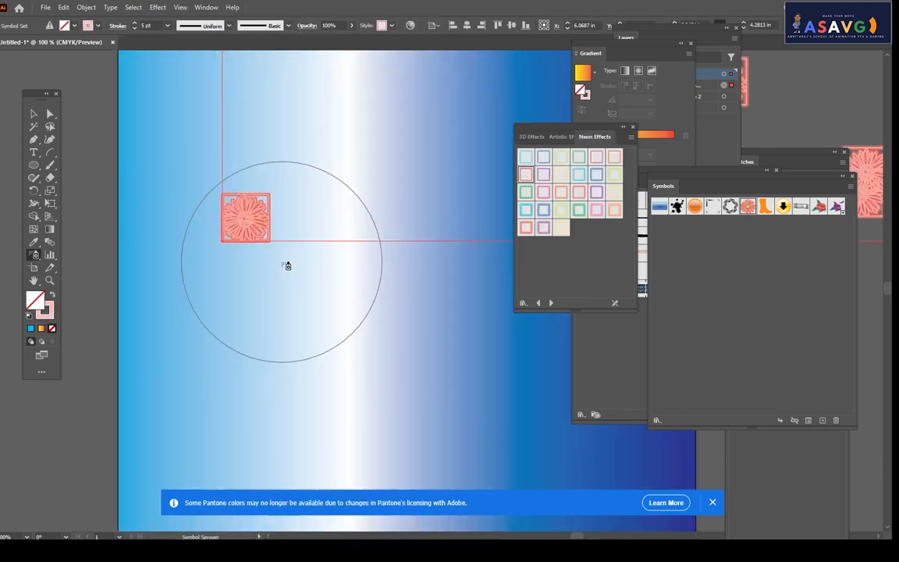
- Spray one more gerbera below the existing one on the gradient and brush both flowers with the Symbol Styler
scroll(286, 266, "up", 1)
left_click(235, 330)
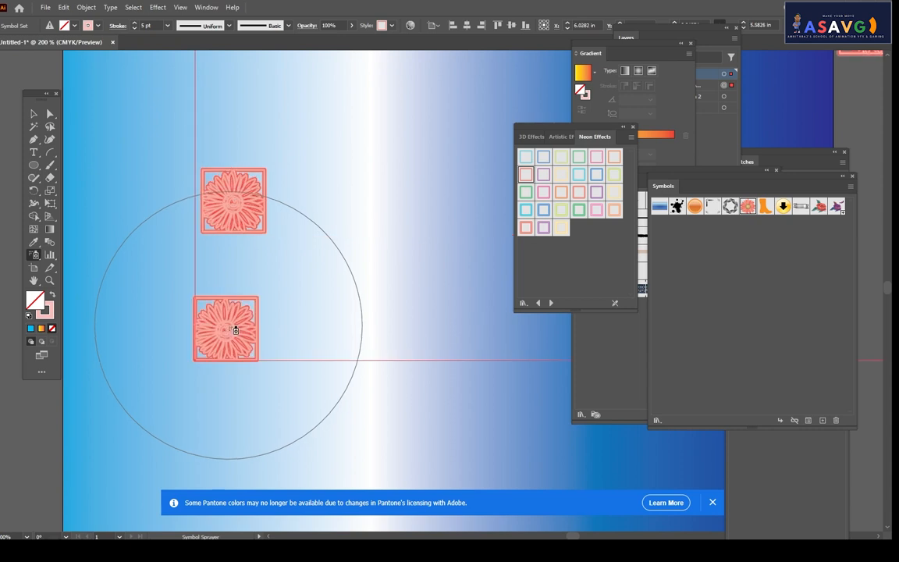
left_click_drag(33, 257, 74, 343)
left_click(223, 331)
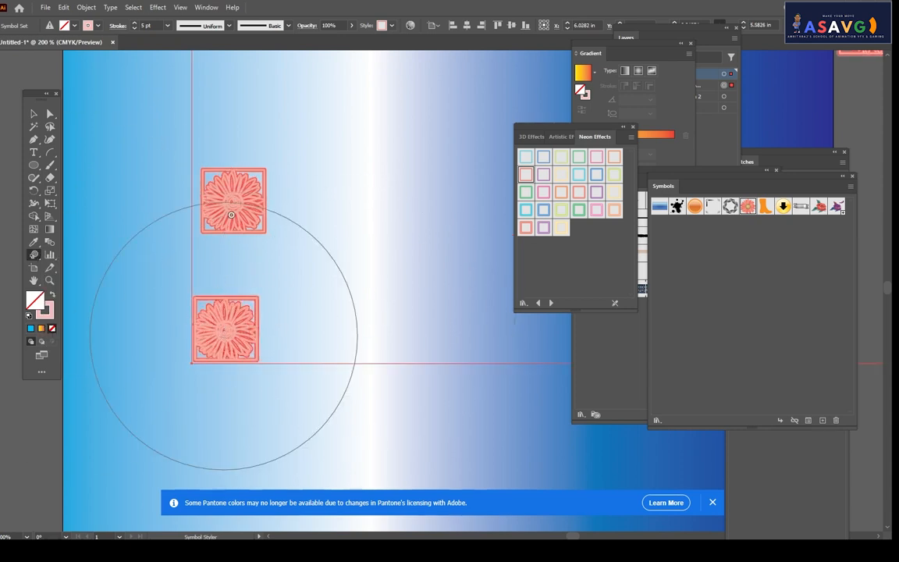
left_click(235, 219)
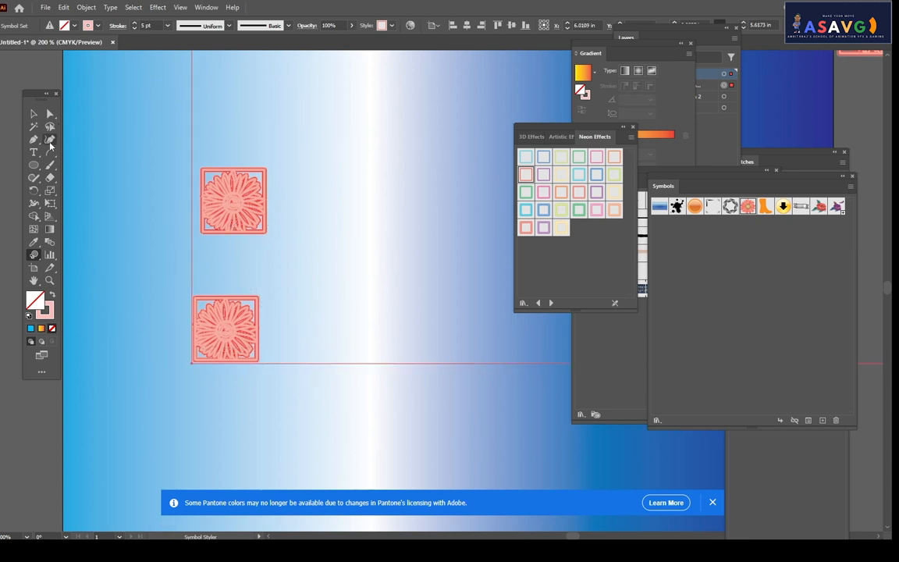
- Change the gerbera symbol set's stroke colour to a red swatch
left_click(88, 26)
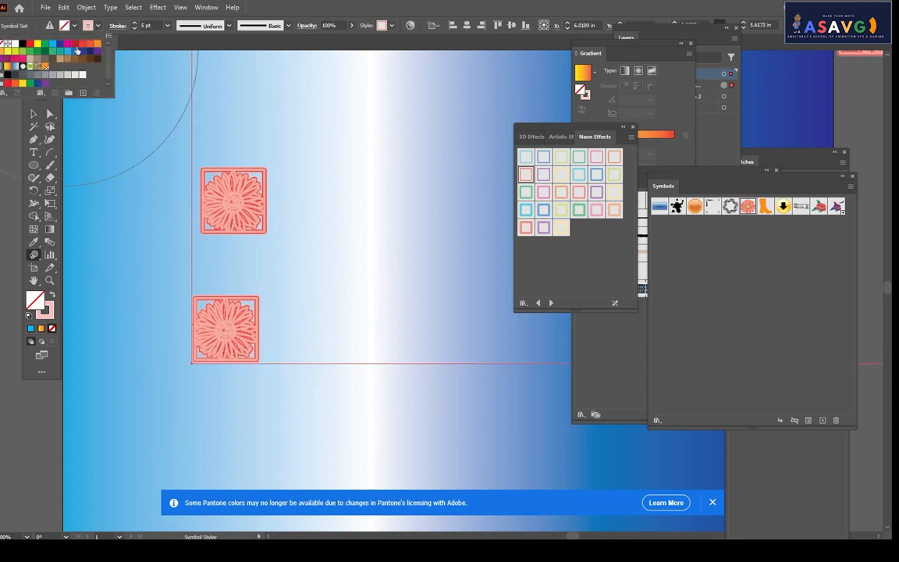
left_click(83, 43)
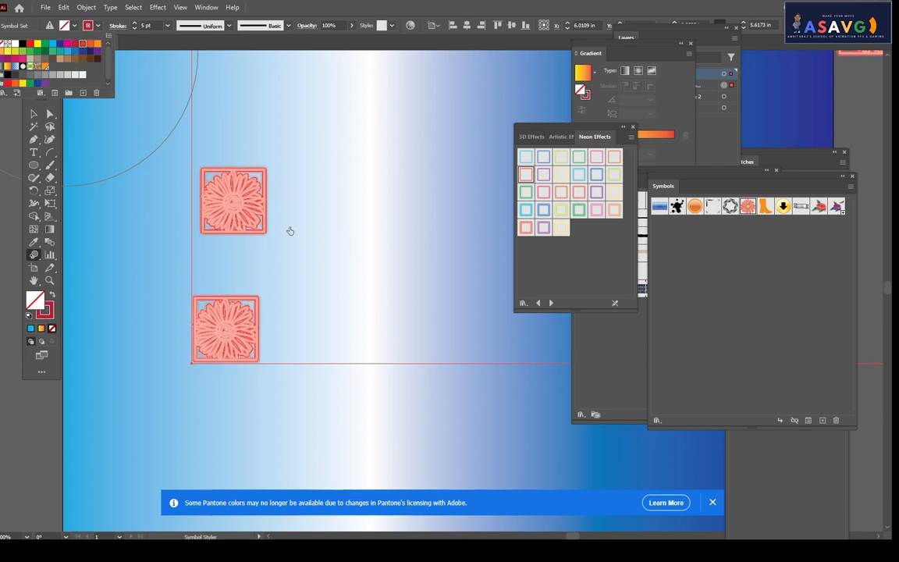
left_click(46, 114)
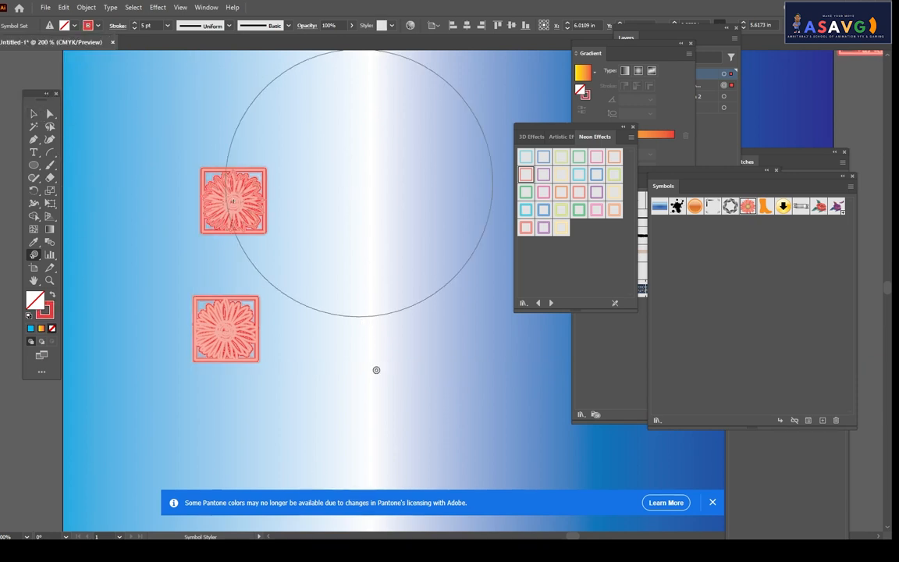
- Delete the neon-styled gerbera symbol set
scroll(377, 370, "down", 2)
left_click(34, 113)
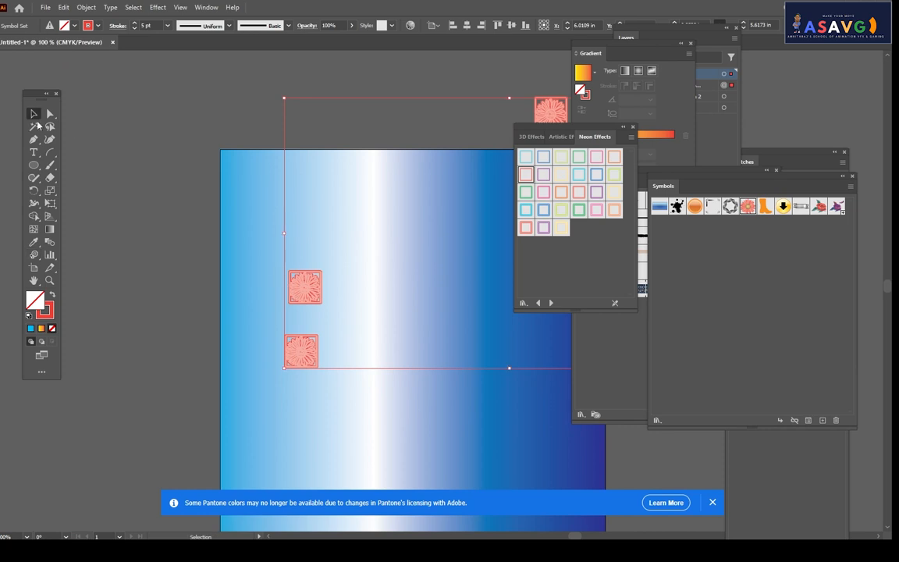
left_click(326, 415)
left_click(306, 304)
key("Delete")
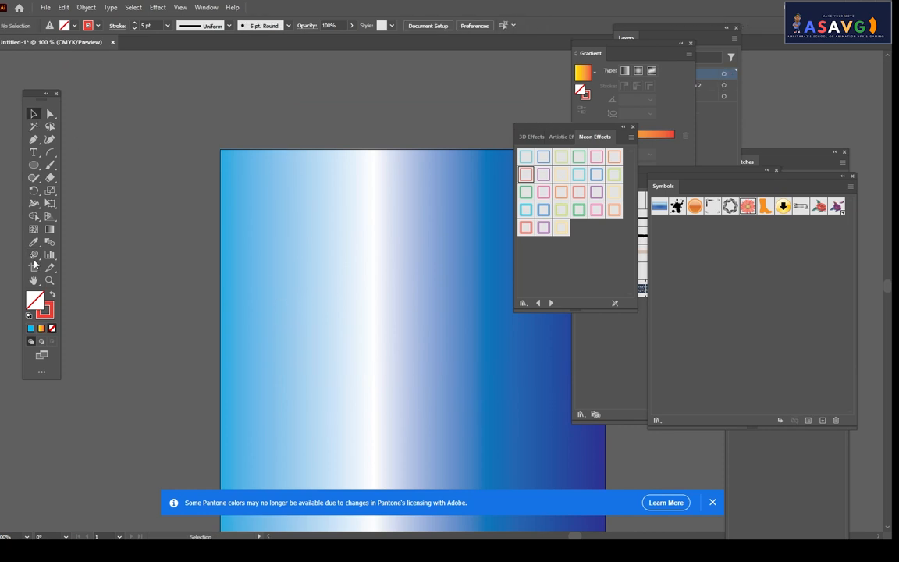
- Place the Arrow Down - Orange symbol on the white band of the gradient and give it the thick teal neon style
right_click(34, 165)
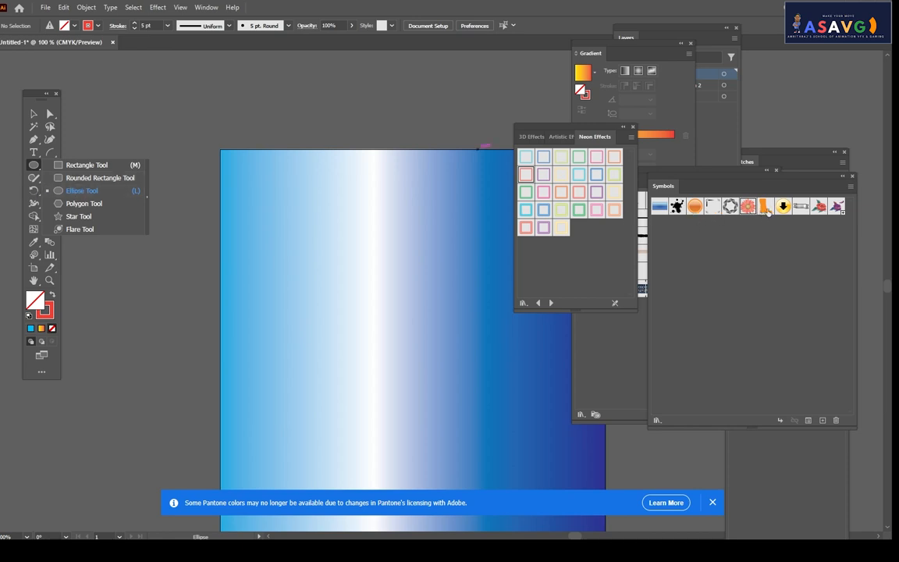
left_click_drag(783, 206, 376, 269)
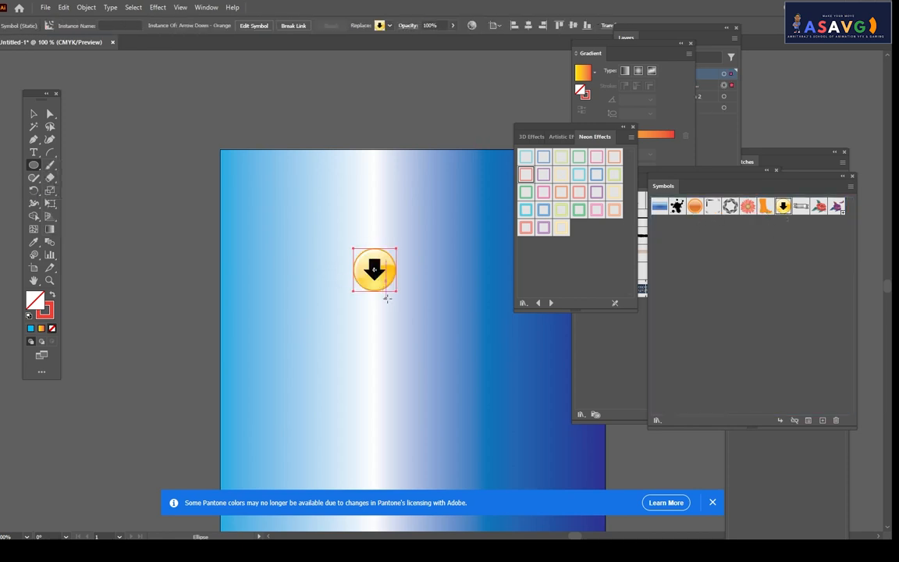
key("ctrl+plus")
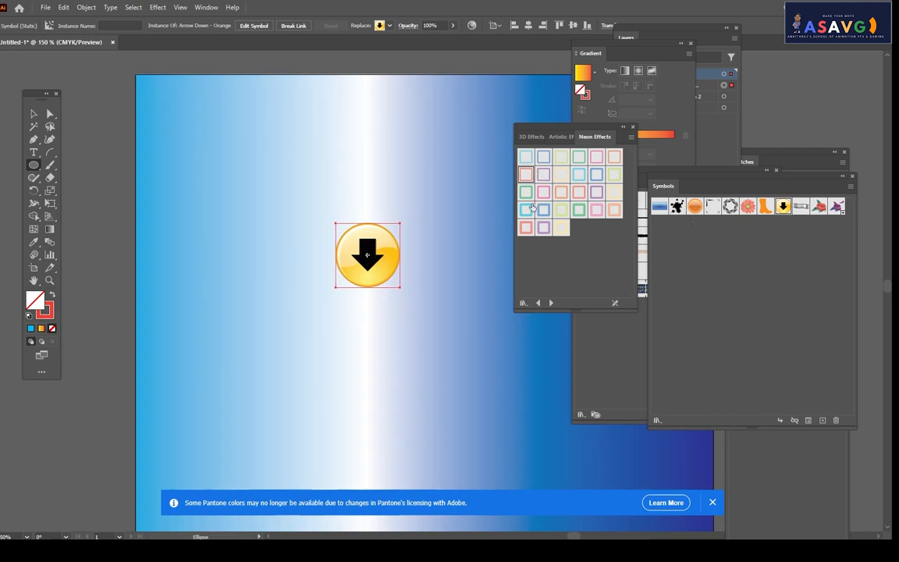
left_click_drag(528, 215, 388, 268)
scroll(430, 290, "up", 2)
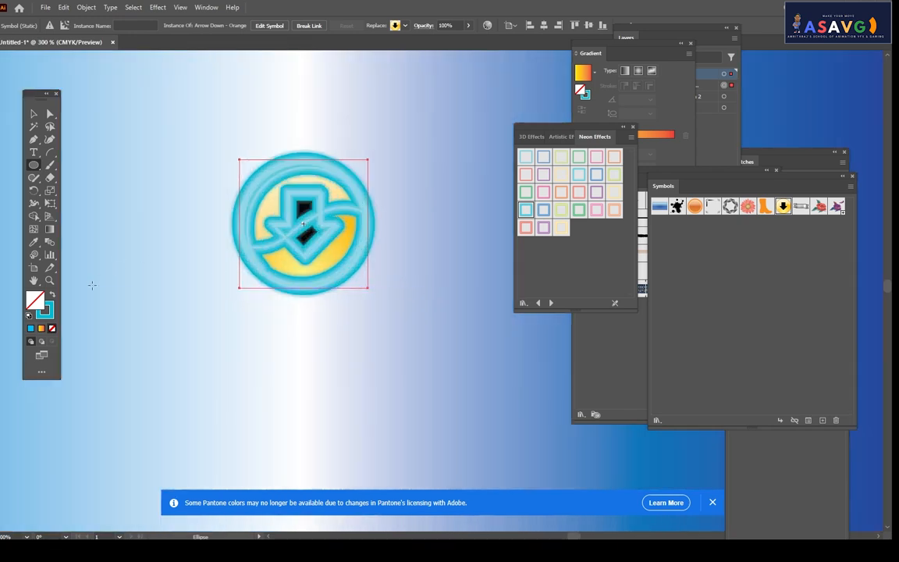
- Switch to the Symbol Styler and try red and blue Neon Effects styles on the arrow symbol
mouse_move(33, 254)
left_mouse_down()
mouse_move(70, 262)
mouse_move(101, 345)
left_mouse_up()
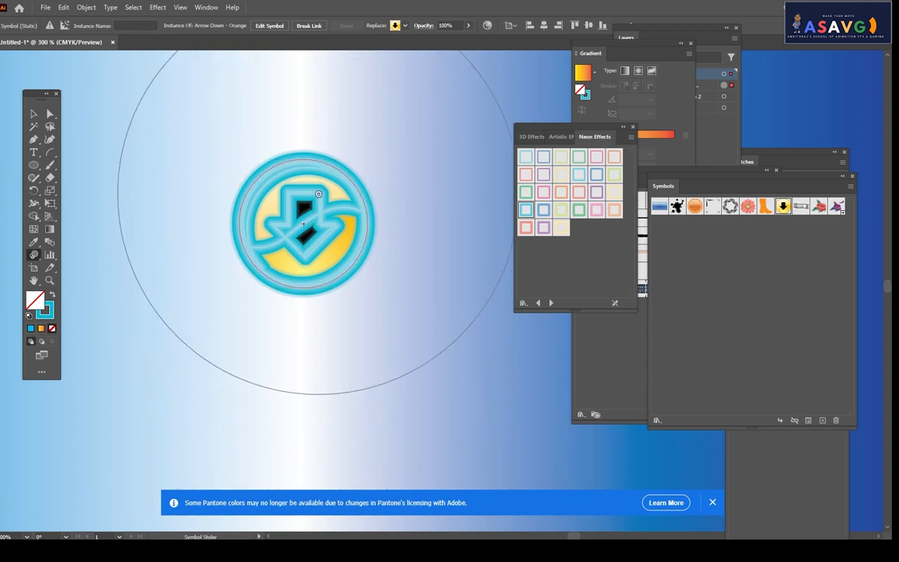
scroll(320, 217, "down", 1)
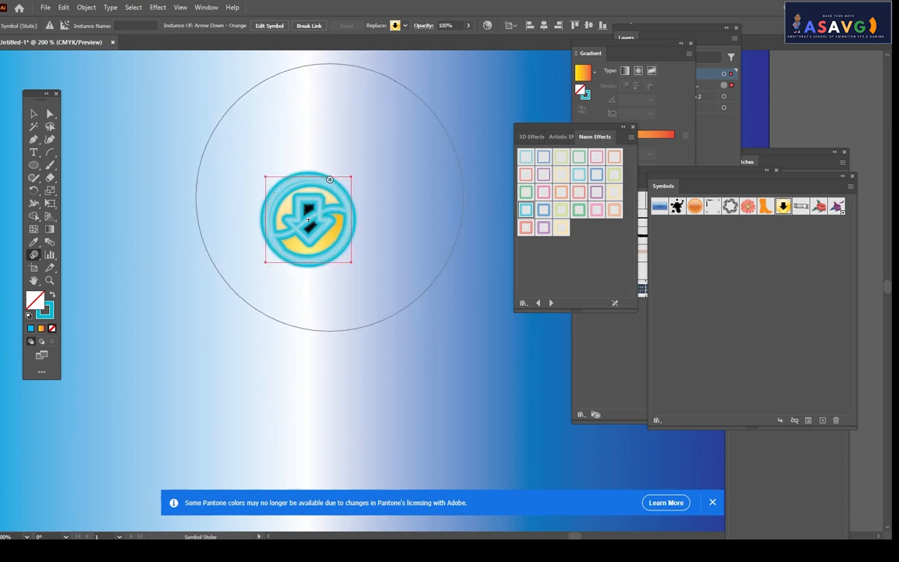
left_click_drag(530, 229, 327, 217)
left_click_drag(545, 179, 291, 193)
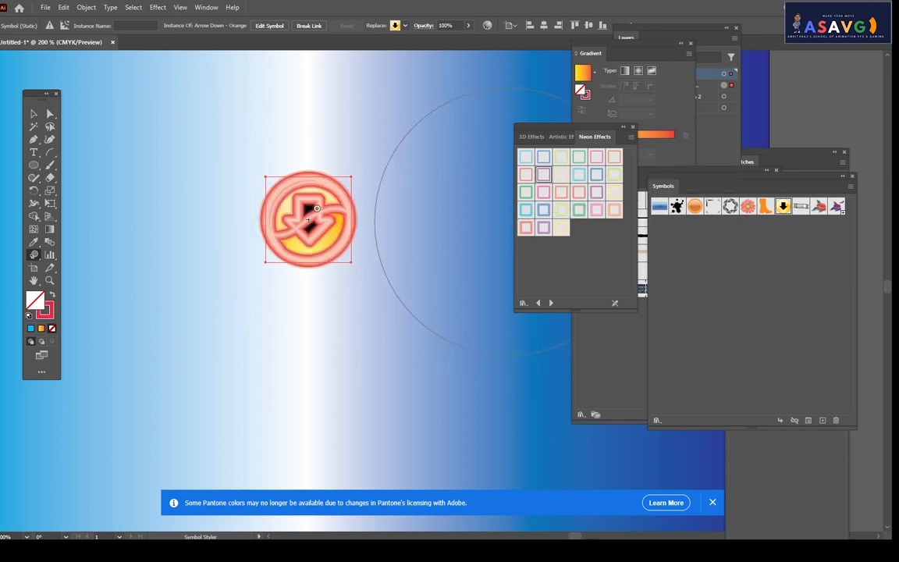
left_click(544, 178)
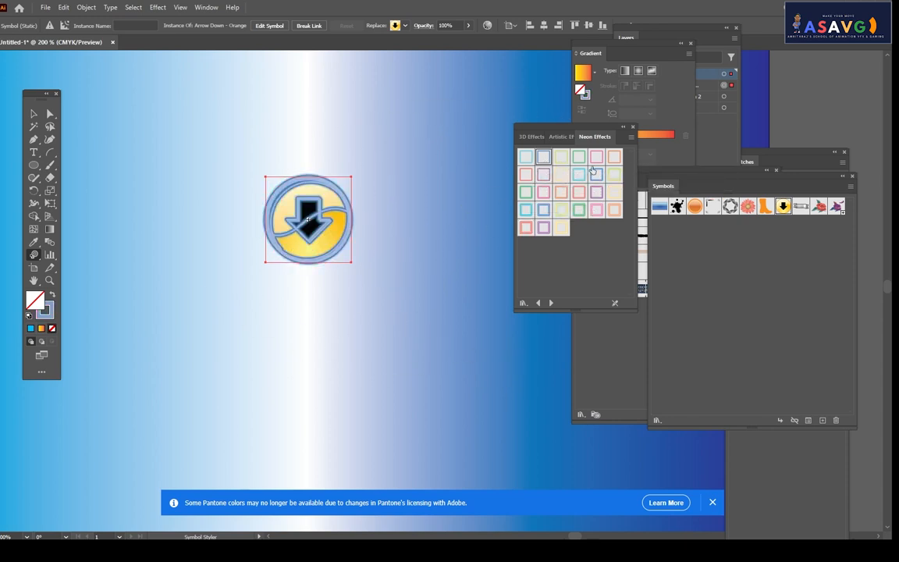
left_click_drag(593, 172, 322, 209)
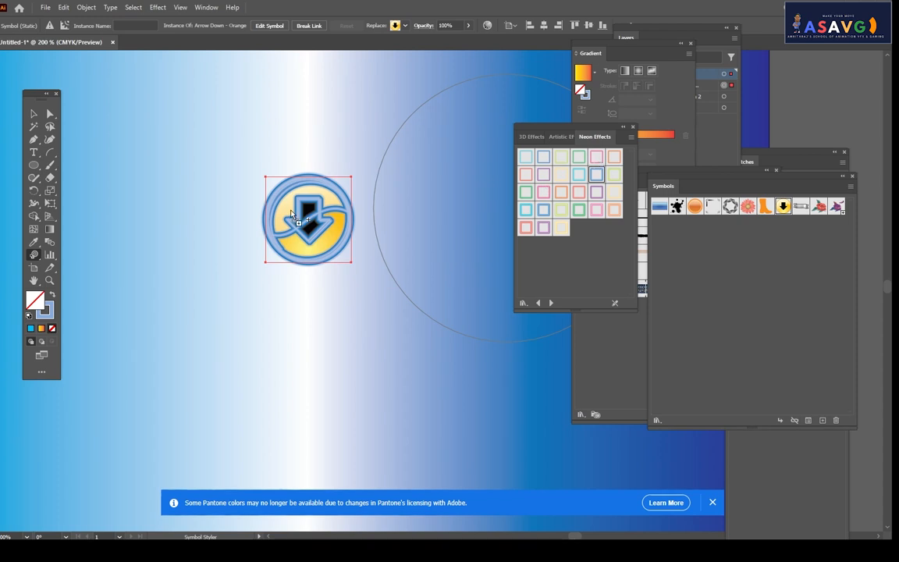
- Delete the neon-styled arrow symbol from the gradient background
scroll(348, 208, "down", 2)
scroll(347, 209, "up", 3)
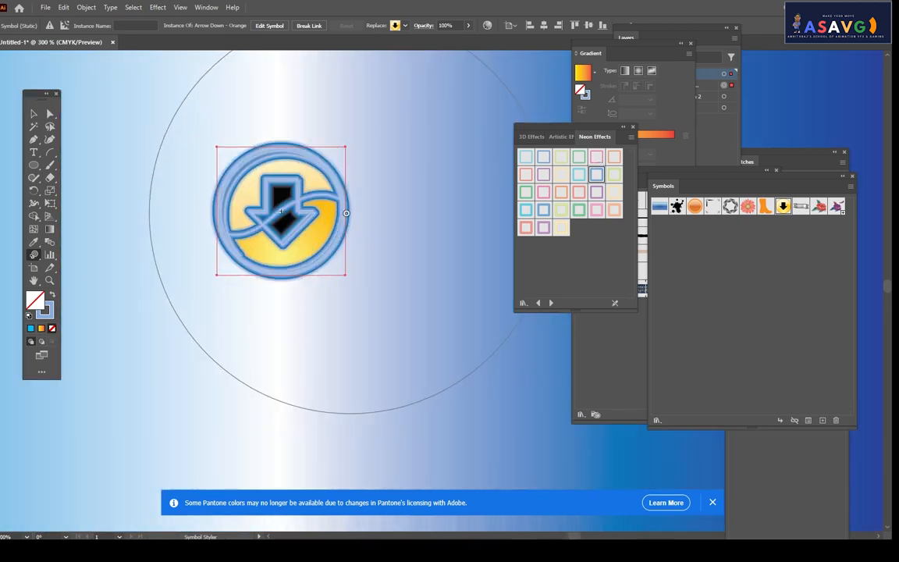
left_click(34, 113)
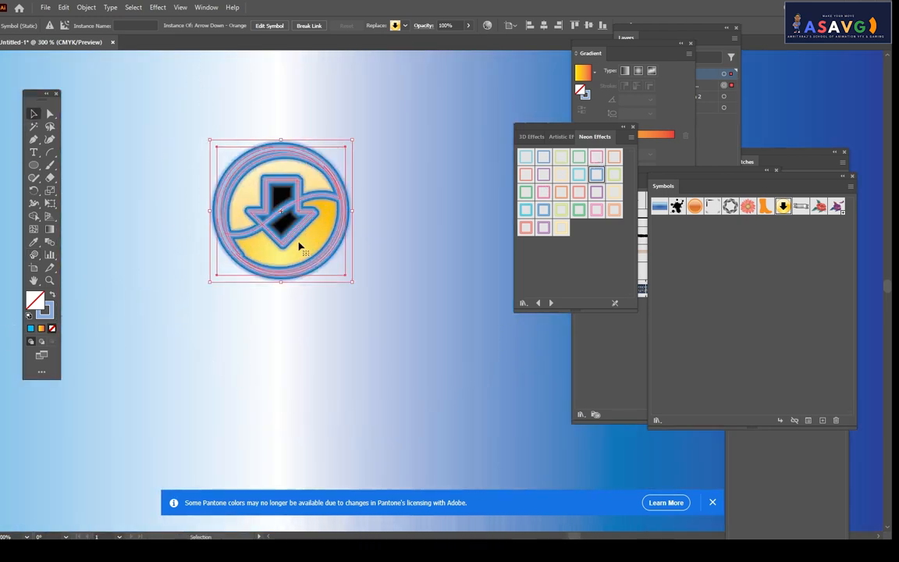
key("Delete")
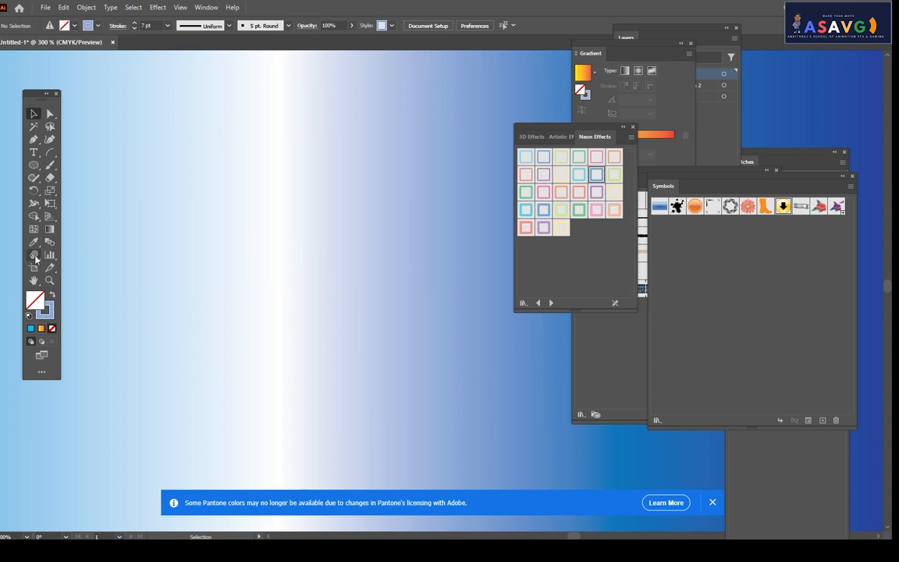
- Place a Gerbera symbol on the gradient and open the Scribble Effects graphic style library
mouse_move(36, 258)
left_mouse_down()
mouse_move(79, 297)
mouse_move(94, 343)
mouse_move(105, 343)
left_mouse_up()
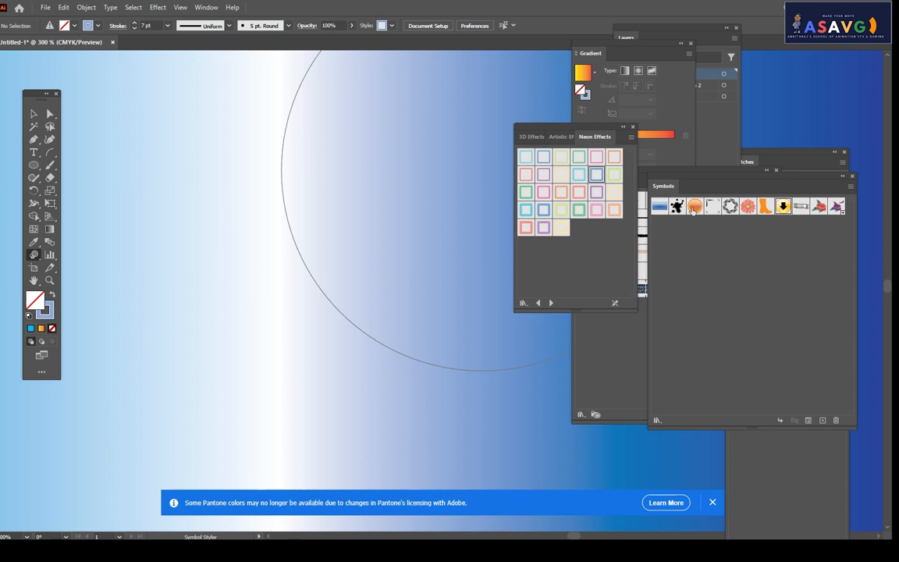
left_click_drag(751, 208, 350, 193)
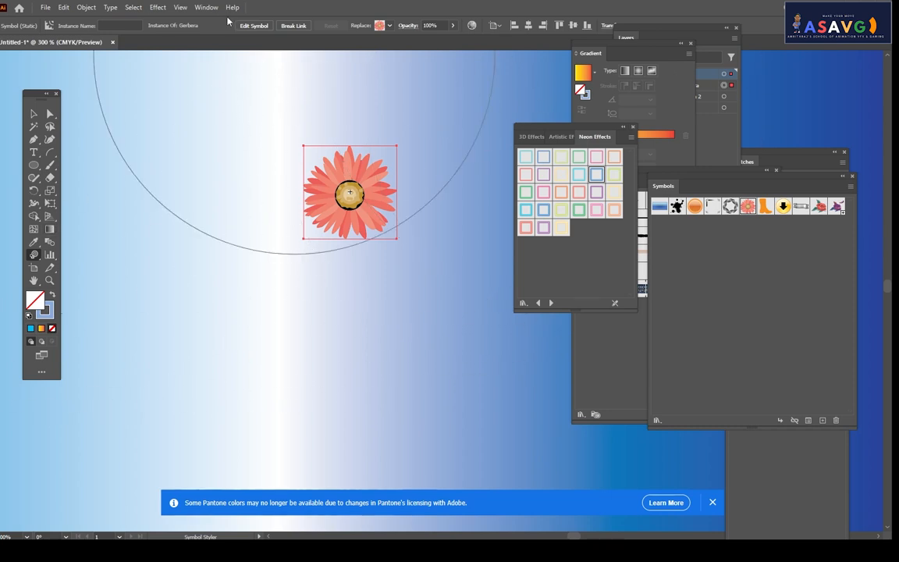
left_click(206, 7)
mouse_move(273, 478)
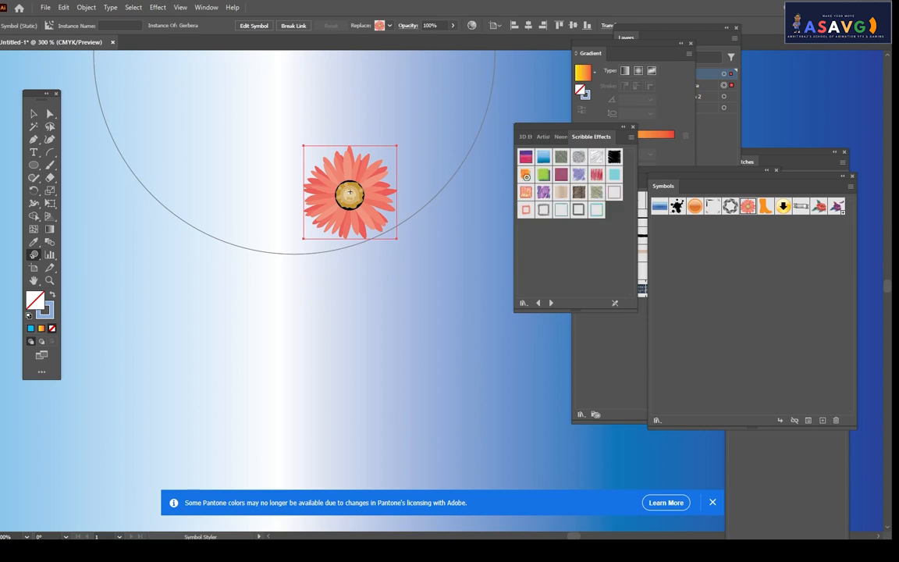
- Try the green and purple Scribble Effects styles on the Gerbera symbol and undo them
left_click(544, 176)
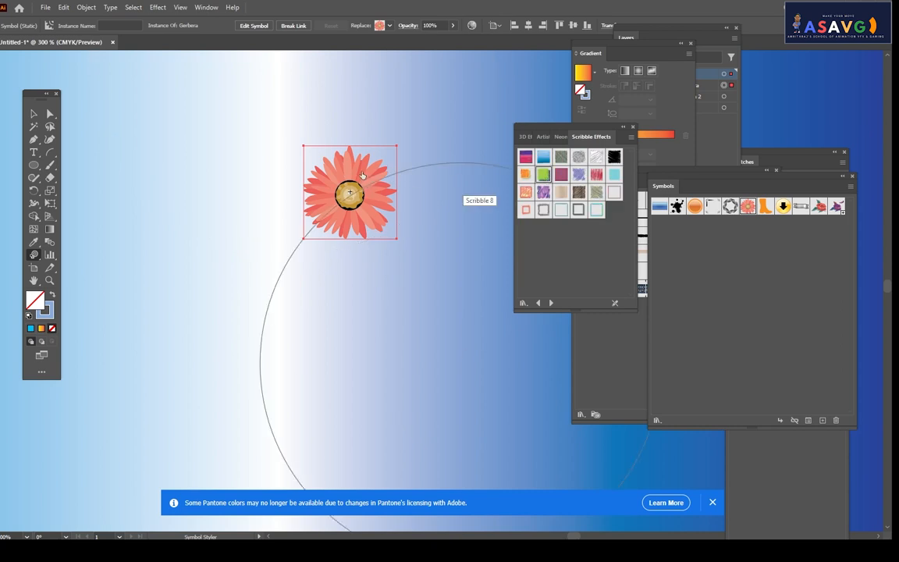
left_click(373, 260)
key("ctrl+z")
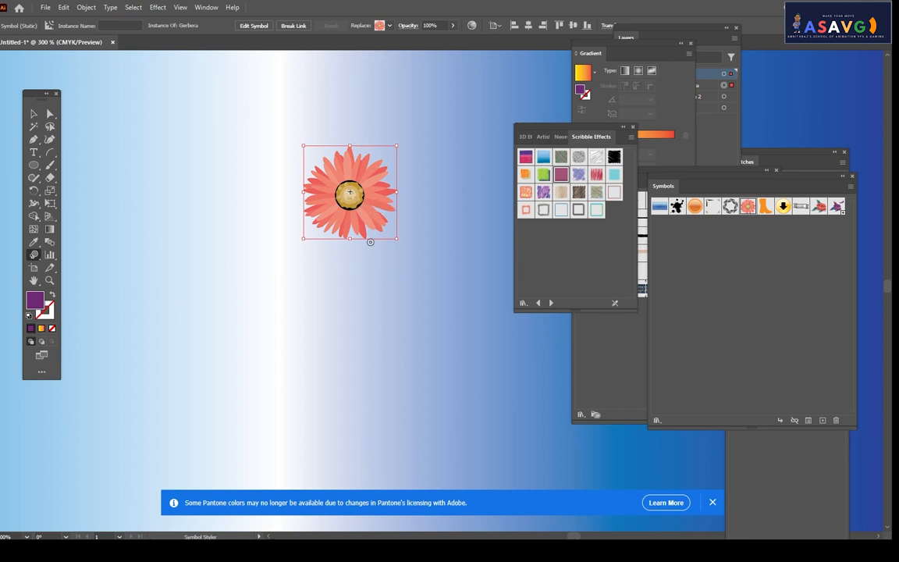
left_click(353, 193)
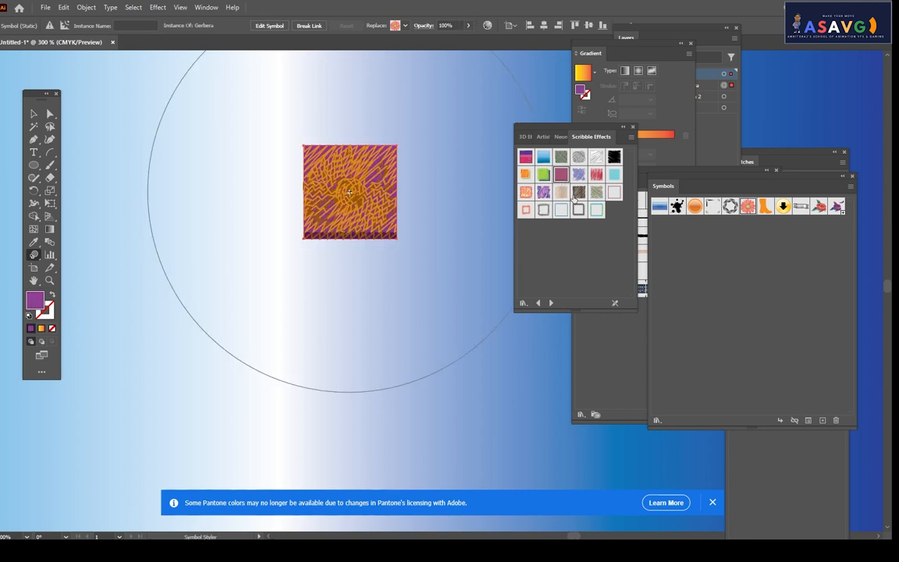
scroll(394, 233, "up", 3)
key("ctrl+z")
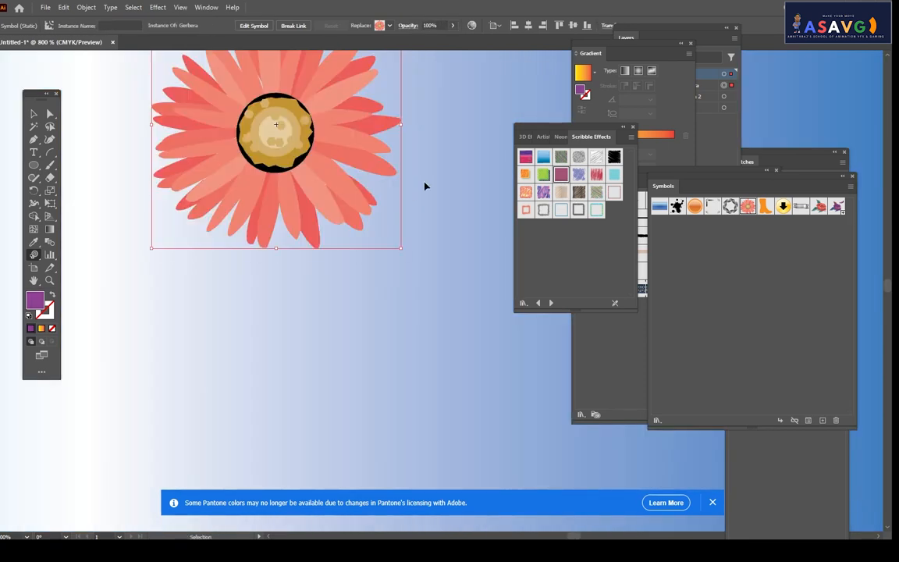
- Try the grey looping Scribble Effects style on the Gerbera symbol and undo it
scroll(316, 139, "down", 1)
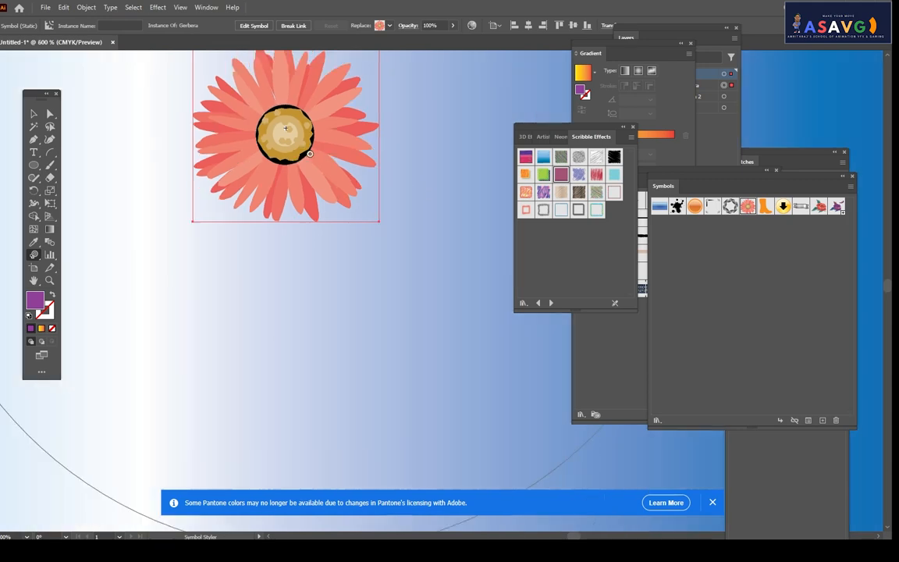
left_click(578, 158)
left_click(288, 146)
scroll(307, 235, "down", 1)
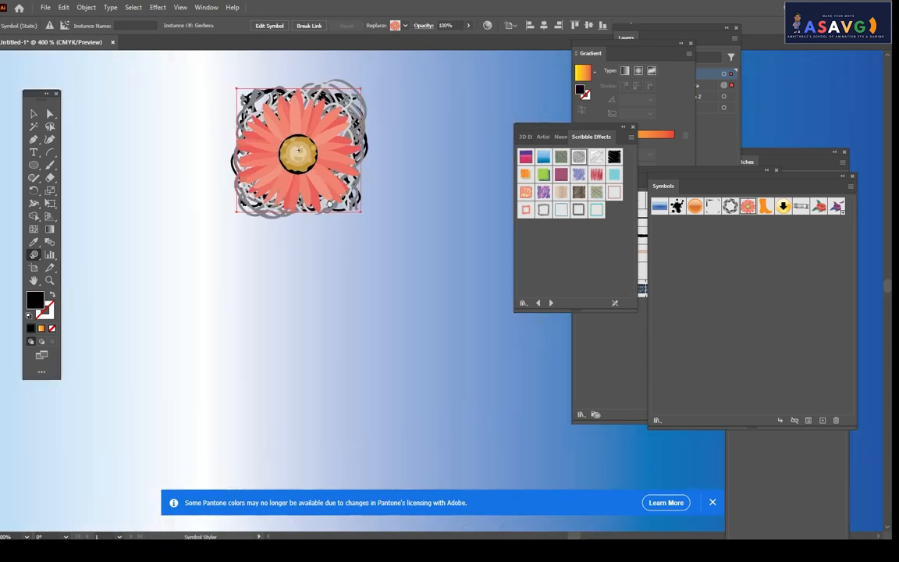
scroll(275, 133, "up", 3)
left_click_drag(379, 262, 292, 113)
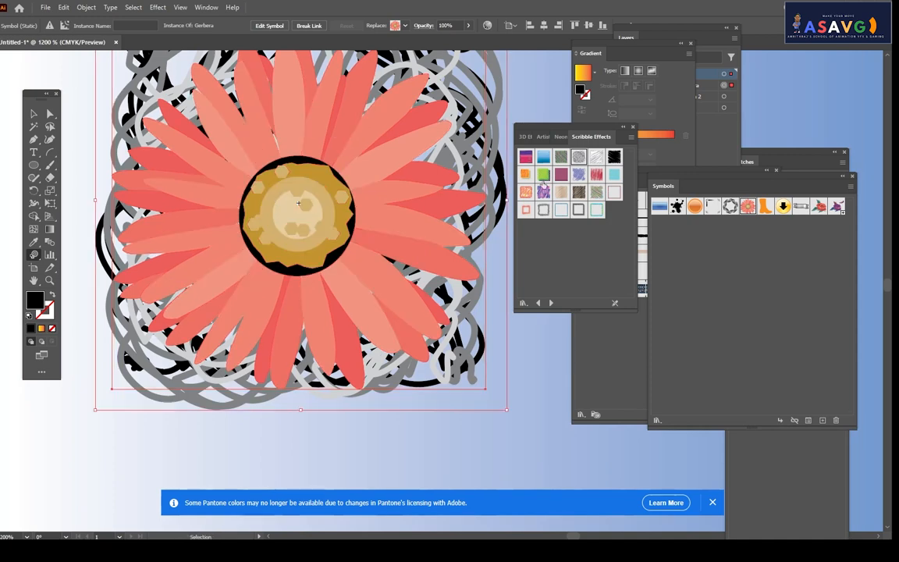
key("ctrl+z")
scroll(216, 259, "down", 2)
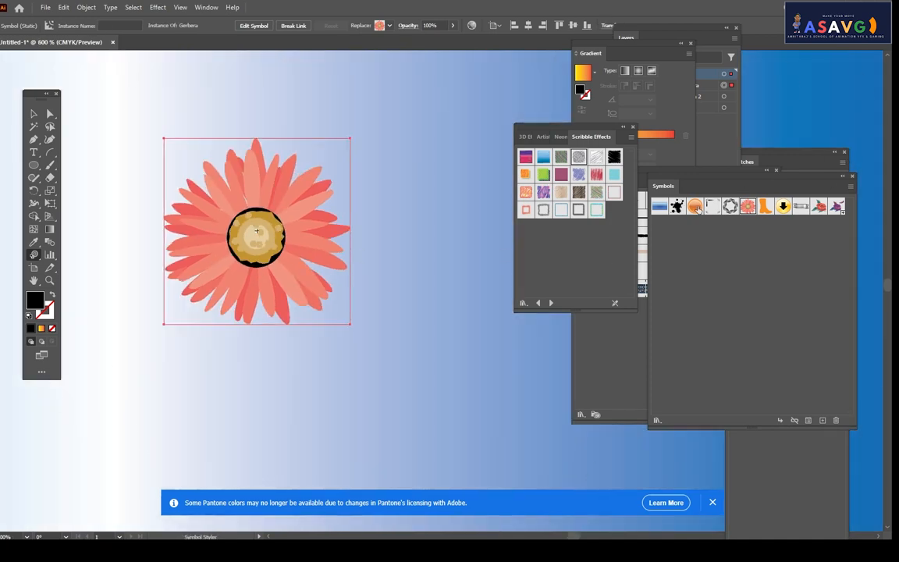
- Try placing the Illuminated Orange symbol and the yellow arrow symbol over the Gerbera, undoing each placement
left_click_drag(695, 206, 273, 219)
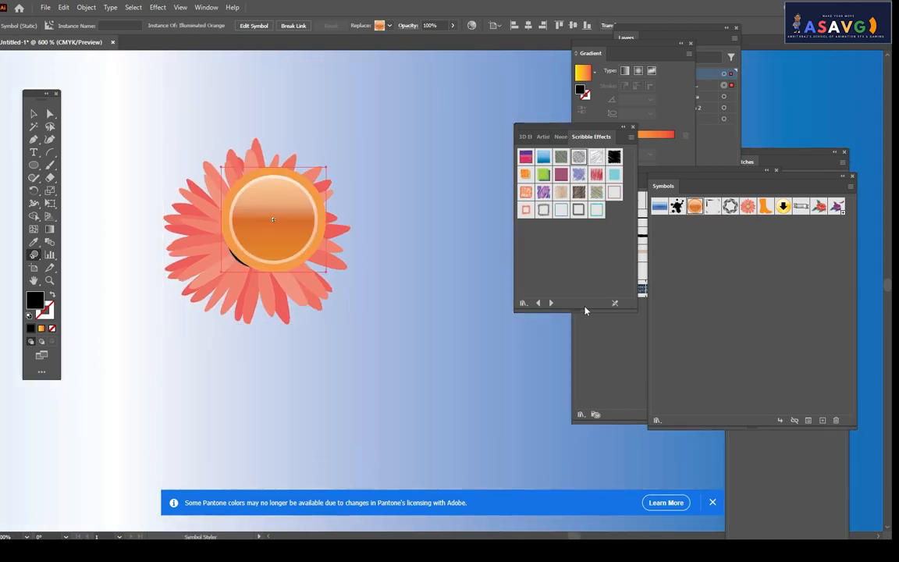
key("ctrl+z")
left_click_drag(695, 207, 298, 224)
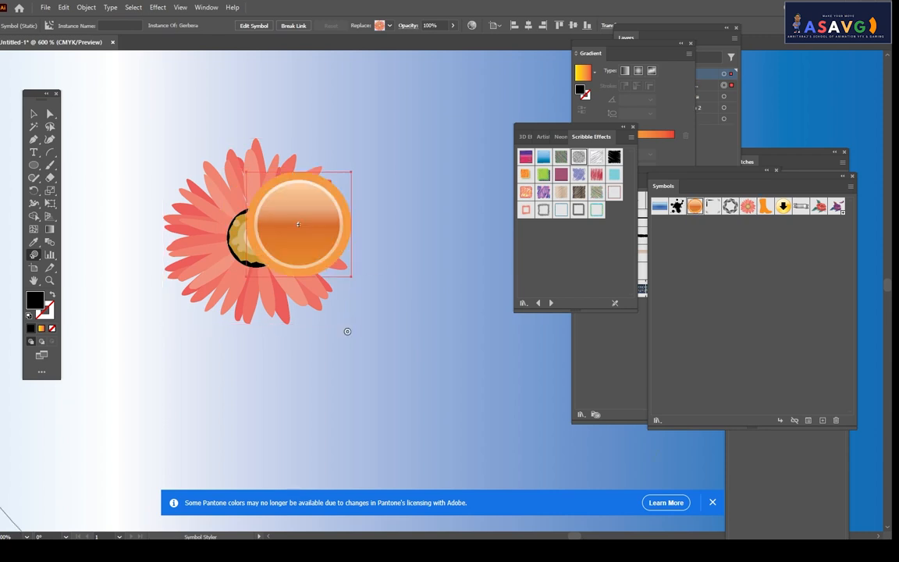
key("ctrl+z")
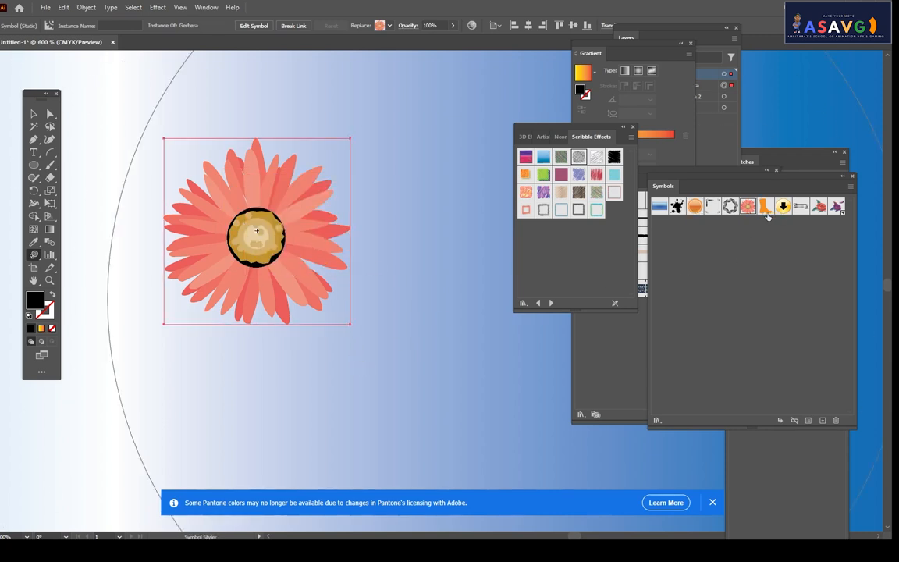
left_click_drag(783, 206, 255, 222)
key("ctrl+z")
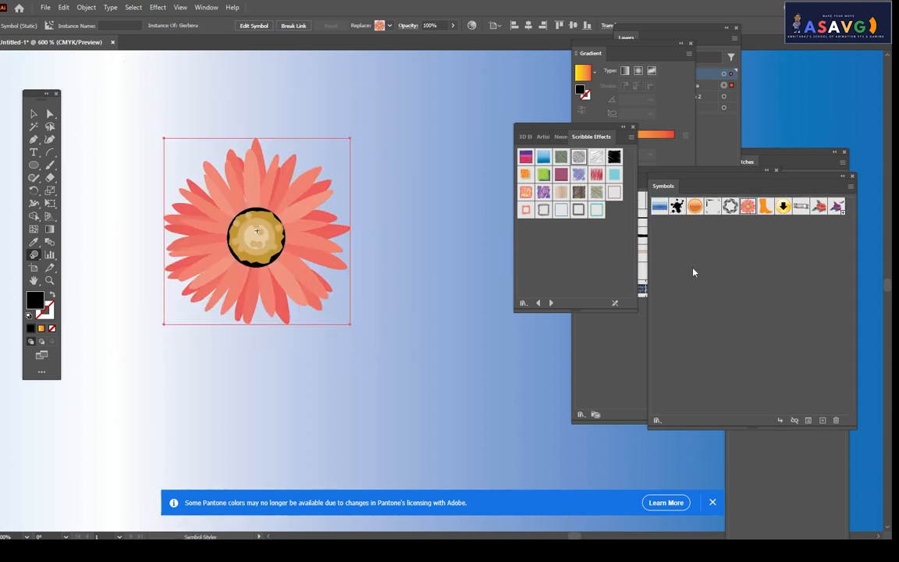
- Try a green Neon Effects style on the Gerbera symbol, undo it, and apply a blue neon style instead
left_click(560, 137)
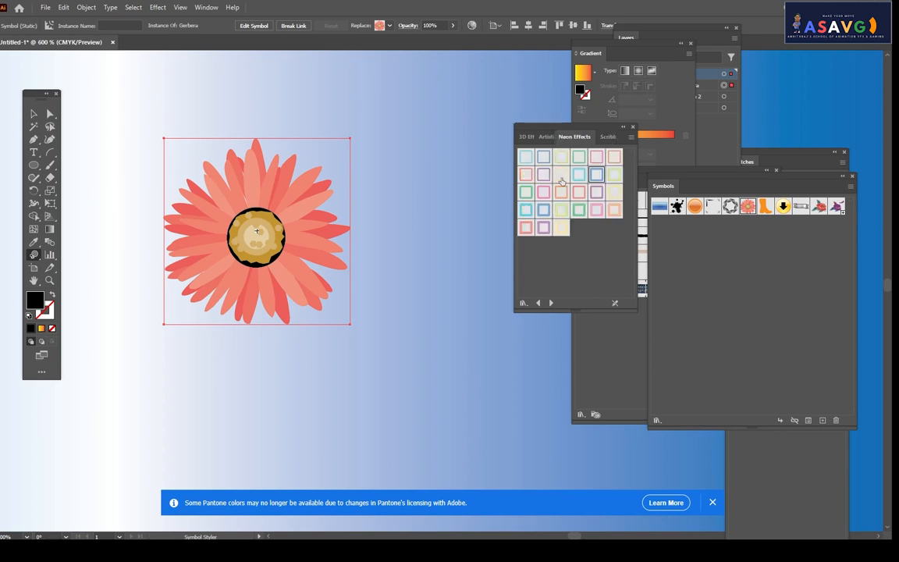
mouse_move(562, 209)
left_mouse_down()
mouse_move(429, 255)
mouse_move(251, 231)
mouse_move(268, 270)
left_mouse_up()
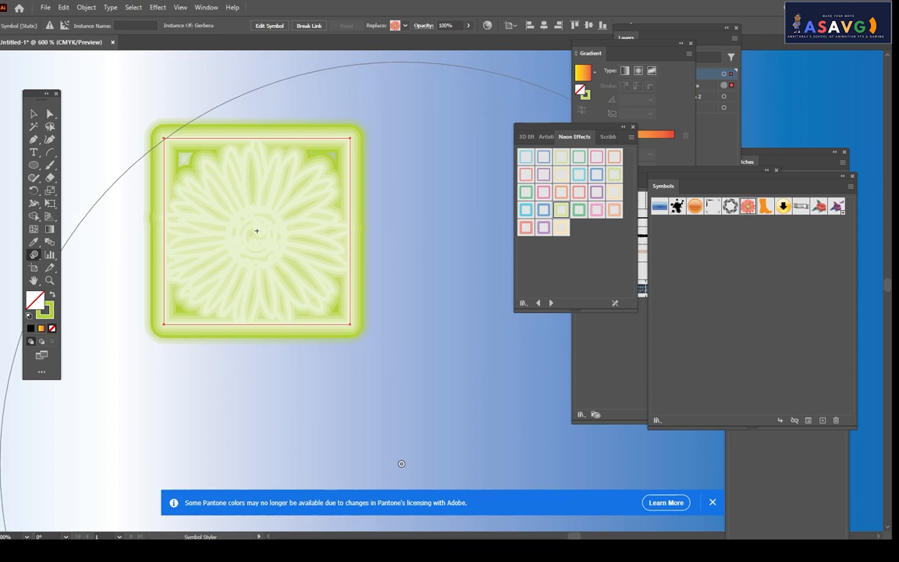
key("ctrl+z")
left_click_drag(544, 213, 260, 238)
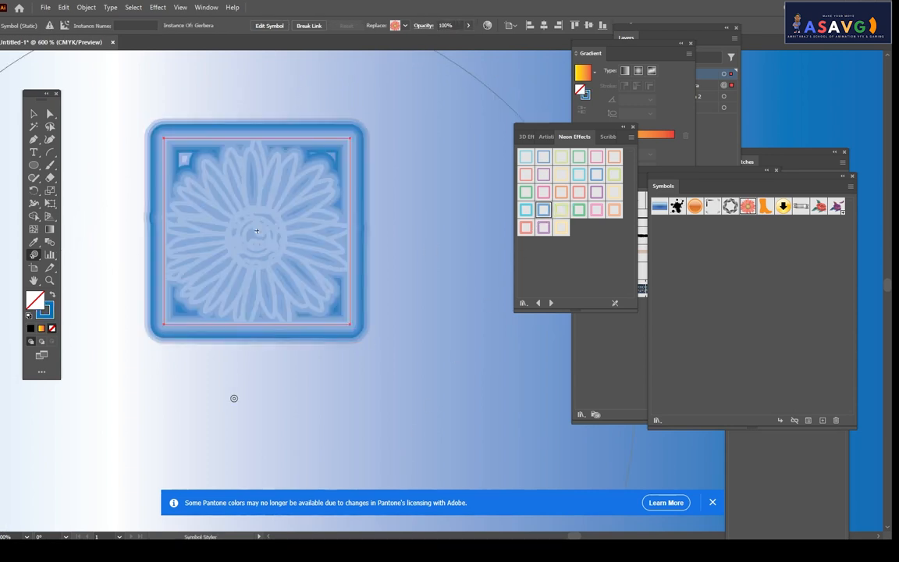
scroll(314, 265, "down", 1)
scroll(314, 265, "down", 2)
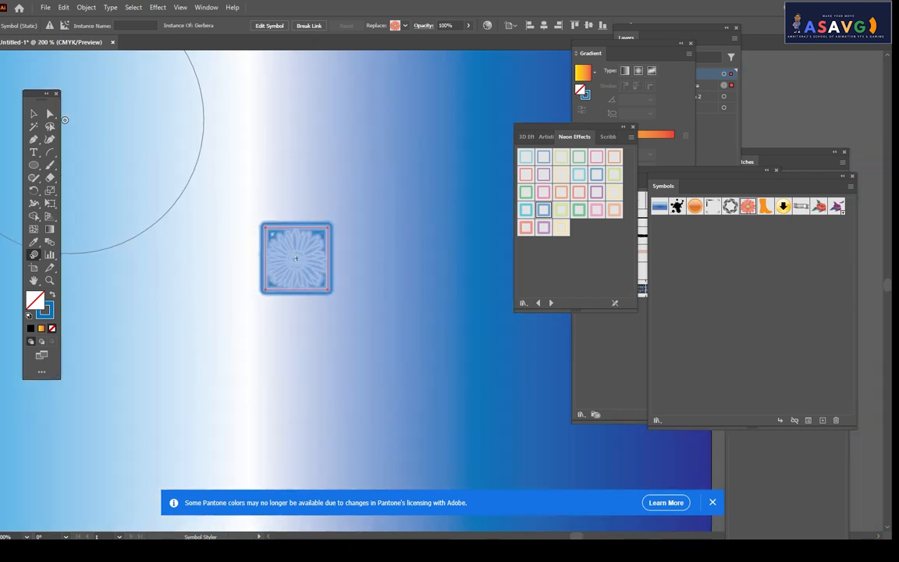
left_click(33, 257)
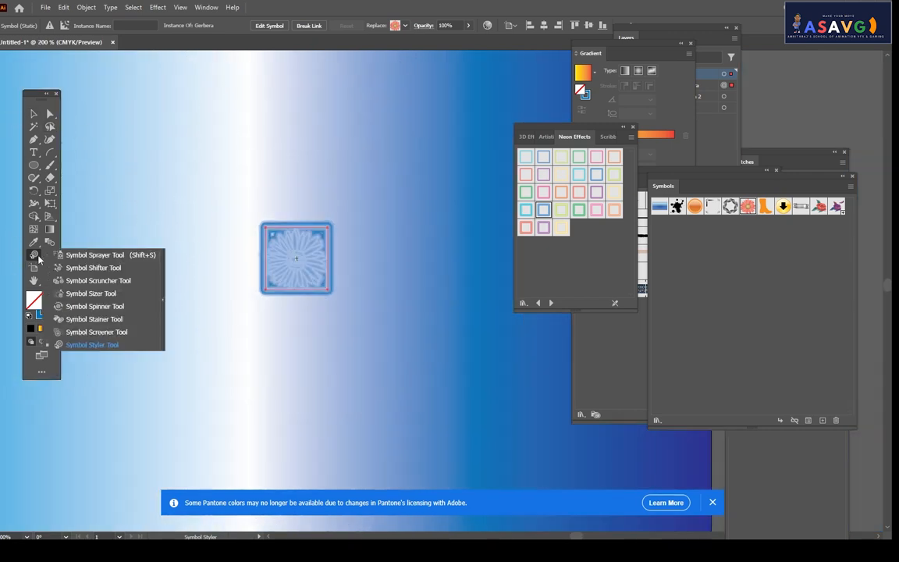
left_click(100, 348)
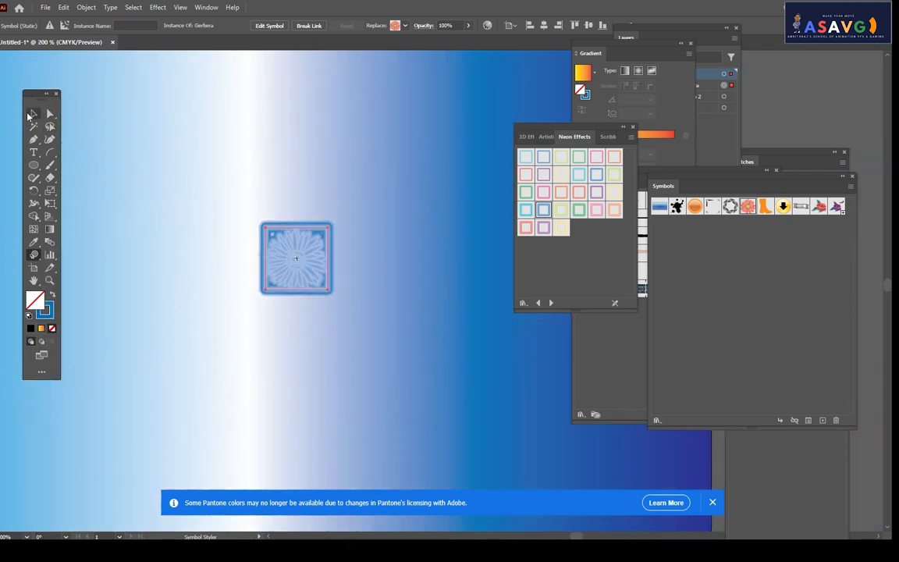
- Enlarge the flower artwork inside the Gerbera symbol definition, exit symbol editing, and move the blue neon instance upward
left_click(32, 114)
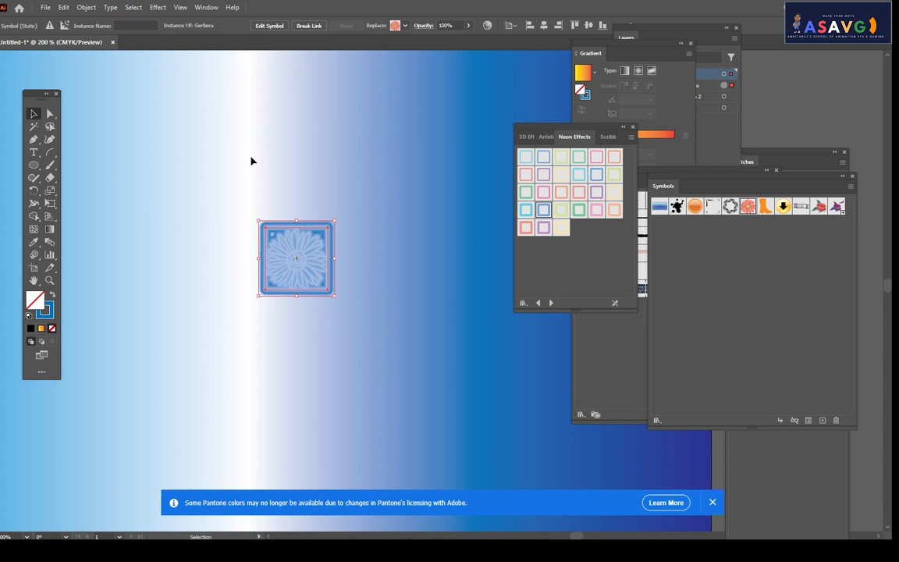
left_click(269, 26)
left_click(513, 292)
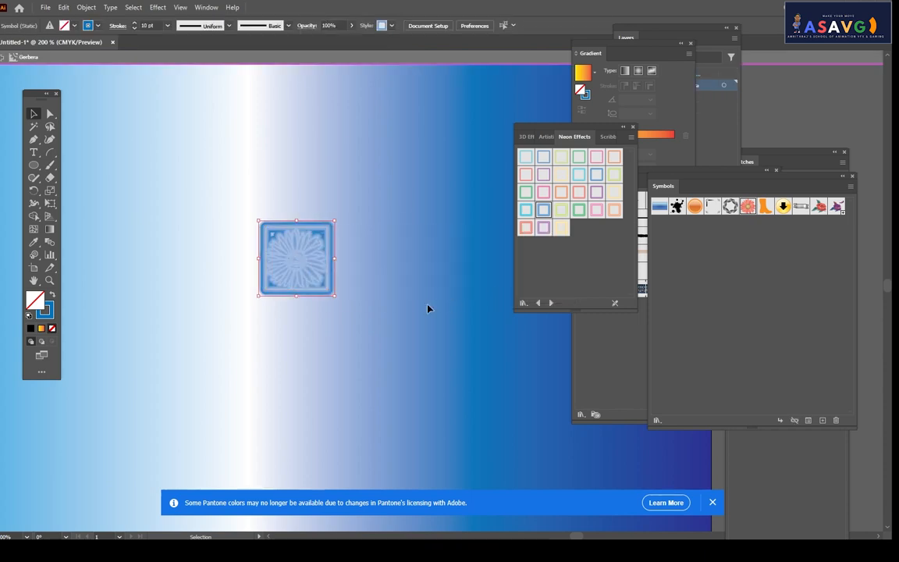
left_click(310, 287)
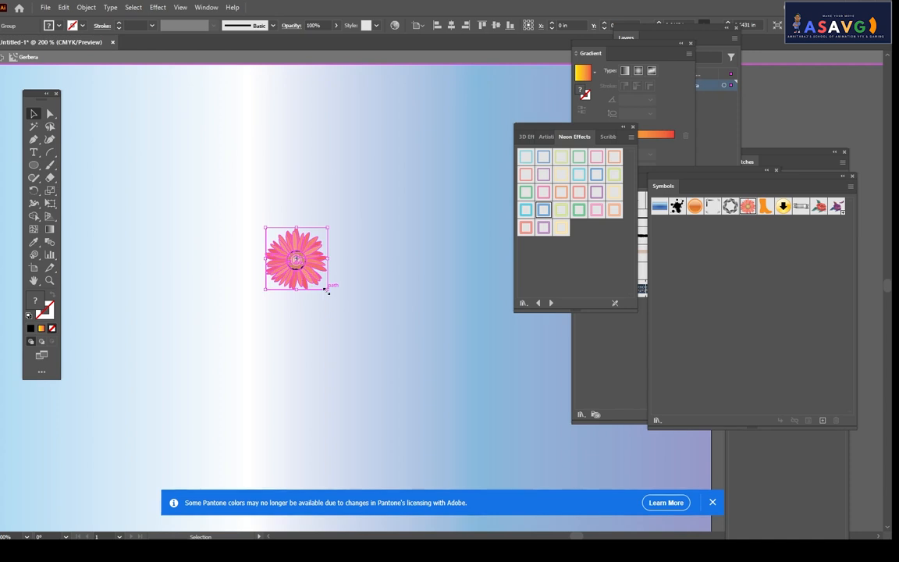
left_click_drag(328, 289, 375, 338)
left_click(1, 58)
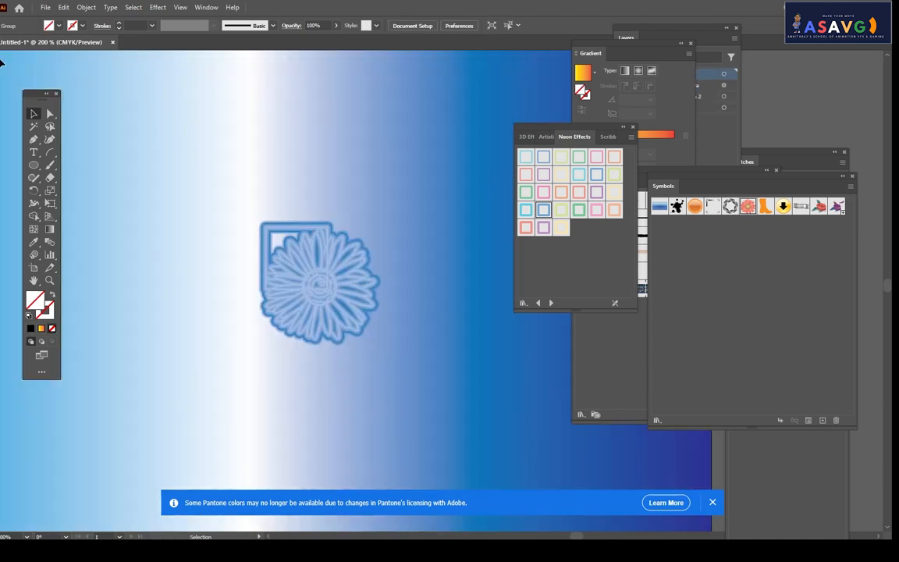
left_click_drag(336, 262, 312, 207)
left_click(384, 137)
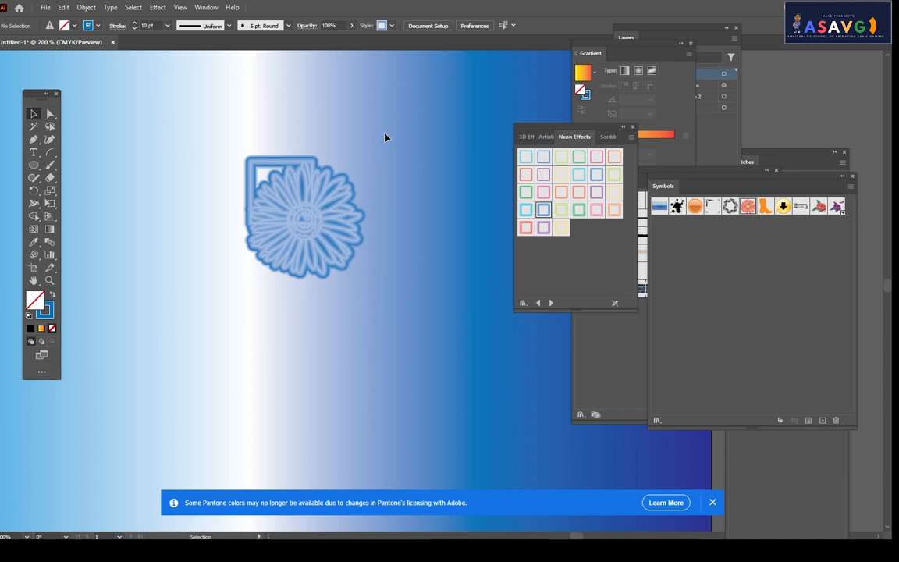
- Expand the appearance of the blue neon Gerbera symbol and ungroup the result
left_click(275, 273)
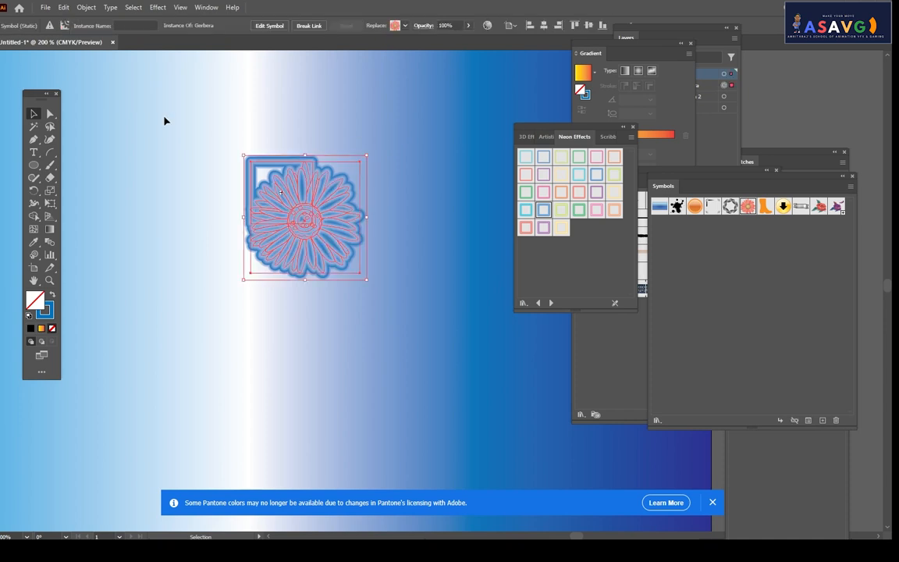
left_click(86, 8)
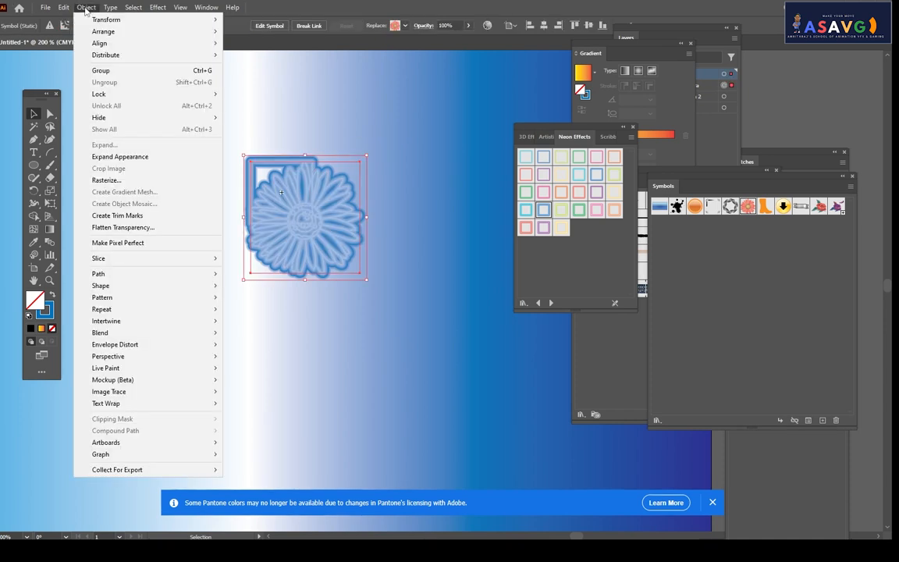
left_click(119, 156)
right_click(318, 225)
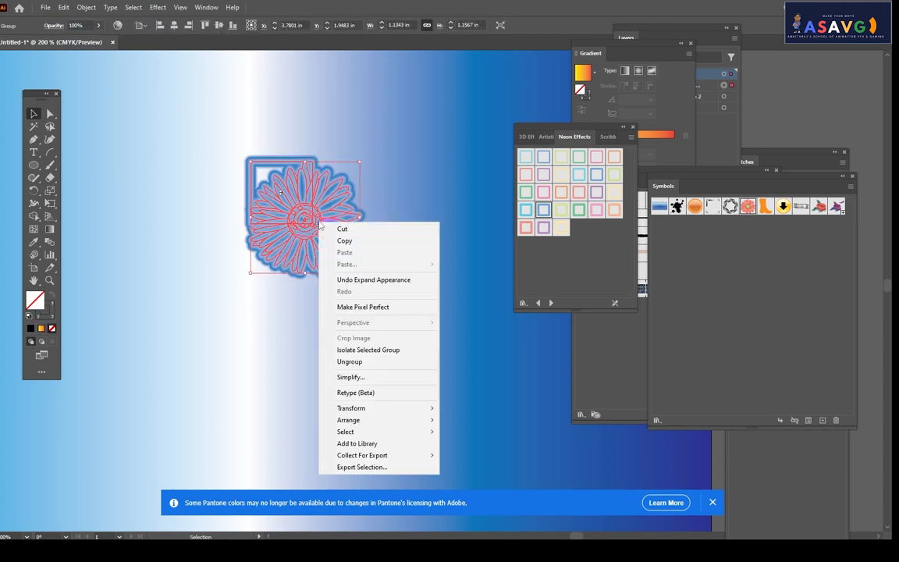
left_click(352, 362)
- Pull the ungrouped neon layers apart so the thin outline, the thicker outline and the glowing flower sit separately
left_click_drag(310, 214, 185, 256)
left_click_drag(371, 182, 398, 285)
left_click_drag(303, 231, 252, 158)
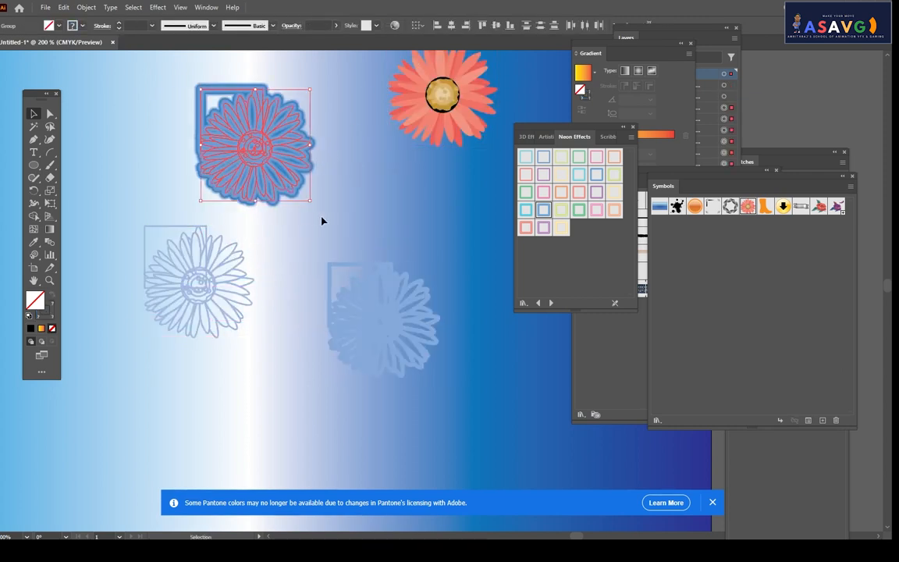
- Give the thin-outlined flower a yellow-to-red gradient stroke from the swatches
left_click(233, 321)
scroll(231, 319, "up", 2)
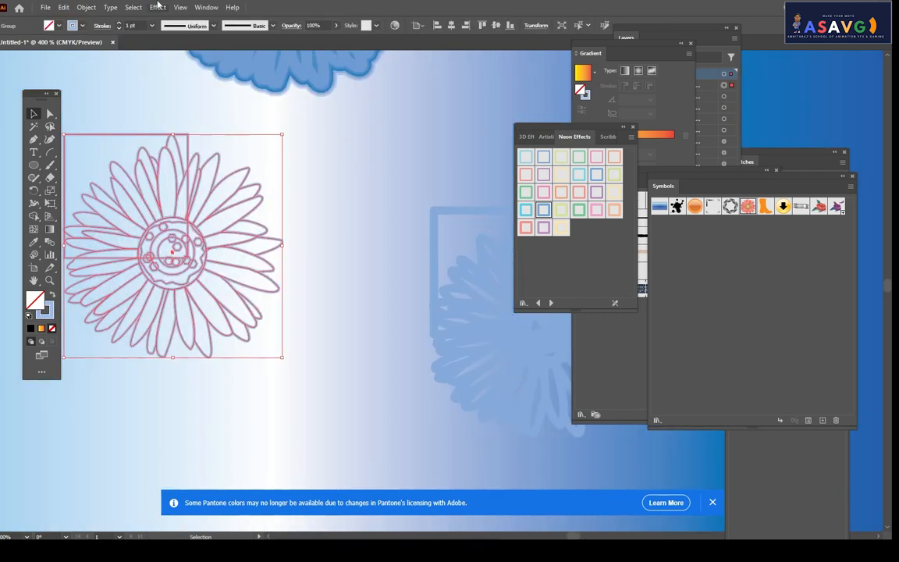
left_click(72, 26)
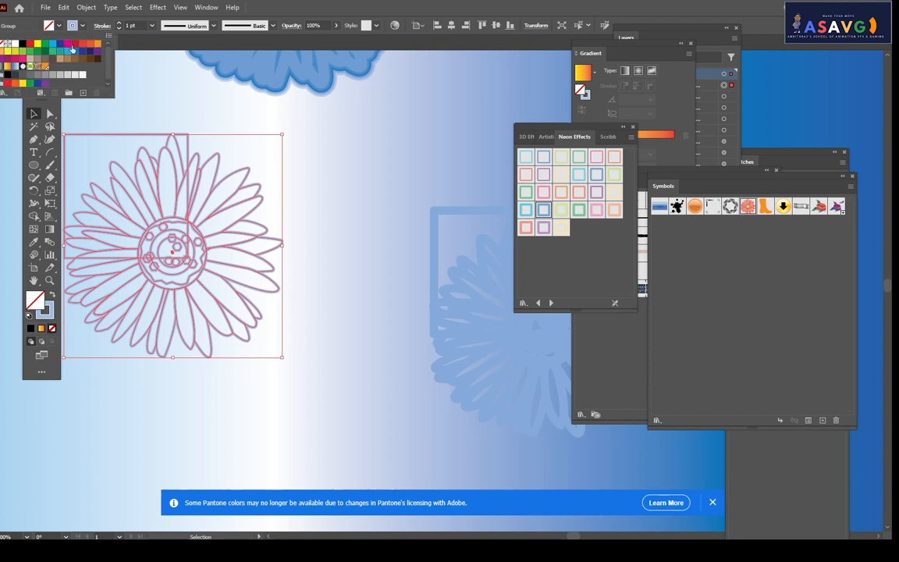
left_click(6, 66)
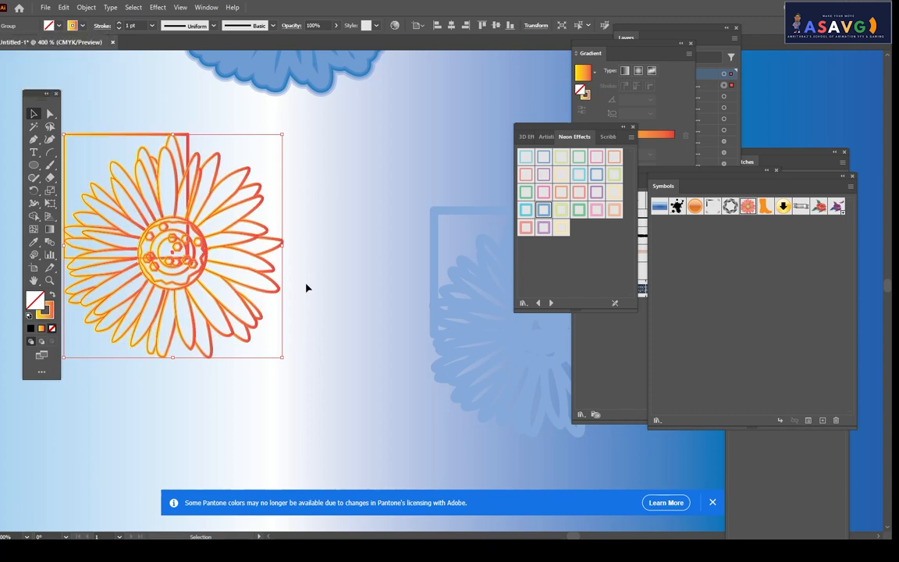